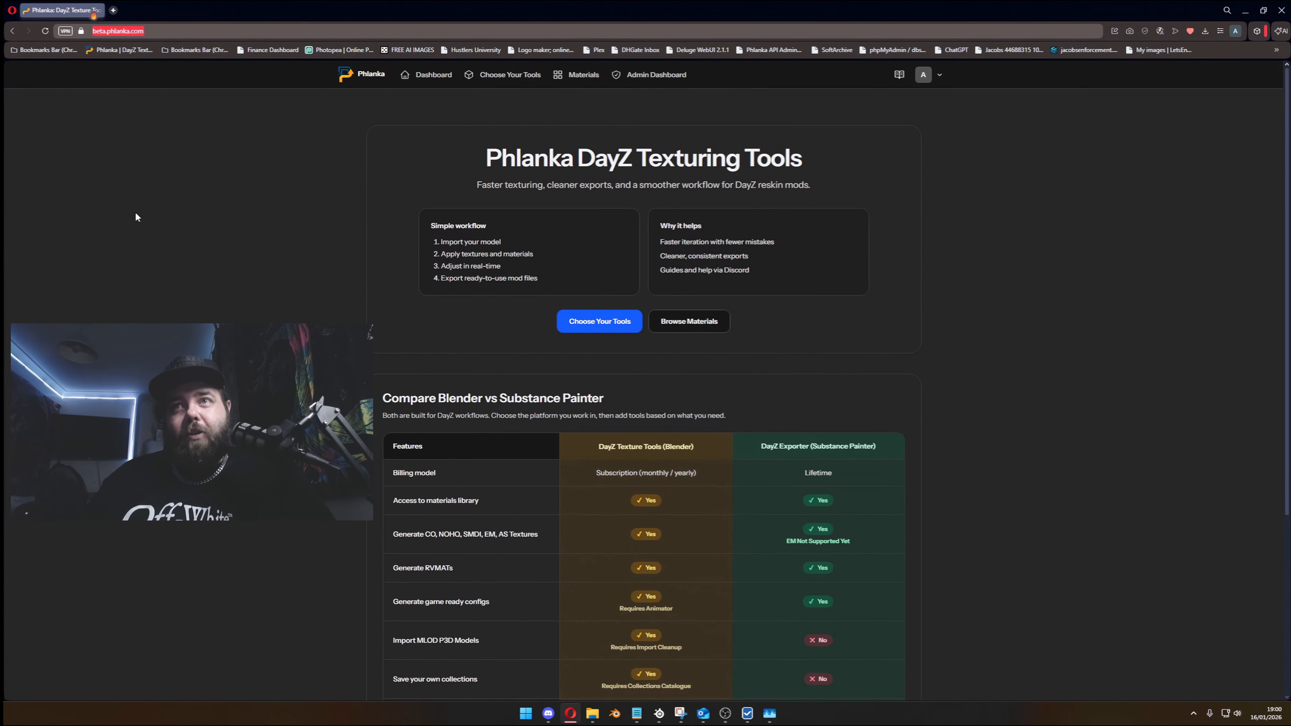
- Review the Blender versus Substance Painter feature comparison on the home page and open the tool selection page
{"action": "left_click", "coordinate": [234, 275]}
{"action": "scroll", "coordinate": [659, 516], "scroll_direction": "down", "scroll_amount": 5}
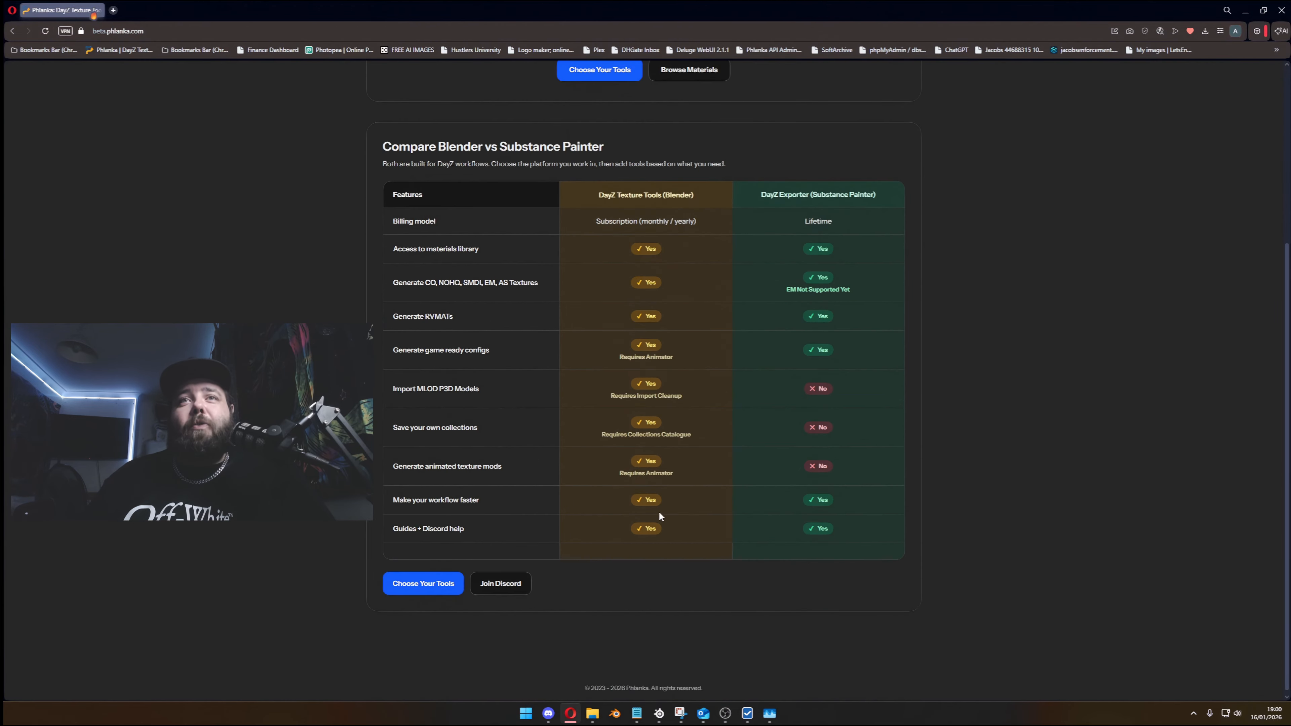
{"action": "scroll", "coordinate": [659, 515], "scroll_direction": "up", "scroll_amount": 5}
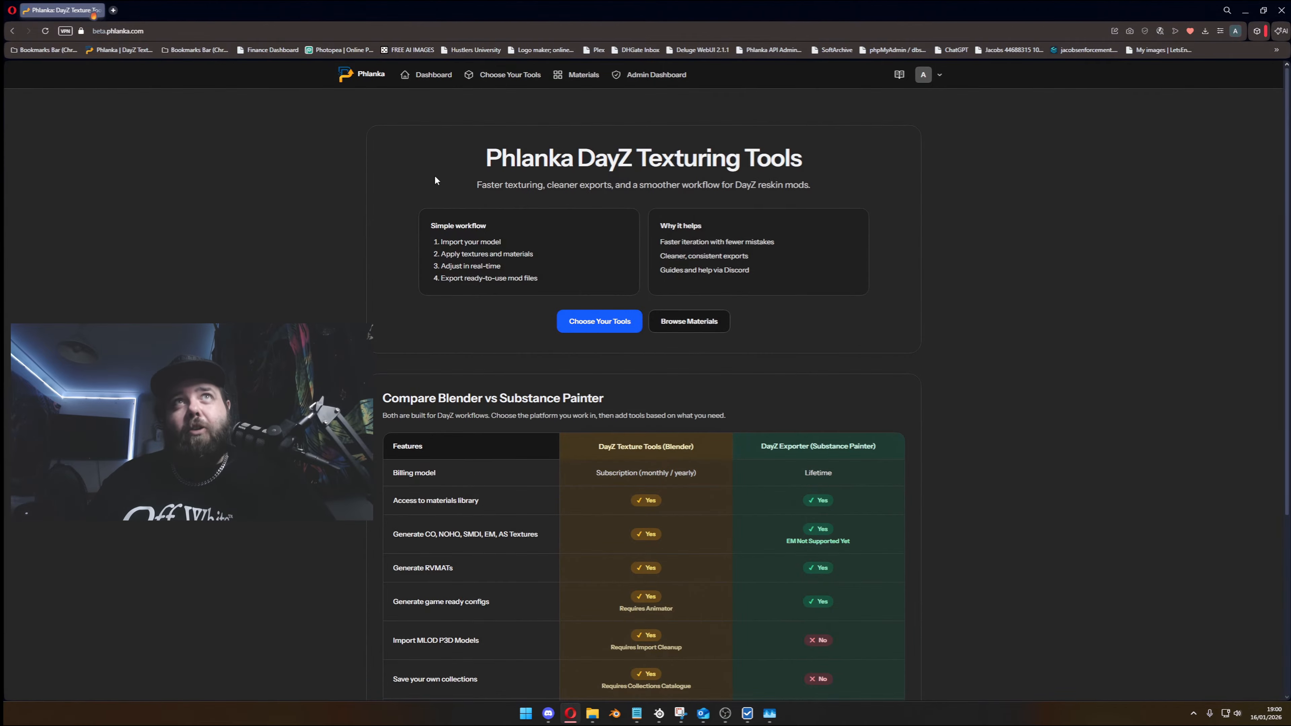
{"action": "left_click", "coordinate": [504, 77]}
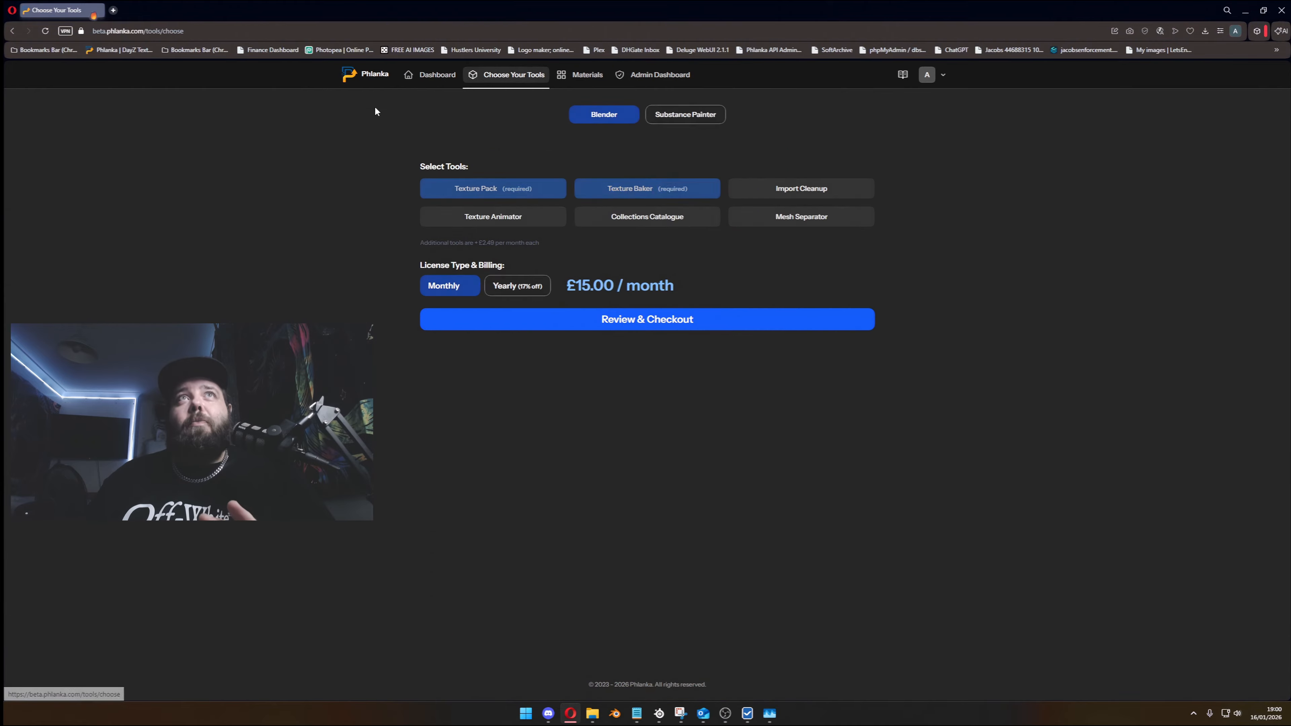
- Open the account dashboard and examine the legacy bundle license notice, its eligible bundles and the key claim field
{"action": "left_click", "coordinate": [436, 74]}
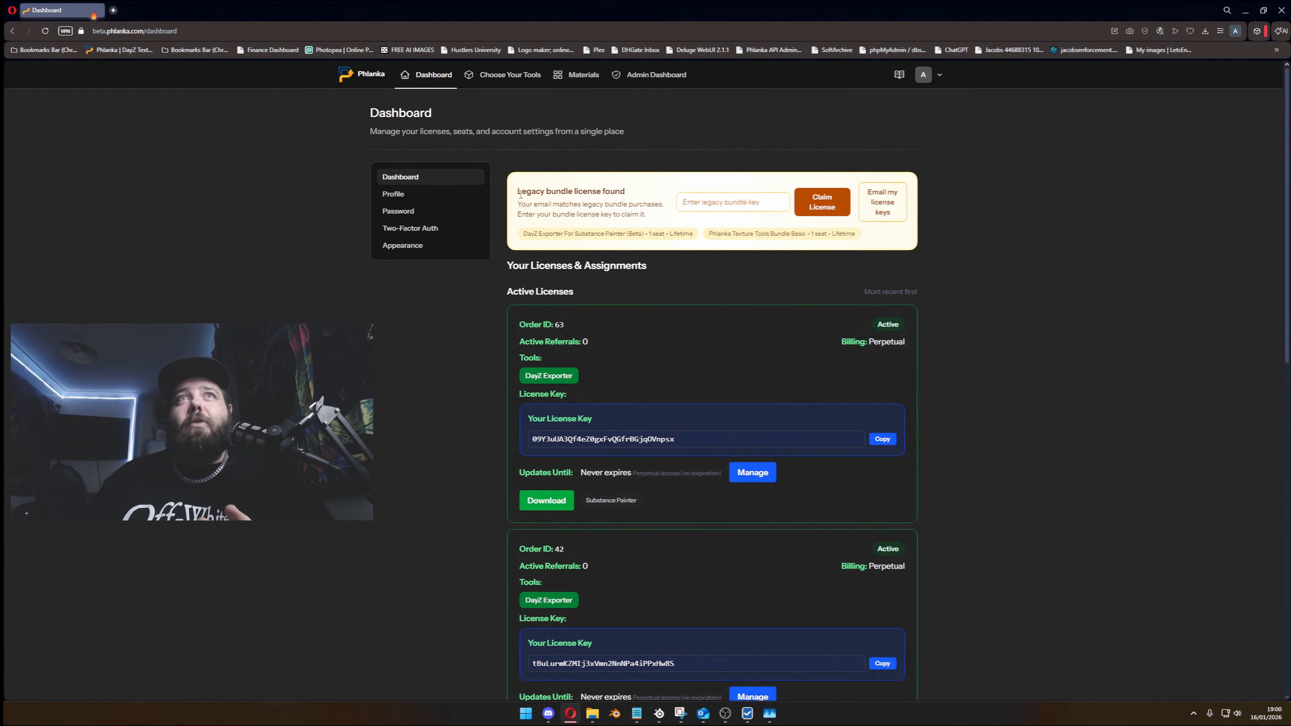
{"action": "left_click_drag", "start_coordinate": [520, 194], "coordinate": [639, 195]}
{"action": "left_click", "coordinate": [640, 194]}
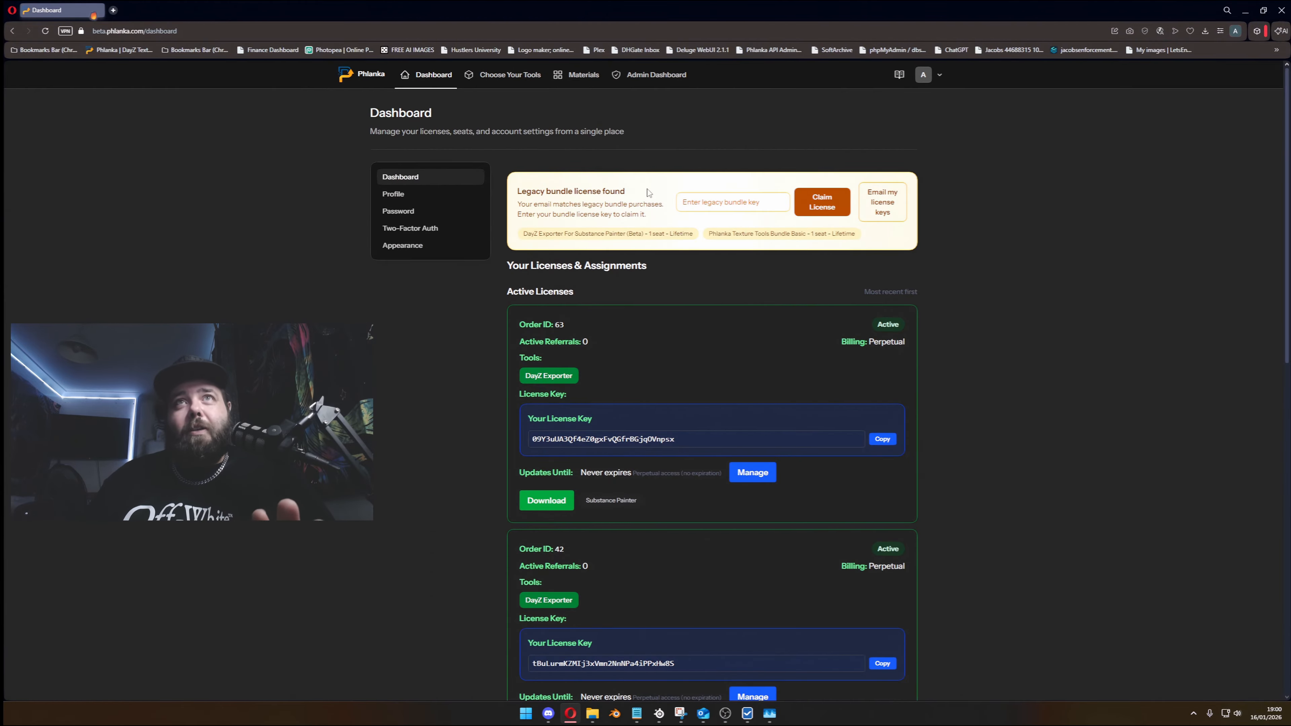
{"action": "left_click_drag", "start_coordinate": [533, 234], "coordinate": [626, 234]}
{"action": "left_click", "coordinate": [532, 237]}
{"action": "left_click_drag", "start_coordinate": [546, 236], "coordinate": [576, 237]}
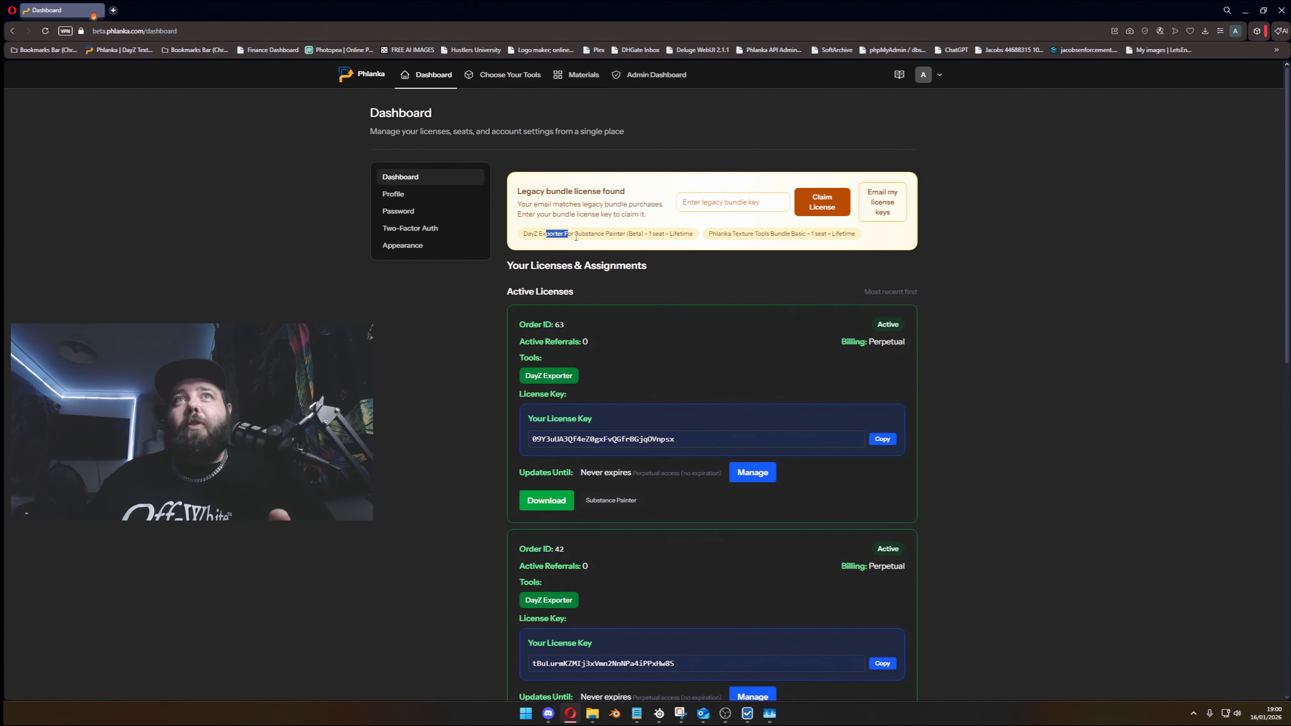
{"action": "left_click", "coordinate": [611, 235]}
{"action": "left_click_drag", "start_coordinate": [716, 233], "coordinate": [782, 235]}
{"action": "left_click", "coordinate": [808, 238]}
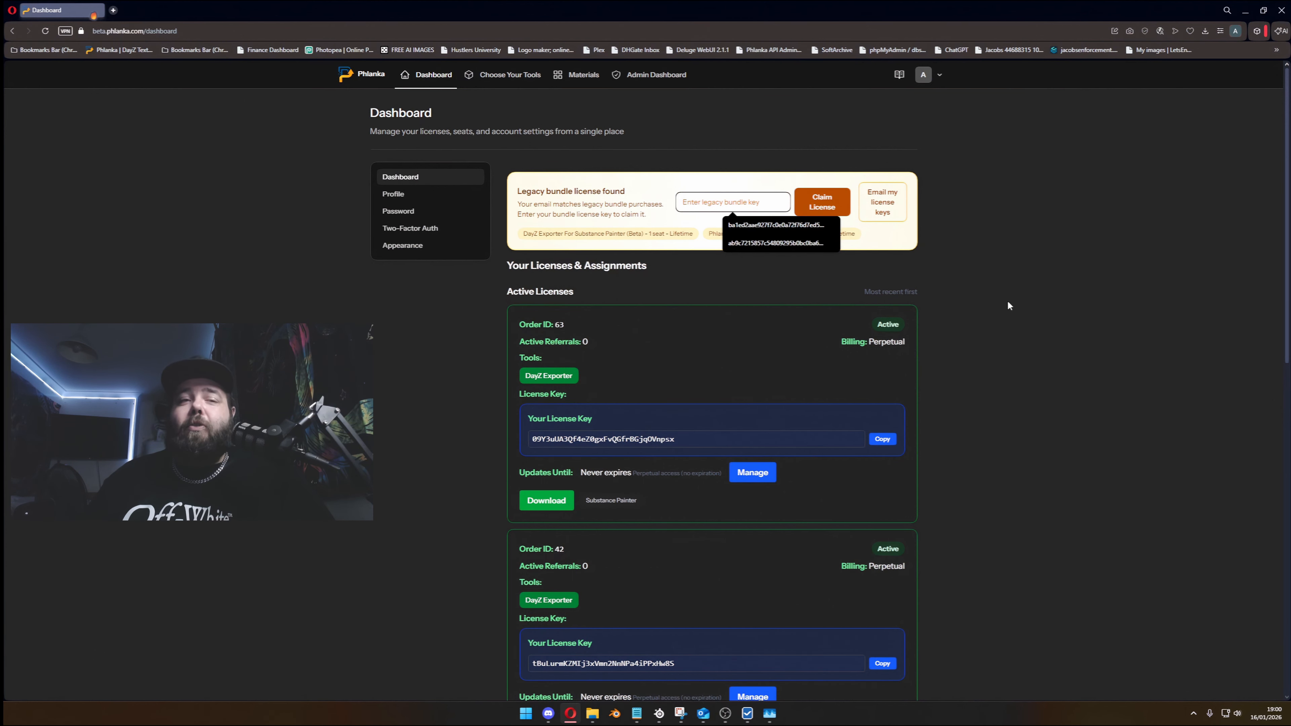
{"action": "left_click", "coordinate": [1001, 243]}
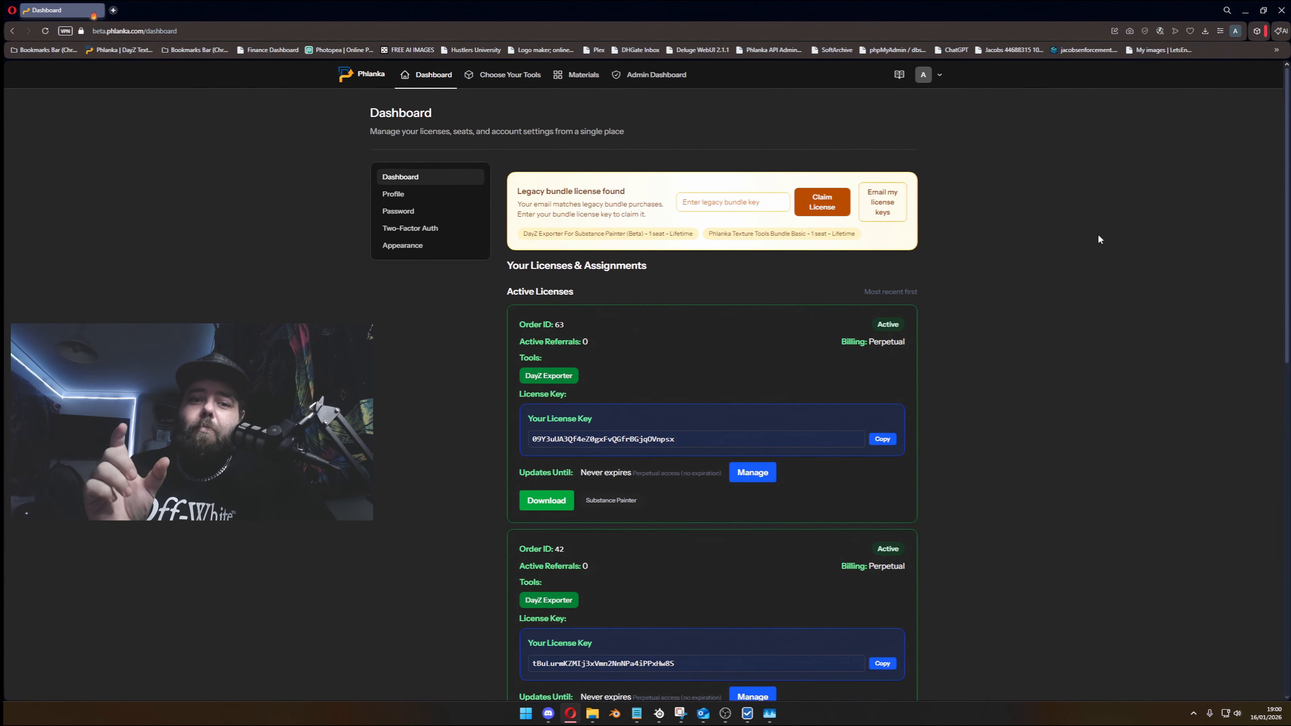
{"action": "left_click", "coordinate": [704, 209]}
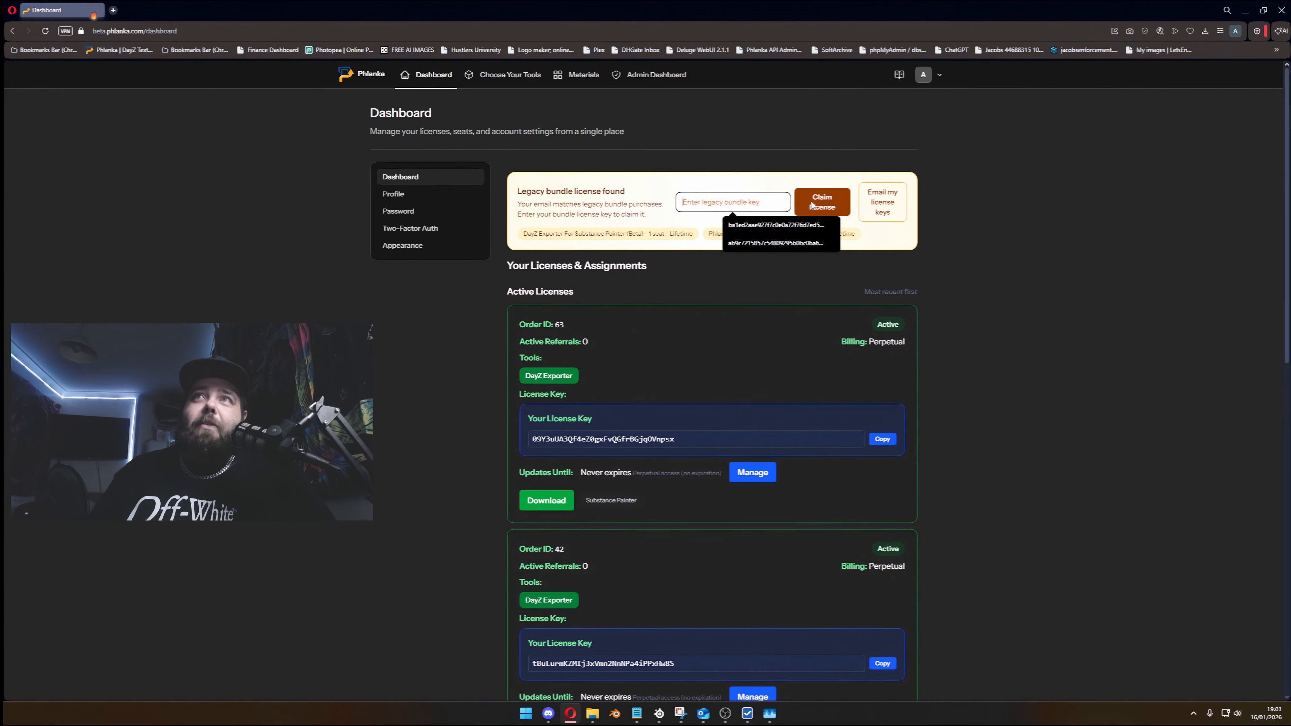
- Examine the active licenses on the dashboard and the tools included in the perpetual Blender license
{"action": "scroll", "coordinate": [937, 350], "scroll_direction": "down", "scroll_amount": 4}
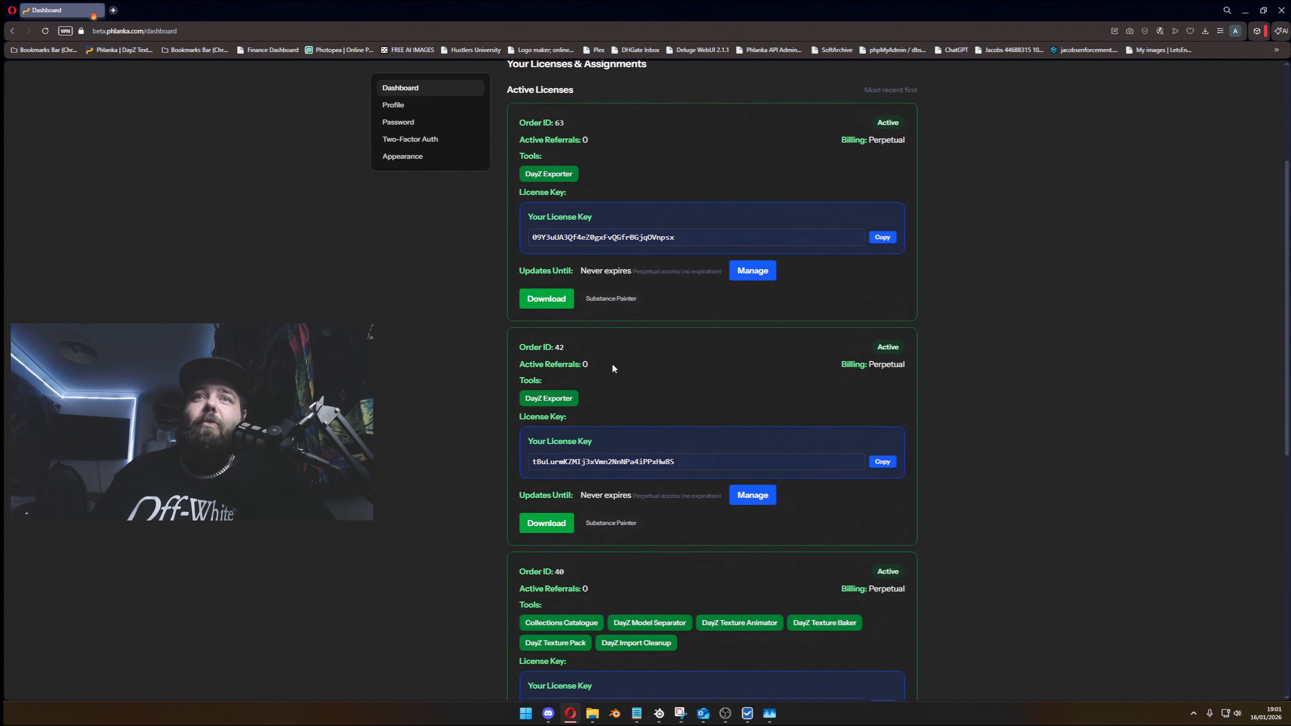
{"action": "scroll", "coordinate": [613, 364], "scroll_direction": "down", "scroll_amount": 5}
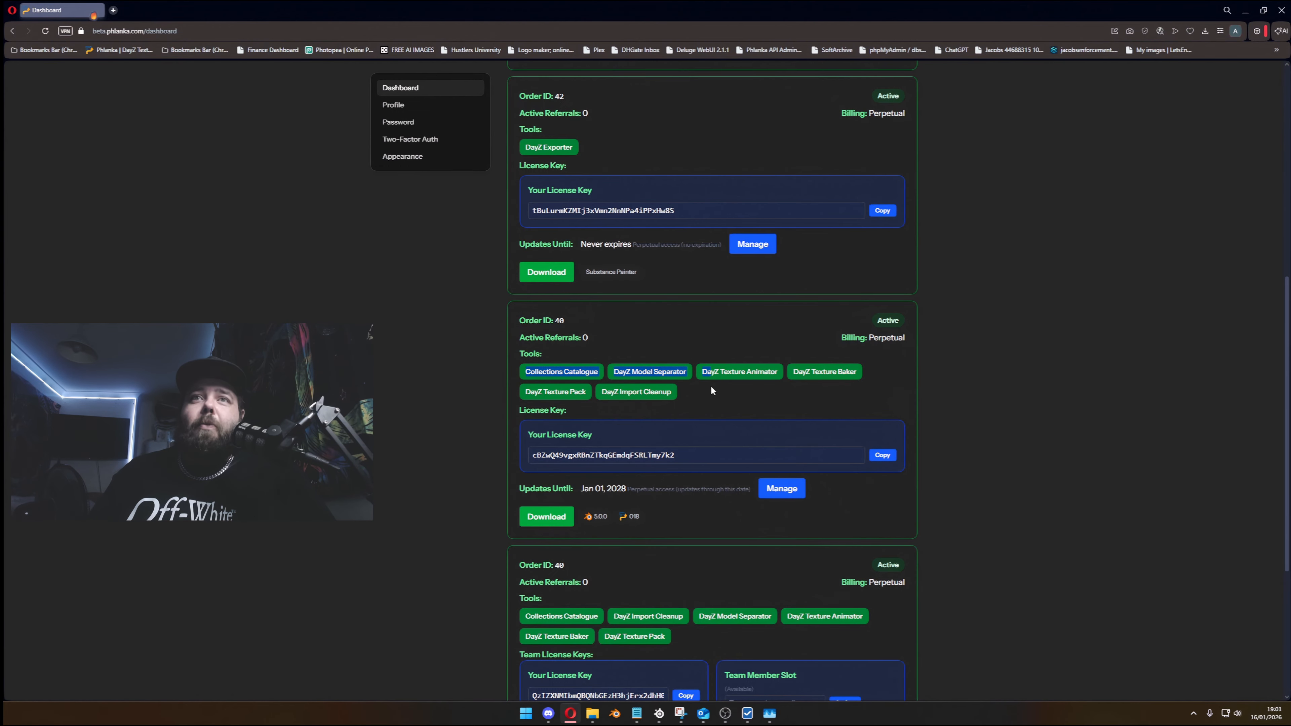
{"action": "left_click_drag", "start_coordinate": [709, 402], "coordinate": [510, 365]}
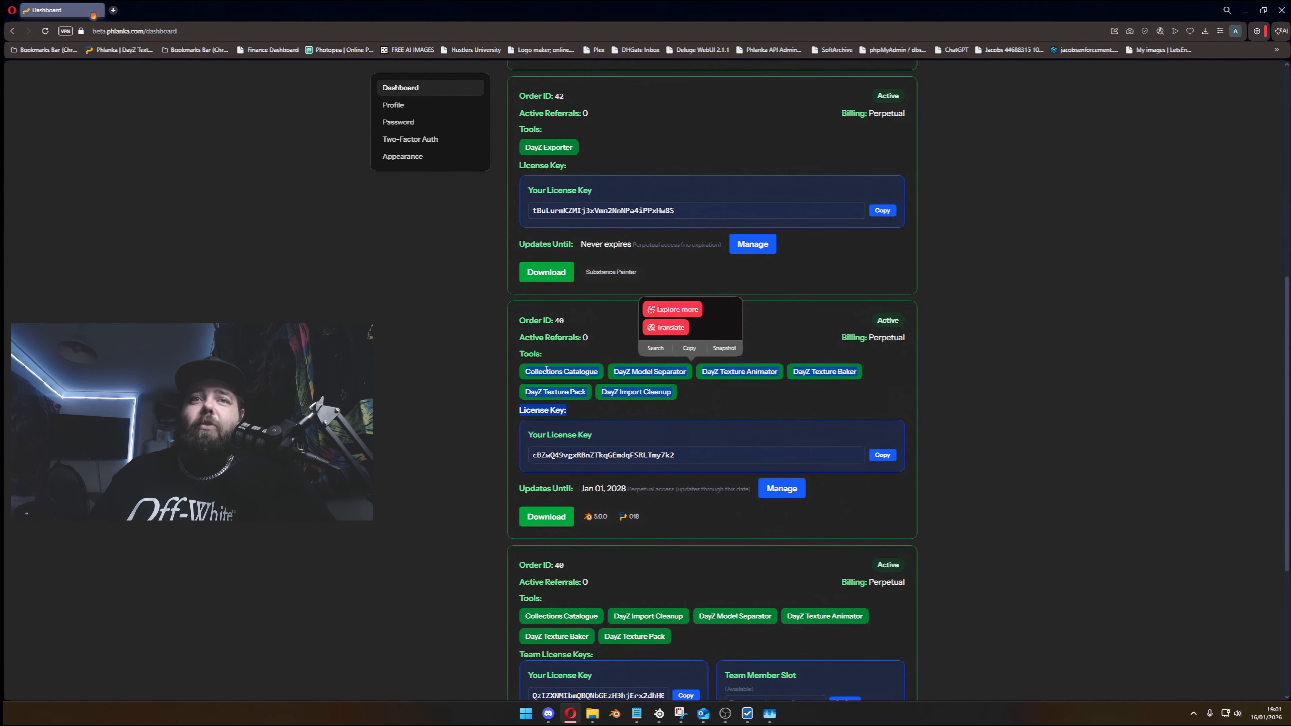
{"action": "left_click", "coordinate": [504, 324]}
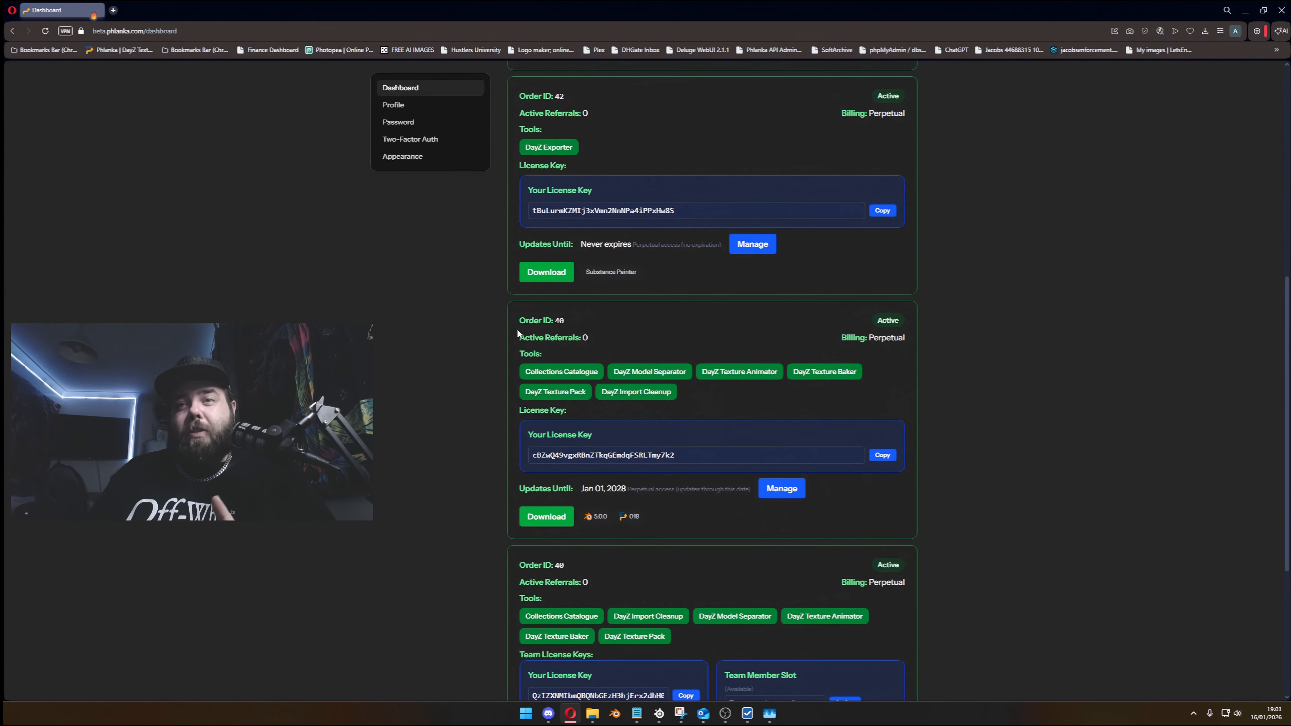
{"action": "scroll", "coordinate": [512, 356], "scroll_direction": "down", "scroll_amount": 4}
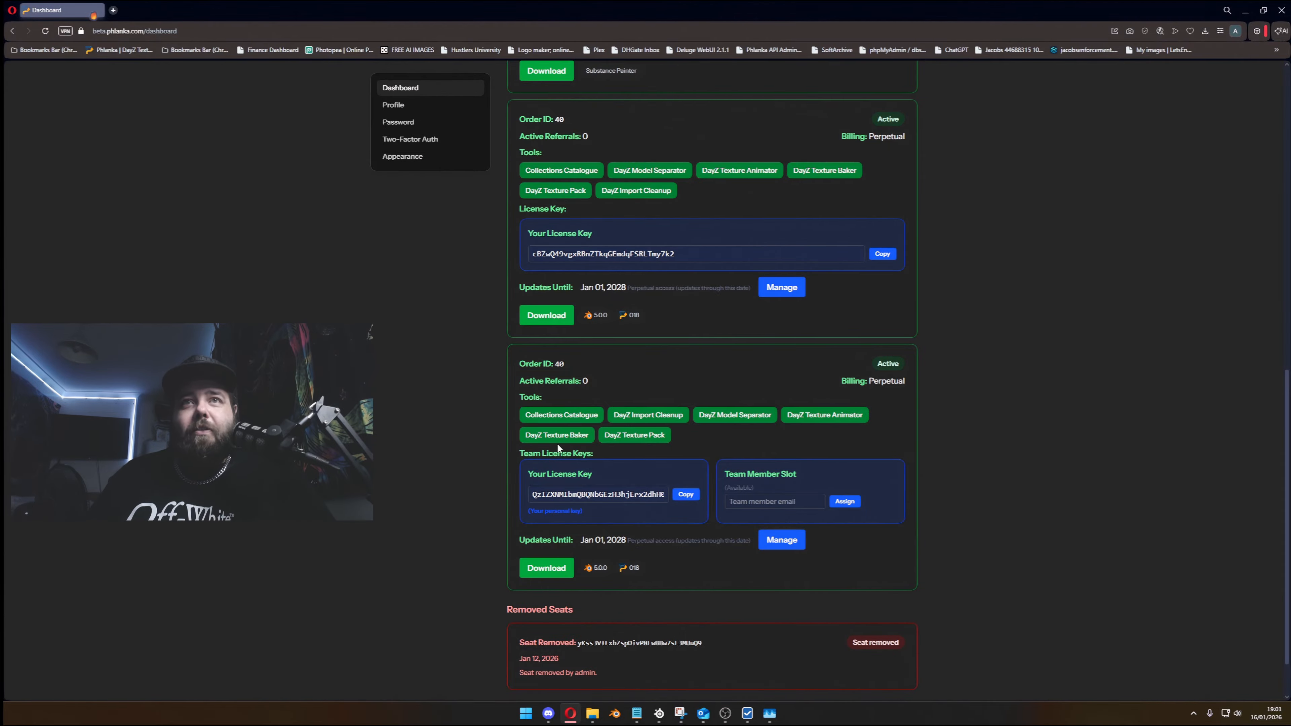
- Examine the available team member slot and its email field in the team license
{"action": "left_click", "coordinate": [754, 501]}
{"action": "left_click", "coordinate": [781, 465]}
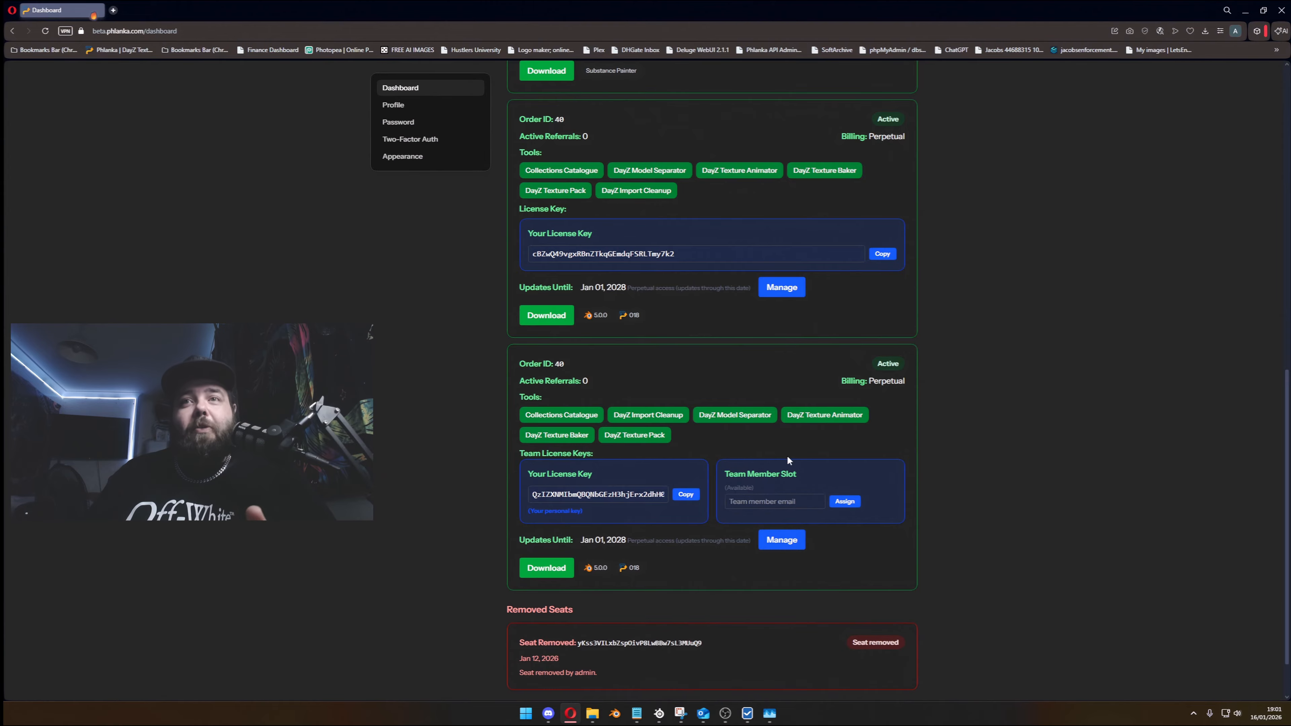
{"action": "left_click", "coordinate": [764, 496]}
{"action": "left_click", "coordinate": [907, 466]}
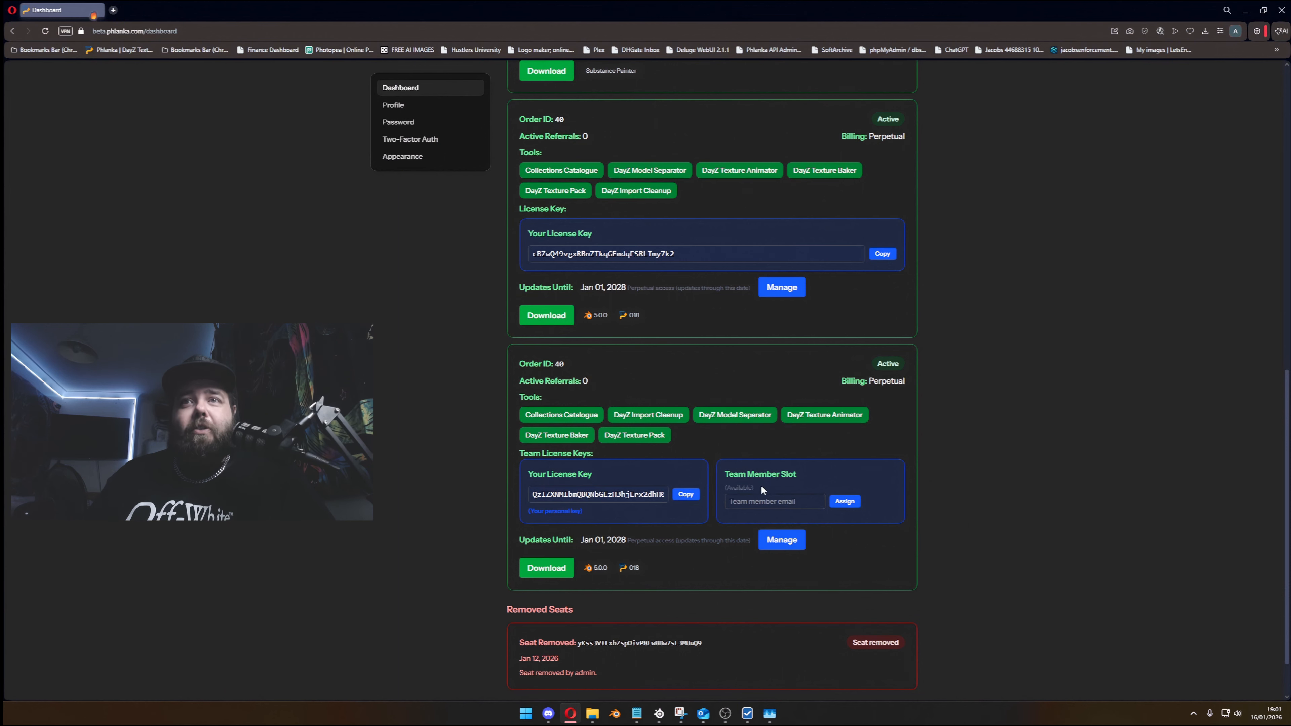
{"action": "left_click", "coordinate": [757, 503]}
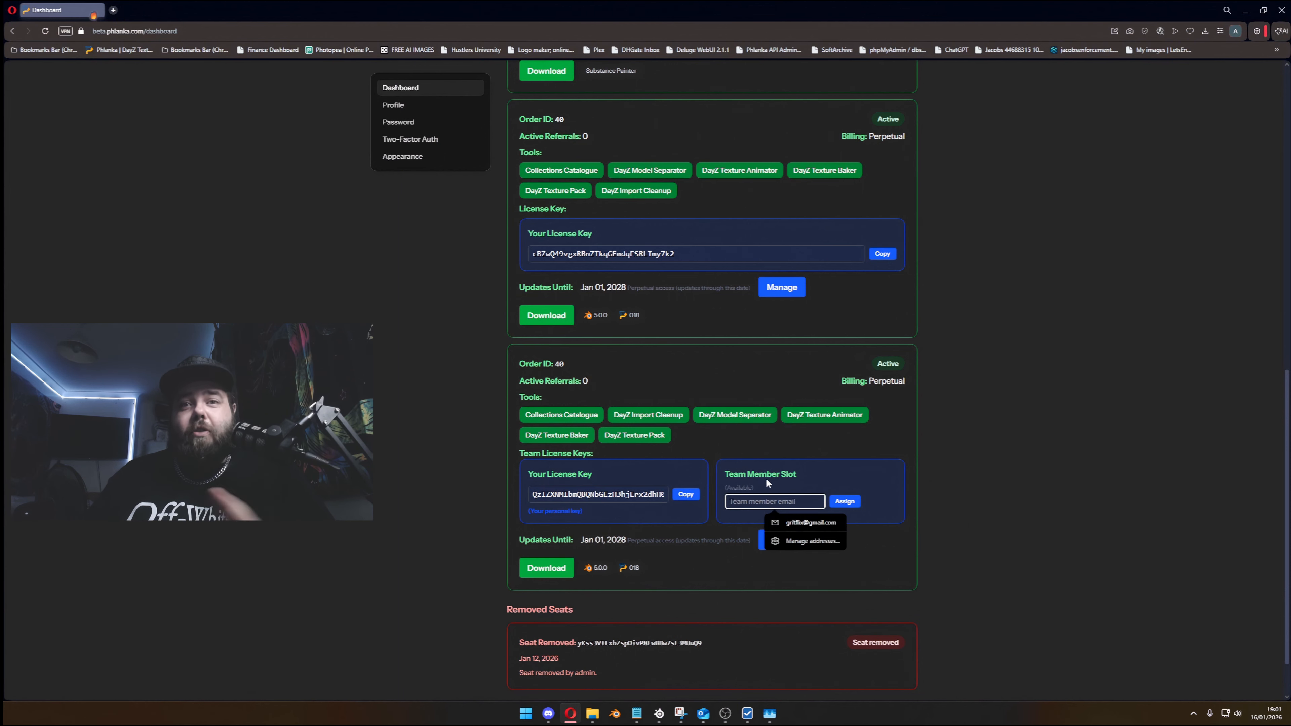
- Copy the personal license key from the team license and download its Blender add-on package
{"action": "left_click", "coordinate": [645, 497]}
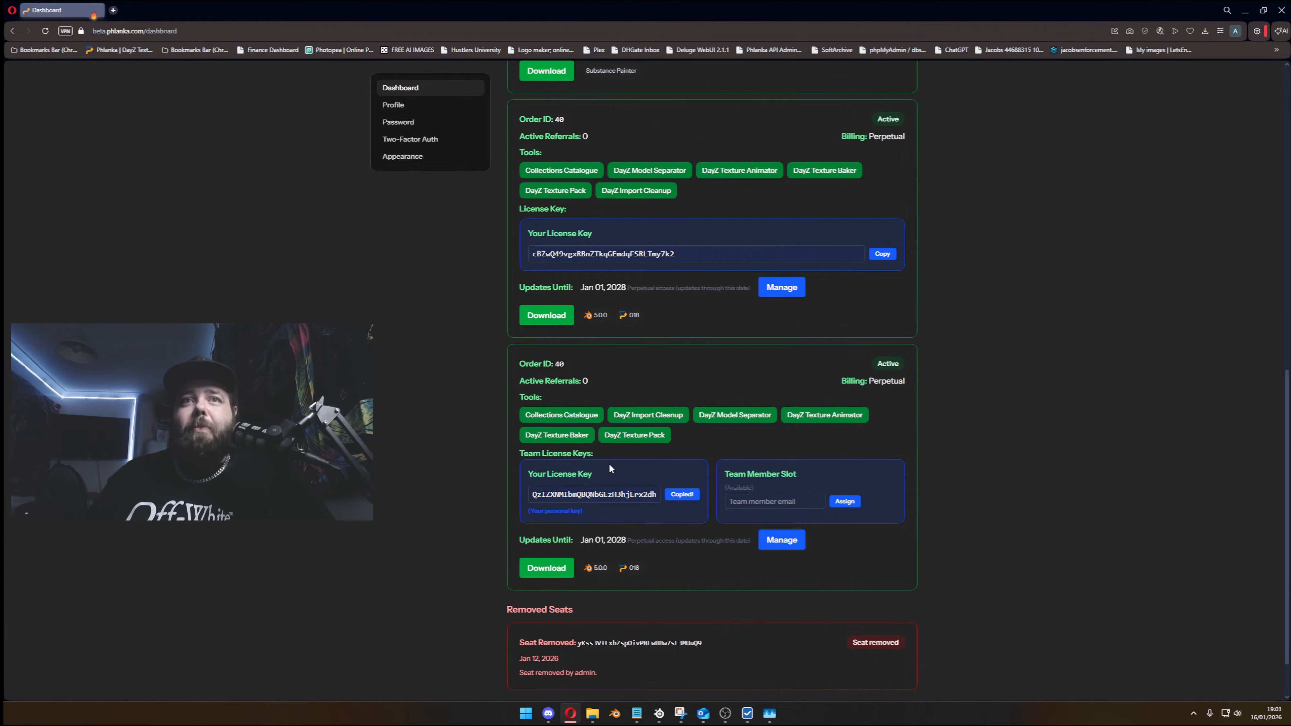
{"action": "left_click", "coordinate": [547, 575]}
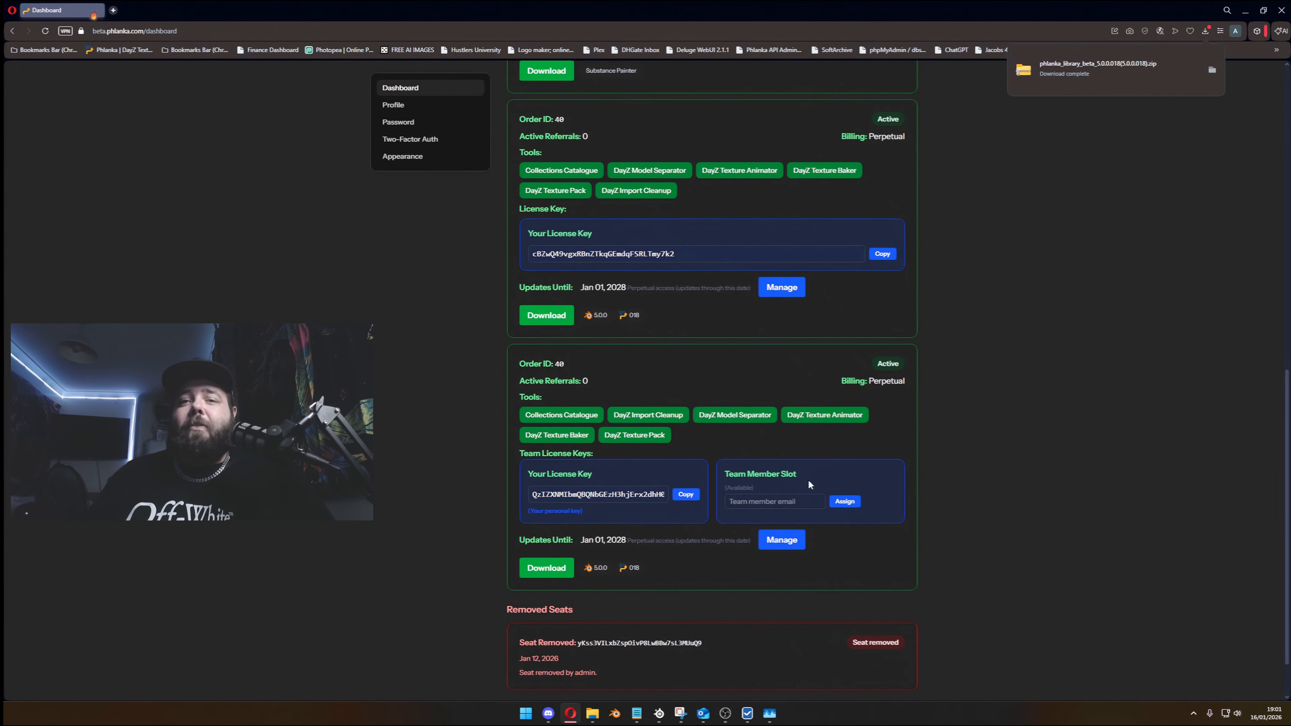
- Switch to Blender and install the downloaded phlanka_library_beta zip into the User Default repository with Enable Add-on checked
{"action": "left_click", "coordinate": [617, 712]}
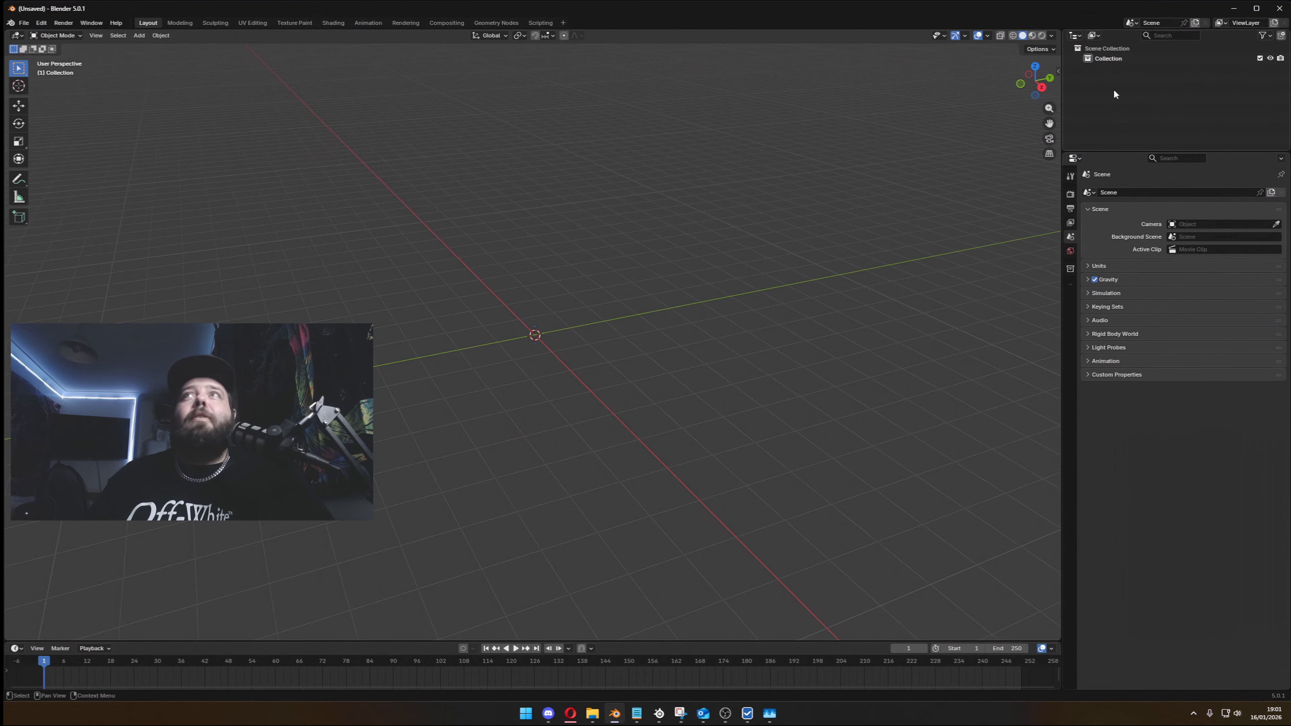
{"action": "left_click", "coordinate": [1234, 9]}
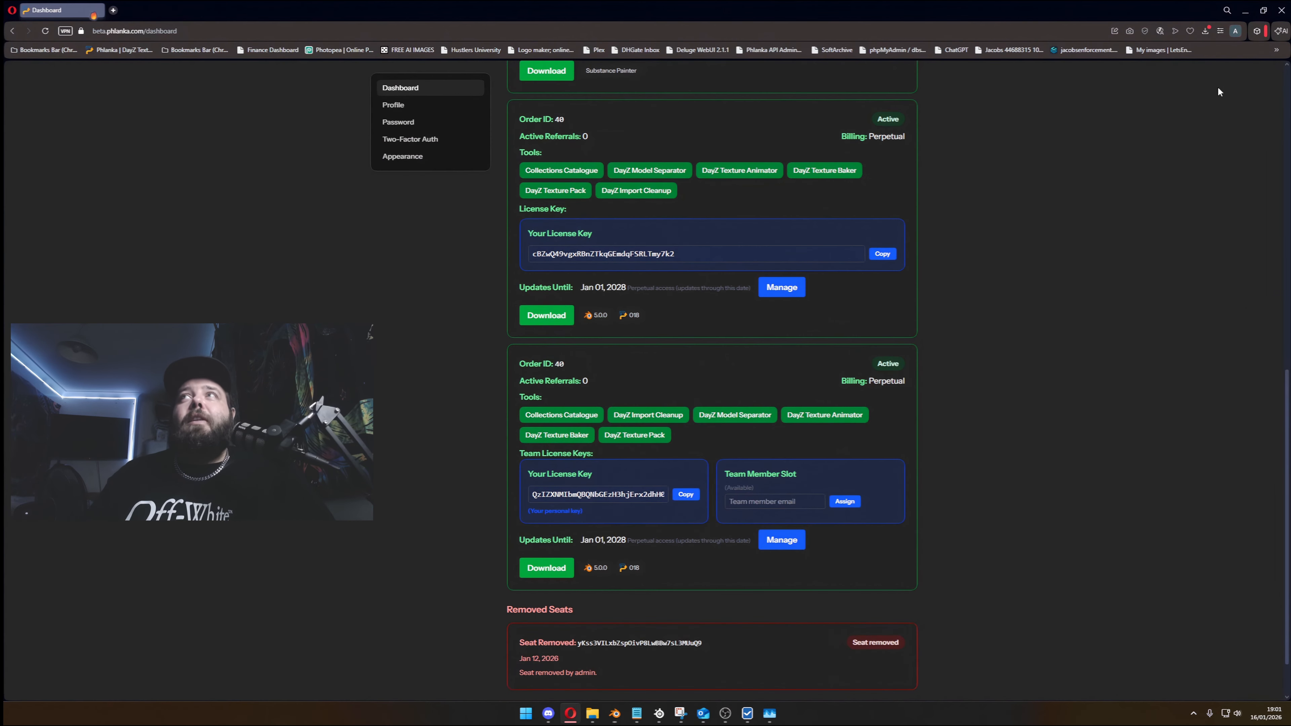
{"action": "left_click", "coordinate": [1204, 32]}
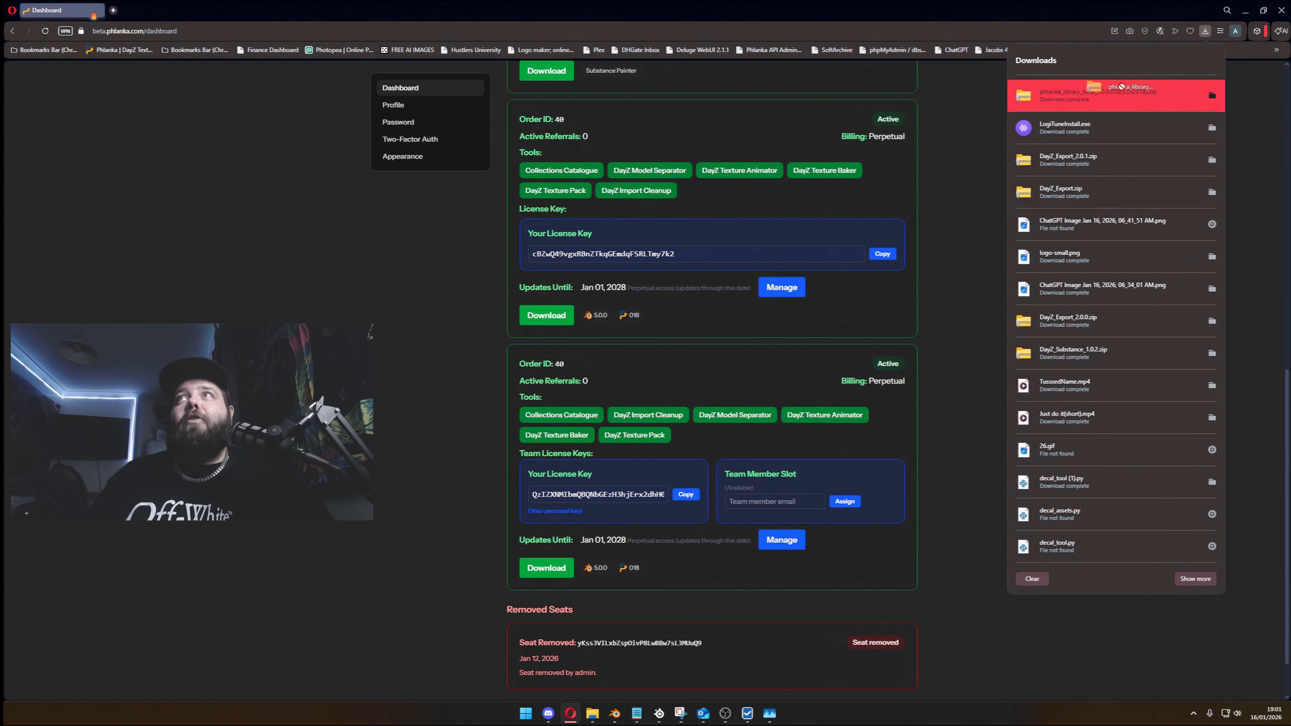
{"action": "key", "text": "alt+Tab"}
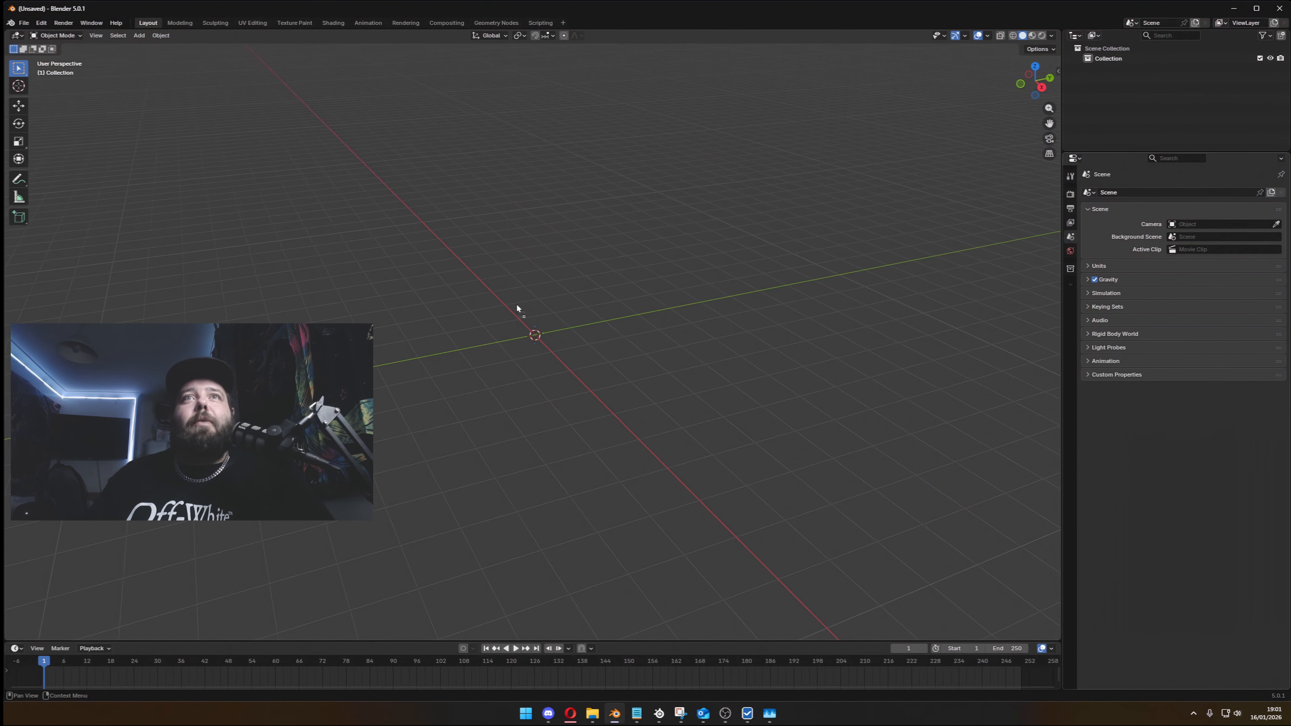
{"action": "left_click_drag", "start_coordinate": [558, 310], "coordinate": [530, 305]}
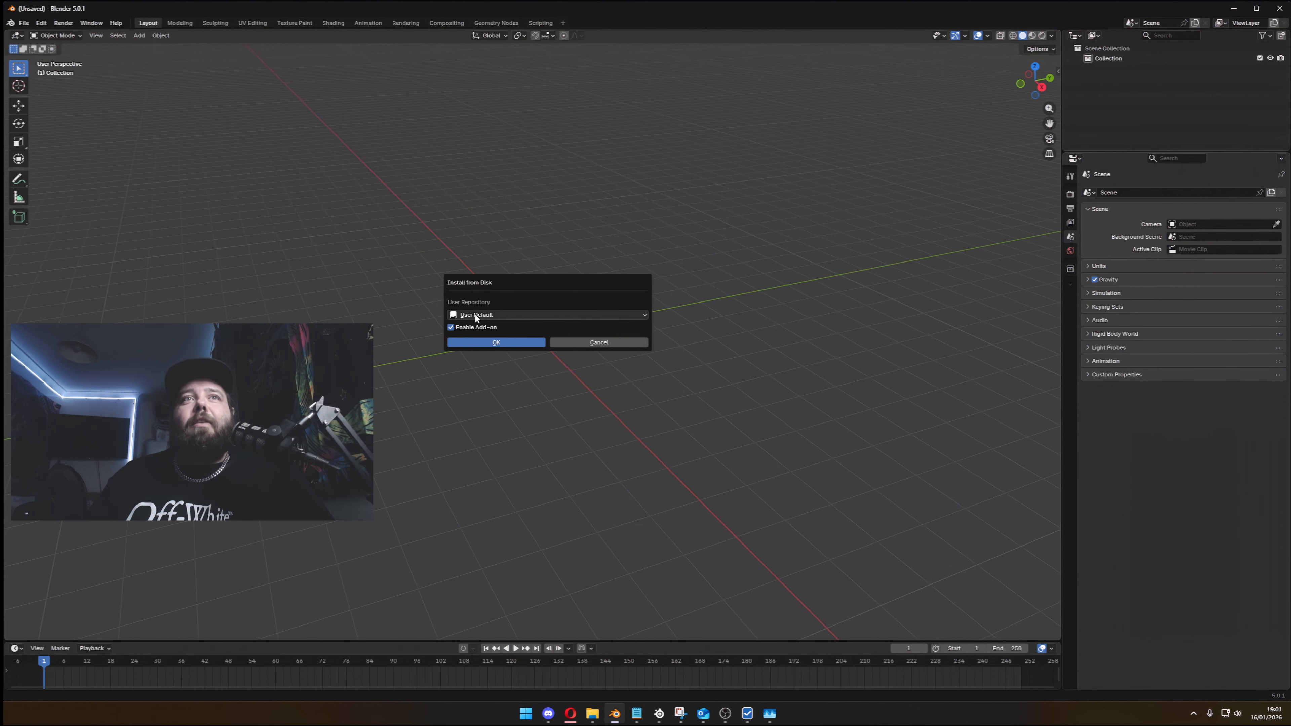
{"action": "left_click", "coordinate": [507, 343]}
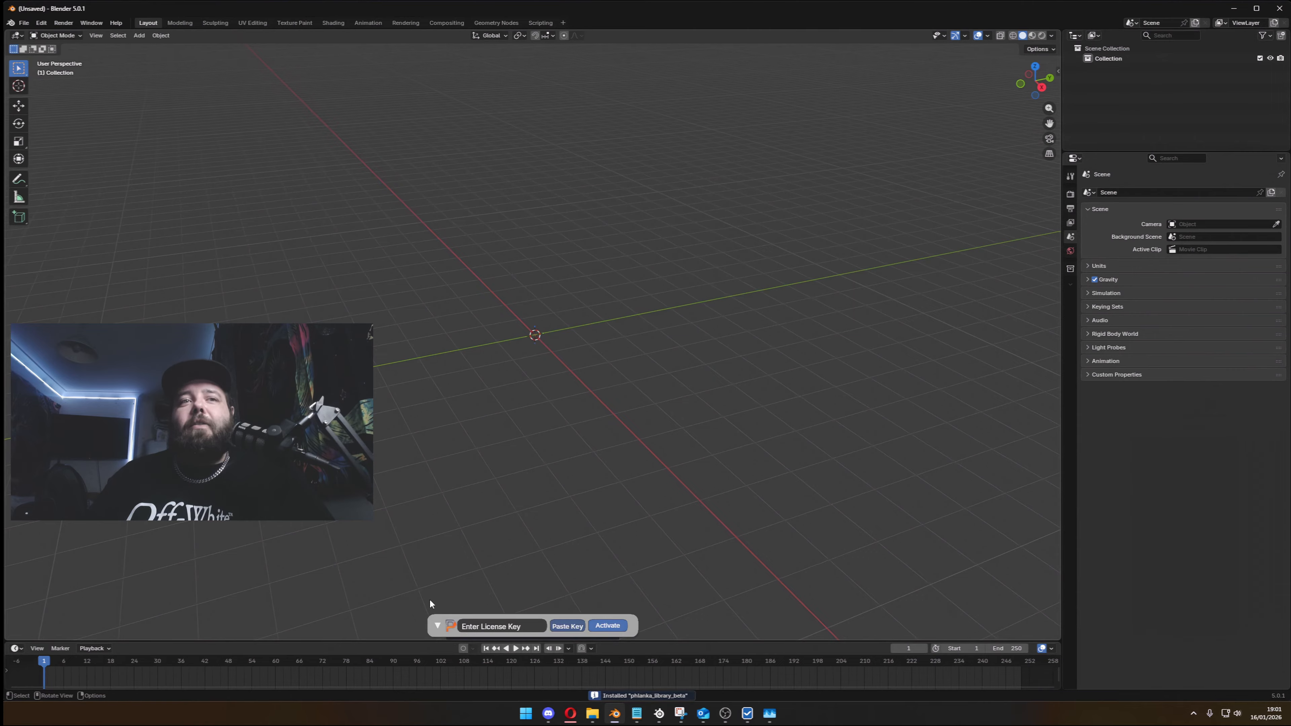
- Paste the copied license key into the add-on's license key field and activate it
{"action": "left_click", "coordinate": [438, 626]}
{"action": "left_click", "coordinate": [523, 631]}
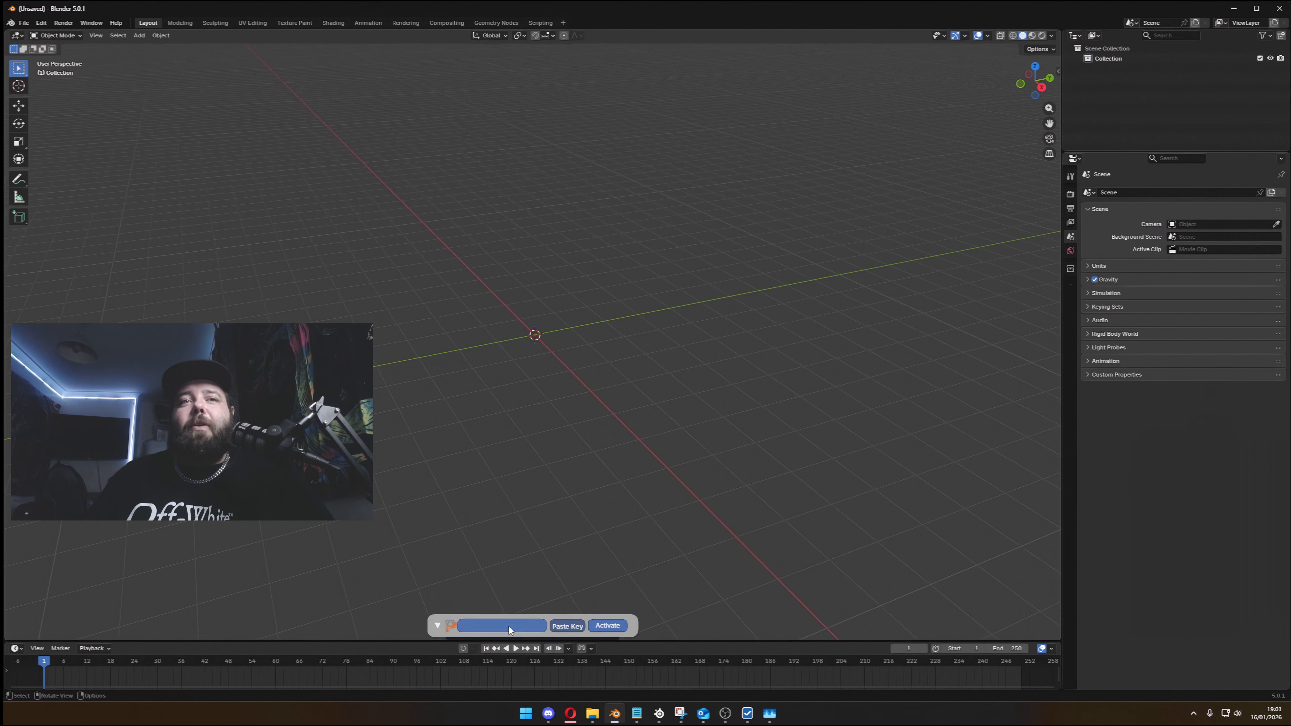
{"action": "left_click", "coordinate": [567, 626]}
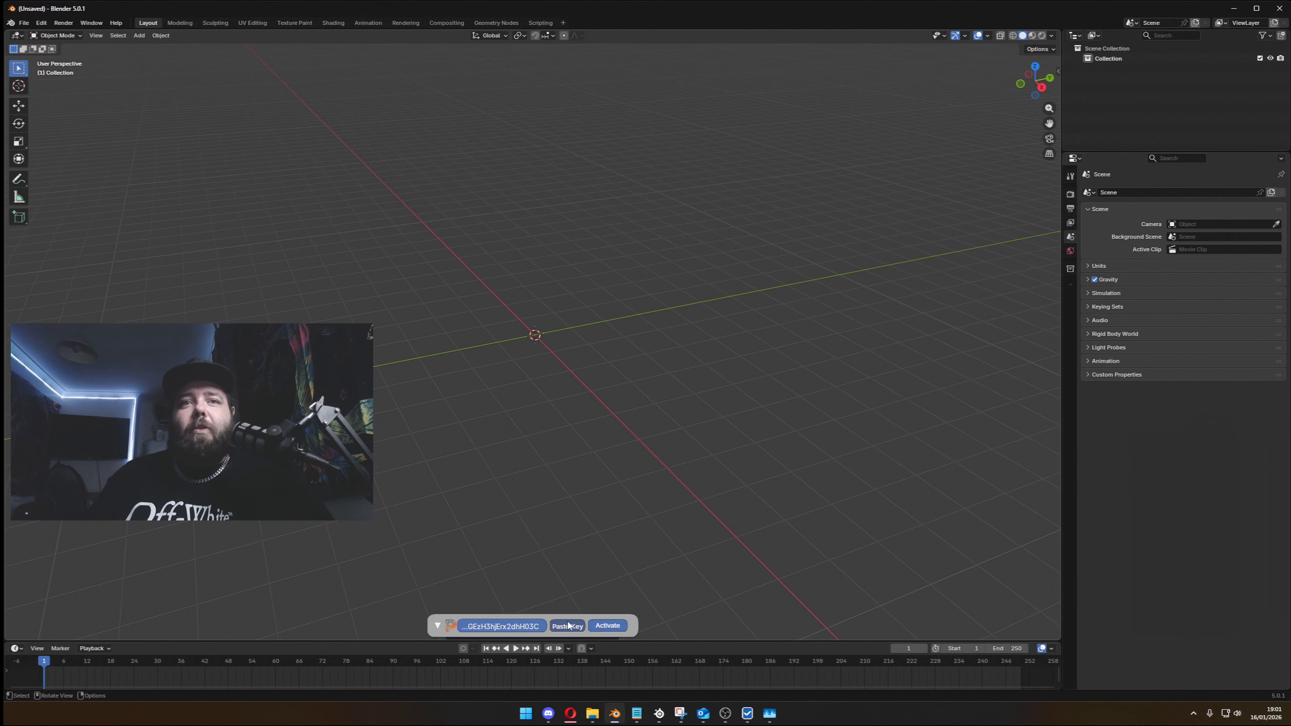
{"action": "left_click", "coordinate": [606, 626]}
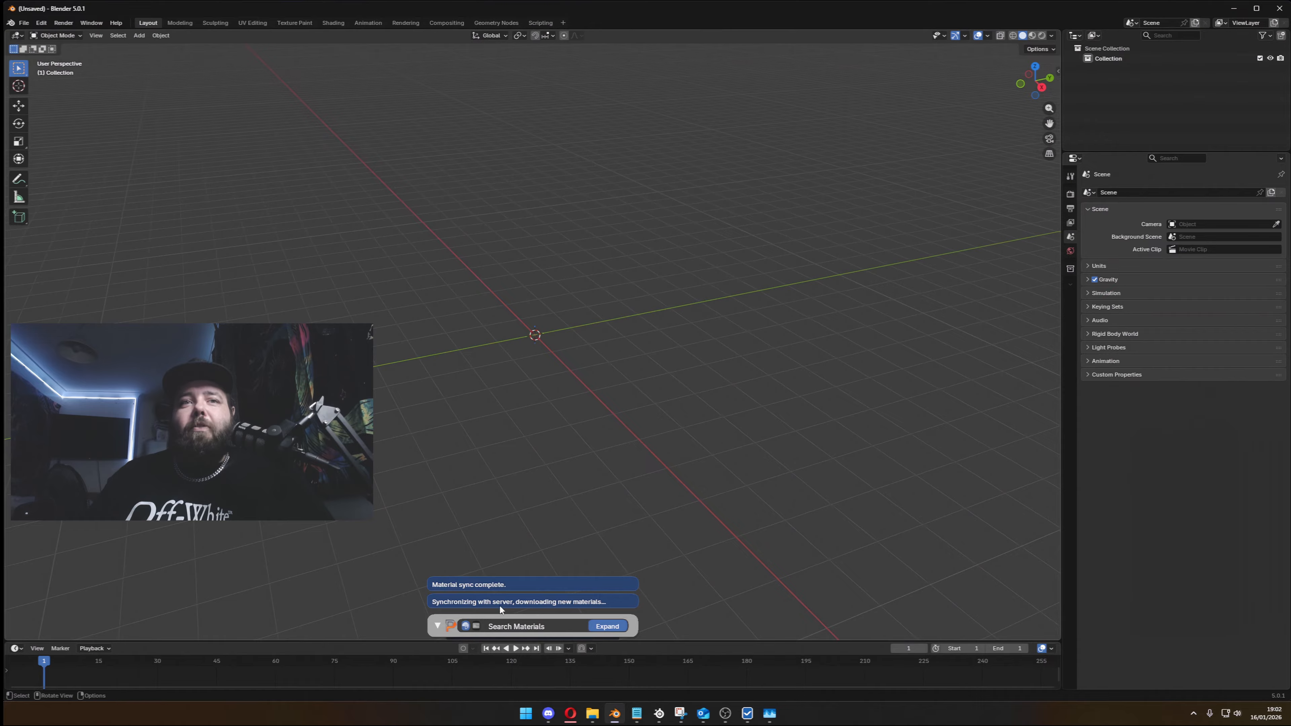
- Switch back to the browser and open the site's Materials library to review its material count and full listing
{"action": "key", "text": "alt+Tab"}
{"action": "scroll", "coordinate": [610, 293], "scroll_direction": "down", "scroll_amount": 3}
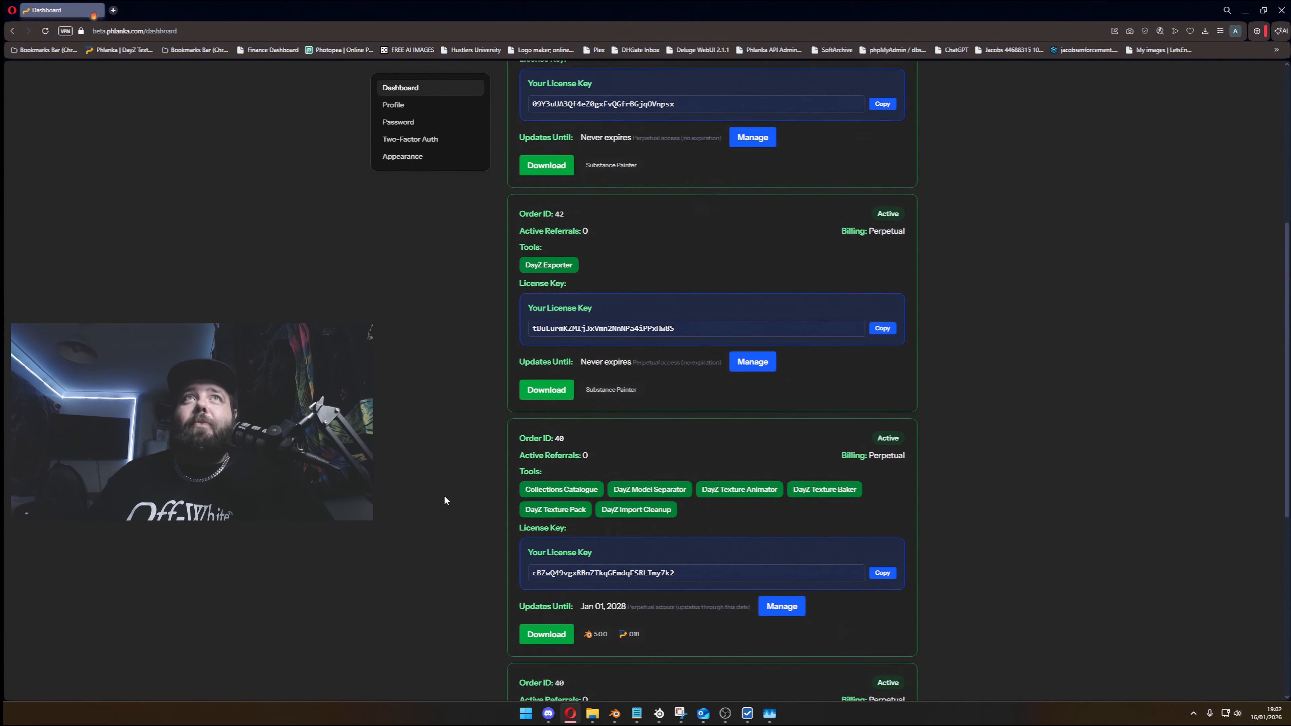
{"action": "scroll", "coordinate": [459, 421], "scroll_direction": "up", "scroll_amount": 7}
{"action": "left_click", "coordinate": [583, 75]}
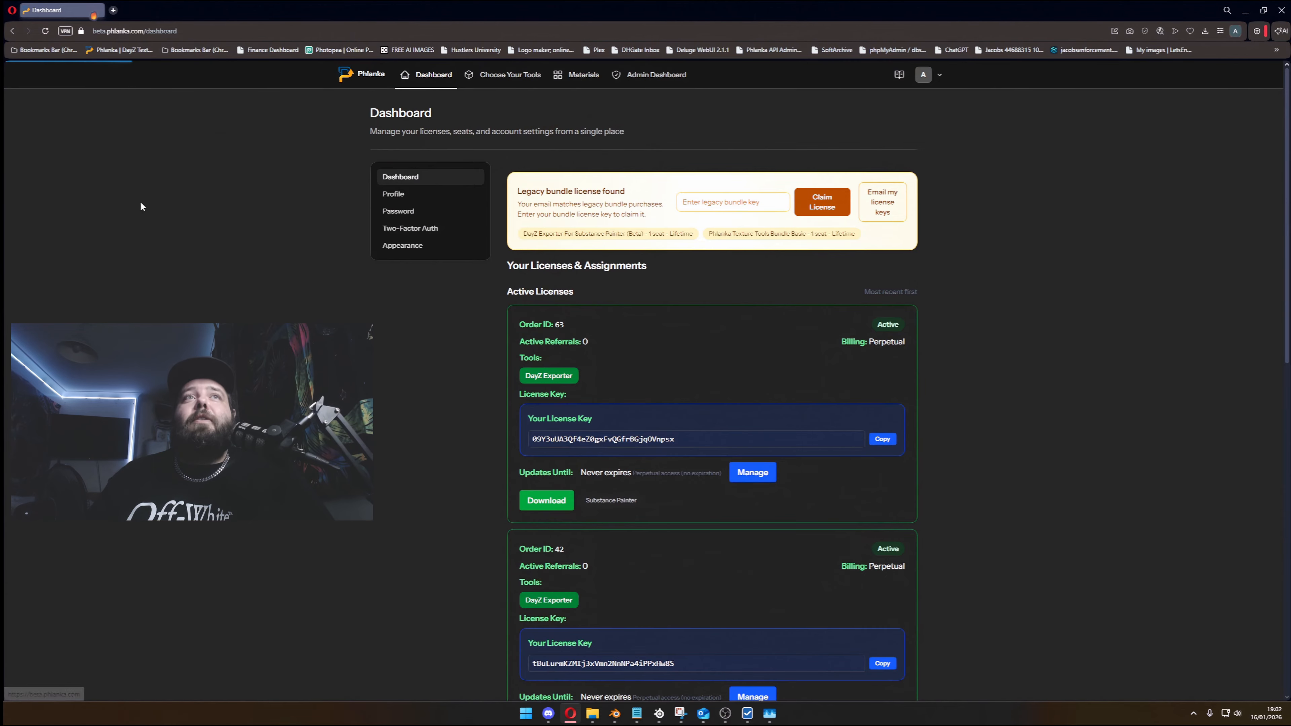
{"action": "left_click_drag", "start_coordinate": [1101, 181], "coordinate": [1146, 185]}
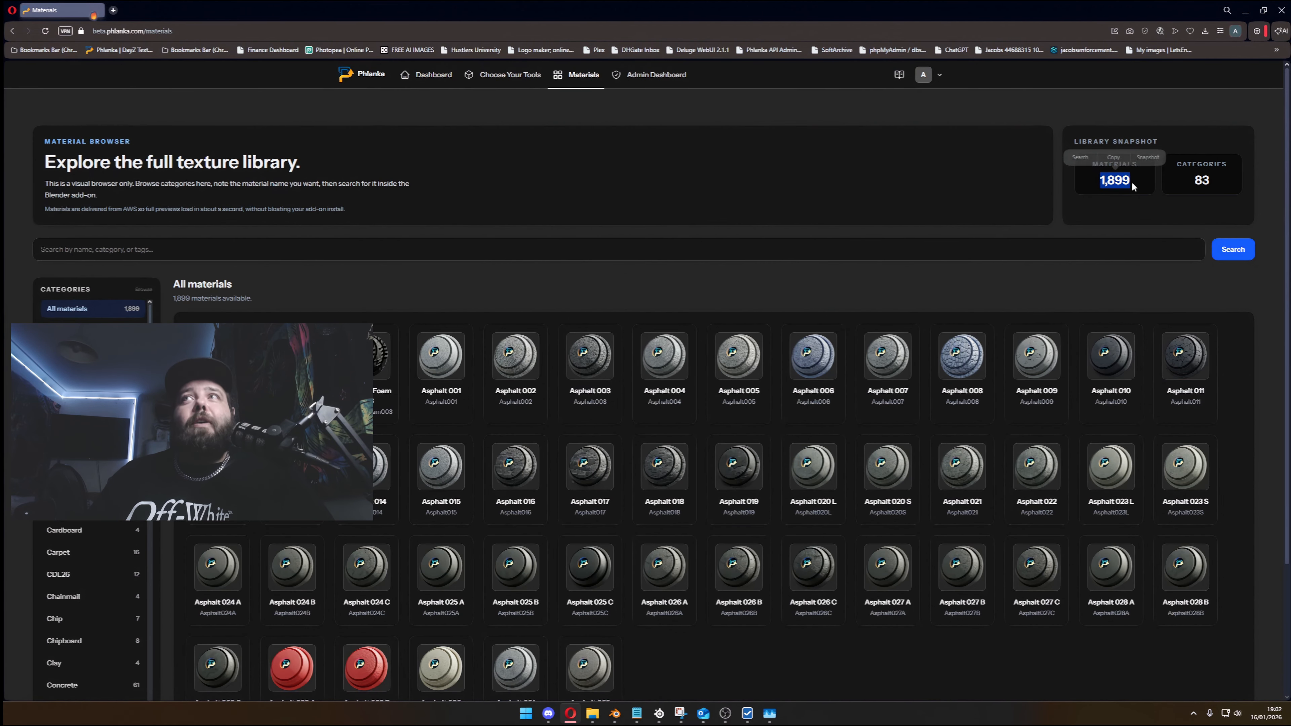
{"action": "left_click", "coordinate": [1134, 185]}
{"action": "scroll", "coordinate": [644, 381], "scroll_direction": "down", "scroll_amount": 2}
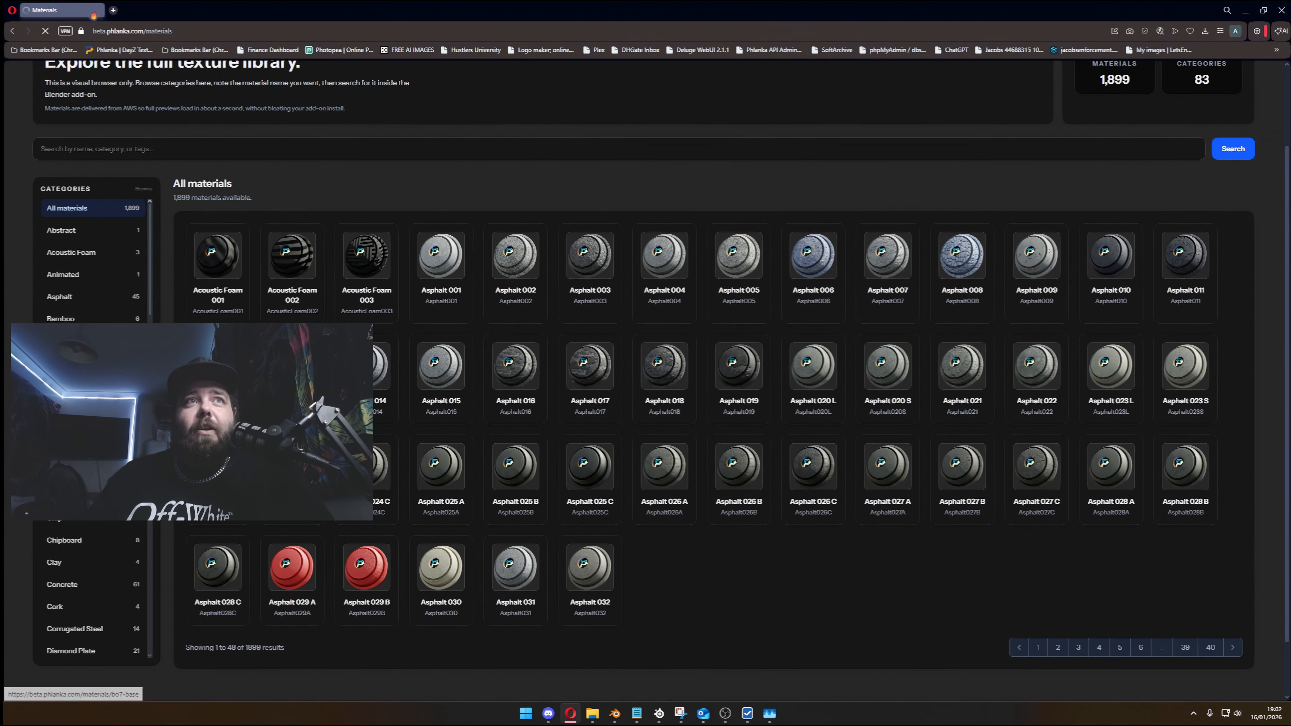
- Browse the Acoustic Foam, Animated and Asphalt material categories in the library
{"action": "left_click", "coordinate": [61, 230]}
{"action": "left_click", "coordinate": [67, 354]}
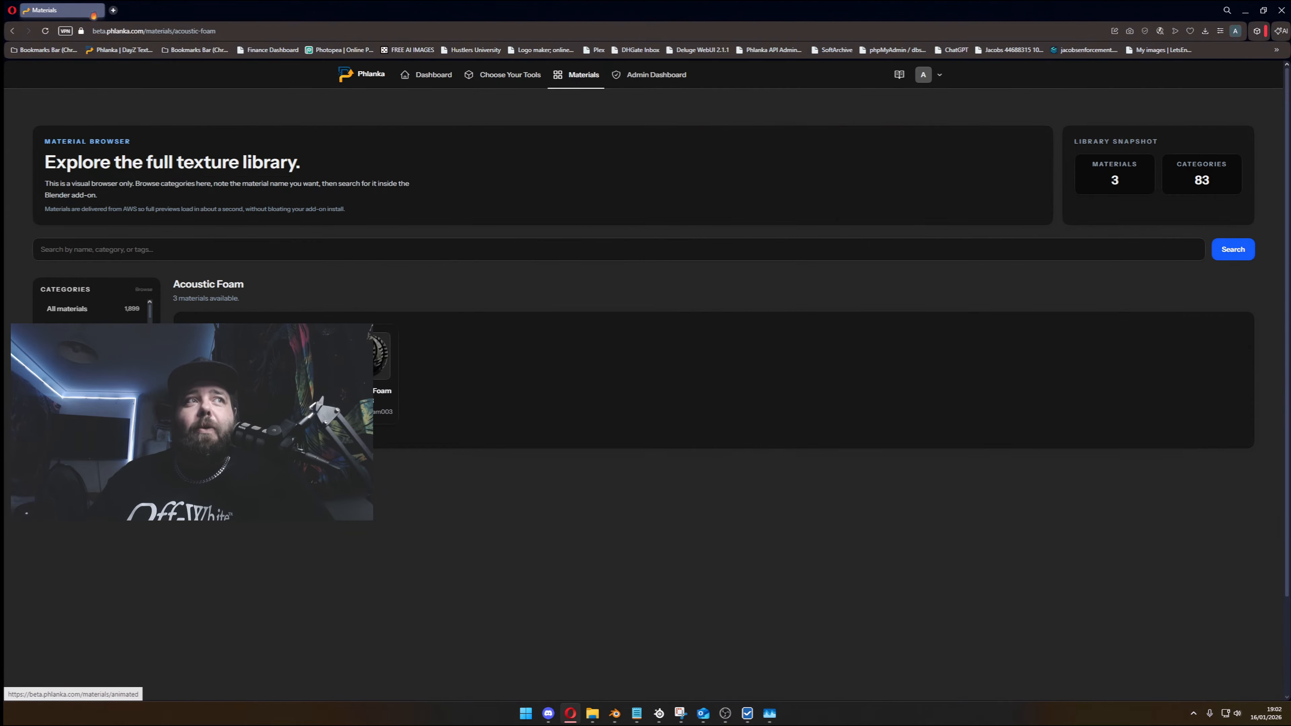
{"action": "left_click", "coordinate": [66, 376]}
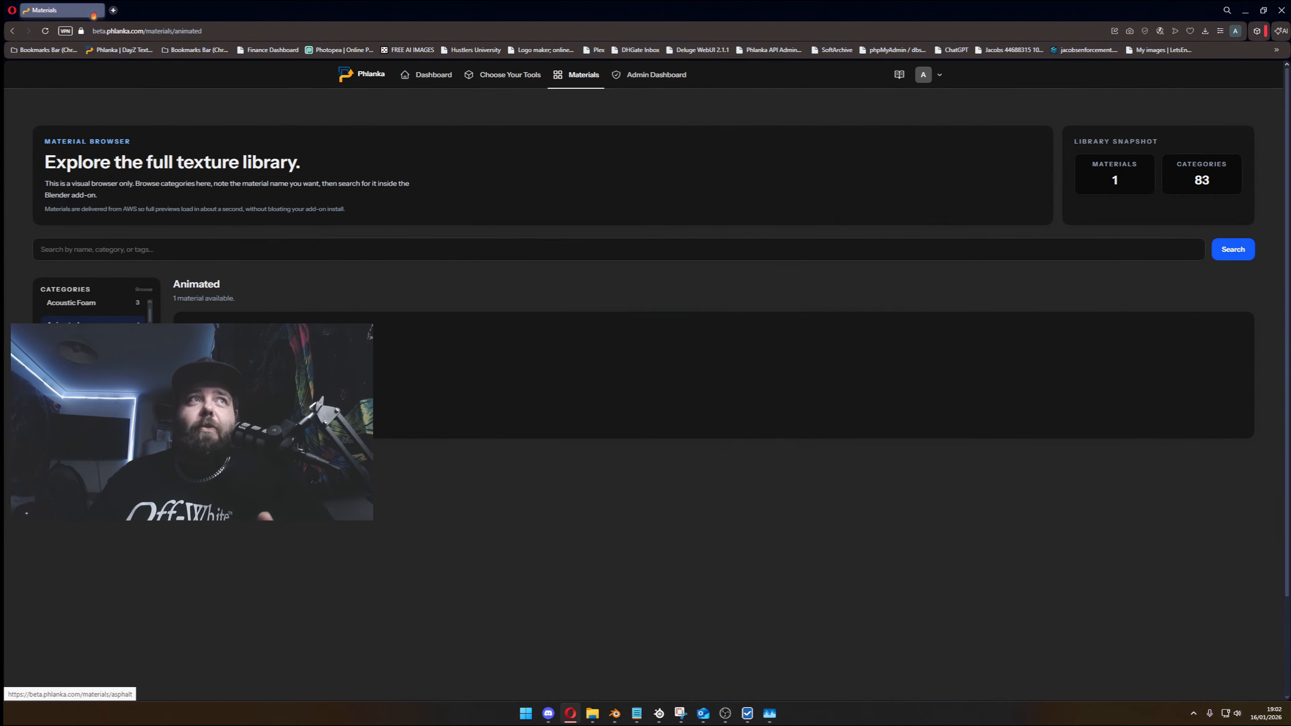
{"action": "left_click", "coordinate": [66, 348]}
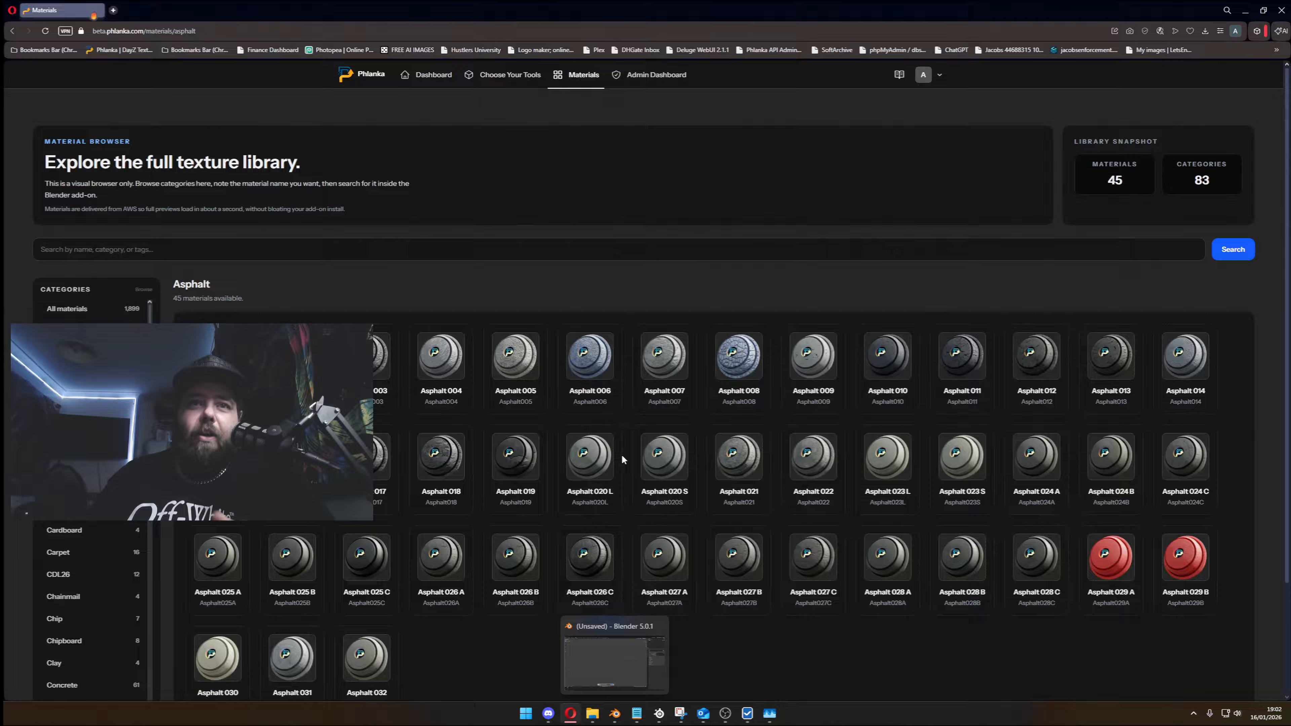
- View the Matrix Text material's preview and tags in the library's Animated category
{"action": "scroll", "coordinate": [621, 454], "scroll_direction": "down", "scroll_amount": 3}
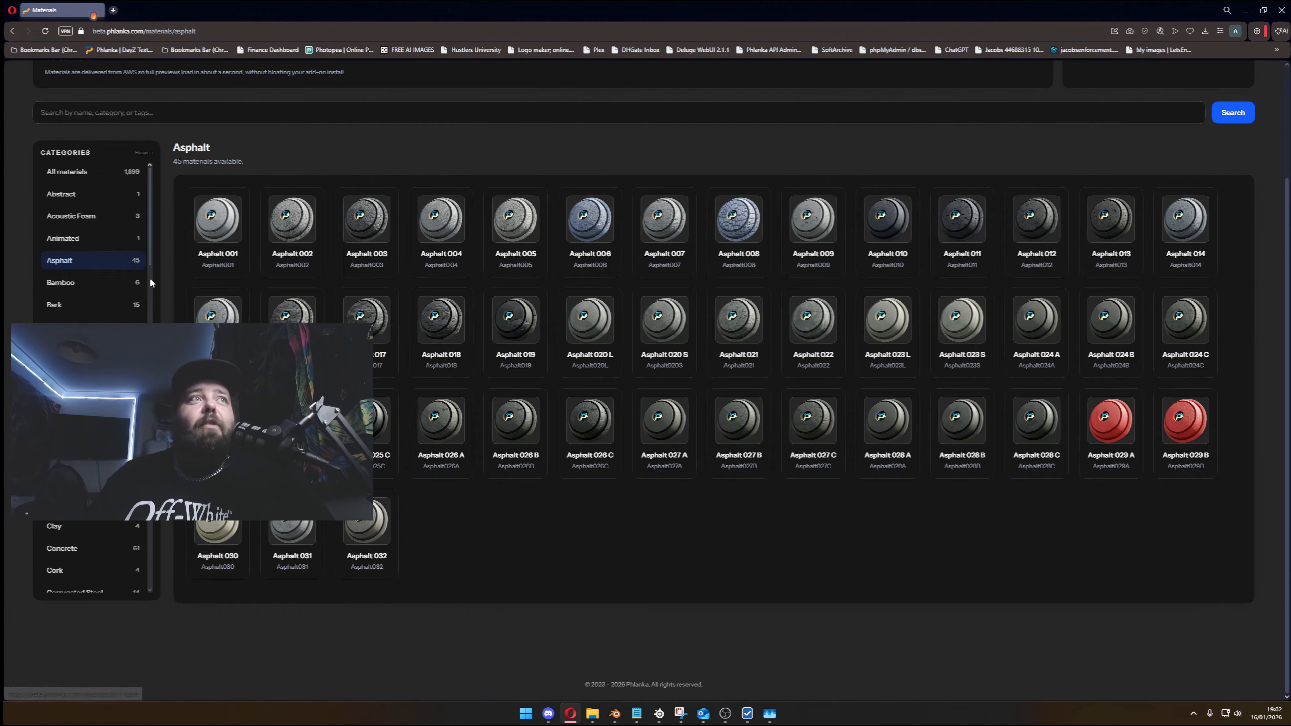
{"action": "left_click", "coordinate": [63, 238]}
{"action": "left_click", "coordinate": [218, 358]}
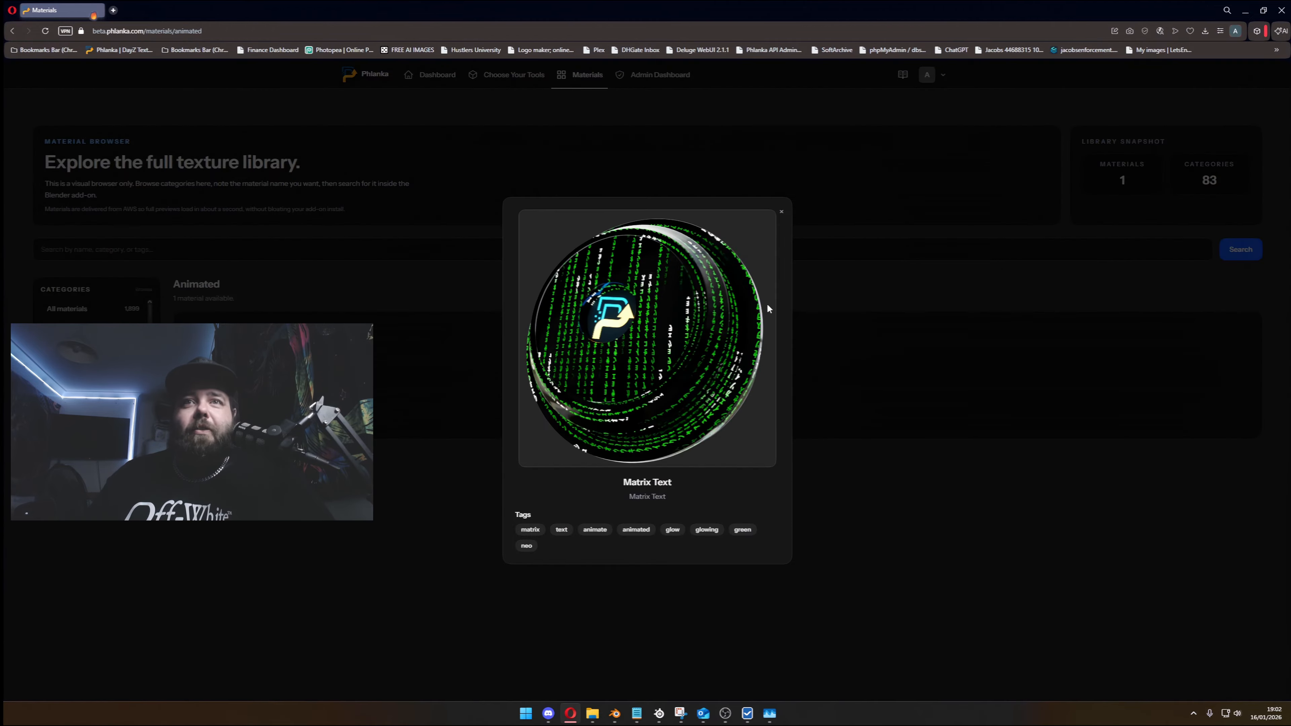
{"action": "left_click", "coordinate": [781, 212]}
- Switch to Blender and search the add-on's materials for "matrix"
{"action": "left_click", "coordinate": [615, 714]}
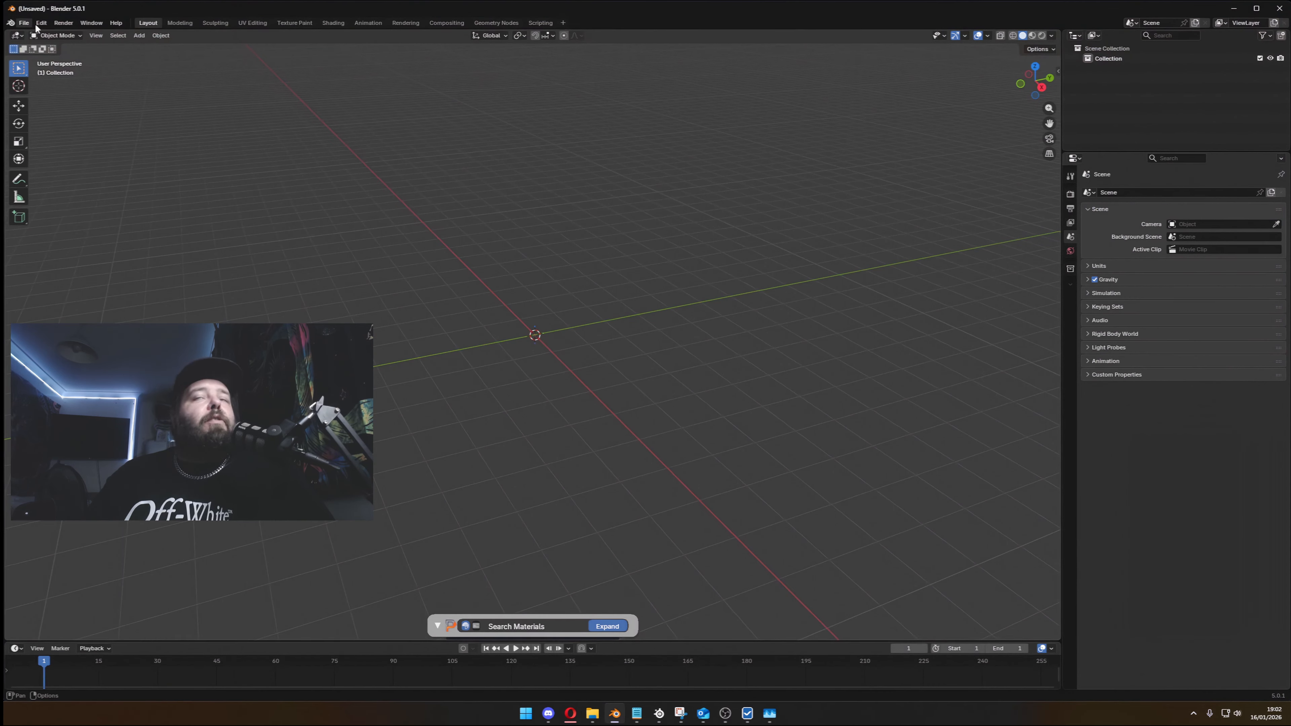
{"action": "left_click", "coordinate": [535, 625]}
{"action": "type", "text": "mati"}
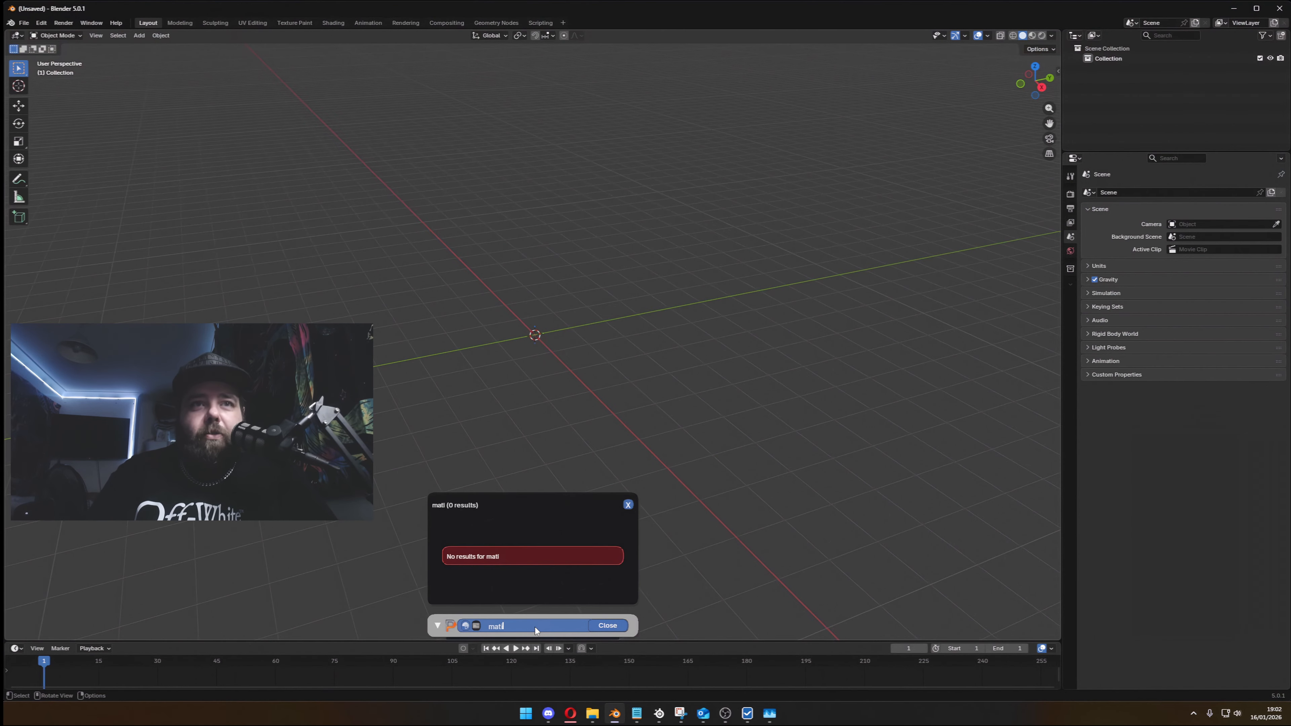
{"action": "key", "text": "BackSpace"}
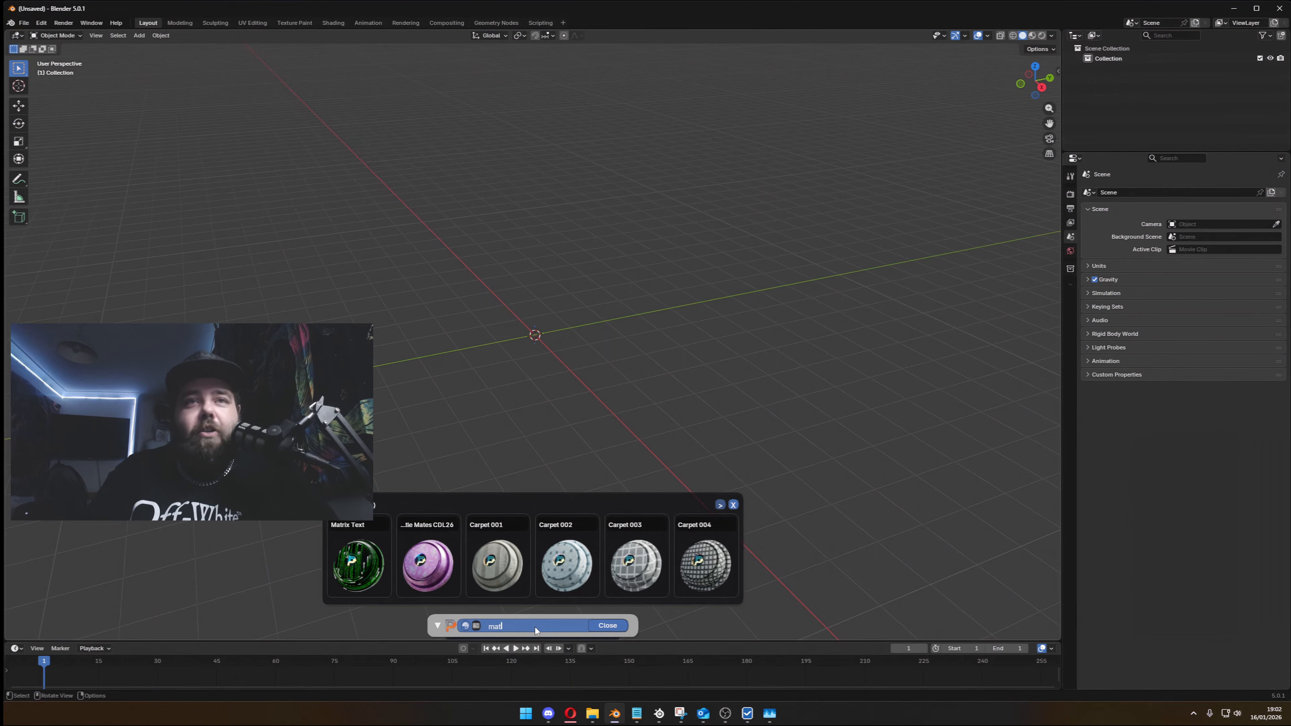
{"action": "type", "text": "r"}
{"action": "key", "text": "BackSpace"}
{"action": "key", "text": "BackSpace"}
{"action": "key", "text": "BackSpace"}
{"action": "key", "text": "BackSpace"}
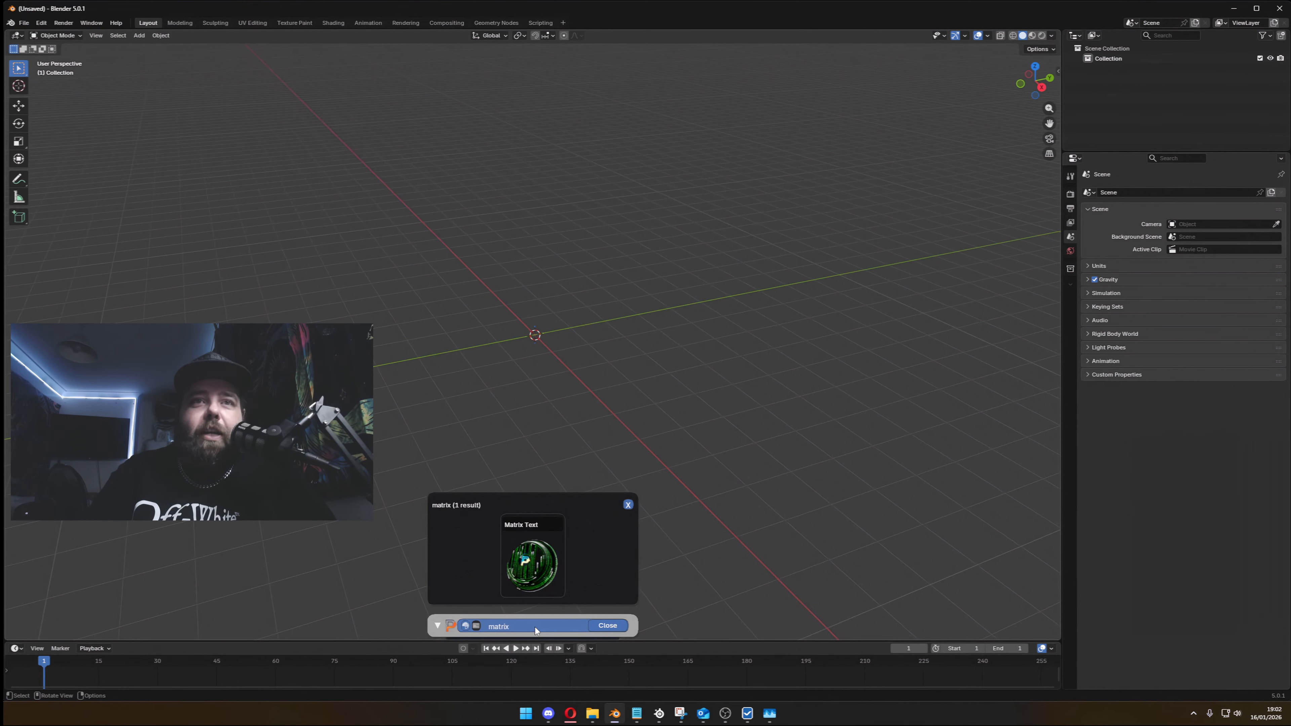
- Search the add-on's materials for "cod", page through the thumbnails, and close and clear the search
{"action": "type", "text": "cod"}
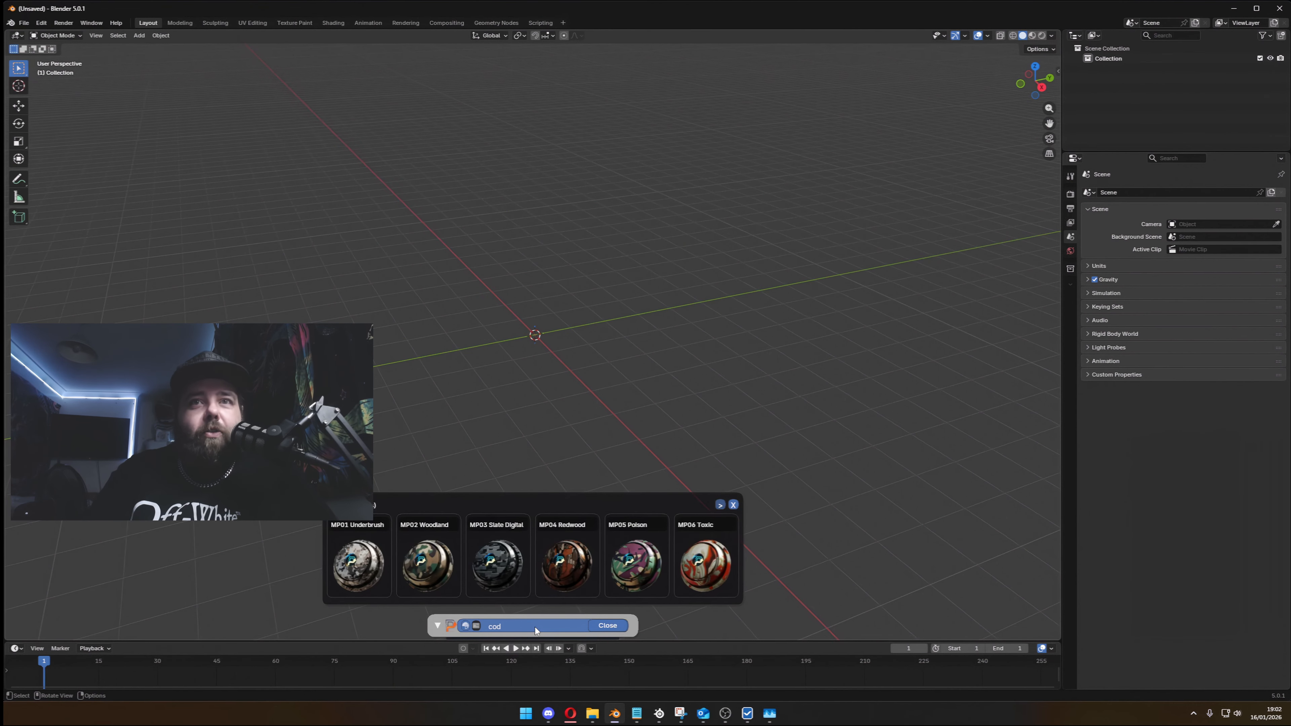
{"action": "left_click", "coordinate": [720, 505]}
{"action": "left_click", "coordinate": [720, 505]}
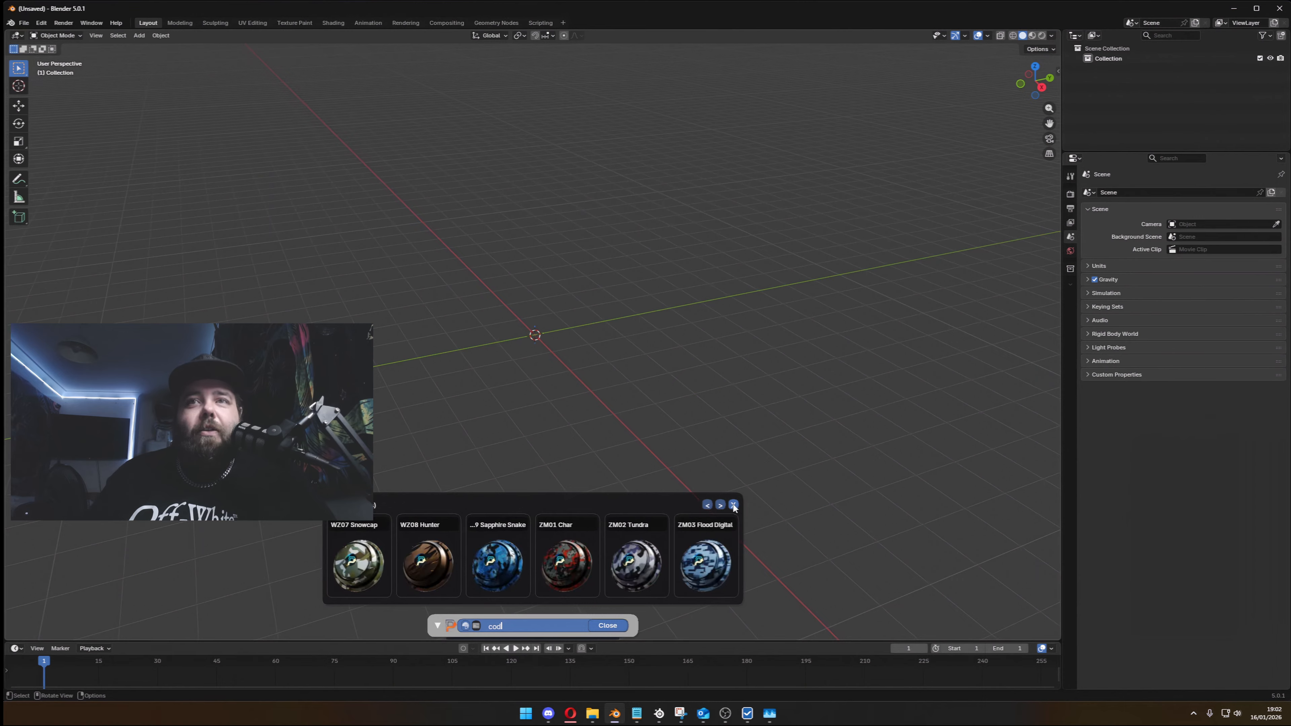
{"action": "left_click", "coordinate": [733, 505]}
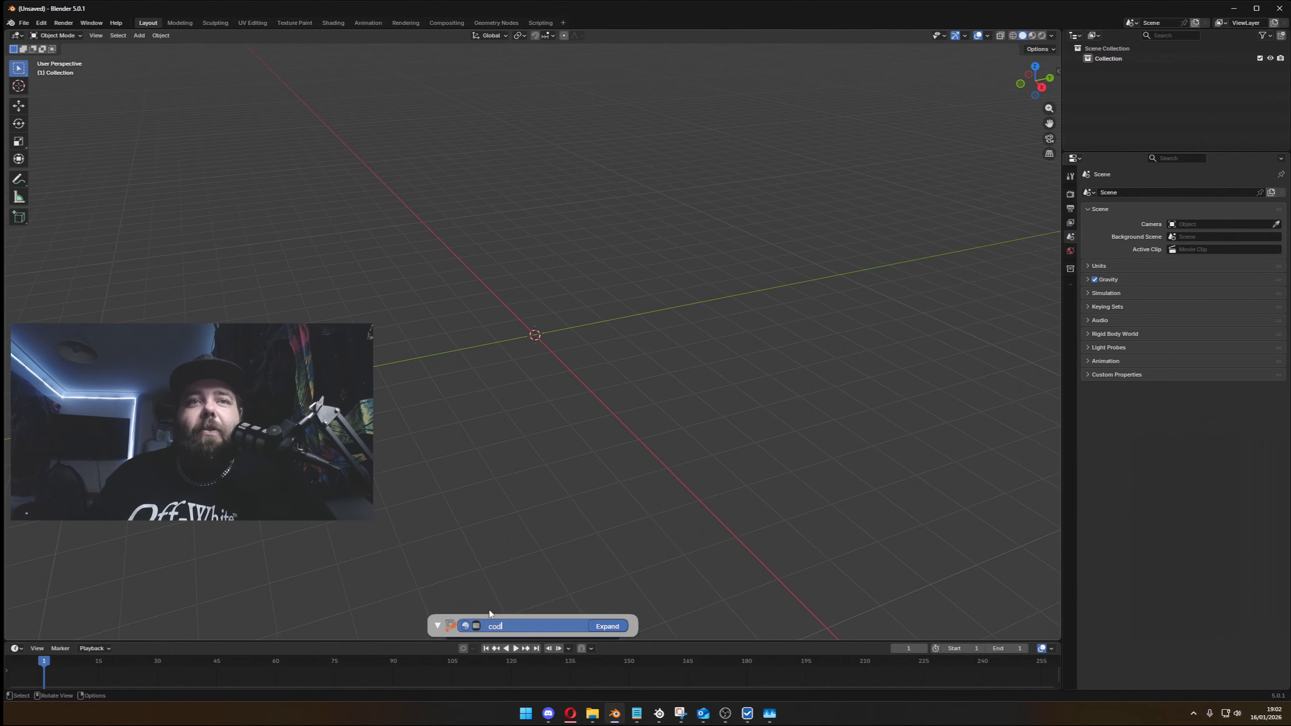
{"action": "key", "text": "BackSpace"}
{"action": "key", "text": "BackSpace"}
{"action": "key", "text": "BackSpace"}
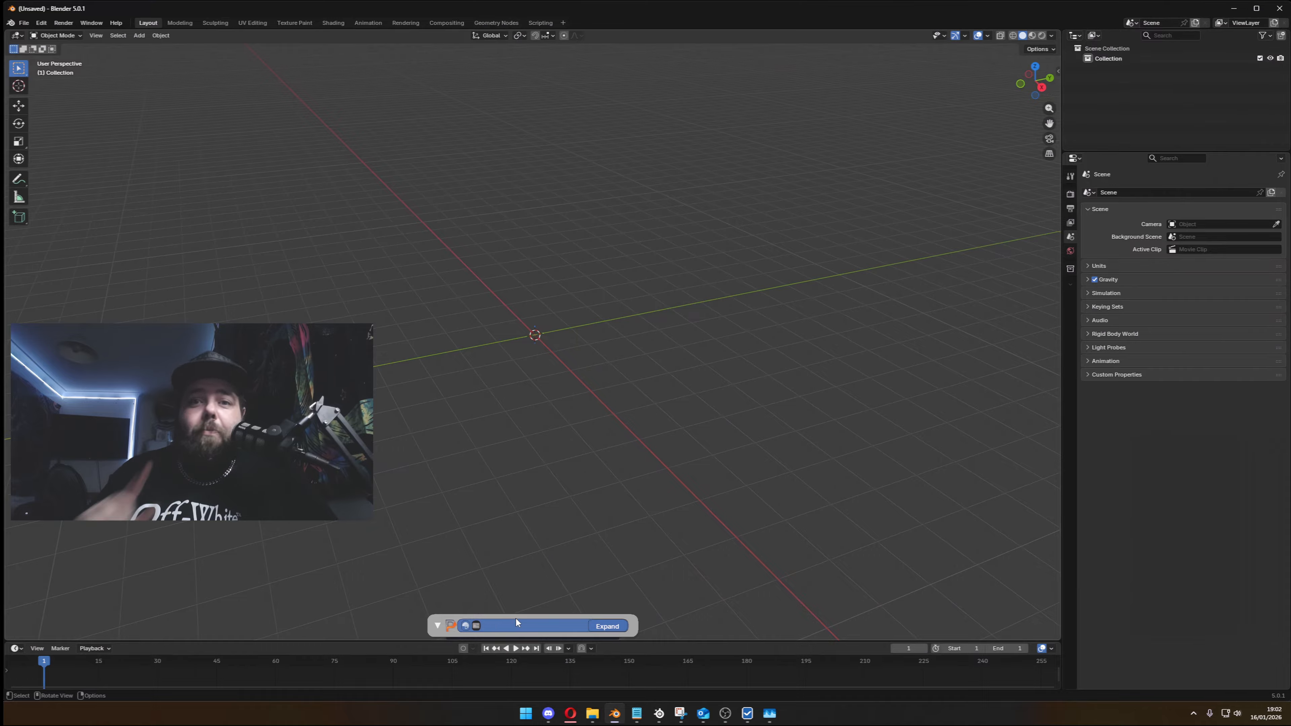
- Import Glock19_mlod.p3d from the DZ weapons pistols glock folder with the Phlanka P3D importer
{"action": "left_click", "coordinate": [24, 24]}
{"action": "mouse_move", "coordinate": [70, 169]}
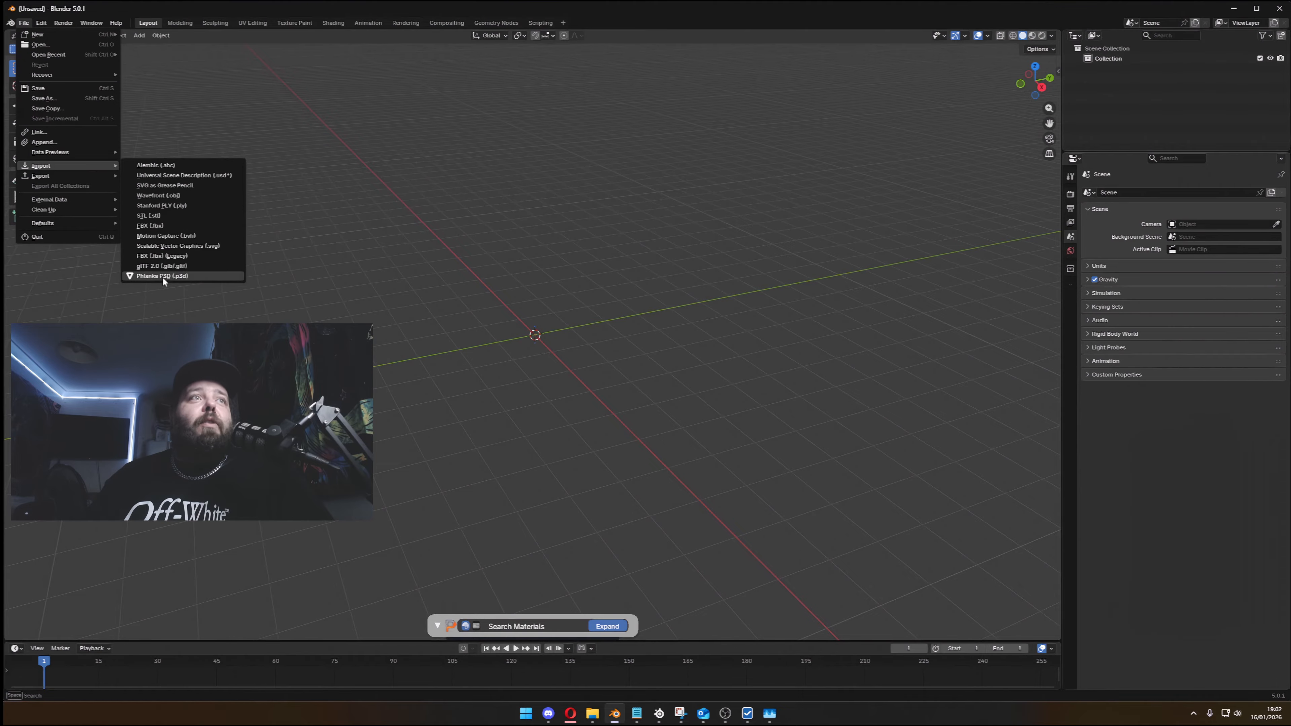
{"action": "left_click", "coordinate": [186, 280]}
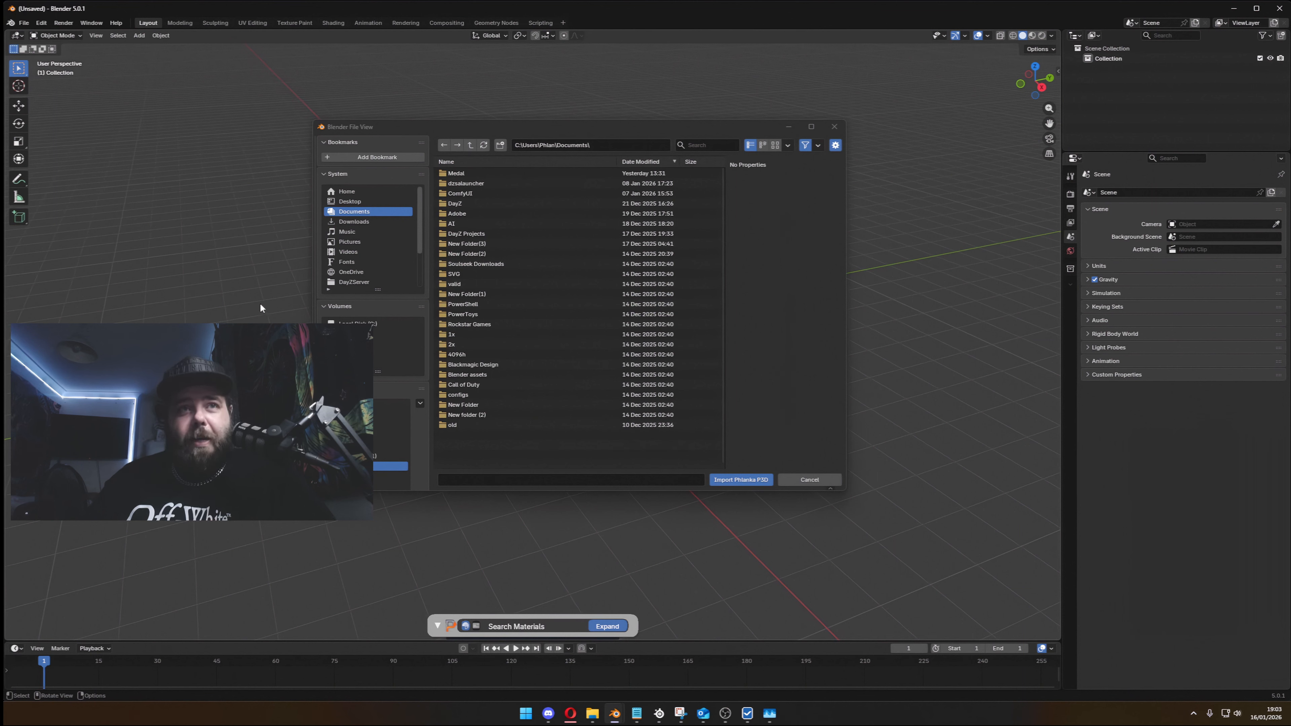
{"action": "scroll", "coordinate": [405, 432], "scroll_direction": "down", "scroll_amount": 2}
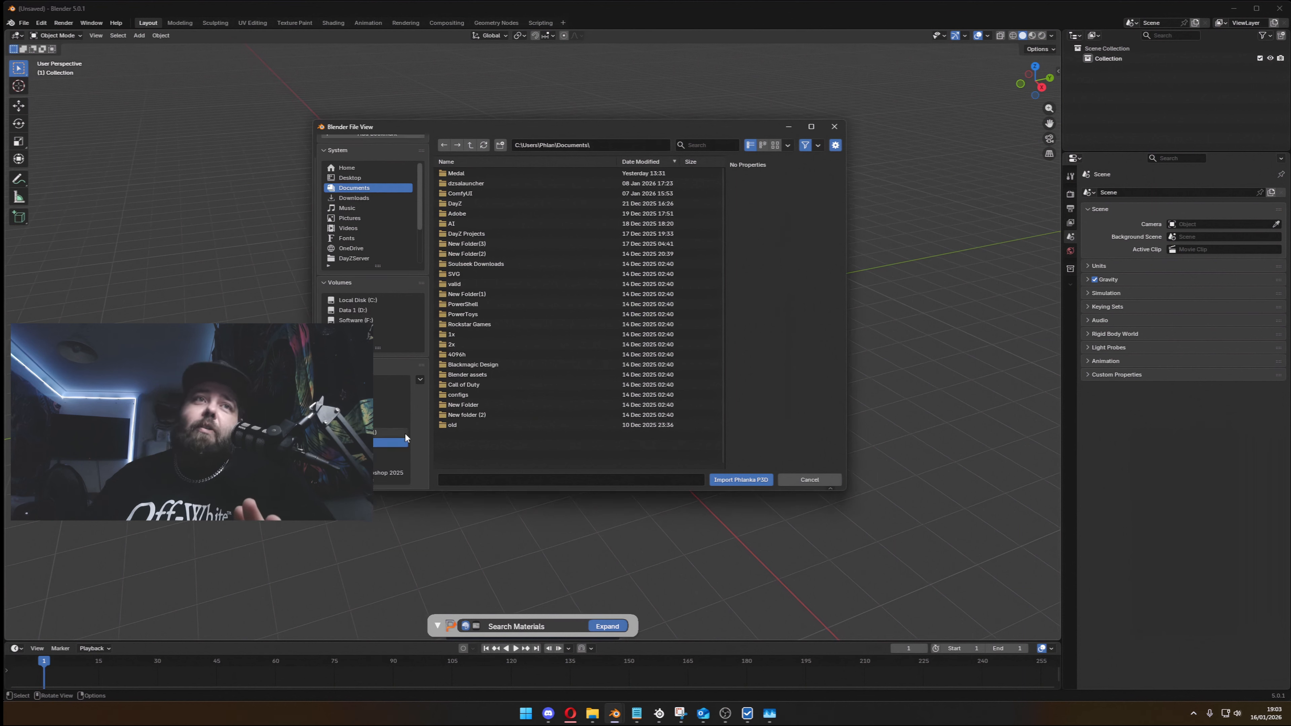
{"action": "left_click", "coordinate": [381, 421]}
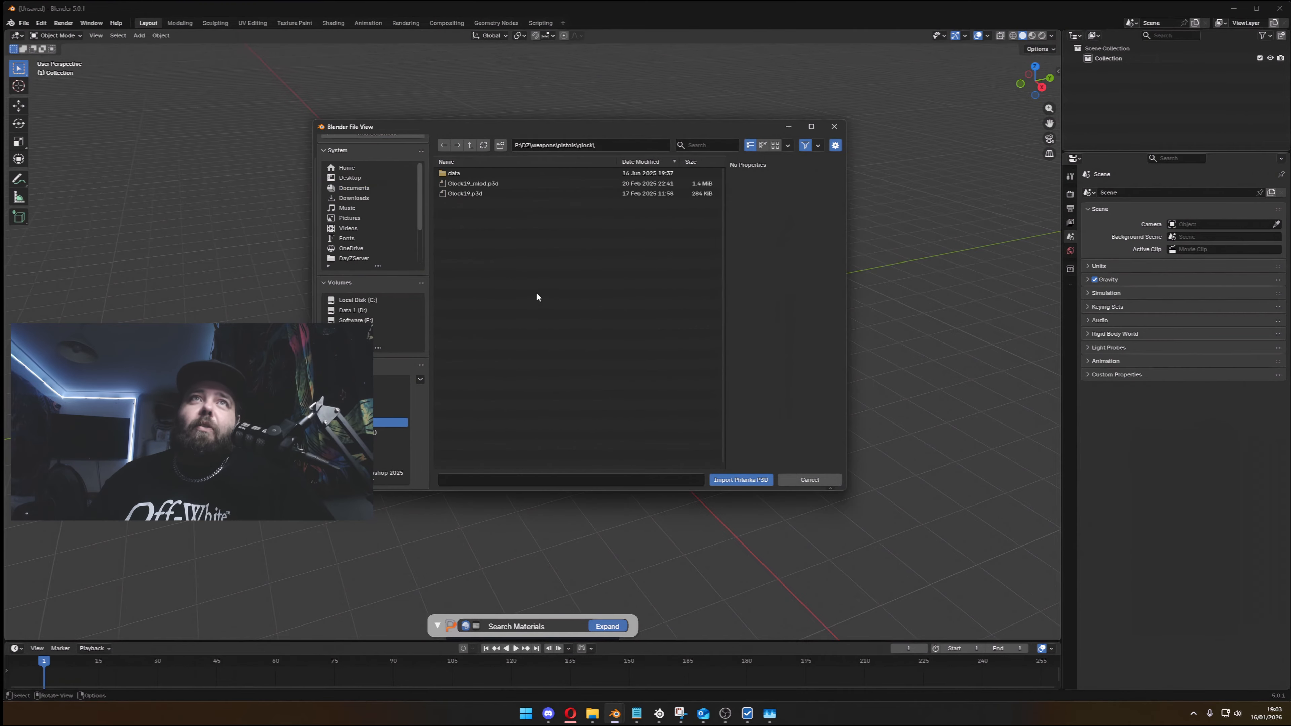
{"action": "left_click", "coordinate": [480, 182]}
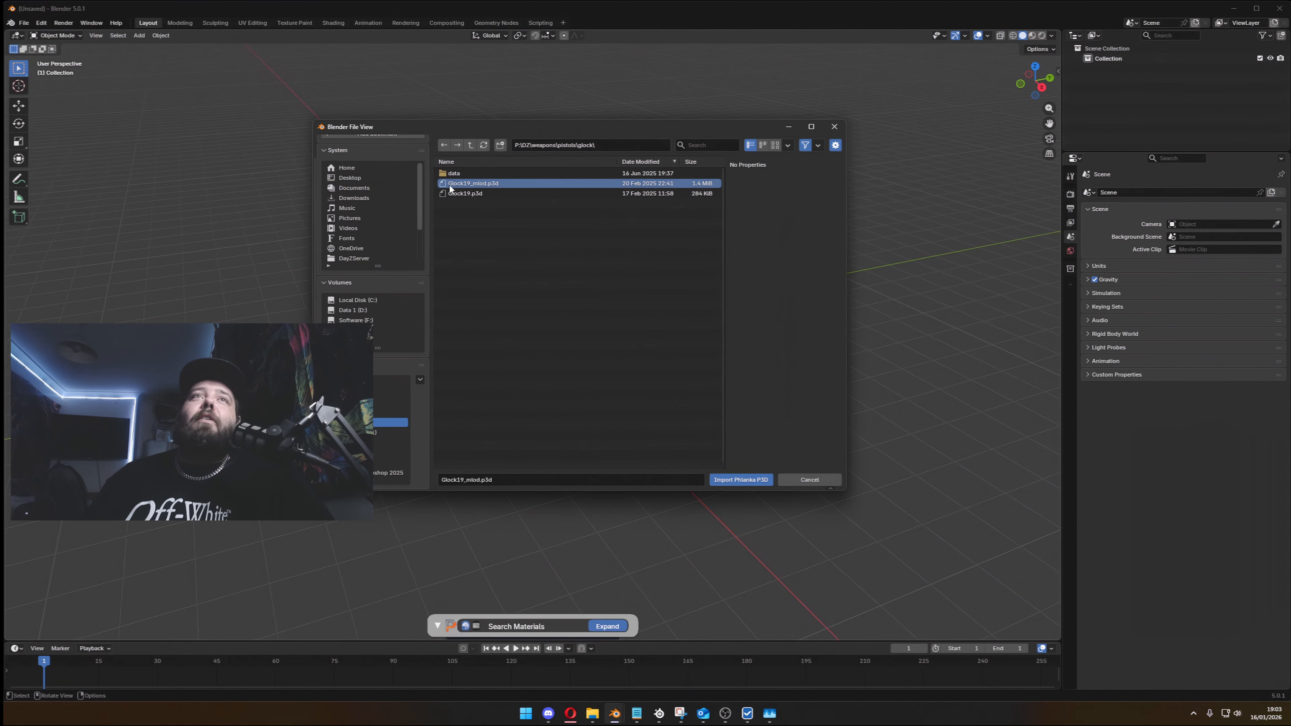
{"action": "left_click", "coordinate": [733, 480]}
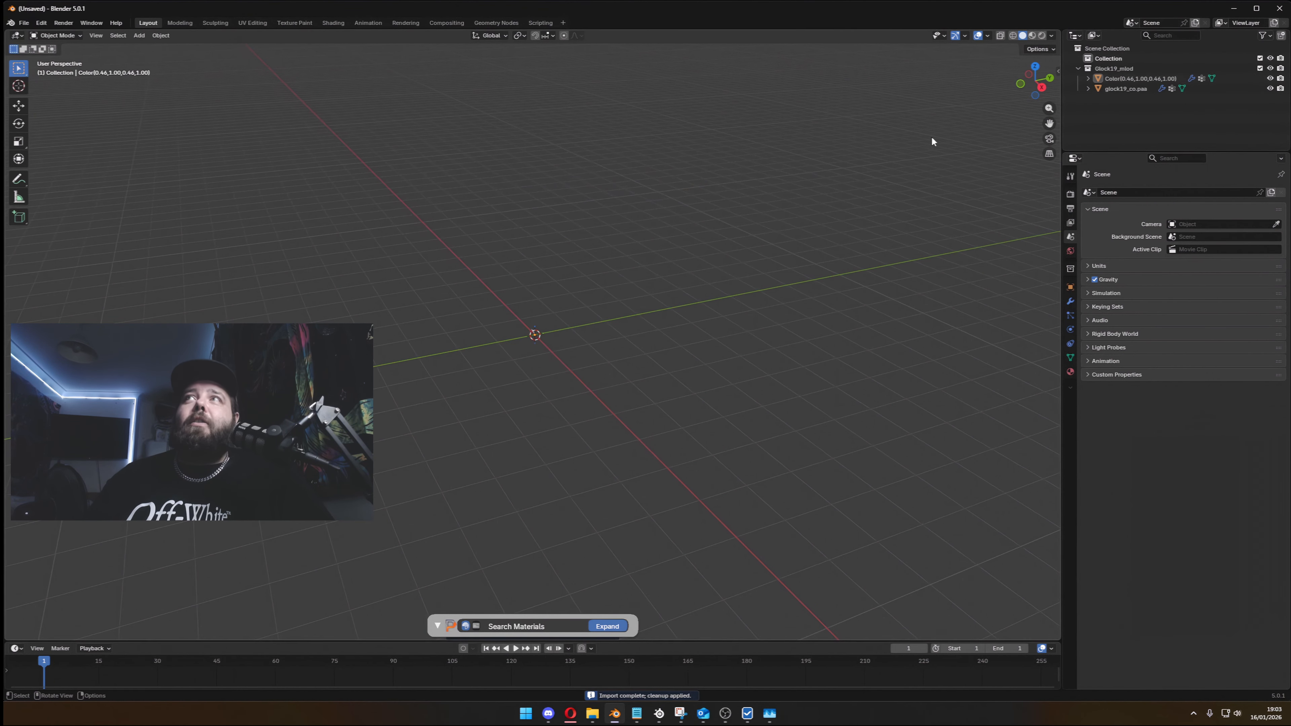
- Inspect the two imported objects, delete the Color object forming the sight dots, and select the remaining pistol mesh
{"action": "scroll", "coordinate": [538, 340], "scroll_direction": "up", "scroll_amount": 9}
{"action": "middle_click_drag", "start_coordinate": [548, 341], "coordinate": [504, 411]}
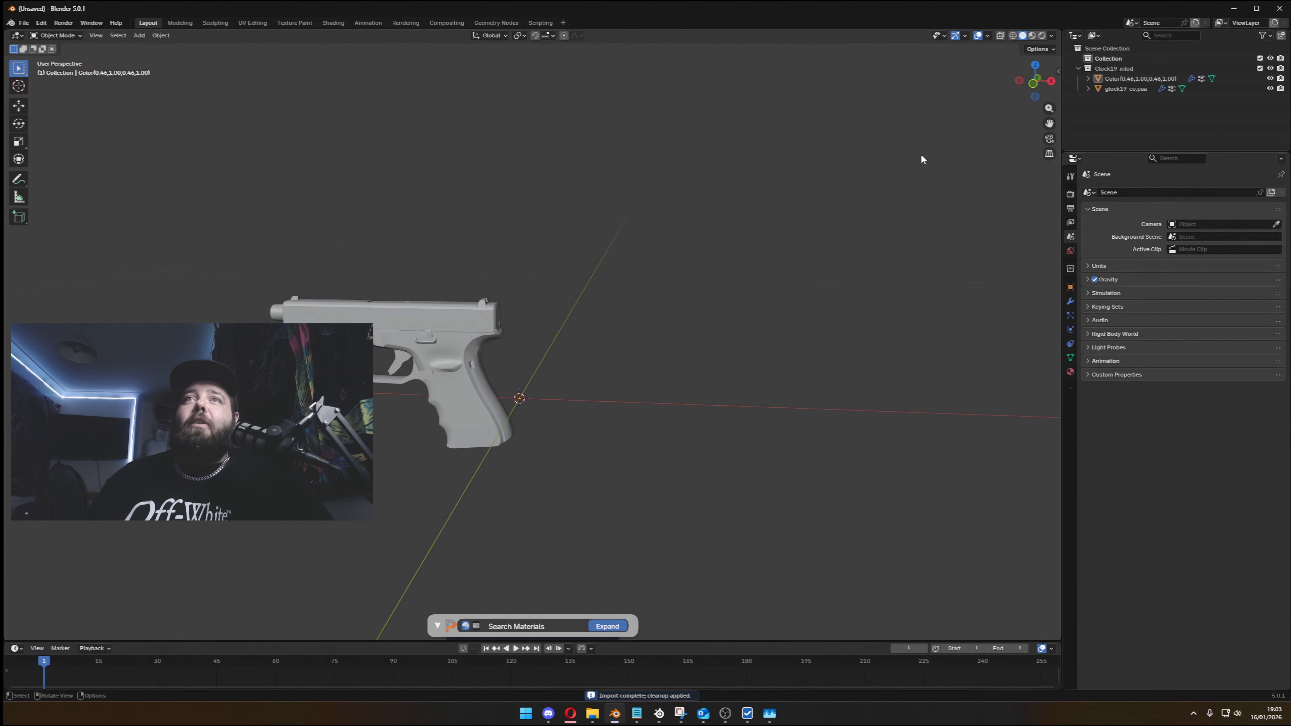
{"action": "left_click", "coordinate": [1138, 78]}
{"action": "left_click", "coordinate": [1128, 89]}
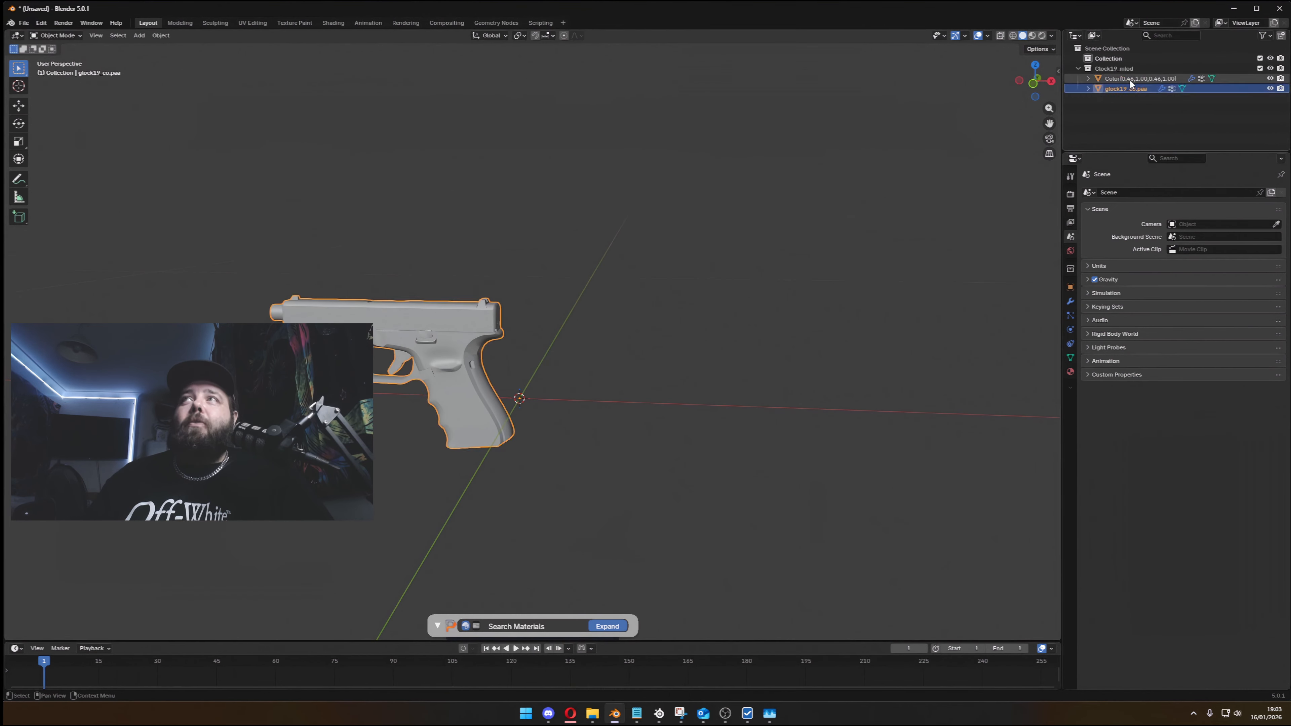
{"action": "left_click", "coordinate": [1131, 79]}
{"action": "scroll", "coordinate": [629, 279], "scroll_direction": "up", "scroll_amount": 4}
{"action": "middle_click_drag", "start_coordinate": [630, 279], "coordinate": [660, 305]}
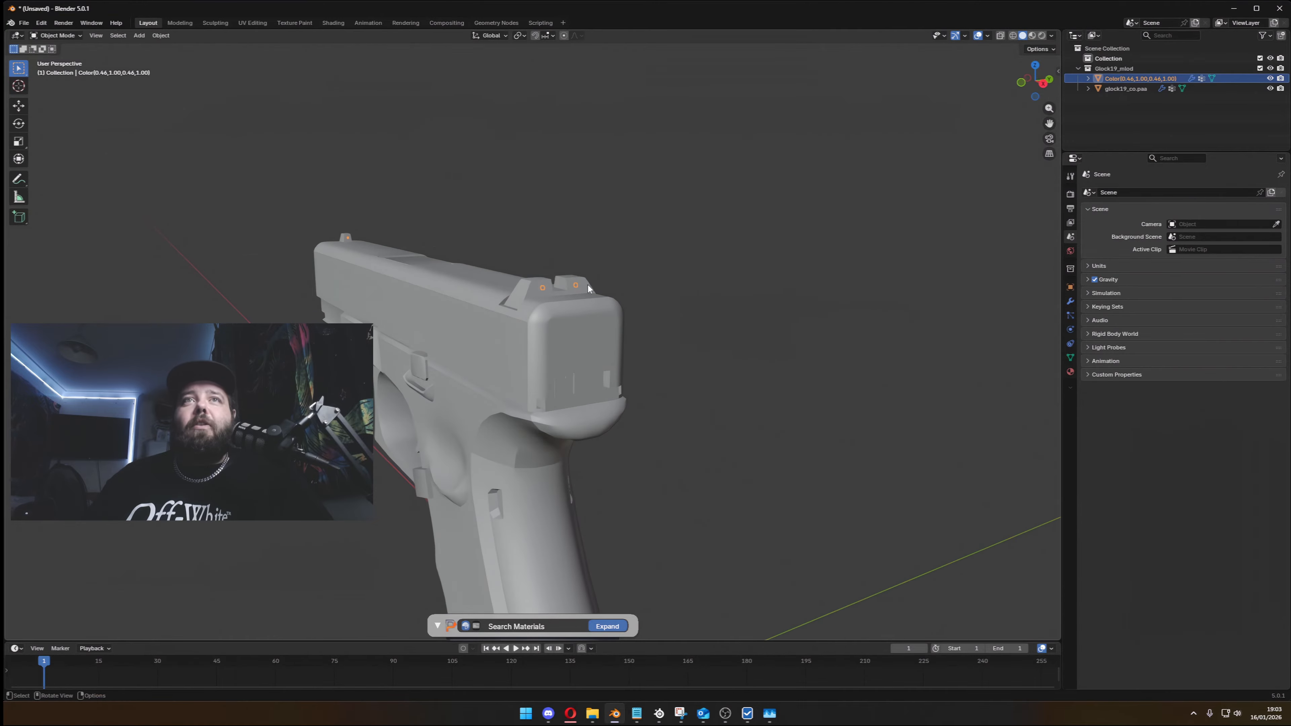
{"action": "key", "text": "x"}
{"action": "left_click", "coordinate": [1141, 78]}
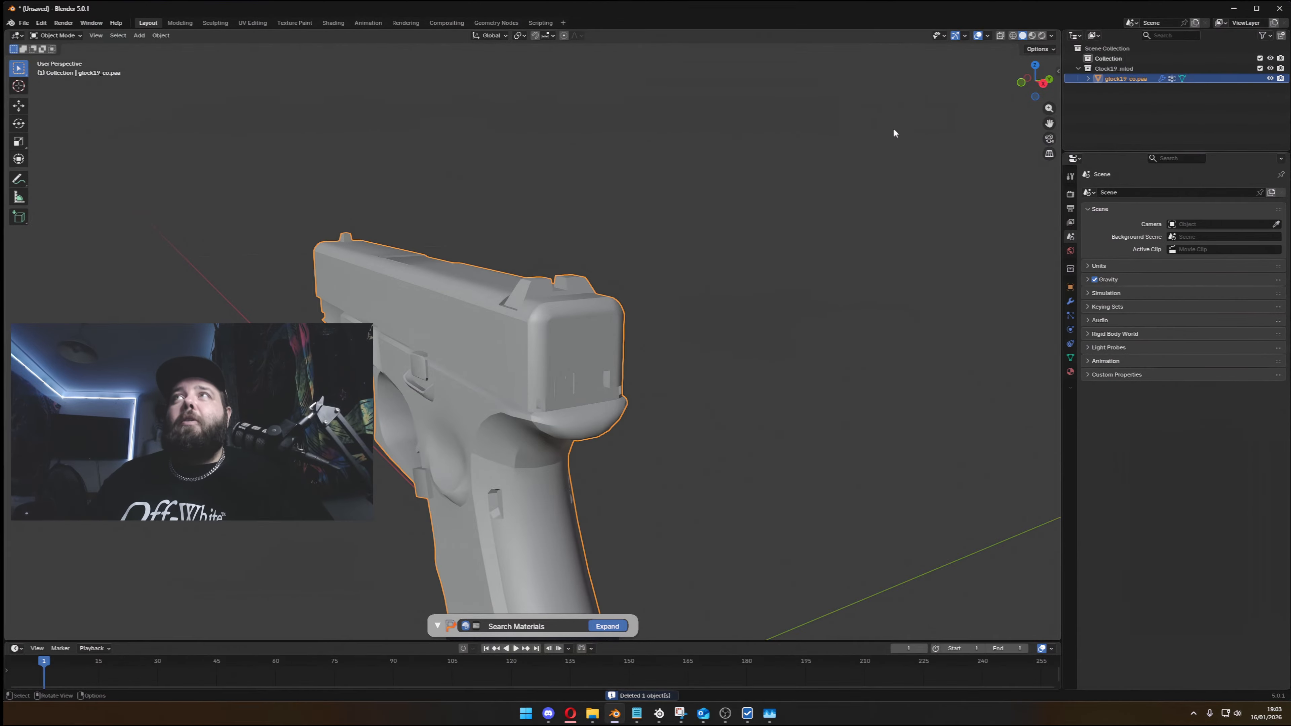
- Examine the pistol's DayZ Import Cleanup hidden selections, its vertex groups and the DayZ Texture Animator settings
{"action": "middle_click_drag", "start_coordinate": [548, 328], "coordinate": [640, 234]}
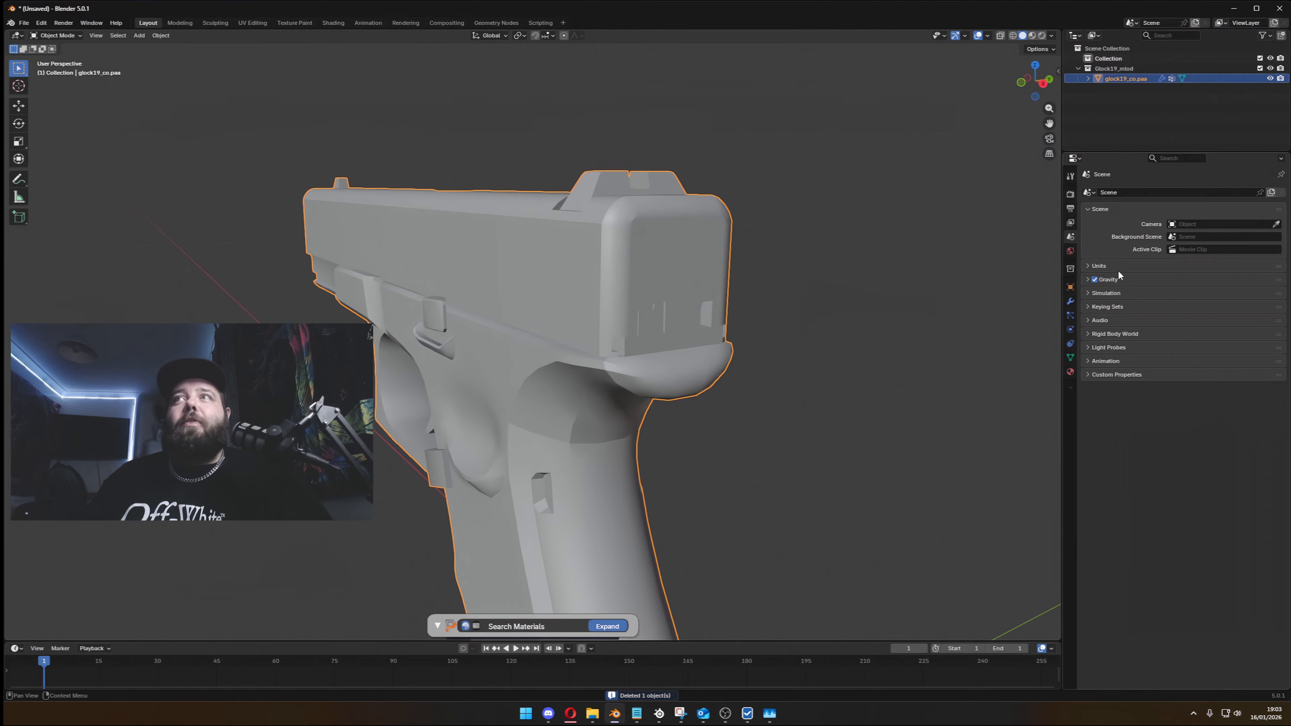
{"action": "left_click", "coordinate": [1072, 287]}
{"action": "scroll", "coordinate": [961, 253], "scroll_direction": "down", "scroll_amount": 3}
{"action": "scroll", "coordinate": [962, 253], "scroll_direction": "up", "scroll_amount": 2}
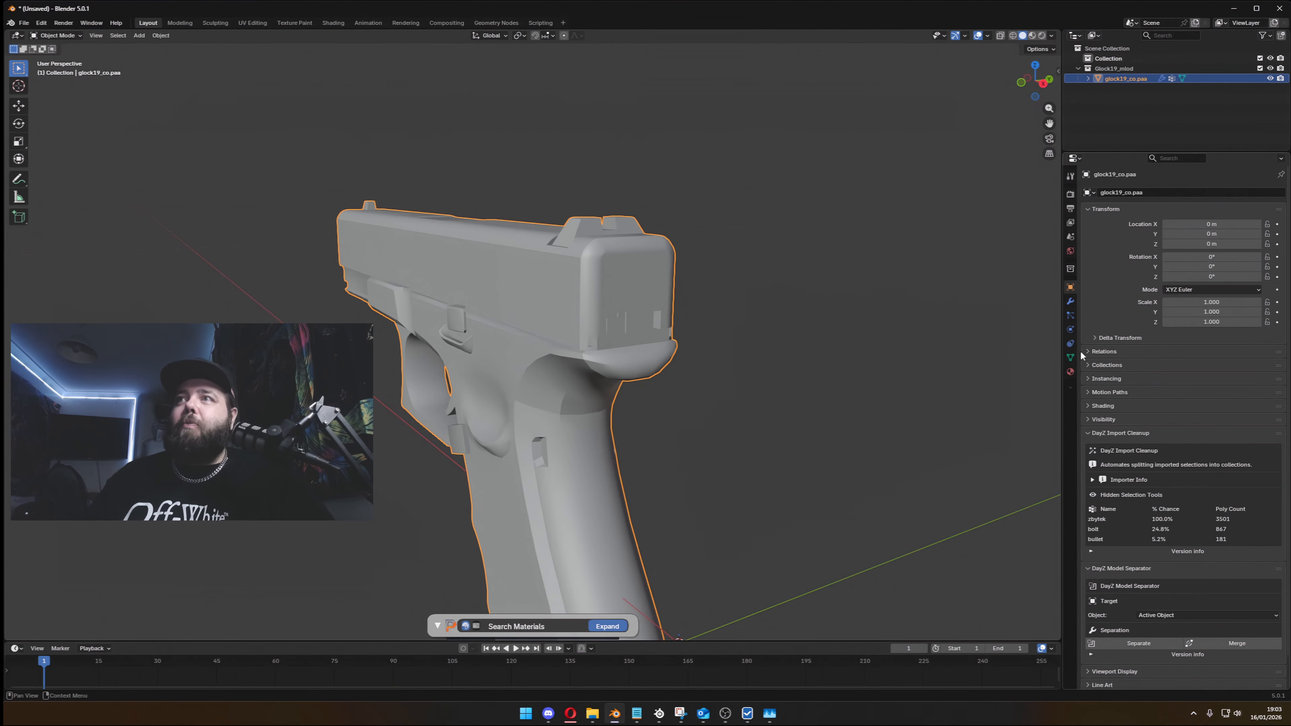
{"action": "left_click", "coordinate": [1071, 357]}
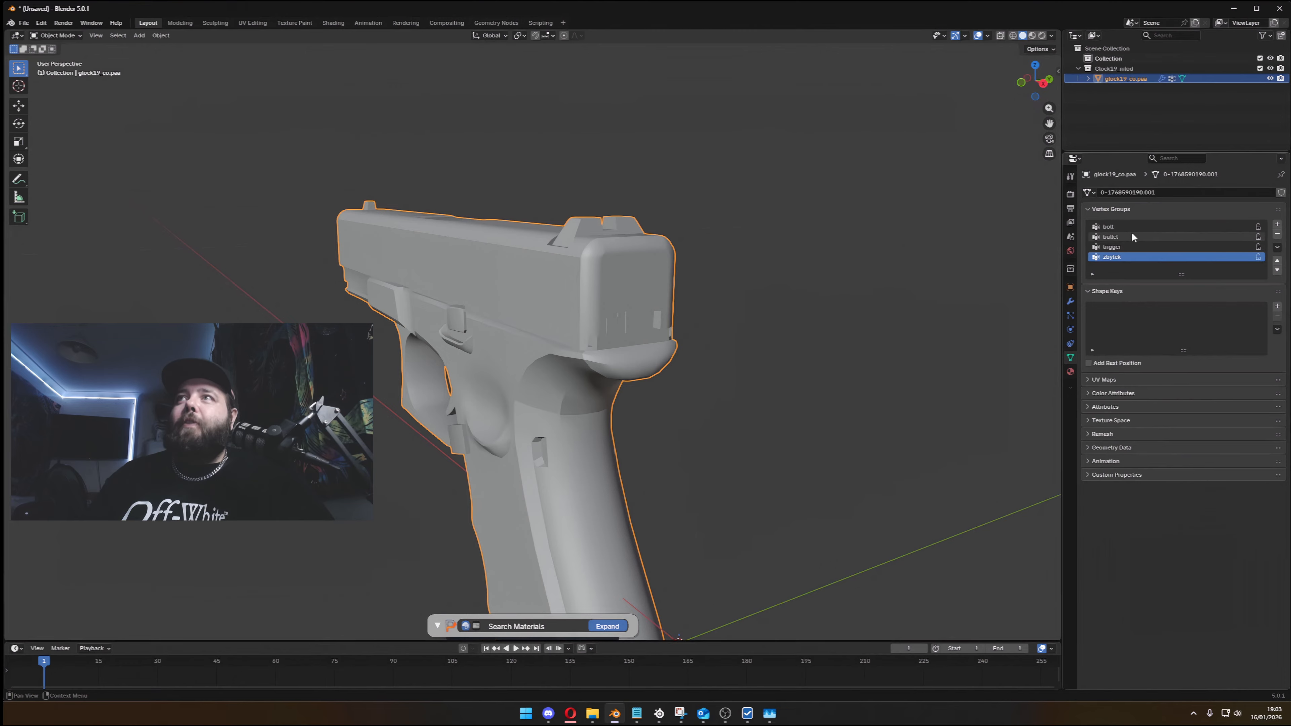
{"action": "left_click", "coordinate": [1071, 176]}
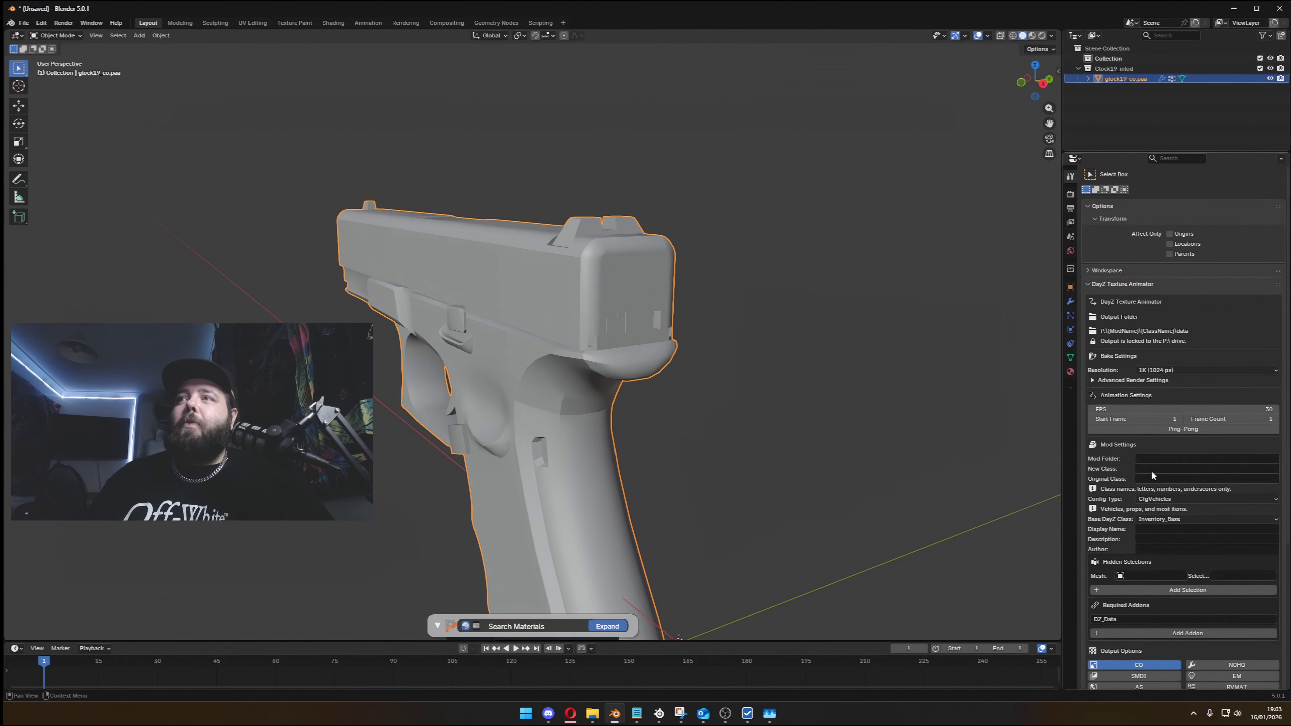
{"action": "left_click", "coordinate": [1070, 288]}
{"action": "scroll", "coordinate": [1211, 499], "scroll_direction": "down", "scroll_amount": 2}
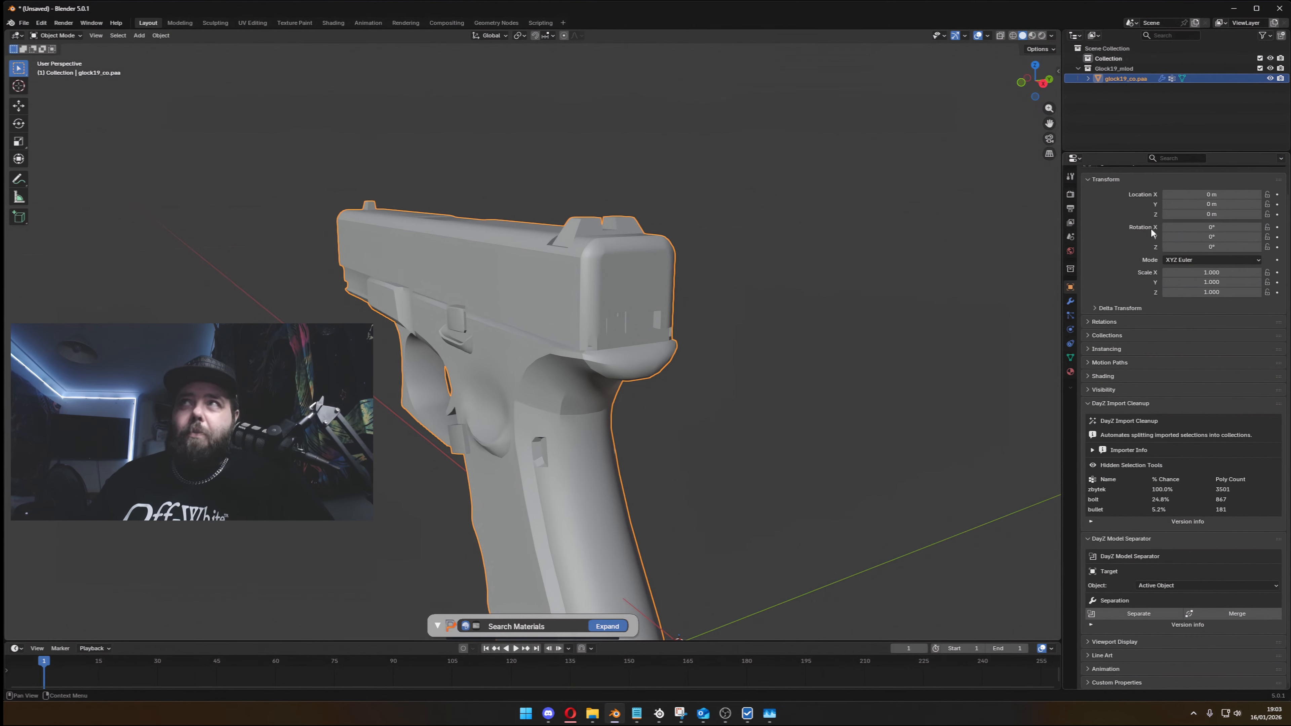
- Rename the pistol mesh object as zbytek
{"action": "double_click", "coordinate": [1127, 77]}
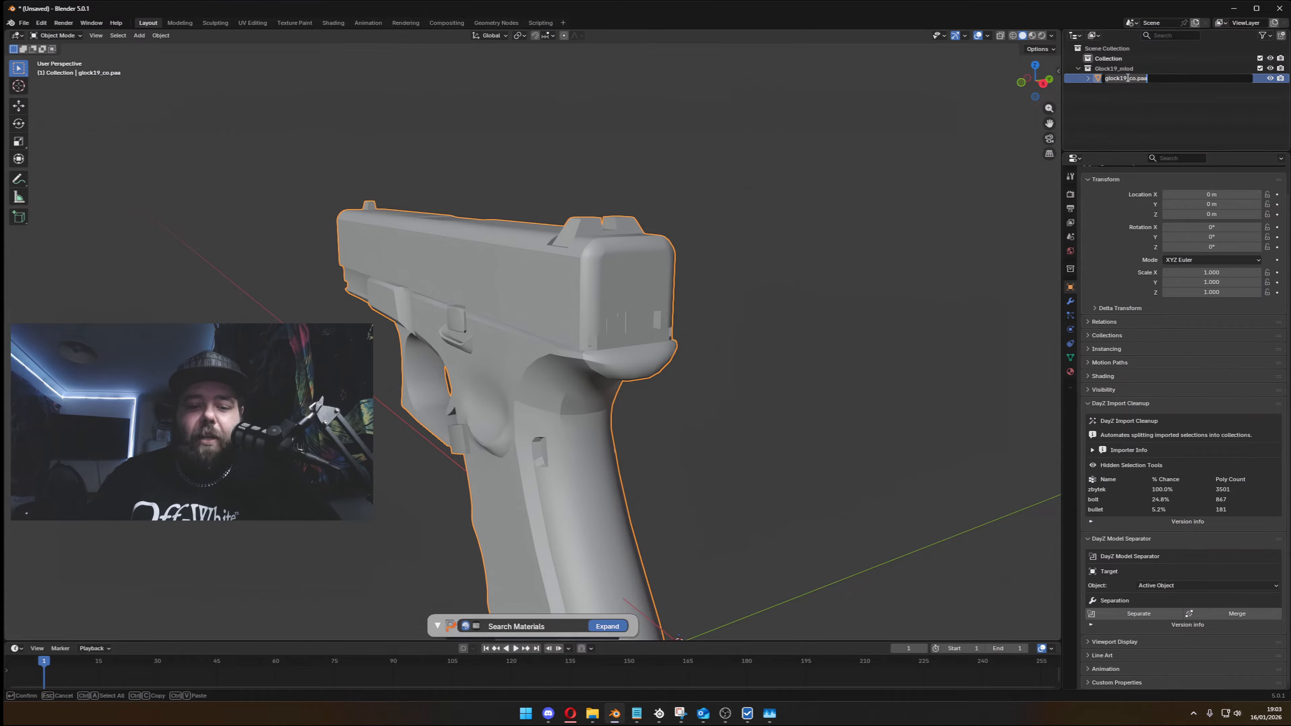
{"action": "type", "text": "zbytek"}
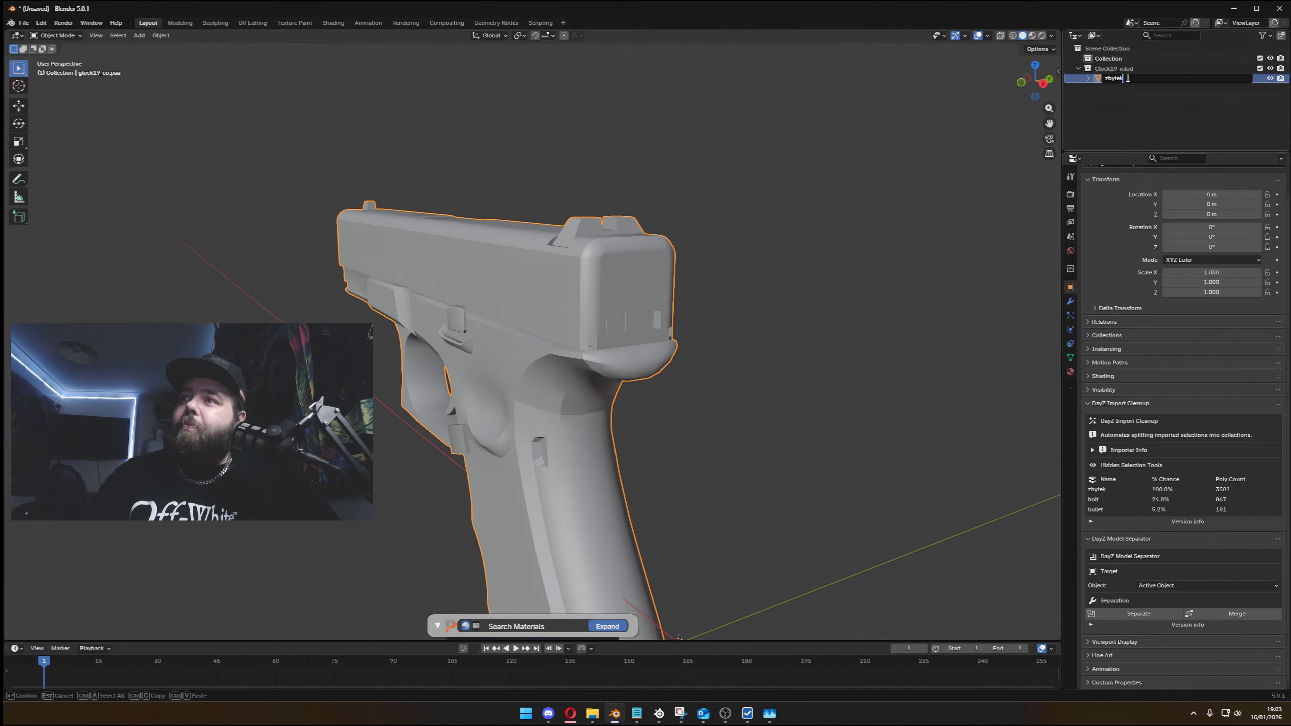
{"action": "key", "text": "Return"}
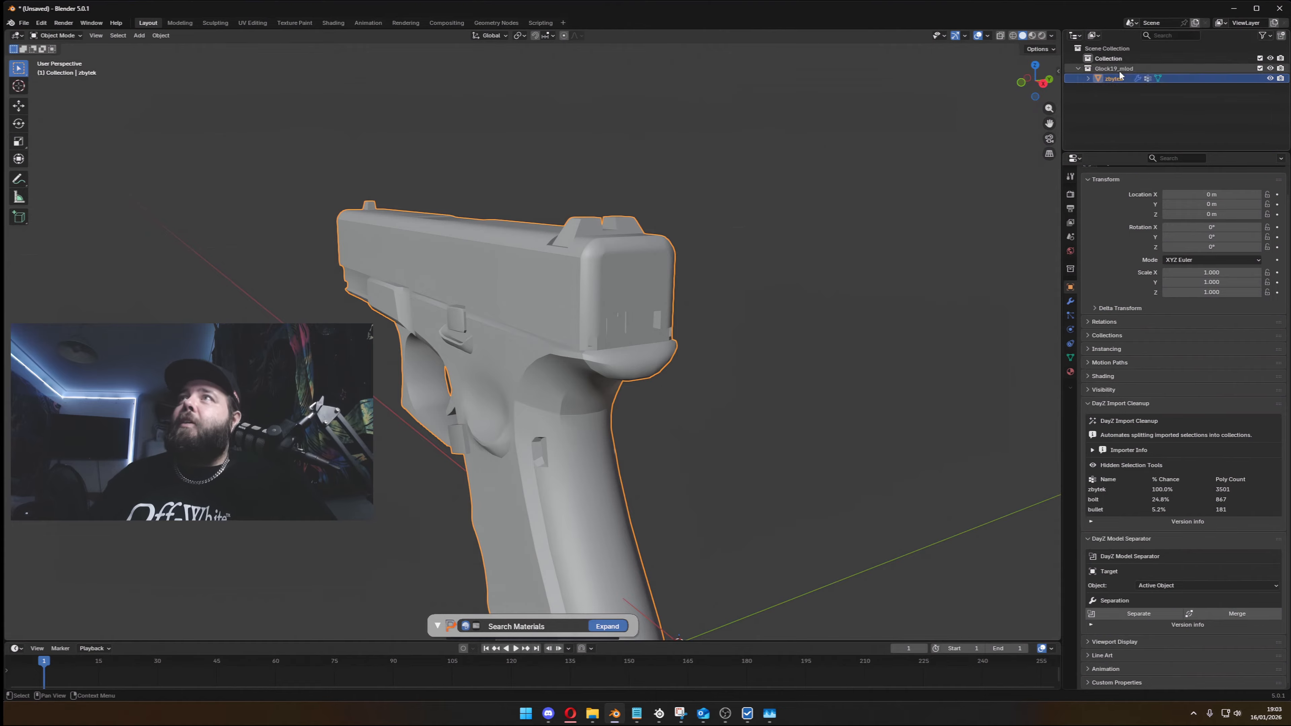
- Rename the pistol's collection as Glock19
{"action": "double_click", "coordinate": [1119, 68]}
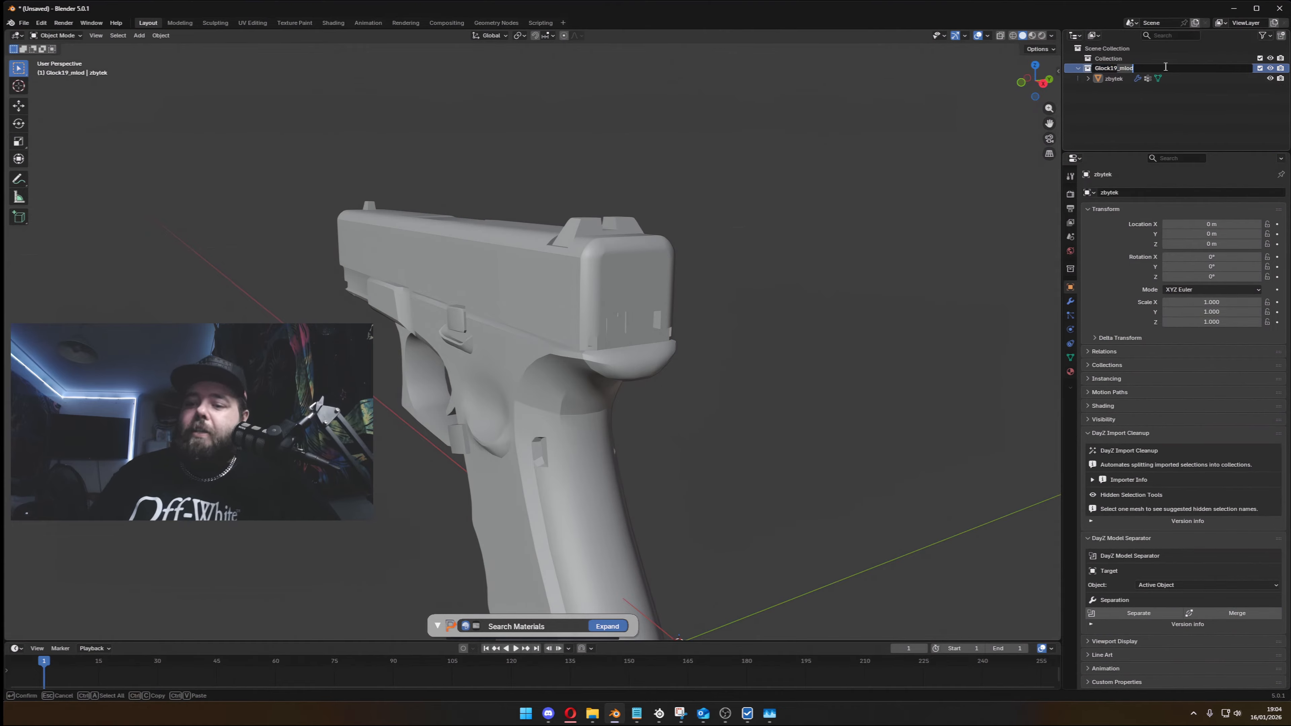
{"action": "key", "text": "BackSpace"}
{"action": "key", "text": "BackSpace"}
{"action": "key", "text": "BackSpace"}
{"action": "key", "text": "BackSpace"}
{"action": "key", "text": "BackSpace"}
{"action": "key", "text": "Return"}
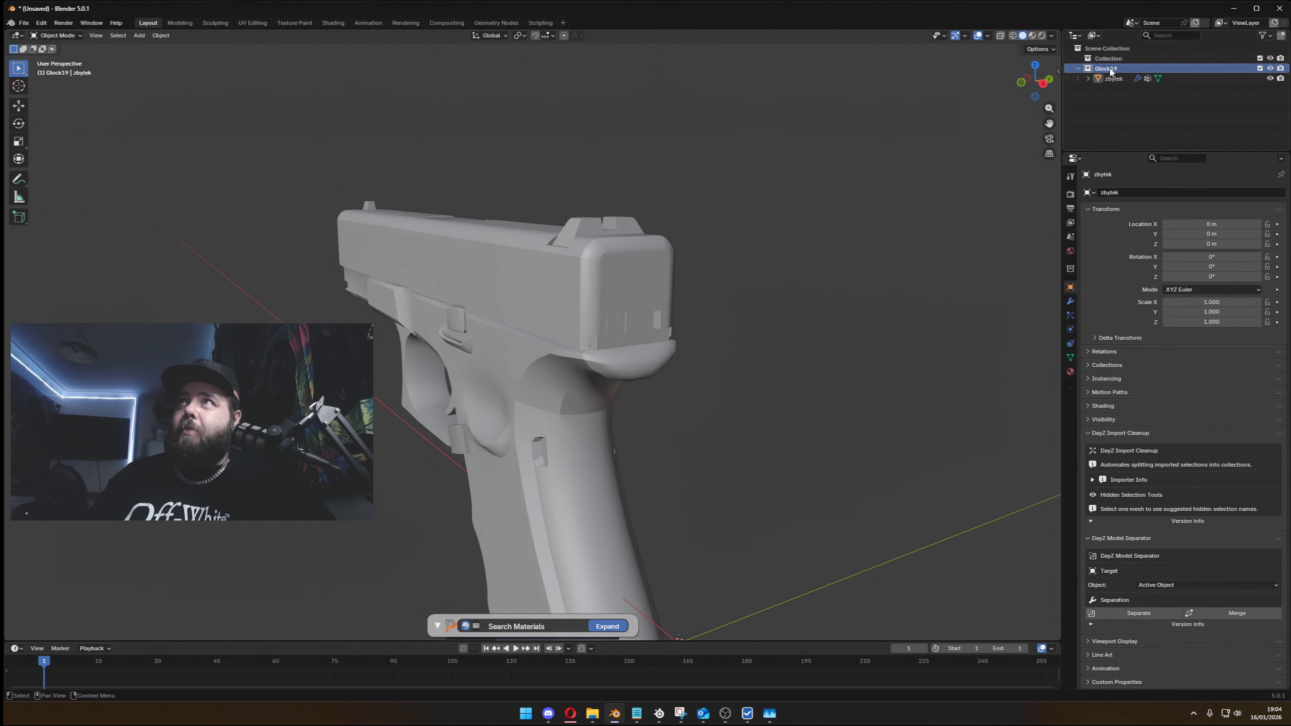
{"action": "right_click", "coordinate": [1100, 66]}
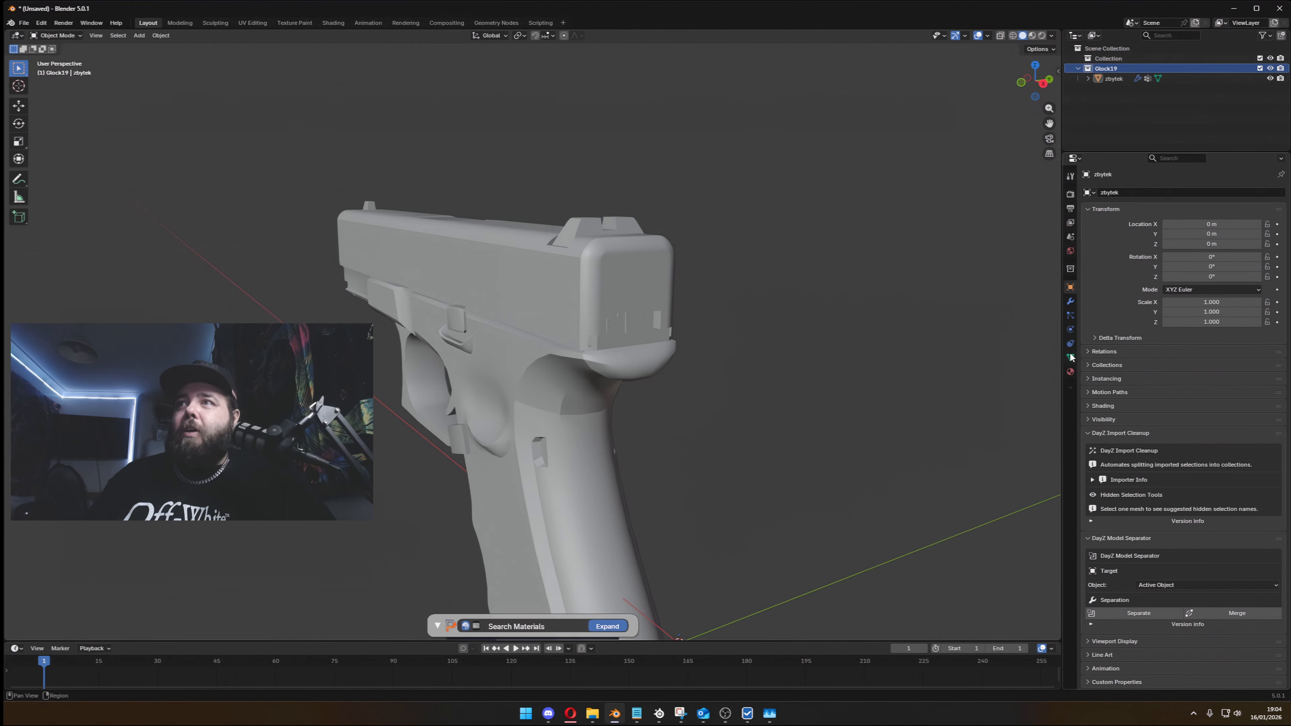
- Choose Glock19 as the collection to save in the Collections Catalogue, with the DayZ Texture Animator settings collapsed
{"action": "left_click", "coordinate": [1071, 177]}
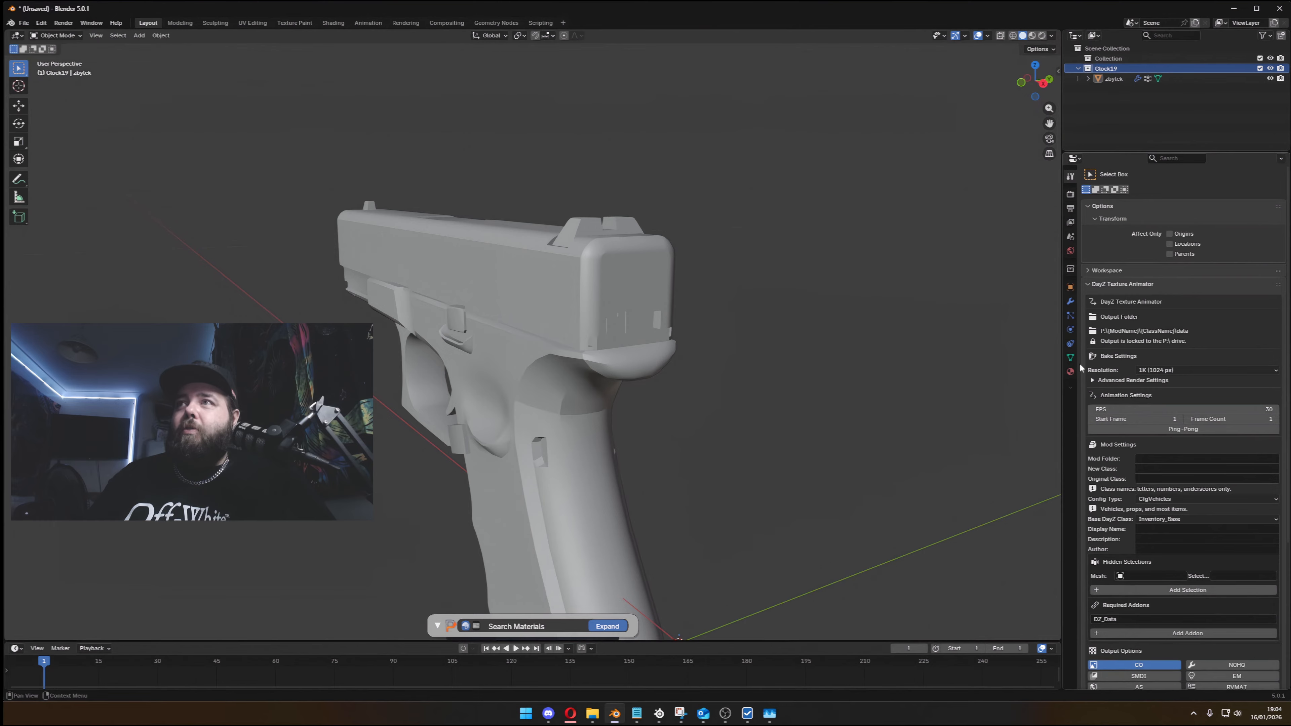
{"action": "left_click", "coordinate": [1088, 284]}
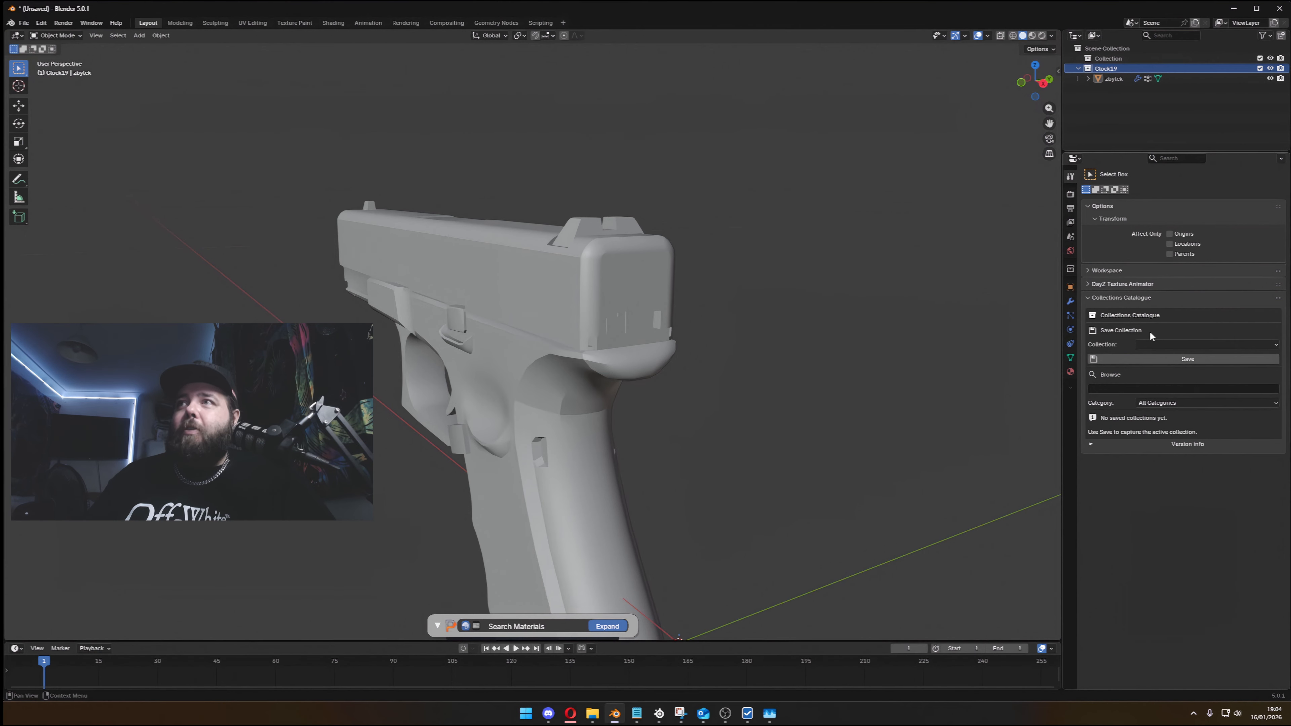
{"action": "left_click", "coordinate": [1161, 345]}
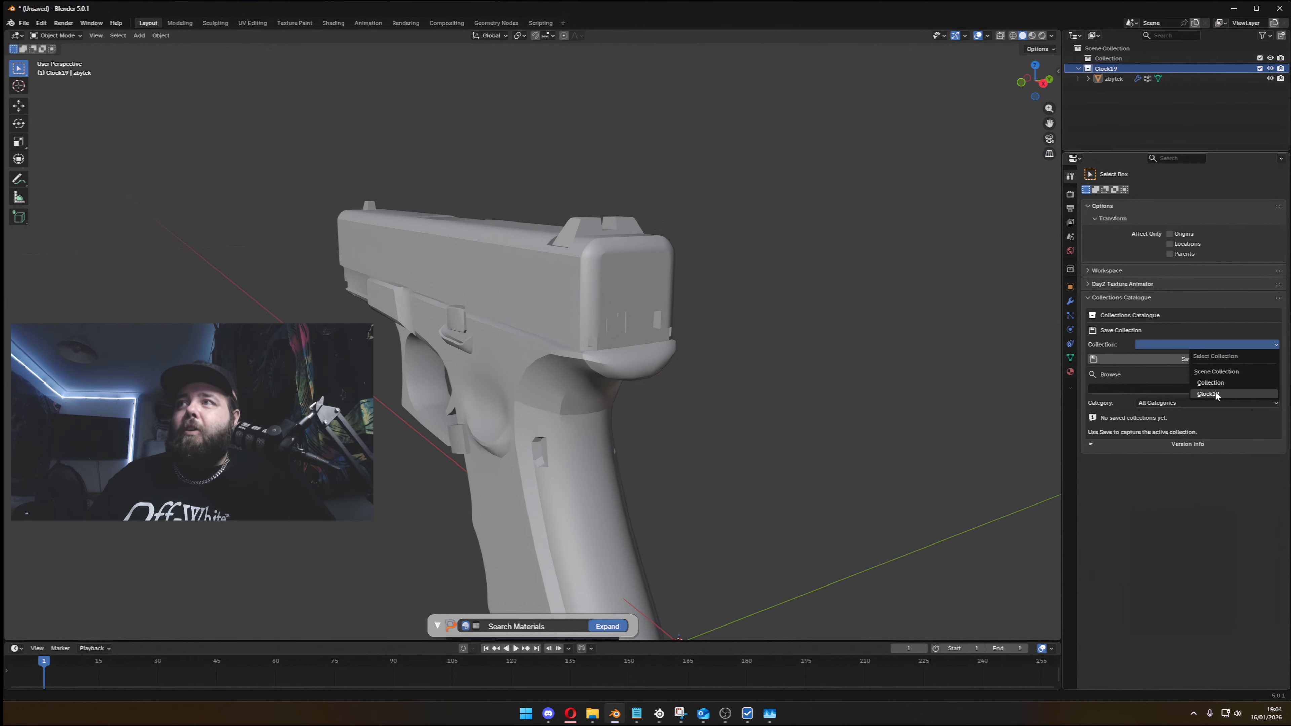
{"action": "left_click", "coordinate": [1215, 393]}
{"action": "left_click", "coordinate": [1172, 344]}
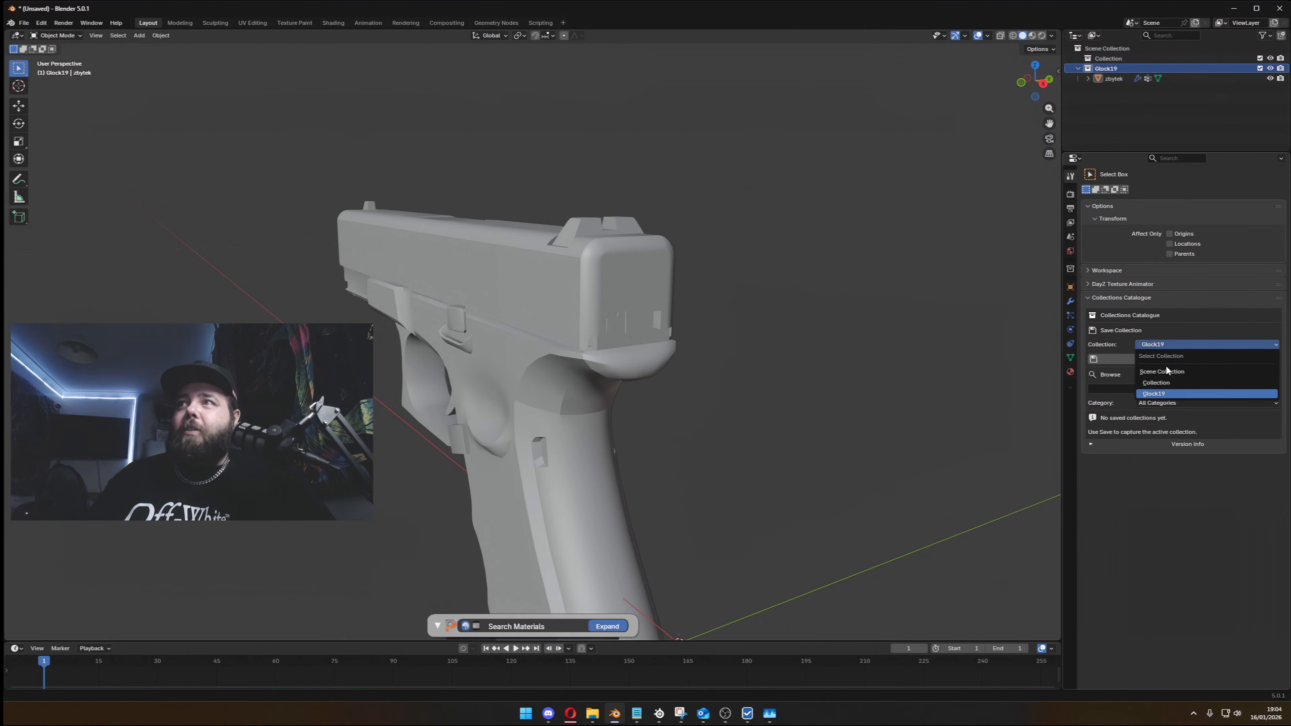
{"action": "left_click", "coordinate": [1162, 391]}
{"action": "left_click", "coordinate": [1112, 79]}
{"action": "left_click", "coordinate": [1096, 71]}
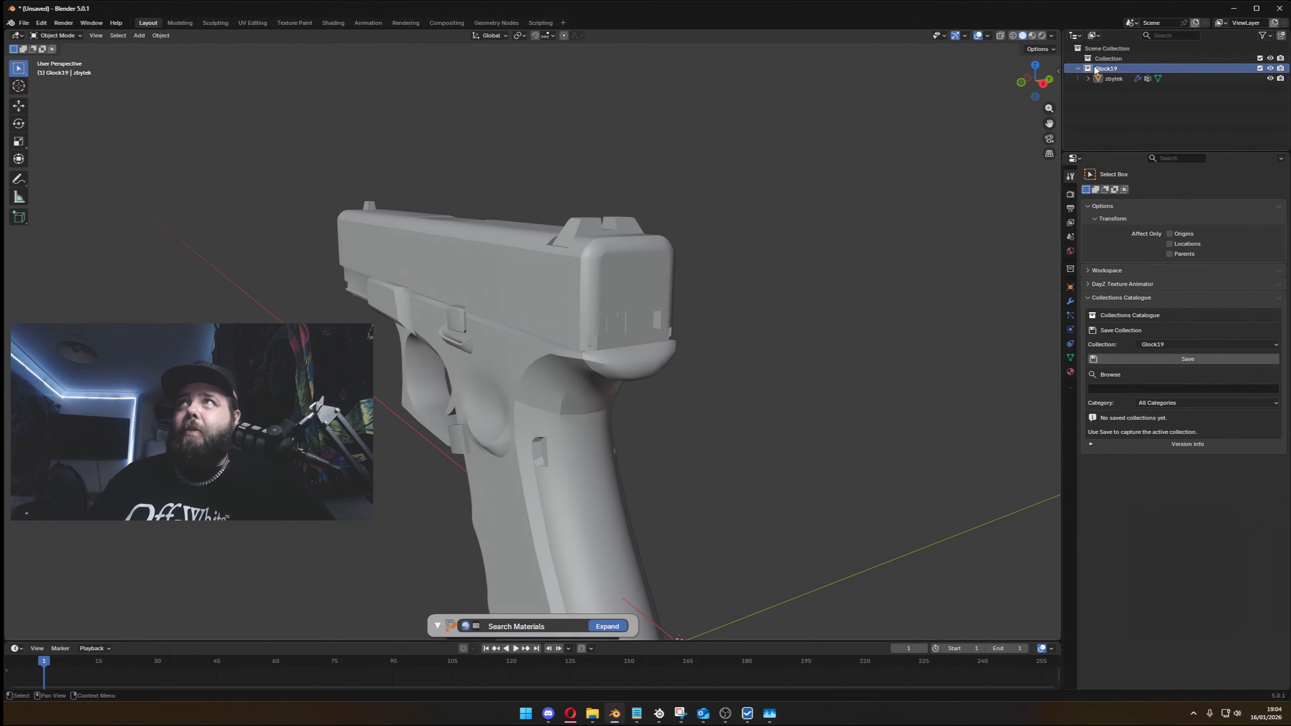
{"action": "left_click", "coordinate": [1188, 344]}
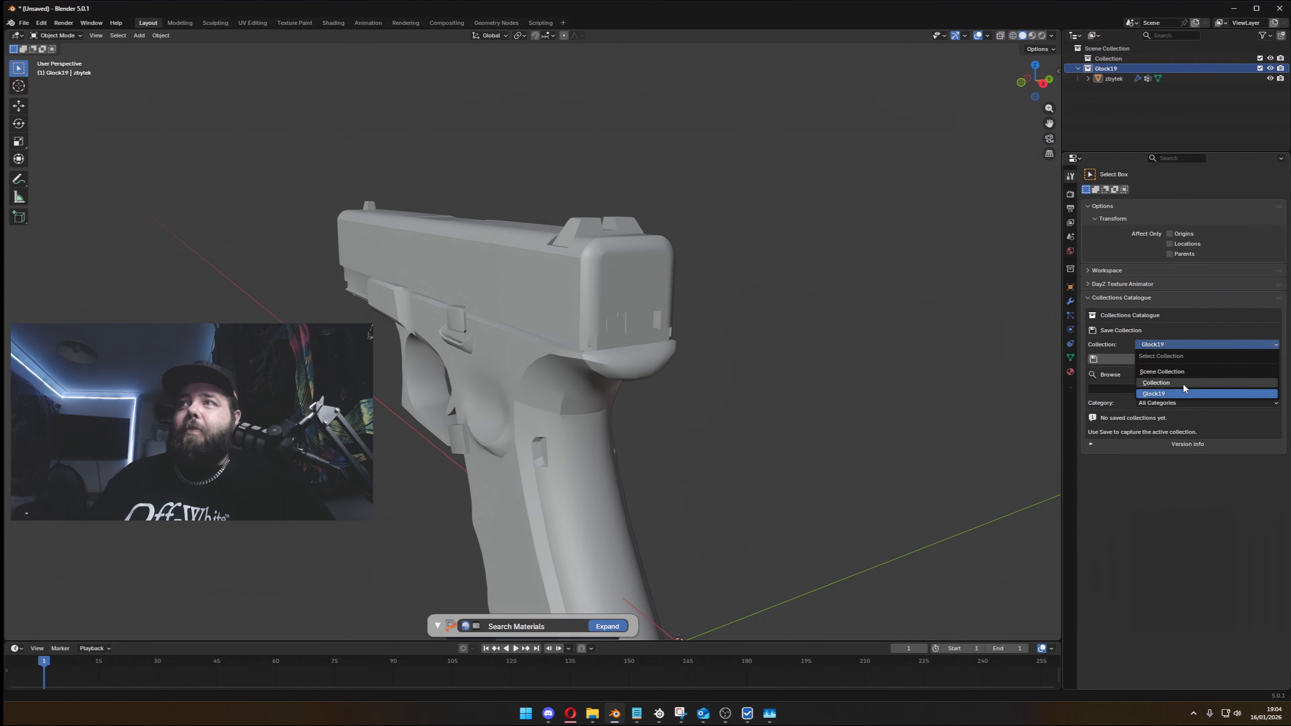
{"action": "left_click", "coordinate": [1183, 384]}
- Save the Glock19 collection to the catalogue under the category DZ Pistols, with Save Baker Settings turned off
{"action": "left_click", "coordinate": [1159, 360]}
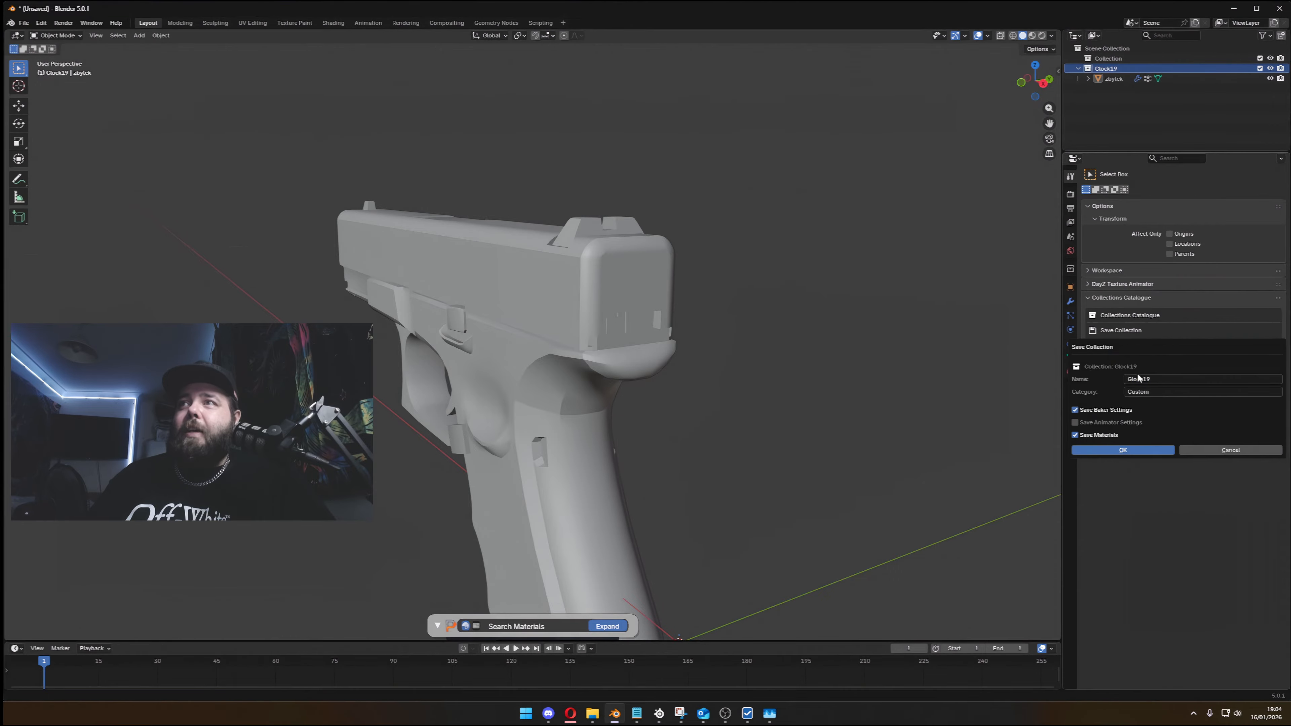
{"action": "left_click", "coordinate": [1155, 392]}
{"action": "type", "text": "D"}
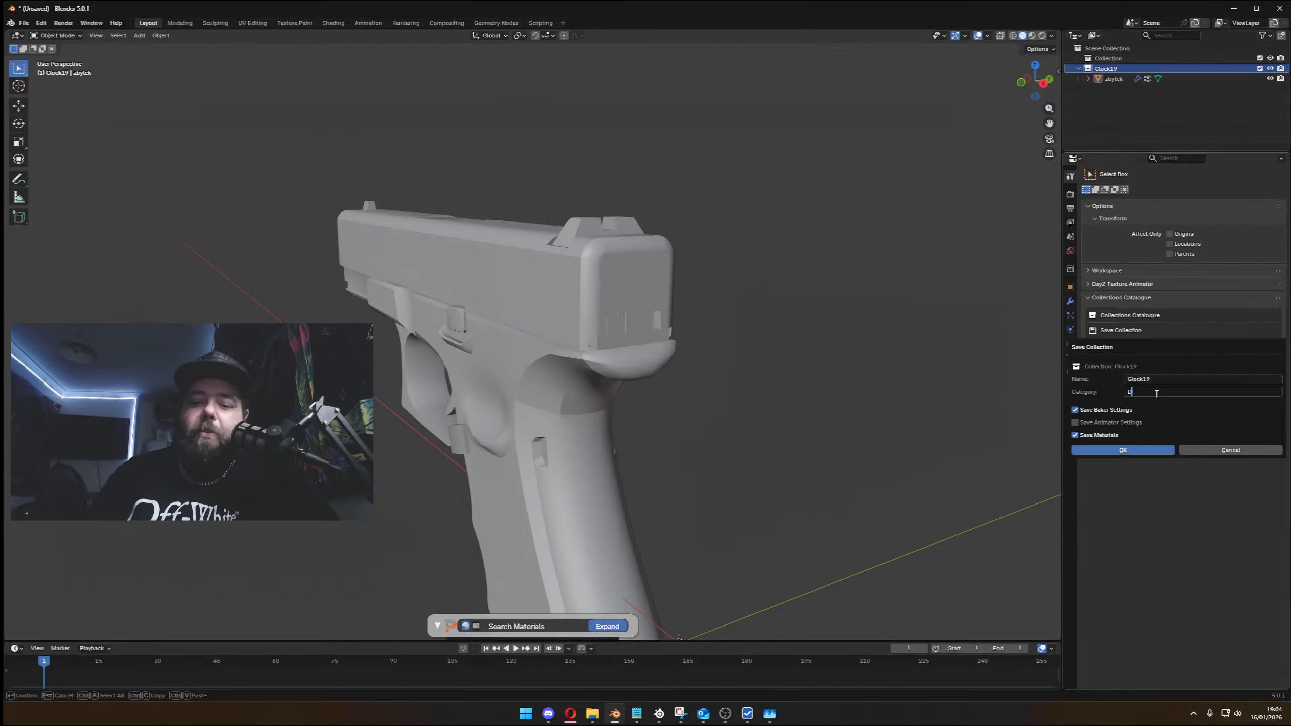
{"action": "type", "text": "Z_Pi"}
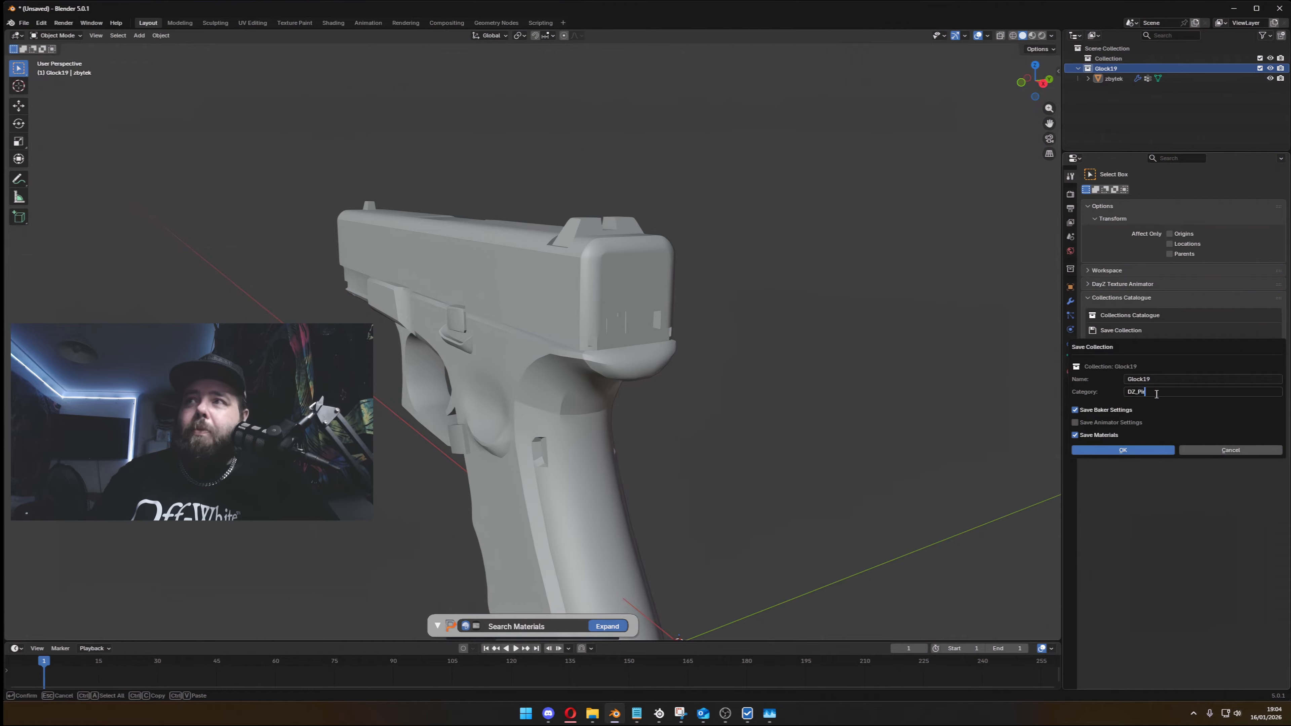
{"action": "type", "text": "Pistols"}
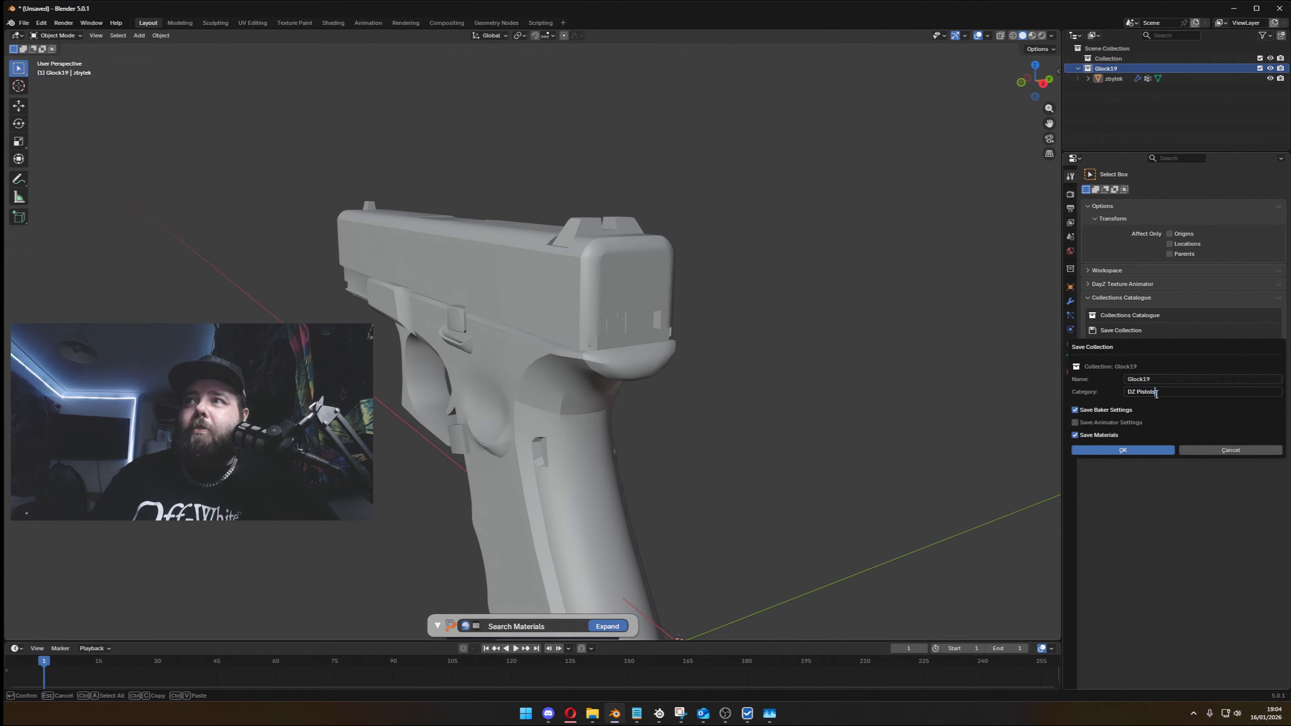
{"action": "key", "text": "Return"}
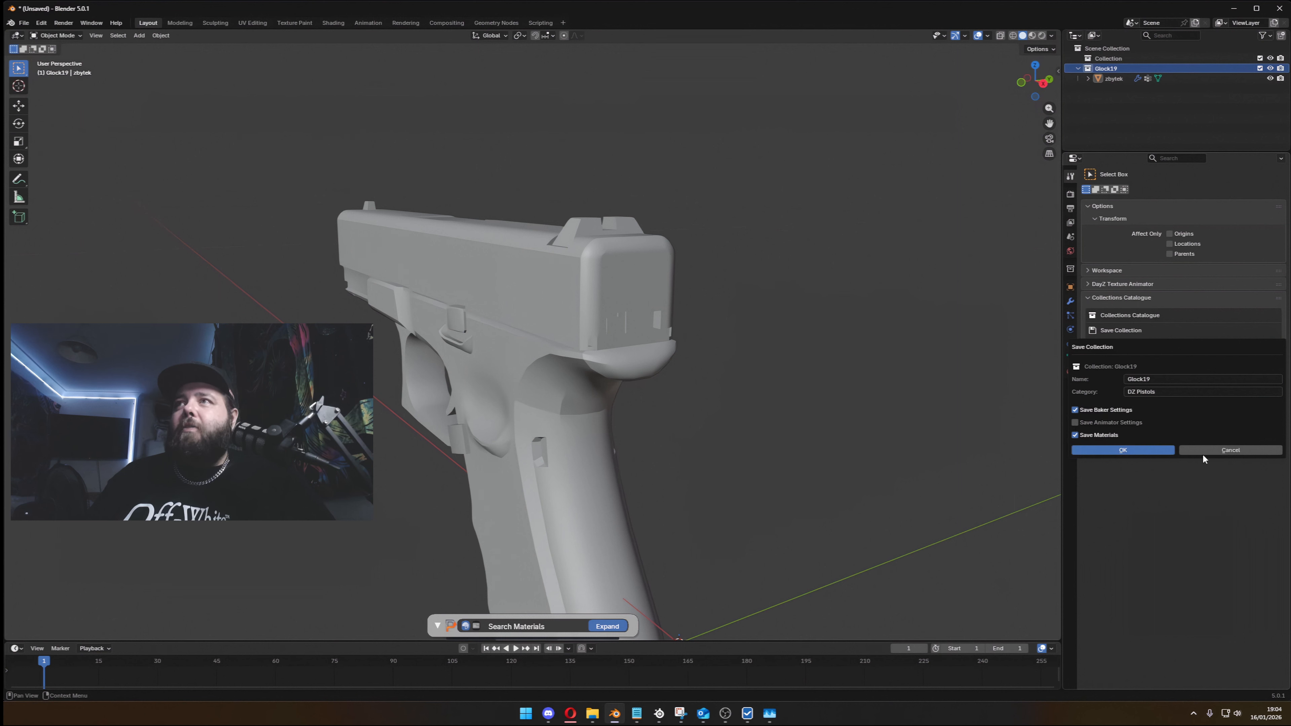
{"action": "left_click", "coordinate": [1091, 410]}
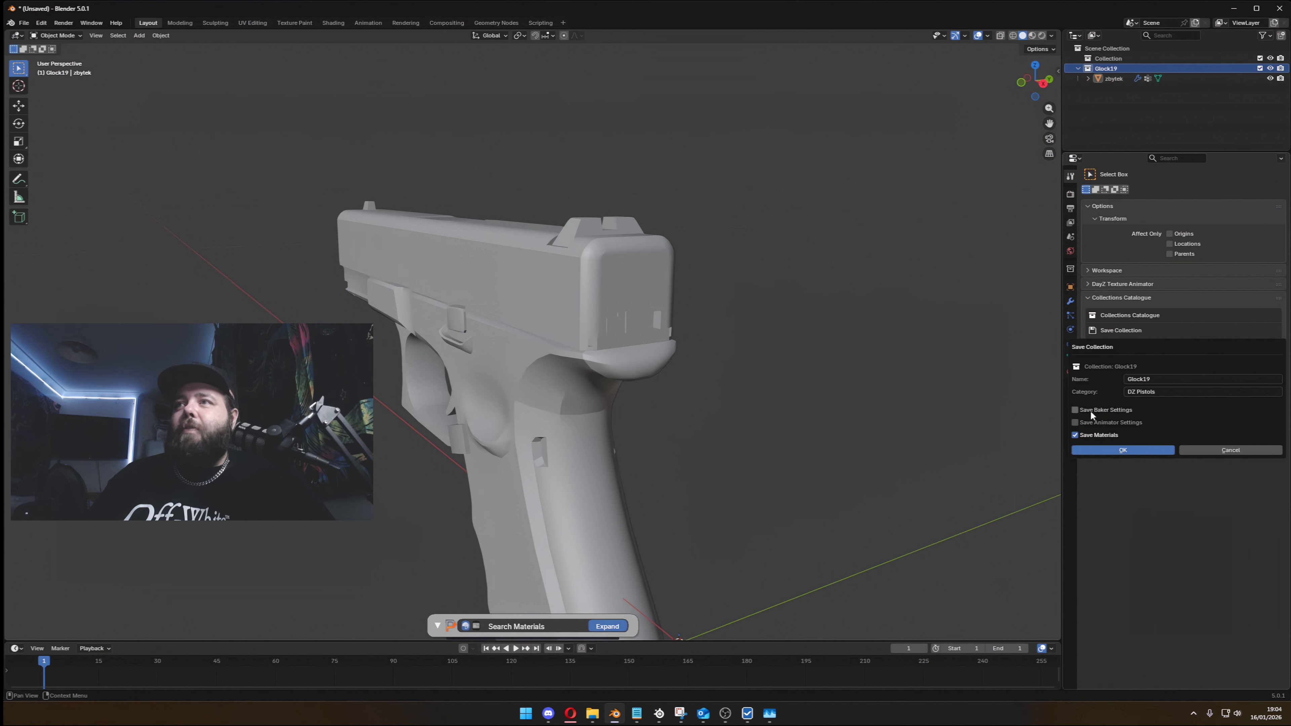
{"action": "left_click", "coordinate": [1147, 450]}
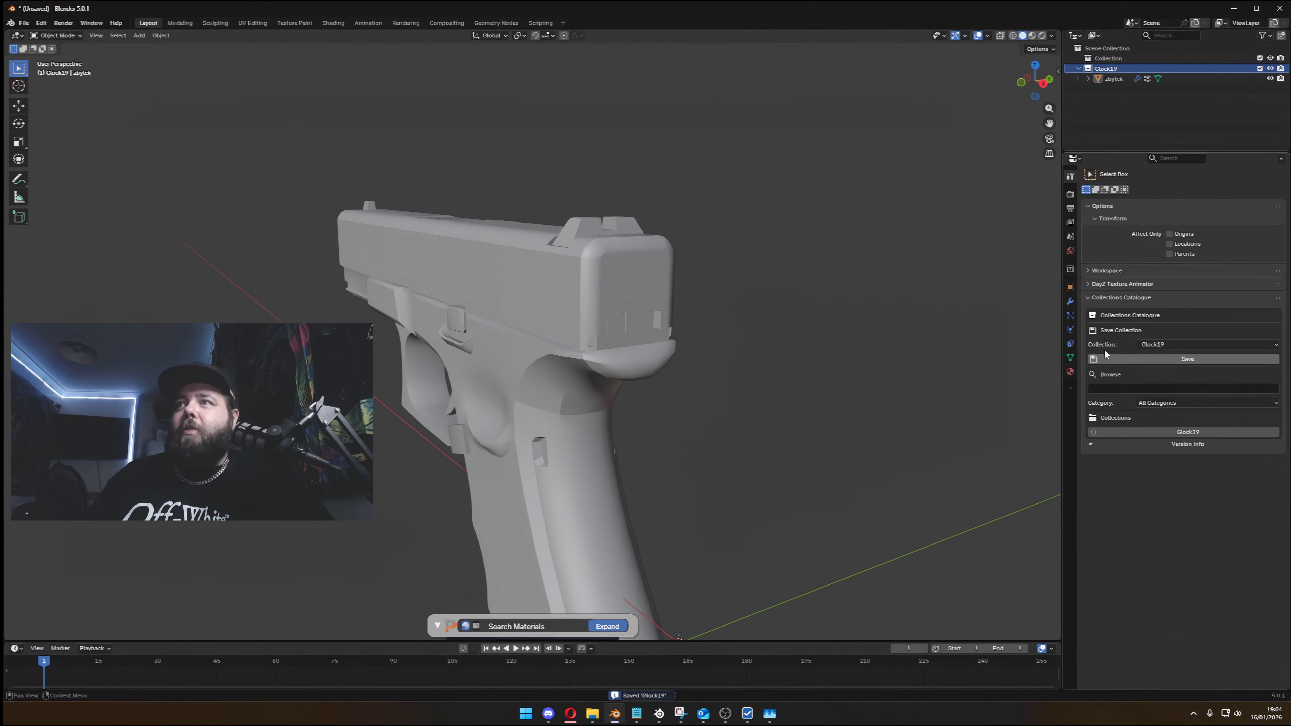
- Filter the saved collections by the DZ Pistols category and the search term glock, and select the Glock19 entry
{"action": "left_click", "coordinate": [1160, 402]}
{"action": "left_click", "coordinate": [1161, 426]}
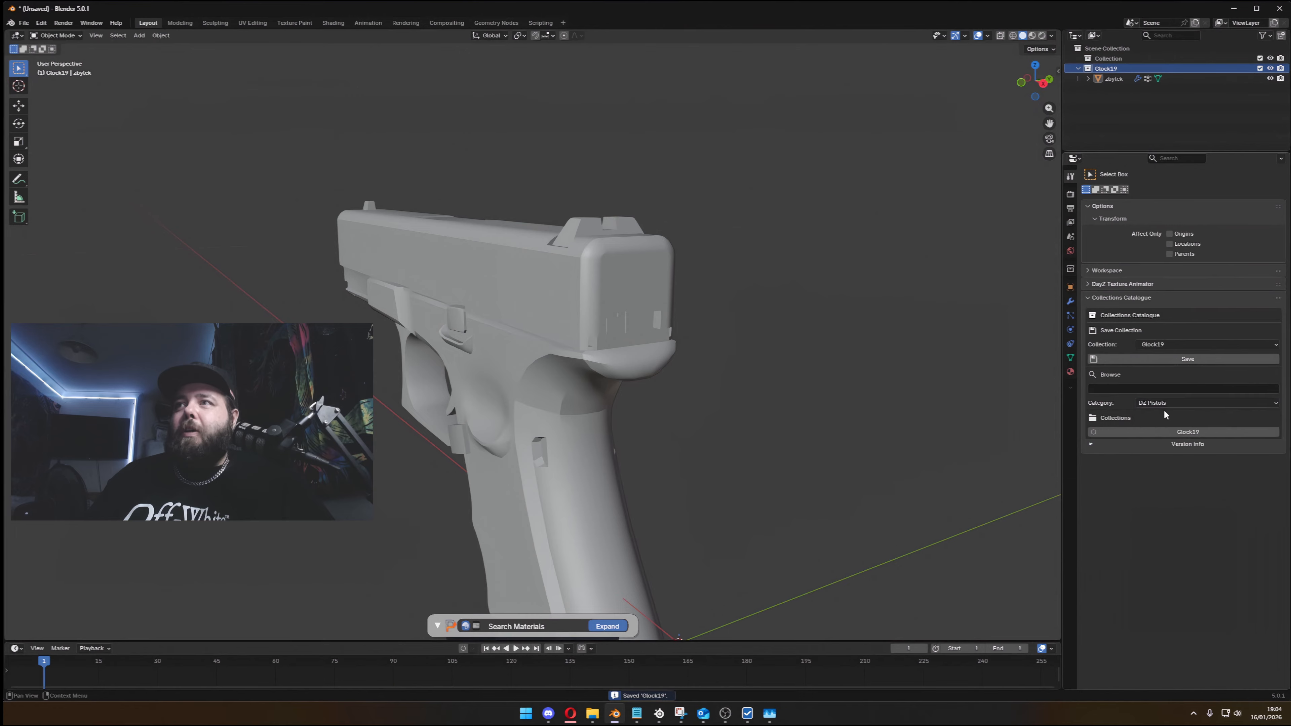
{"action": "left_click", "coordinate": [1139, 388]}
{"action": "type", "text": "g"}
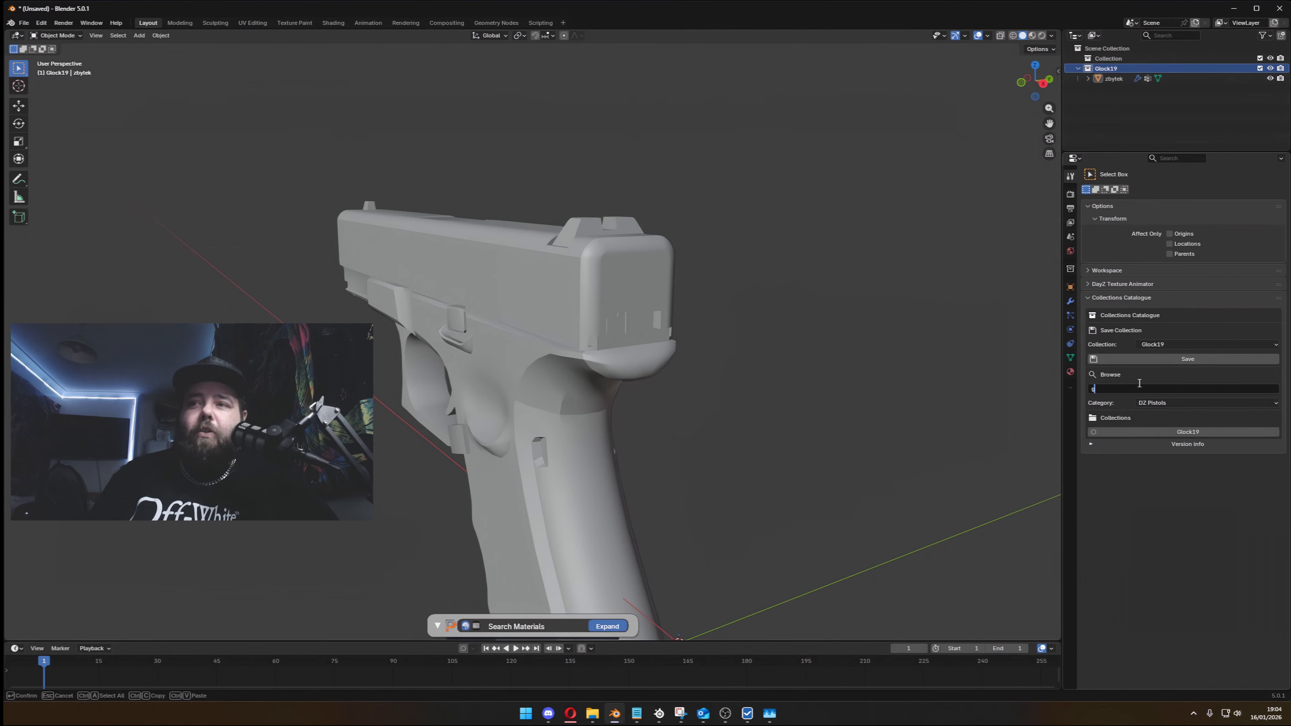
{"action": "type", "text": "lock"}
{"action": "key", "text": "Return"}
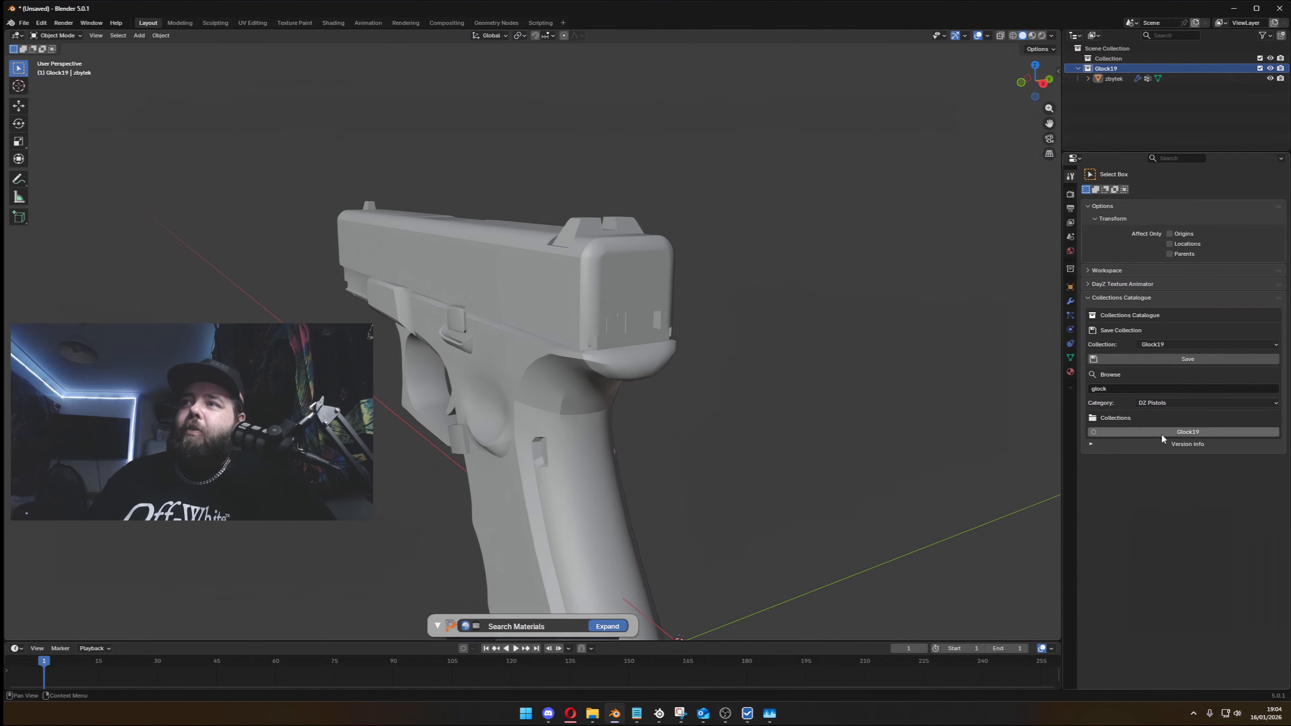
{"action": "left_click", "coordinate": [1139, 432]}
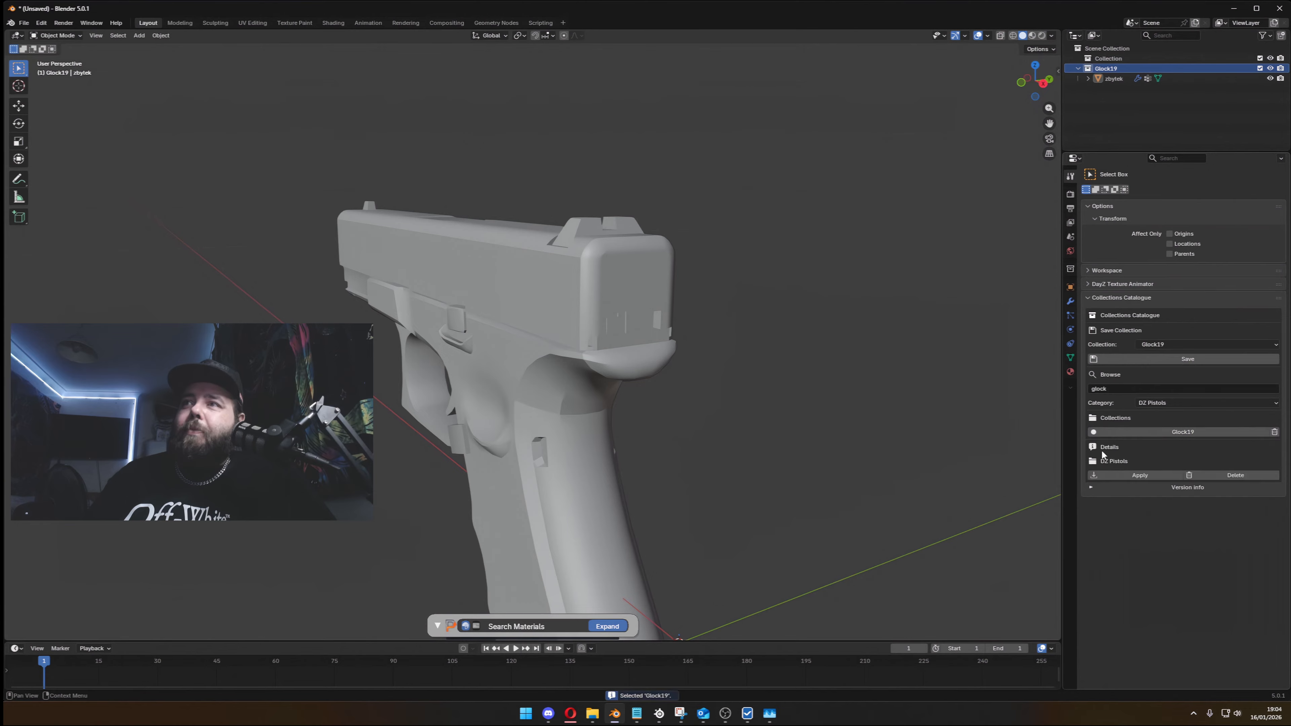
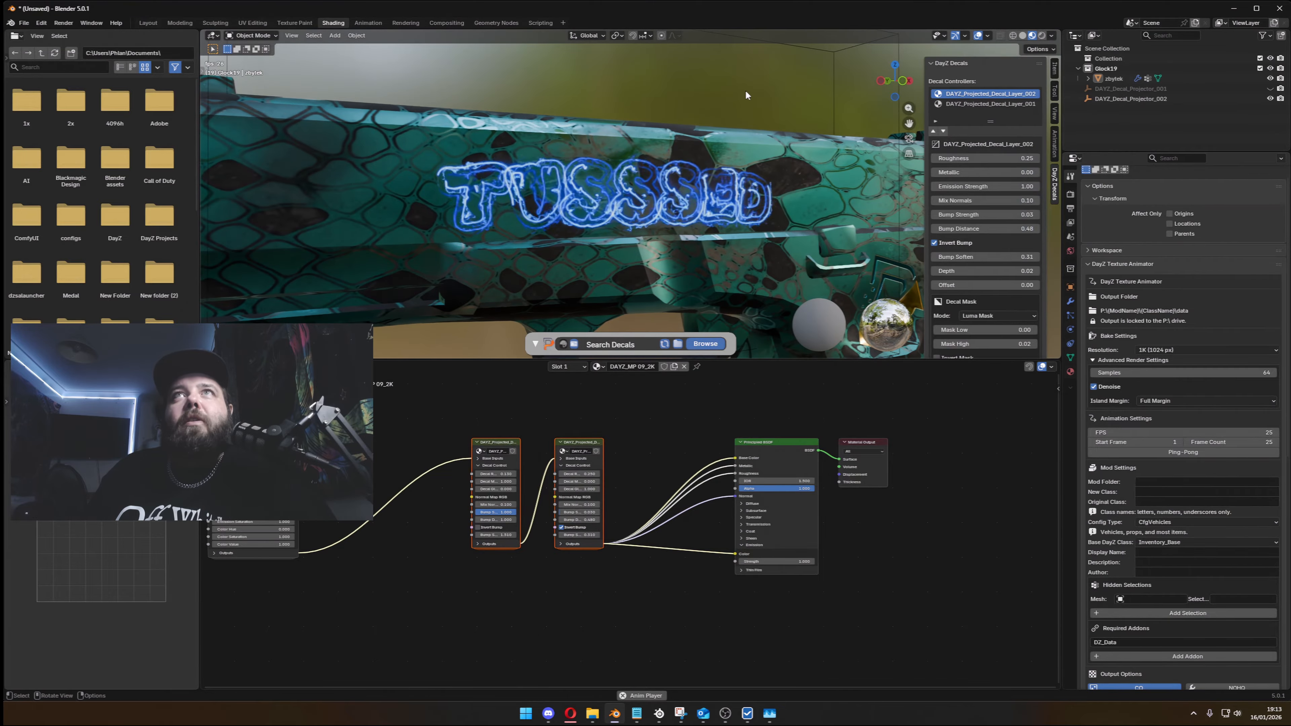
- Hide the projector of DAYZ_Projected_Decal_Layer_002
{"action": "scroll", "coordinate": [991, 319], "scroll_direction": "down", "scroll_amount": 4}
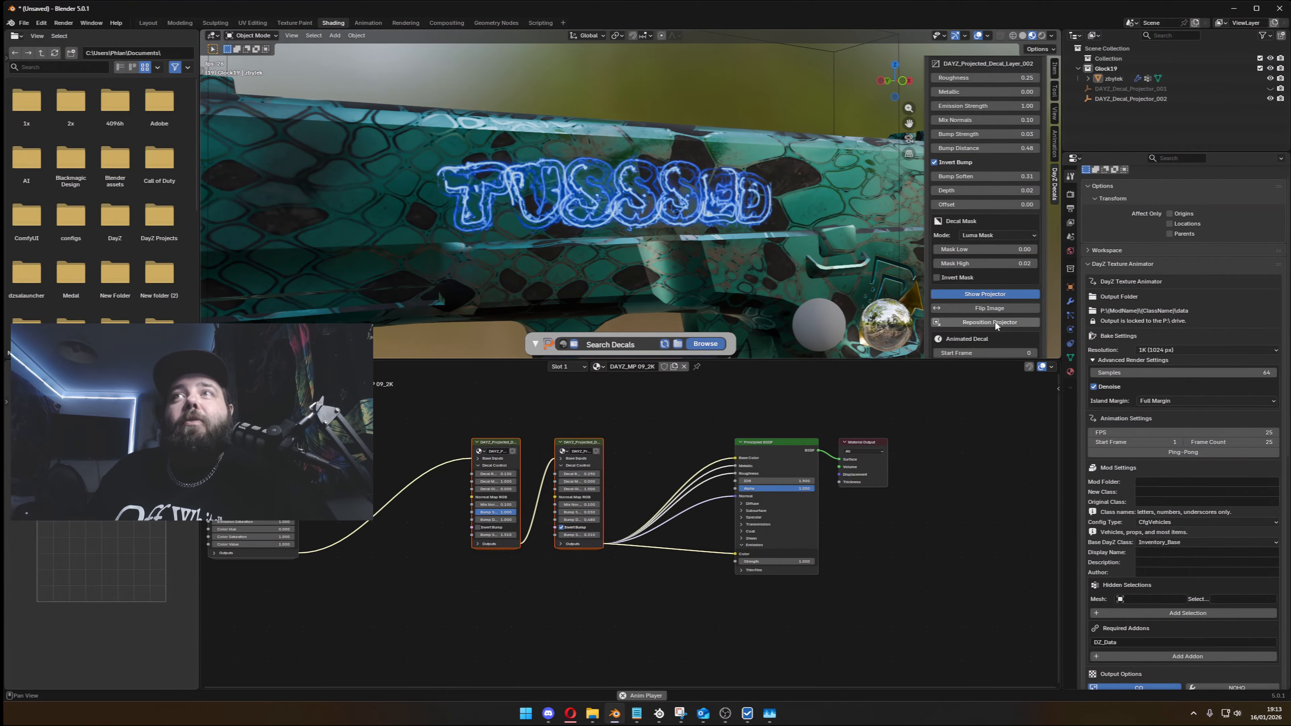
{"action": "left_click", "coordinate": [1003, 294]}
{"action": "scroll", "coordinate": [827, 243], "scroll_direction": "down", "scroll_amount": 5}
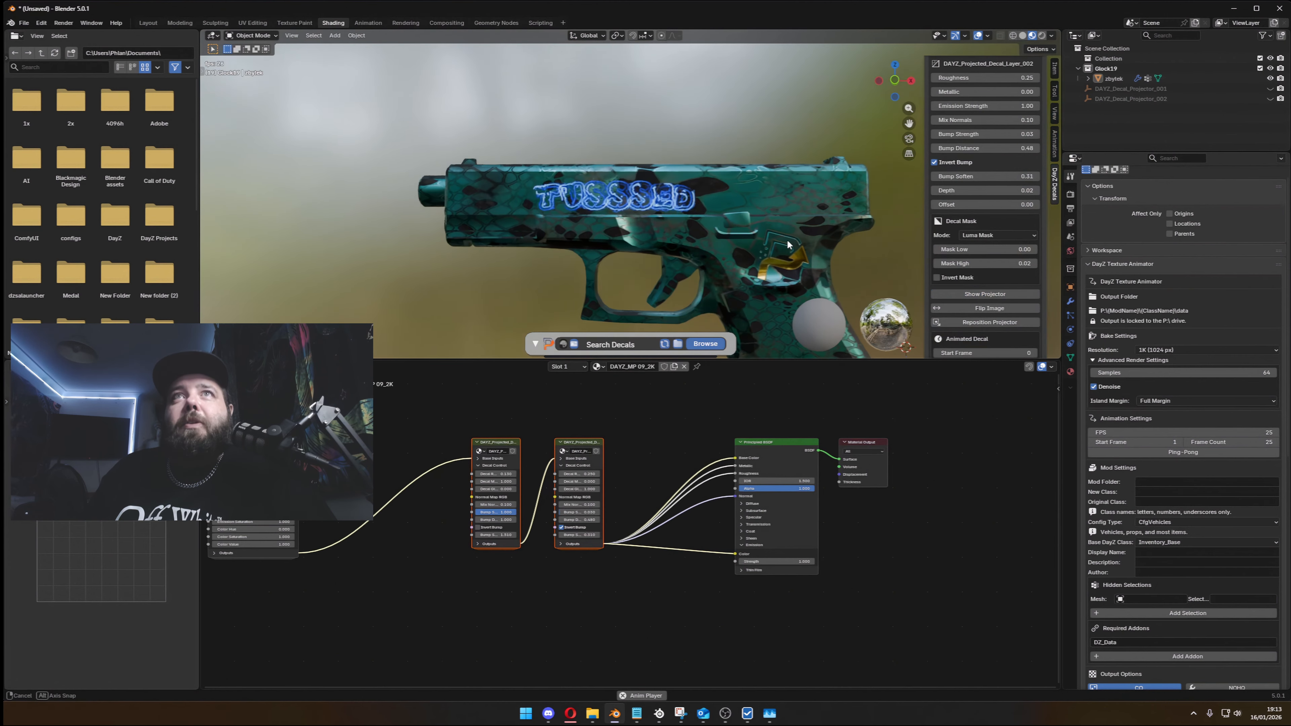
- Place the phlanka1k decal on the front part of the pistol's slide, overlapping the TUSSSED lettering, and check it on both sides
{"action": "left_click", "coordinate": [694, 347]}
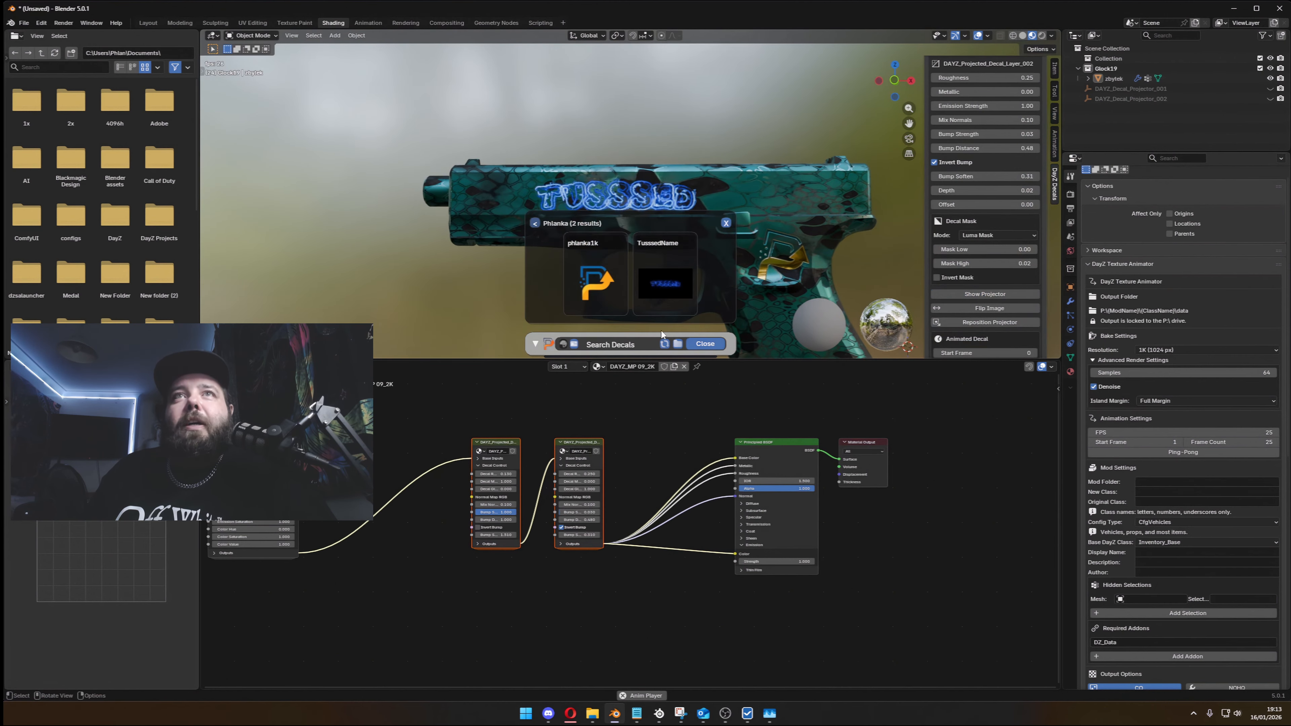
{"action": "left_click", "coordinate": [608, 286]}
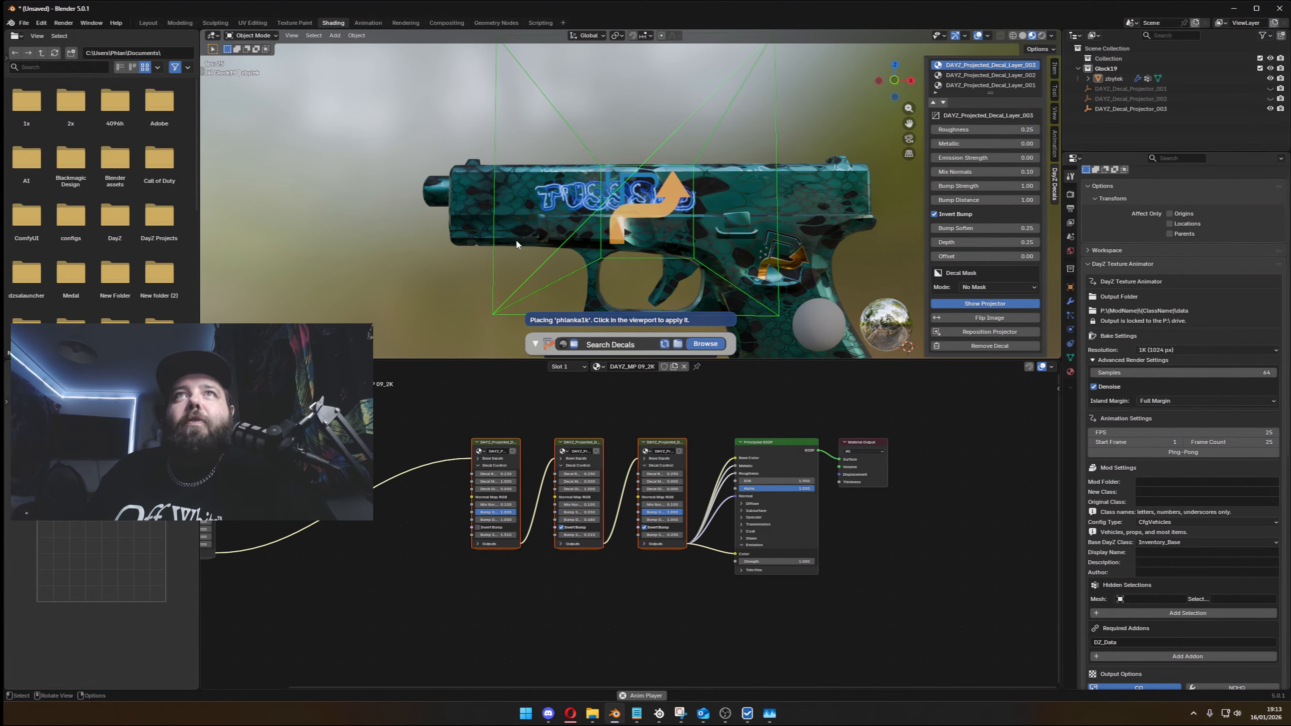
{"action": "left_click", "coordinate": [571, 176]}
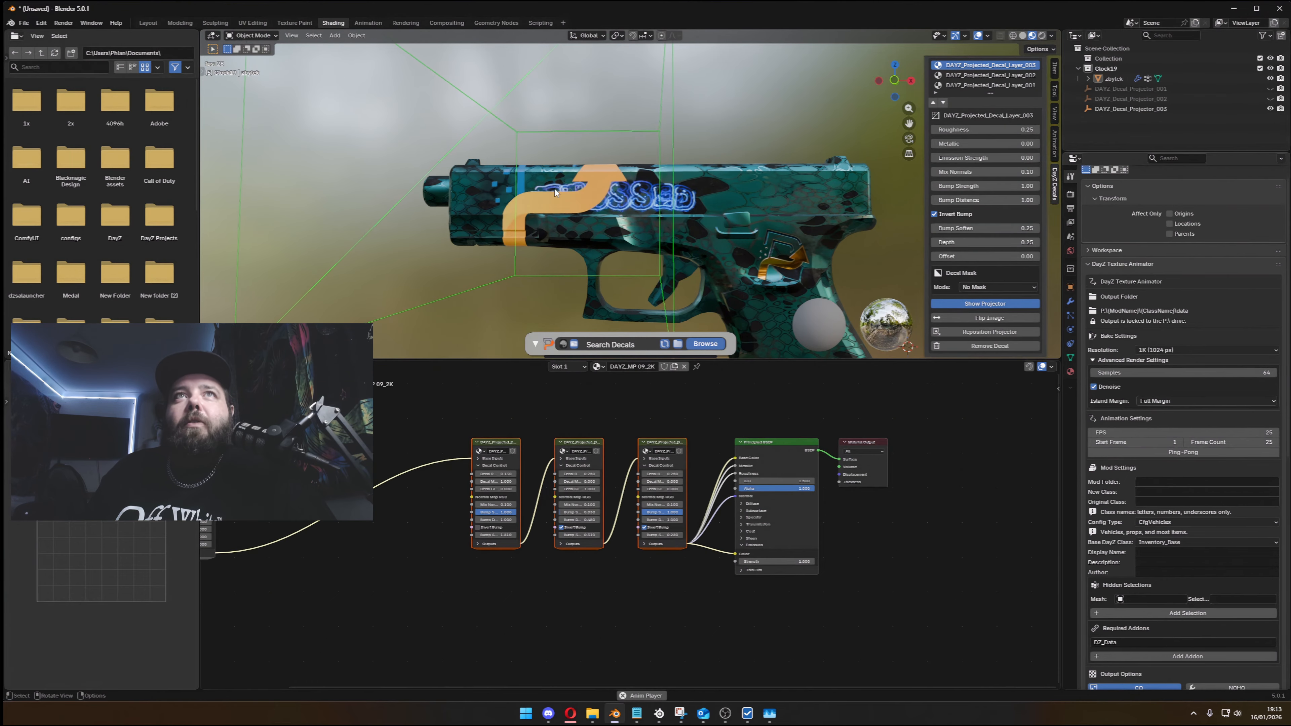
{"action": "scroll", "coordinate": [599, 183], "scroll_direction": "up", "scroll_amount": 4}
{"action": "mouse_move", "coordinate": [600, 183]}
{"action": "middle_mouse_down"}
{"action": "mouse_move", "coordinate": [644, 188]}
{"action": "mouse_move", "coordinate": [617, 178]}
{"action": "middle_mouse_up"}
{"action": "scroll", "coordinate": [644, 189], "scroll_direction": "down", "scroll_amount": 4}
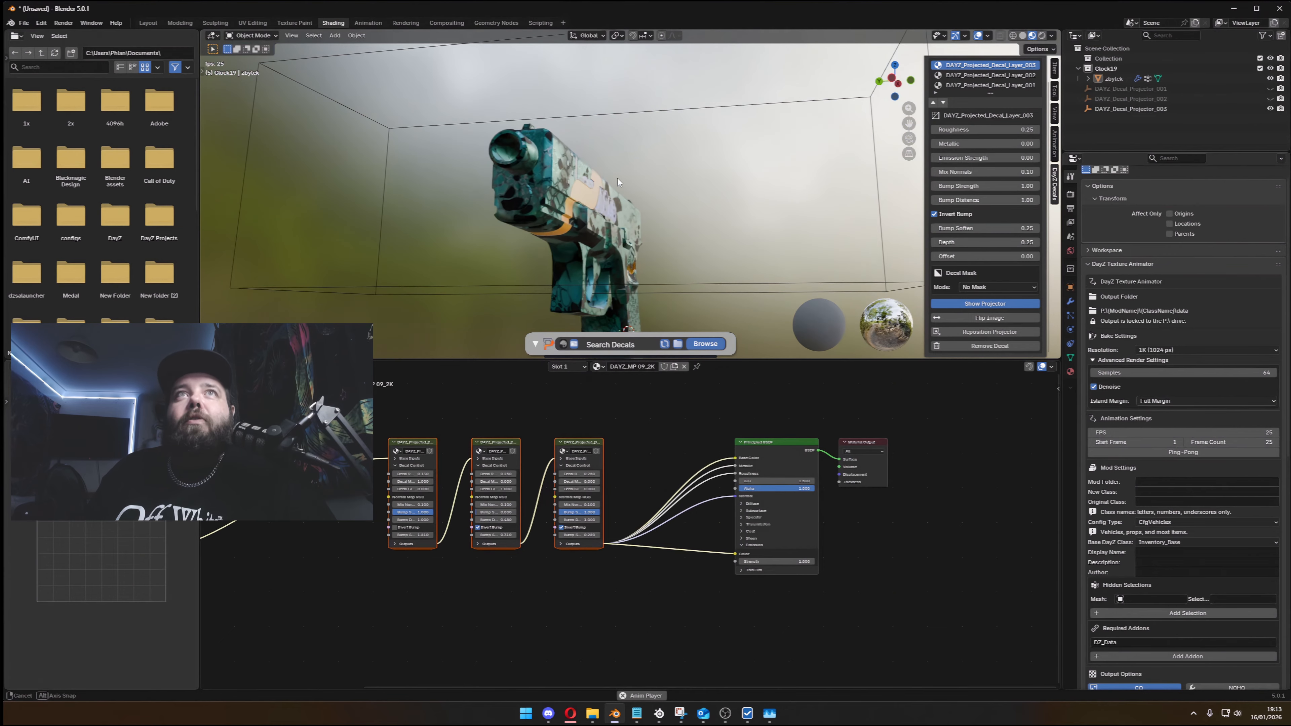
{"action": "middle_click_drag", "start_coordinate": [609, 106], "coordinate": [623, 212]}
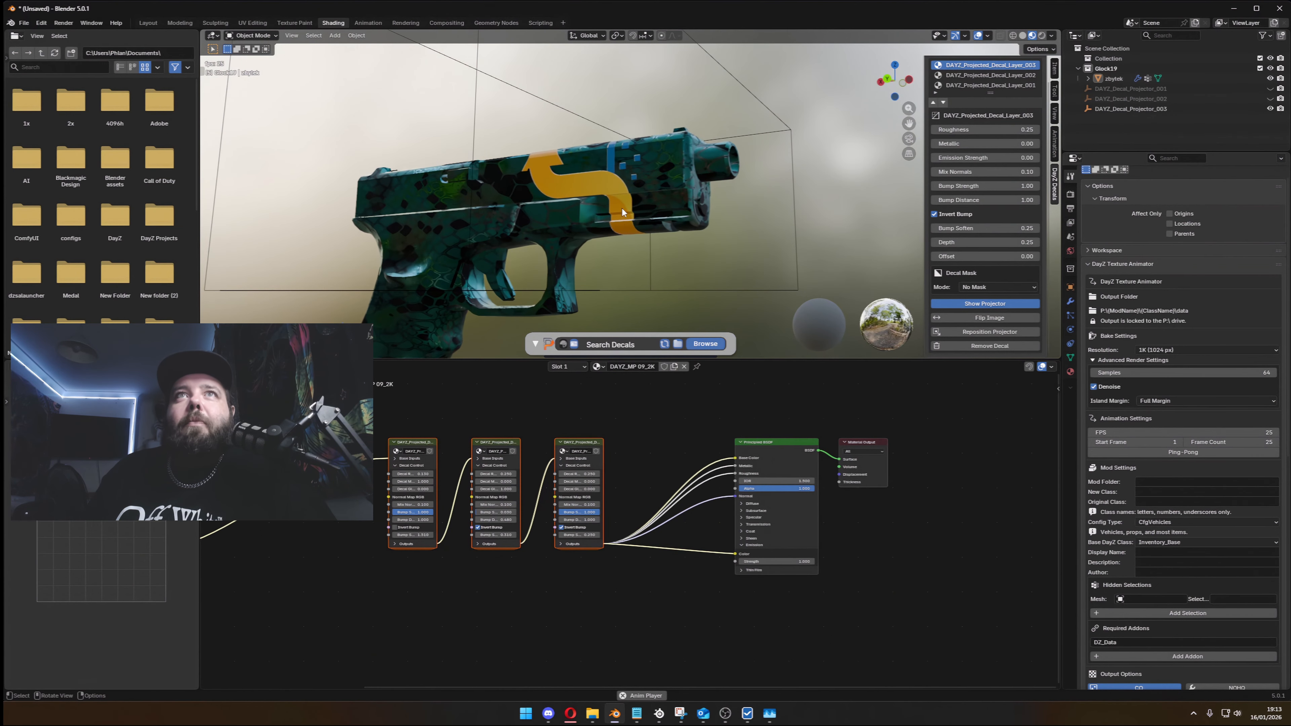
{"action": "middle_click_drag", "start_coordinate": [543, 206], "coordinate": [623, 199]}
{"action": "scroll", "coordinate": [615, 138], "scroll_direction": "up", "scroll_amount": 5}
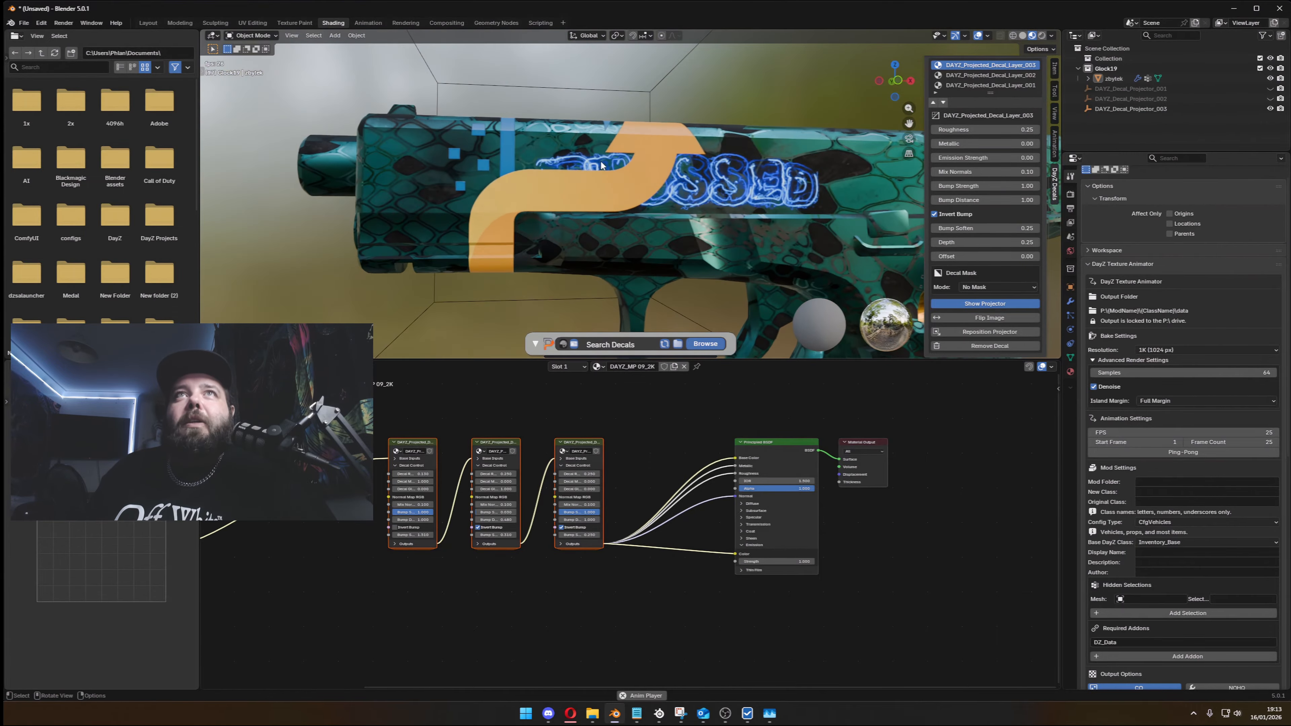
- Select DAYZ_Projected_Decal_Layer_002 and show its projector to examine the box's extent around the slide
{"action": "left_click", "coordinate": [1005, 75]}
{"action": "scroll", "coordinate": [986, 203], "scroll_direction": "down", "scroll_amount": 3}
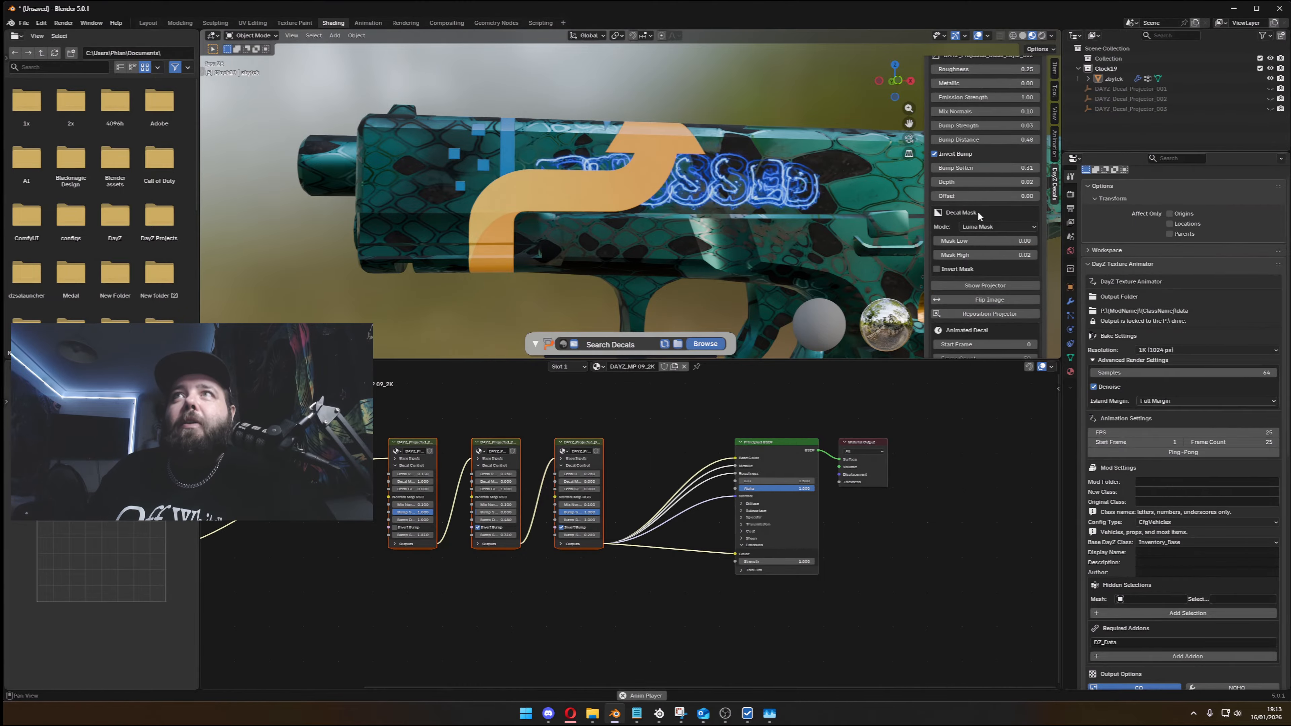
{"action": "left_click", "coordinate": [985, 288]}
{"action": "scroll", "coordinate": [775, 182], "scroll_direction": "down", "scroll_amount": 4}
{"action": "middle_click_drag", "start_coordinate": [775, 182], "coordinate": [895, 167]}
{"action": "scroll", "coordinate": [972, 95], "scroll_direction": "up", "scroll_amount": 4}
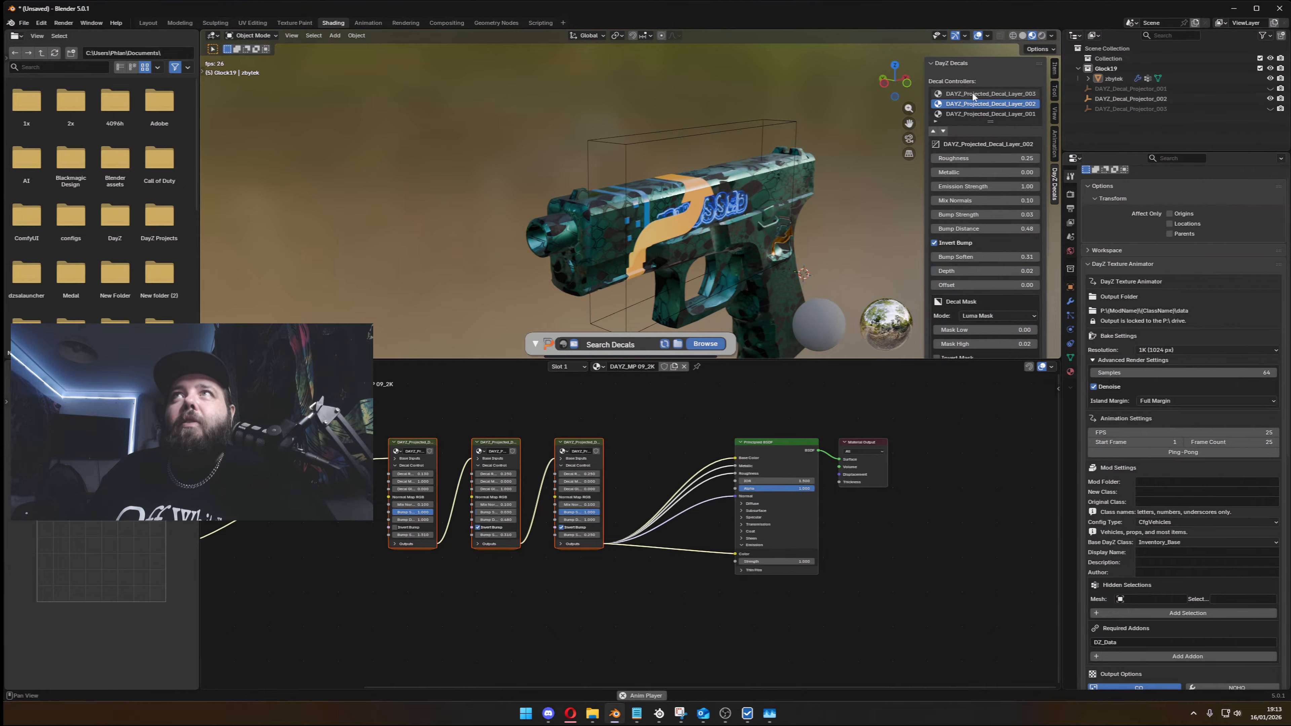
- Select DAYZ_Projected_Decal_Layer_003 and move it down one place in the decal stack, directly after layer 002
{"action": "left_click", "coordinate": [982, 95]}
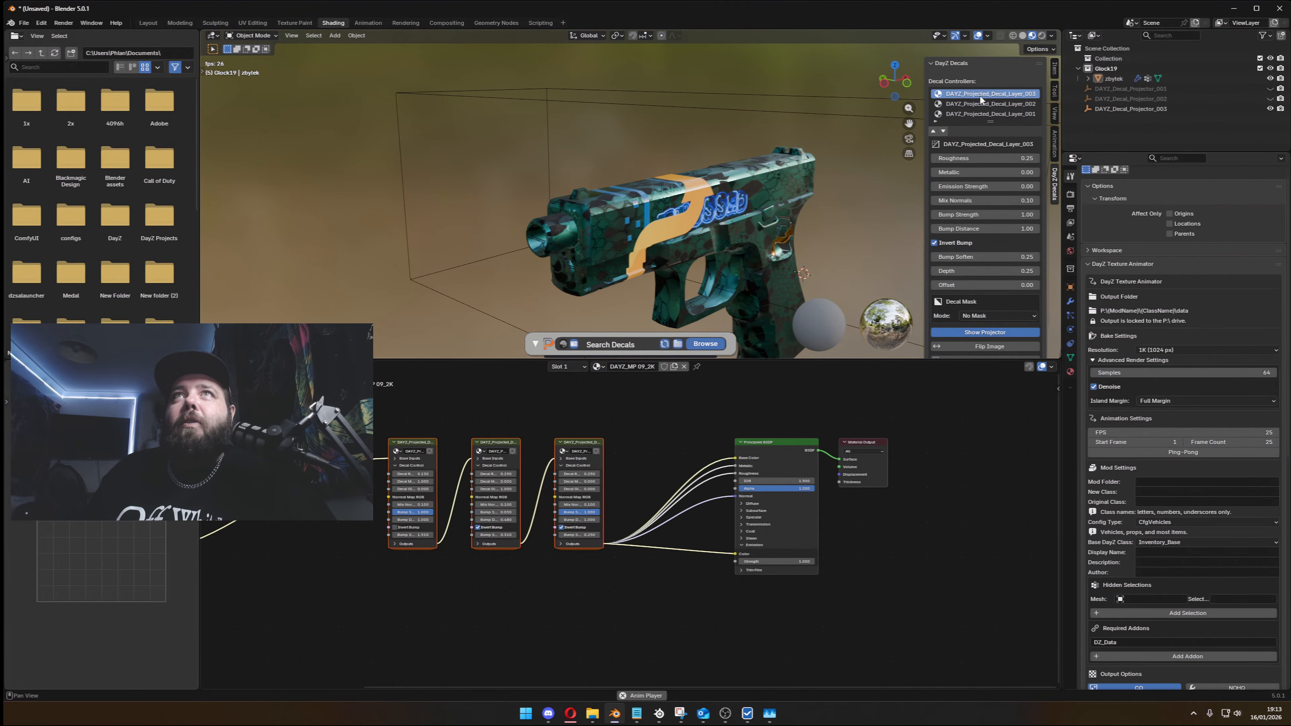
{"action": "middle_click_drag", "start_coordinate": [567, 120], "coordinate": [587, 92]}
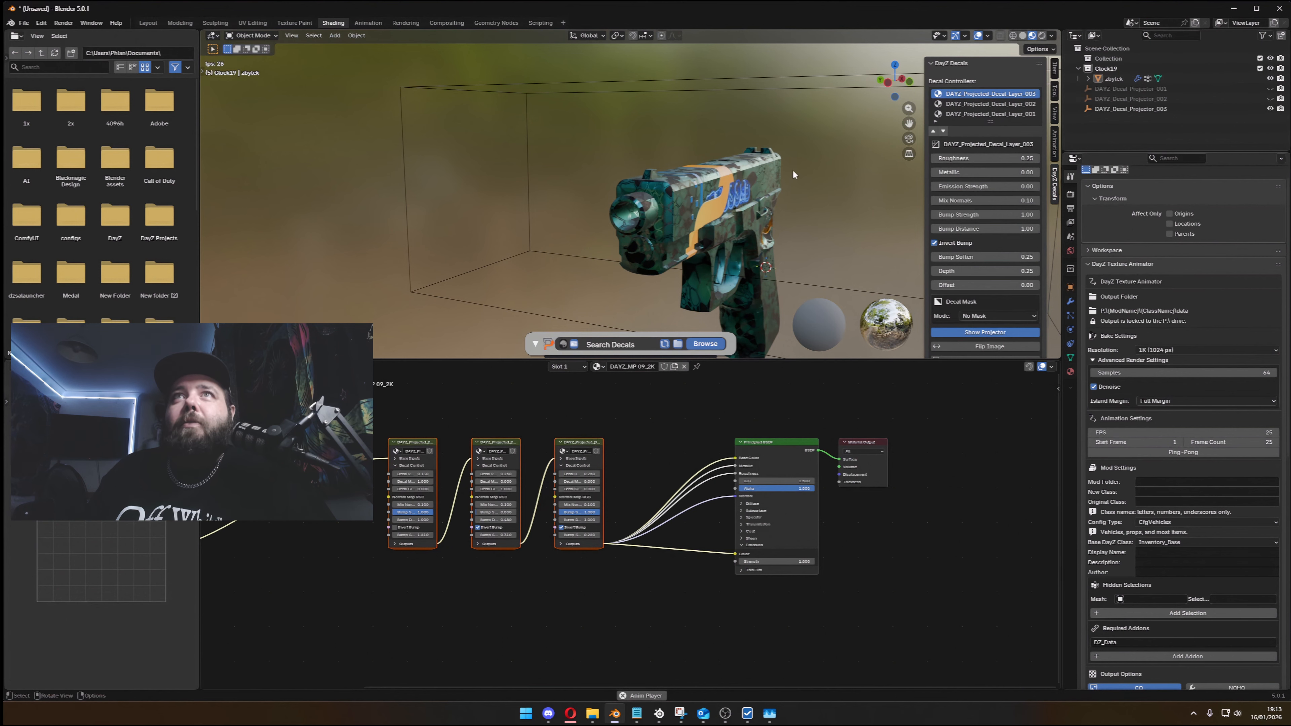
{"action": "scroll", "coordinate": [734, 197], "scroll_direction": "up", "scroll_amount": 3}
{"action": "middle_click_drag", "start_coordinate": [733, 198], "coordinate": [606, 167]}
{"action": "scroll", "coordinate": [722, 187], "scroll_direction": "up", "scroll_amount": 2}
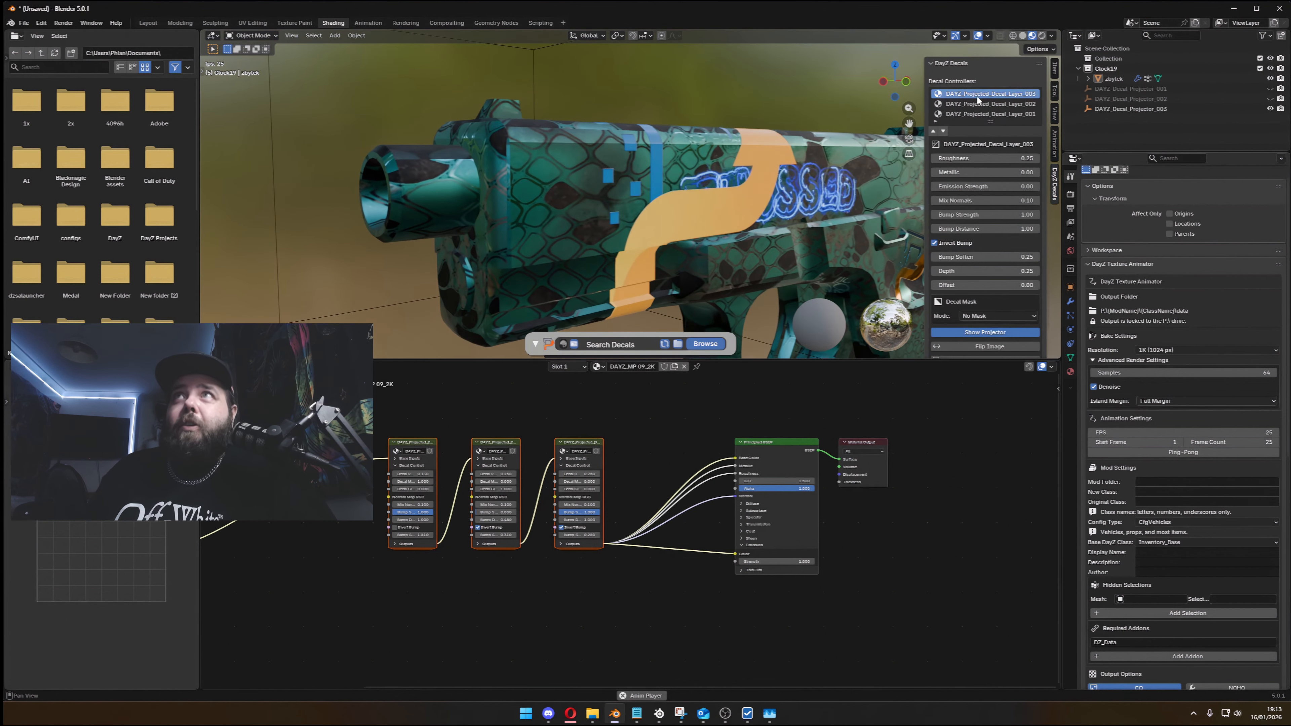
{"action": "left_click", "coordinate": [942, 131]}
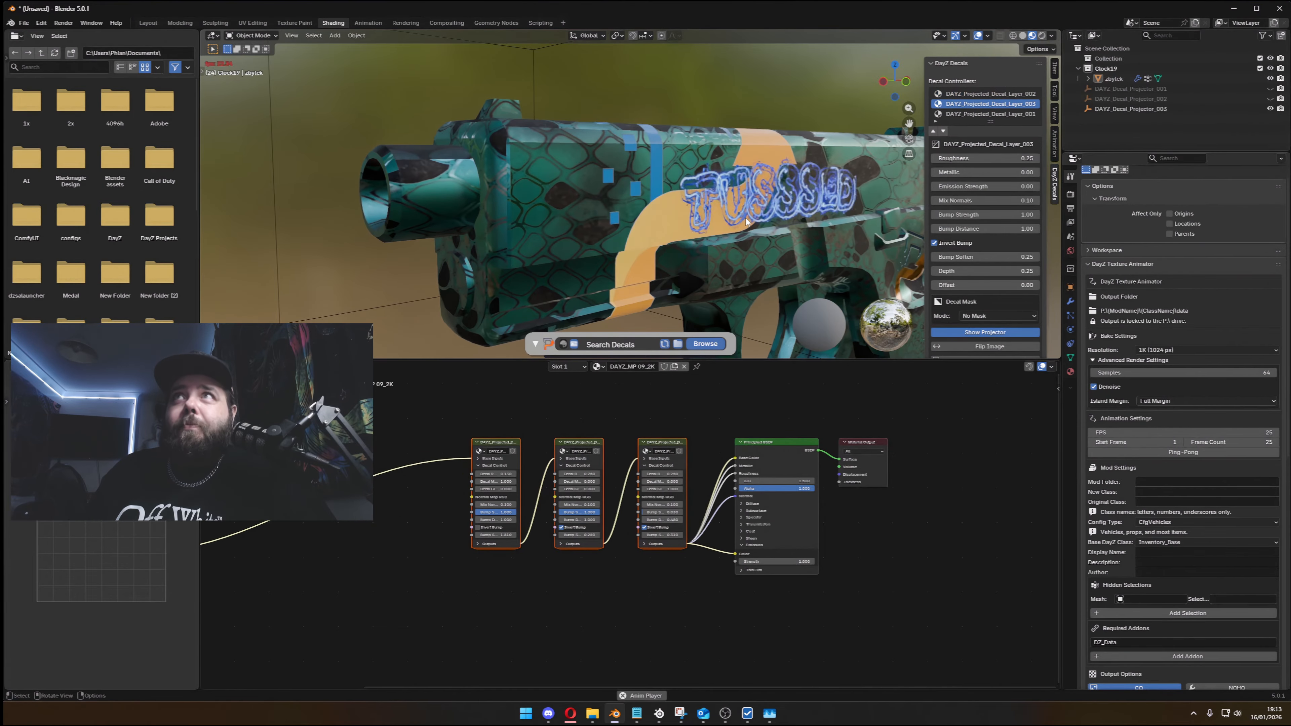
- Examine how the TUSSSED lettering and the arrow decal overlap on the slide
{"action": "scroll", "coordinate": [746, 215], "scroll_direction": "up", "scroll_amount": 4}
{"action": "middle_click_drag", "start_coordinate": [659, 172], "coordinate": [517, 175]}
{"action": "scroll", "coordinate": [598, 177], "scroll_direction": "down", "scroll_amount": 5}
{"action": "scroll", "coordinate": [582, 184], "scroll_direction": "up", "scroll_amount": 5}
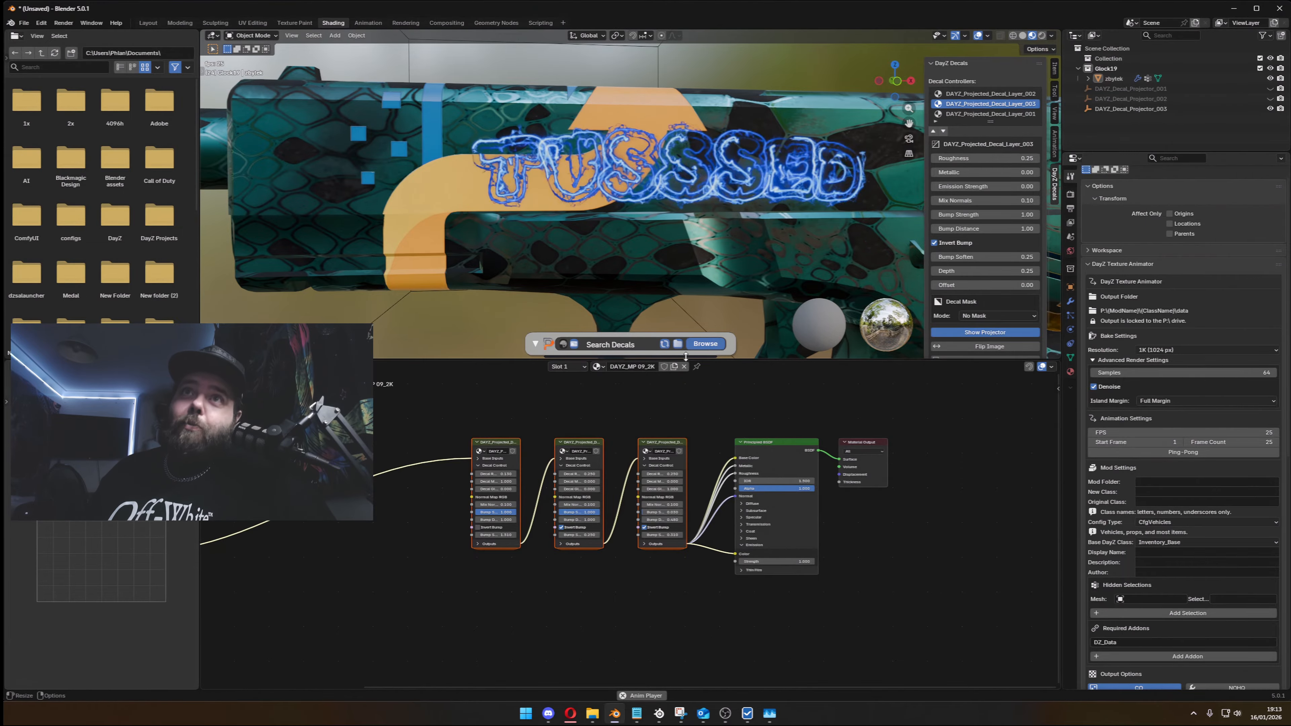
{"action": "scroll", "coordinate": [751, 195], "scroll_direction": "down", "scroll_amount": 2}
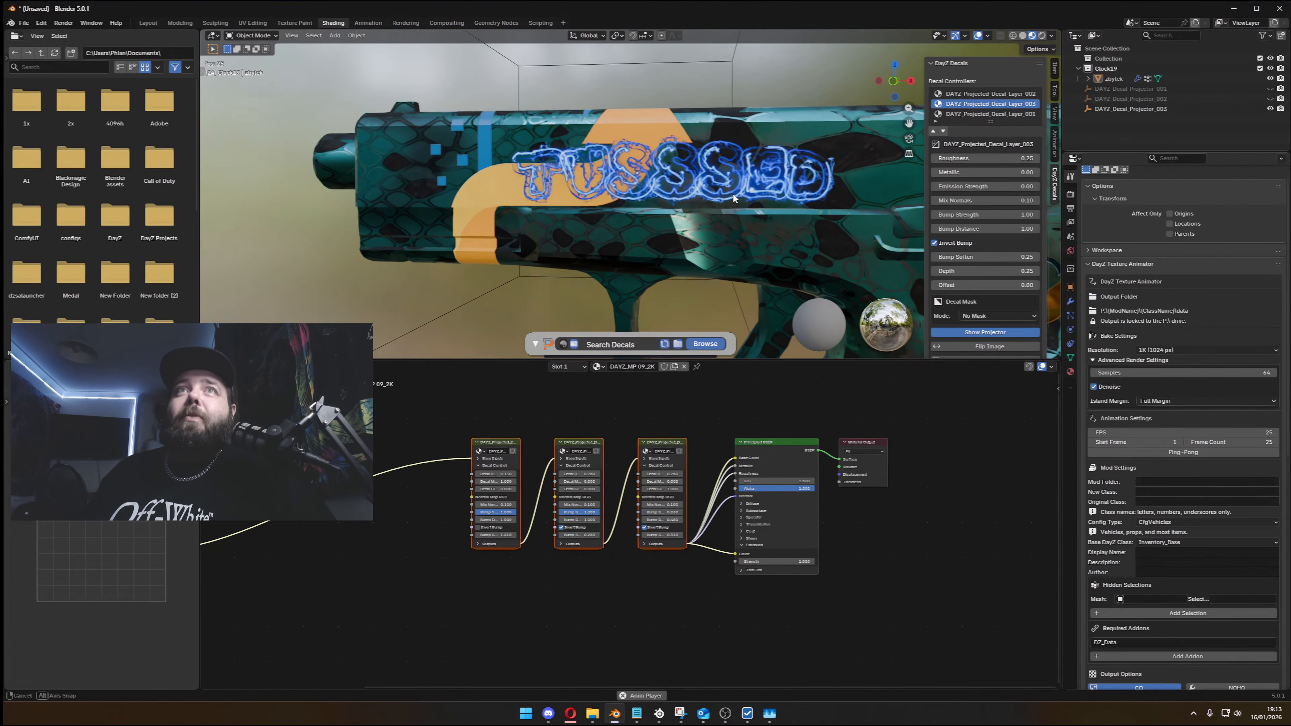
{"action": "middle_click_drag", "start_coordinate": [733, 193], "coordinate": [678, 178], "text": "shift"}
{"action": "scroll", "coordinate": [639, 182], "scroll_direction": "down", "scroll_amount": 2}
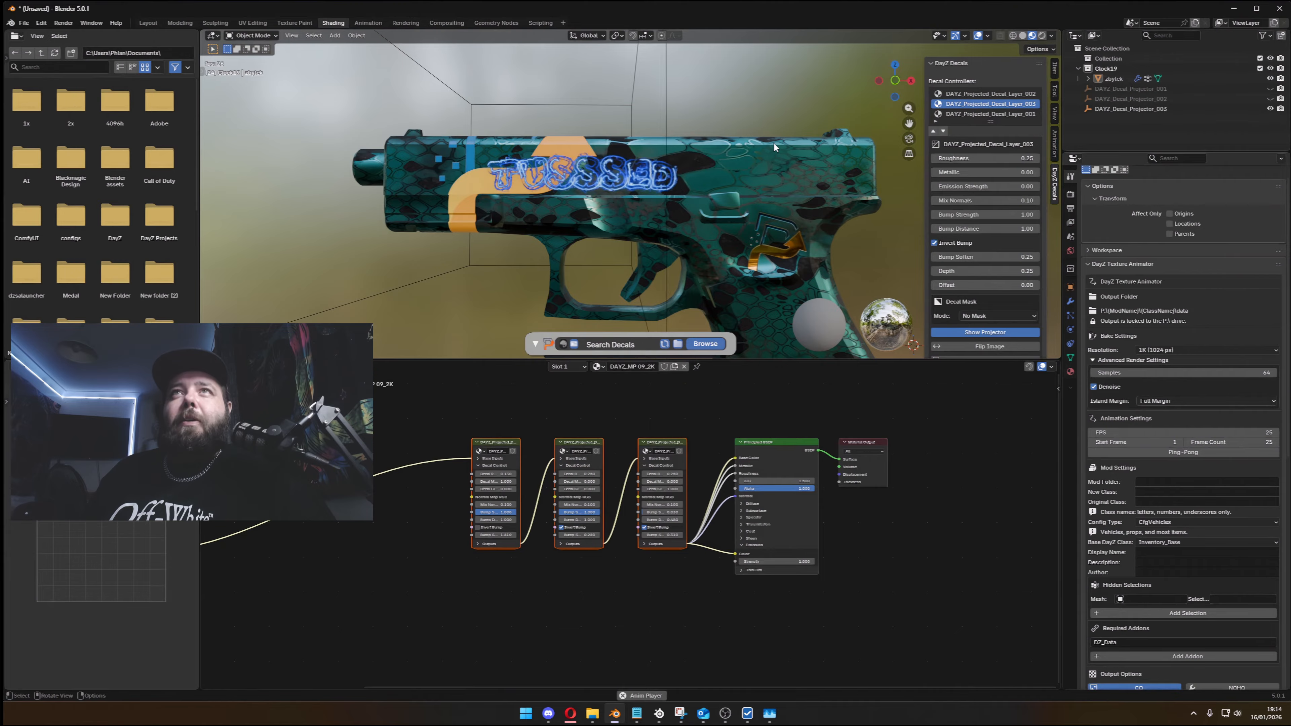
{"action": "middle_click_drag", "start_coordinate": [773, 143], "coordinate": [727, 173]}
- In Edit Mode with face selection, select all linked faces of the pistol's trigger
{"action": "left_click", "coordinate": [679, 182]}
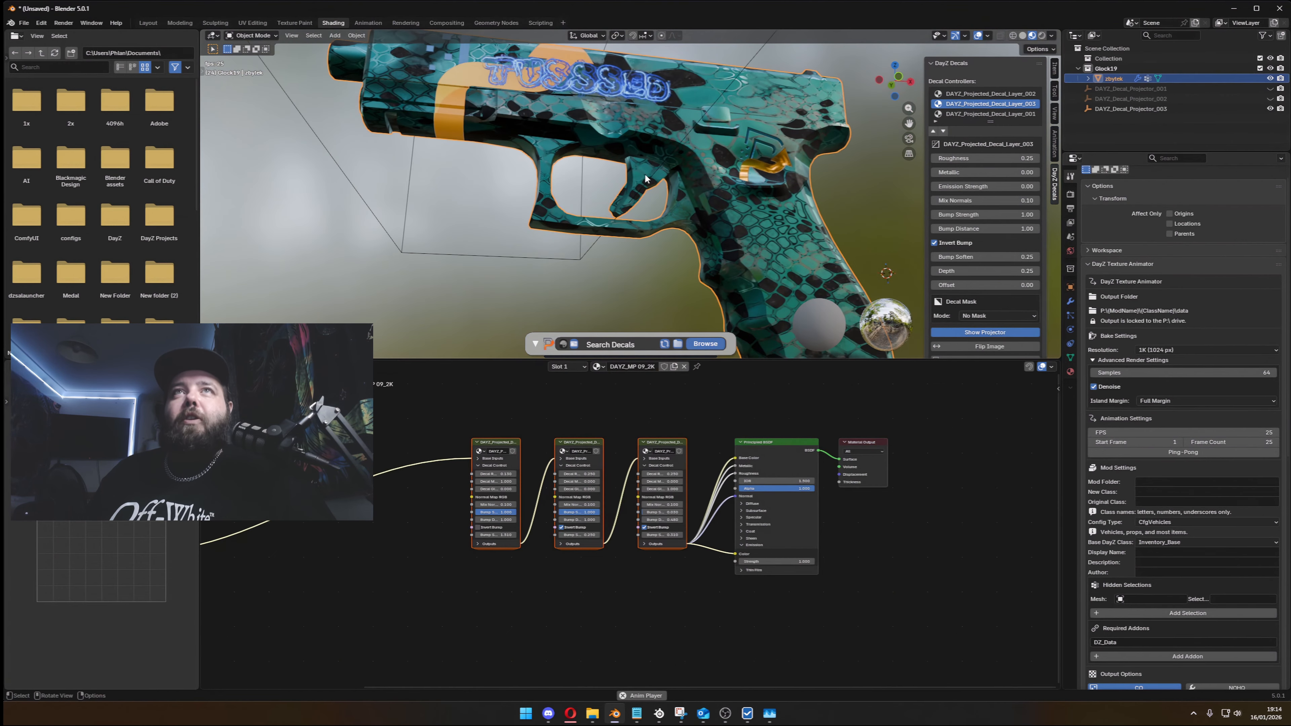
{"action": "key", "text": "Tab"}
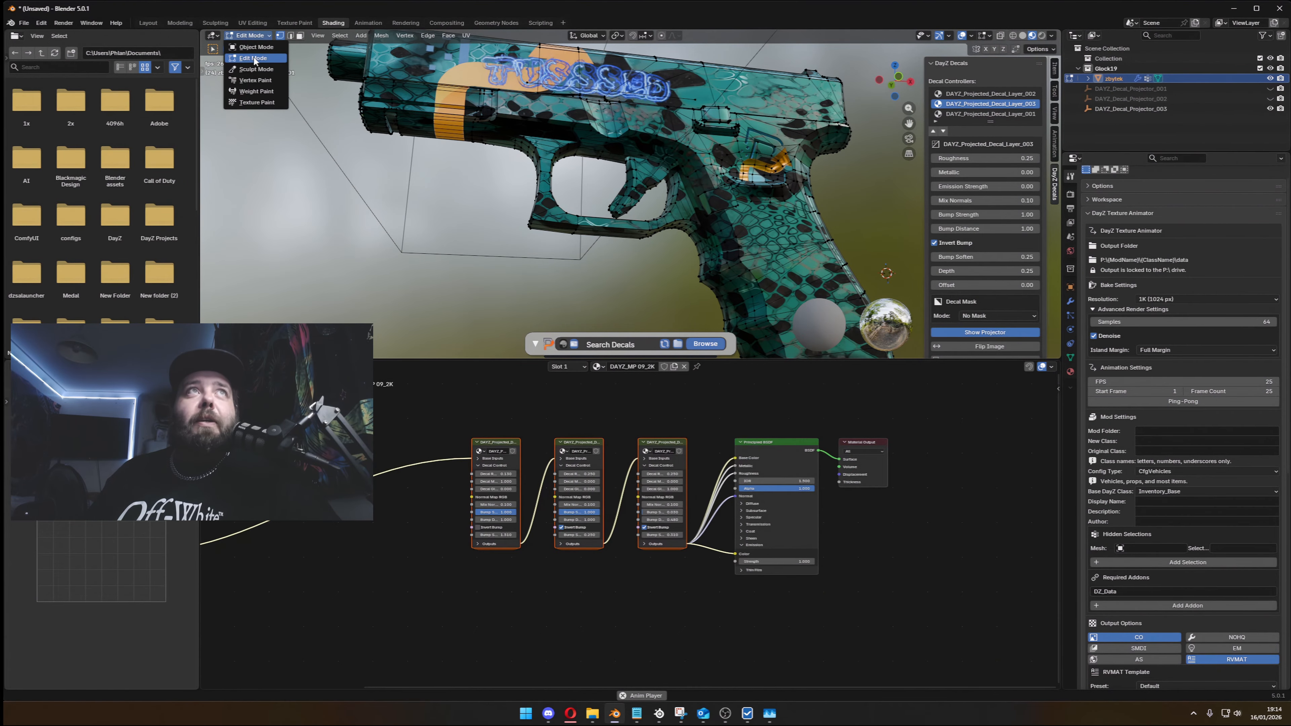
{"action": "left_click", "coordinate": [300, 36]}
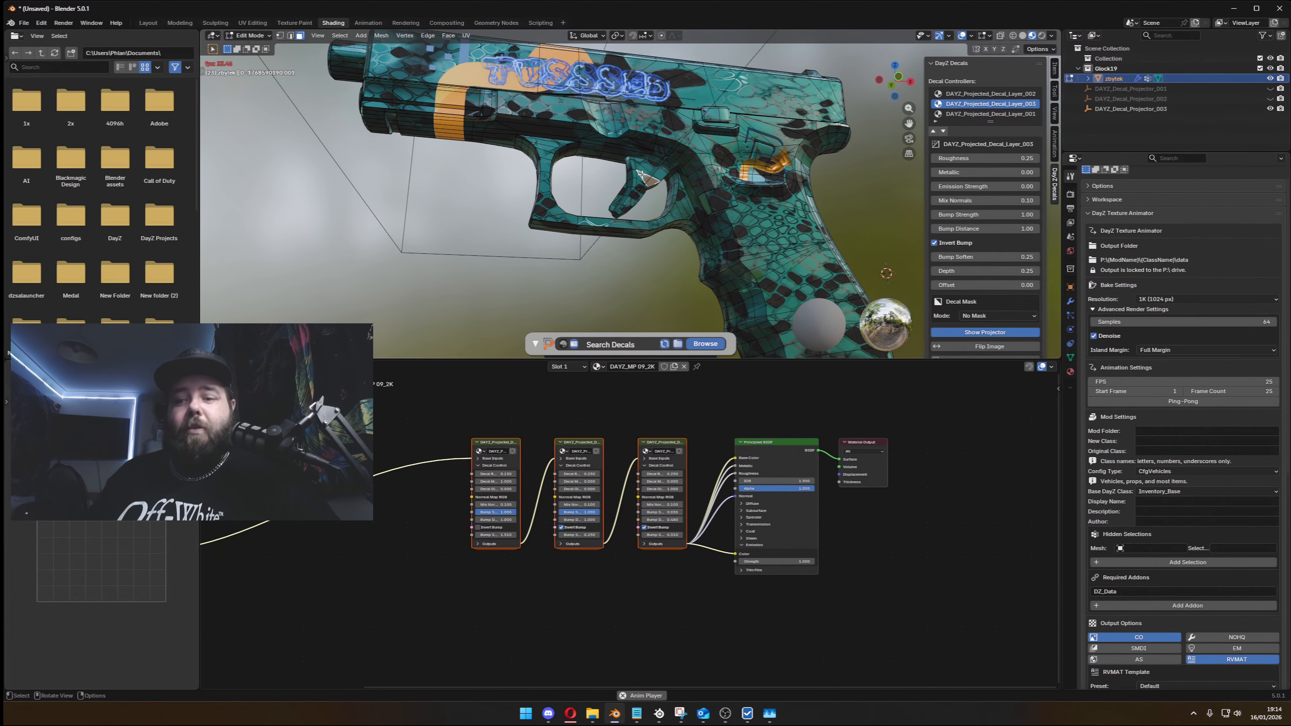
{"action": "key", "text": "l"}
{"action": "middle_click_drag", "start_coordinate": [643, 183], "coordinate": [494, 199]}
{"action": "scroll", "coordinate": [673, 186], "scroll_direction": "up", "scroll_amount": 3}
{"action": "key", "text": "l"}
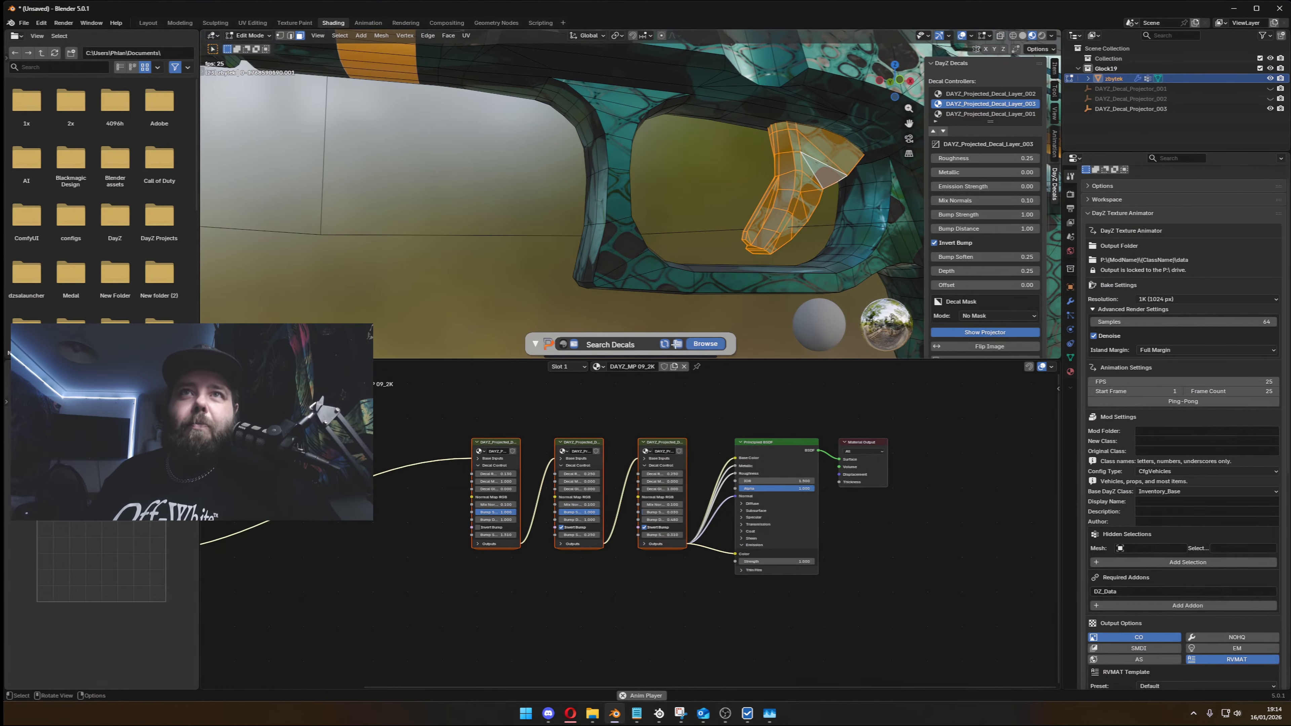
- Search the material library for blue, look through the first result pages, and try the term blum
{"action": "left_click", "coordinate": [621, 344]}
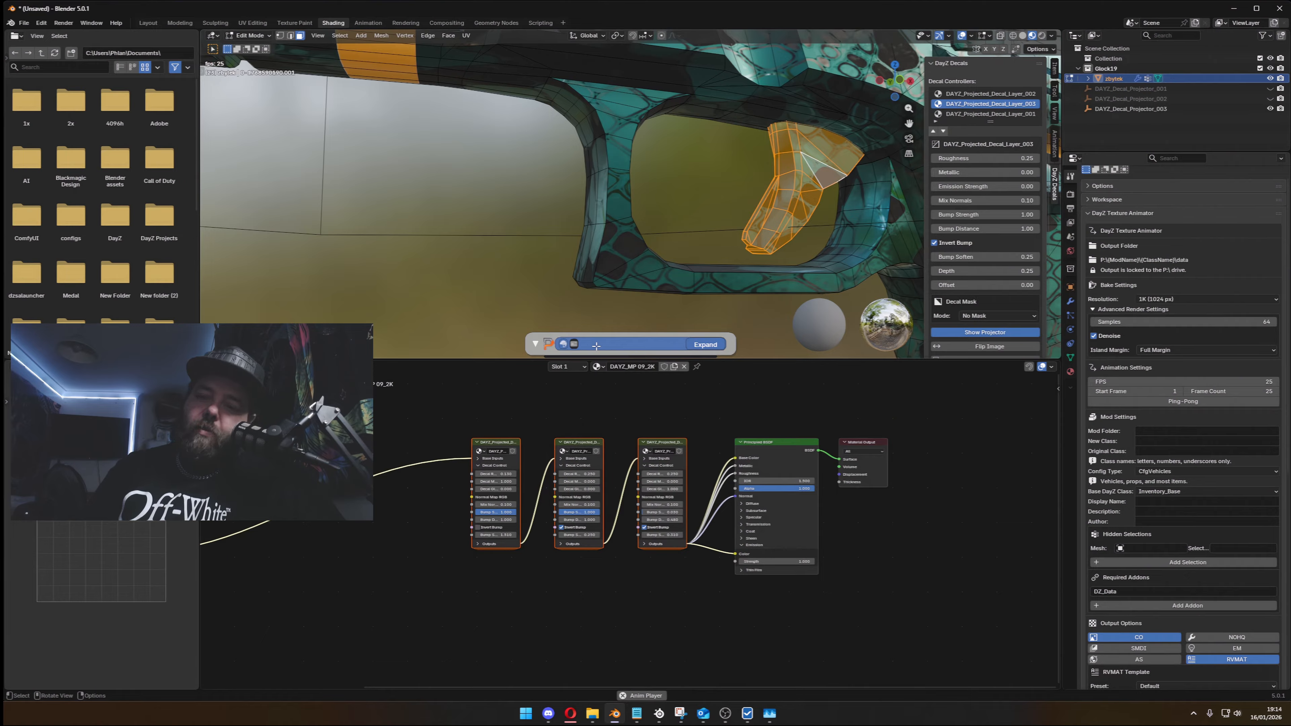
{"action": "left_click", "coordinate": [596, 346]}
{"action": "type", "text": "blue"}
{"action": "key", "text": "Return"}
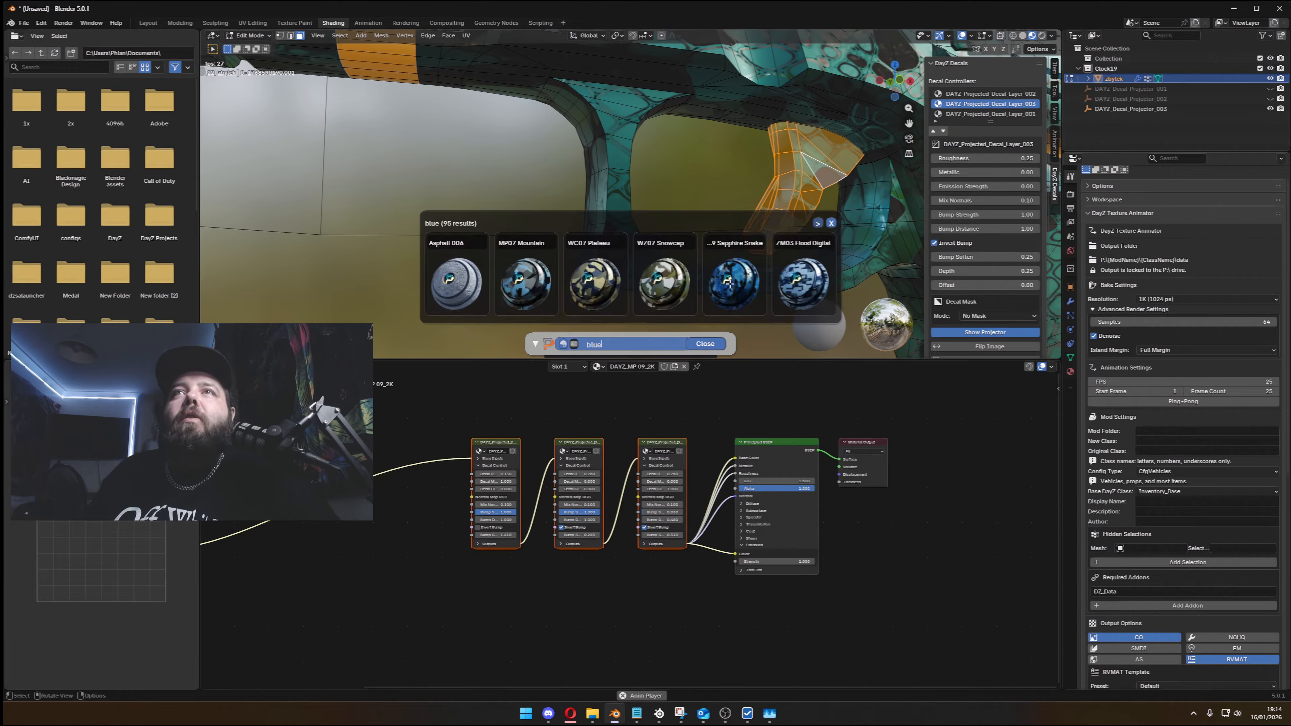
{"action": "left_click", "coordinate": [818, 223]}
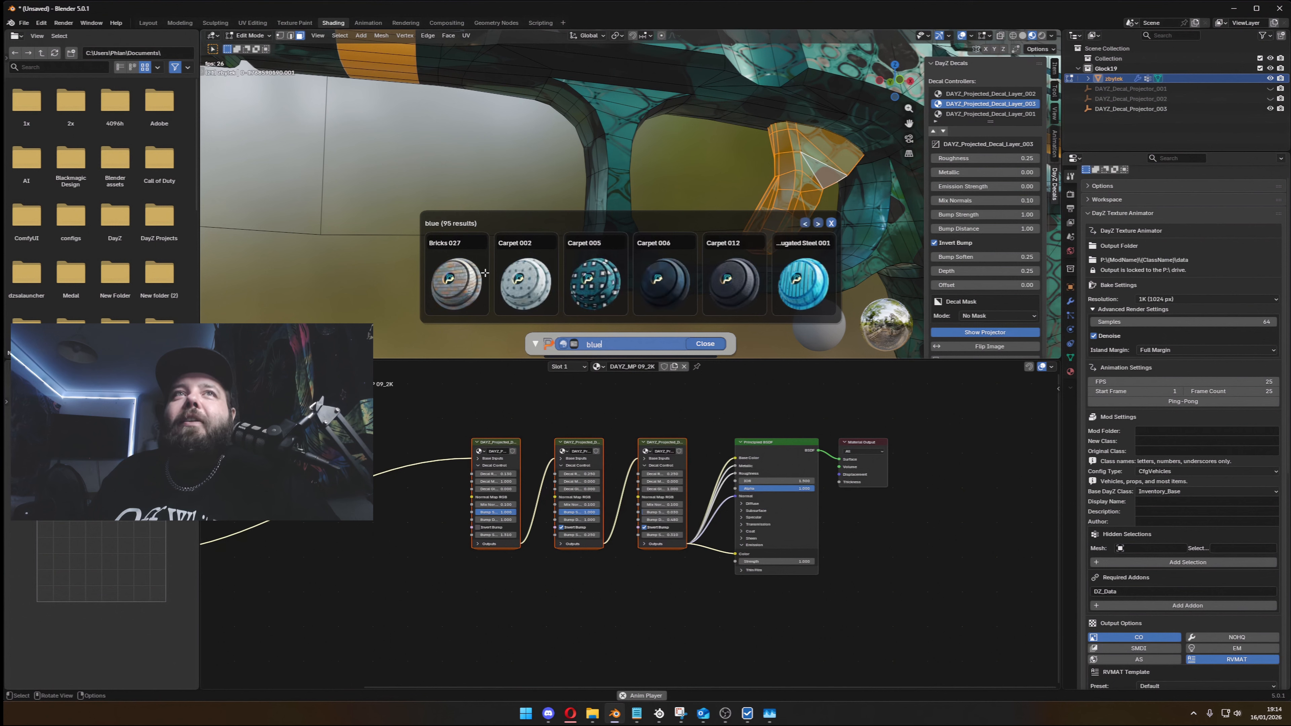
{"action": "left_click", "coordinate": [803, 223]}
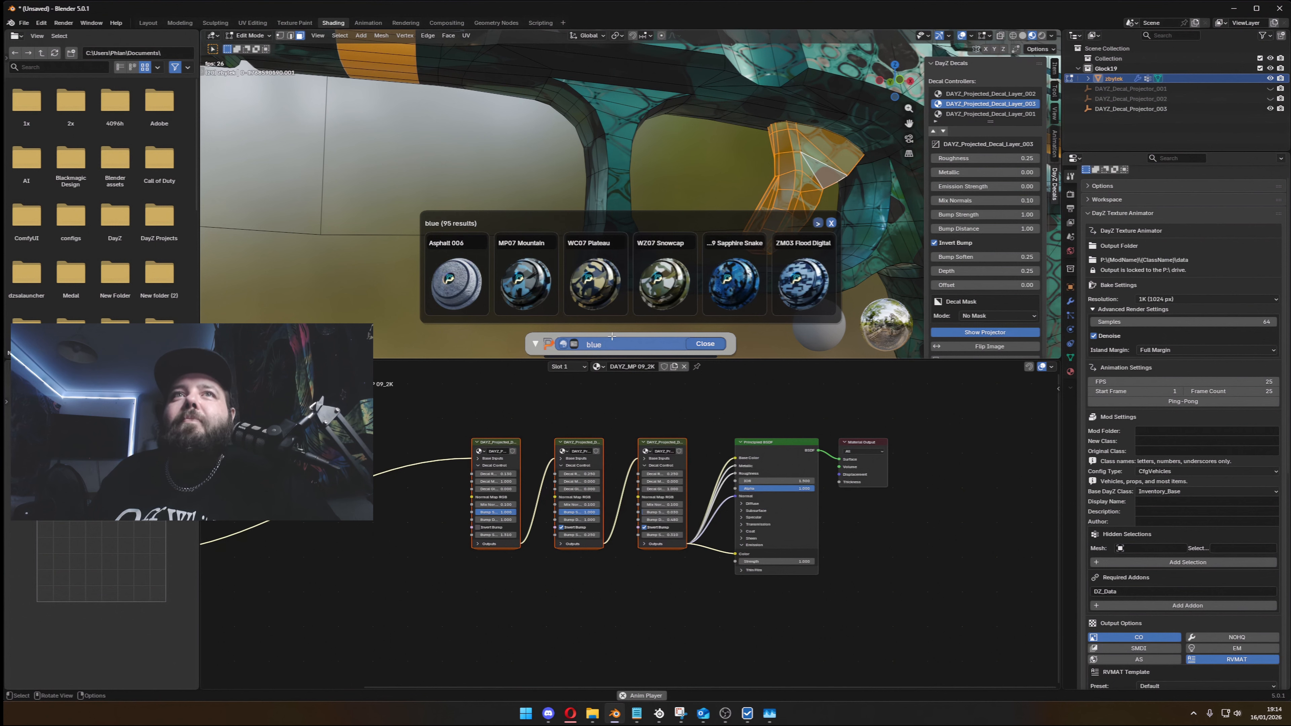
{"action": "key", "text": "BackSpace"}
{"action": "type", "text": "m"}
{"action": "key", "text": "Return"}
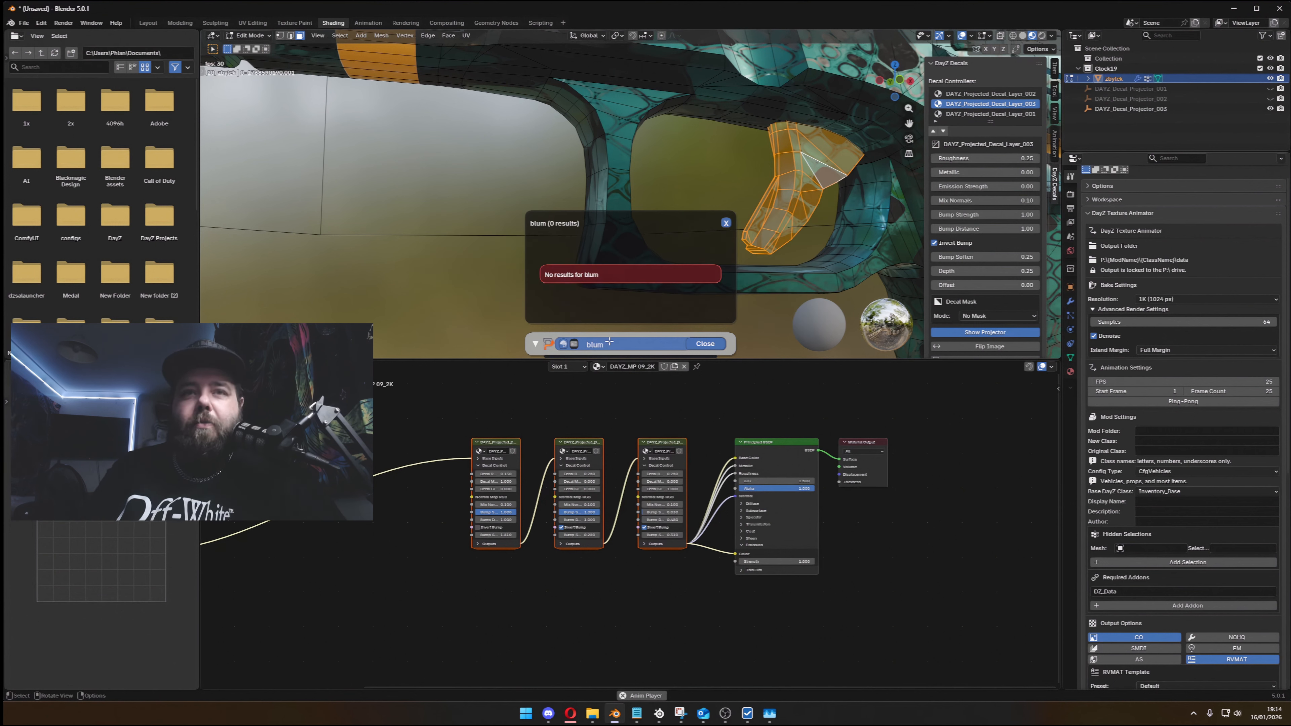
- Search the materials for metal, apply Metal 001 to the selected trigger faces, and return to Object Mode
{"action": "left_click", "coordinate": [609, 344]}
{"action": "type", "text": "meta"}
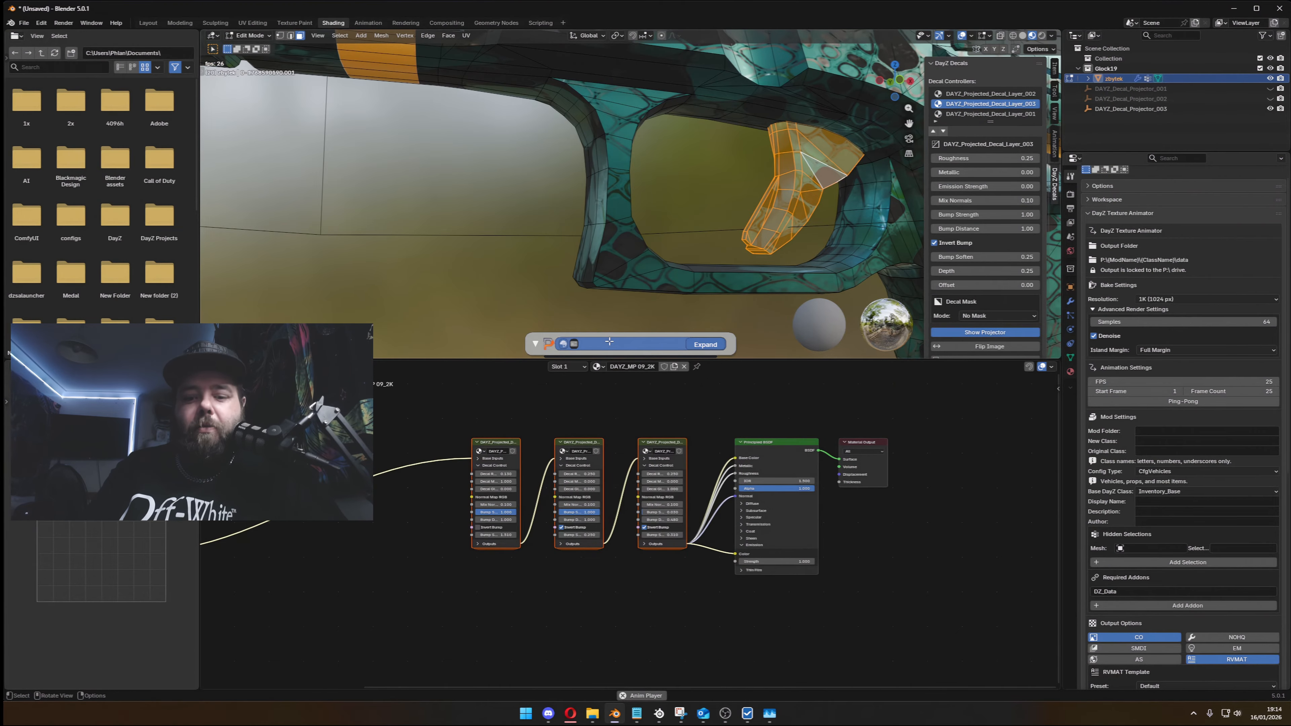
{"action": "key", "text": "Return"}
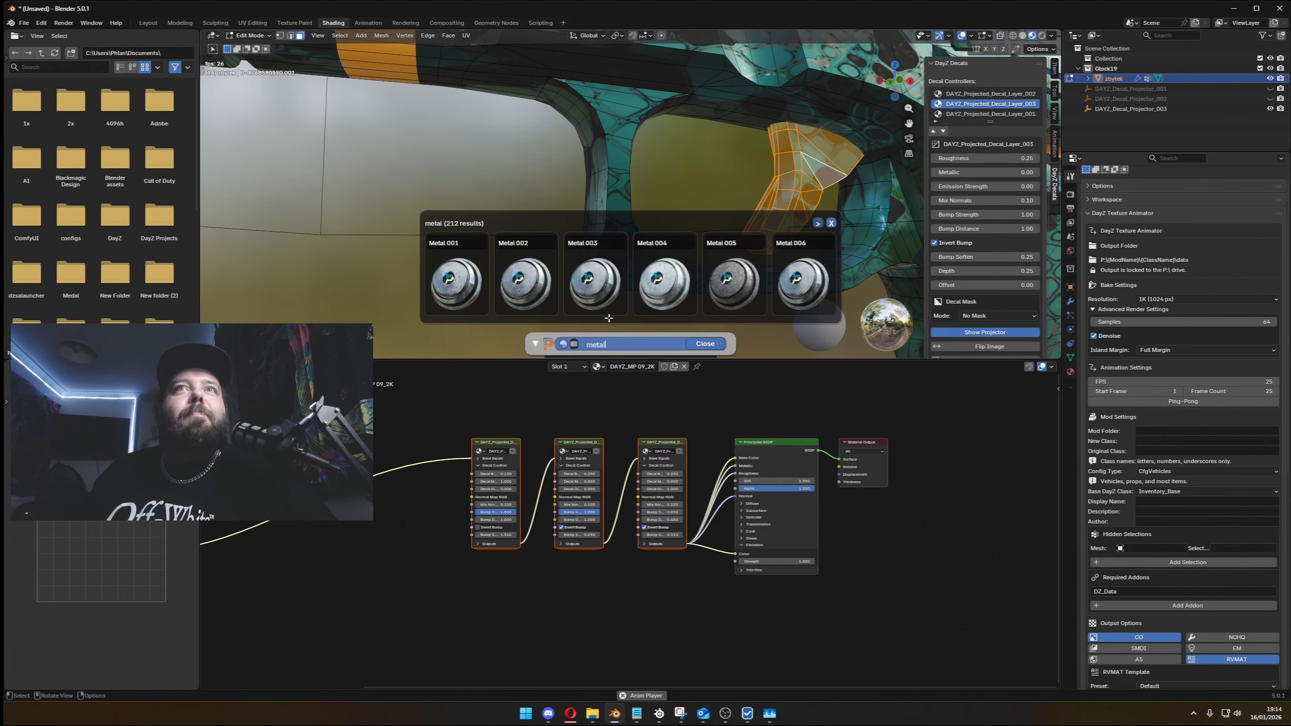
{"action": "left_click", "coordinate": [699, 340]}
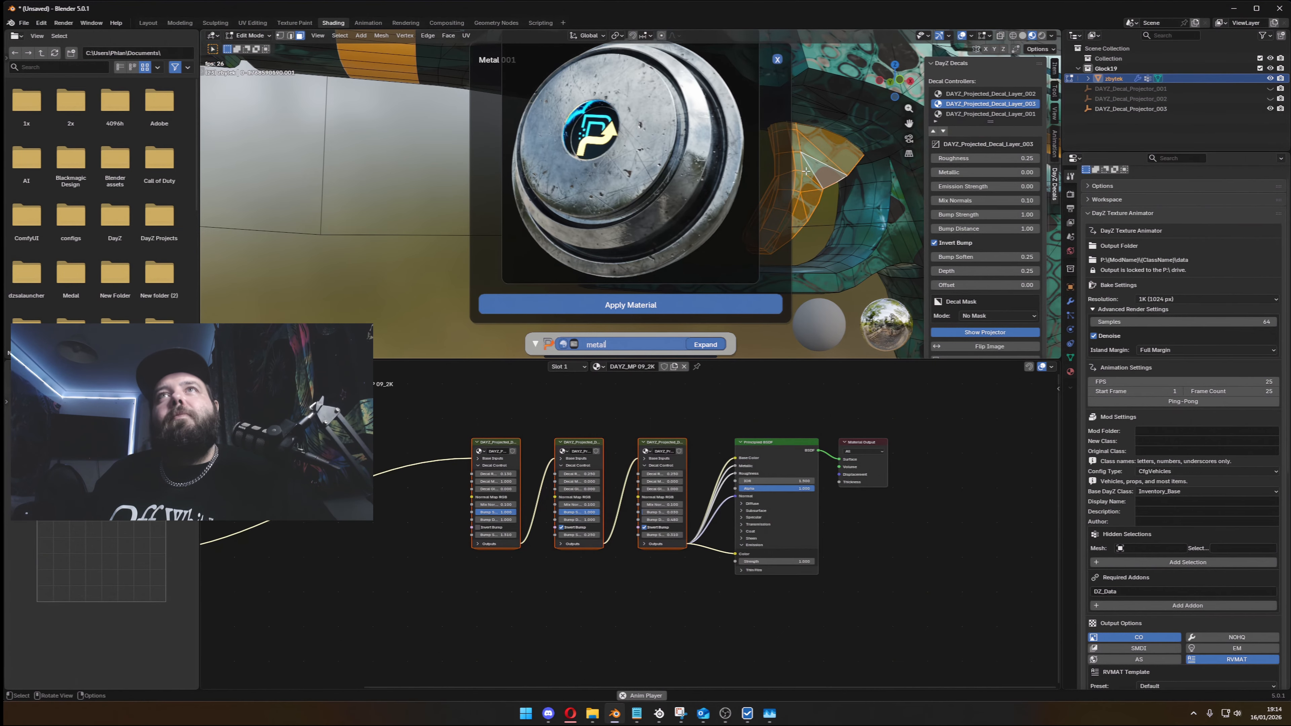
{"action": "scroll", "coordinate": [806, 172], "scroll_direction": "down", "scroll_amount": 2}
{"action": "mouse_move", "coordinate": [794, 174]}
{"action": "middle_mouse_down"}
{"action": "mouse_move", "coordinate": [768, 176]}
{"action": "mouse_move", "coordinate": [784, 176]}
{"action": "middle_mouse_up"}
{"action": "key", "text": "Tab"}
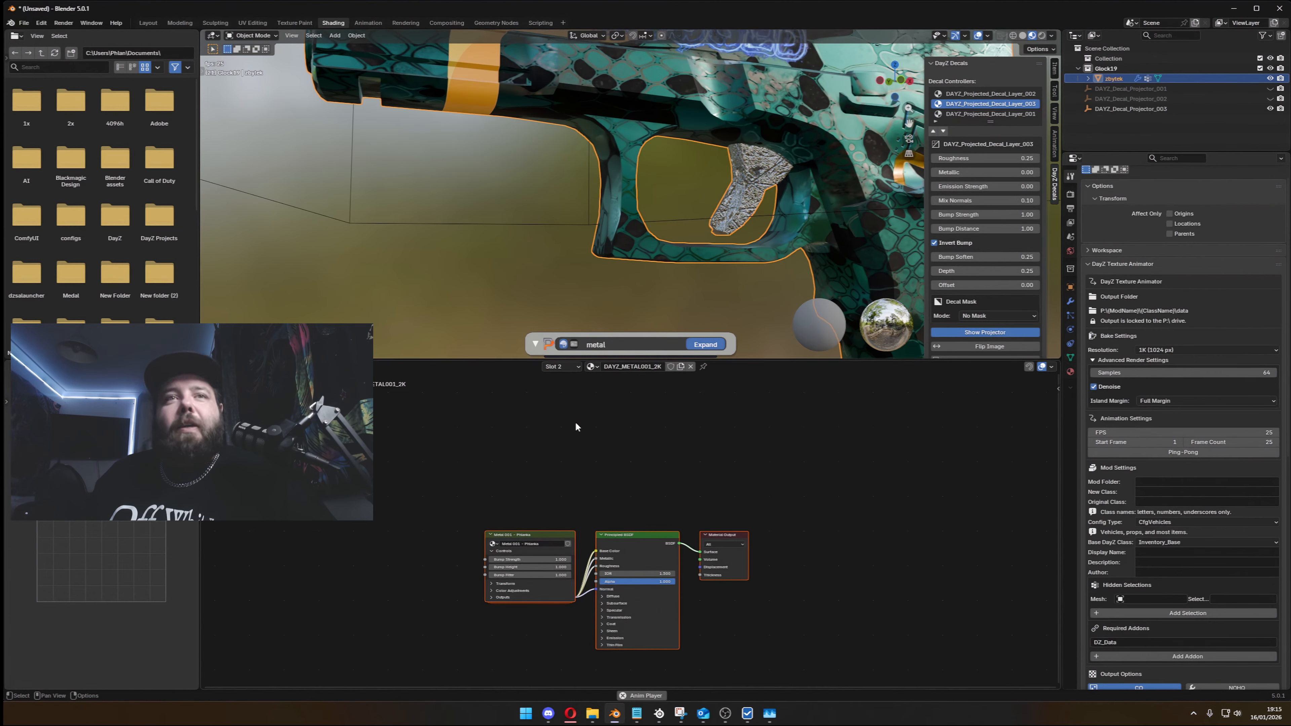
- Set the Metal 001 node's Bump Height to 0.08, Scale to 4.4 and Bump Strength to 0.39
{"action": "left_click", "coordinate": [516, 533]}
{"action": "scroll", "coordinate": [570, 468], "scroll_direction": "up", "scroll_amount": 2}
{"action": "scroll", "coordinate": [761, 145], "scroll_direction": "up", "scroll_amount": 1}
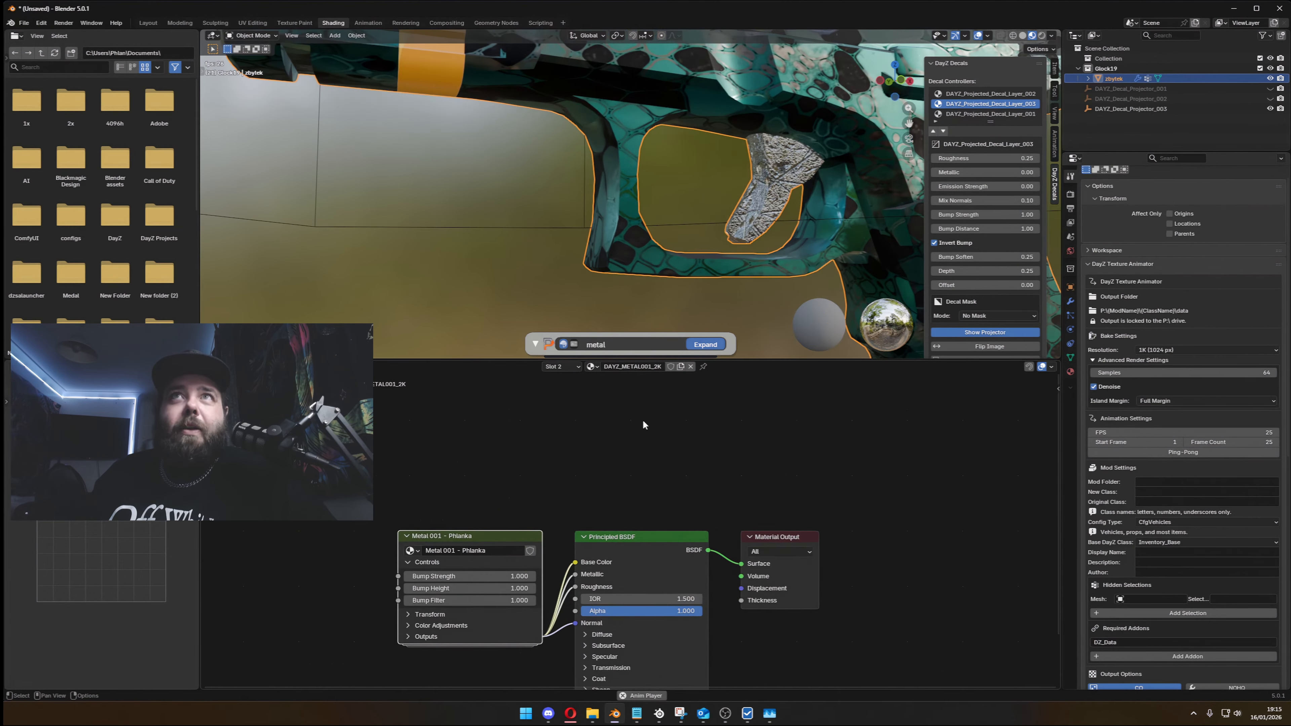
{"action": "middle_click_drag", "start_coordinate": [635, 480], "coordinate": [721, 372]}
{"action": "left_click_drag", "start_coordinate": [559, 480], "coordinate": [585, 519]}
{"action": "left_click", "coordinate": [495, 506]}
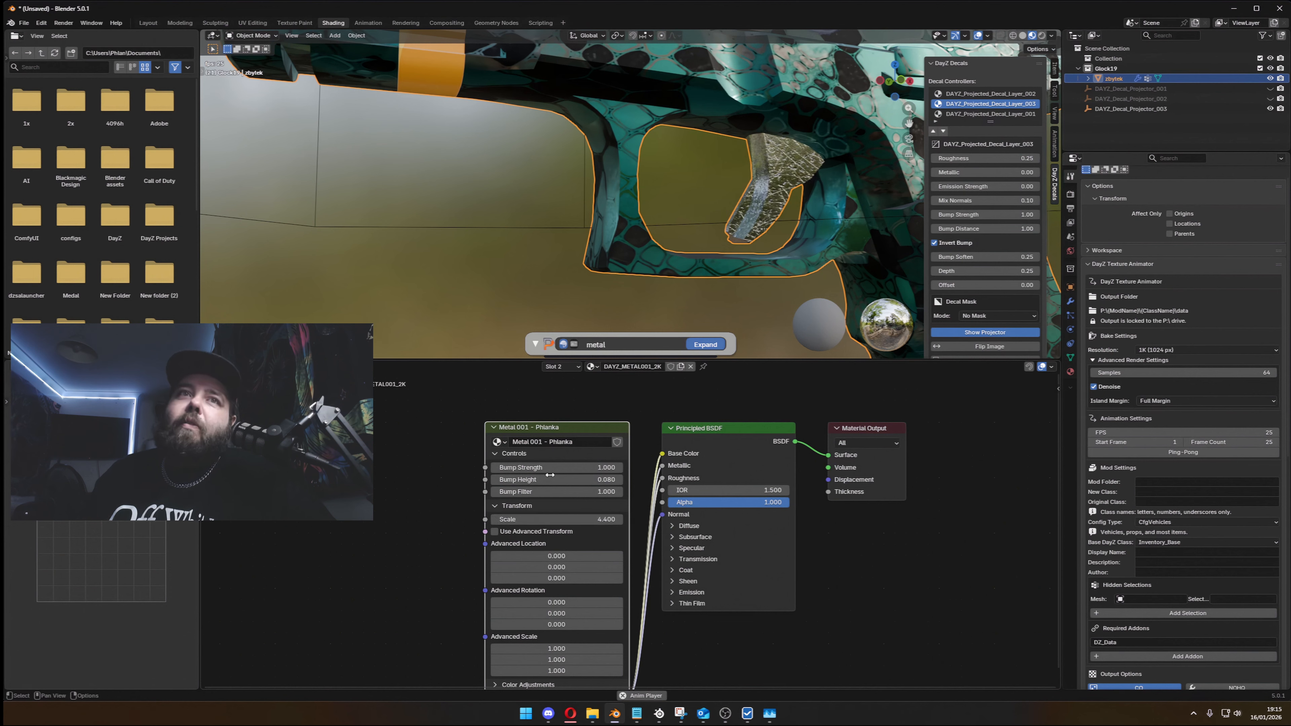
{"action": "mouse_move", "coordinate": [549, 472]}
{"action": "left_mouse_down"}
{"action": "mouse_move", "coordinate": [501, 467]}
{"action": "mouse_move", "coordinate": [539, 468]}
{"action": "left_mouse_up"}
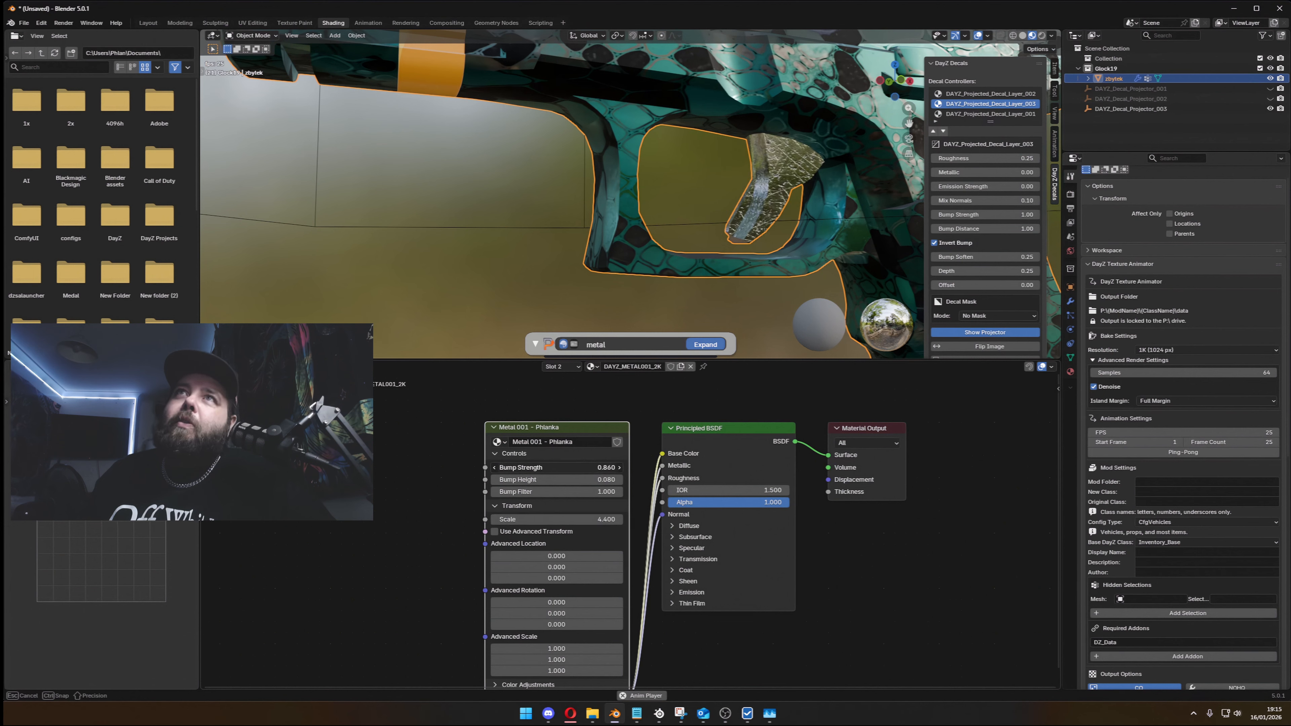
{"action": "scroll", "coordinate": [544, 203], "scroll_direction": "down", "scroll_amount": 6}
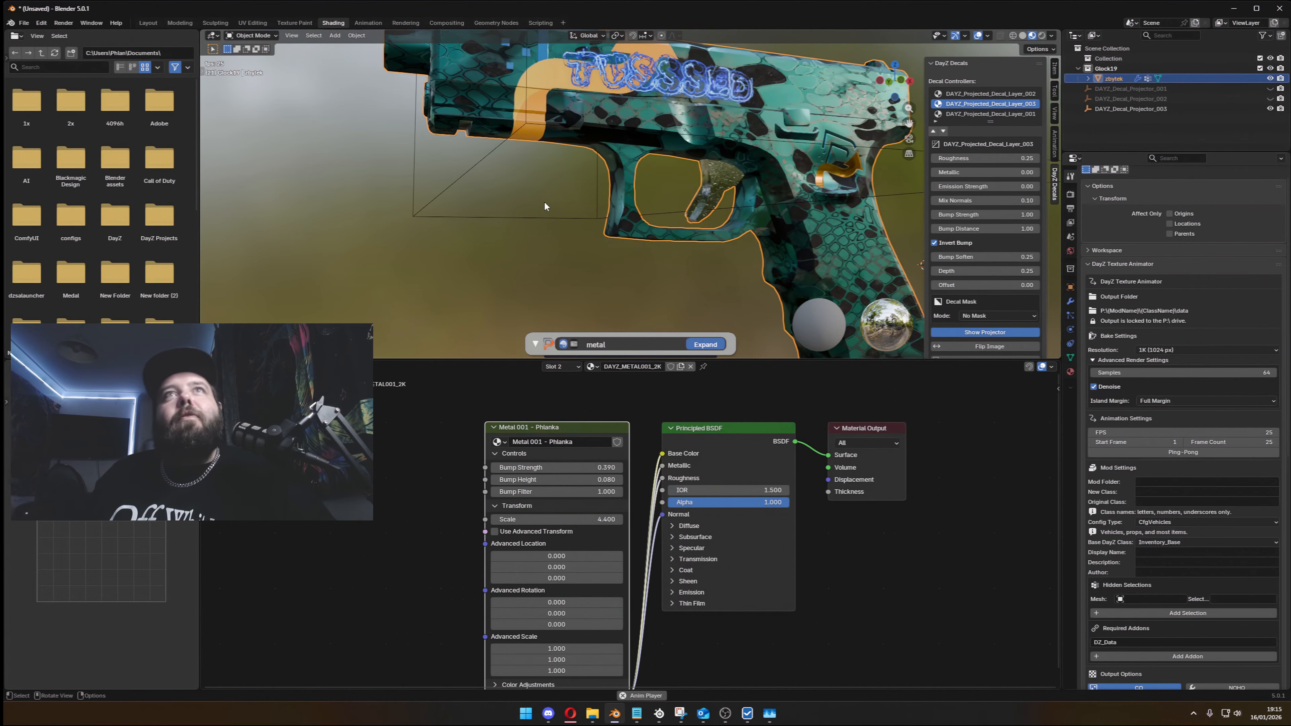
- Deselect the pistol and disconnect the Metal 001 node from the Principled BSDF's Base Color input
{"action": "left_click", "coordinate": [561, 263]}
{"action": "middle_click_drag", "start_coordinate": [561, 263], "coordinate": [676, 248]}
{"action": "scroll", "coordinate": [678, 264], "scroll_direction": "up", "scroll_amount": 5}
{"action": "left_click_drag", "start_coordinate": [714, 429], "coordinate": [733, 431]}
{"action": "right_click_drag", "start_coordinate": [675, 456], "coordinate": [683, 464], "text": "ctrl"}
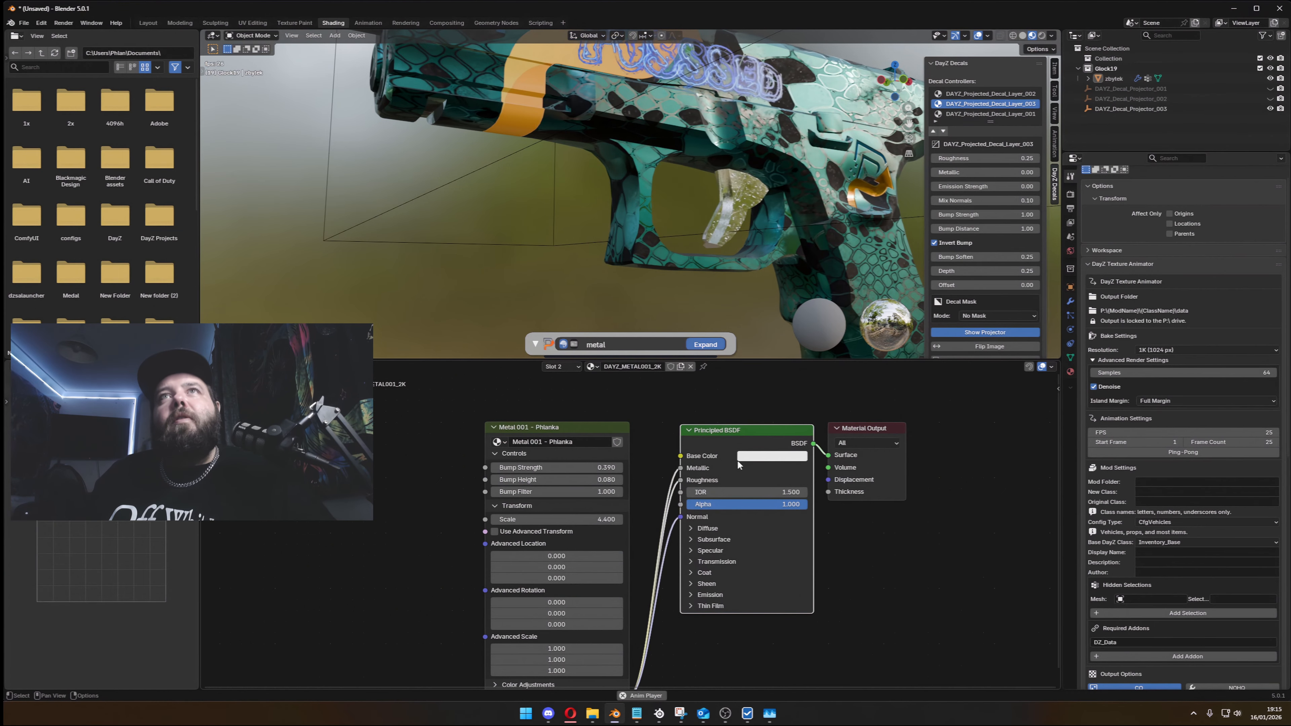
- Set the Principled BSDF's Base Color to the orange sampled from the curved band on the pistol's slide
{"action": "left_click", "coordinate": [758, 457]}
{"action": "mouse_move", "coordinate": [840, 299]}
{"action": "left_mouse_down"}
{"action": "mouse_move", "coordinate": [839, 348]}
{"action": "mouse_move", "coordinate": [838, 317]}
{"action": "left_mouse_up"}
{"action": "middle_click_drag", "start_coordinate": [675, 203], "coordinate": [712, 265]}
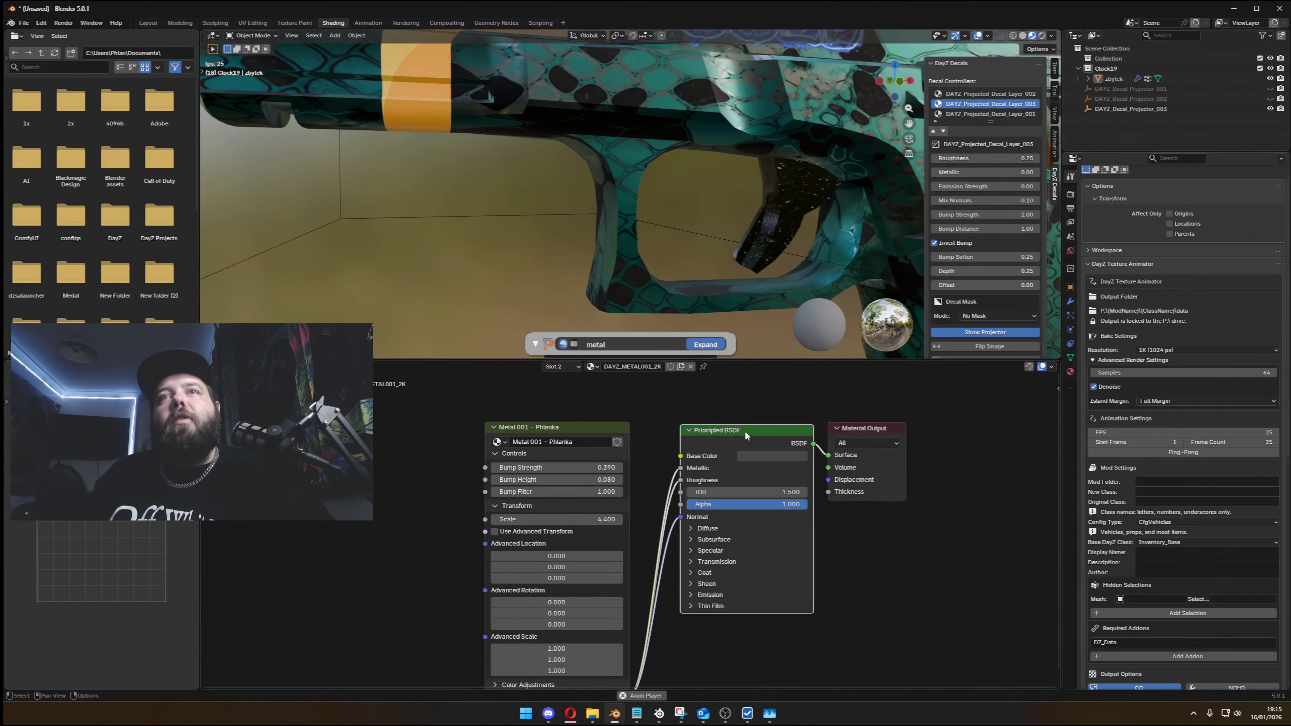
{"action": "left_click", "coordinate": [757, 456]}
{"action": "mouse_move", "coordinate": [771, 307]}
{"action": "left_mouse_down"}
{"action": "mouse_move", "coordinate": [747, 285]}
{"action": "mouse_move", "coordinate": [774, 288]}
{"action": "left_mouse_up"}
{"action": "mouse_move", "coordinate": [837, 325]}
{"action": "left_mouse_down"}
{"action": "mouse_move", "coordinate": [828, 282]}
{"action": "mouse_move", "coordinate": [768, 339]}
{"action": "left_mouse_up"}
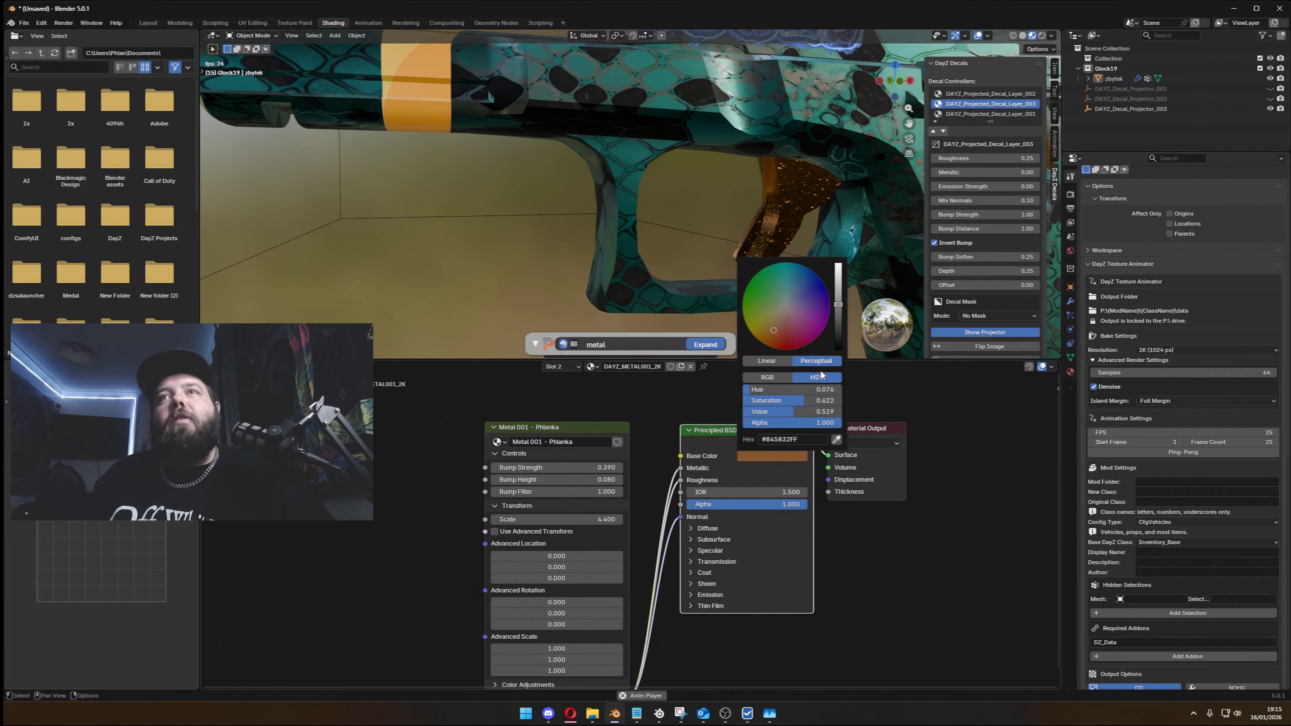
{"action": "left_click", "coordinate": [835, 440]}
{"action": "left_click", "coordinate": [427, 72]}
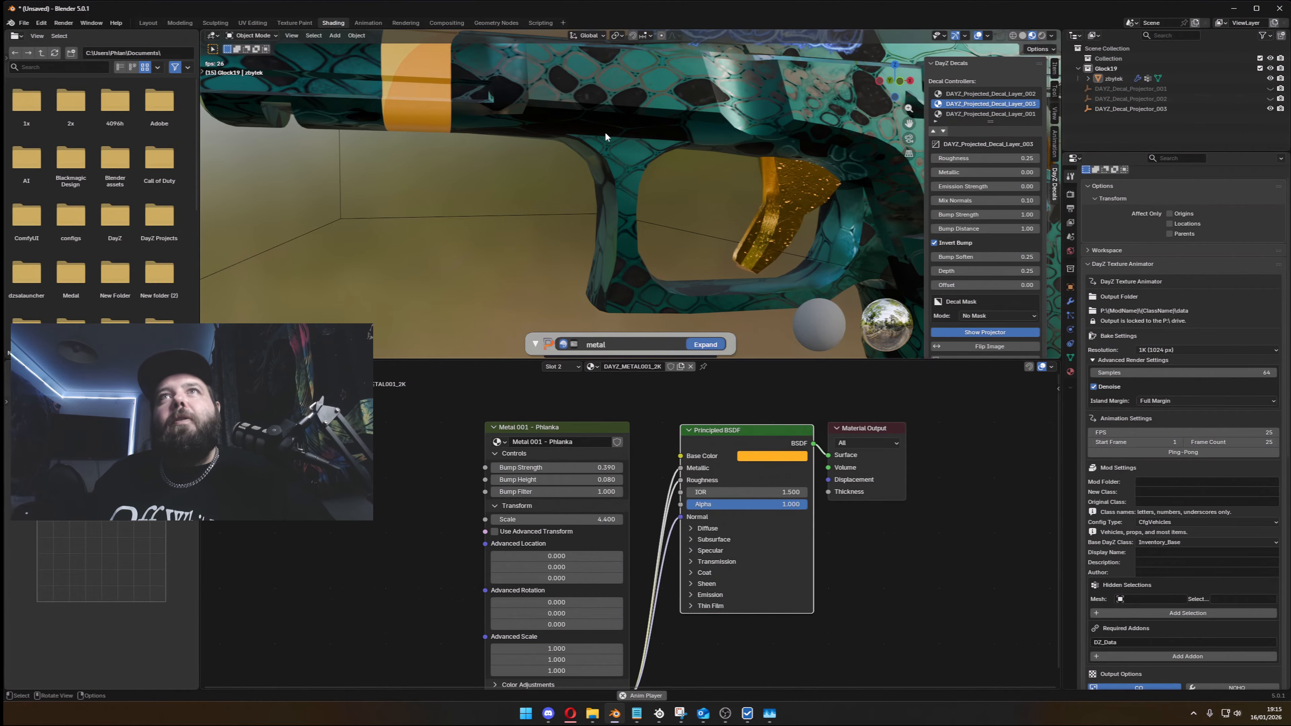
{"action": "scroll", "coordinate": [709, 196], "scroll_direction": "down", "scroll_amount": 5}
{"action": "middle_click_drag", "start_coordinate": [692, 202], "coordinate": [673, 255]}
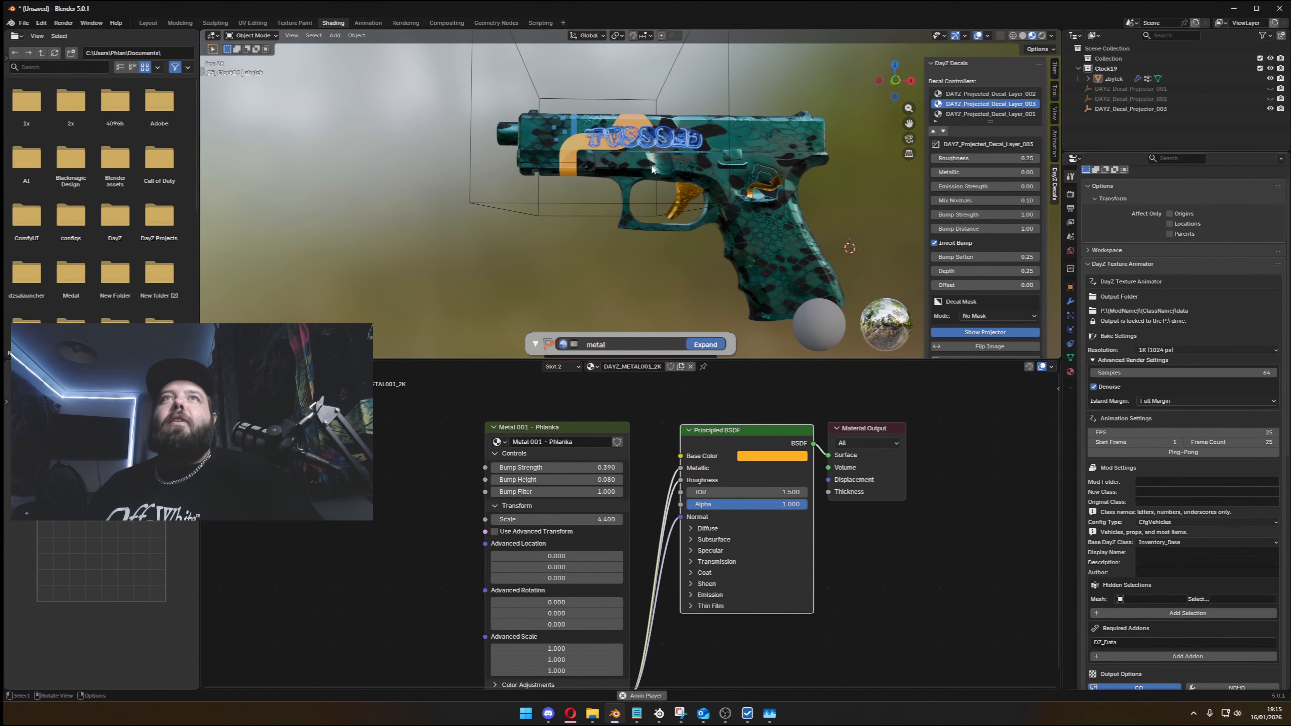
{"action": "middle_click_drag", "start_coordinate": [775, 265], "coordinate": [727, 356]}
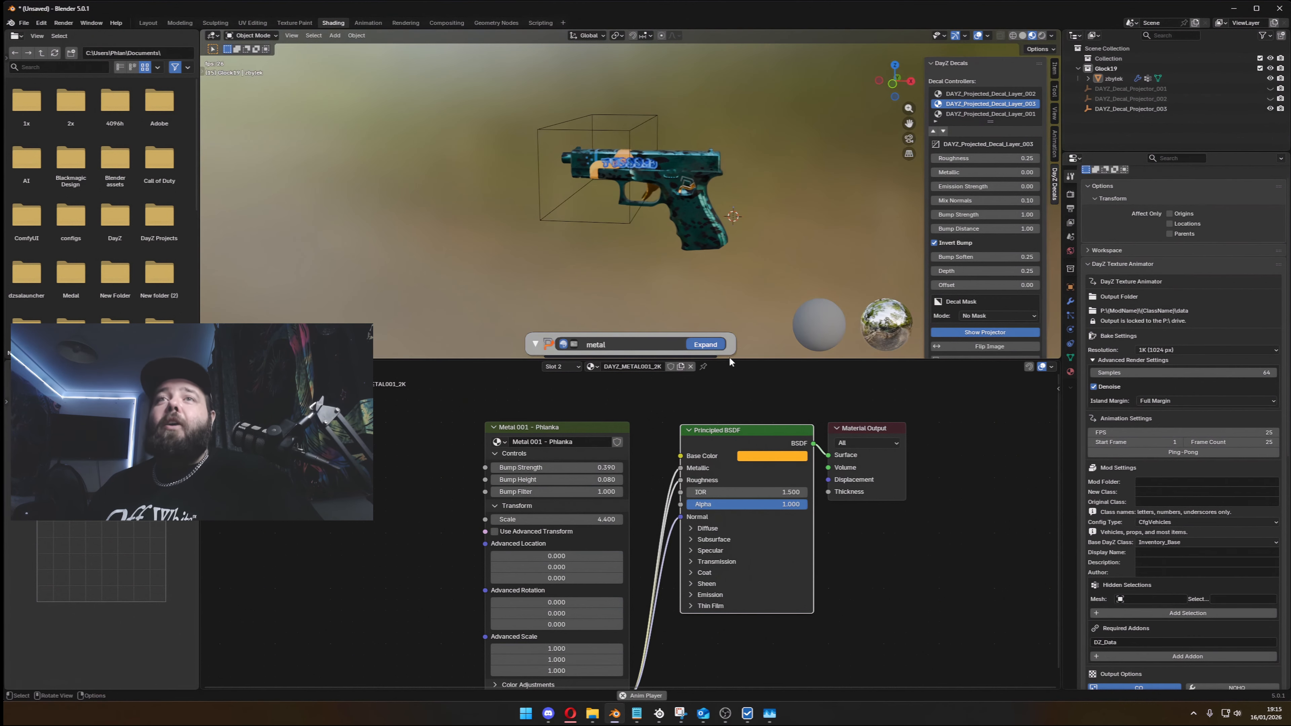
{"action": "mouse_move", "coordinate": [737, 454]}
{"action": "middle_mouse_down"}
{"action": "mouse_move", "coordinate": [765, 455]}
{"action": "mouse_move", "coordinate": [758, 445]}
{"action": "middle_mouse_up"}
{"action": "scroll", "coordinate": [649, 220], "scroll_direction": "up", "scroll_amount": 4}
{"action": "middle_click_drag", "start_coordinate": [649, 219], "coordinate": [712, 217]}
- Start choosing the DayZ Texture Baker's output folder and create a folder named tutorial on the Desktop
{"action": "left_click", "coordinate": [1102, 264]}
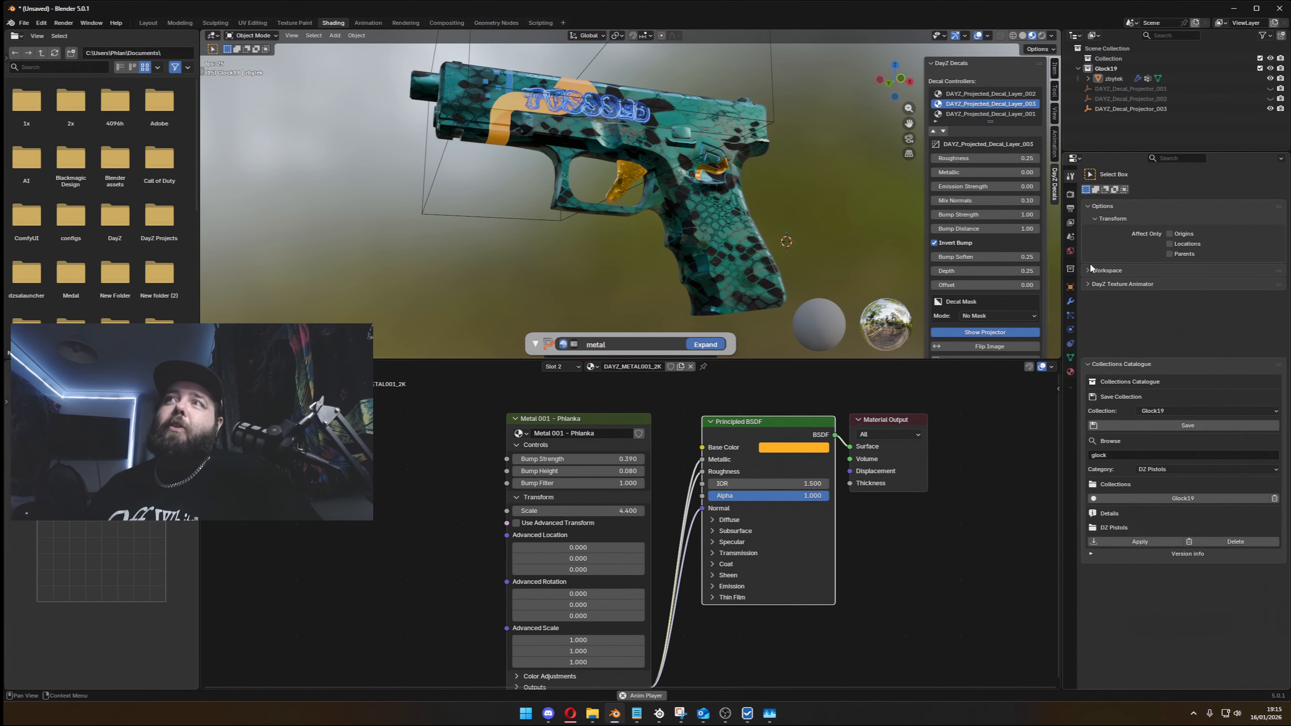
{"action": "left_click", "coordinate": [1071, 196]}
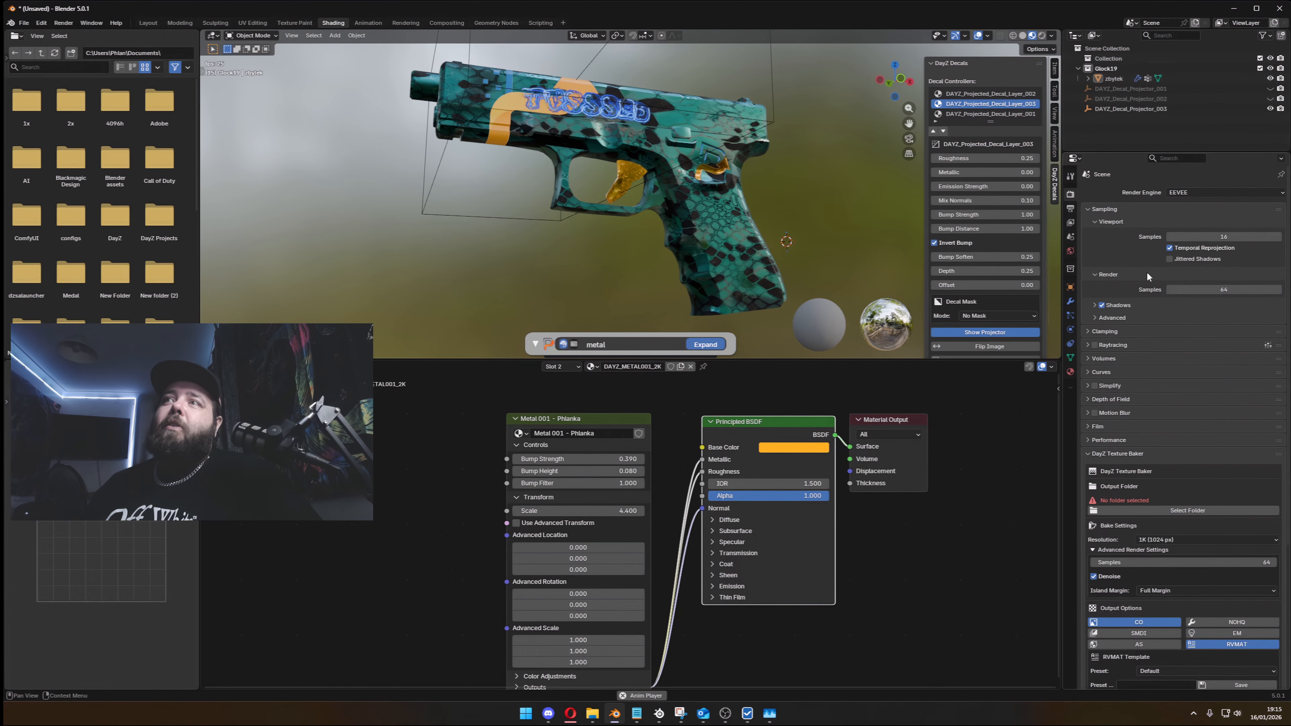
{"action": "scroll", "coordinate": [1177, 368], "scroll_direction": "down", "scroll_amount": 4}
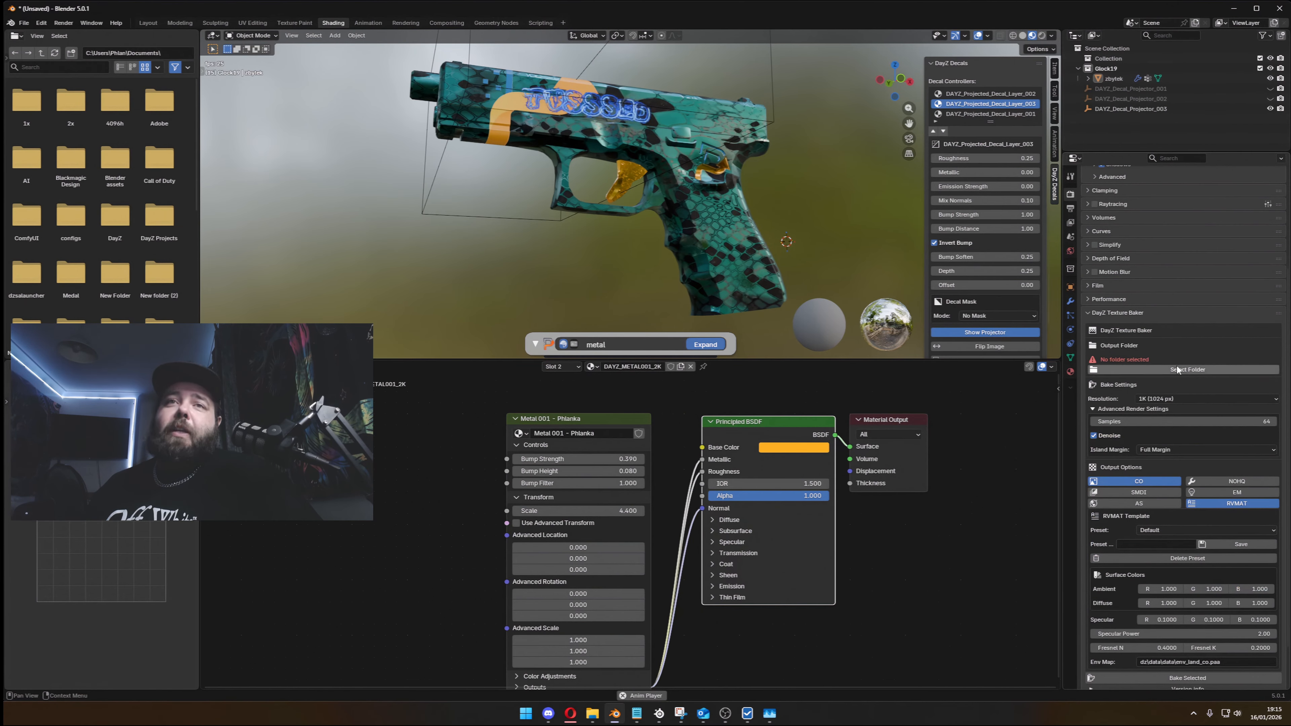
{"action": "left_click", "coordinate": [1177, 369]}
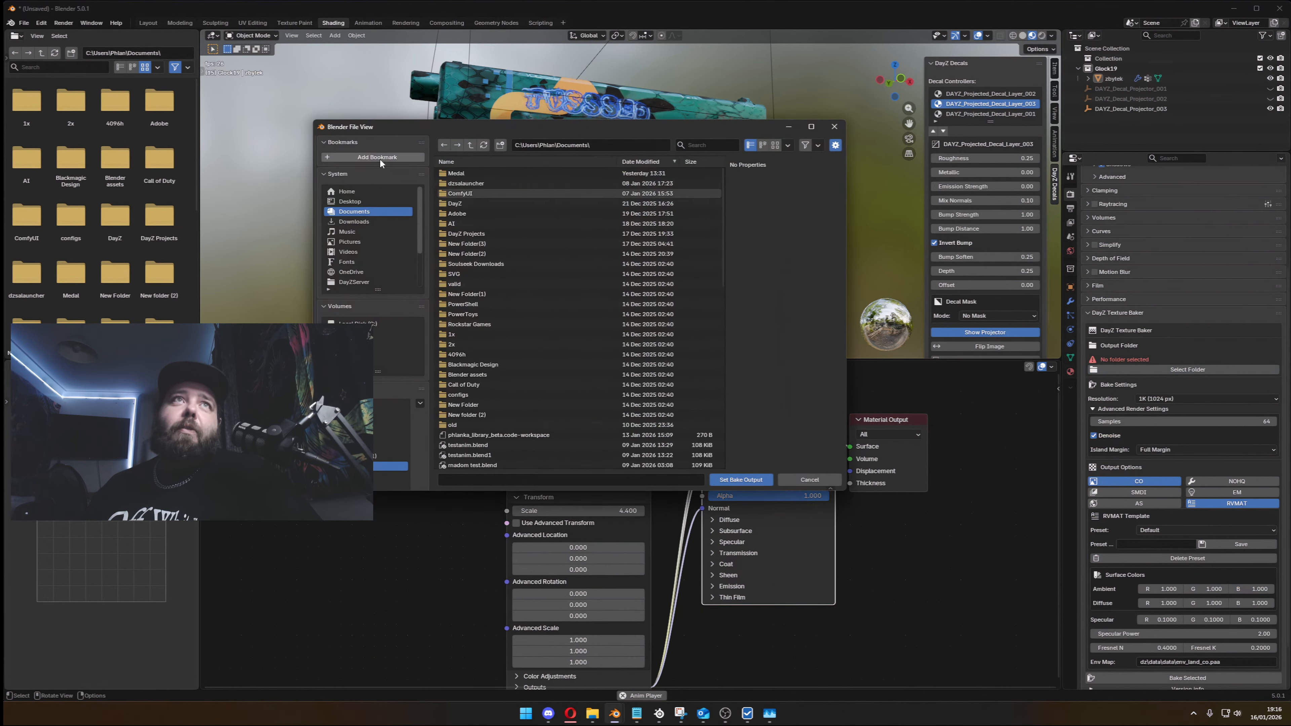
{"action": "left_click", "coordinate": [381, 202]}
{"action": "left_click", "coordinate": [499, 145]}
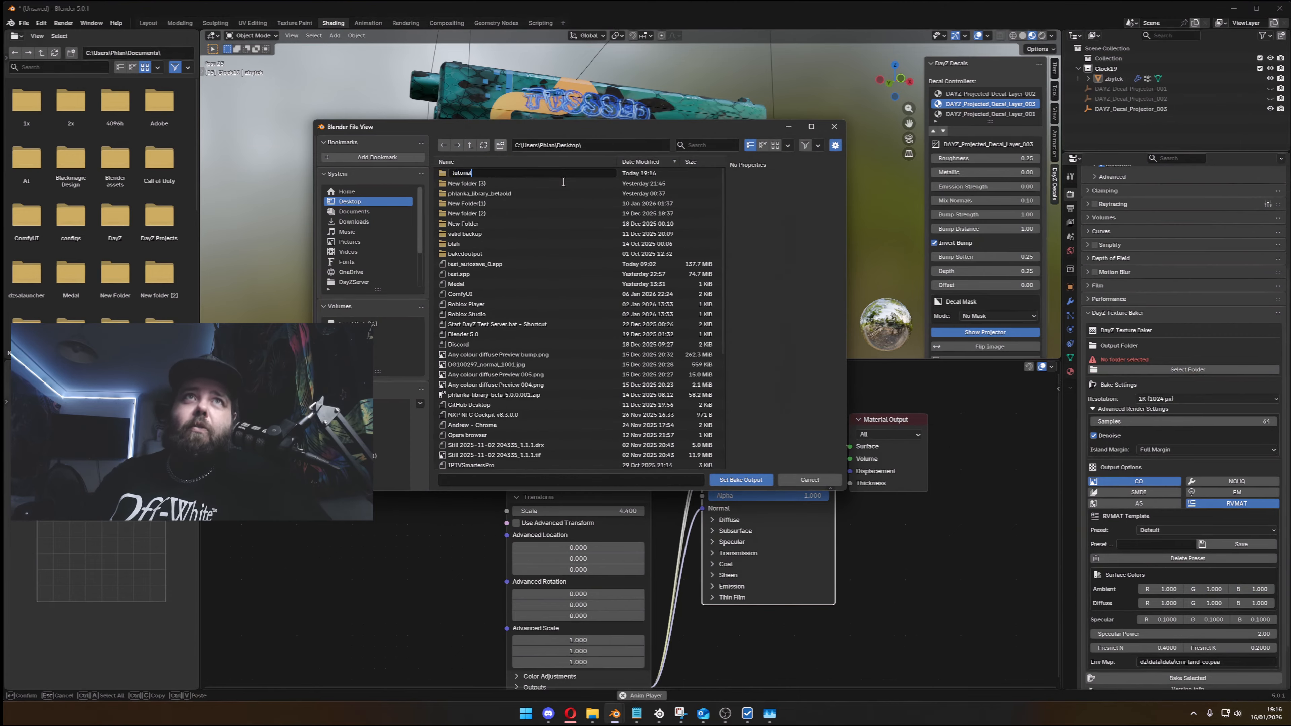
{"action": "type", "text": "tutorial"}
{"action": "key", "text": "Return"}
- Enter the tutorial folder and set it as the bake output location
{"action": "double_click", "coordinate": [559, 173]}
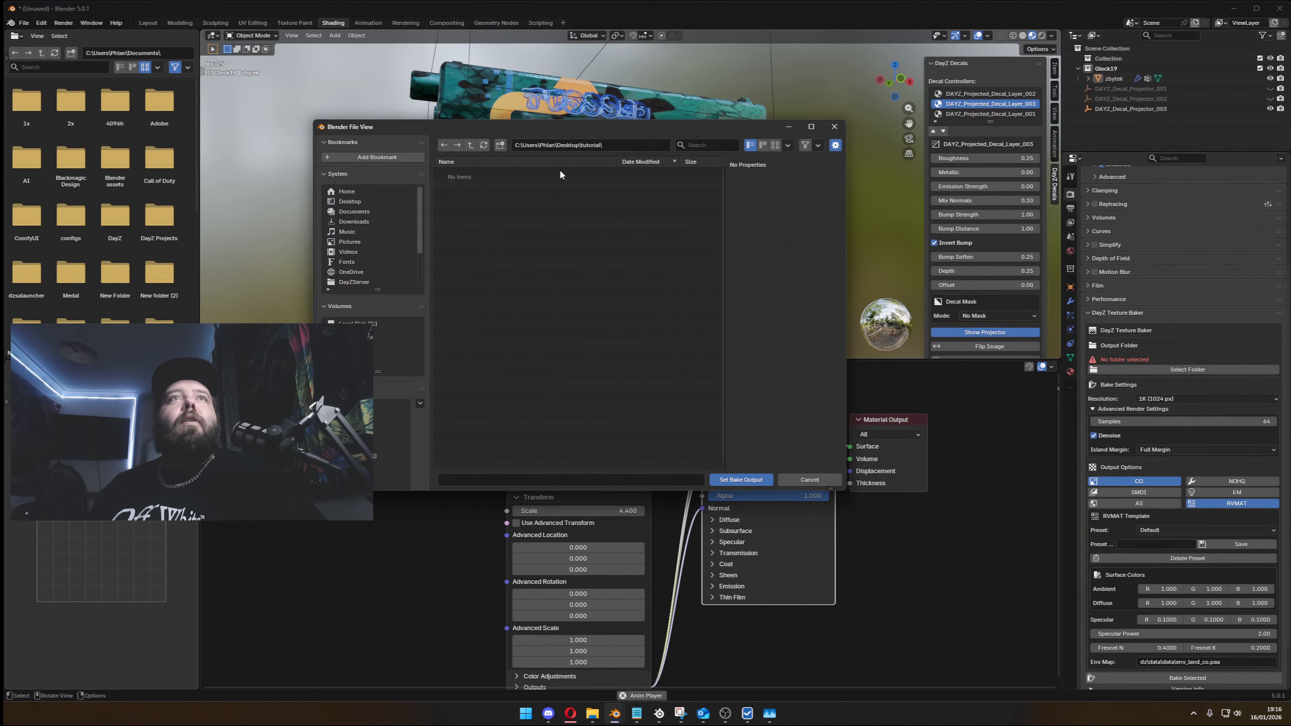
{"action": "left_click", "coordinate": [624, 145]}
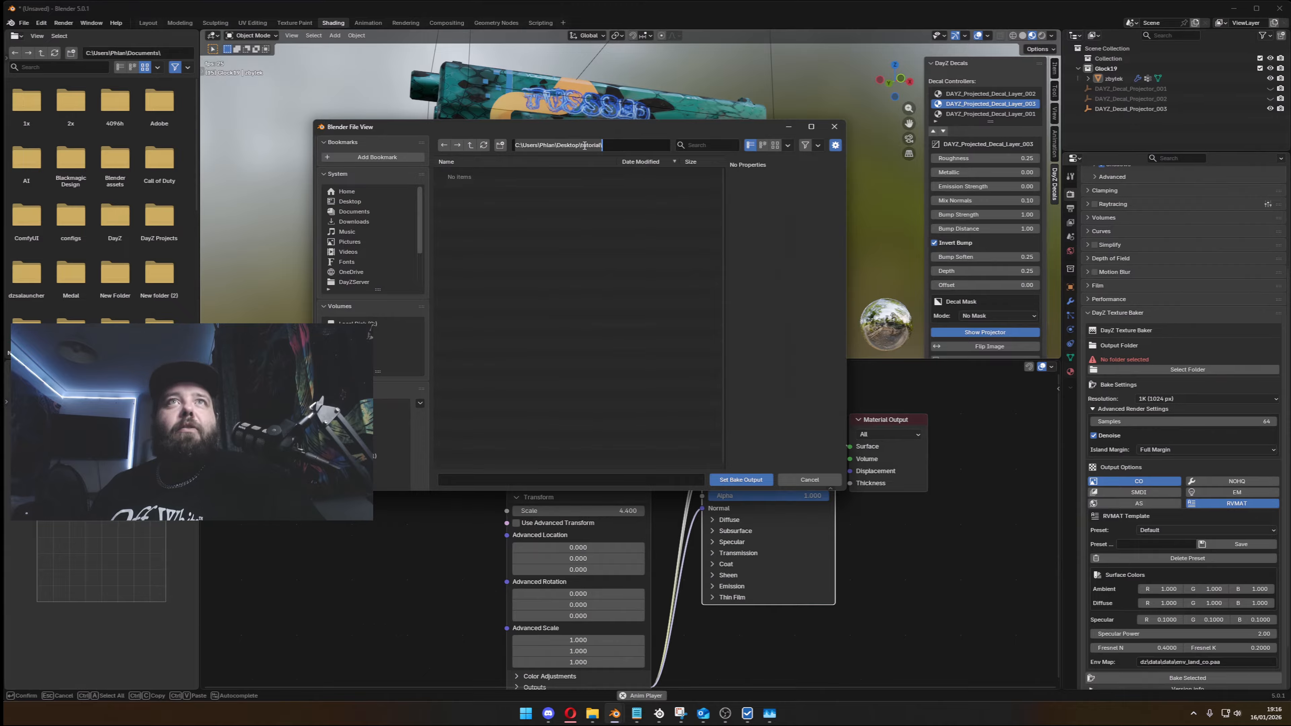
{"action": "left_click", "coordinate": [749, 479]}
{"action": "left_click", "coordinate": [749, 479]}
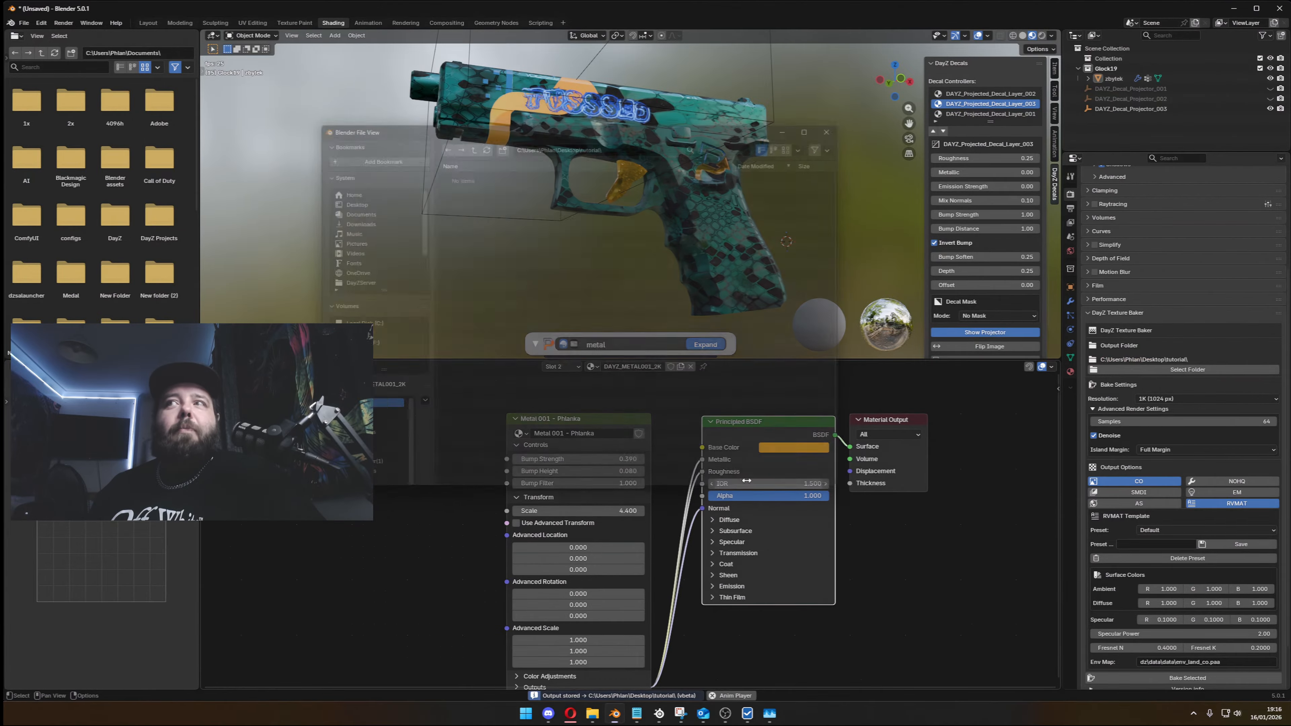
- Set the scene's render engine to Cycles with GPU Compute as the device
{"action": "left_click", "coordinate": [1171, 401]}
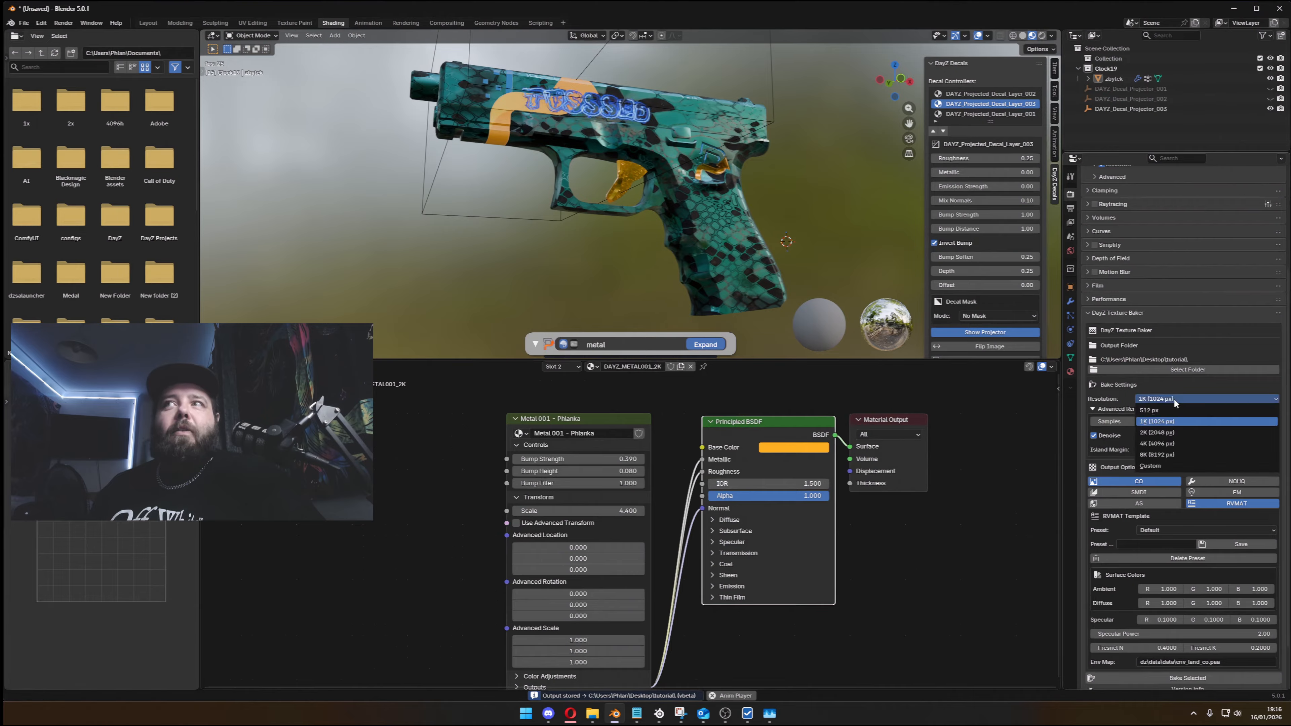
{"action": "left_click", "coordinate": [1174, 398]}
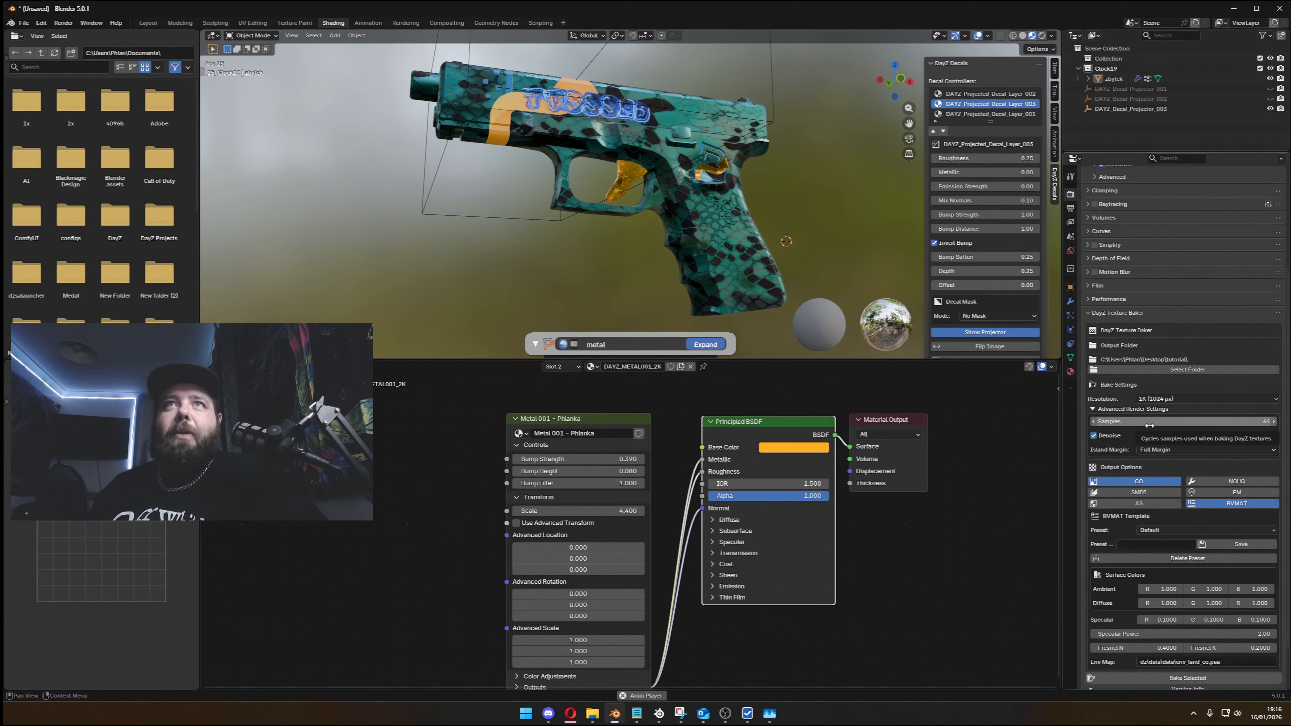
{"action": "scroll", "coordinate": [1169, 341], "scroll_direction": "up", "scroll_amount": 5}
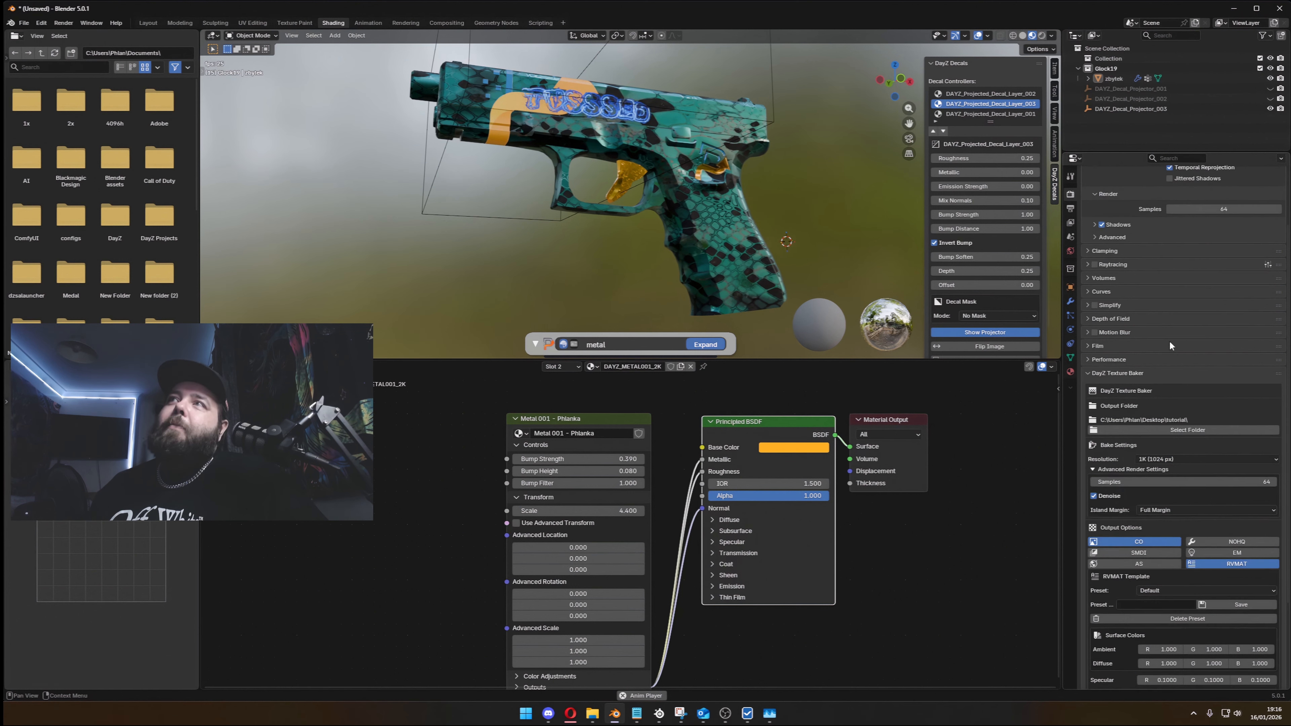
{"action": "left_click", "coordinate": [1204, 194]}
{"action": "left_click", "coordinate": [1190, 225]}
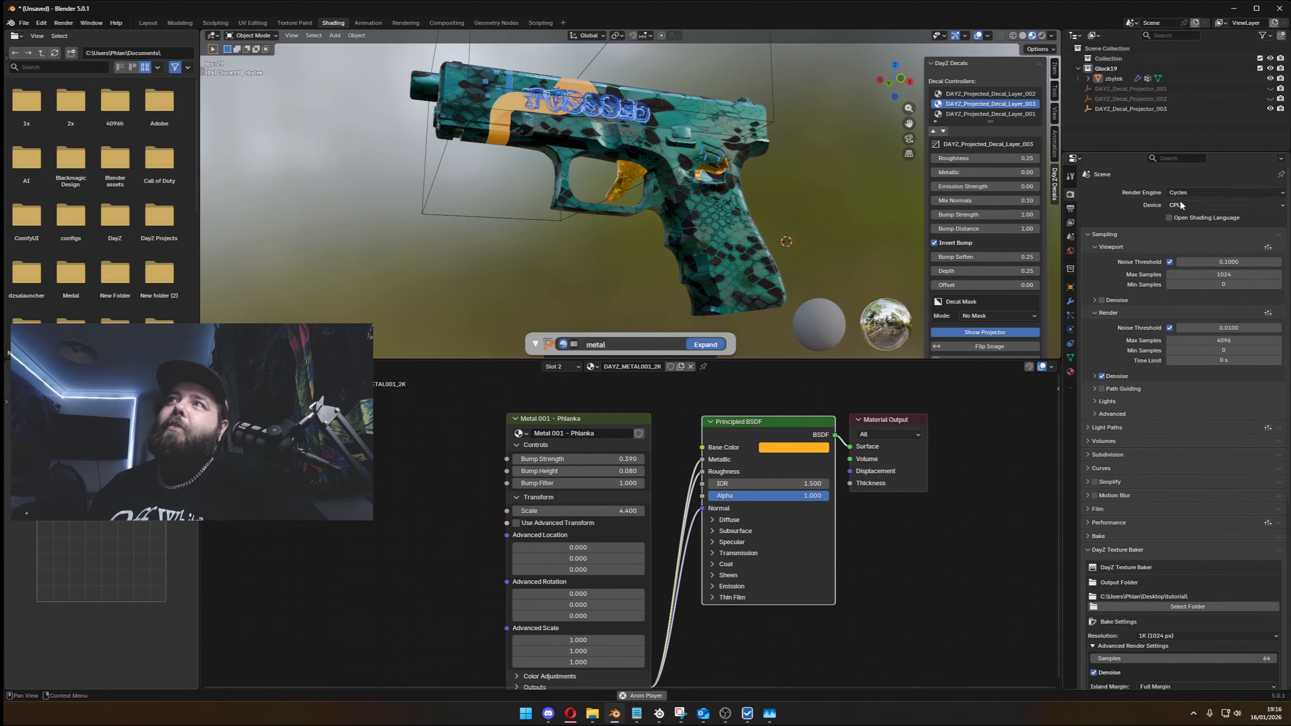
{"action": "left_click", "coordinate": [1186, 203]}
{"action": "left_click", "coordinate": [1183, 218]}
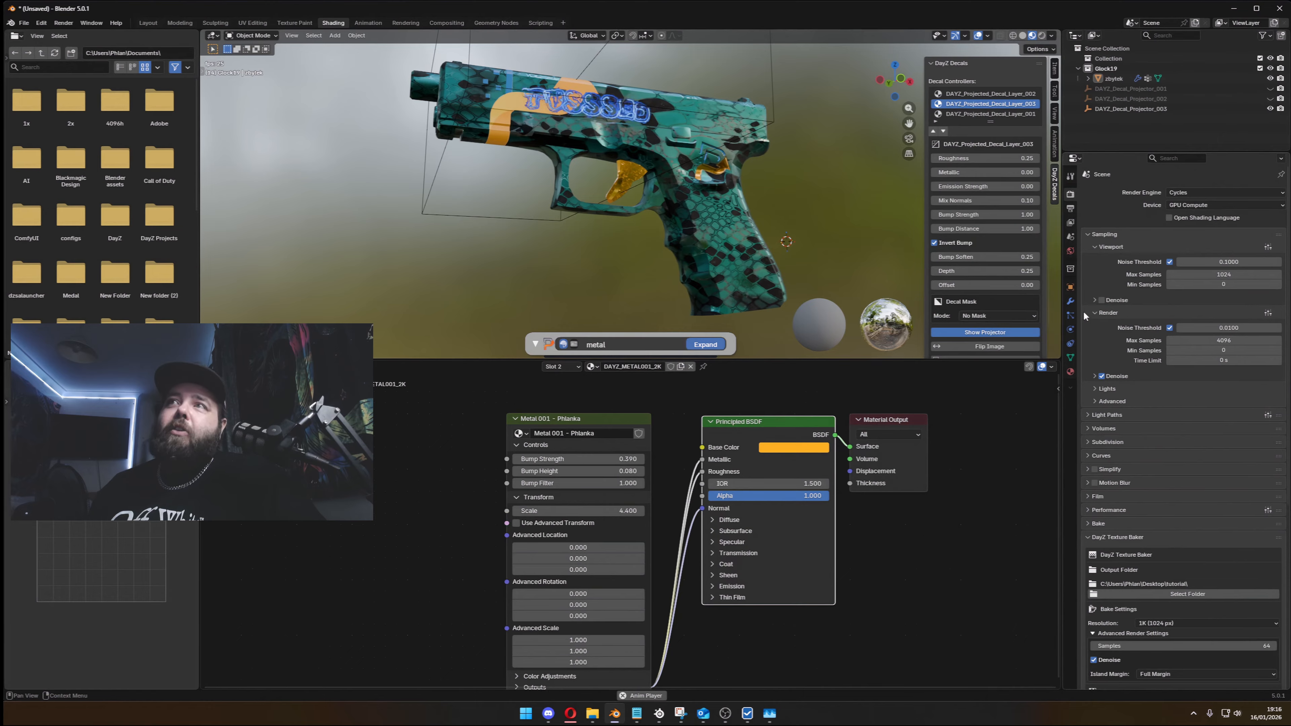
- Enable the NOHQ, SMDI, EM and AS maps in the DayZ Texture Baker's output options
{"action": "left_click", "coordinate": [1069, 177]}
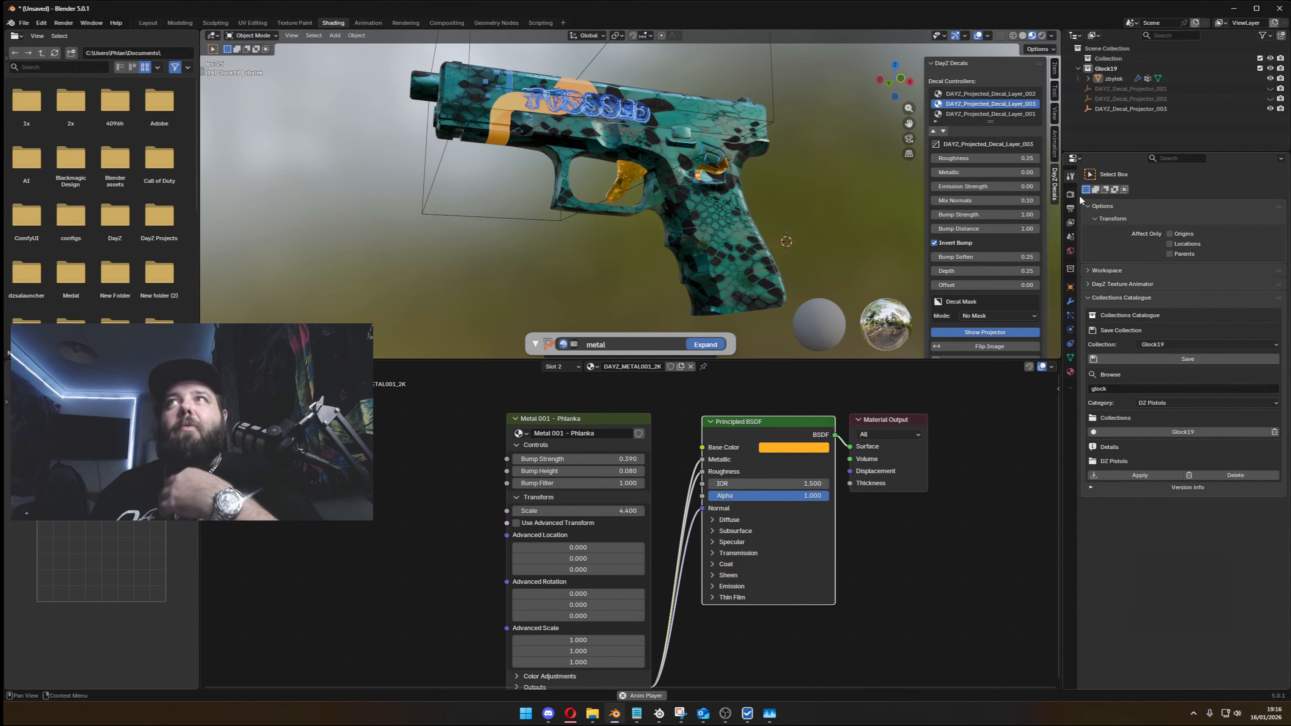
{"action": "left_click", "coordinate": [1070, 194]}
{"action": "scroll", "coordinate": [1127, 456], "scroll_direction": "down", "scroll_amount": 10}
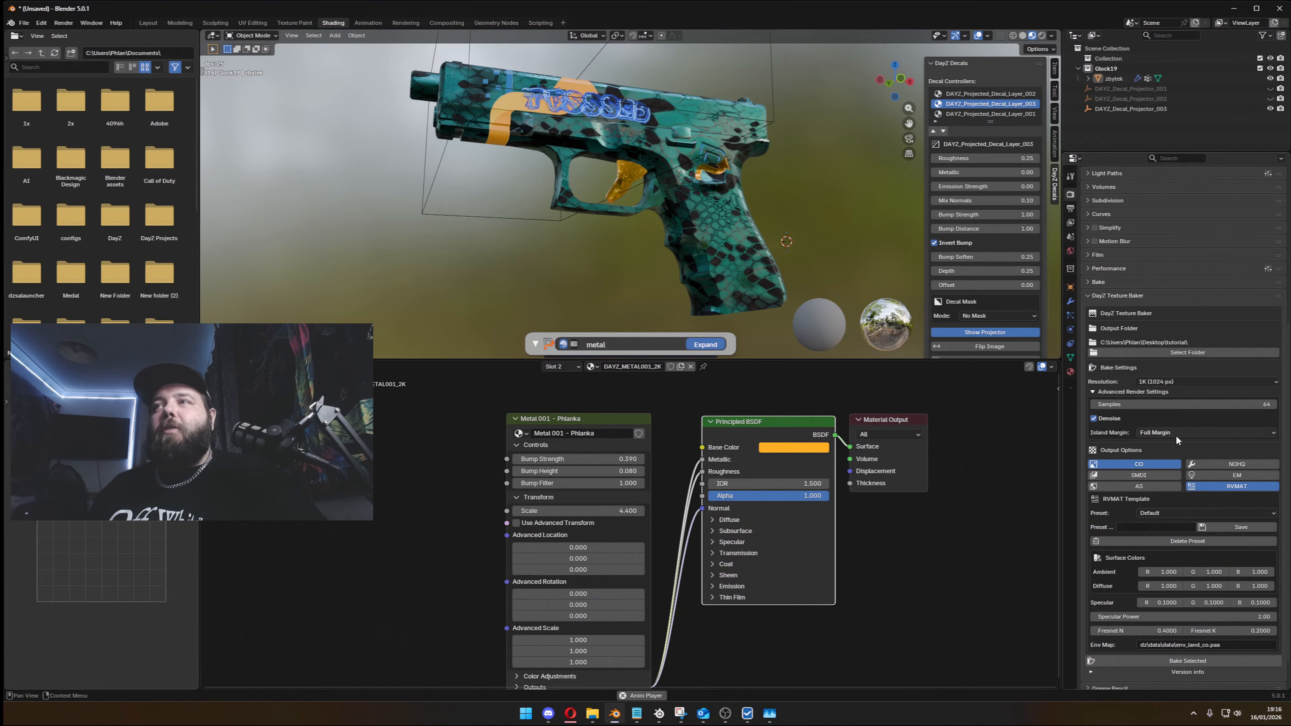
{"action": "left_click", "coordinate": [1230, 463]}
{"action": "left_click", "coordinate": [1151, 475]}
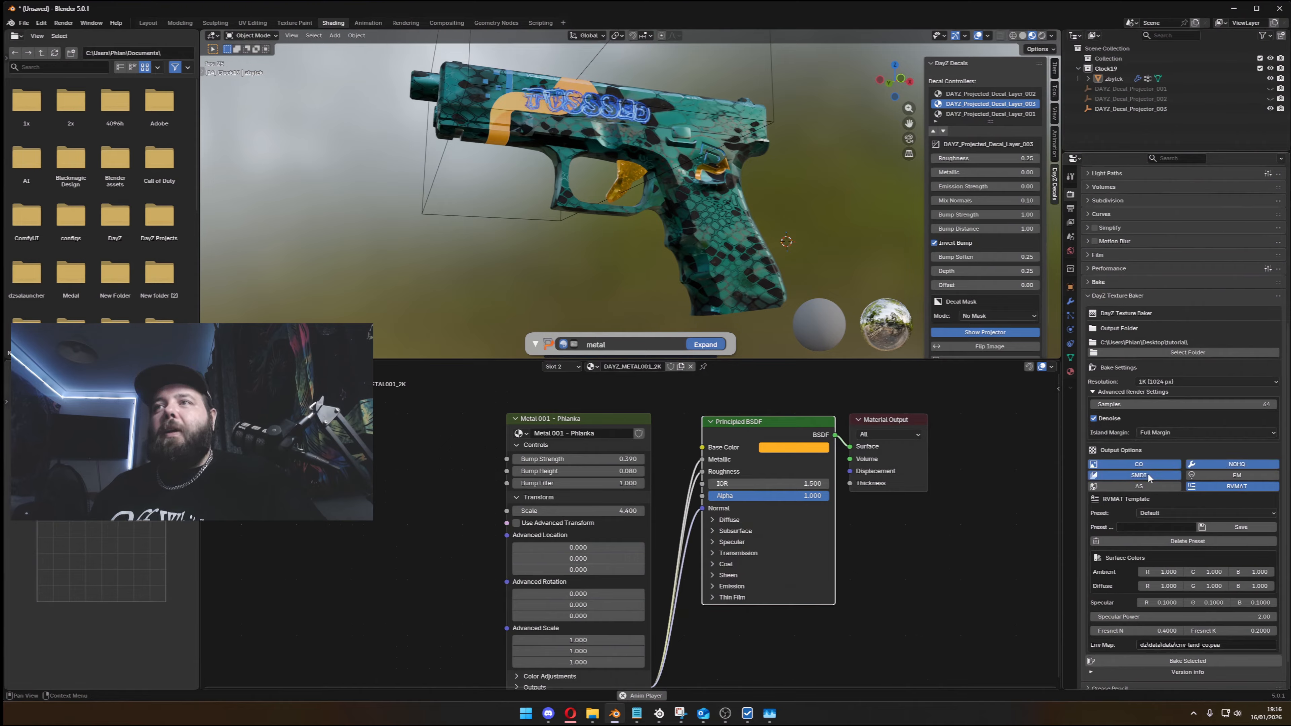
{"action": "left_click", "coordinate": [1212, 475]}
{"action": "left_click", "coordinate": [1160, 486]}
{"action": "scroll", "coordinate": [1179, 447], "scroll_direction": "down", "scroll_amount": 3}
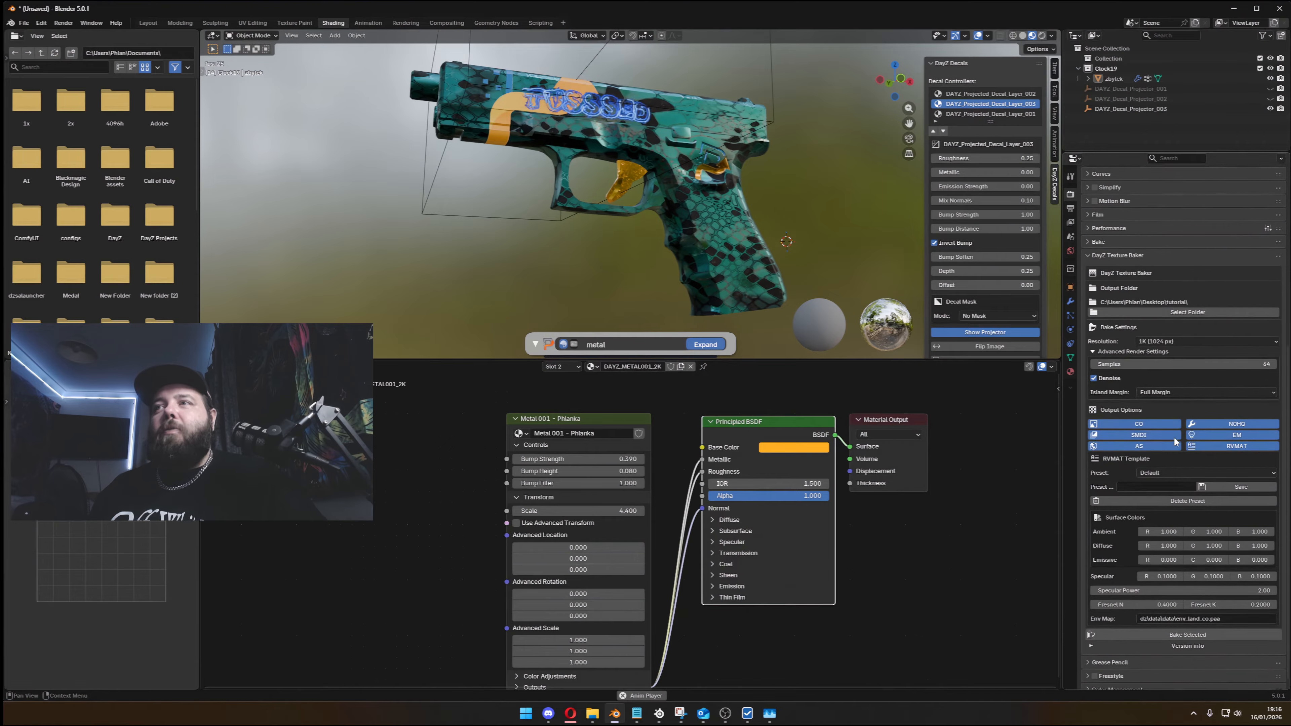
- Apply the Car Paint preset to the baker's RVMAT template
{"action": "left_click", "coordinate": [1164, 524]}
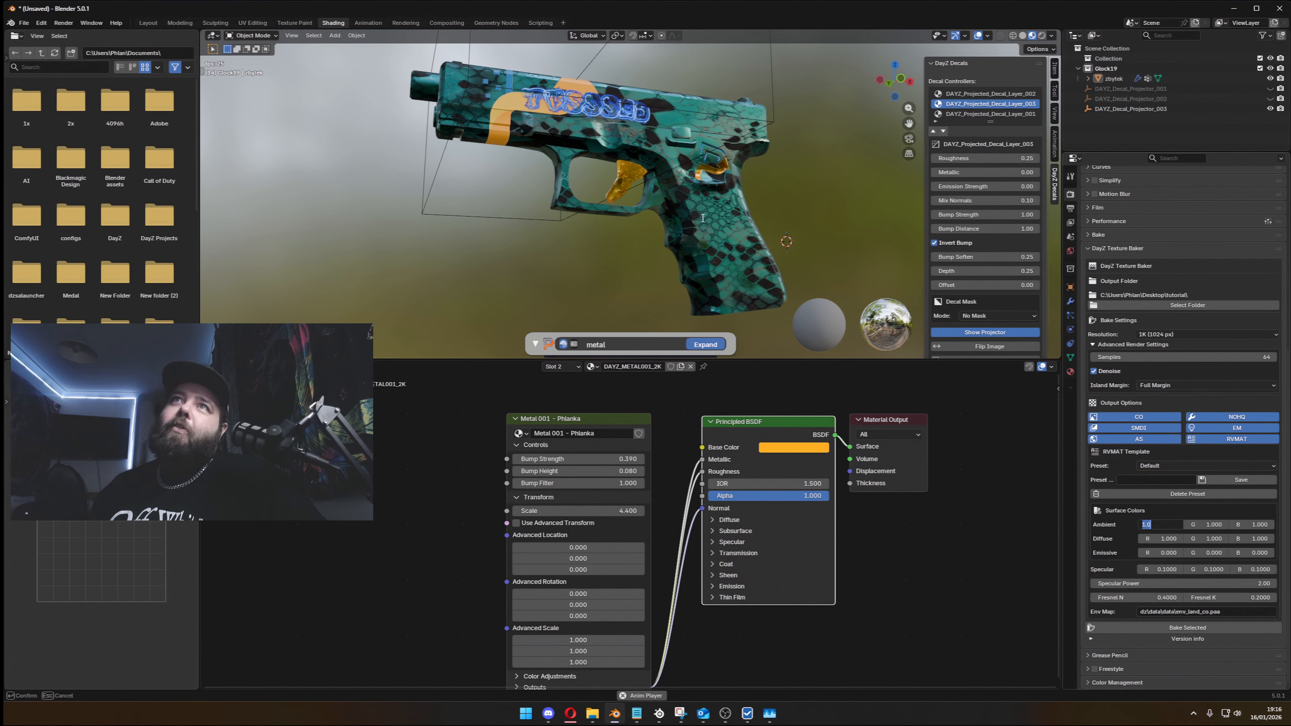
{"action": "left_click", "coordinate": [1219, 464]}
{"action": "left_click", "coordinate": [1195, 464]}
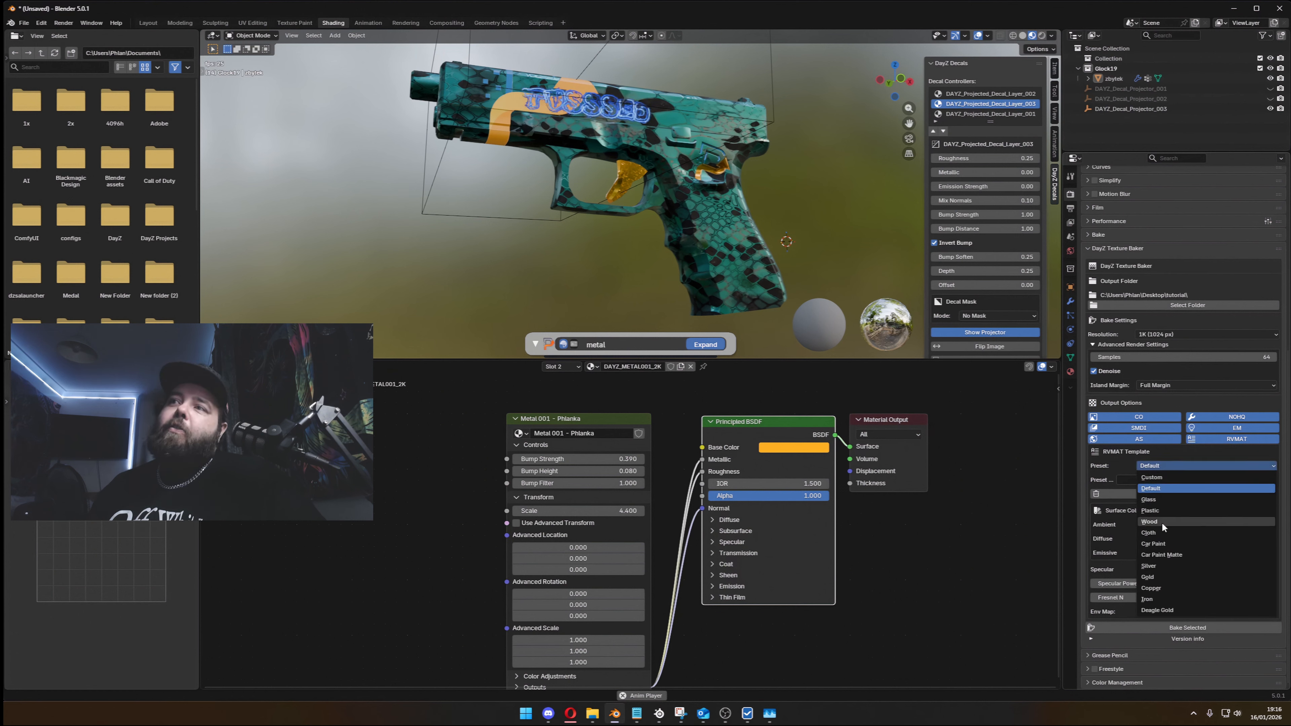
{"action": "left_click", "coordinate": [1171, 541]}
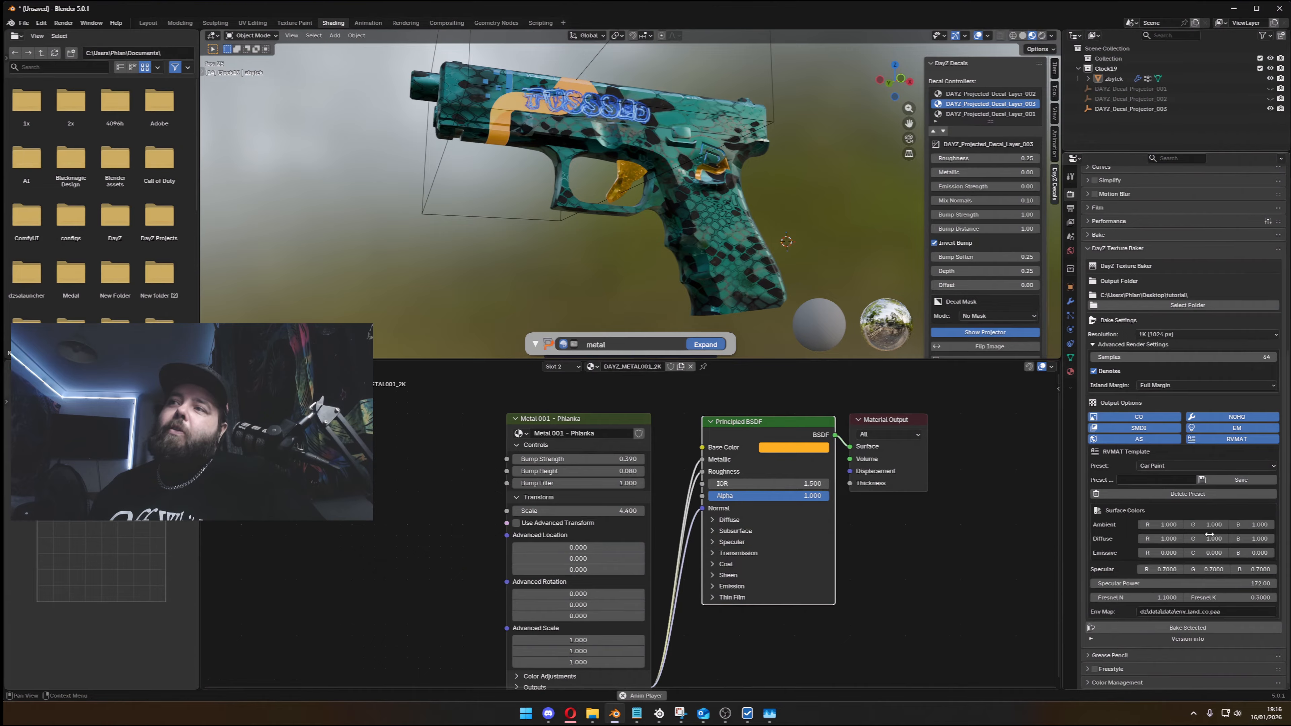
{"action": "left_click", "coordinate": [1246, 584]}
{"action": "left_click", "coordinate": [1124, 567]}
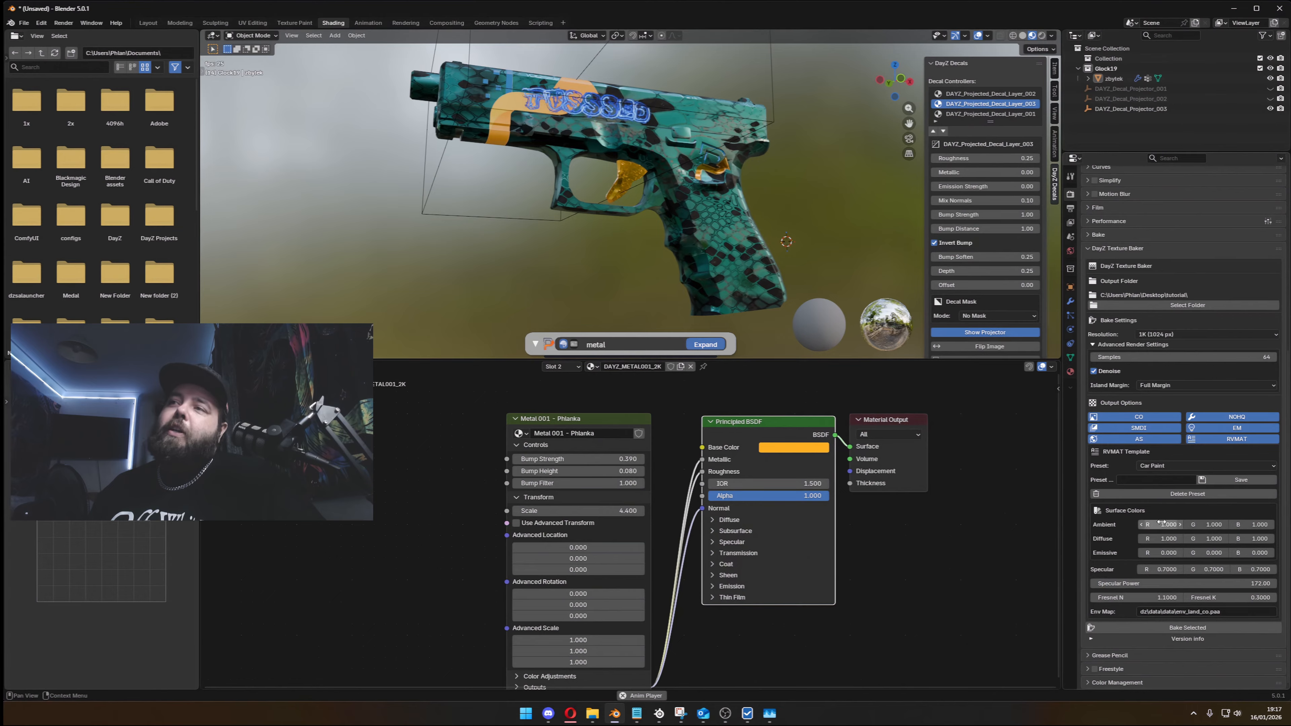
{"action": "left_click", "coordinate": [1172, 525]}
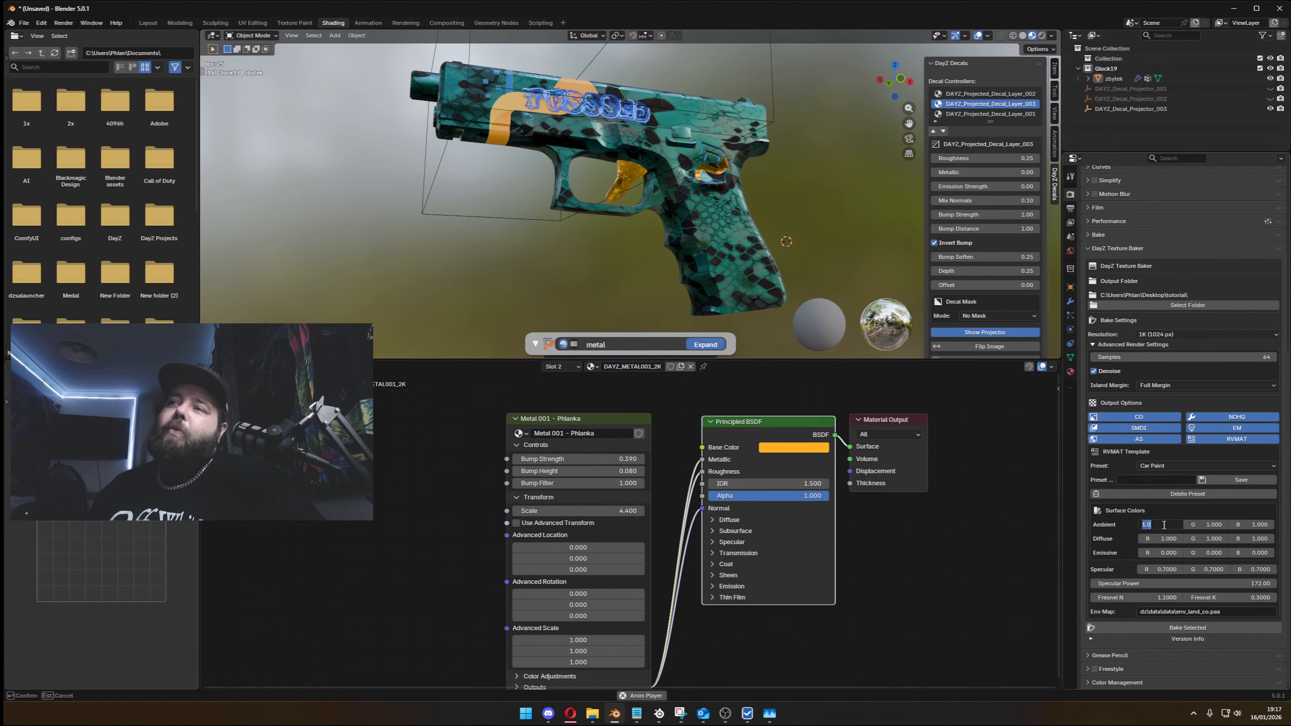
{"action": "type", "text": "0.8"}
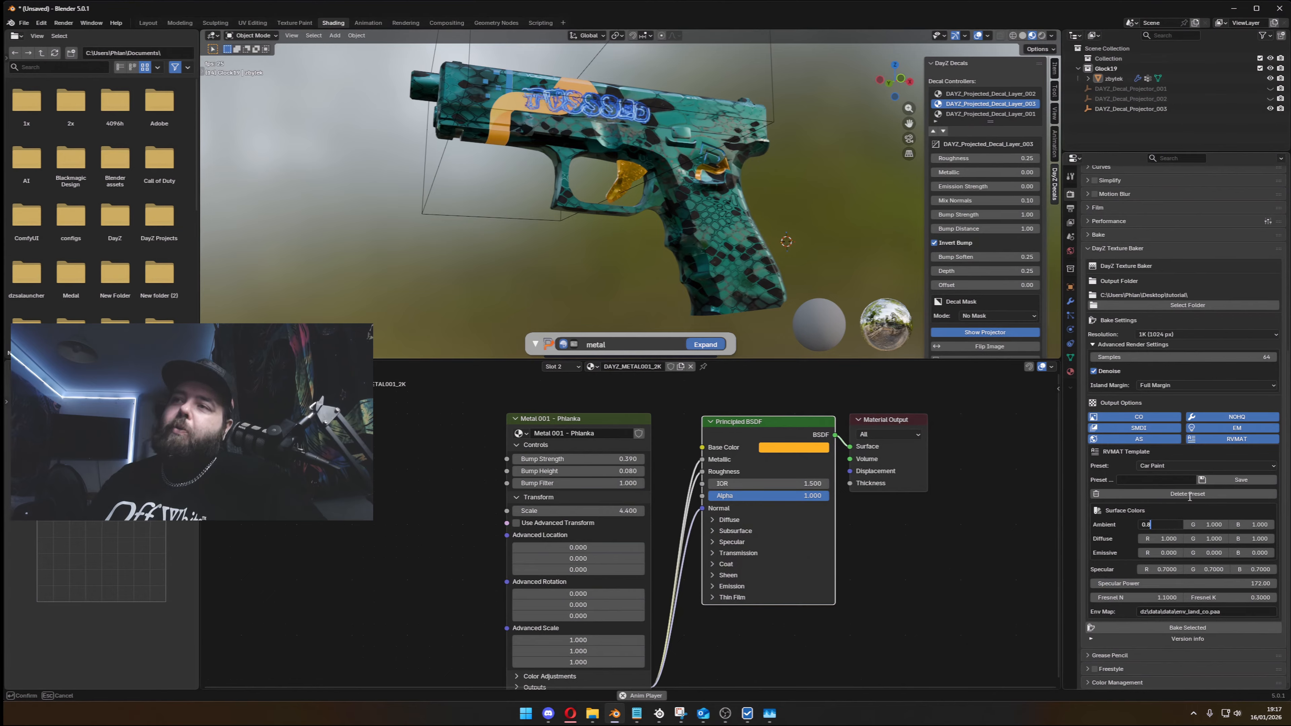
{"action": "type", "text": ".08"}
{"action": "key", "text": "Escape"}
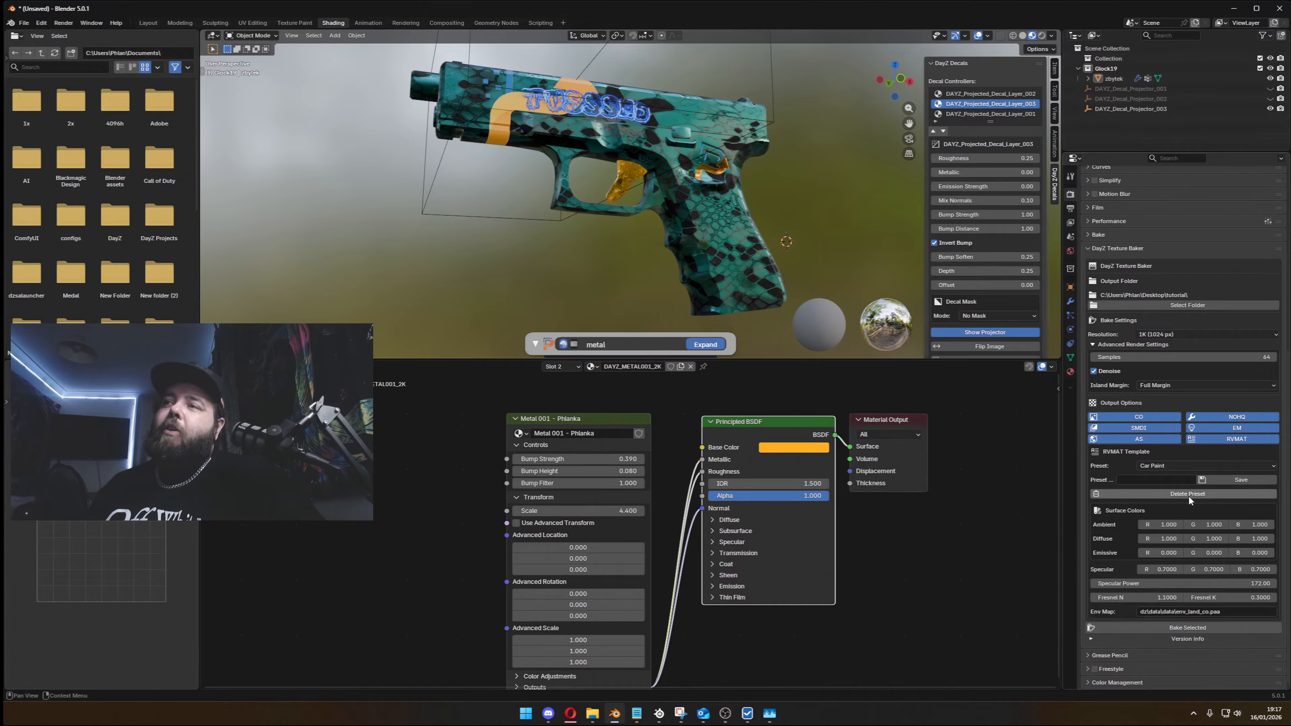
- Set the RVMAT Emissive color's R, G and B values to 1
{"action": "left_click", "coordinate": [1168, 554]}
{"action": "type", "text": "1"}
{"action": "key", "text": "Tab"}
{"action": "type", "text": "1"}
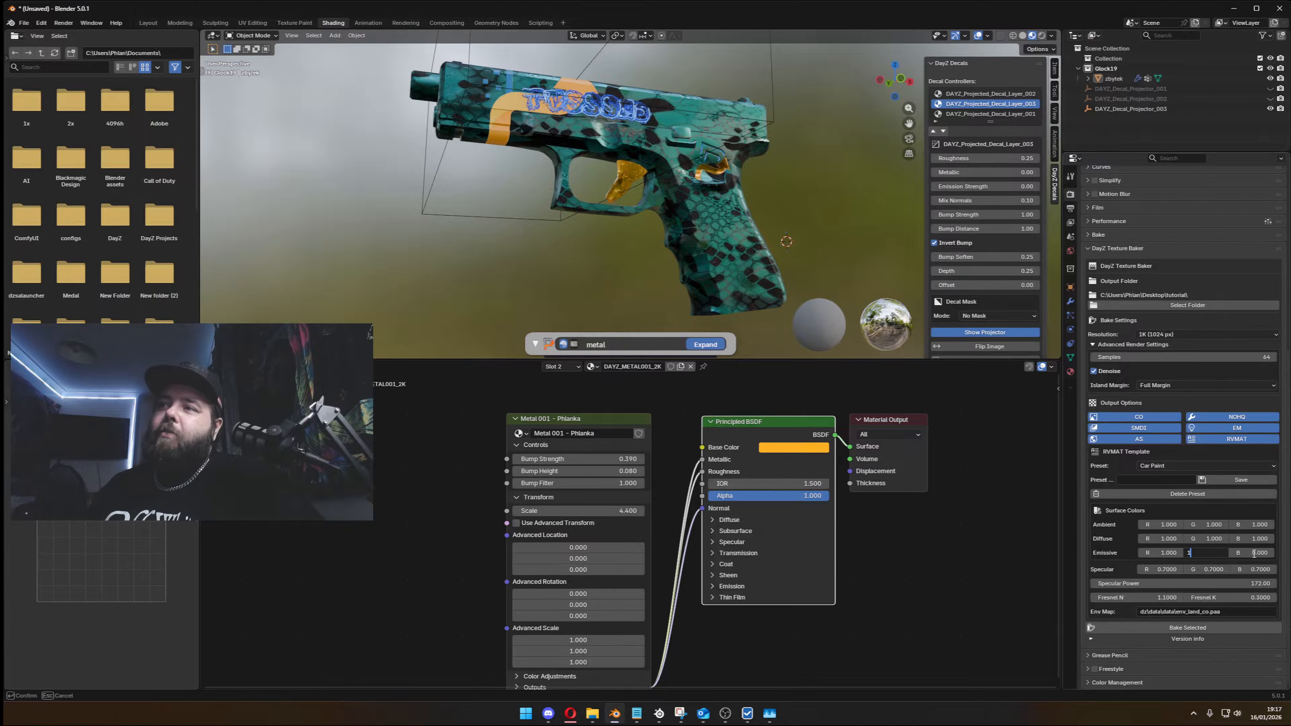
{"action": "key", "text": "Tab"}
{"action": "type", "text": "1"}
{"action": "key", "text": "Return"}
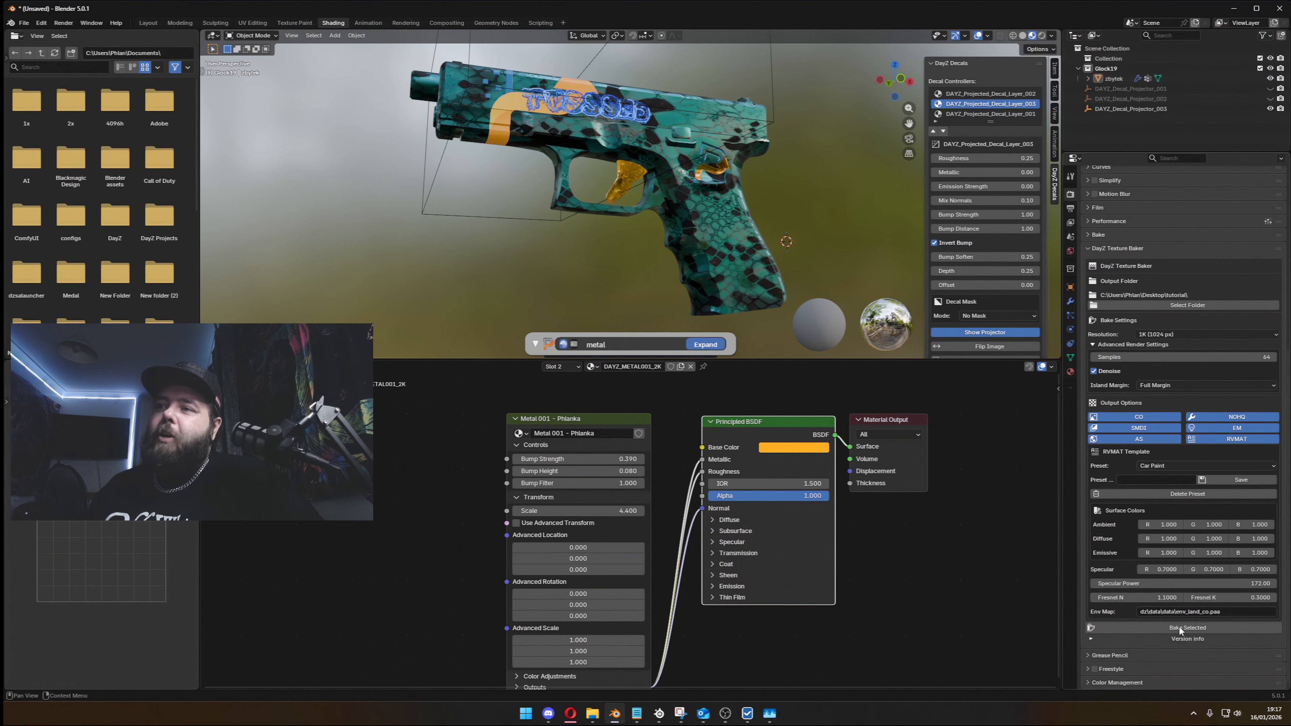
- Select the pistol mesh and bake its textures and RVMAT with the DayZ Texture Baker
{"action": "left_click", "coordinate": [1179, 628]}
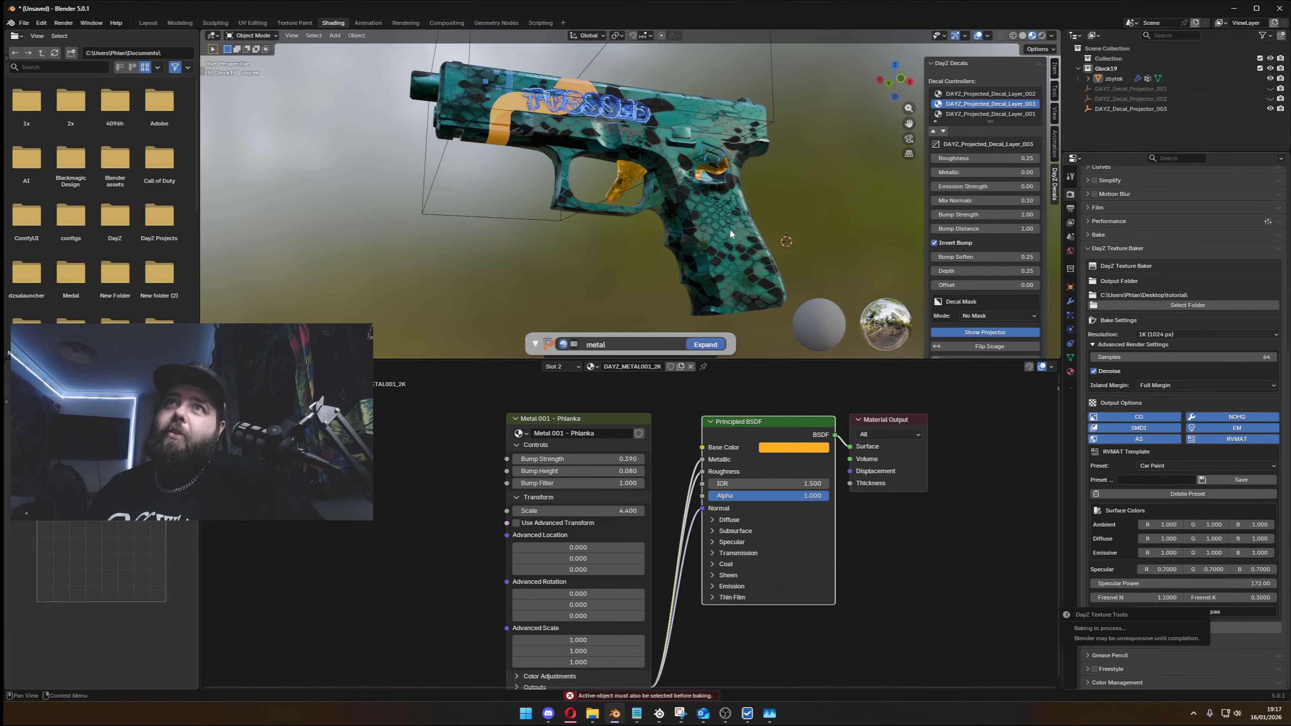
{"action": "left_click", "coordinate": [712, 227]}
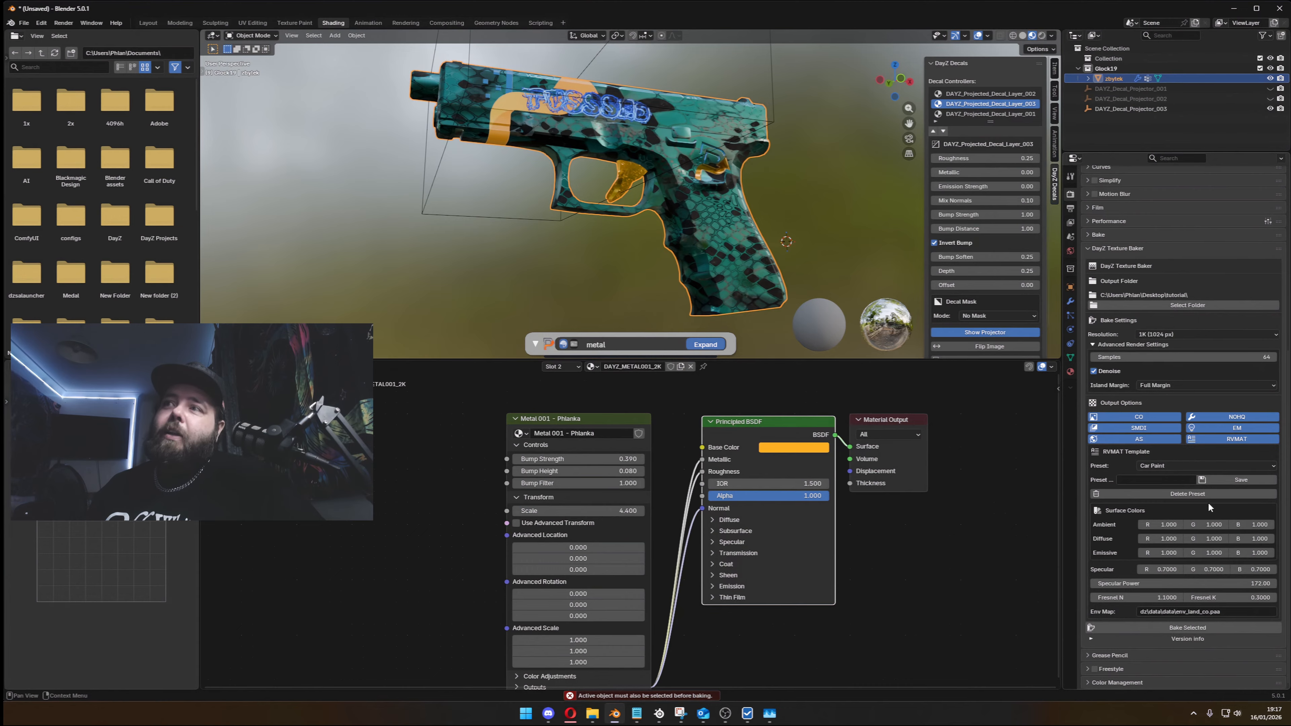
{"action": "left_click", "coordinate": [1203, 627]}
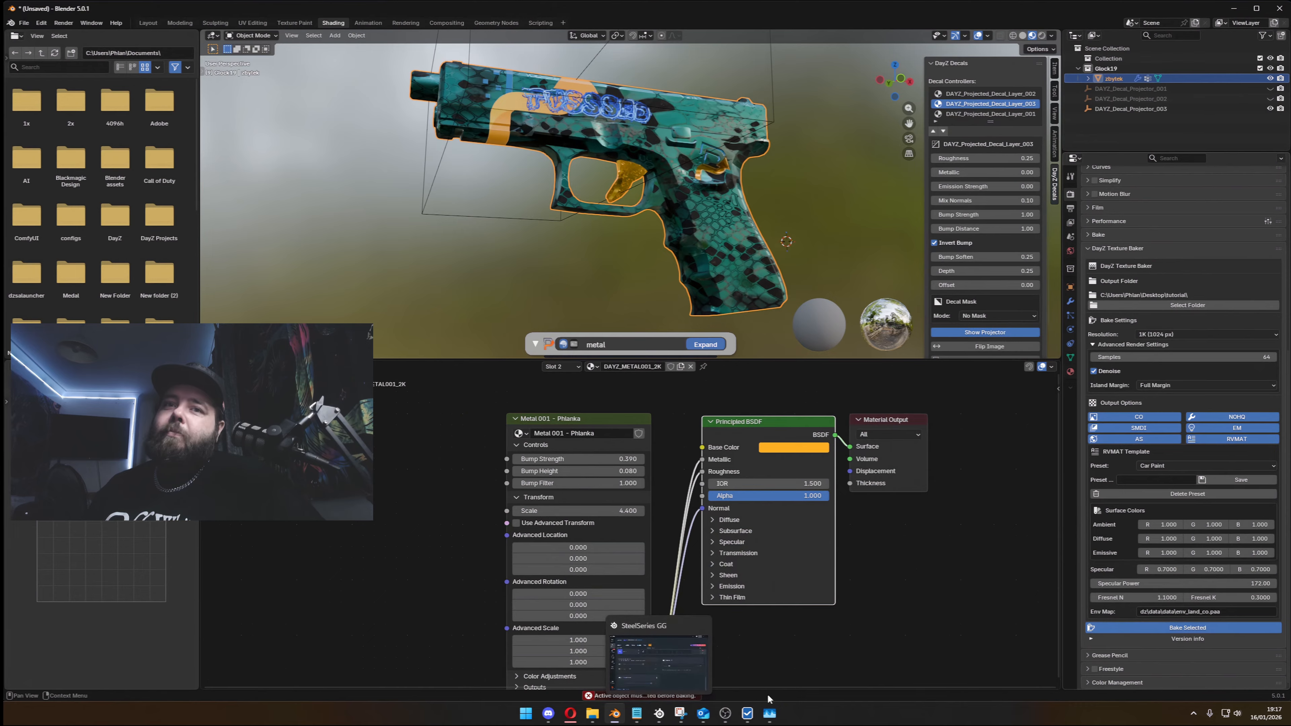
{"action": "left_click", "coordinate": [1141, 628]}
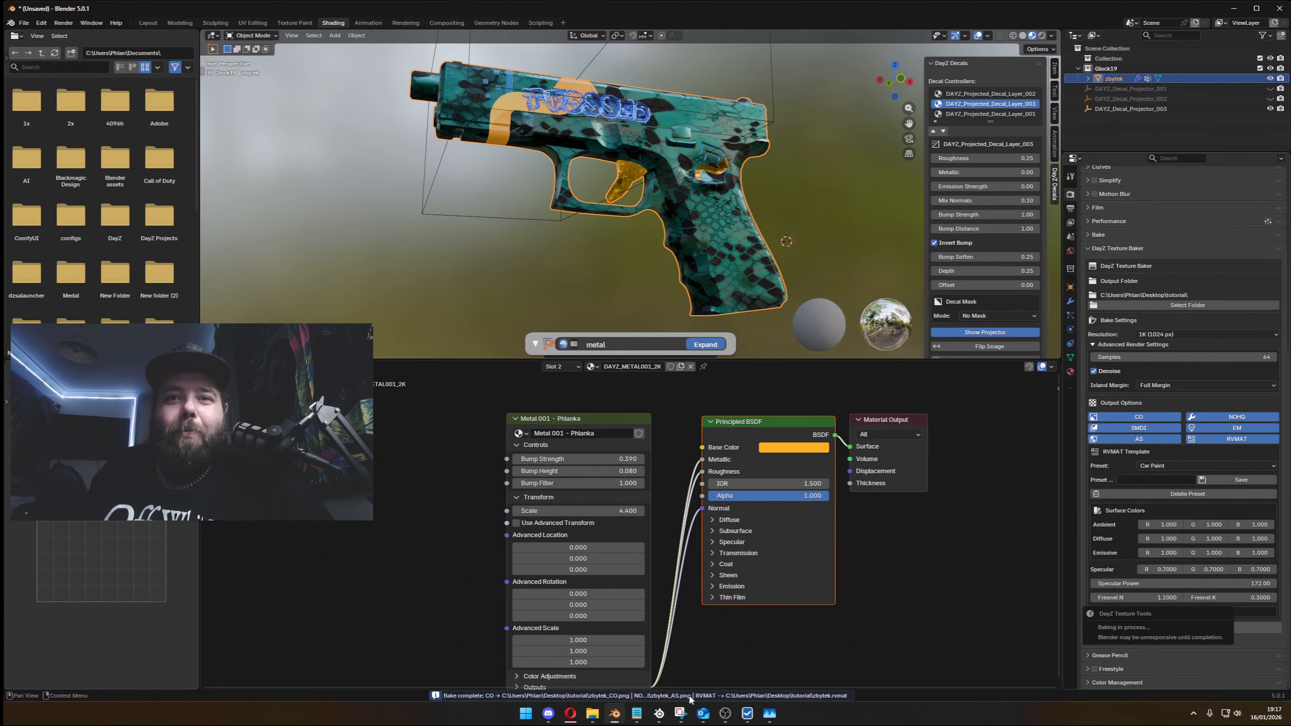
- Switch to File Explorer and open the baker's output folder, tutorial, on the Desktop
{"action": "mouse_move", "coordinate": [592, 714]}
{"action": "left_click", "coordinate": [588, 630]}
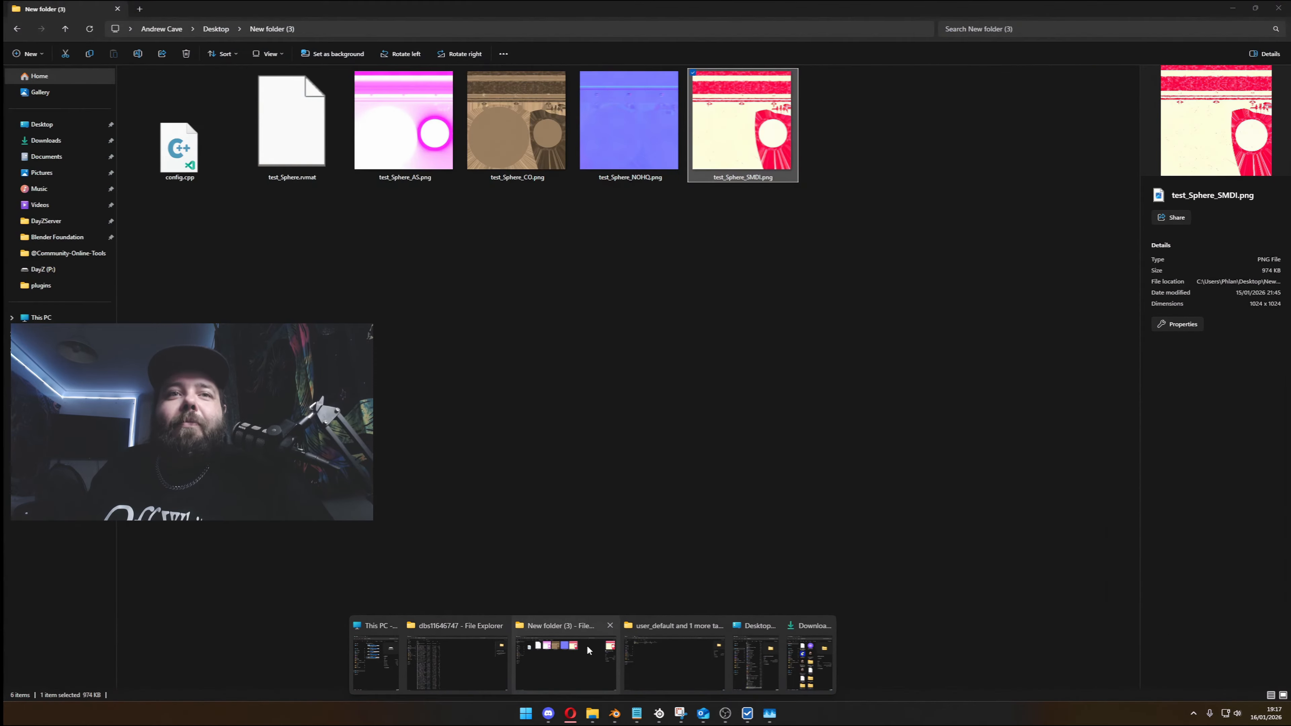
{"action": "left_click", "coordinate": [513, 31]}
{"action": "type", "text": "C:\\Users\\Phlan\\Desktop\\tutorial\\"}
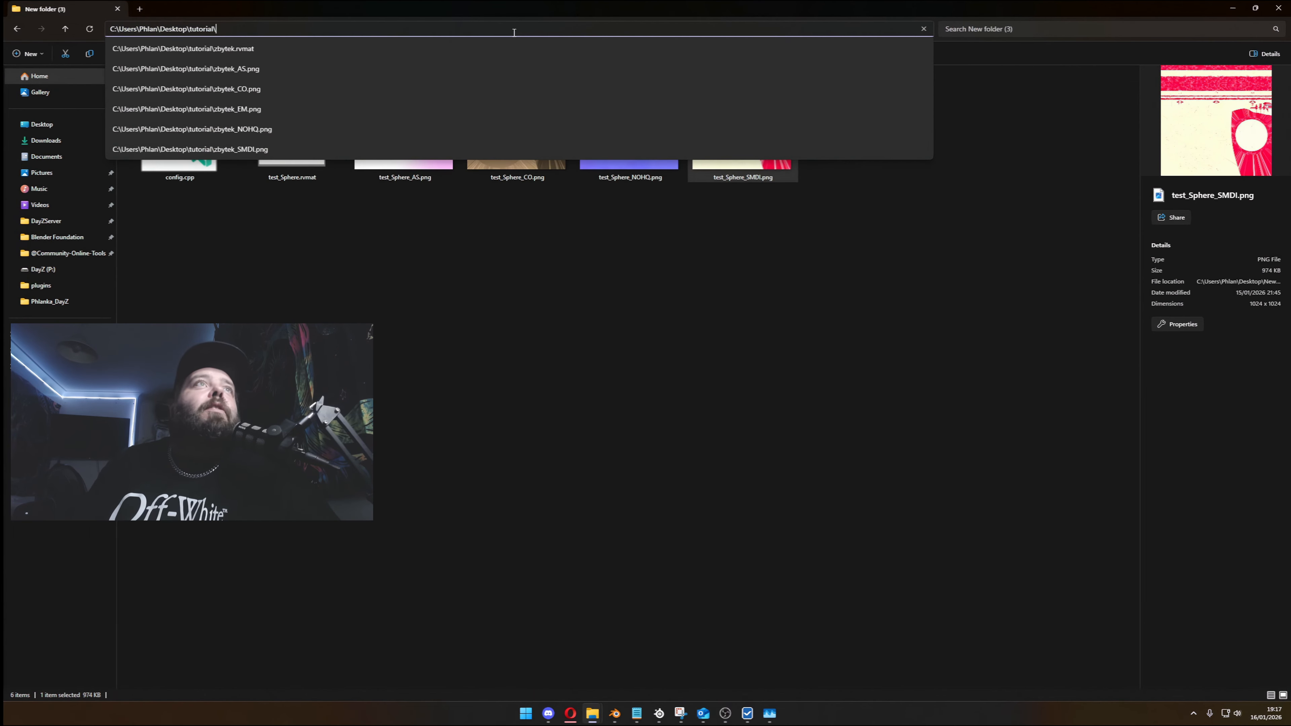
{"action": "key", "text": "Return"}
{"action": "scroll", "coordinate": [307, 215], "scroll_direction": "up", "scroll_amount": 3, "text": "ctrl"}
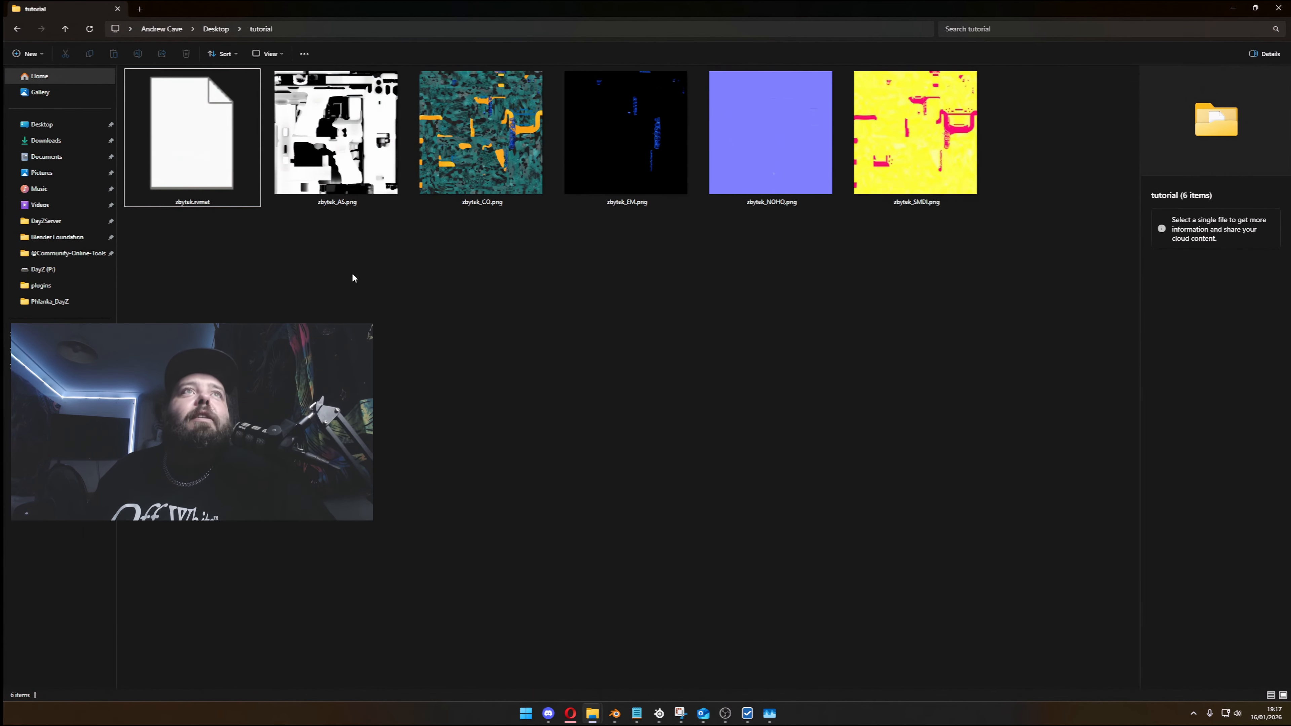
- Open zbytek.rvmat in Notepad, examine its surface values and stage texture paths, and close it
{"action": "double_click", "coordinate": [212, 151]}
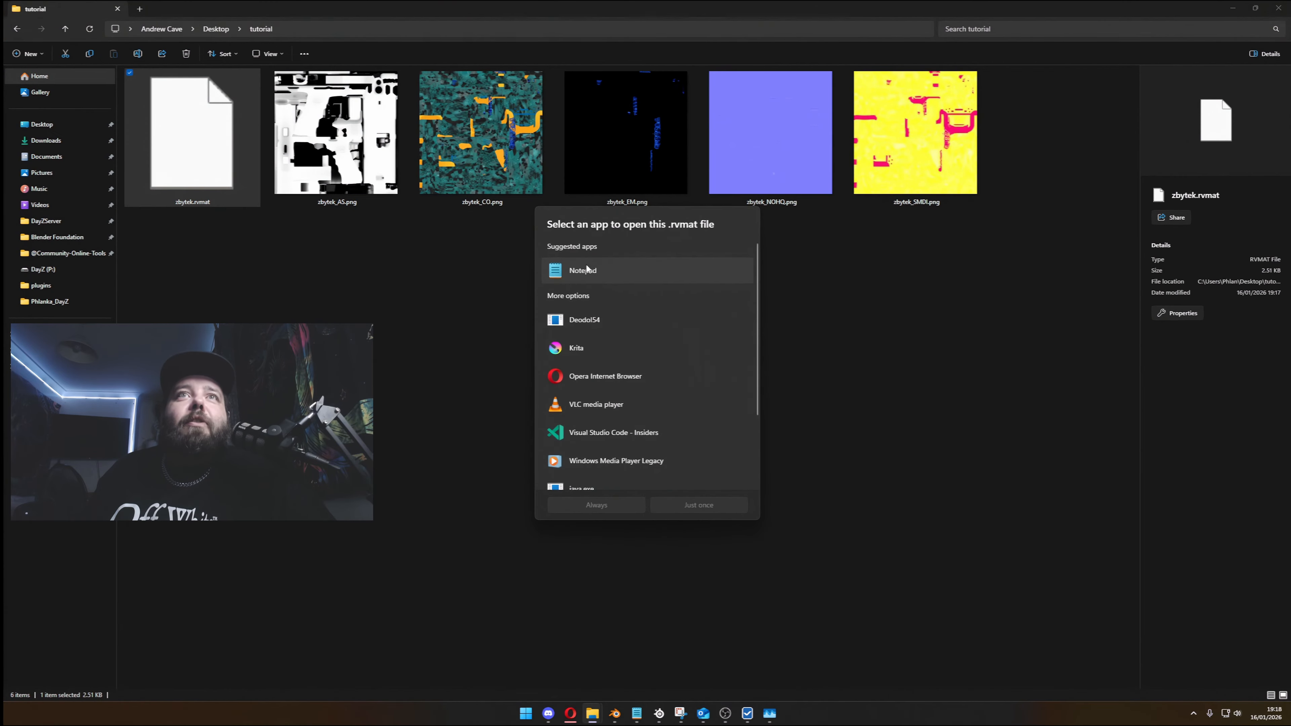
{"action": "double_click", "coordinate": [567, 265]}
{"action": "left_click", "coordinate": [670, 228], "text": "shift"}
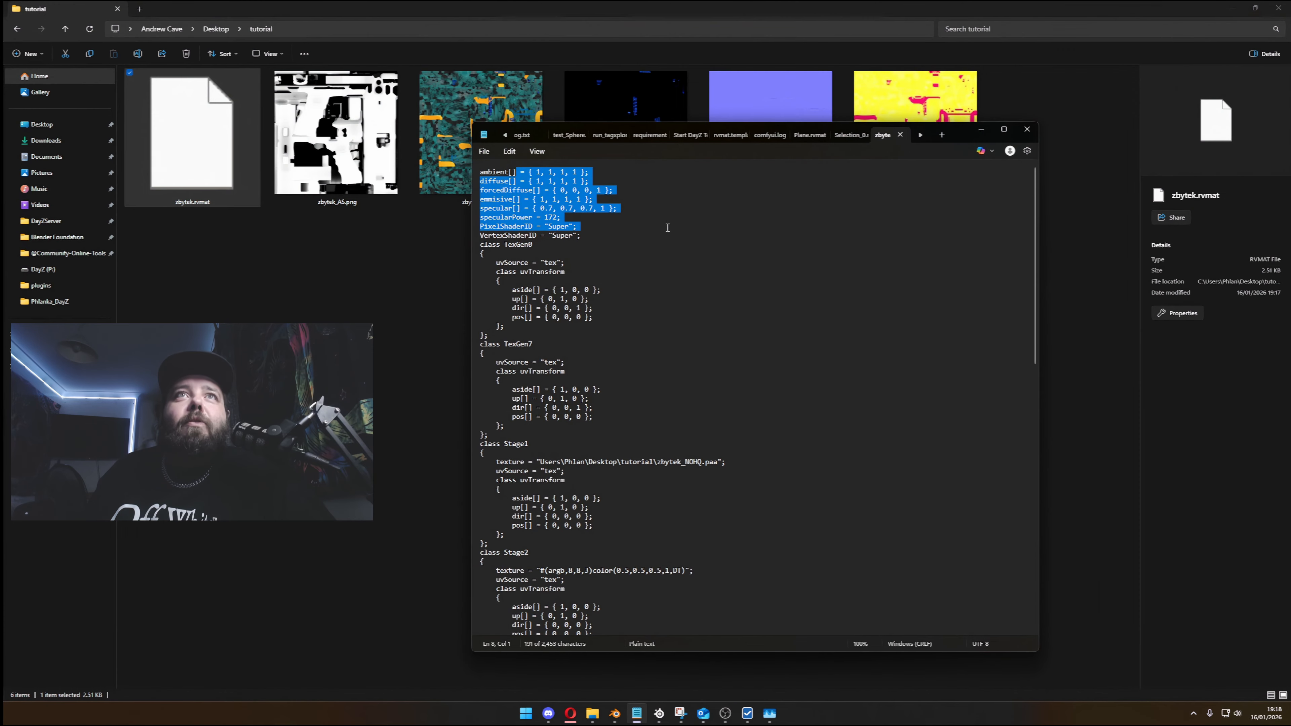
{"action": "left_click", "coordinate": [670, 228]}
{"action": "scroll", "coordinate": [673, 368], "scroll_direction": "down", "scroll_amount": 10}
{"action": "scroll", "coordinate": [673, 367], "scroll_direction": "down", "scroll_amount": 7}
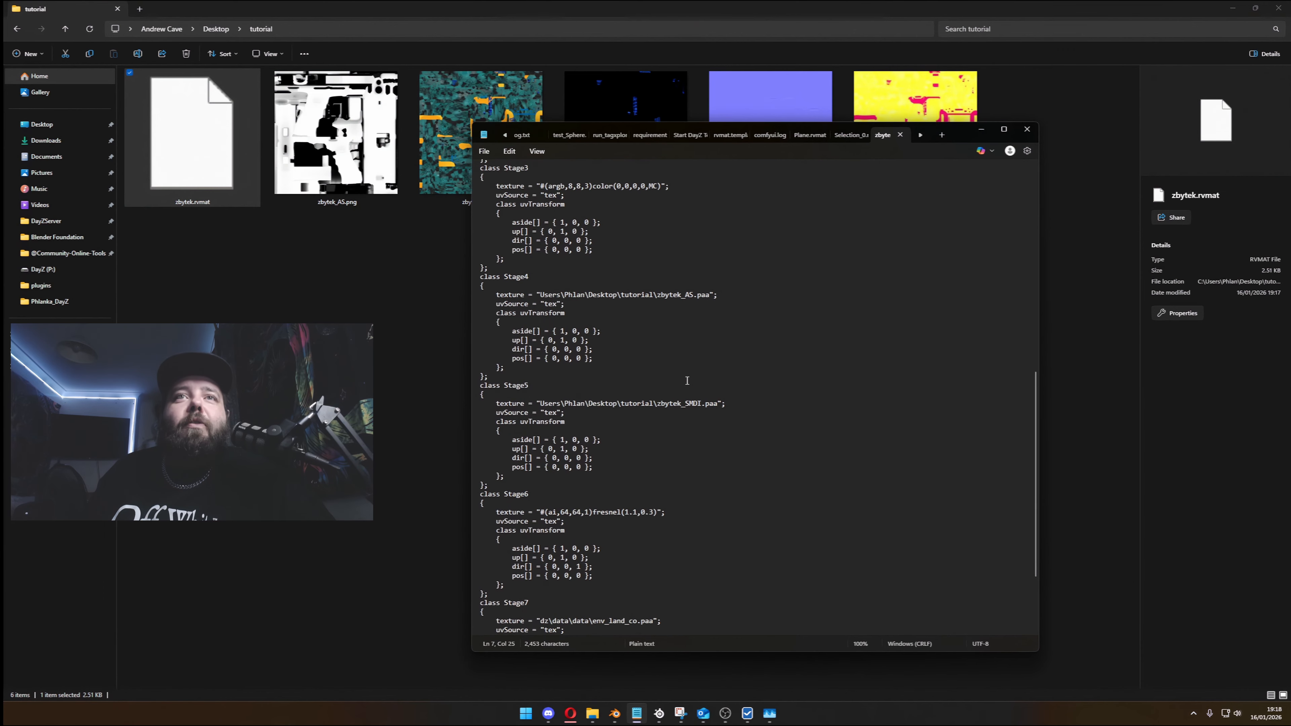
{"action": "left_click_drag", "start_coordinate": [540, 403], "coordinate": [718, 404]}
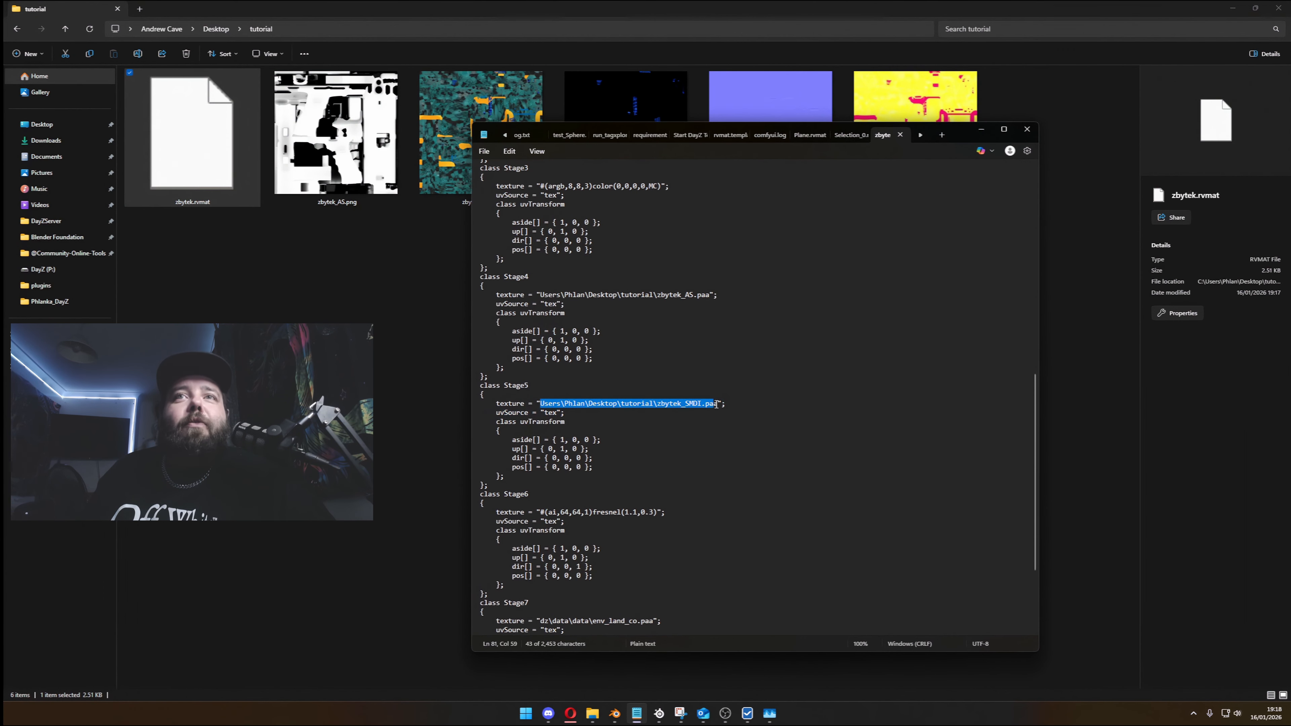
{"action": "left_click", "coordinate": [718, 404]}
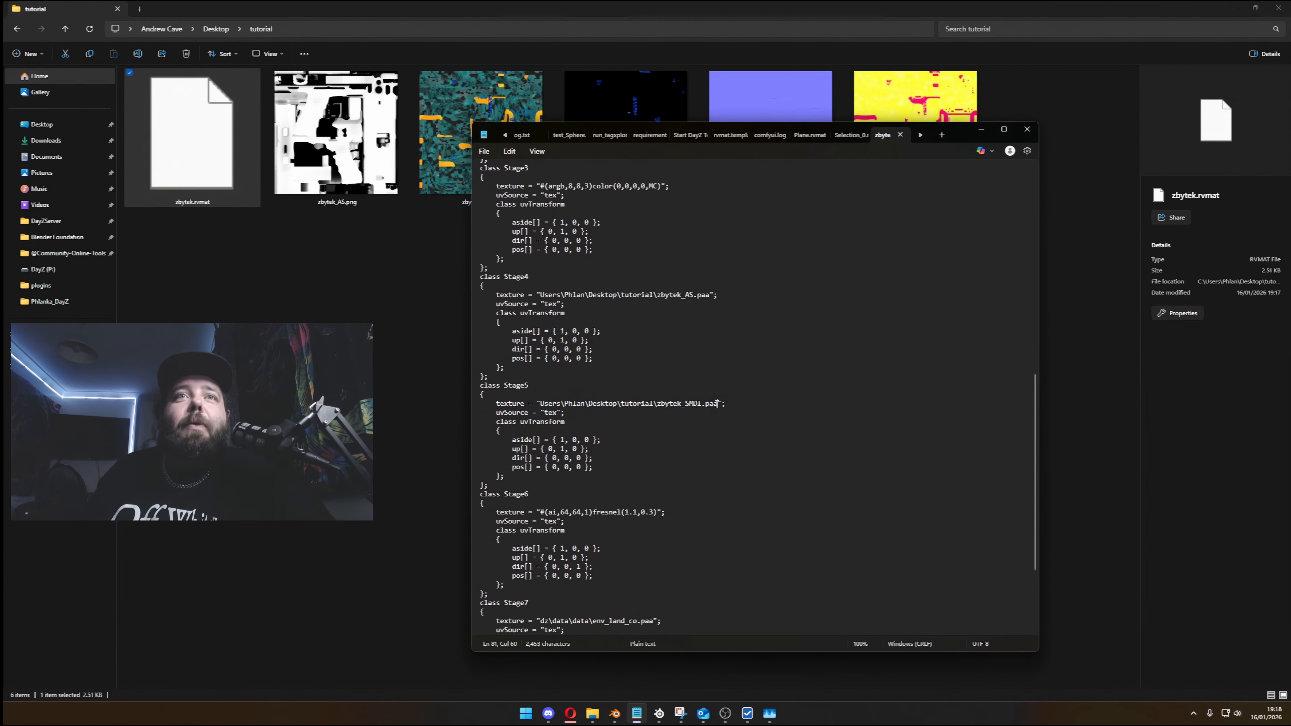
{"action": "left_click", "coordinate": [1027, 129]}
- Open zbytek_AS.png in the image viewer and browse on through the baked CO and EM maps
{"action": "left_click", "coordinate": [339, 132]}
{"action": "double_click", "coordinate": [339, 132]}
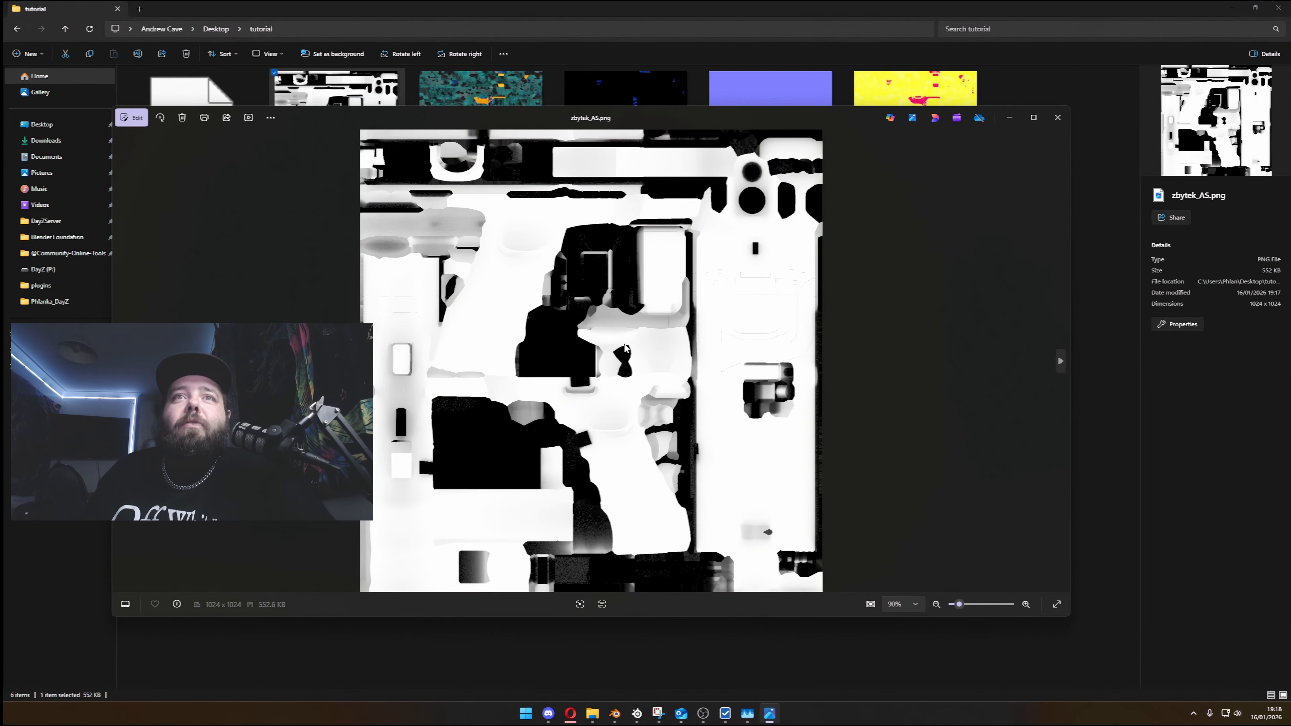
{"action": "left_click", "coordinate": [1061, 361]}
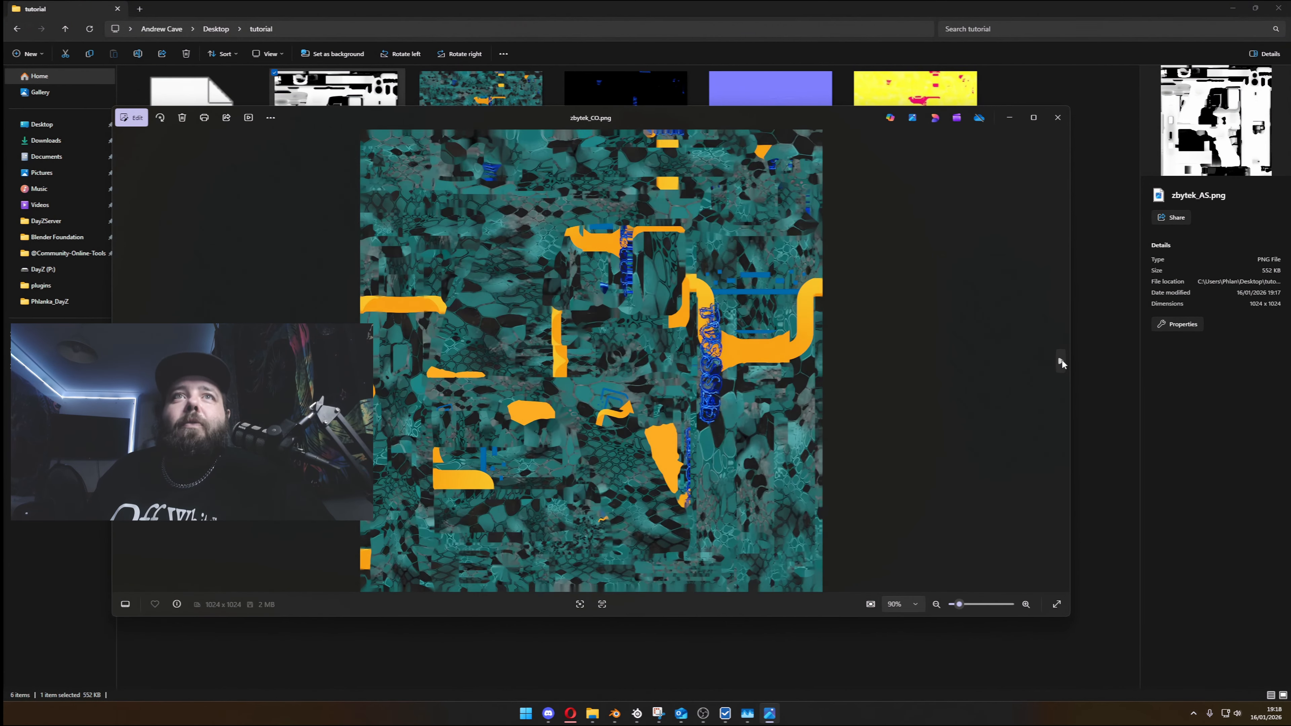
{"action": "left_click", "coordinate": [1061, 361]}
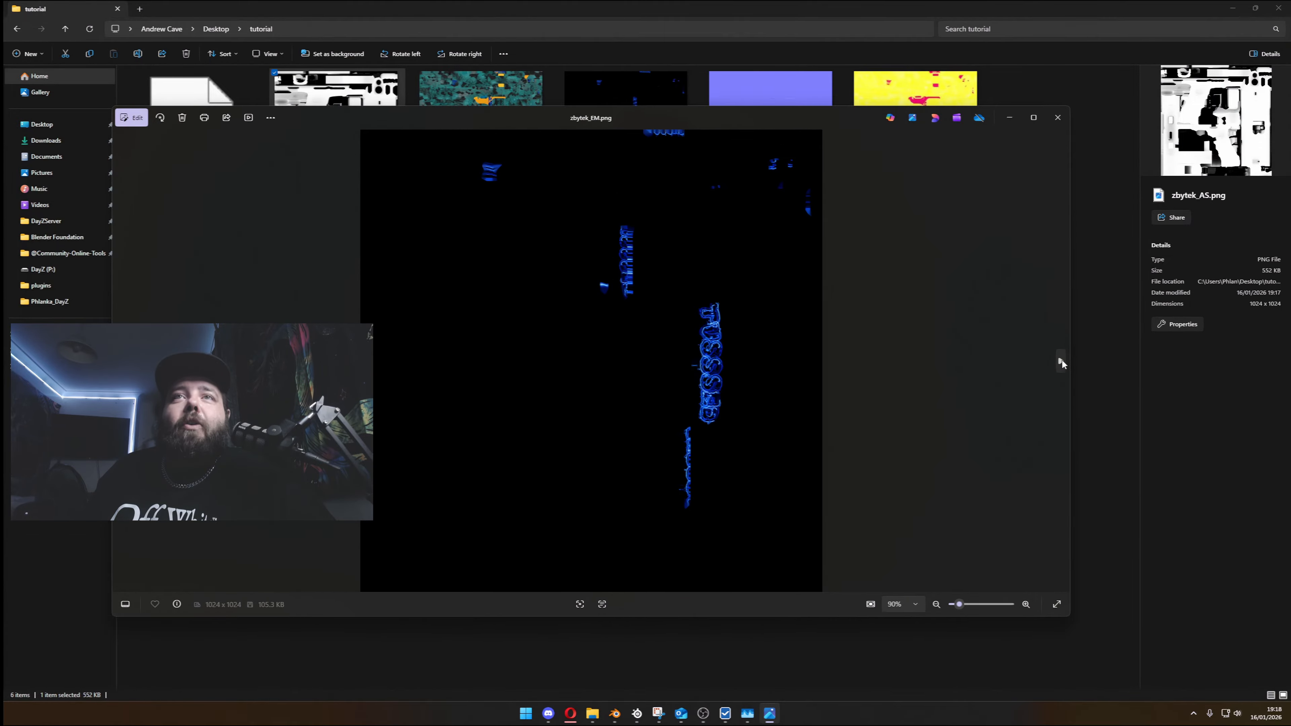
- Examine the decal relief details in the baked zbytek_NOHQ.png normal map up close
{"action": "left_click", "coordinate": [1061, 361]}
{"action": "scroll", "coordinate": [599, 397], "scroll_direction": "up", "scroll_amount": 8}
{"action": "left_click_drag", "start_coordinate": [651, 427], "coordinate": [813, 306]}
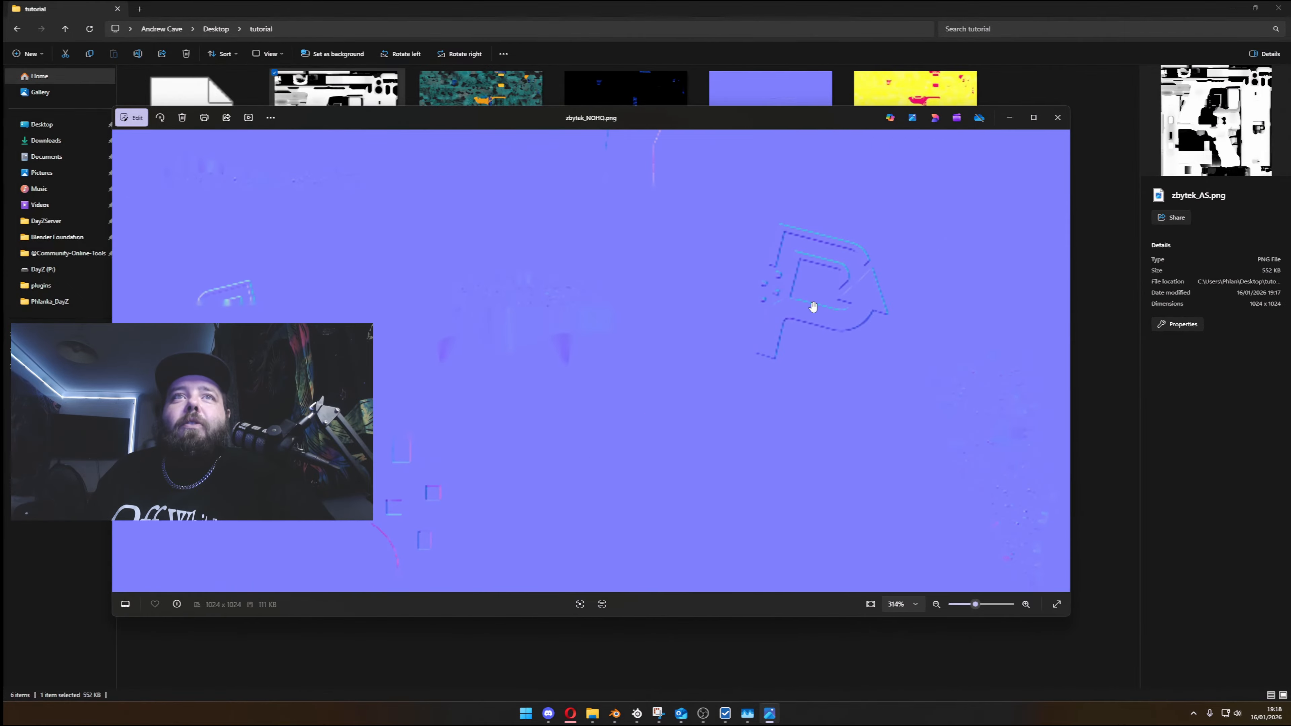
{"action": "left_click_drag", "start_coordinate": [447, 356], "coordinate": [502, 227]}
{"action": "left_click_drag", "start_coordinate": [973, 336], "coordinate": [727, 565]}
{"action": "left_click_drag", "start_coordinate": [816, 225], "coordinate": [713, 376]}
{"action": "scroll", "coordinate": [713, 377], "scroll_direction": "down", "scroll_amount": 8}
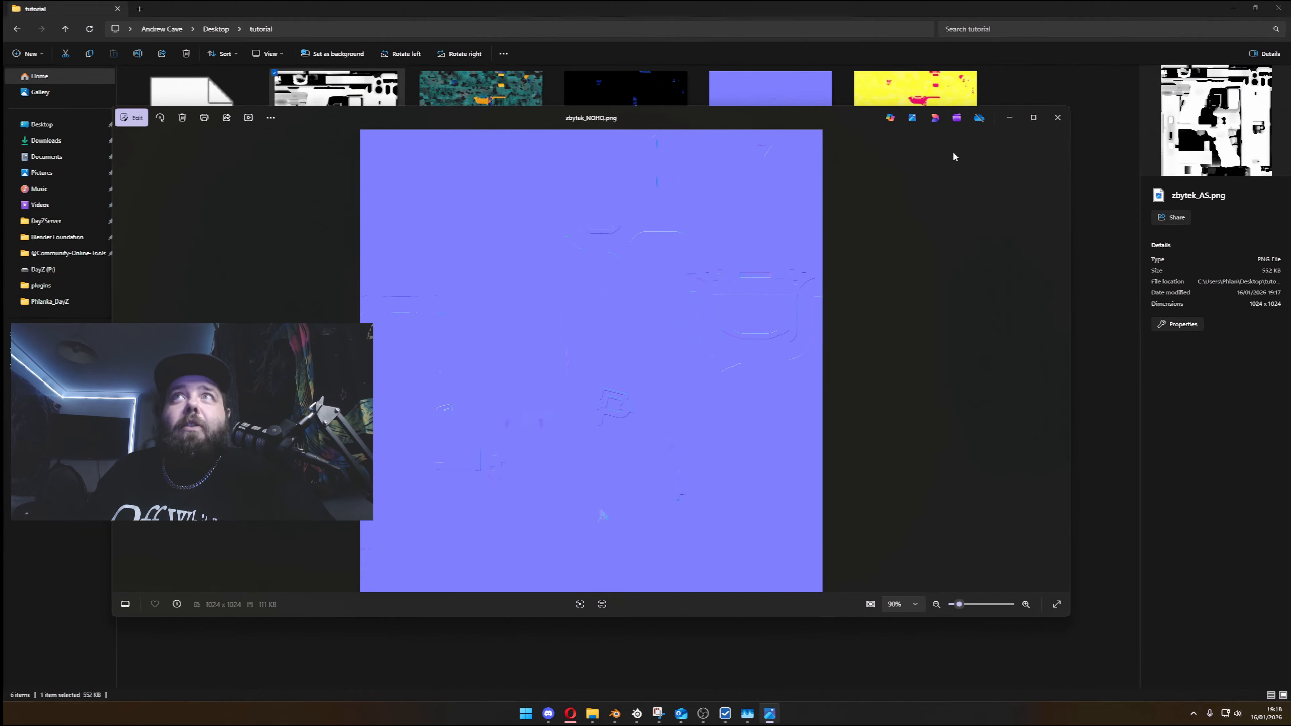
- Examine the baked zbytek_SMDI.png map up close and close the image viewer
{"action": "left_click", "coordinate": [1062, 364]}
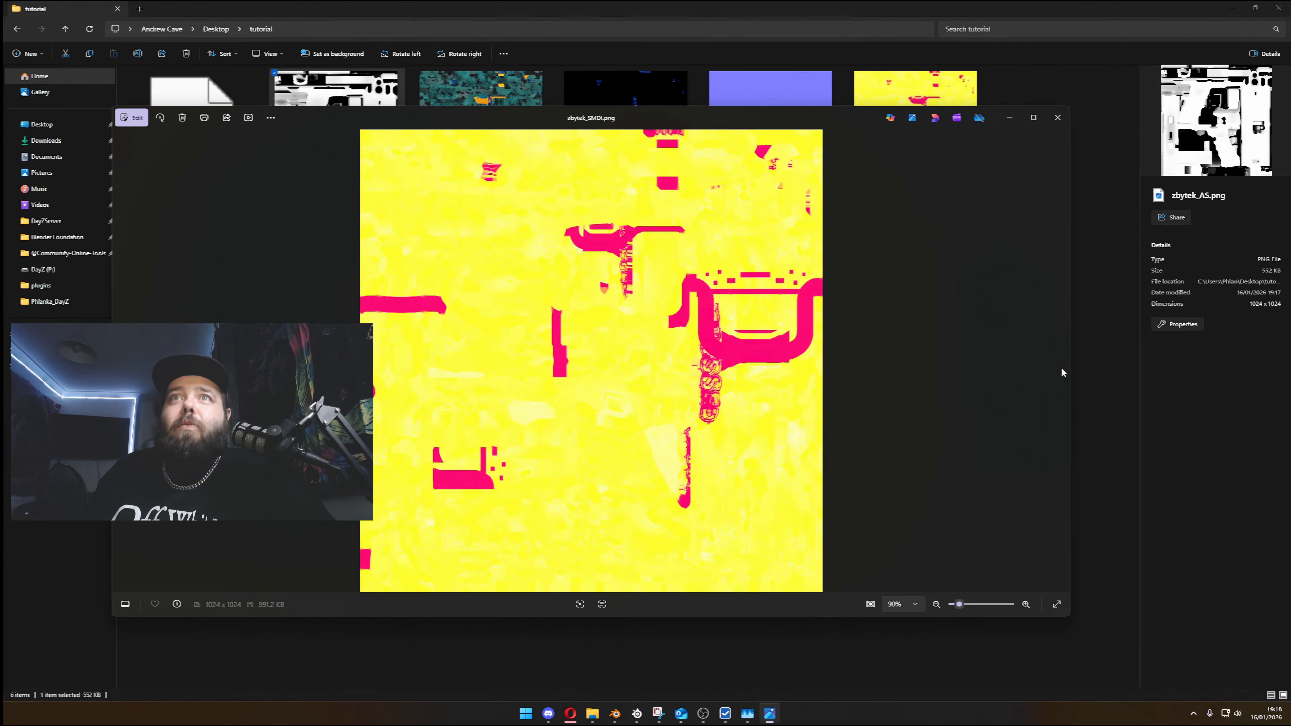
{"action": "scroll", "coordinate": [711, 428], "scroll_direction": "up", "scroll_amount": 6}
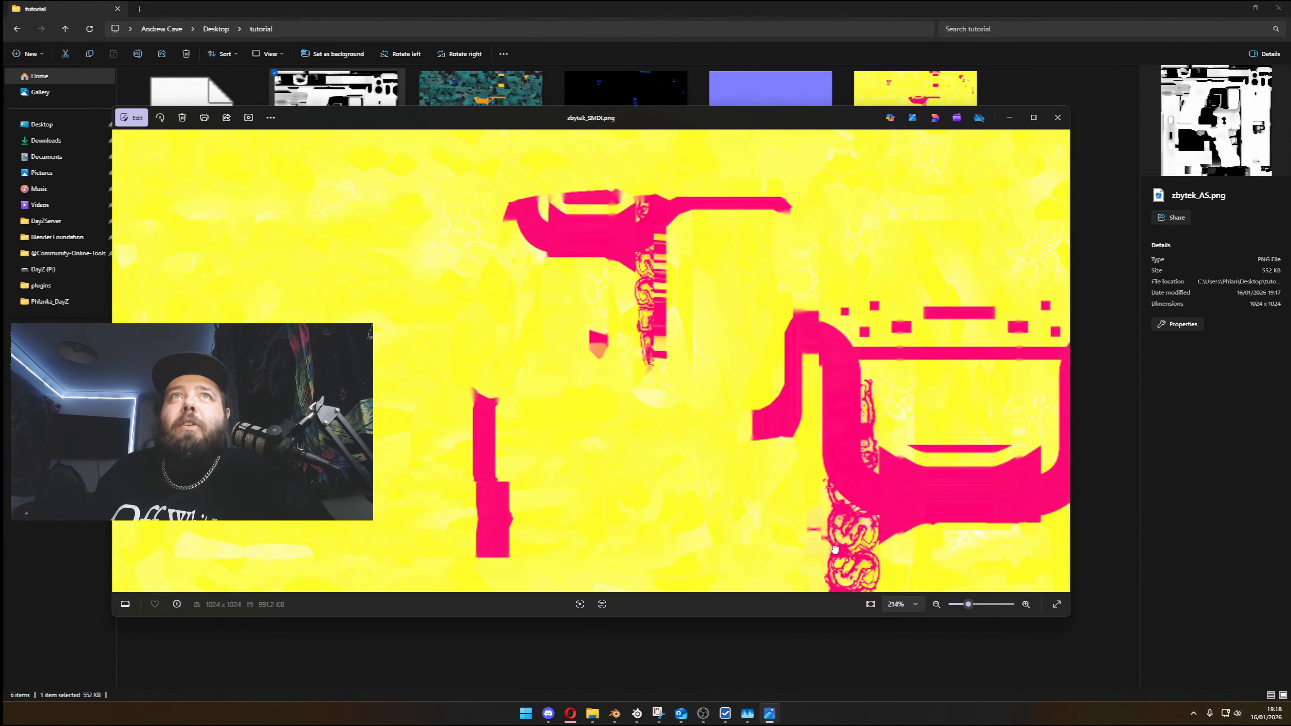
{"action": "left_click_drag", "start_coordinate": [835, 549], "coordinate": [917, 381]}
{"action": "left_click", "coordinate": [1058, 117]}
{"action": "left_click_drag", "start_coordinate": [1009, 263], "coordinate": [262, 302]}
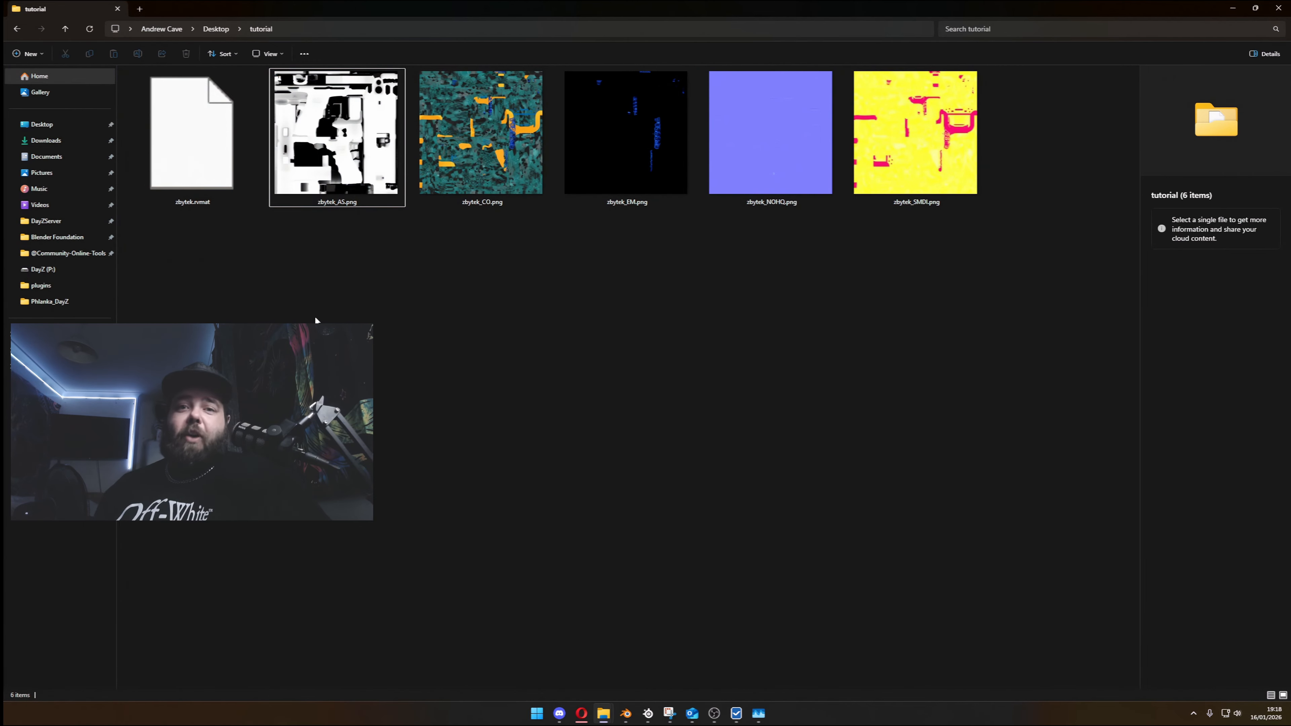
- Switch back to Blender and review the DayZ Texture Baker's bake, output and RVMAT settings
{"action": "mouse_move", "coordinate": [629, 721]}
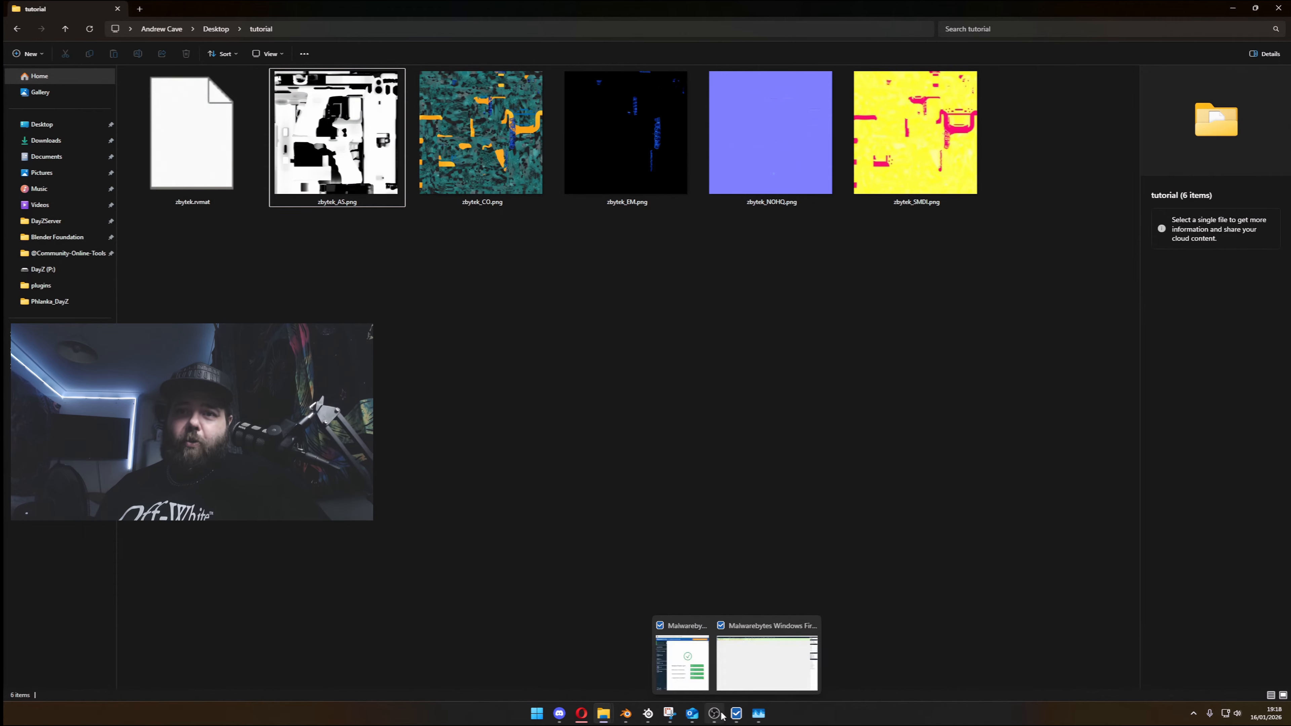
{"action": "left_click", "coordinate": [742, 661]}
{"action": "left_click", "coordinate": [714, 716]}
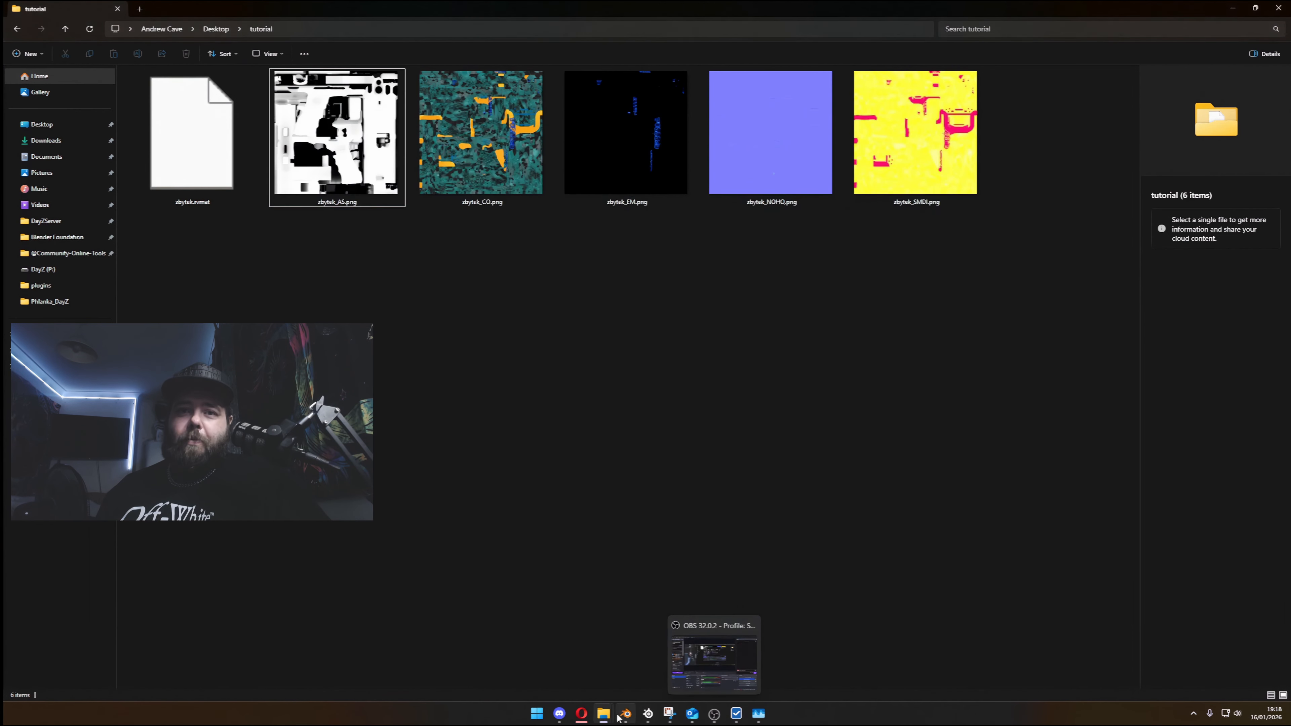
{"action": "left_click", "coordinate": [625, 716]}
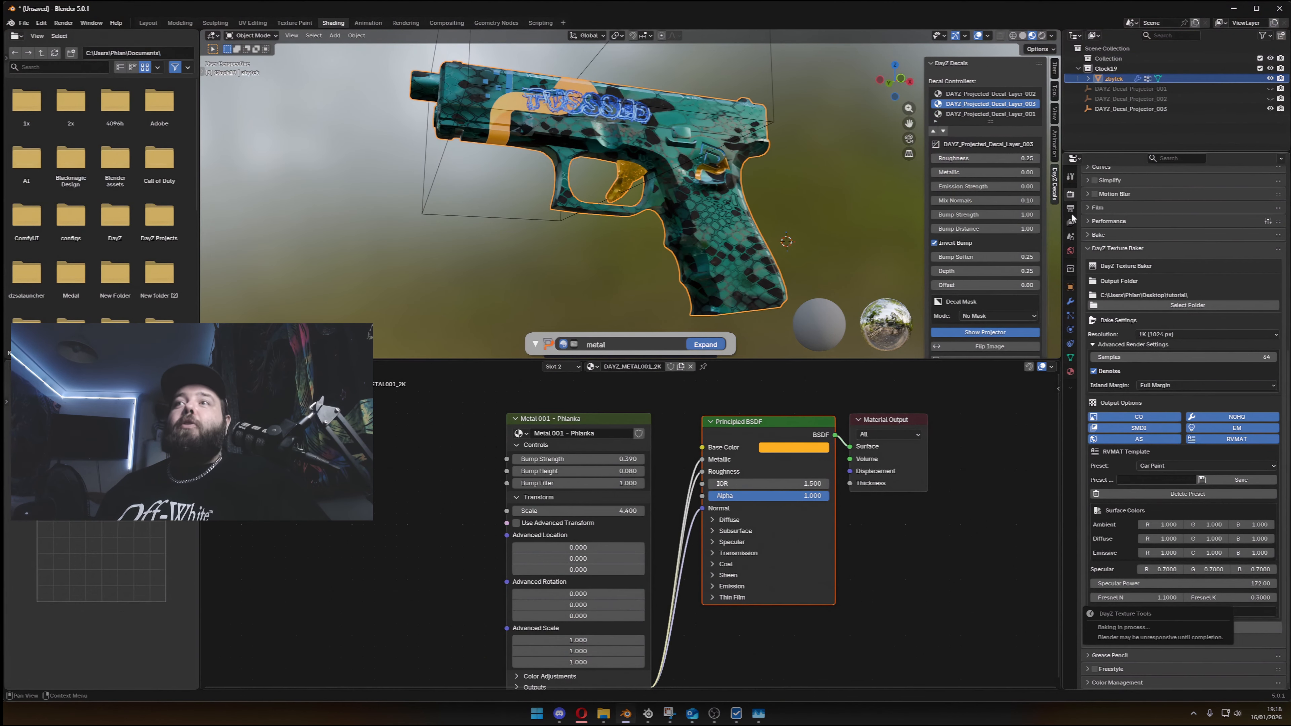
{"action": "left_click", "coordinate": [1086, 248]}
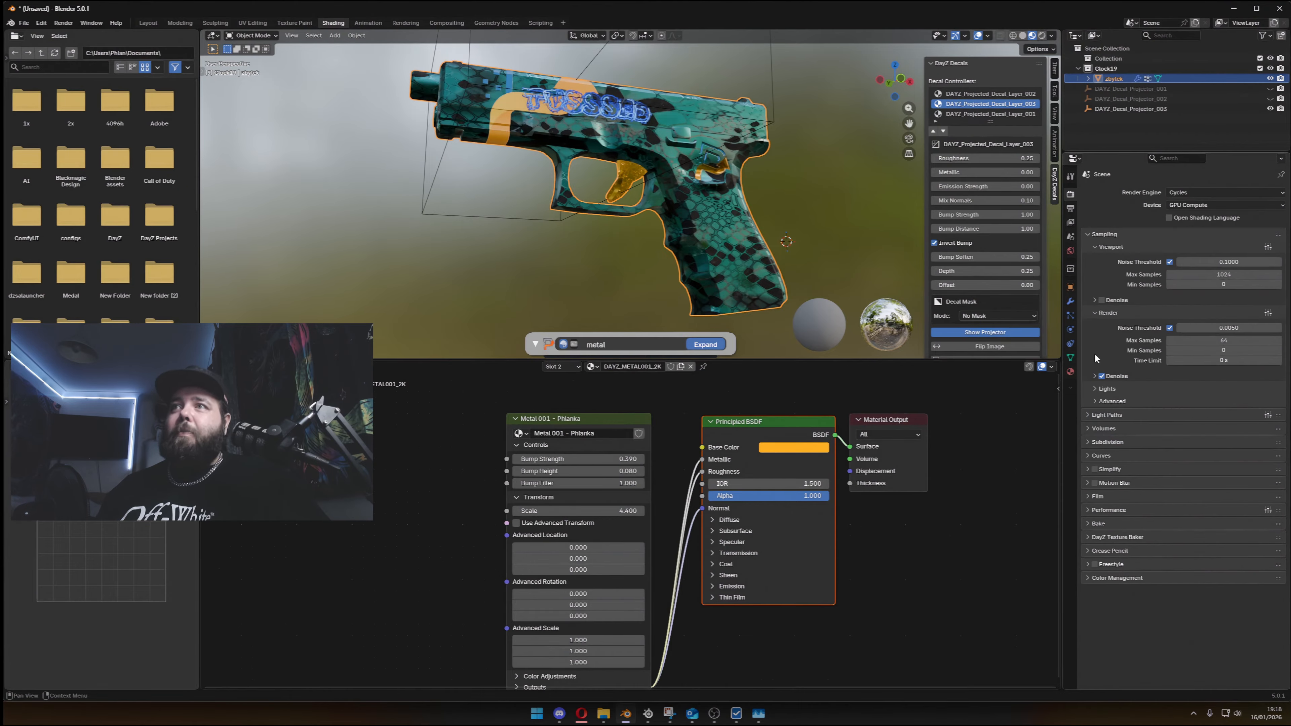
{"action": "left_click", "coordinate": [1088, 535]}
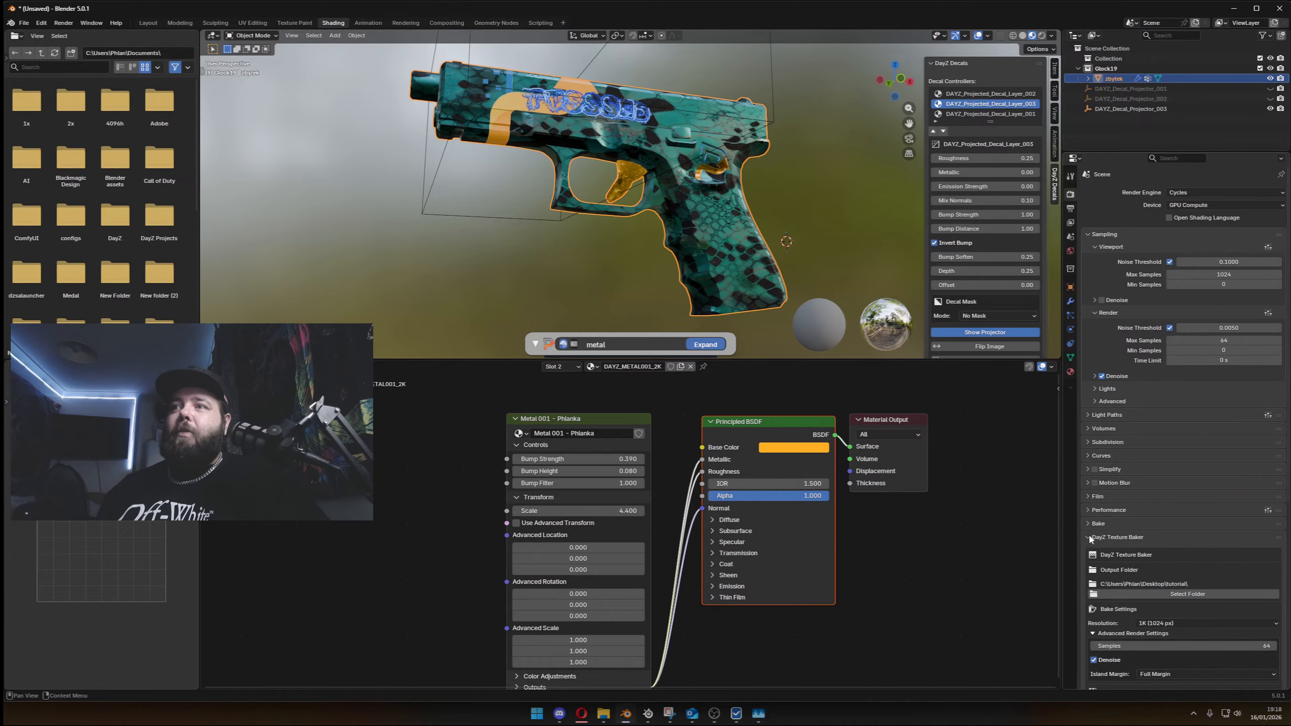
{"action": "scroll", "coordinate": [1171, 474], "scroll_direction": "down", "scroll_amount": 5}
{"action": "scroll", "coordinate": [1189, 539], "scroll_direction": "down", "scroll_amount": 2}
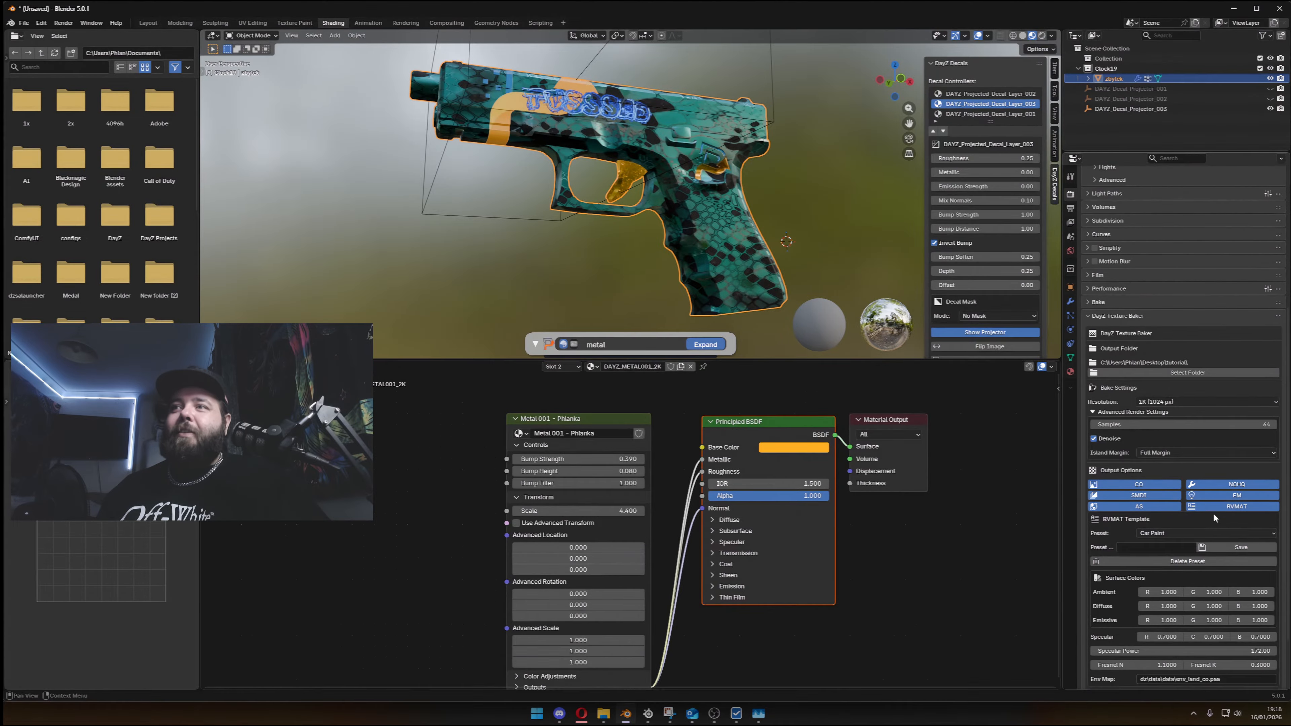
- Show the DayZ Texture Animator and review its animation, mod, output and RVMAT settings
{"action": "left_click", "coordinate": [1069, 174]}
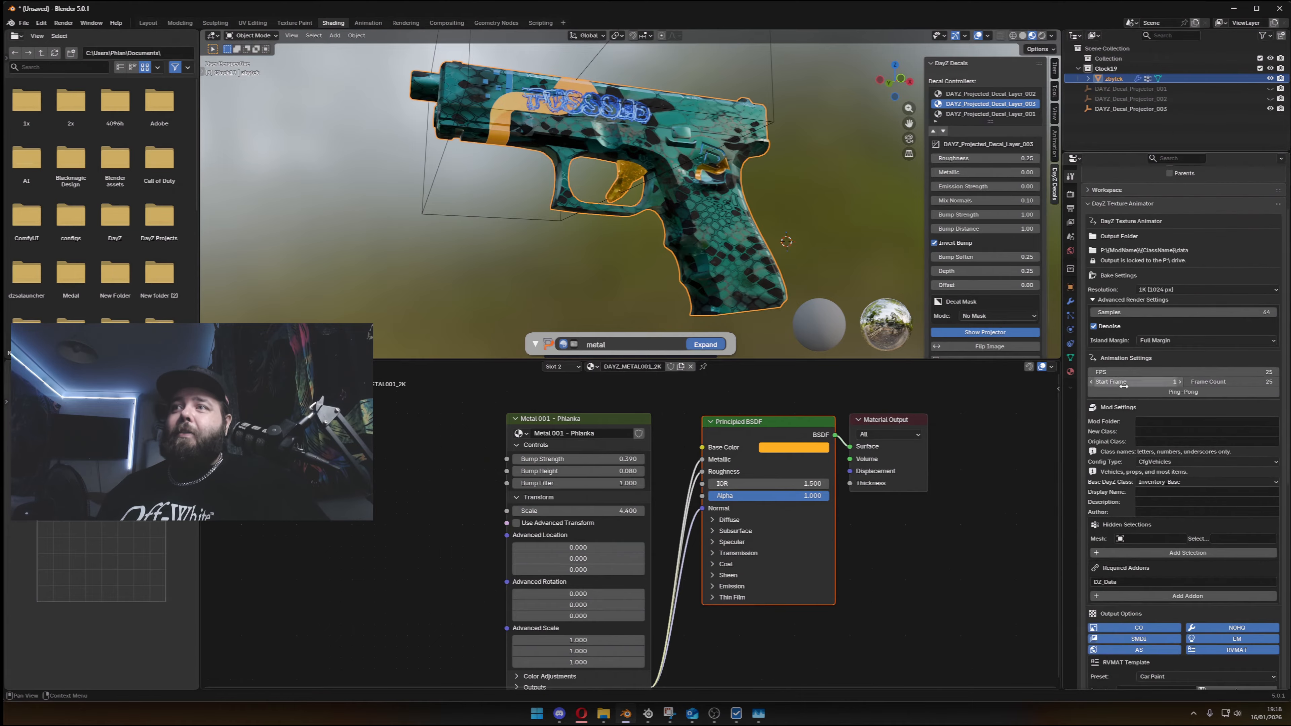
{"action": "scroll", "coordinate": [1124, 402], "scroll_direction": "down", "scroll_amount": 10}
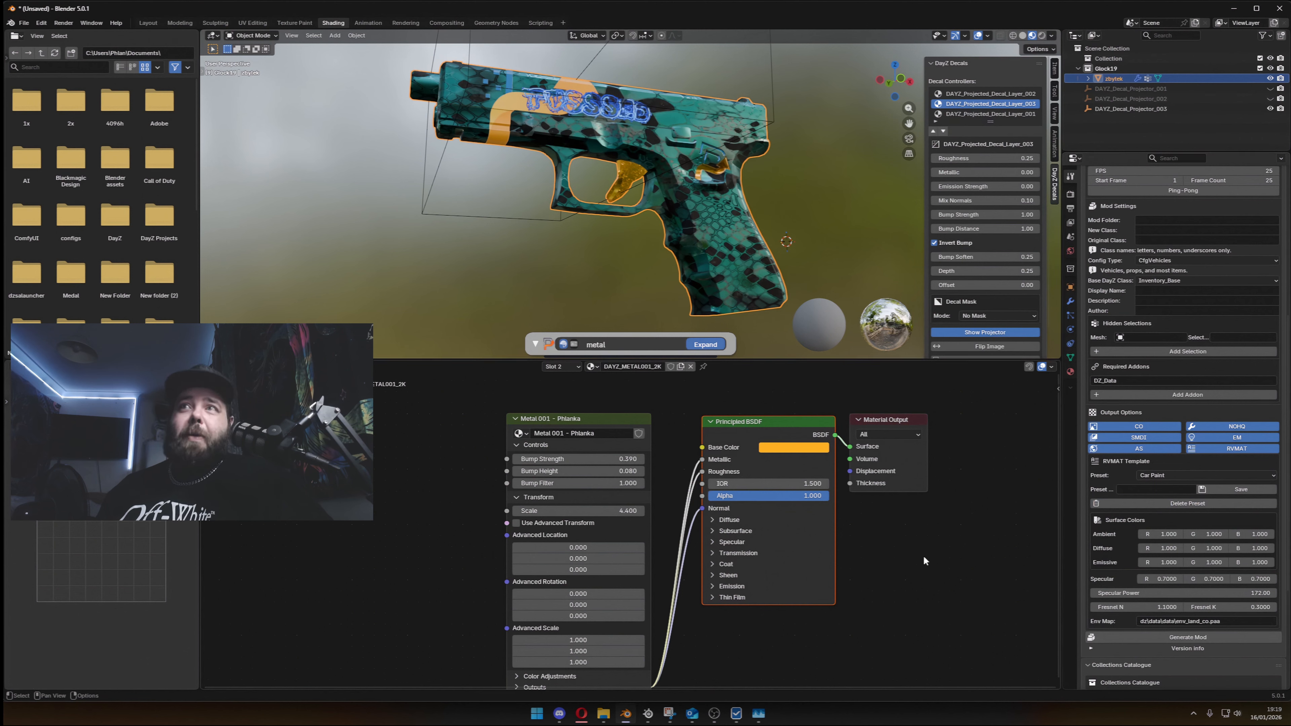
{"action": "scroll", "coordinate": [1126, 441], "scroll_direction": "up", "scroll_amount": 5}
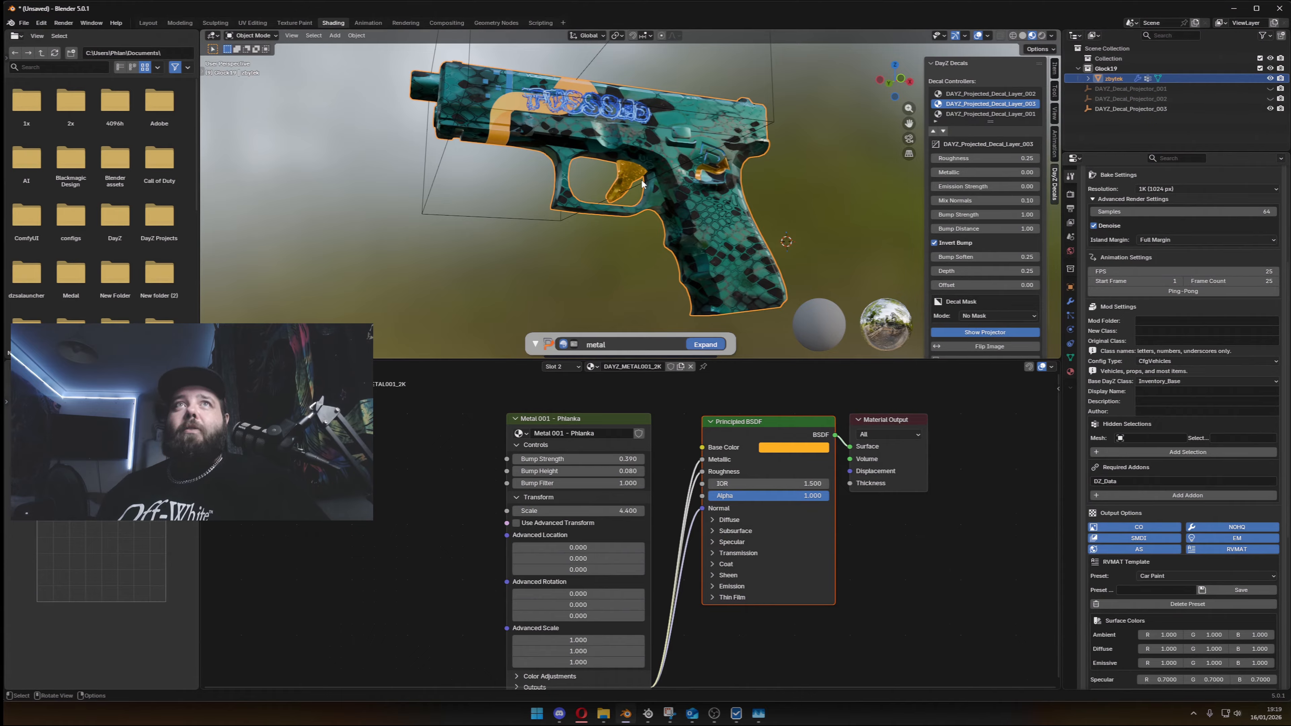
- Play the scene animation briefly and check the pistol from another angle
{"action": "key", "text": "space"}
{"action": "middle_click_drag", "start_coordinate": [614, 149], "coordinate": [731, 225]}
{"action": "key", "text": "space"}
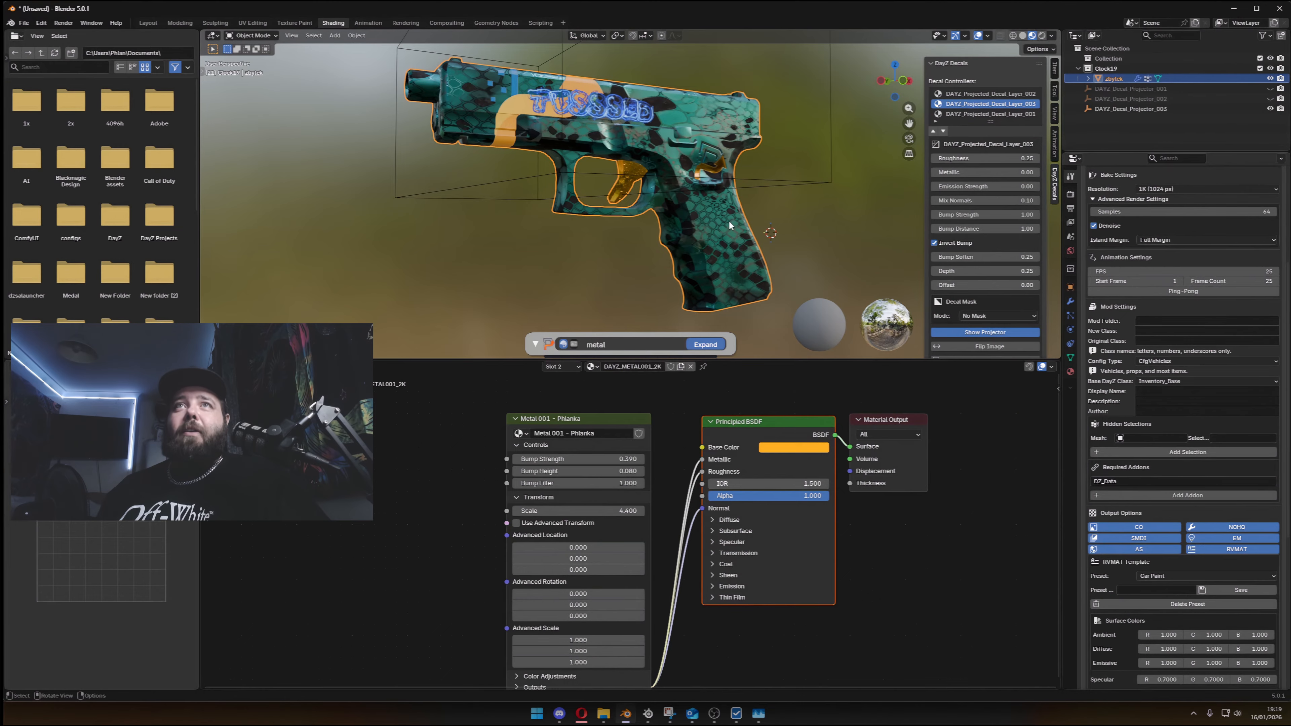
{"action": "middle_click_drag", "start_coordinate": [711, 213], "coordinate": [714, 219]}
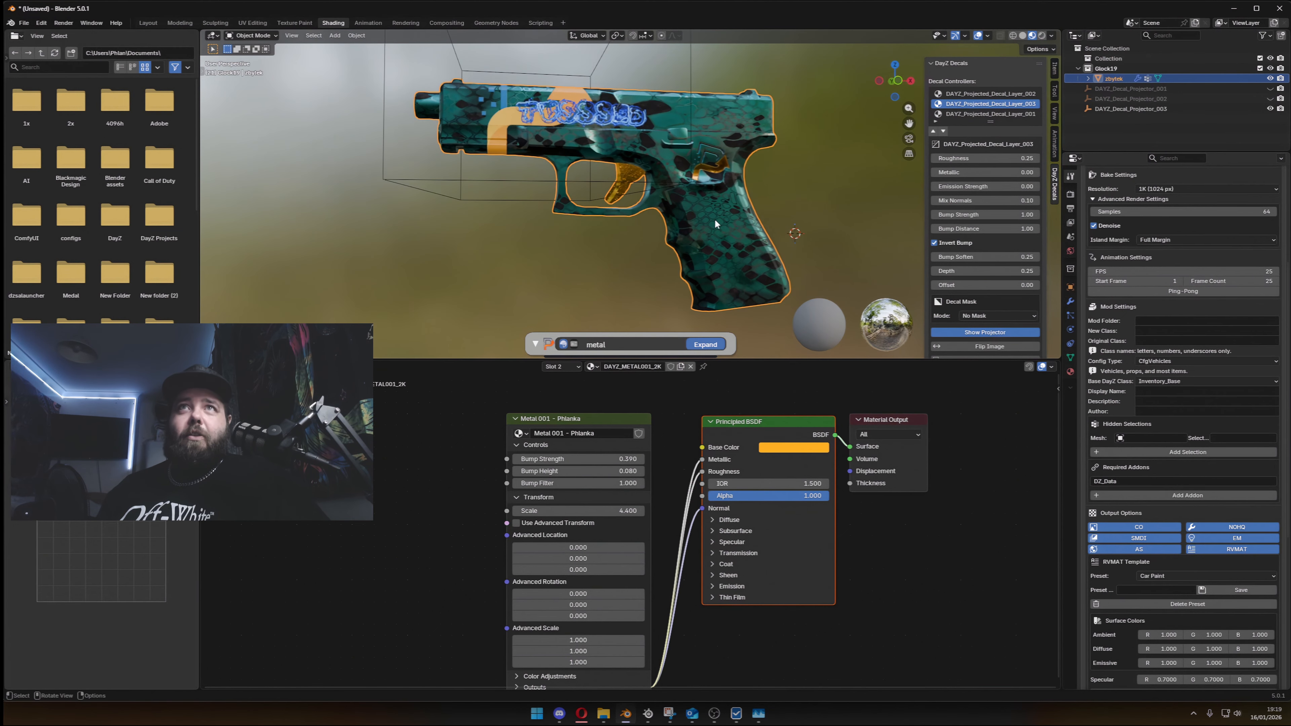
- Show the node tree of material slot 1, DAYZ_MP 09_2K, at the MP09 Ruby Snake group node
{"action": "left_click", "coordinate": [562, 367]}
{"action": "left_click", "coordinate": [559, 390]}
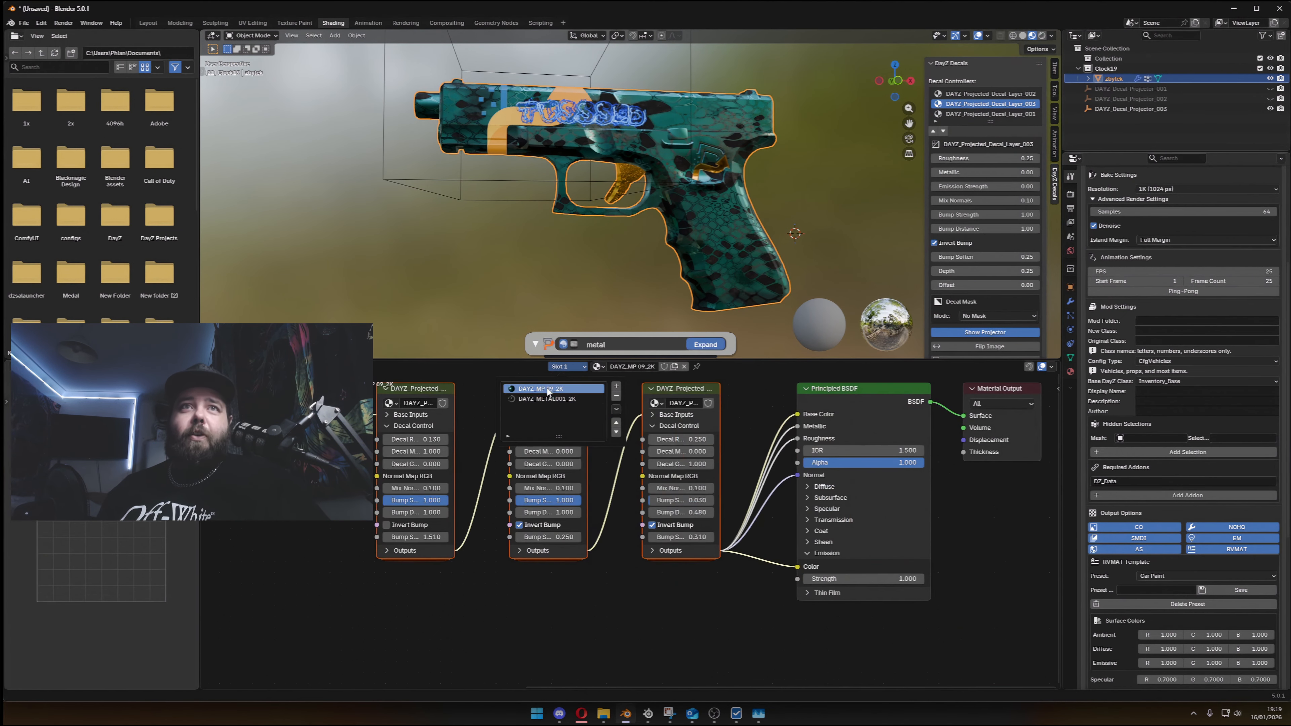
{"action": "middle_click_drag", "start_coordinate": [472, 647], "coordinate": [259, 602]}
{"action": "middle_click_drag", "start_coordinate": [244, 537], "coordinate": [325, 561]}
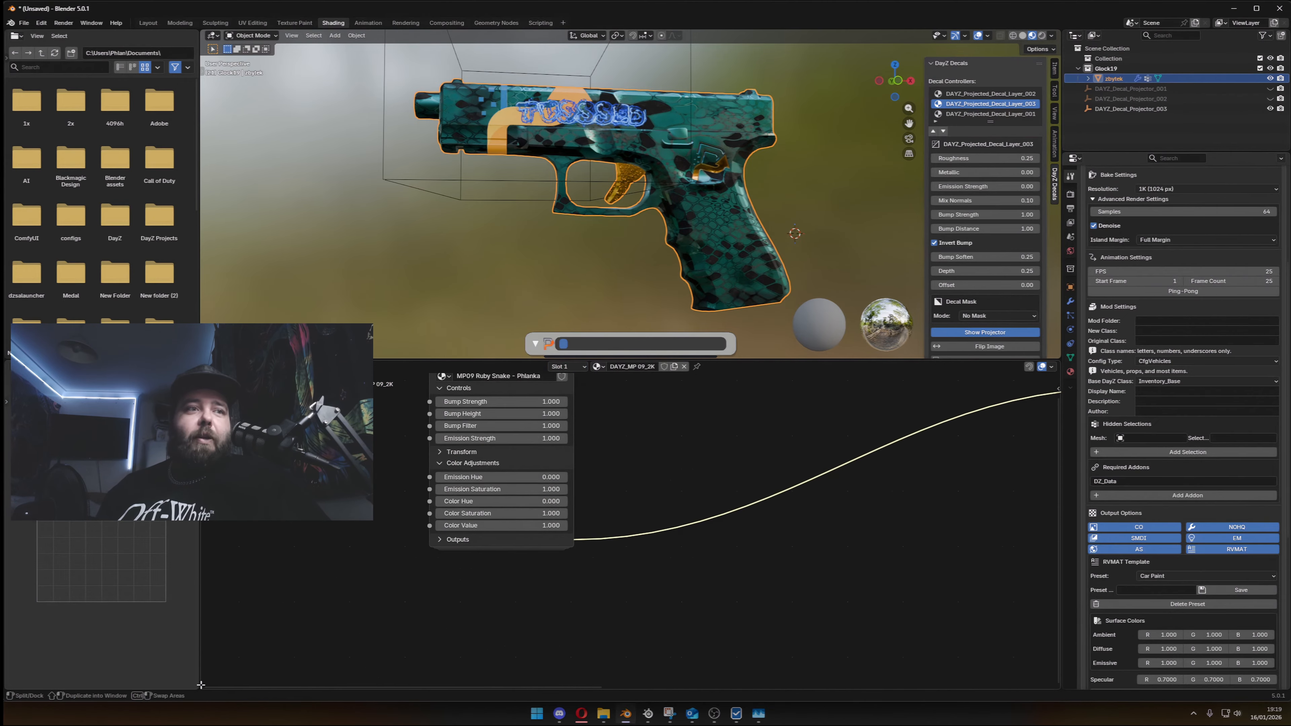
- Split the Shader Editor horizontally and turn the new lower area into a Timeline
{"action": "left_click_drag", "start_coordinate": [201, 687], "coordinate": [208, 622]}
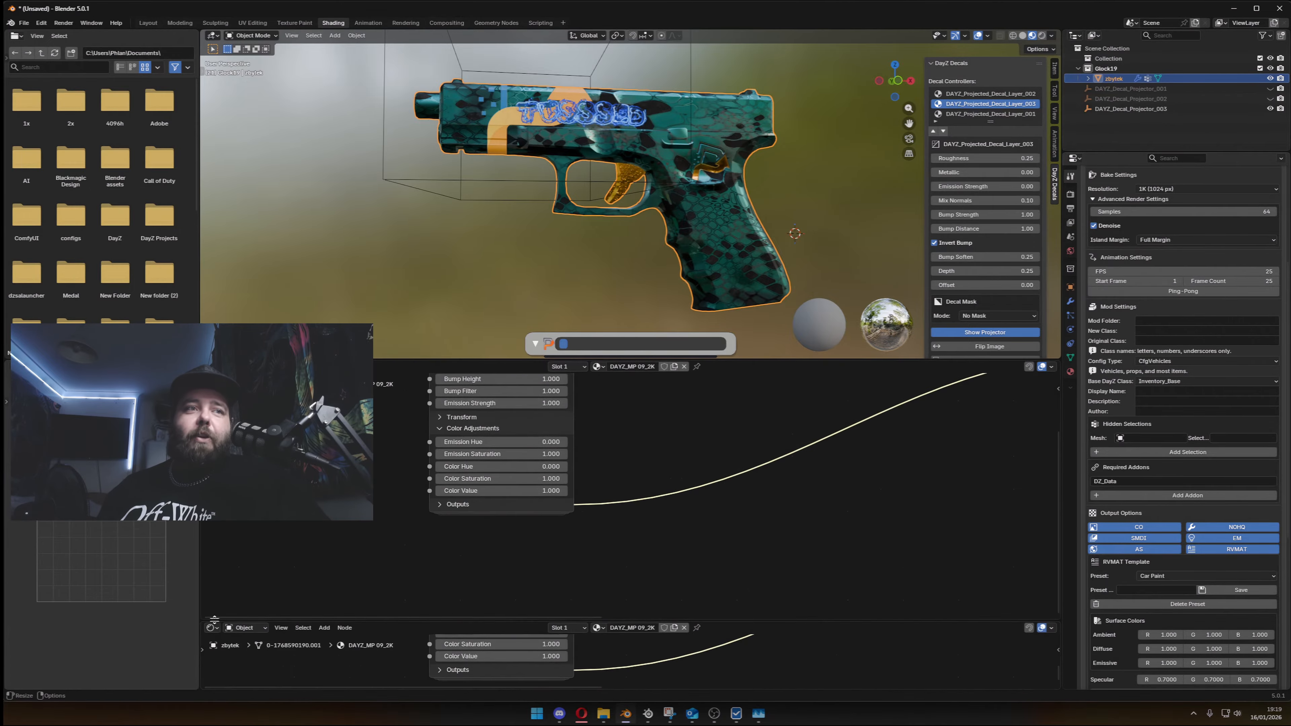
{"action": "left_click", "coordinate": [211, 629]}
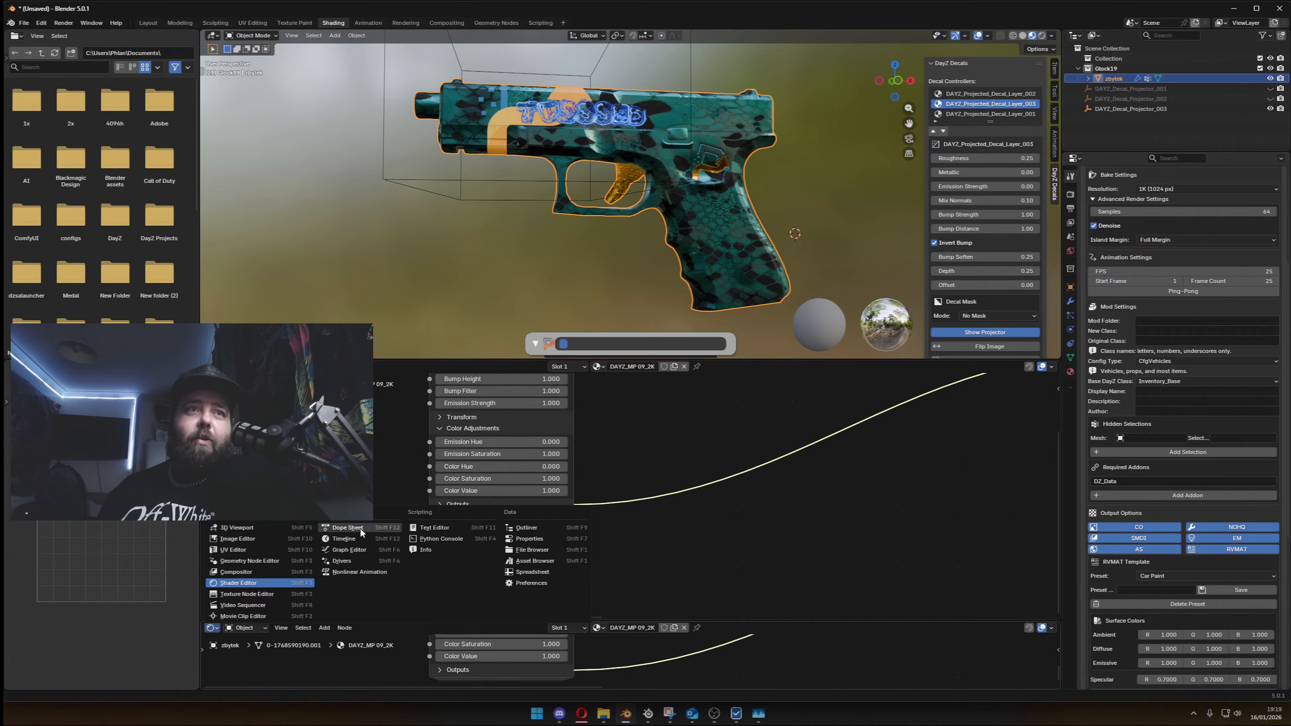
{"action": "left_click", "coordinate": [351, 539]}
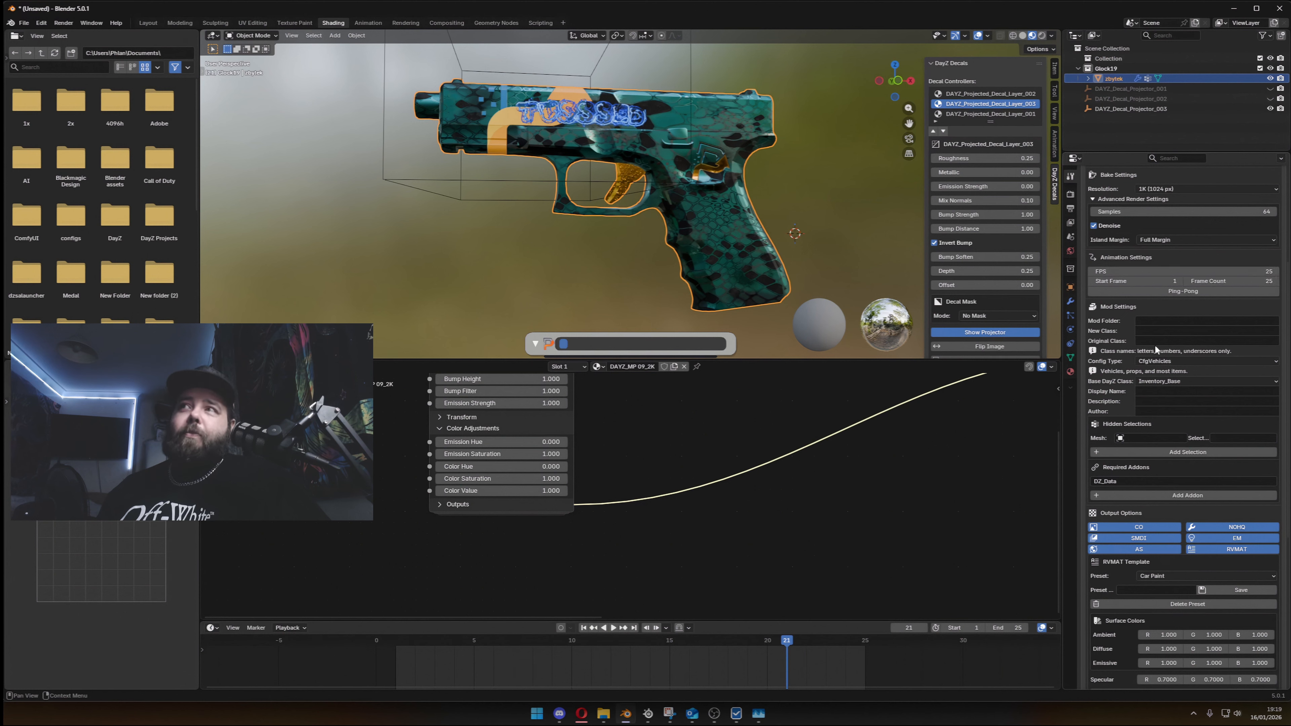
- Set the texture animation's frame count to 20 and its FPS to 10
{"action": "left_click", "coordinate": [1230, 281]}
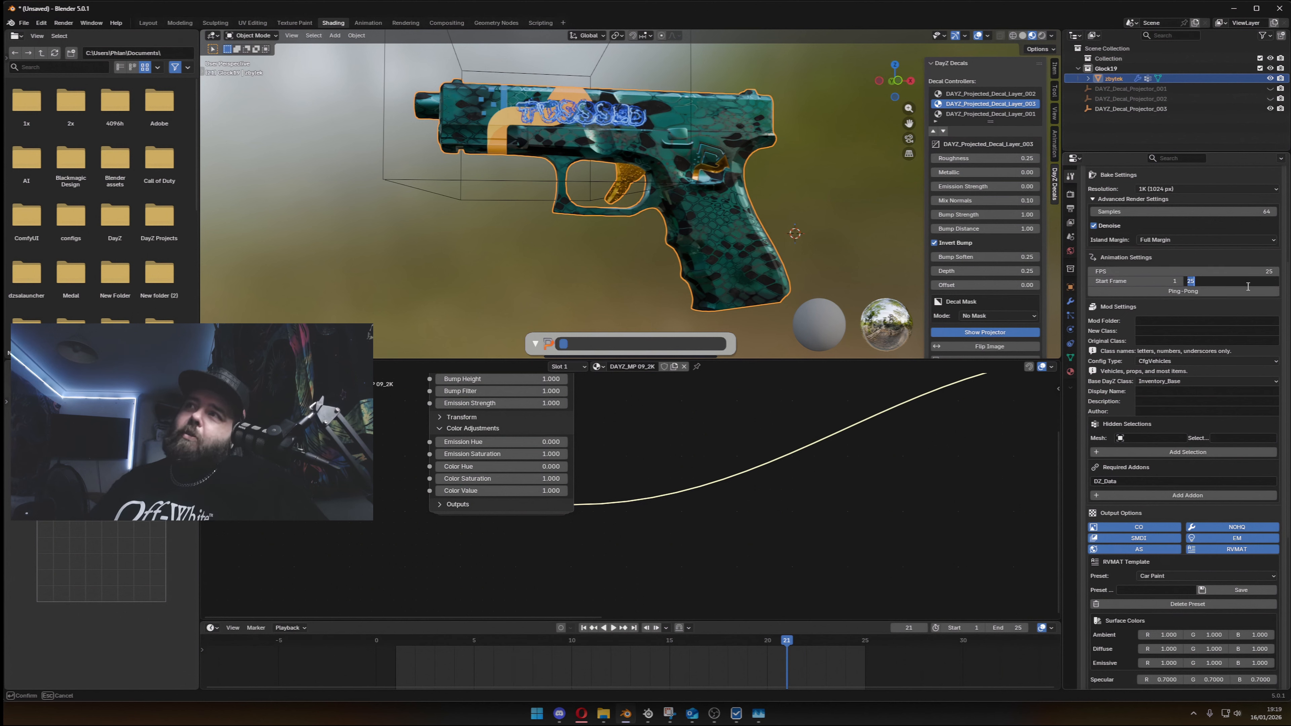
{"action": "type", "text": "20"}
{"action": "key", "text": "Return"}
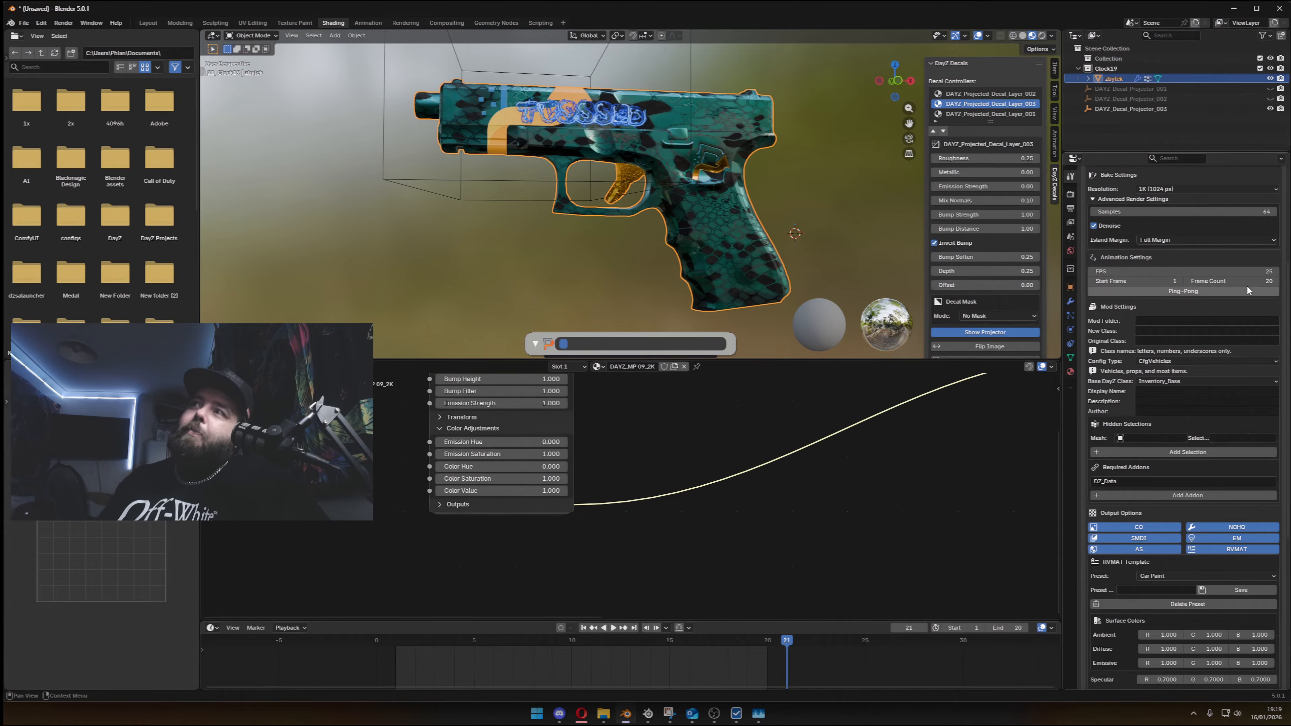
{"action": "left_click", "coordinate": [1240, 270]}
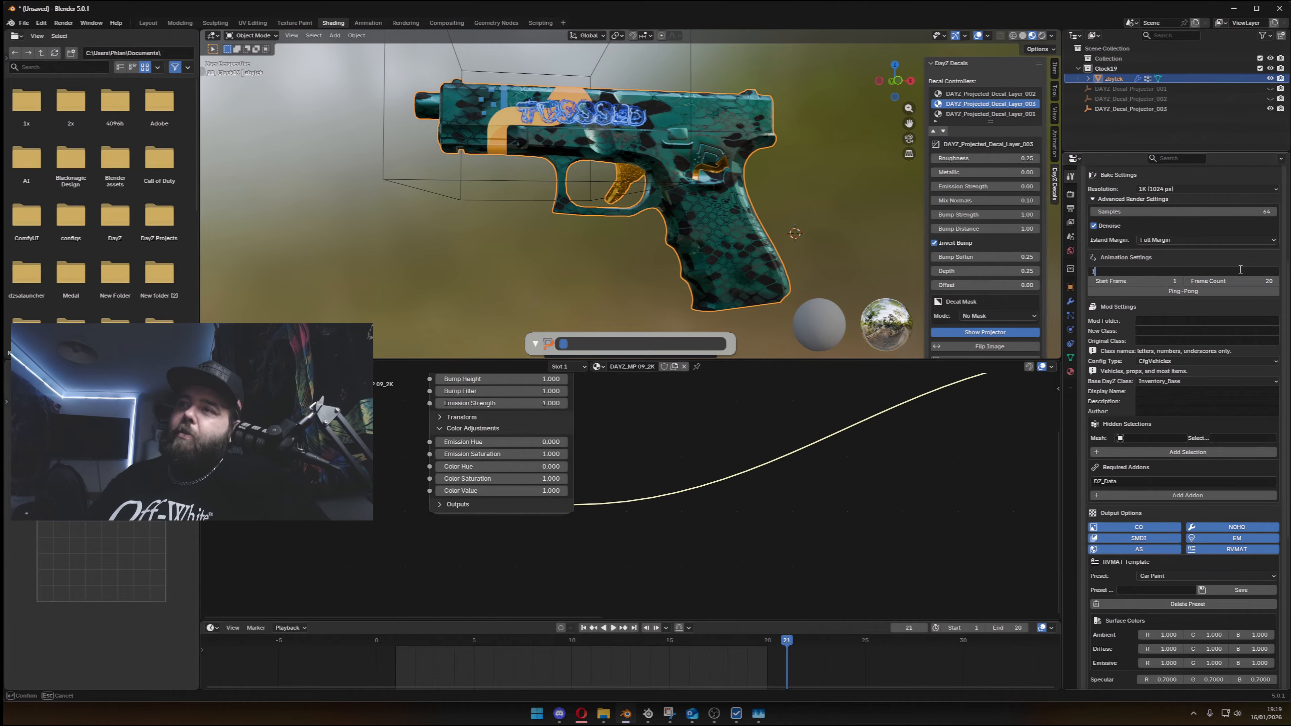
{"action": "key", "text": "Return"}
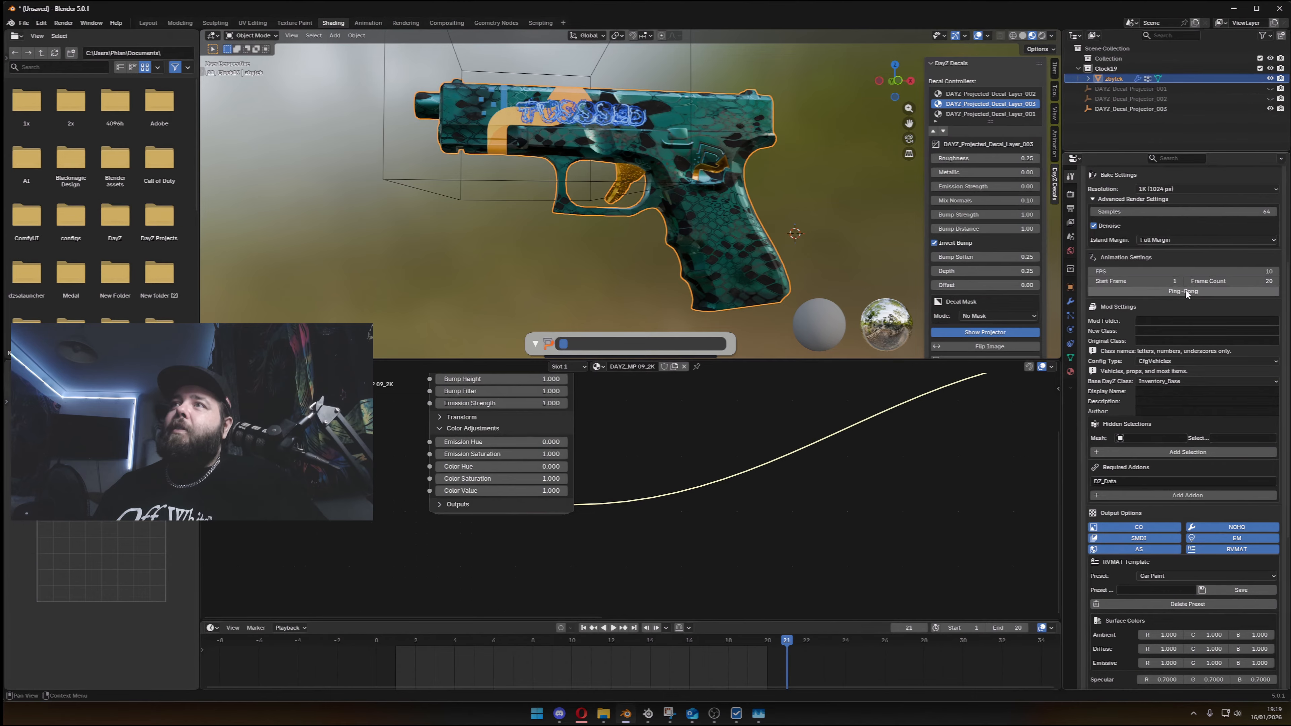
- Compare the animation playback with Ping-Pong on and off
{"action": "key", "text": "space"}
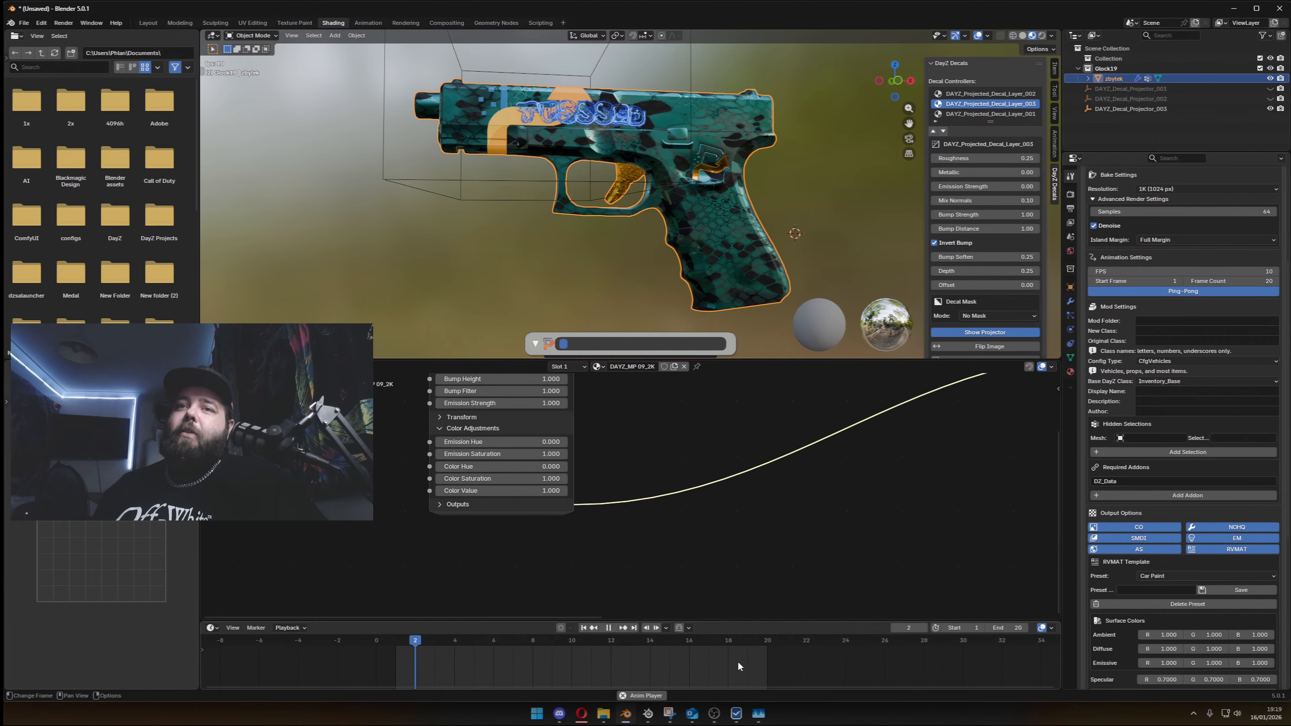
{"action": "key", "text": "space"}
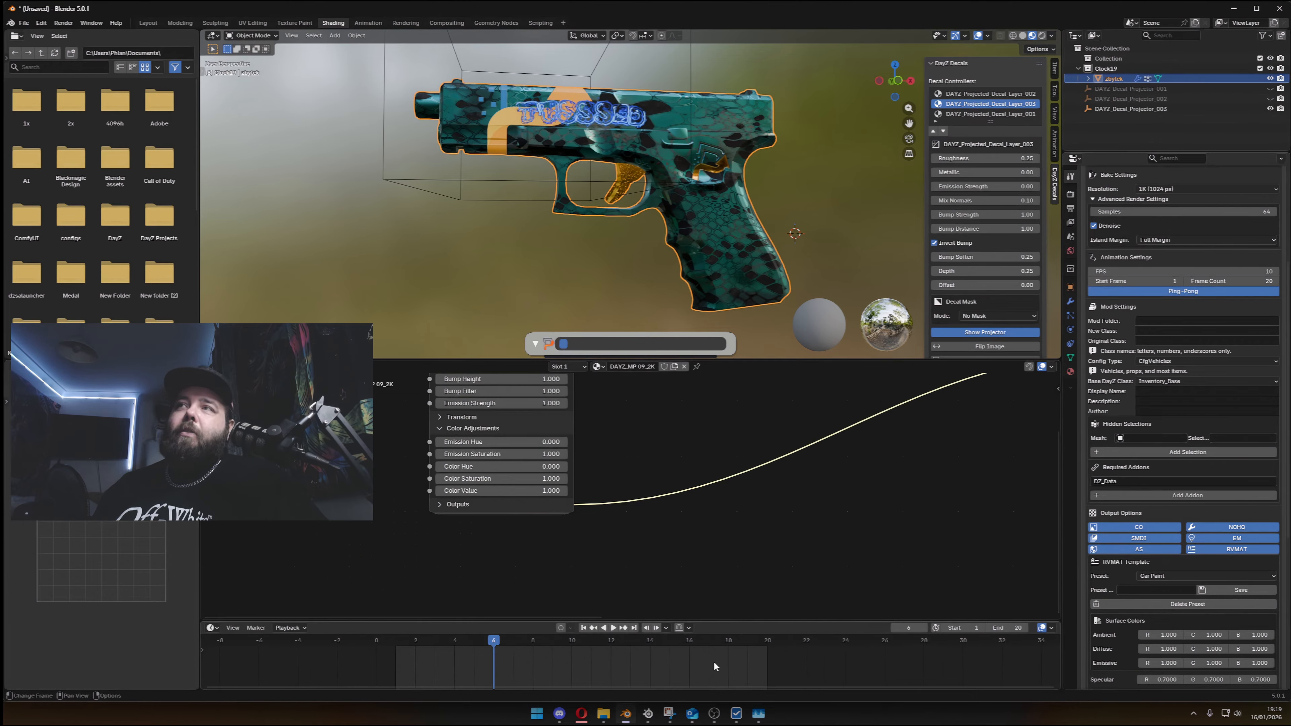
{"action": "left_click", "coordinate": [1141, 289]}
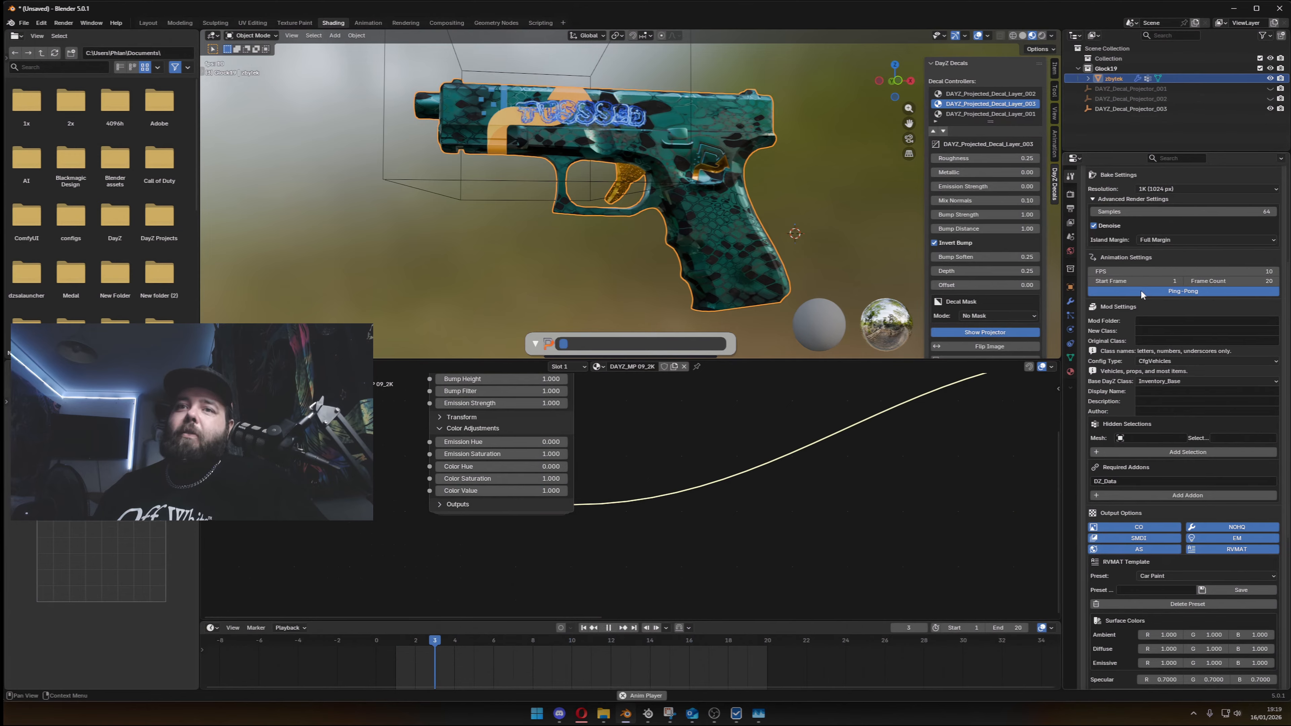
{"action": "left_click", "coordinate": [1140, 289]}
{"action": "key", "text": "space"}
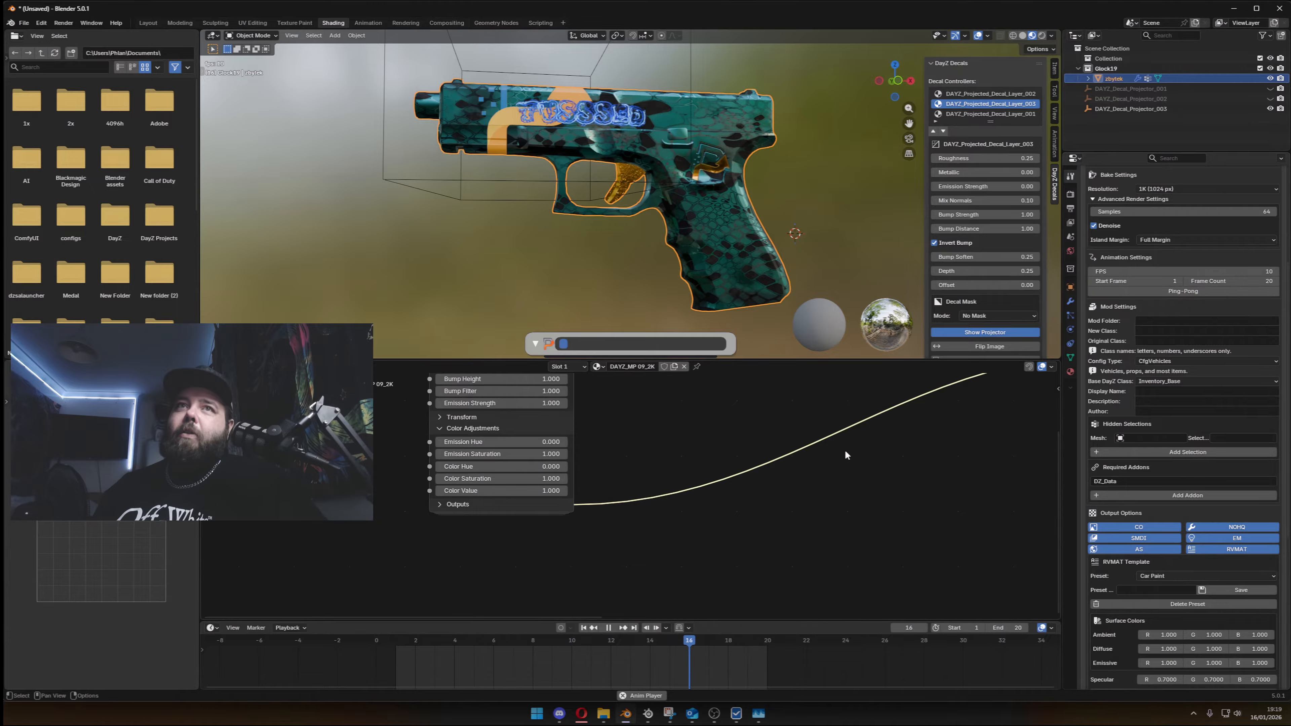
{"action": "scroll", "coordinate": [842, 478], "scroll_direction": "down", "scroll_amount": 2}
{"action": "key", "text": "space"}
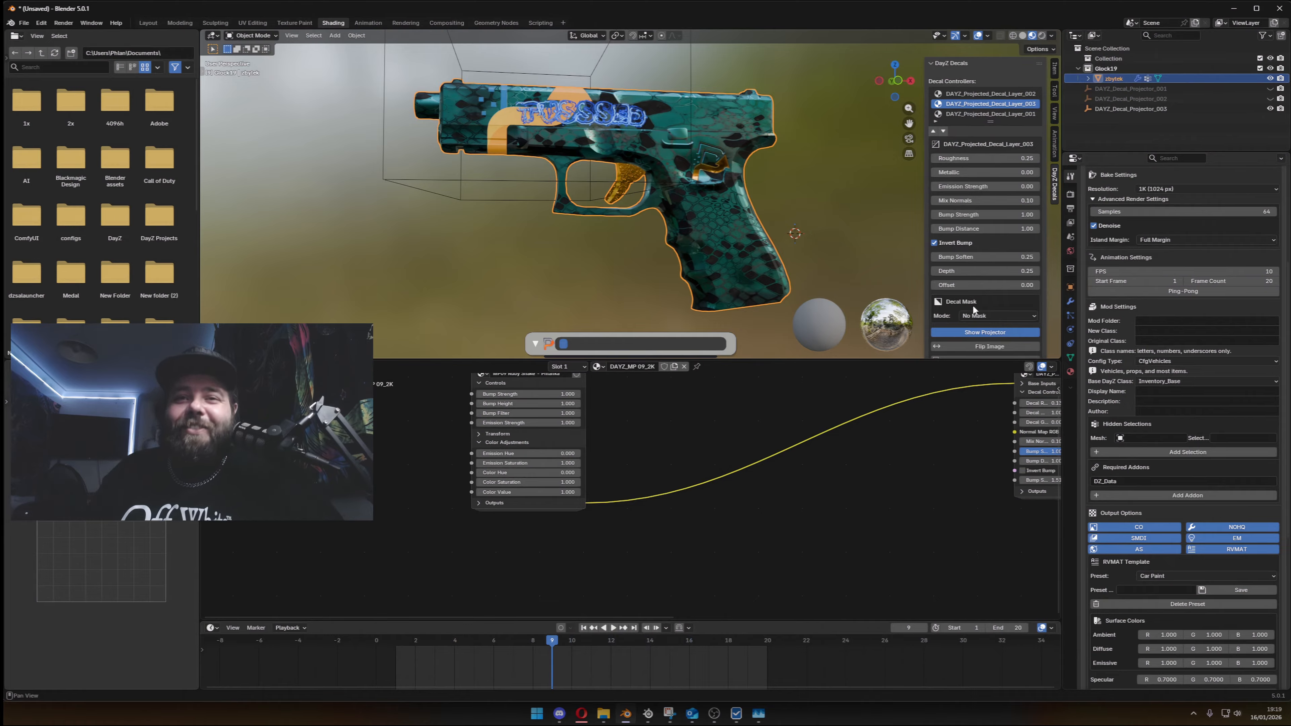
- Go to frame 1 and insert a keyframe on the snake group node's Color Hue at 0.000
{"action": "left_click_drag", "start_coordinate": [475, 643], "coordinate": [395, 656]}
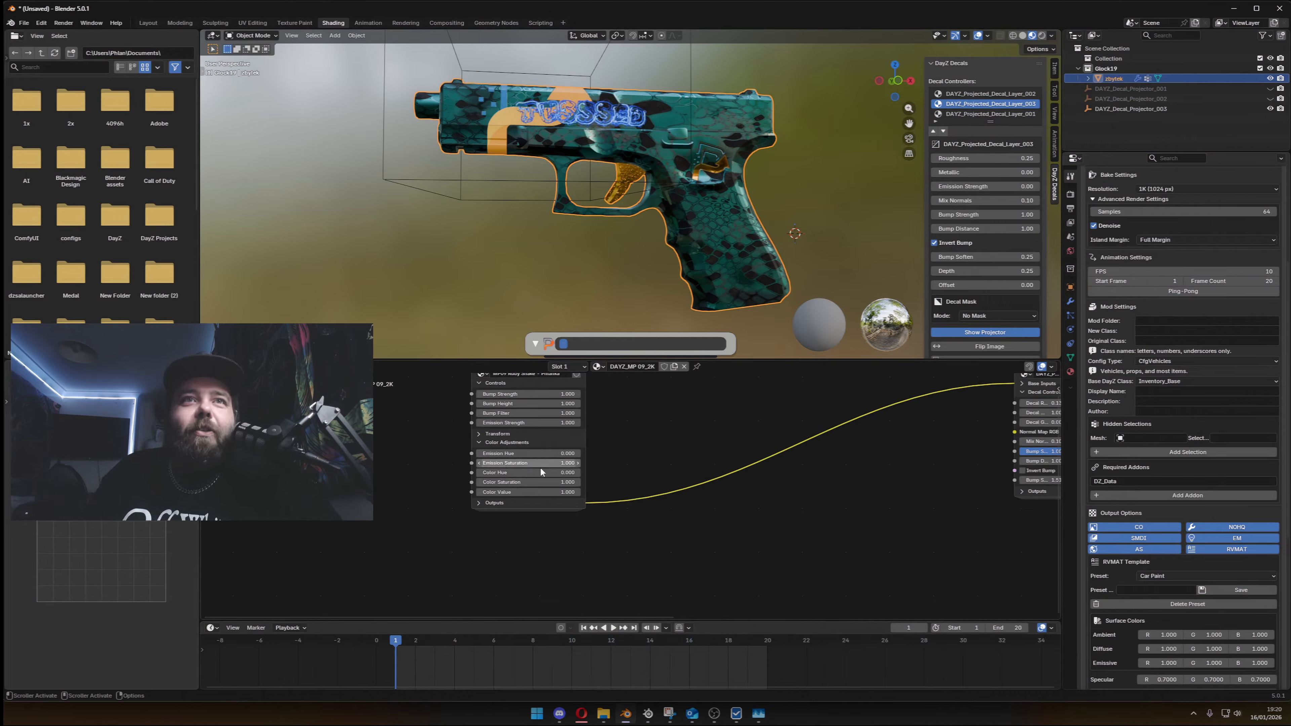
{"action": "left_click_drag", "start_coordinate": [540, 473], "coordinate": [540, 473]}
{"action": "right_click", "coordinate": [535, 471]}
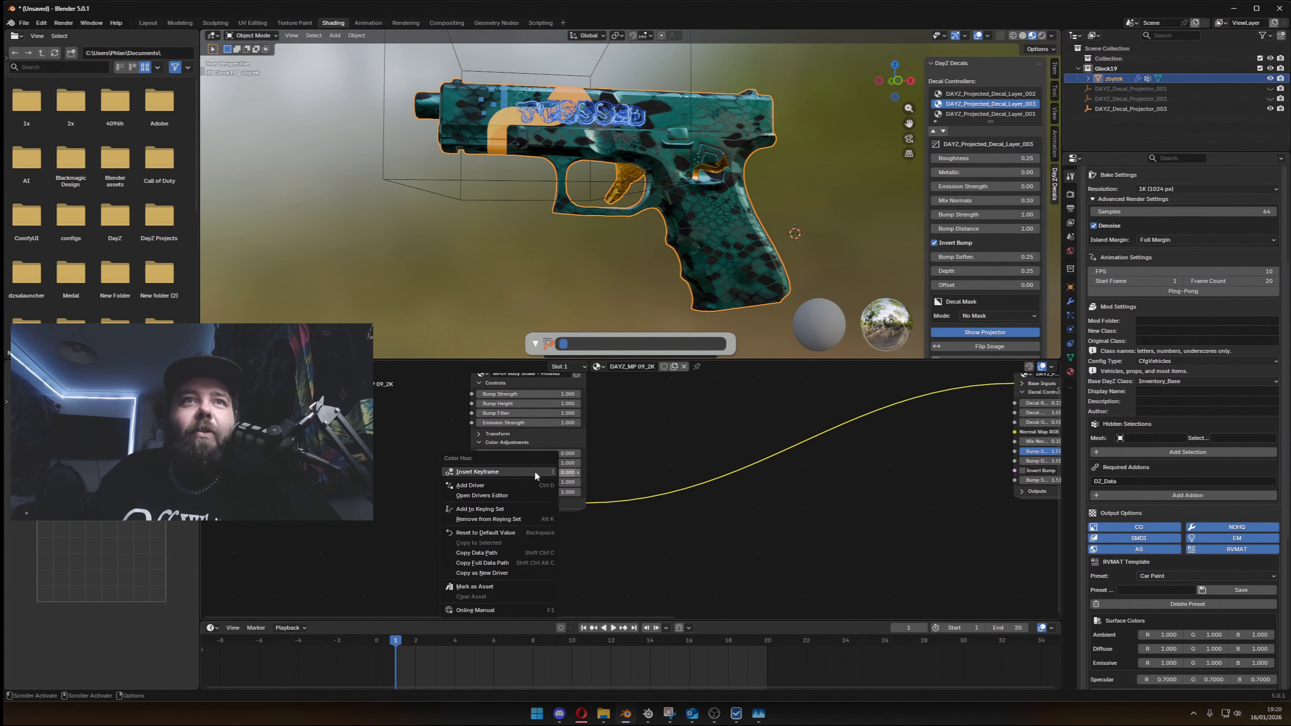
{"action": "left_click", "coordinate": [535, 471]}
- At frame 20, set the node's Color Hue to 1 and insert a second keyframe on it
{"action": "left_click_drag", "start_coordinate": [402, 649], "coordinate": [774, 651]}
{"action": "left_click", "coordinate": [539, 473]}
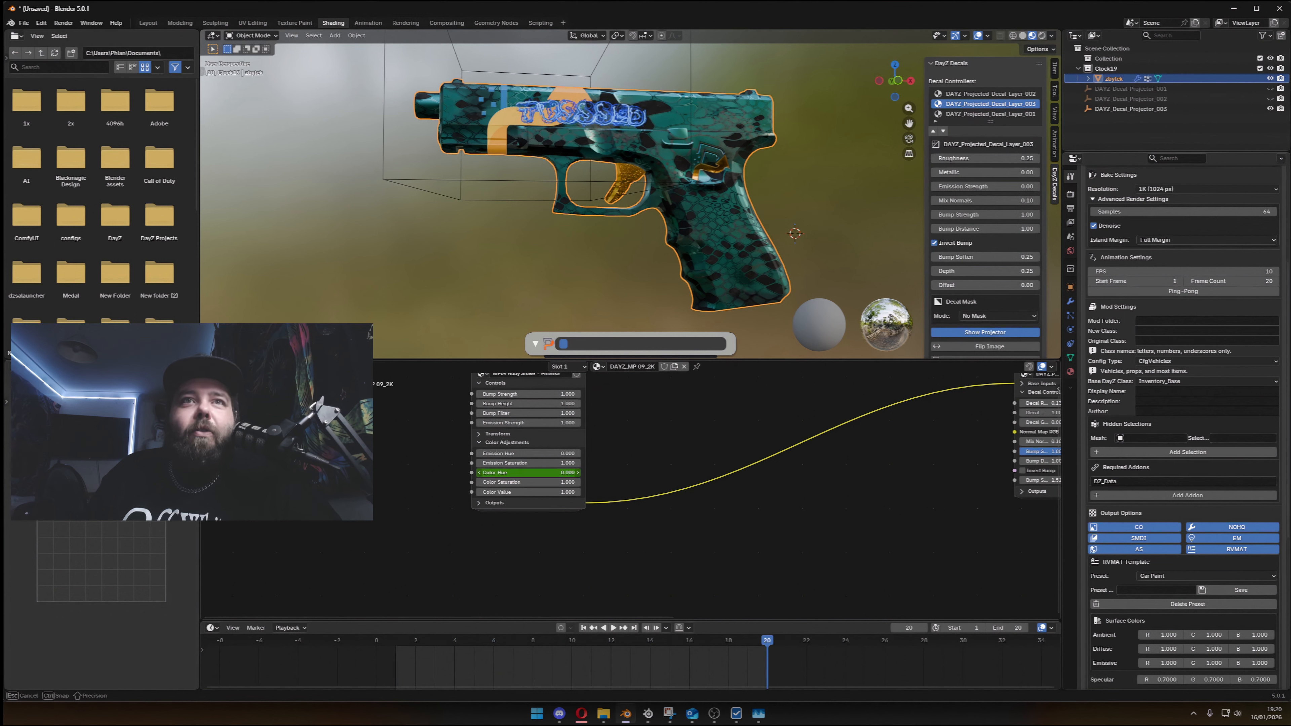
{"action": "type", "text": "1"}
{"action": "key", "text": "Return"}
{"action": "right_click", "coordinate": [552, 474]}
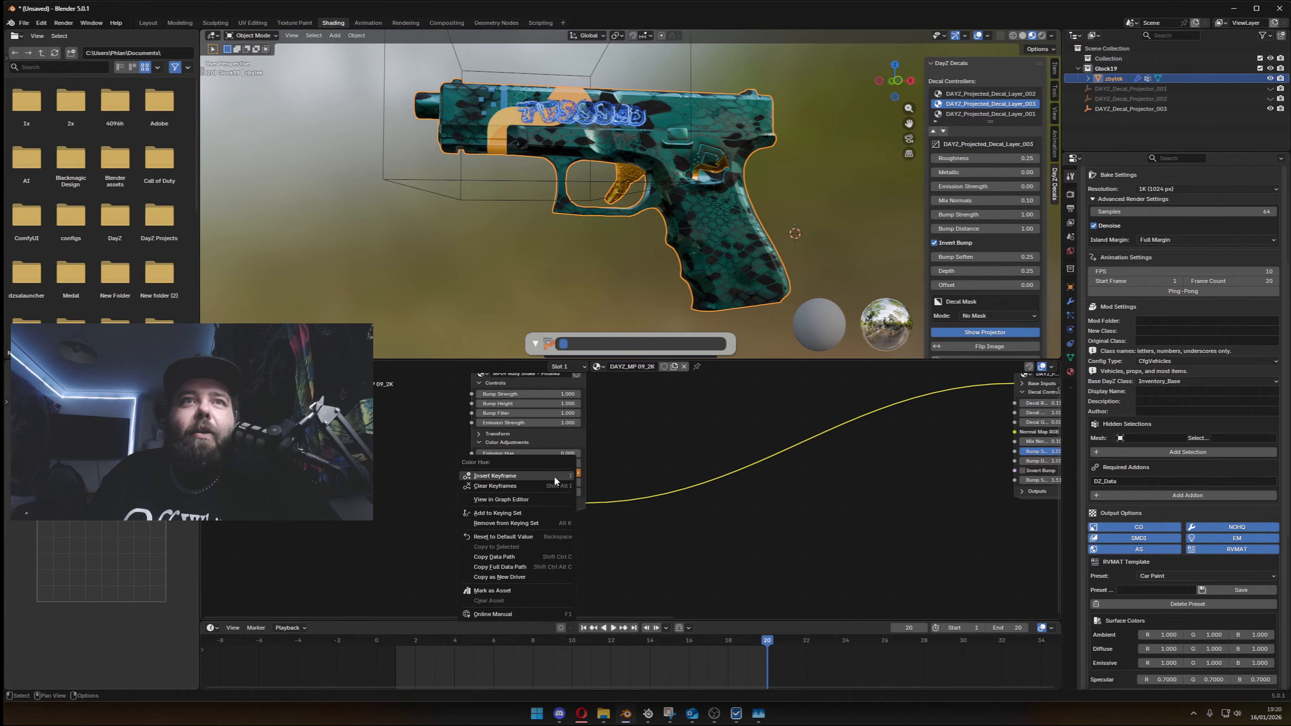
{"action": "left_click", "coordinate": [553, 477]}
- Scrub back toward the start and play the hue animation to check the pistol's colour cycle
{"action": "left_click_drag", "start_coordinate": [736, 639], "coordinate": [449, 654]}
{"action": "key", "text": "space"}
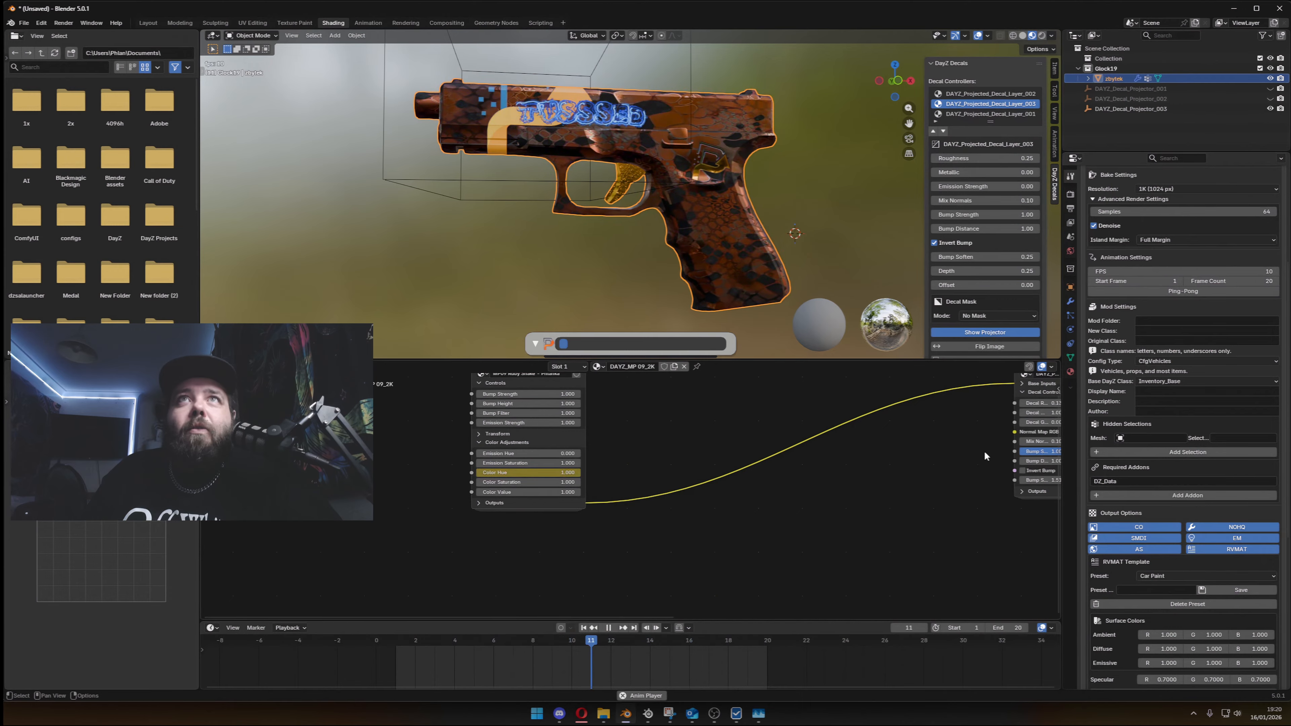
{"action": "key", "text": "space"}
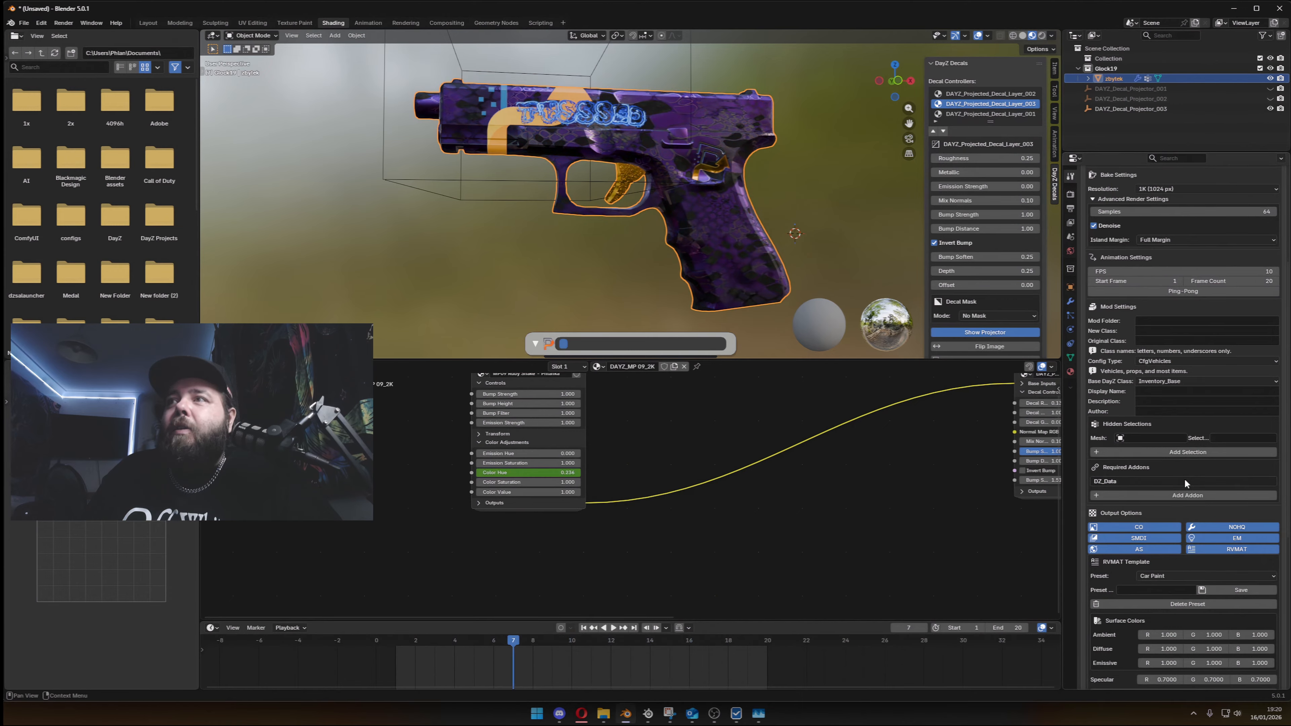
- Turn on Ping-Pong for the texture animation and play it to check the back-and-forth colour change
{"action": "left_click", "coordinate": [1184, 291]}
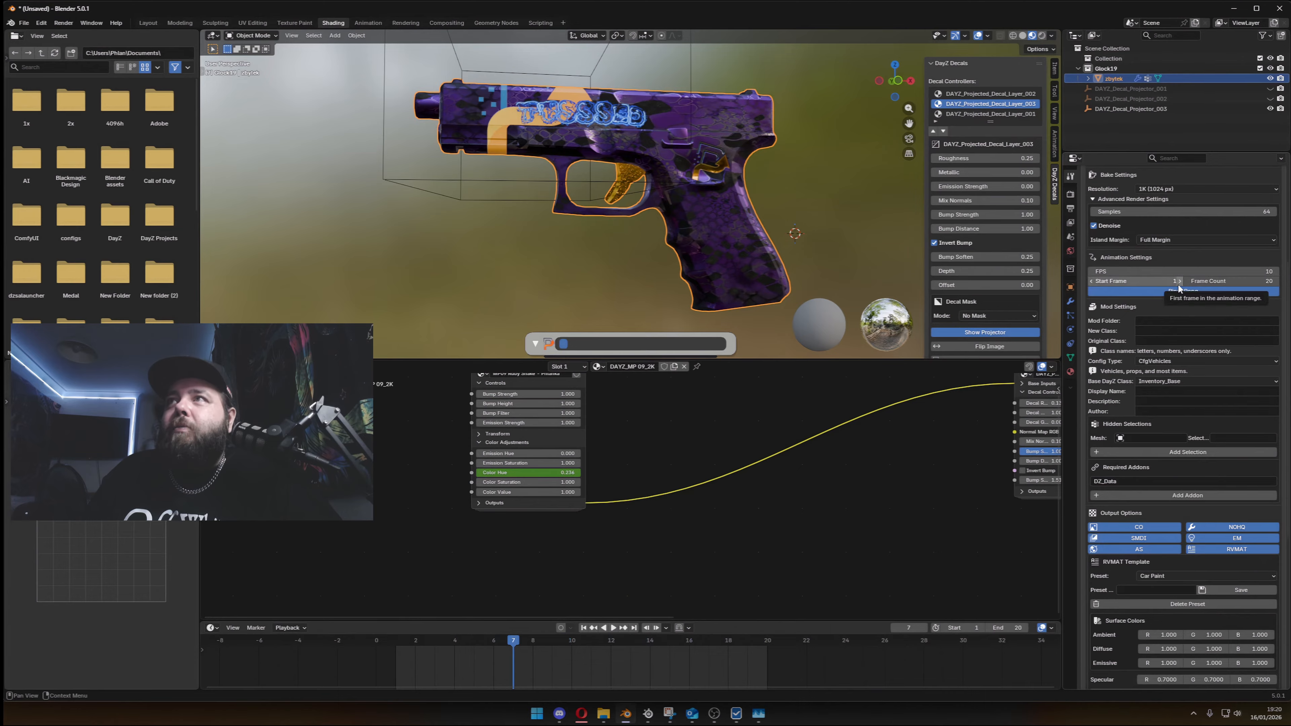
{"action": "key", "text": "space"}
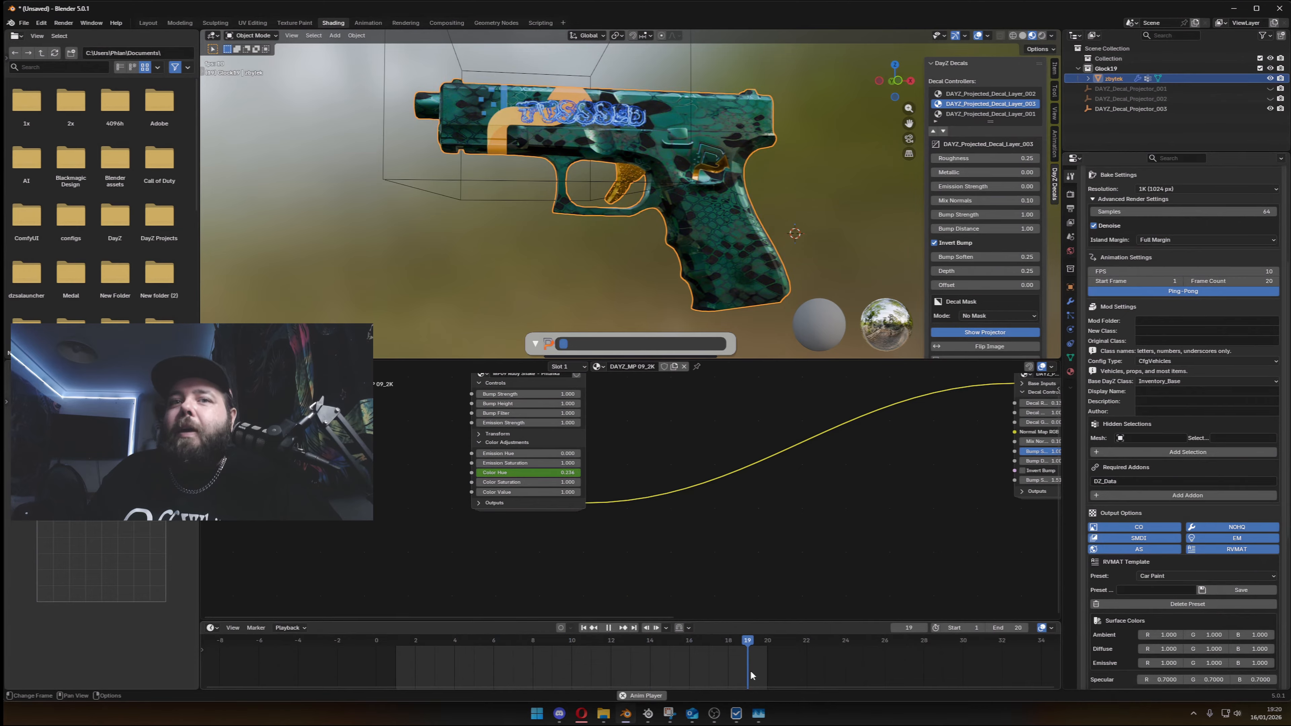
{"action": "key", "text": "space"}
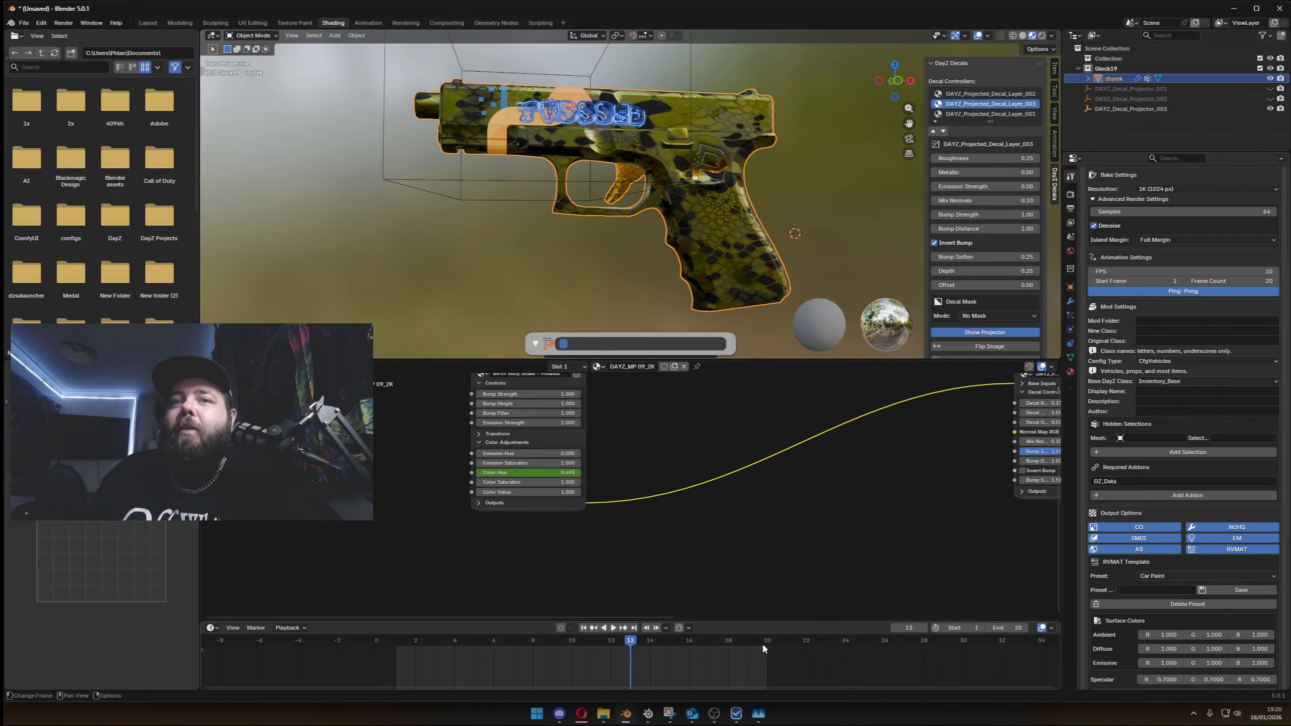
{"action": "scroll", "coordinate": [742, 656], "scroll_direction": "down", "scroll_amount": 3}
{"action": "scroll", "coordinate": [742, 656], "scroll_direction": "up", "scroll_amount": 4}
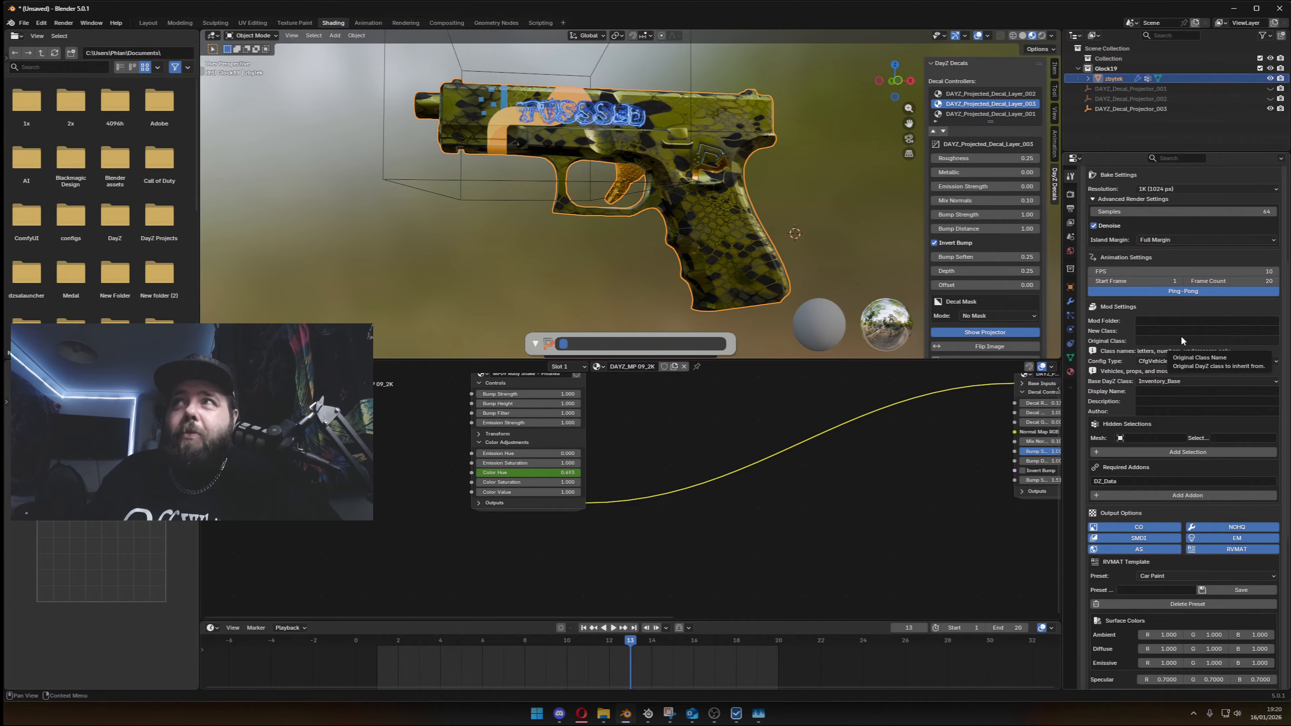
- Raise the animation FPS to 11 and reduce the frame count to 16, checking the Ping-Pong playback
{"action": "left_click", "coordinate": [1276, 272]}
{"action": "left_click", "coordinate": [1188, 281]}
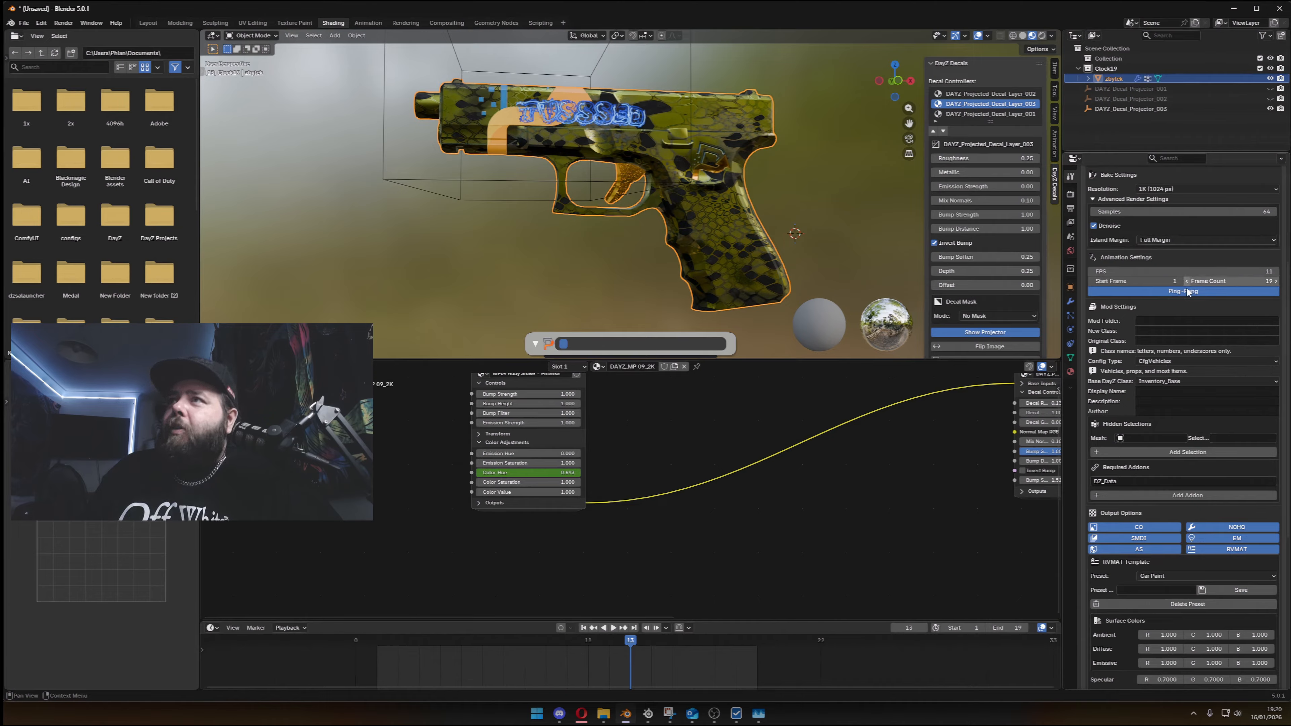
{"action": "left_click", "coordinate": [1186, 290]}
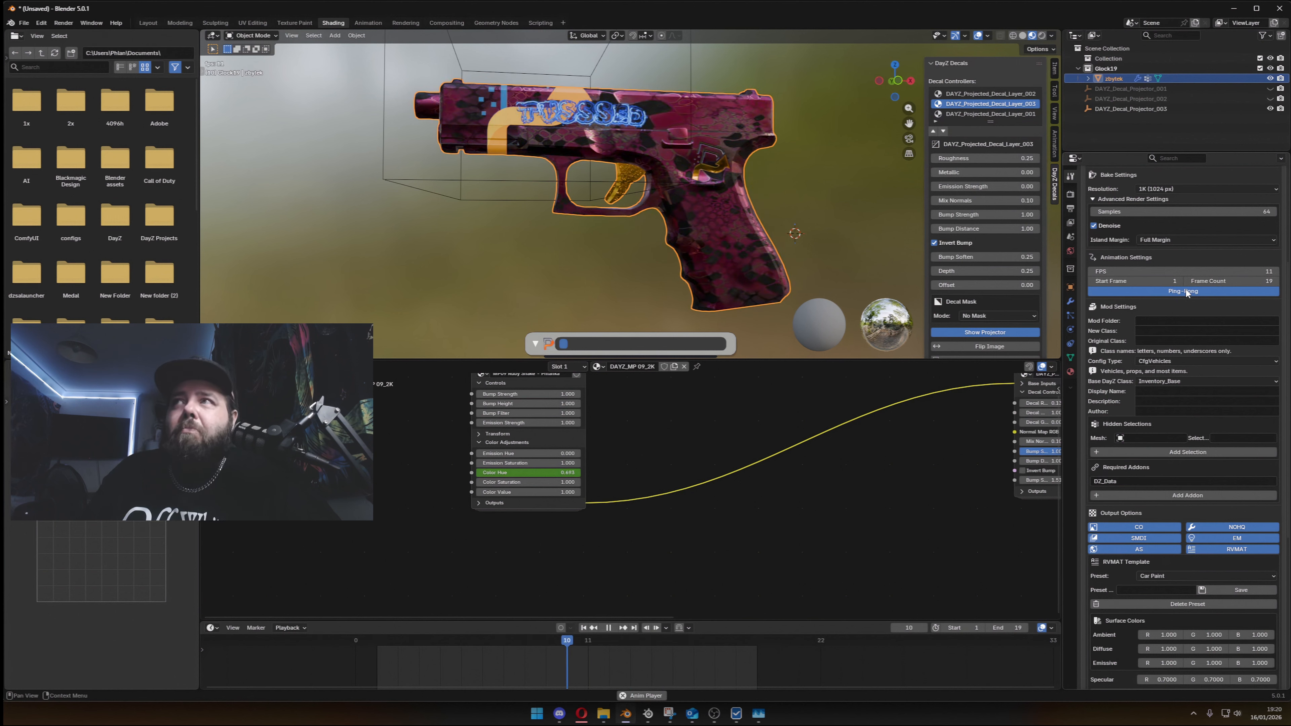
{"action": "left_click", "coordinate": [1190, 281]}
{"action": "left_click", "coordinate": [1189, 280]}
{"action": "left_click", "coordinate": [1189, 281]}
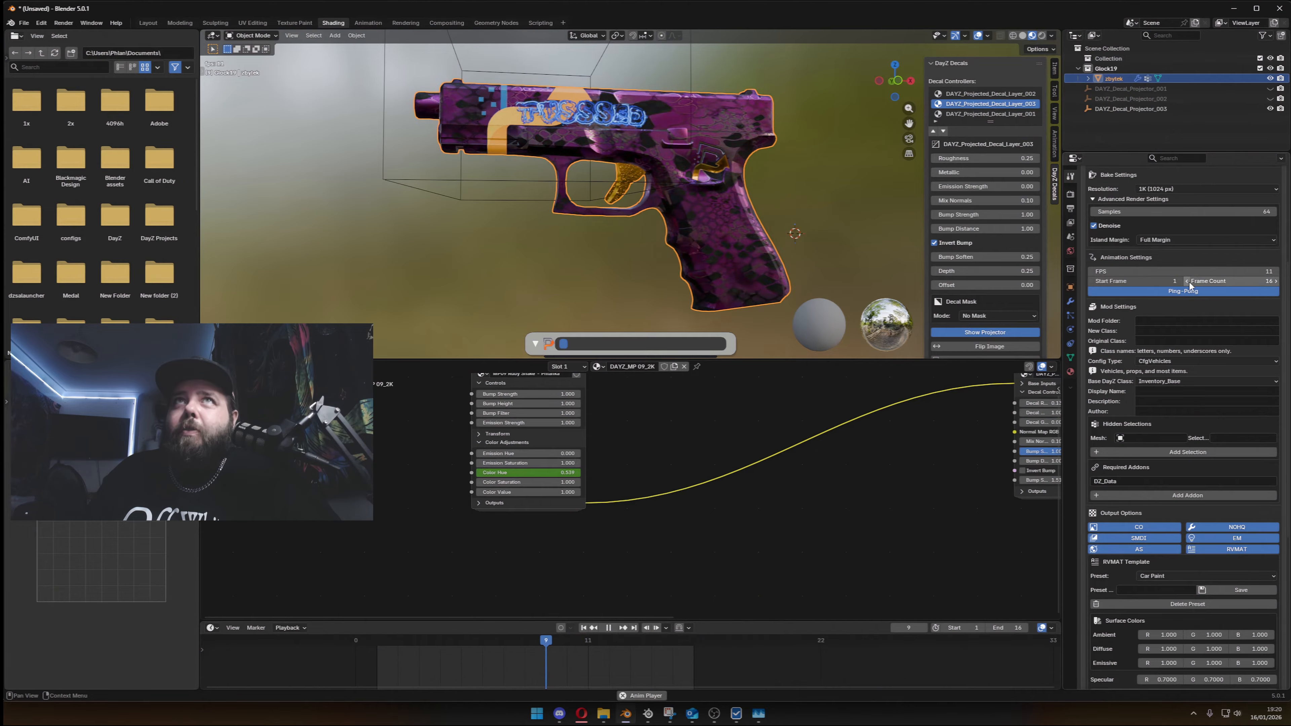
{"action": "key", "text": "space"}
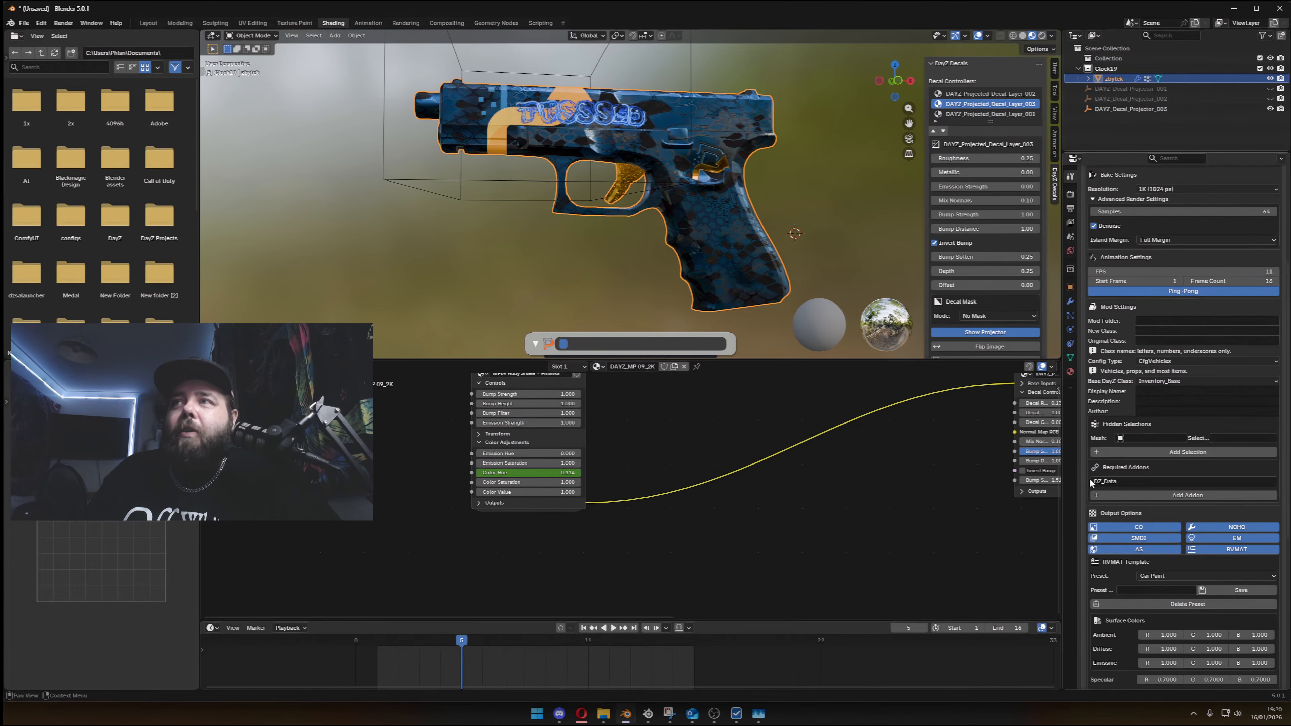
- Enter NewToolsTutorial as the mod folder and Tussed_Glock as the new class name
{"action": "left_click", "coordinate": [1169, 320]}
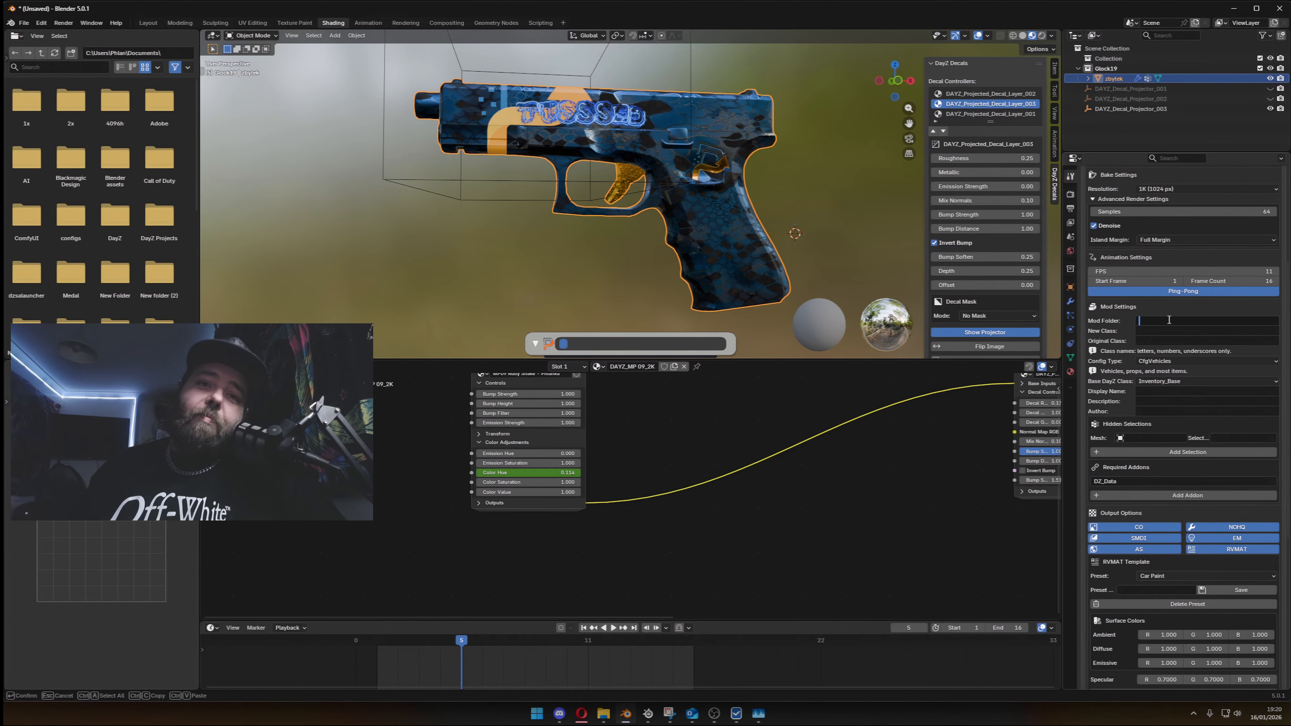
{"action": "left_click", "coordinate": [1192, 309]}
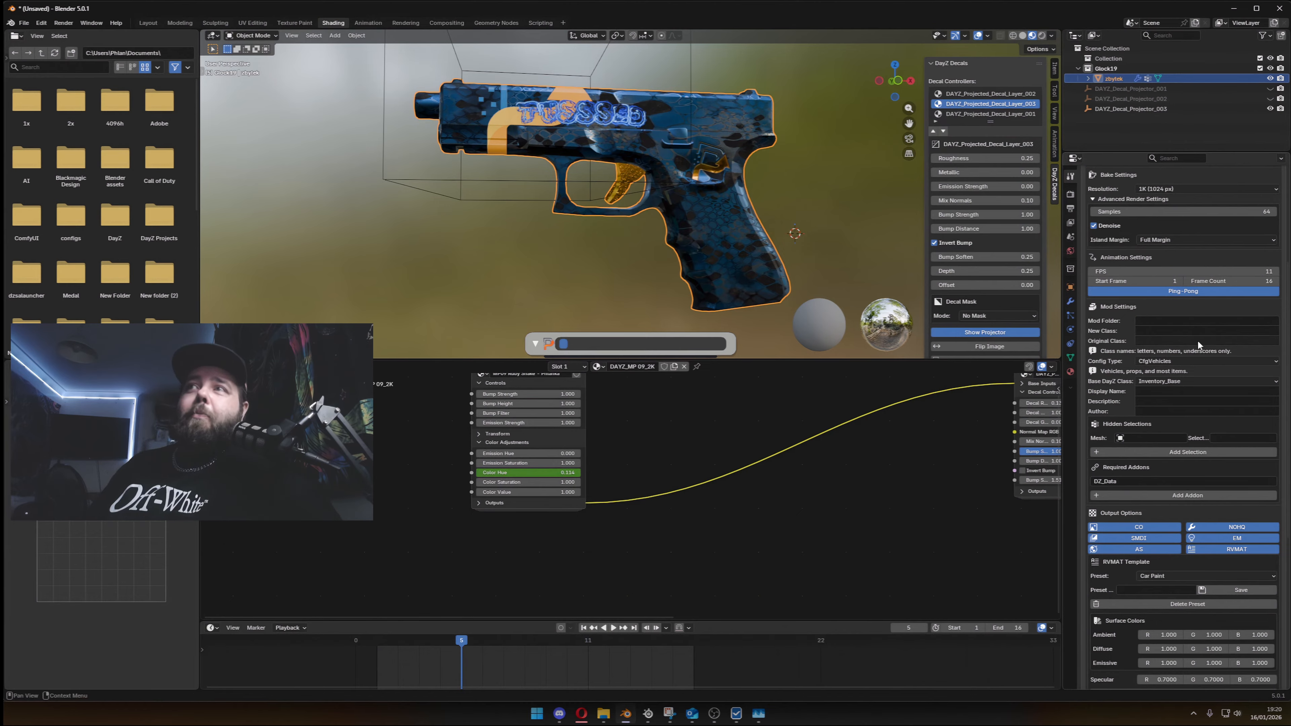
{"action": "left_click", "coordinate": [1193, 320]}
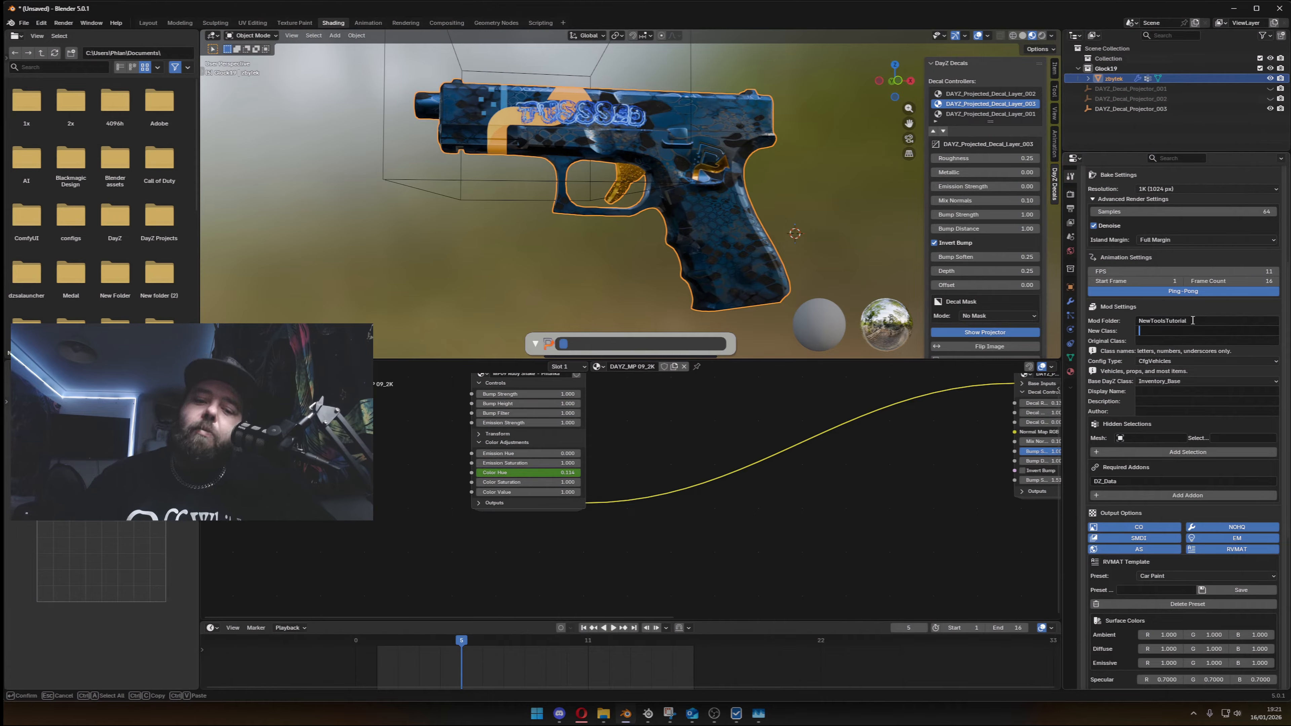
{"action": "type", "text": "_Glock"}
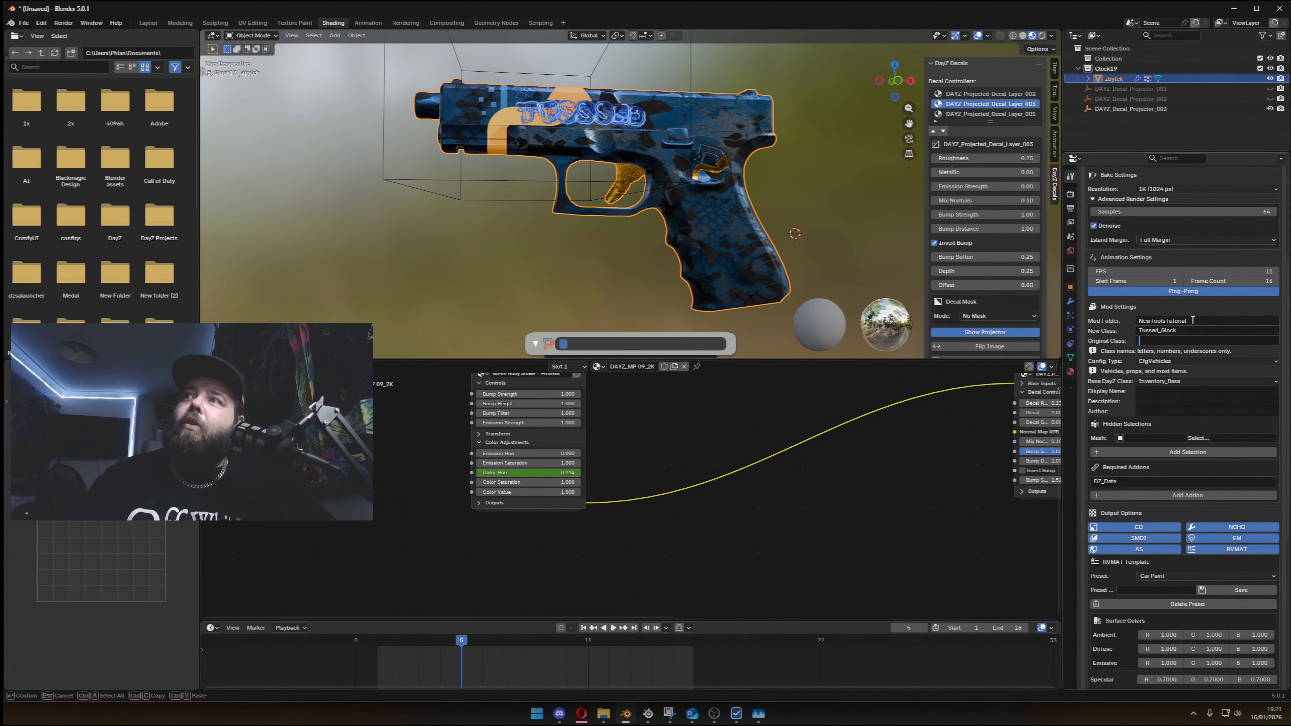
{"action": "key", "text": "Tab"}
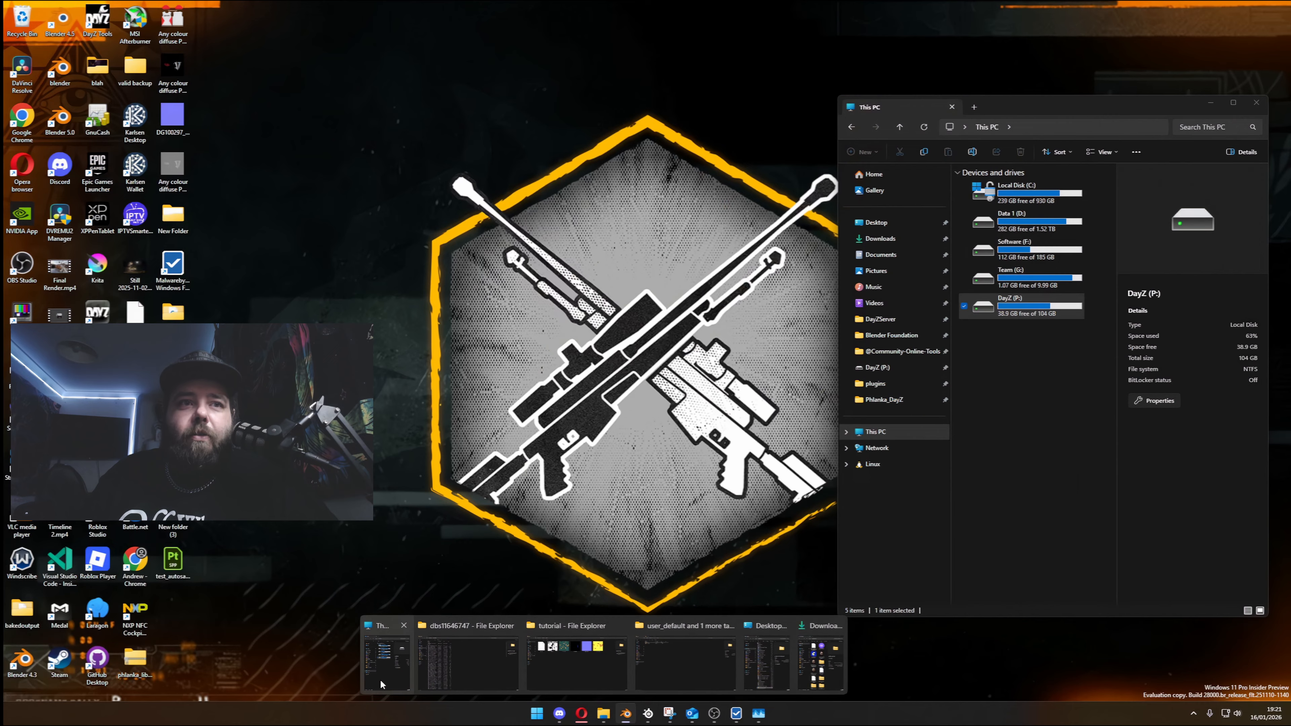
- Switch to File Explorer, browse the DayZ (P:) drive to DZ\weapons\pistols\glock, and open config.cpp to look up the original class
{"action": "left_click", "coordinate": [380, 679]}
{"action": "double_click", "coordinate": [1032, 306]}
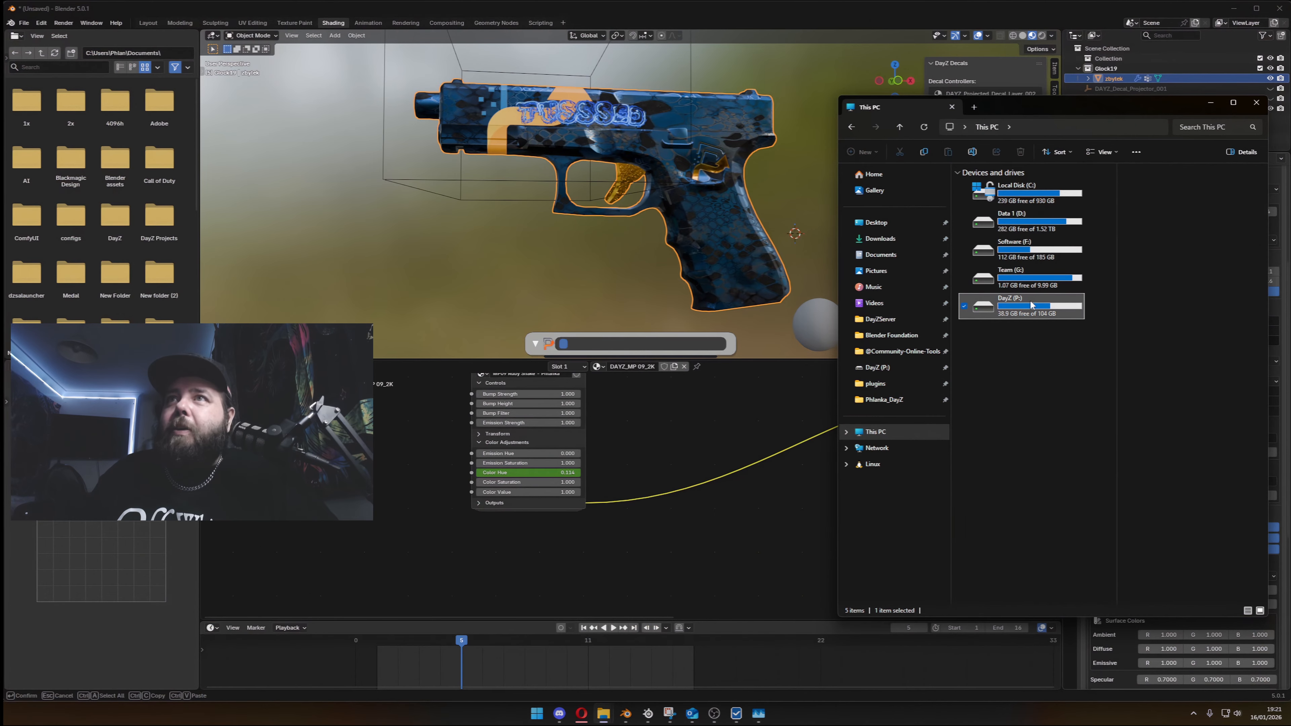
{"action": "double_click", "coordinate": [1088, 108]}
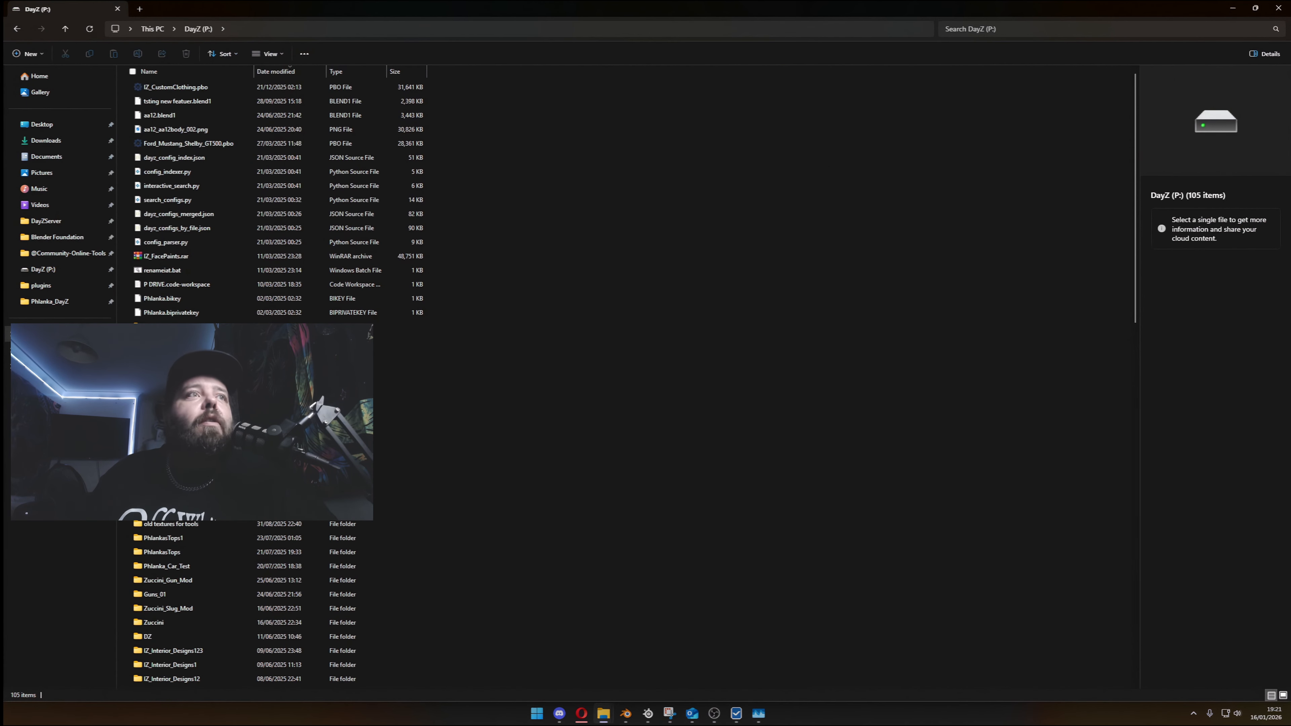
{"action": "scroll", "coordinate": [356, 457], "scroll_direction": "down", "scroll_amount": 4}
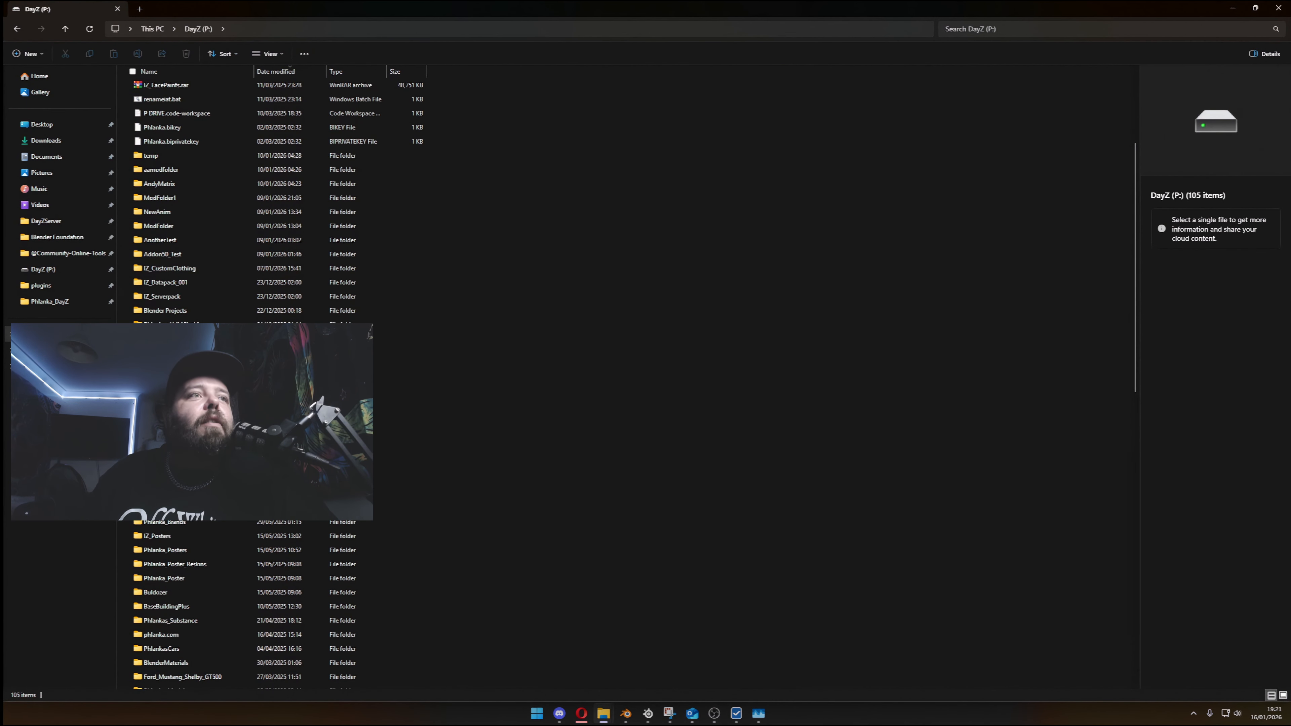
{"action": "double_click", "coordinate": [186, 465]}
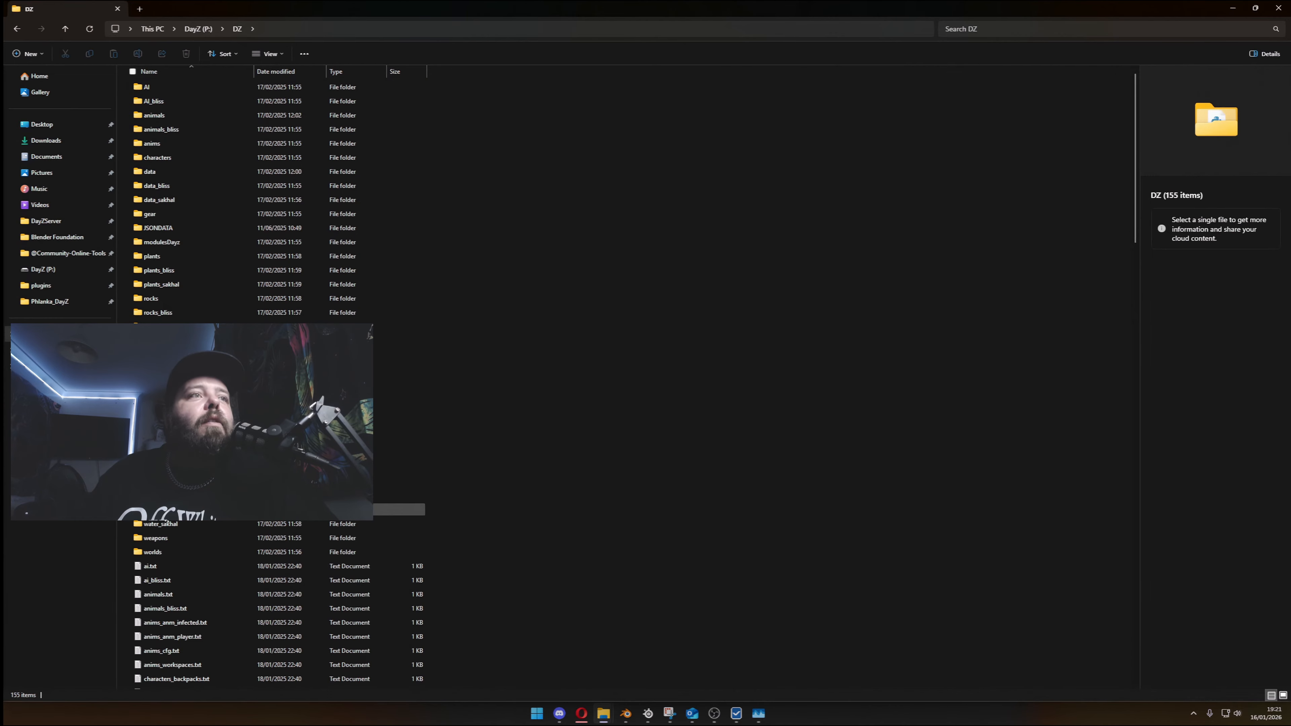
{"action": "double_click", "coordinate": [170, 534]}
{"action": "double_click", "coordinate": [184, 243]}
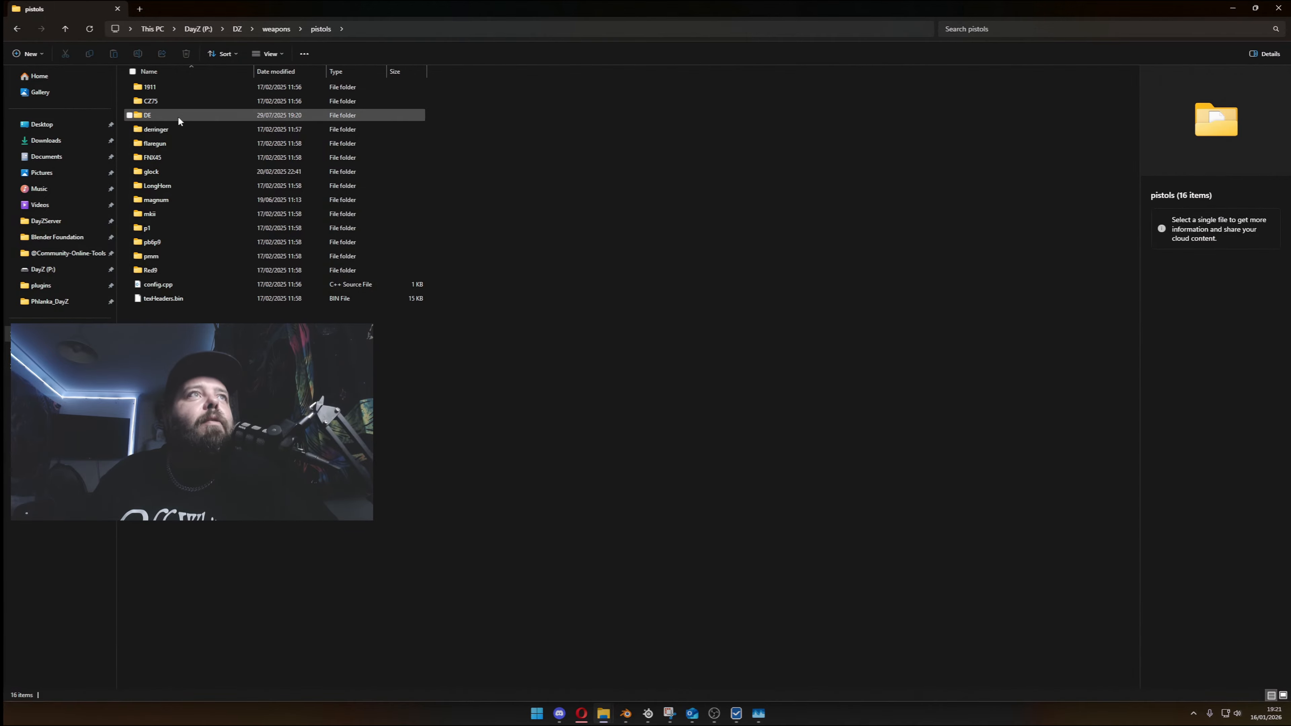
{"action": "double_click", "coordinate": [185, 171]}
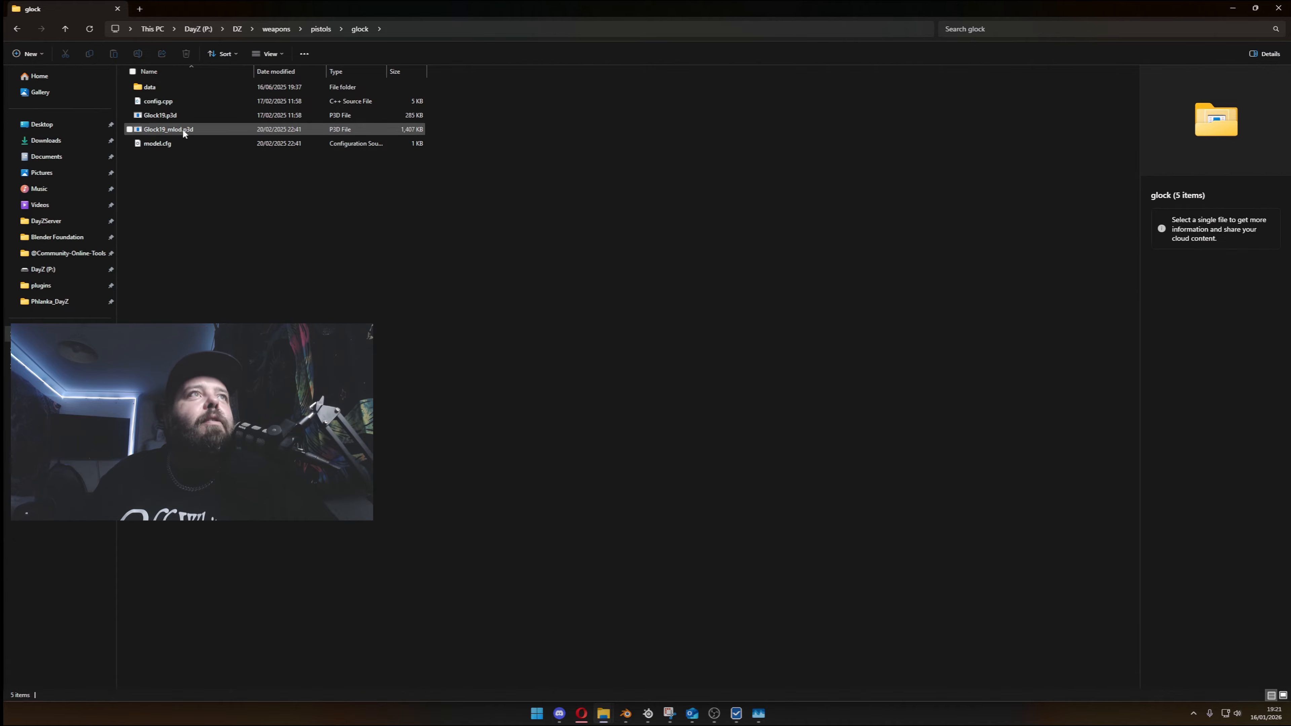
{"action": "double_click", "coordinate": [181, 101]}
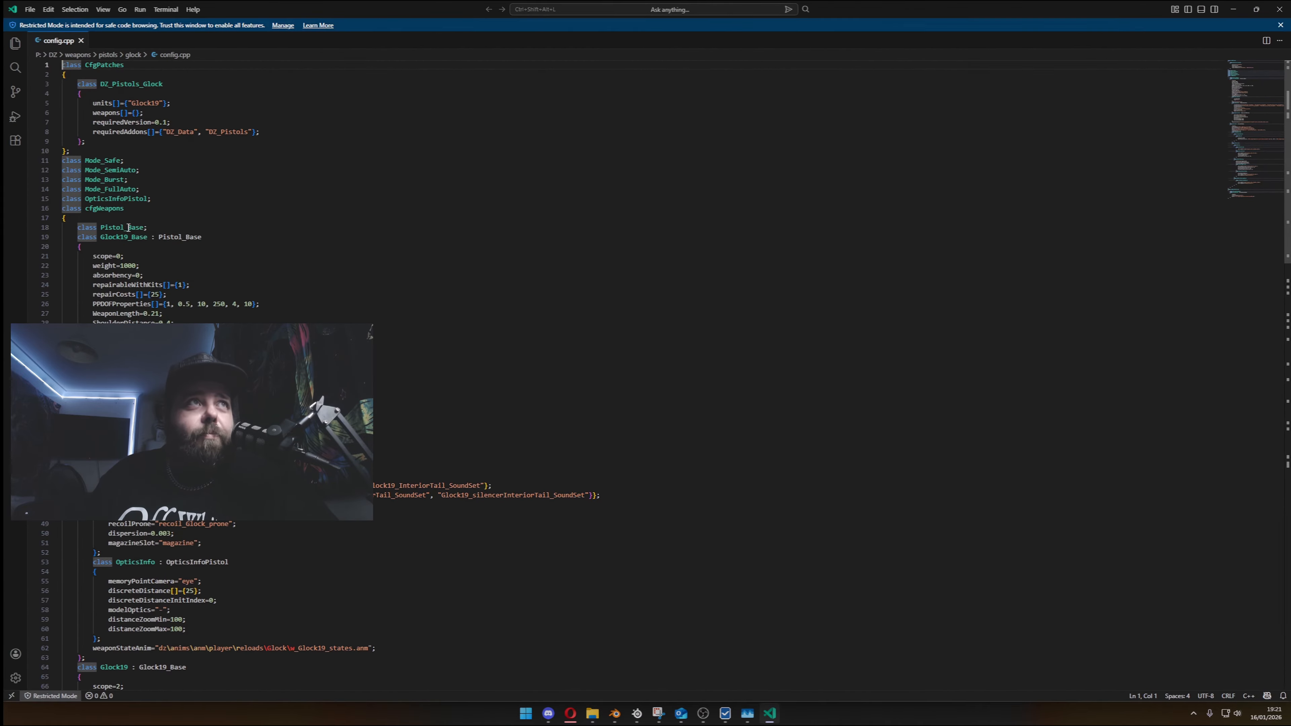
- Examine the Glock19_Base and Glock19 class definitions and their parent classes in config.cpp, folding the Glock19_Base block
{"action": "double_click", "coordinate": [123, 237]}
{"action": "left_click", "coordinate": [150, 256]}
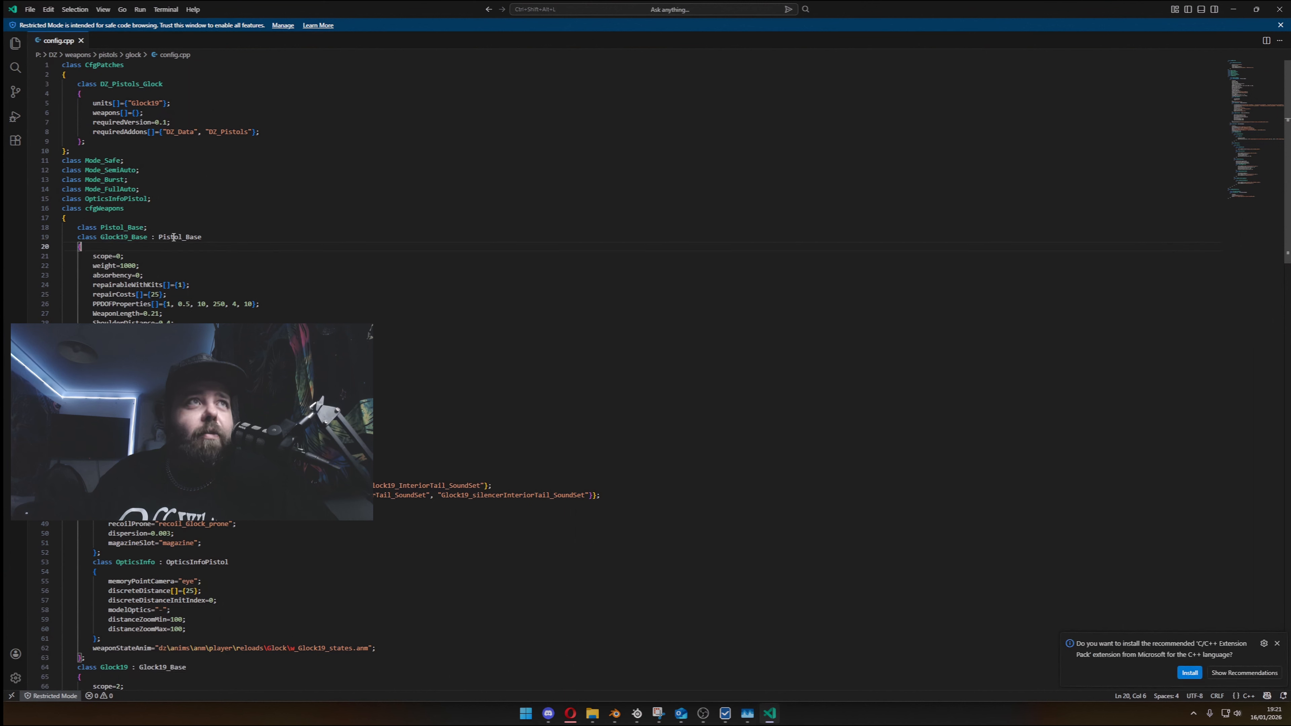
{"action": "double_click", "coordinate": [173, 237]}
{"action": "left_click", "coordinate": [156, 247]}
{"action": "left_click_drag", "start_coordinate": [93, 256], "coordinate": [140, 257]}
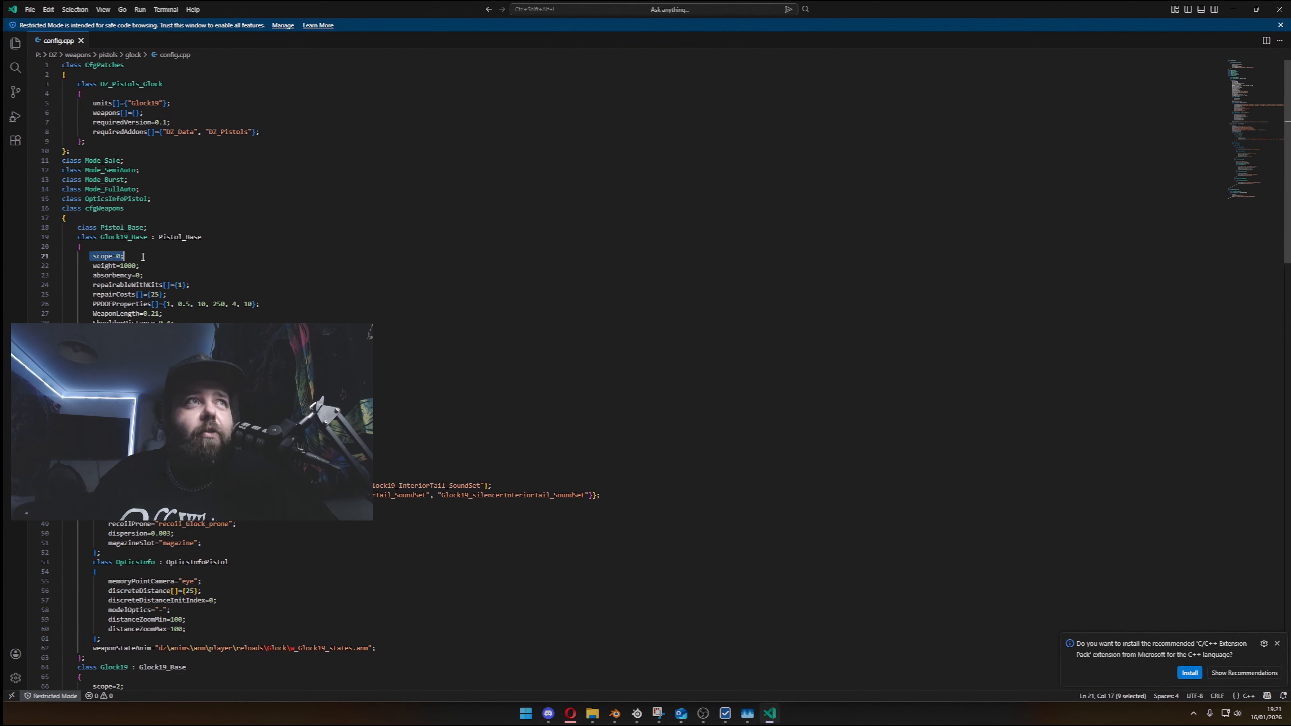
{"action": "left_click", "coordinate": [140, 258]}
{"action": "left_click", "coordinate": [56, 246]}
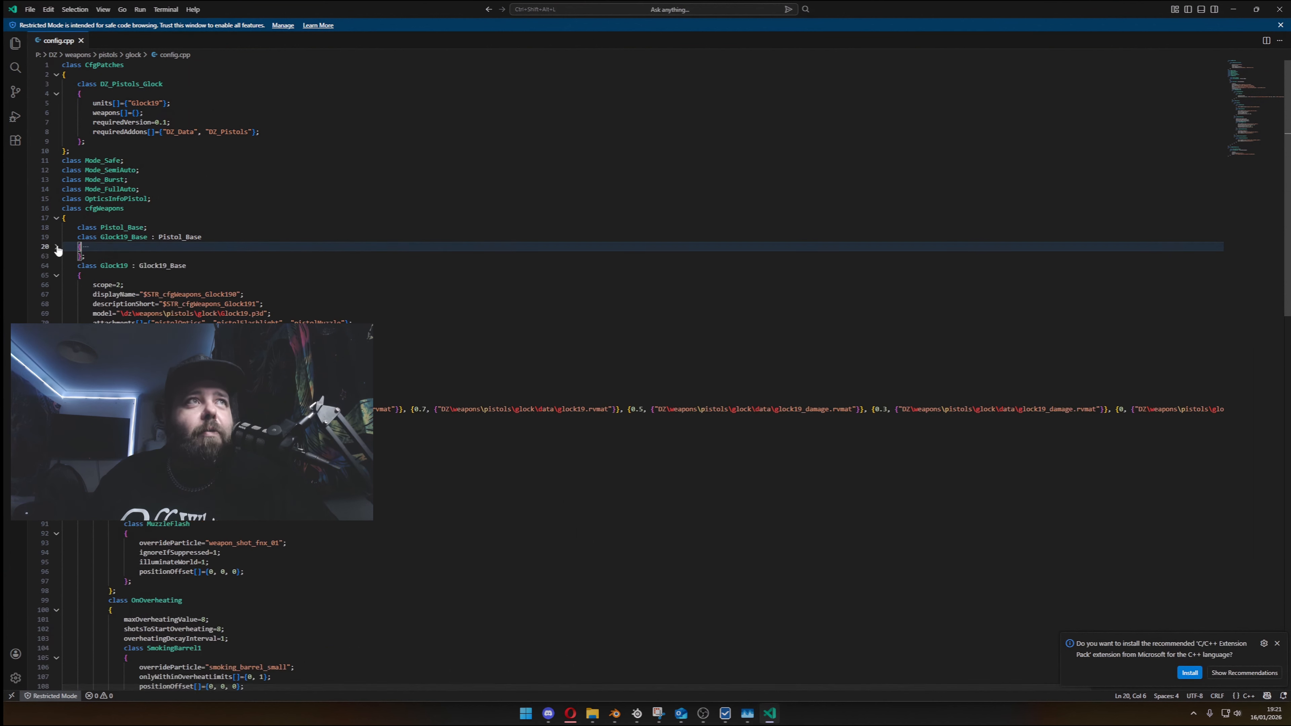
{"action": "double_click", "coordinate": [116, 266]}
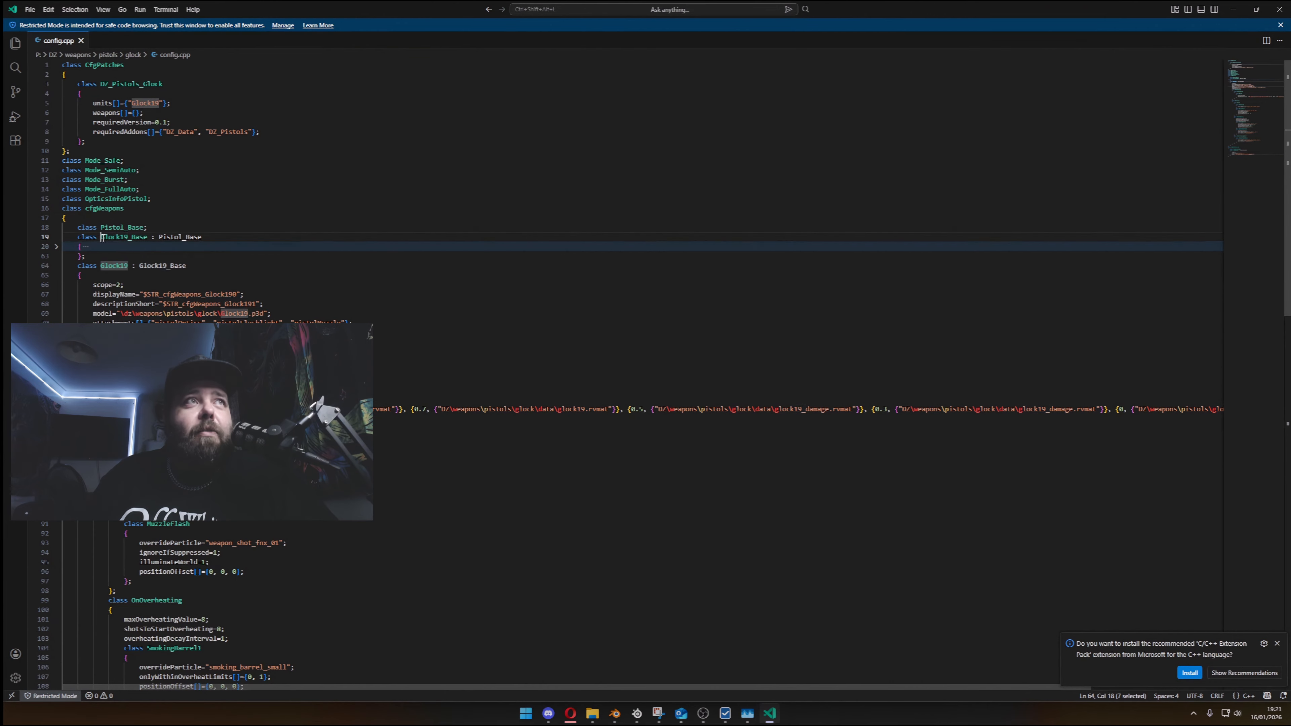
{"action": "double_click", "coordinate": [106, 238]}
{"action": "double_click", "coordinate": [161, 262]}
{"action": "double_click", "coordinate": [125, 264]}
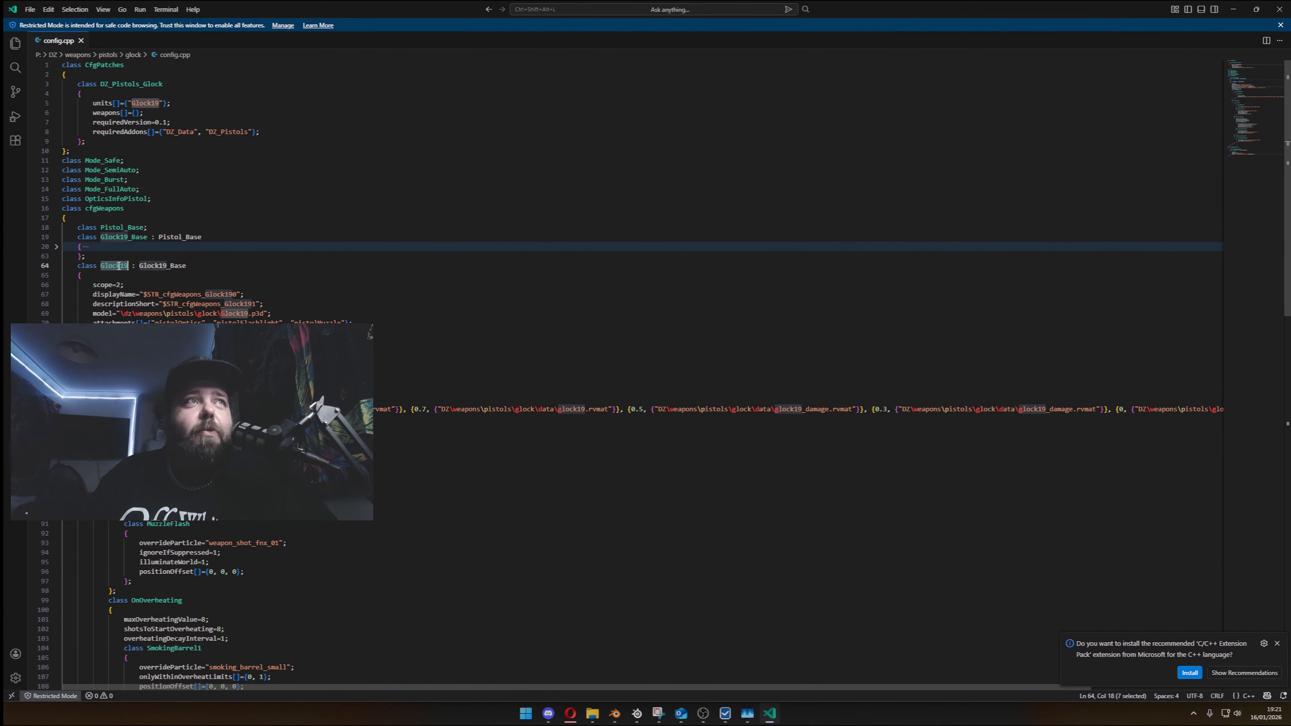
{"action": "key", "text": "End"}
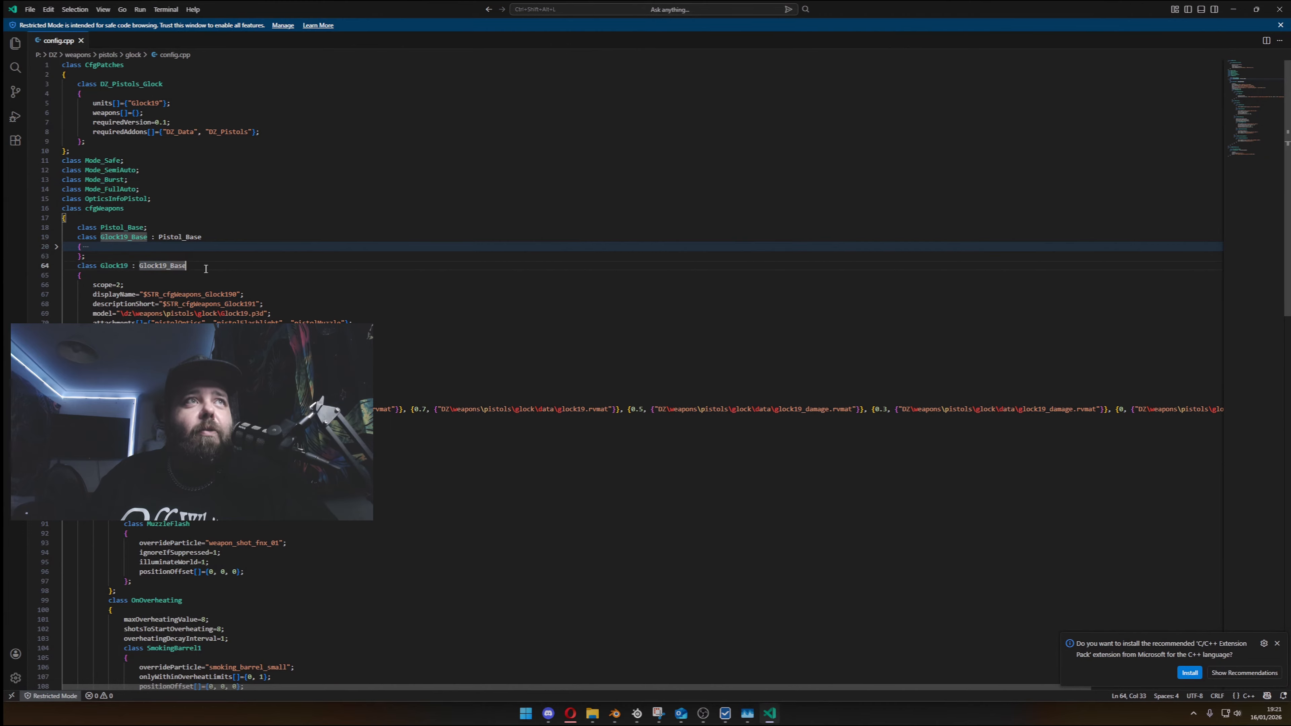
{"action": "left_click", "coordinate": [131, 238]}
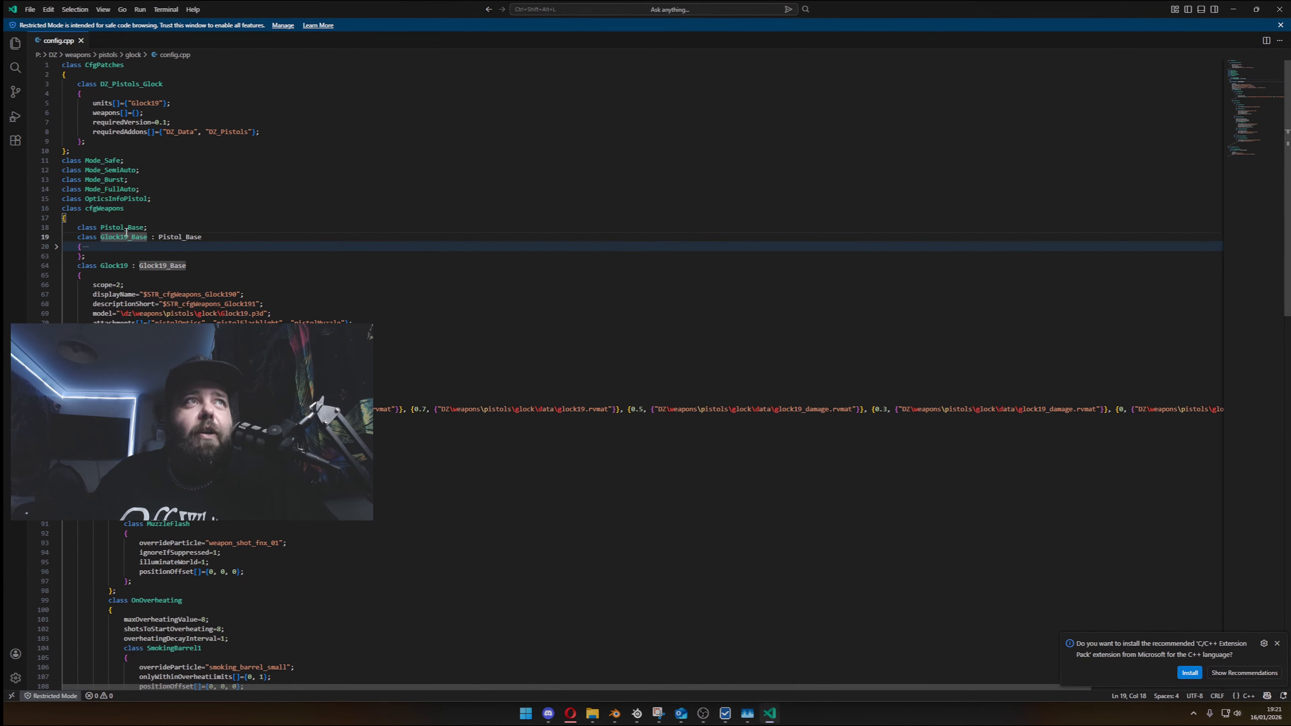
- Pick out the Glock19 class name in config.cpp, switch to Blender and confirm Glock19 as the original class
{"action": "double_click", "coordinate": [115, 265]}
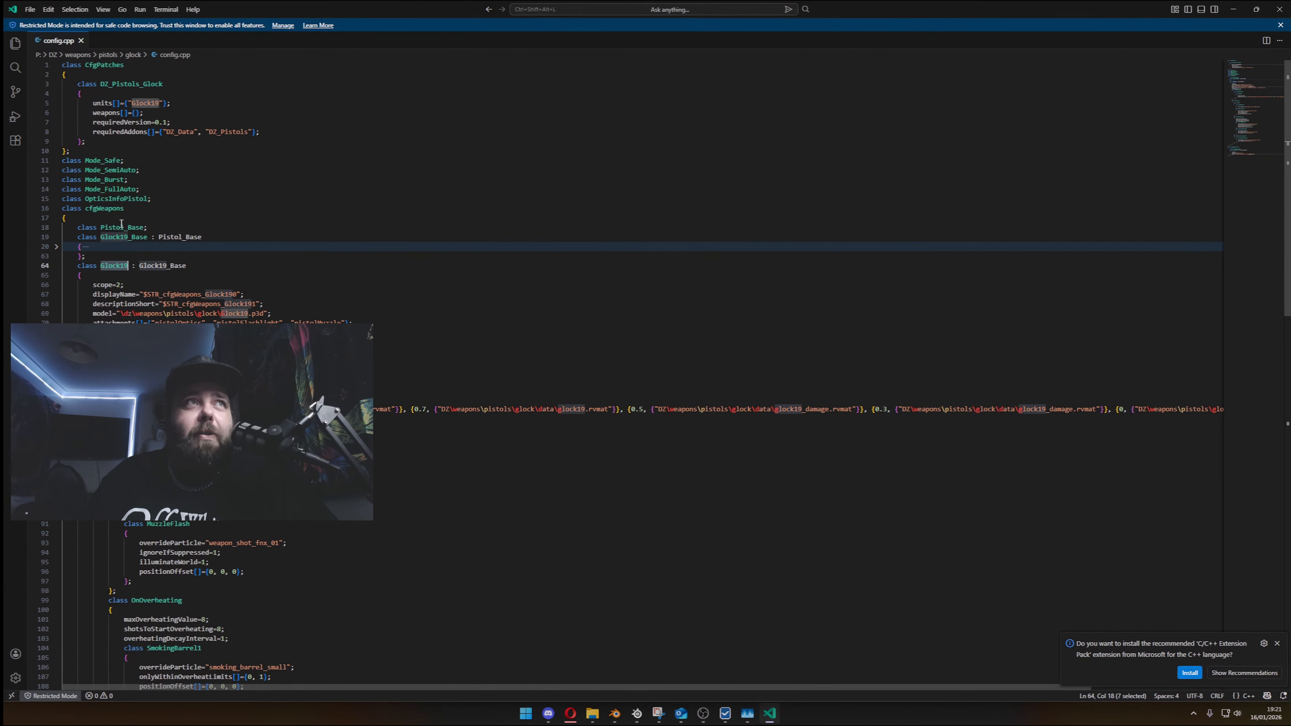
{"action": "right_click", "coordinate": [111, 267]}
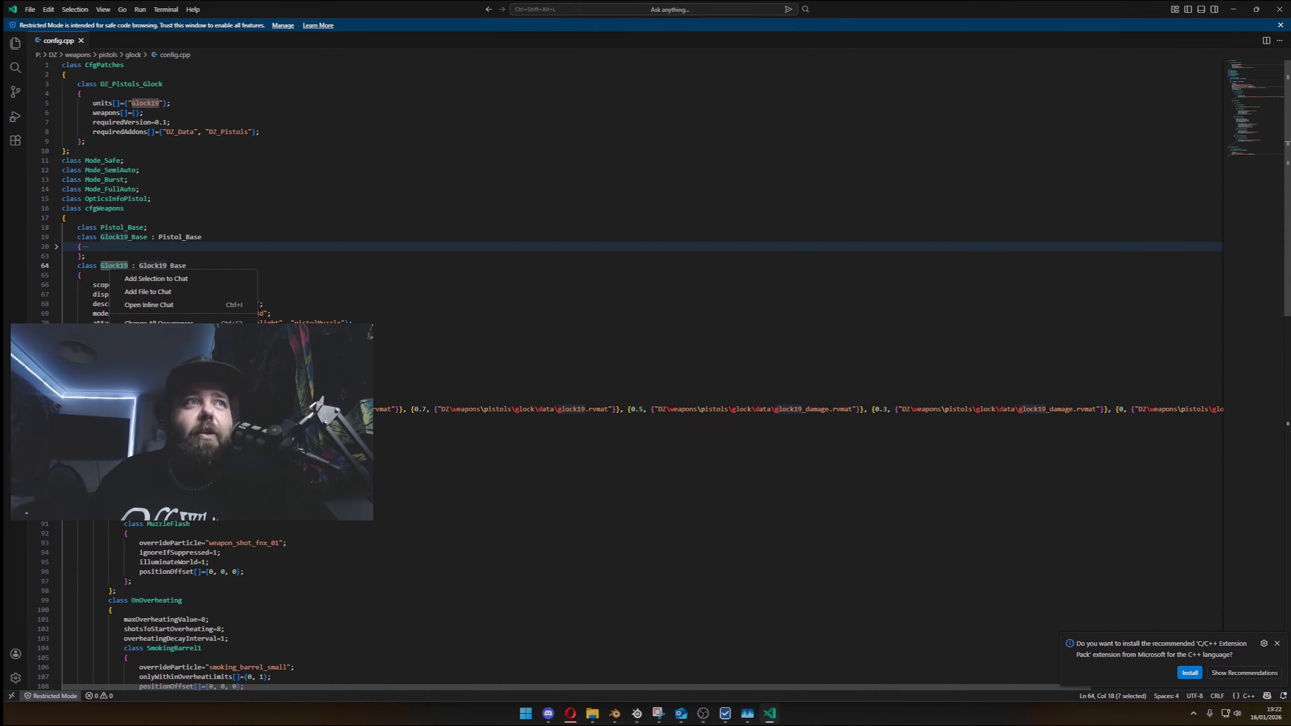
{"action": "key", "text": "Escape"}
{"action": "key", "text": "BackSpace"}
{"action": "key", "text": "ctrl+z"}
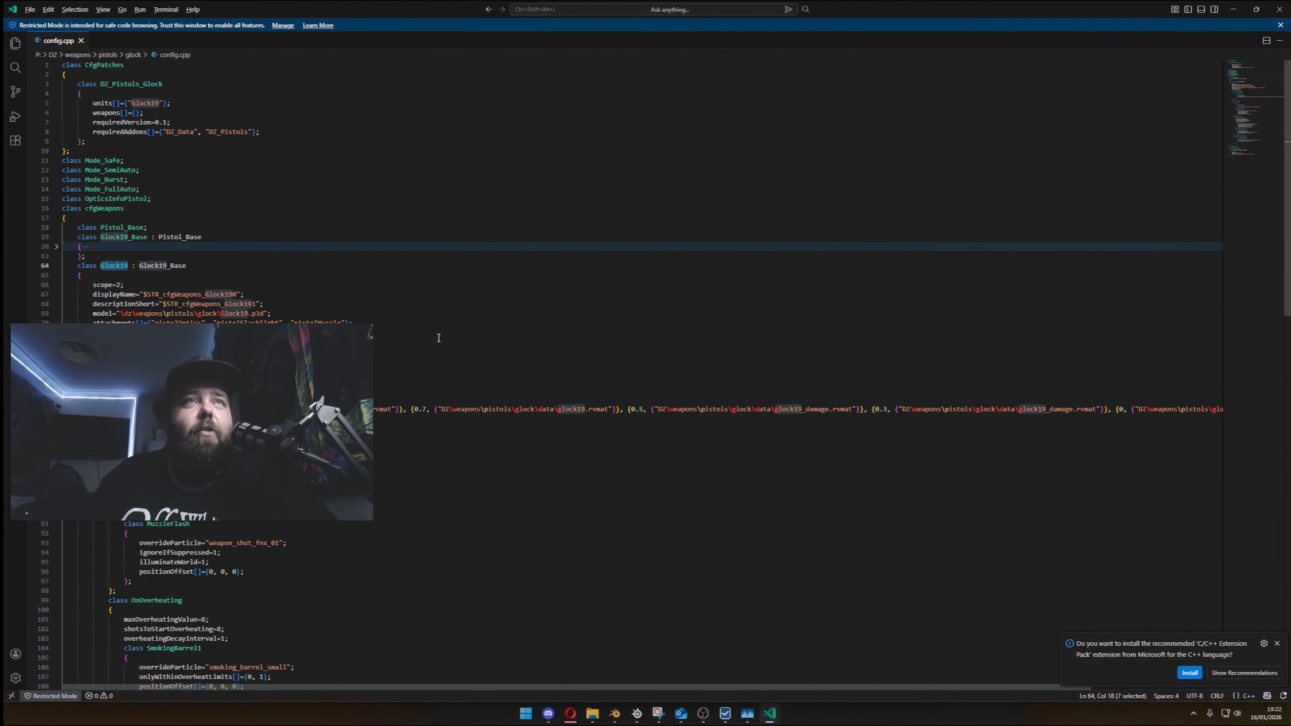
{"action": "key", "text": "alt+Tab"}
{"action": "key", "text": "alt+Tab"}
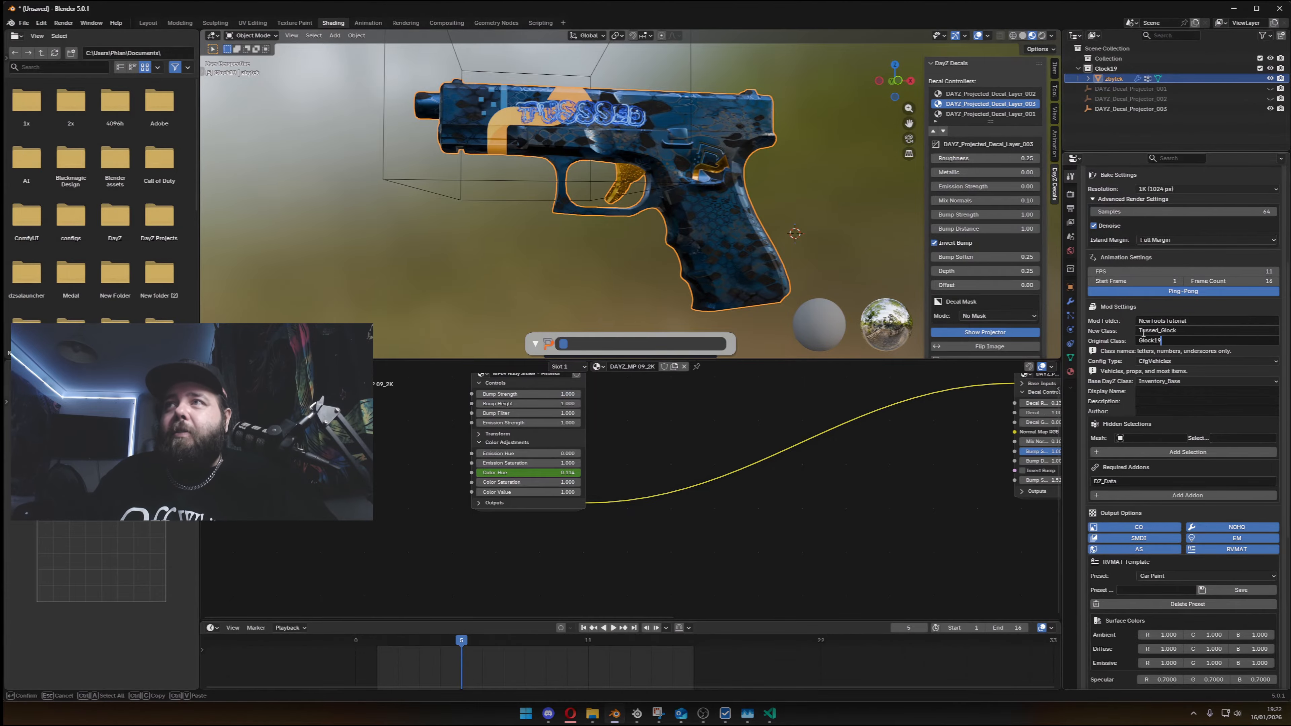
{"action": "key", "text": "Return"}
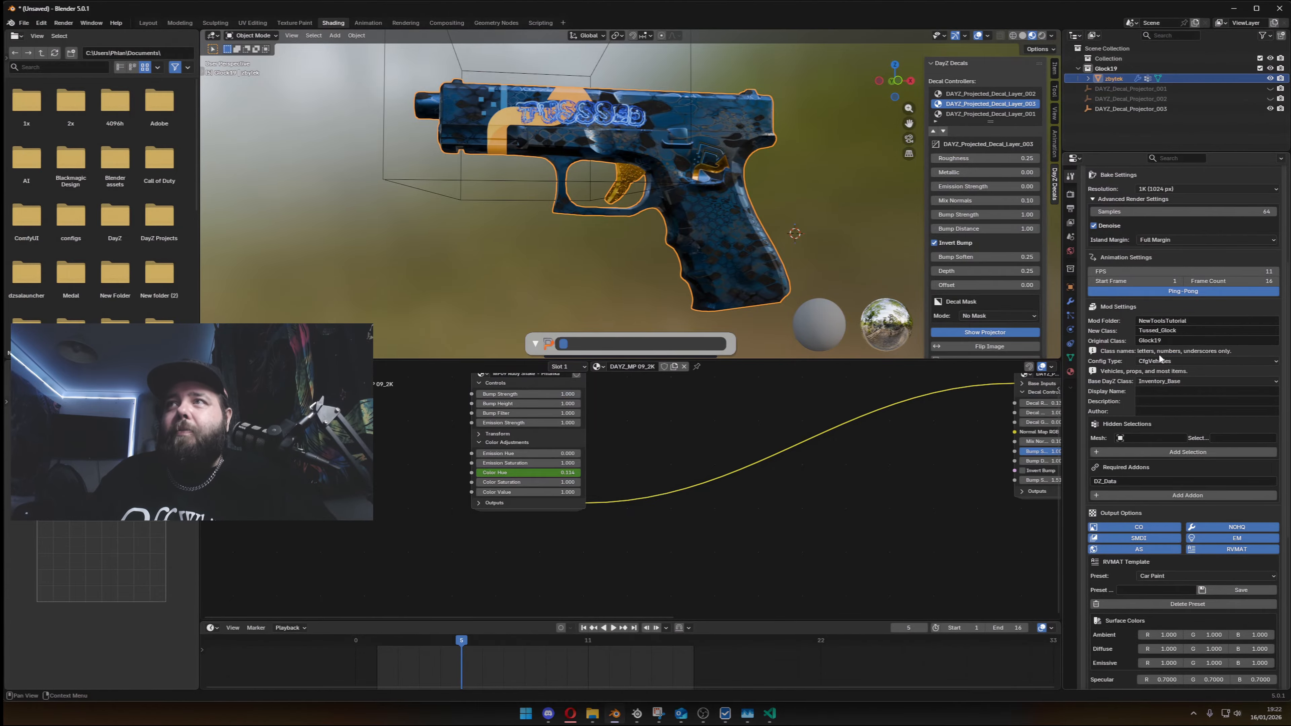
- Look up the config category enclosing the Glock classes in config.cpp, and set the config type to CfgWeapons in Blender
{"action": "key", "text": "alt+Tab"}
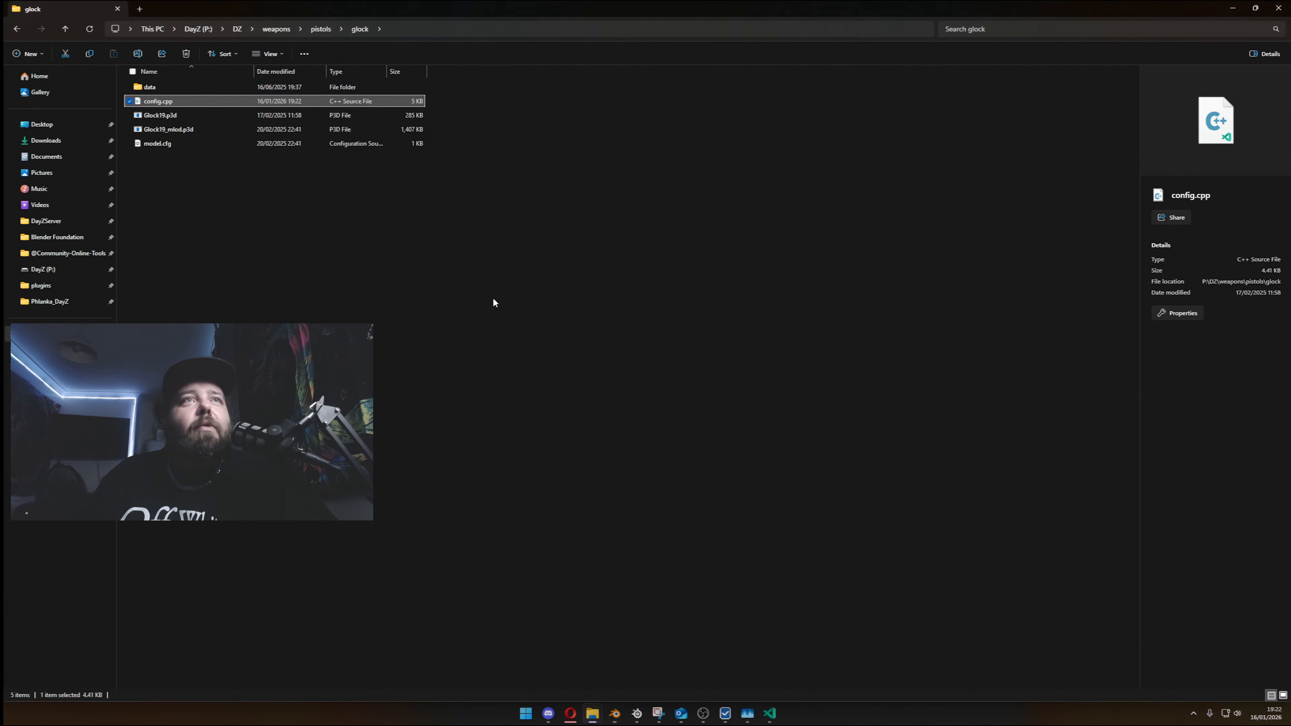
{"action": "key", "text": "alt+Tab"}
{"action": "key", "text": "Tab"}
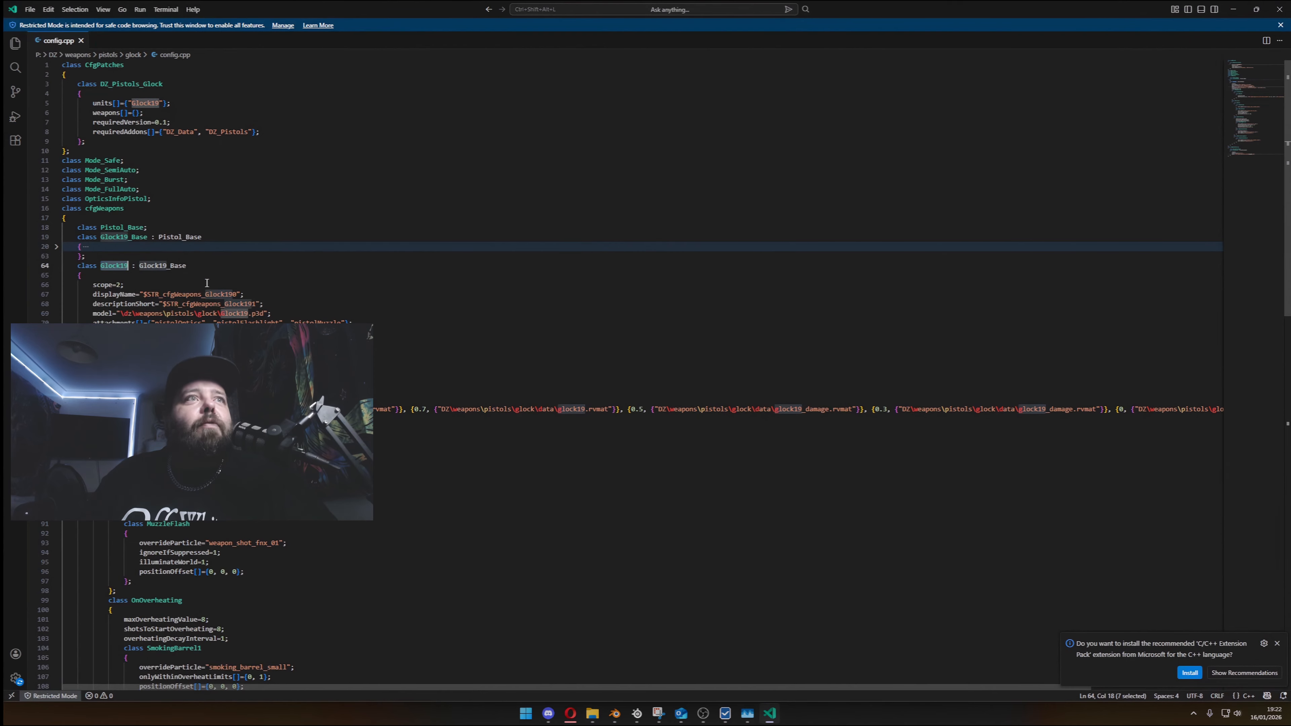
{"action": "double_click", "coordinate": [107, 208]}
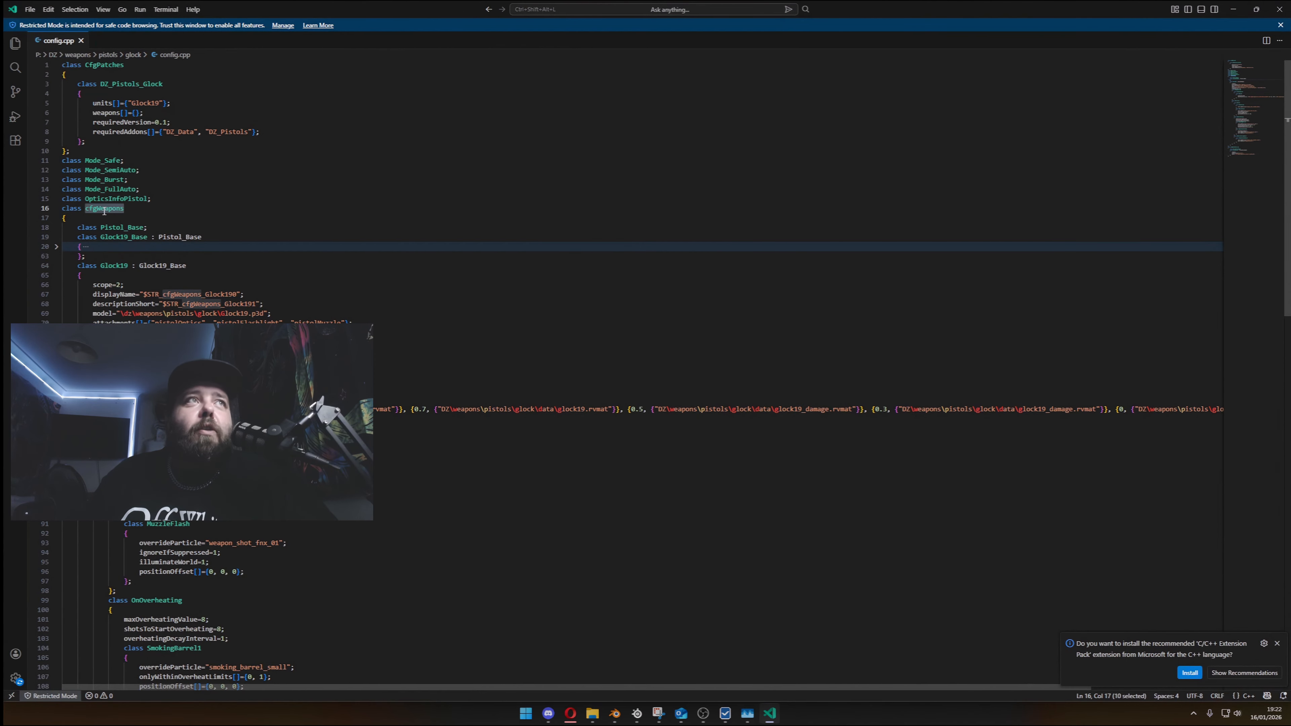
{"action": "key", "text": "alt+Tab"}
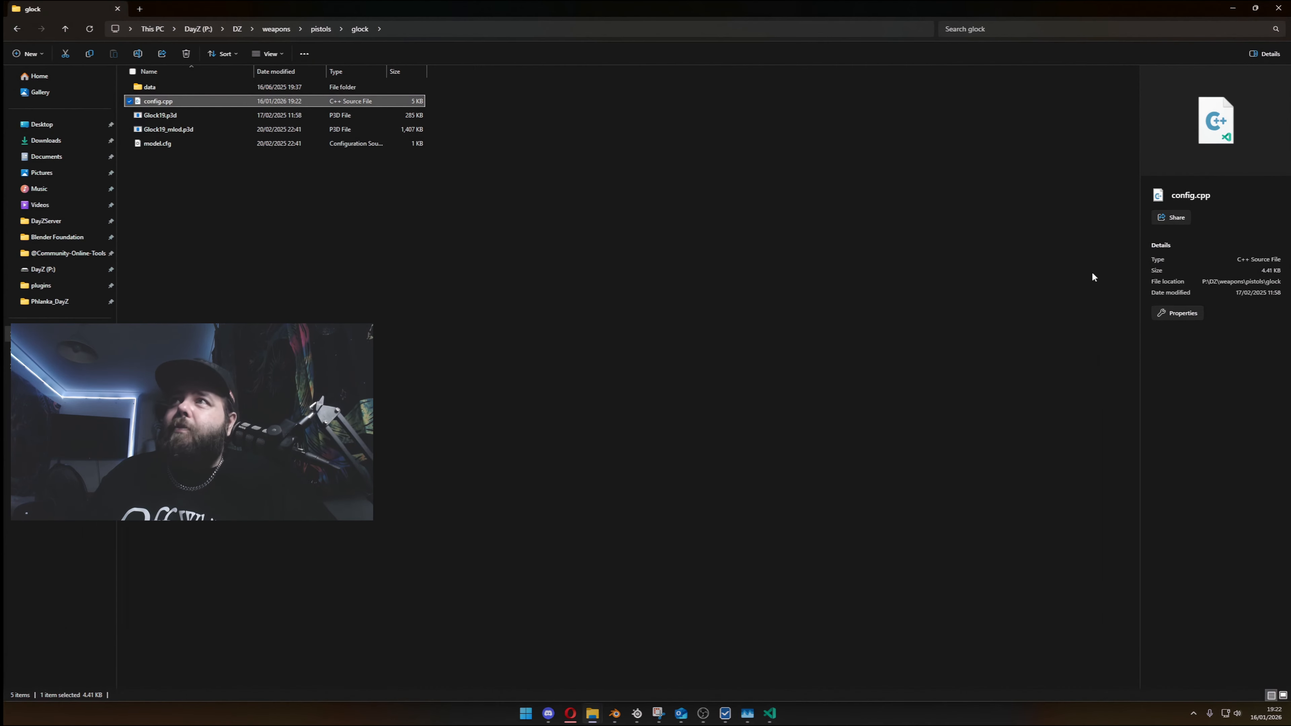
{"action": "key", "text": "alt+Tab"}
{"action": "key", "text": "alt+Tab"}
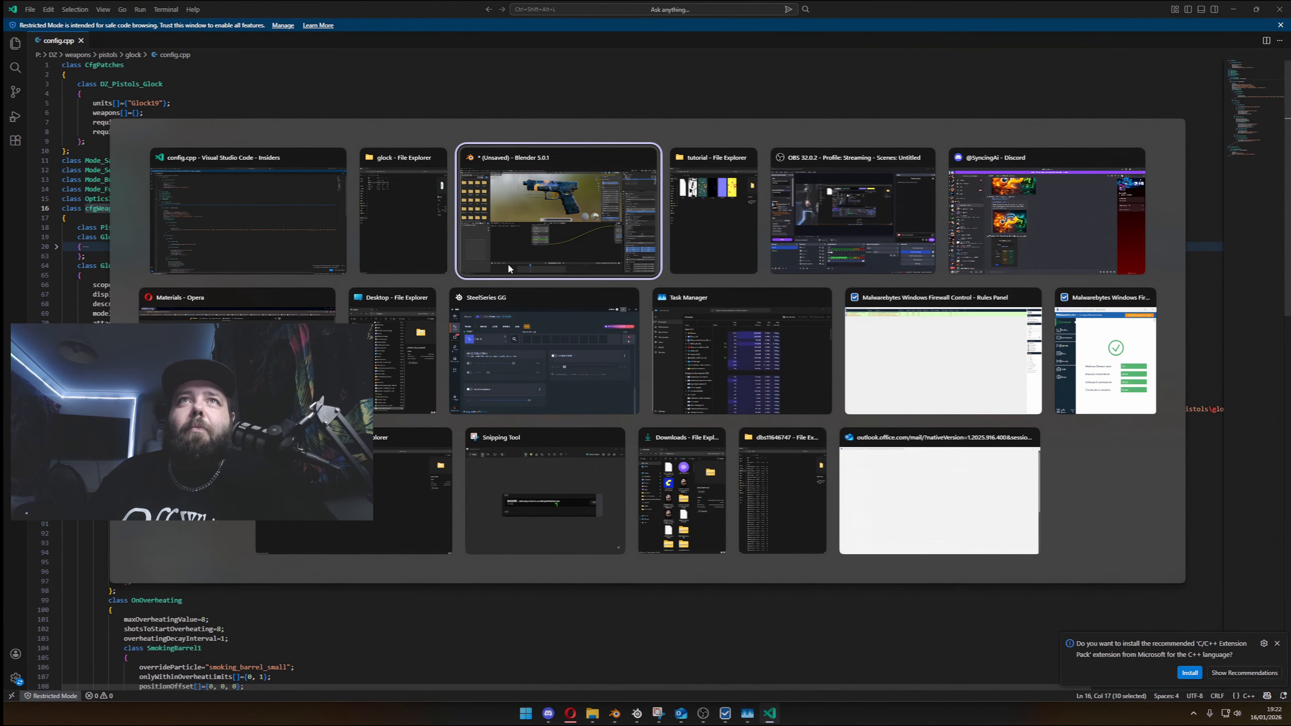
{"action": "left_click", "coordinate": [1162, 361]}
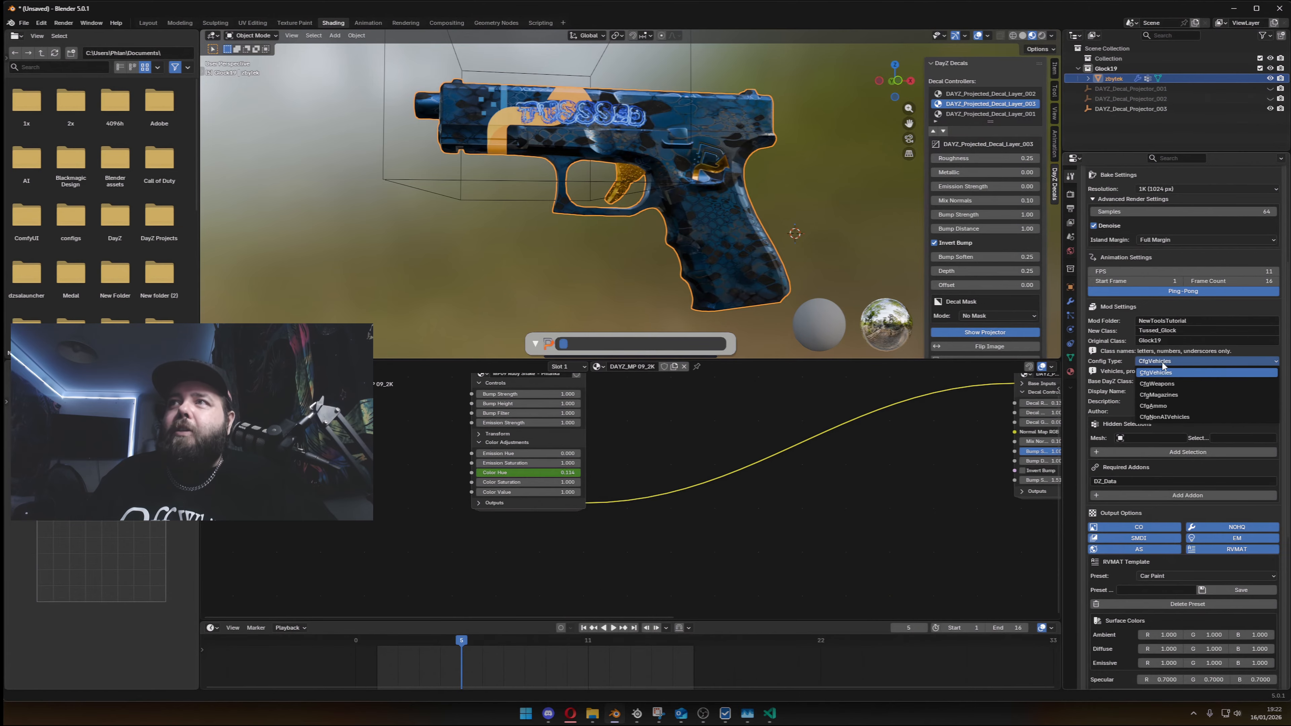
{"action": "left_click", "coordinate": [1173, 384]}
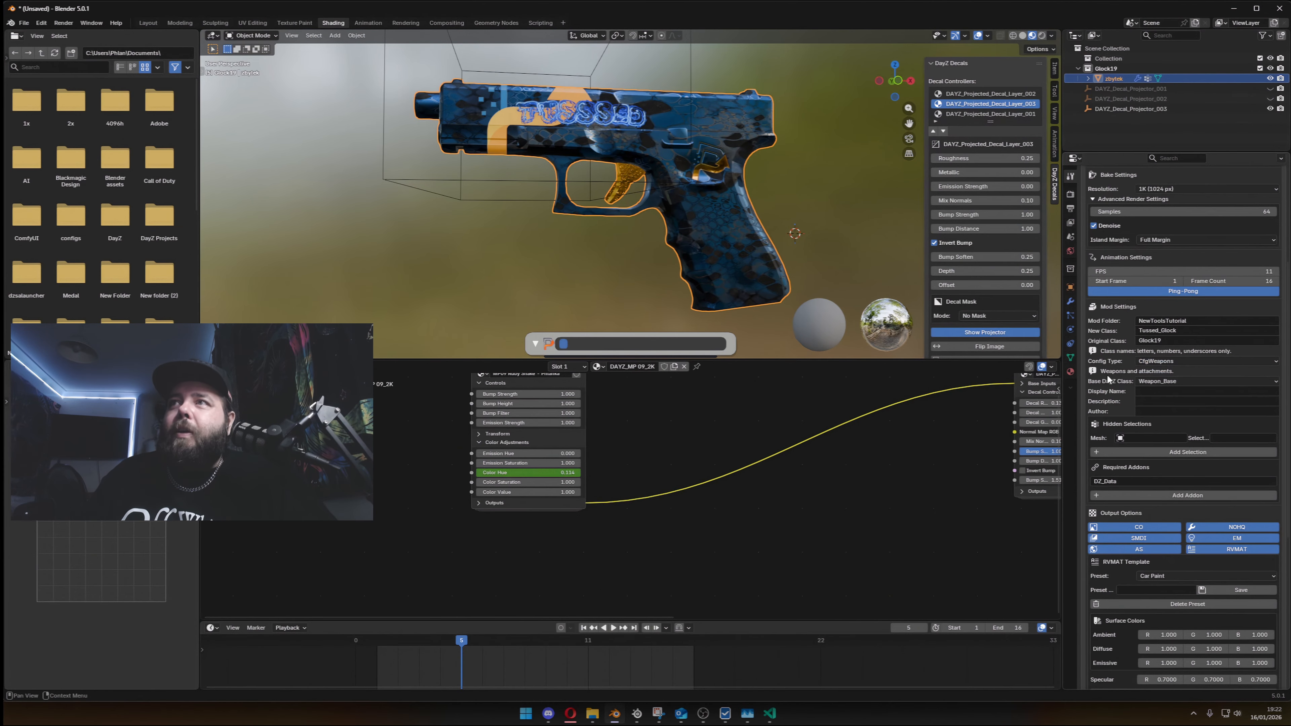
- Review the available config type options and keep CfgWeapons selected
{"action": "left_click", "coordinate": [1164, 382]}
{"action": "left_click", "coordinate": [1167, 361]}
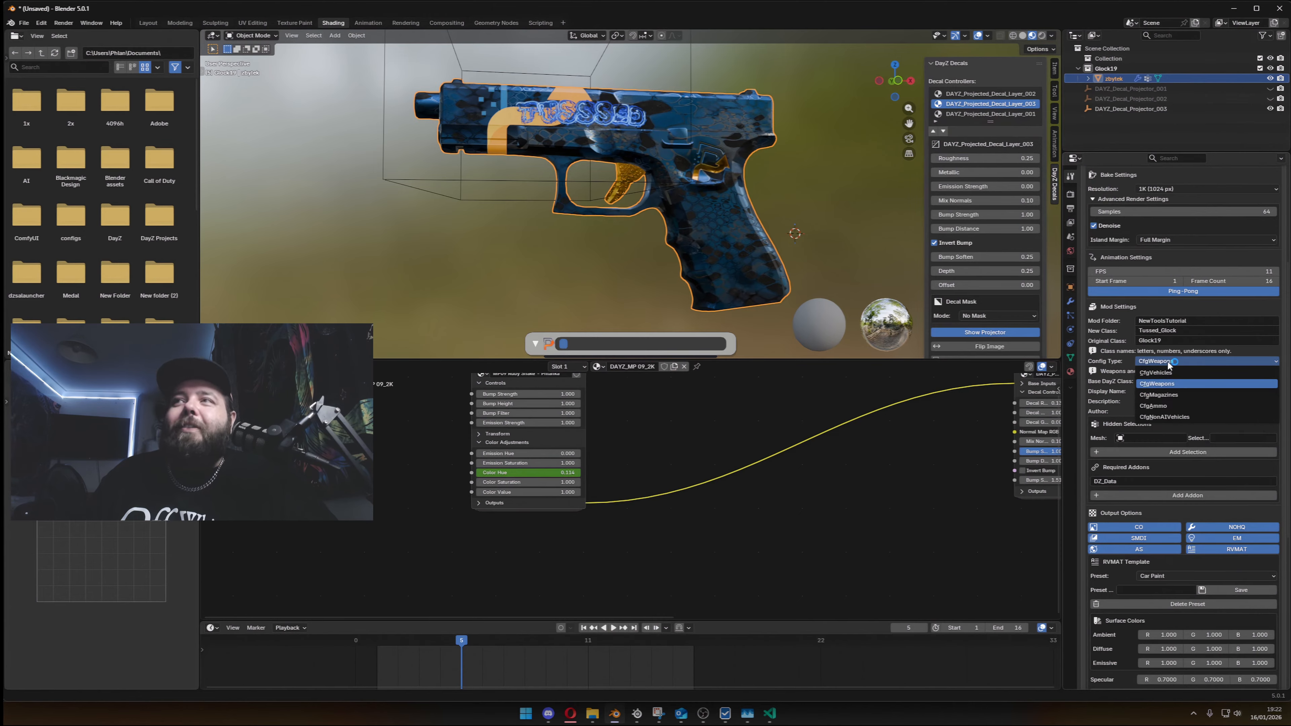
{"action": "left_click", "coordinate": [1167, 360]}
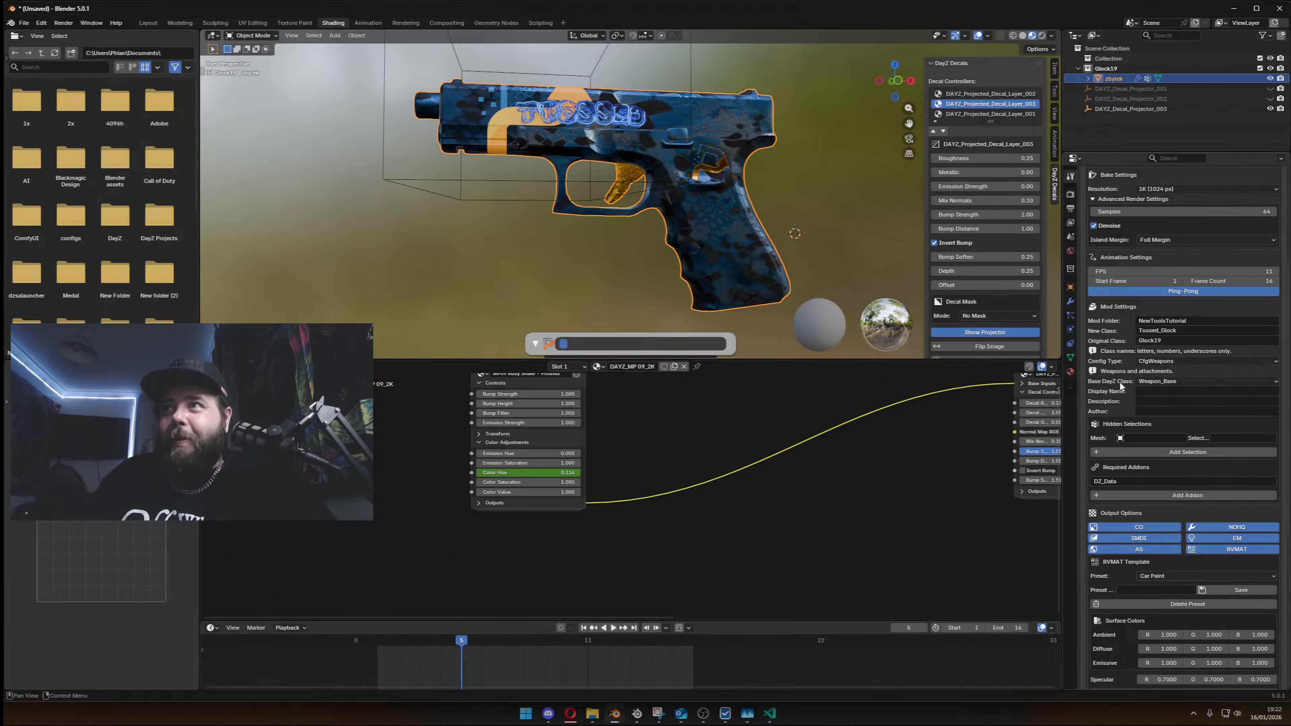
{"action": "left_click", "coordinate": [1173, 361]}
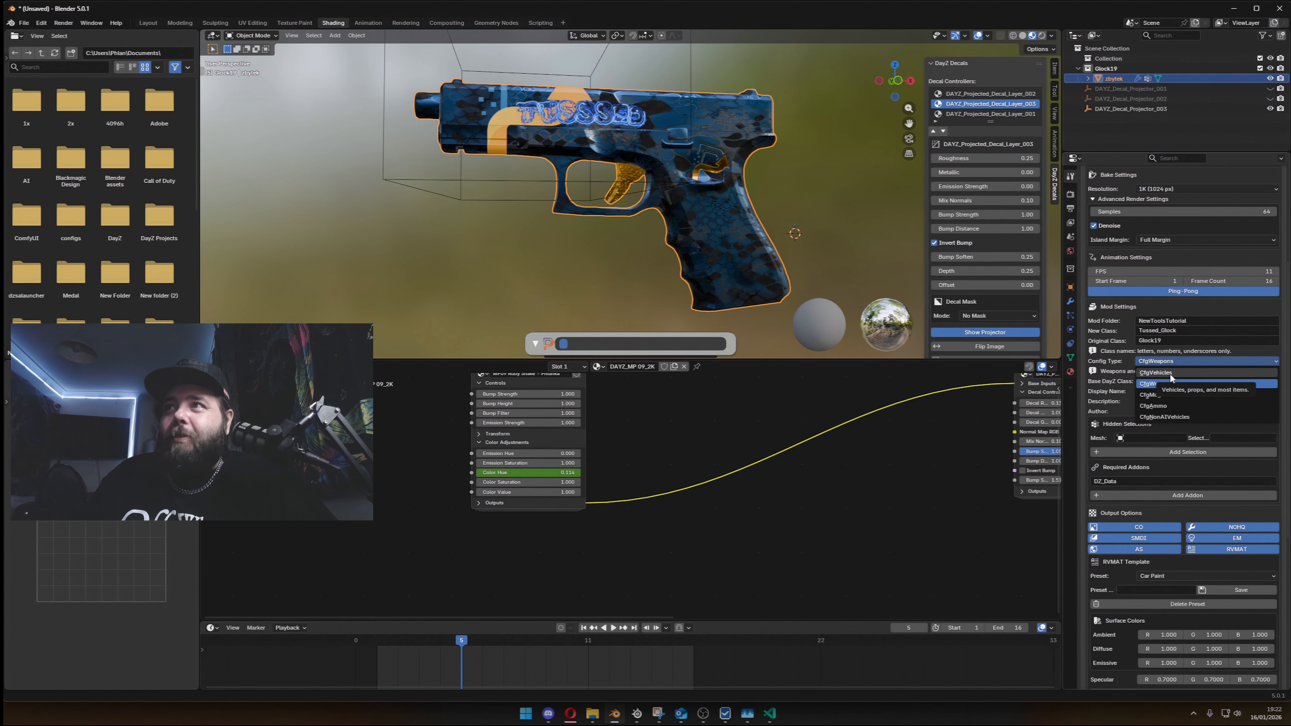
{"action": "left_click", "coordinate": [1171, 383]}
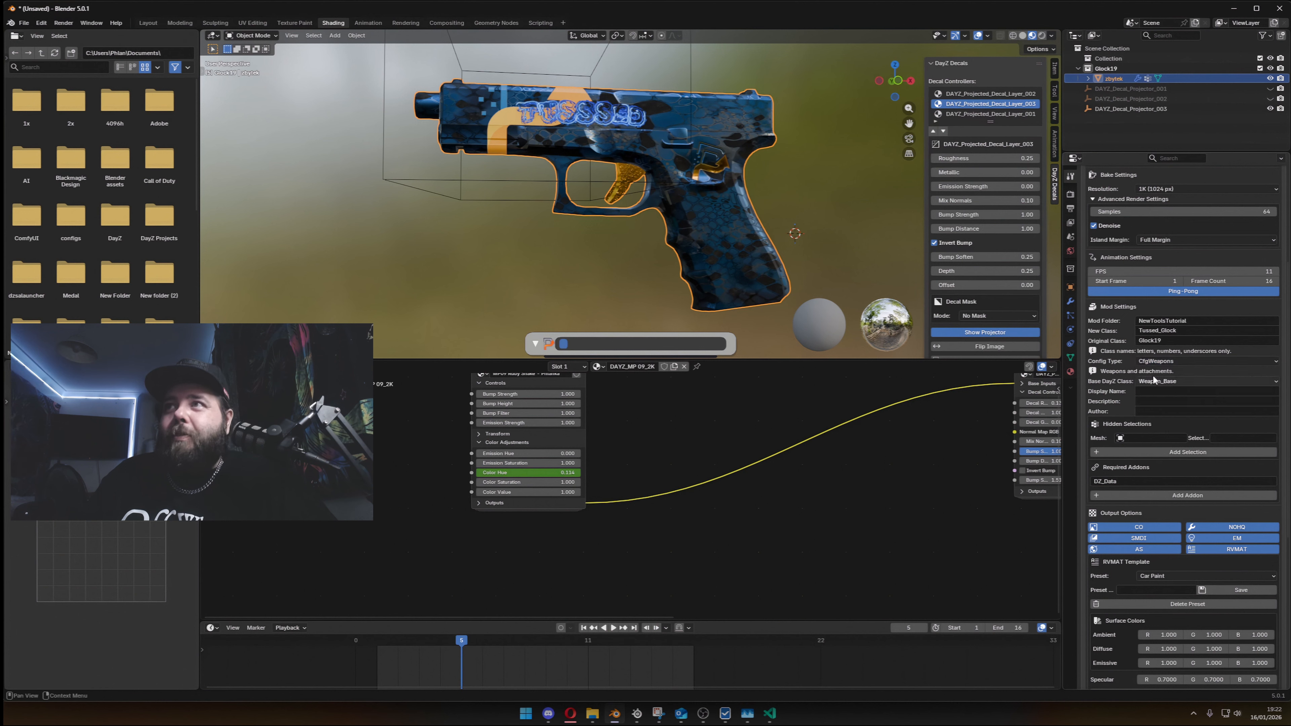
- Try the Custom option for the base DayZ class and open its custom base class name for editing
{"action": "left_click", "coordinate": [1158, 381]}
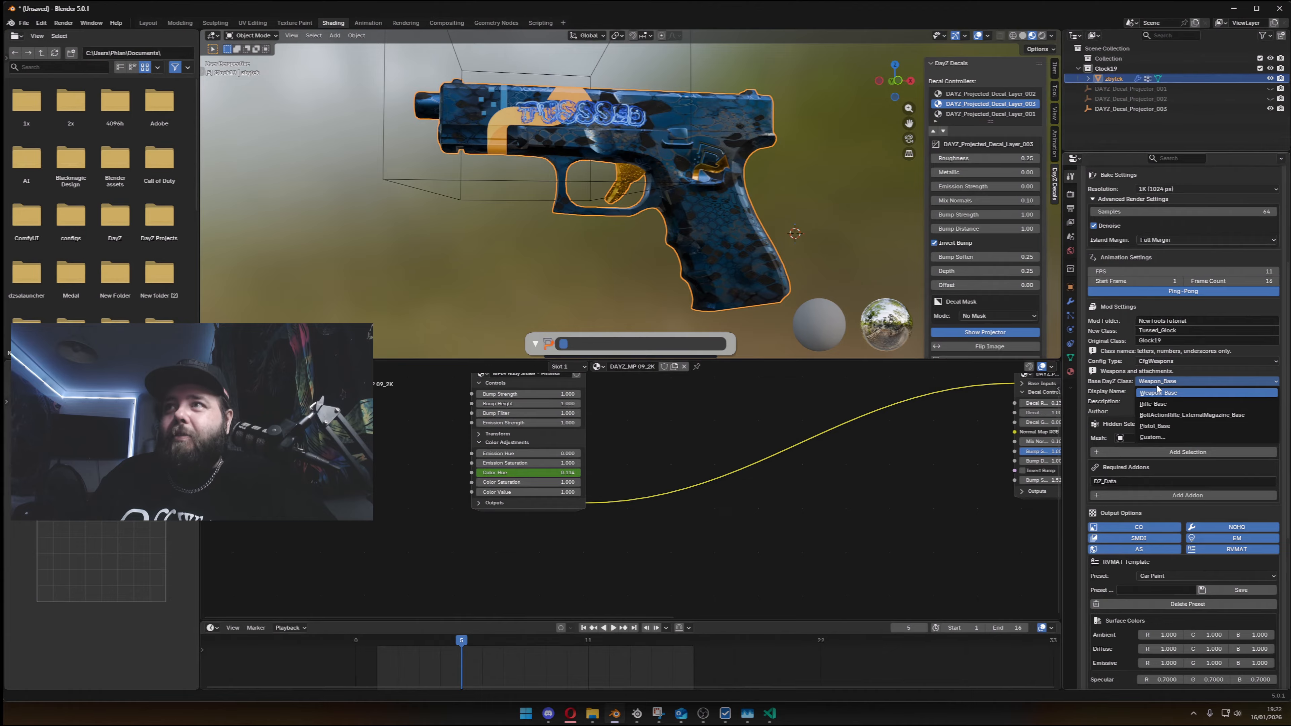
{"action": "left_click", "coordinate": [1162, 425]}
{"action": "left_click", "coordinate": [1169, 387]}
{"action": "left_click", "coordinate": [1182, 439]}
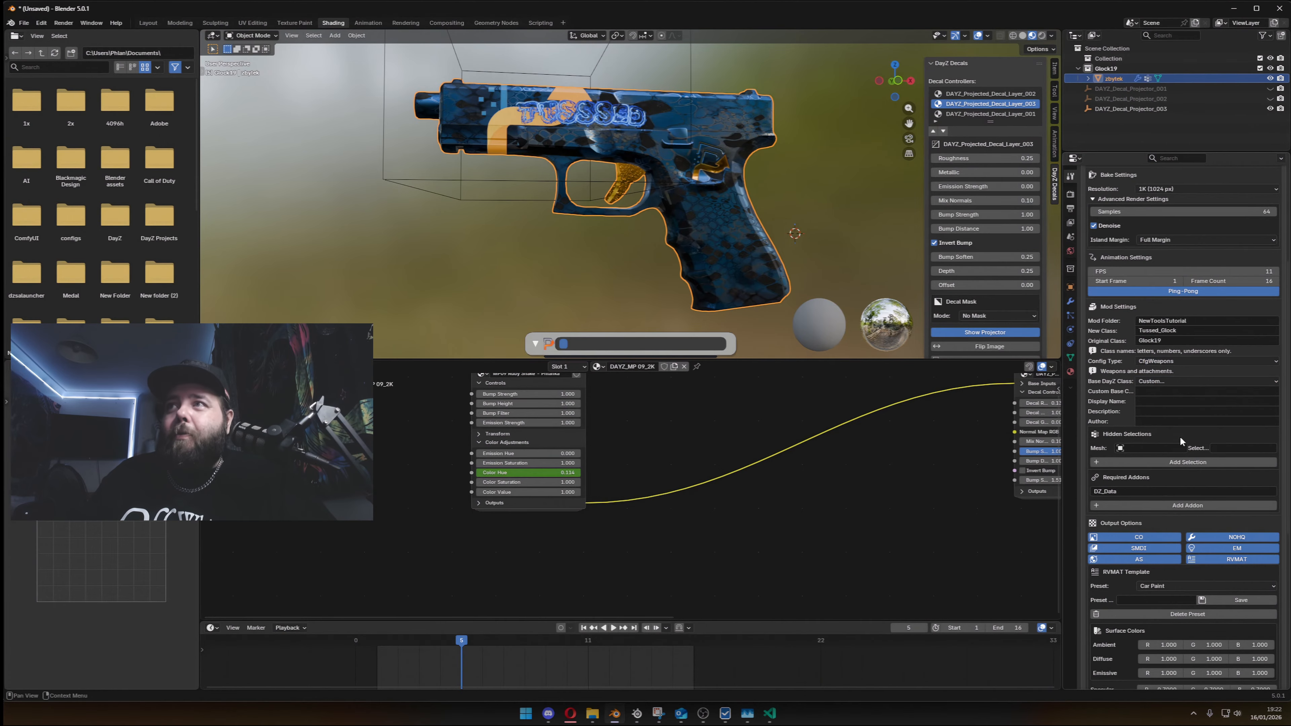
{"action": "left_click", "coordinate": [1161, 393]}
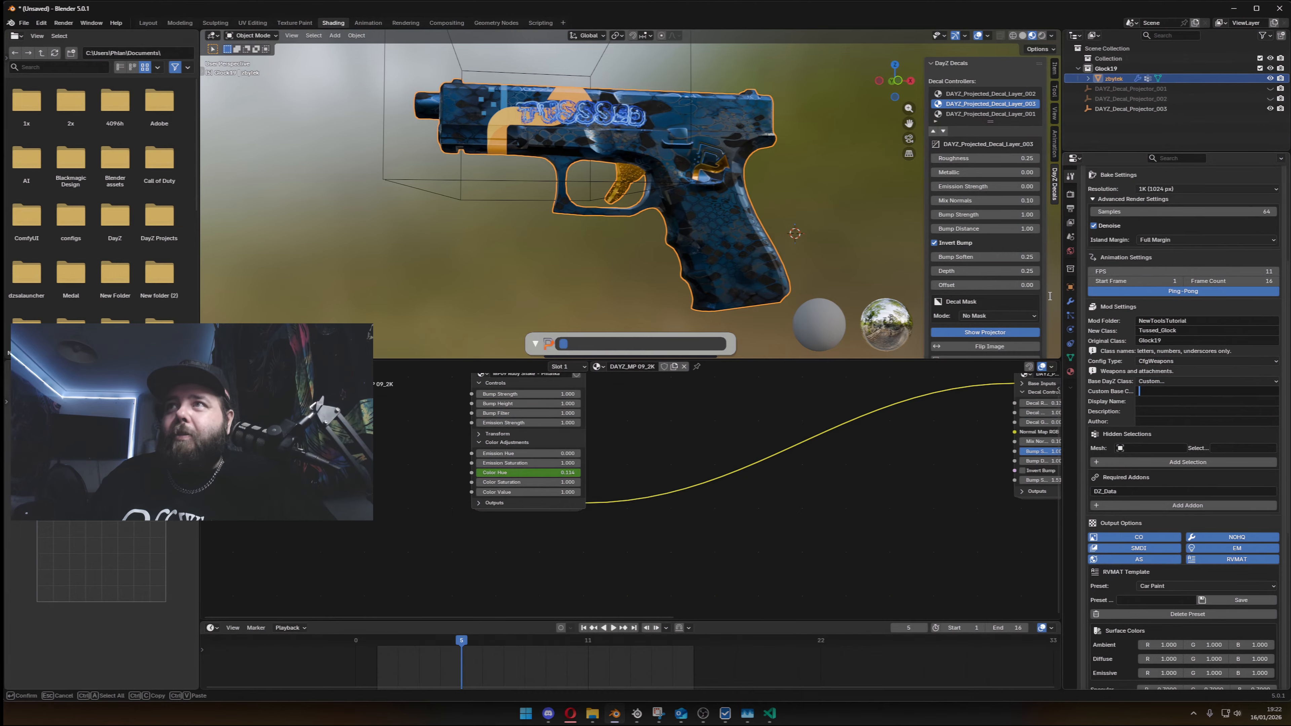
{"action": "left_click", "coordinate": [1078, 354]}
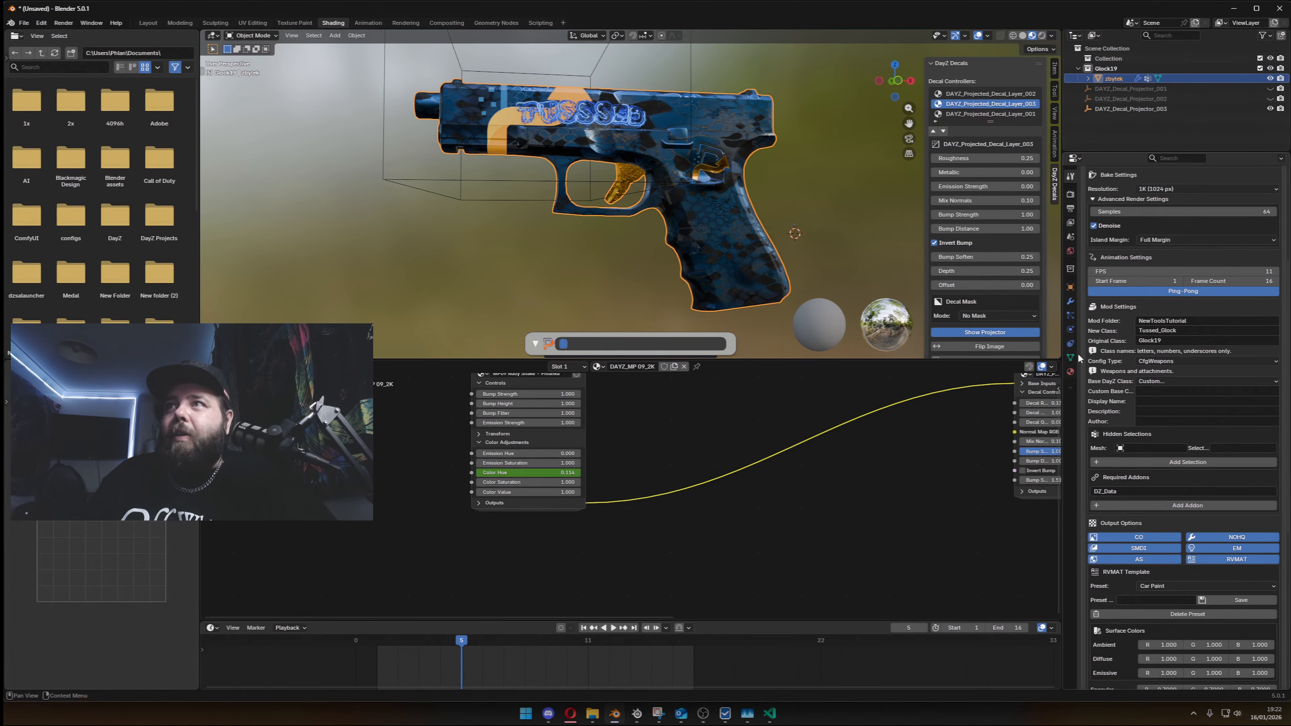
- Widen the properties editor and look up the Glock's Pistol_Base parent class in config.cpp, returning to Blender
{"action": "left_click_drag", "start_coordinate": [1064, 344], "coordinate": [985, 344]}
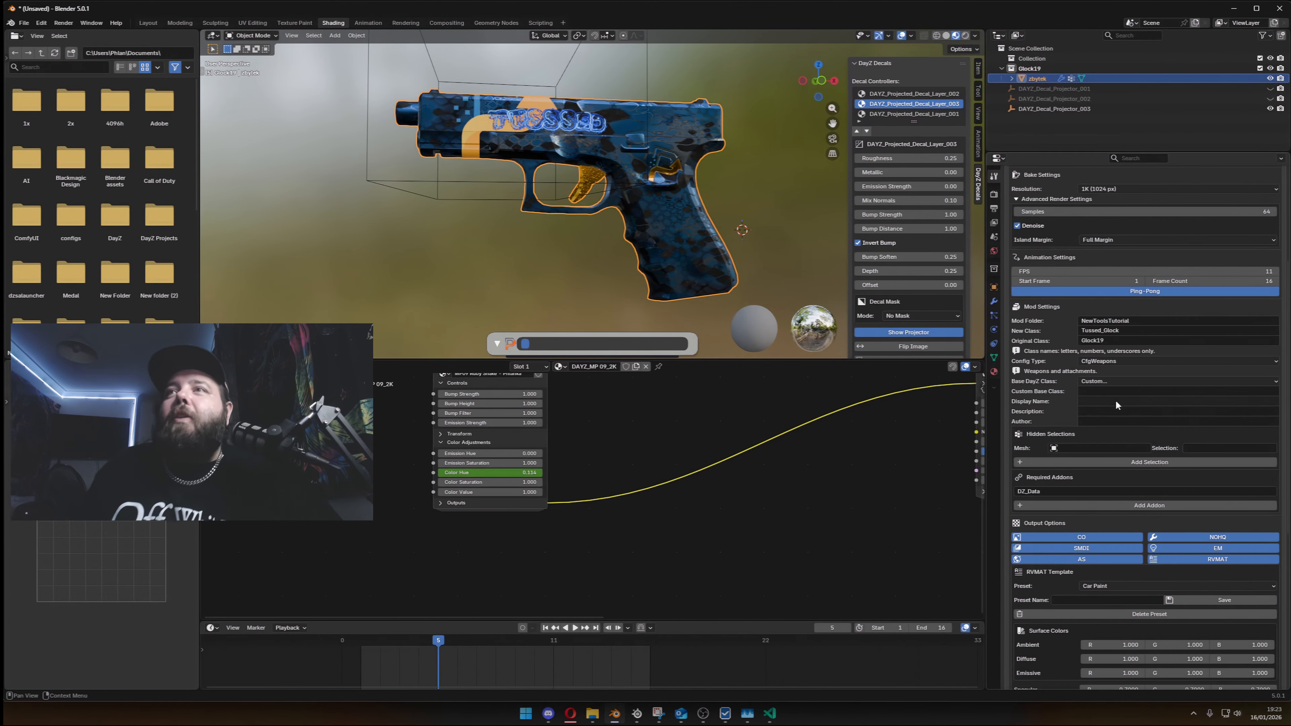
{"action": "left_click", "coordinate": [1100, 382]}
{"action": "key", "text": "alt+Tab"}
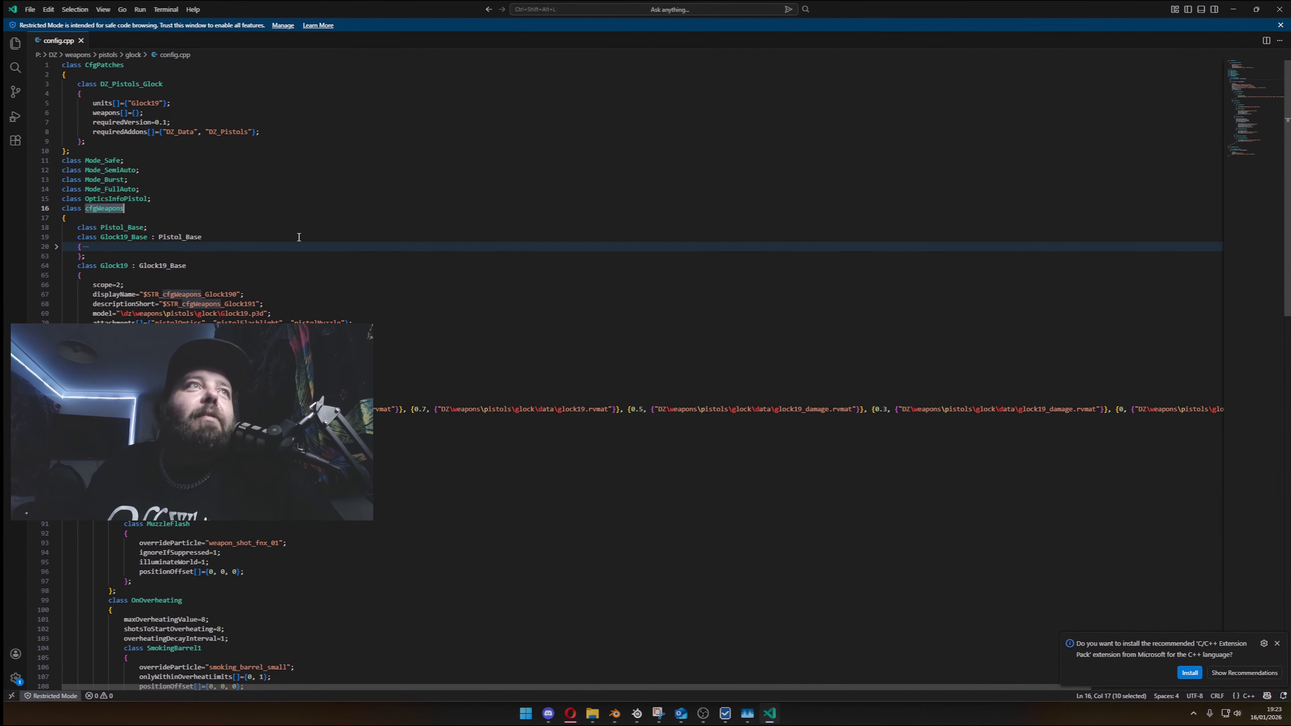
{"action": "double_click", "coordinate": [112, 226]}
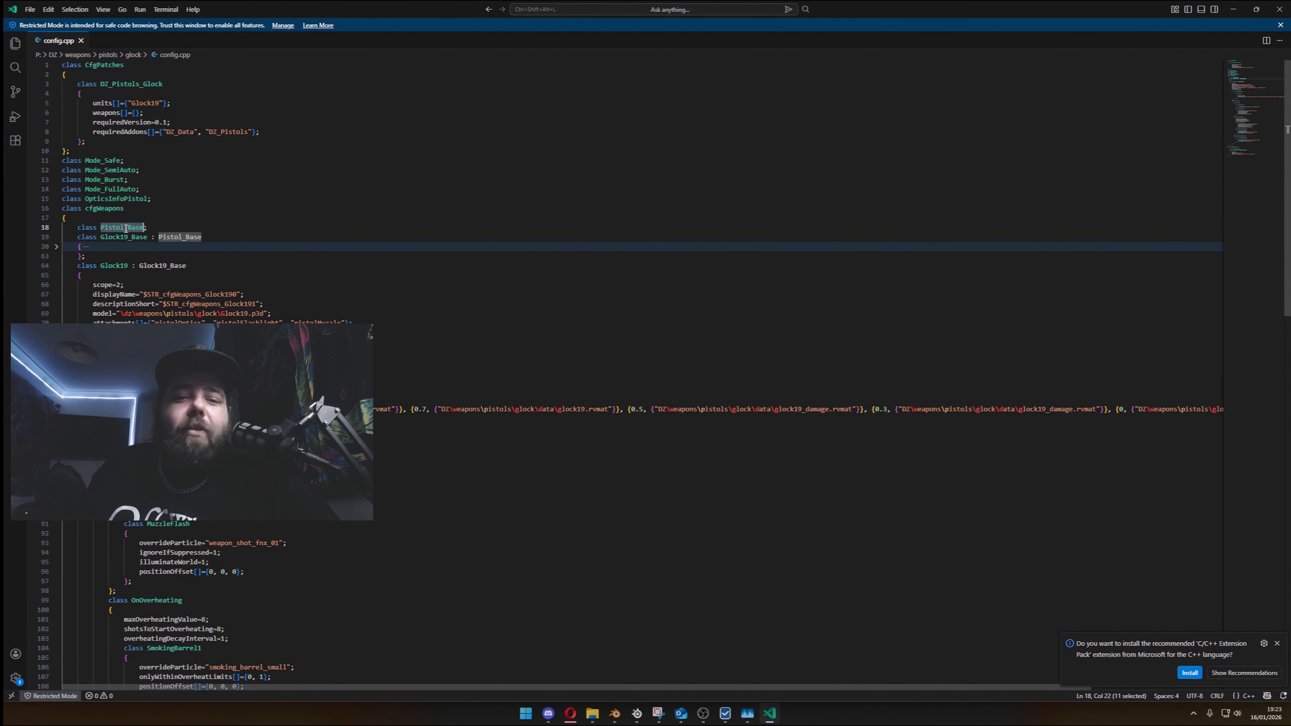
{"action": "key", "text": "alt+Tab"}
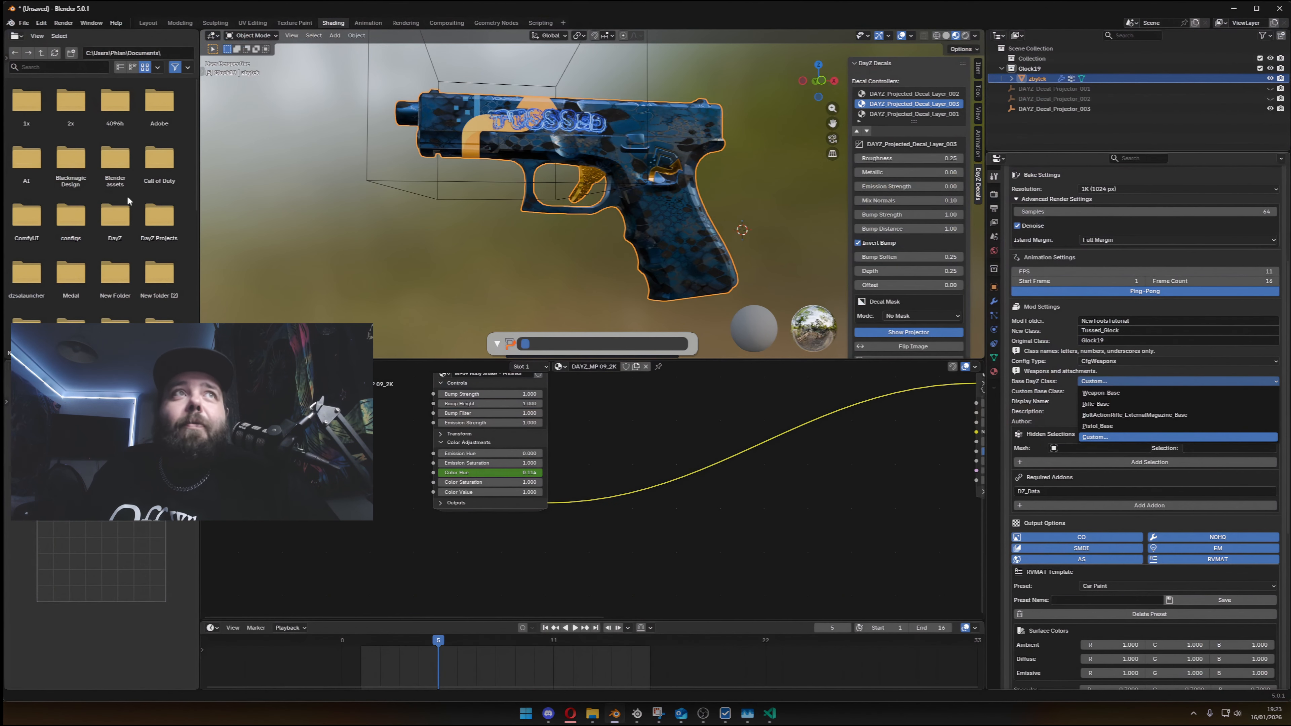
{"action": "key", "text": "alt+Tab"}
{"action": "left_click", "coordinate": [110, 225]}
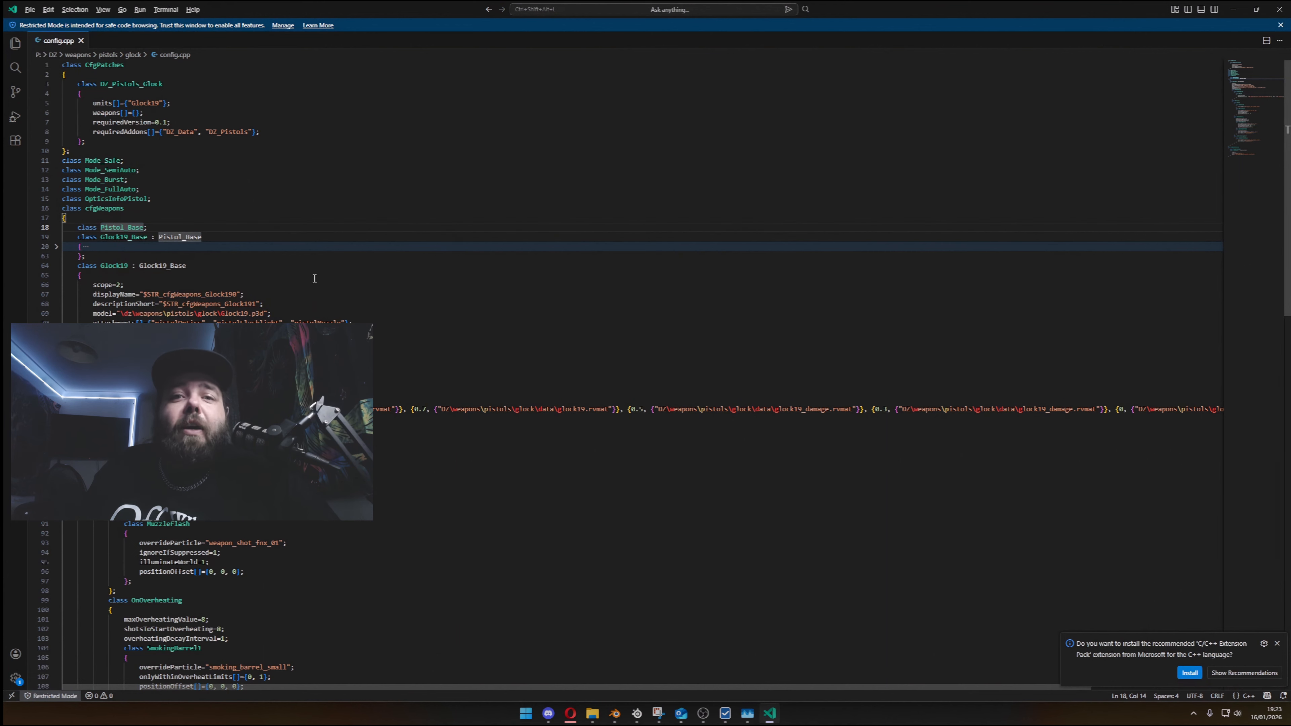
{"action": "key", "text": "alt+Tab"}
{"action": "key", "text": "alt+Tab"}
{"action": "left_click", "coordinate": [1265, 383]}
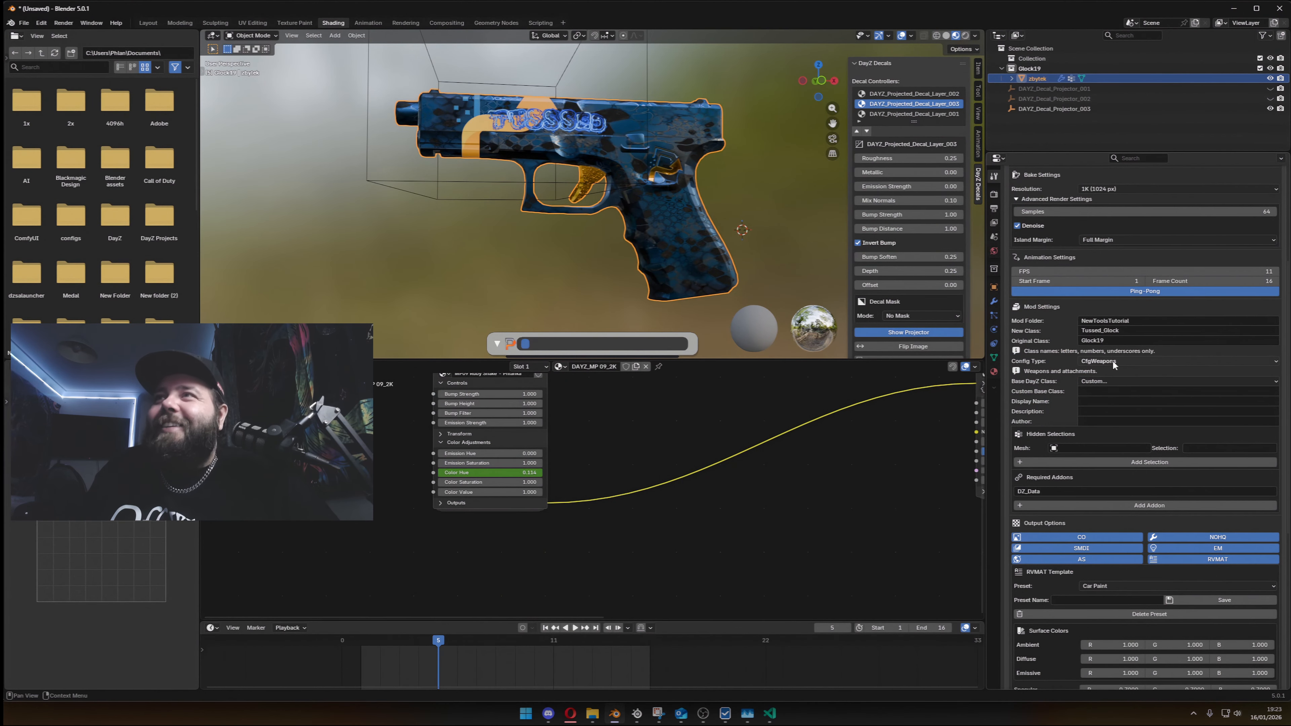
- Set the base DayZ class to Pistol_Base and the display name to "Tussed Glock"
{"action": "left_click", "coordinate": [1119, 381]}
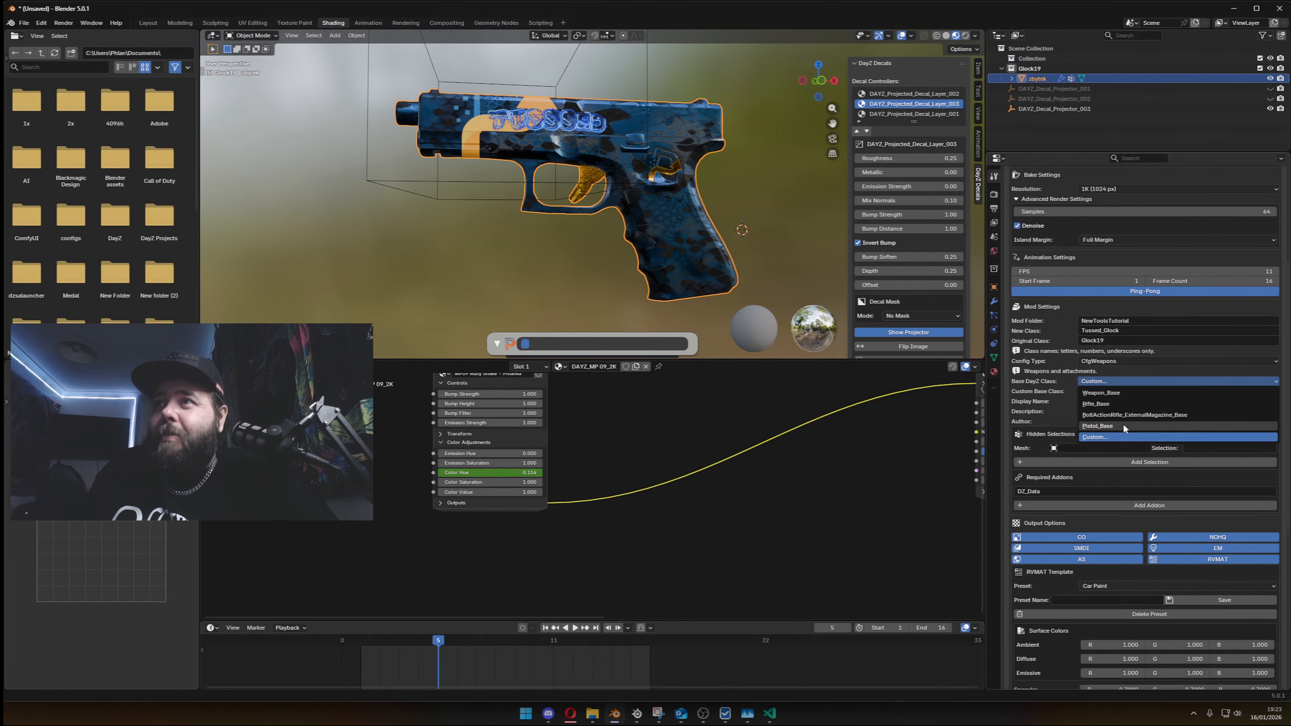
{"action": "left_click", "coordinate": [1123, 425]}
{"action": "left_click", "coordinate": [1121, 392]}
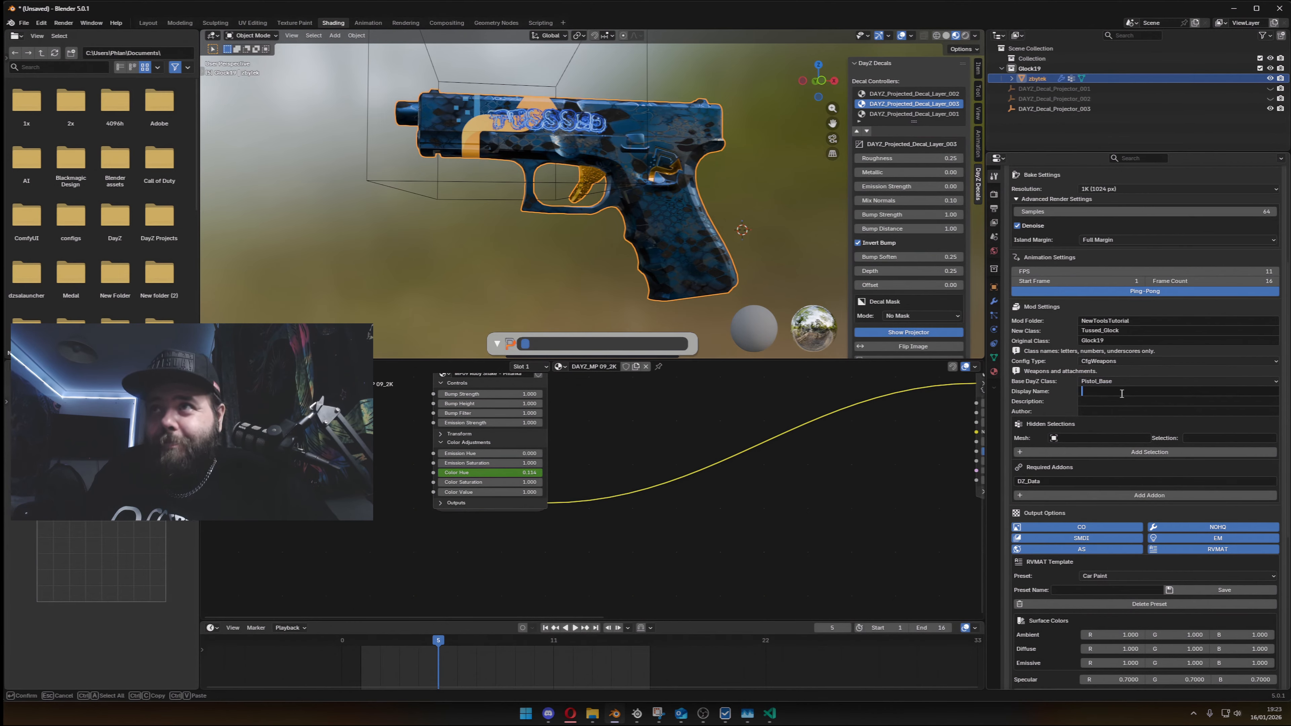
{"action": "type", "text": "Tuss"}
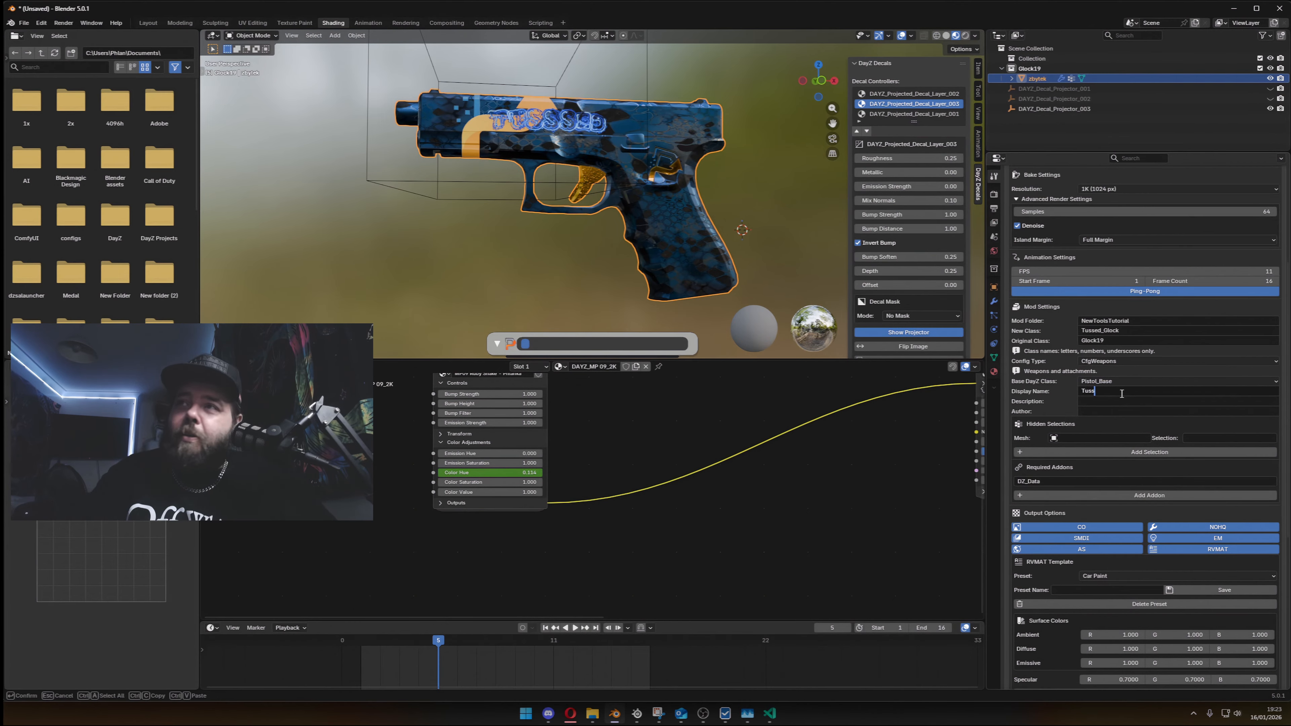
{"action": "type", "text": "ed Glock"}
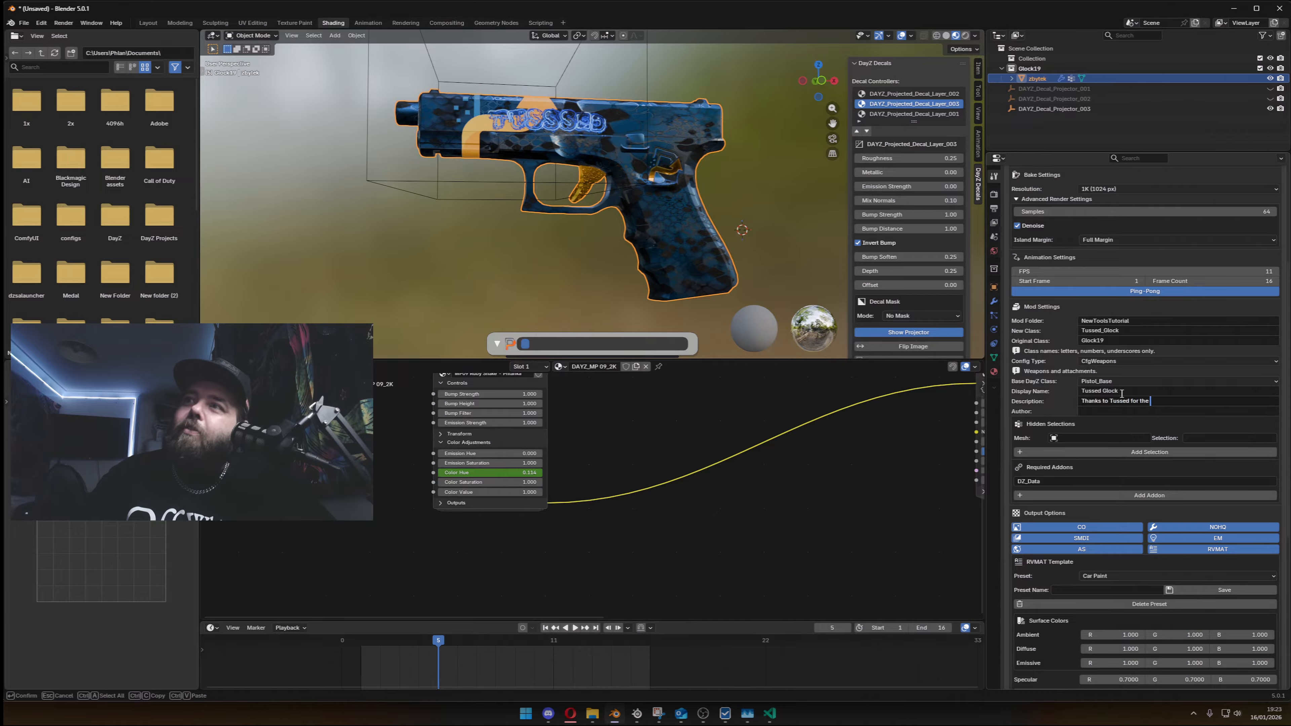
- Complete the mod description as "Thanks to Tussed for the Video and Gif help" and fill in the author name
{"action": "key", "text": "BackSpace"}
{"action": "key", "text": "BackSpace"}
{"action": "key", "text": "BackSpace"}
{"action": "key", "text": "BackSpace"}
{"action": "type", "text": "ideo and Gif help"}
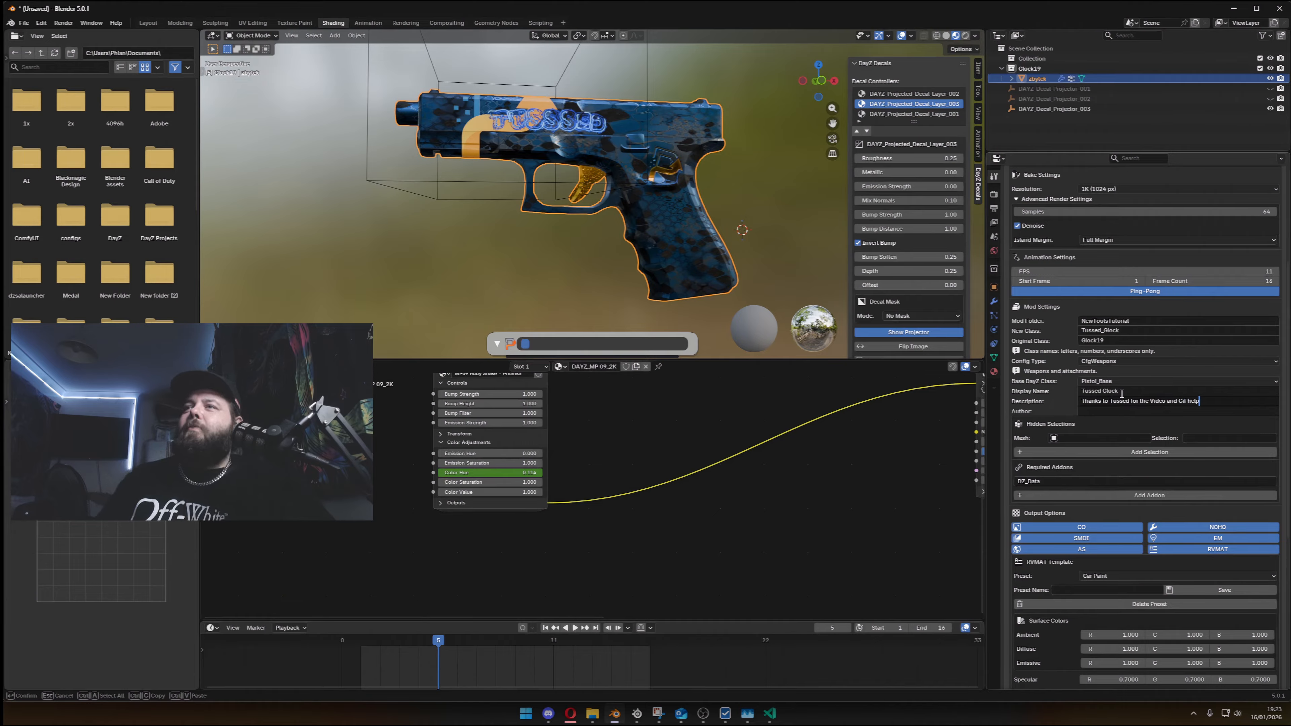
{"action": "left_click", "coordinate": [1106, 410]}
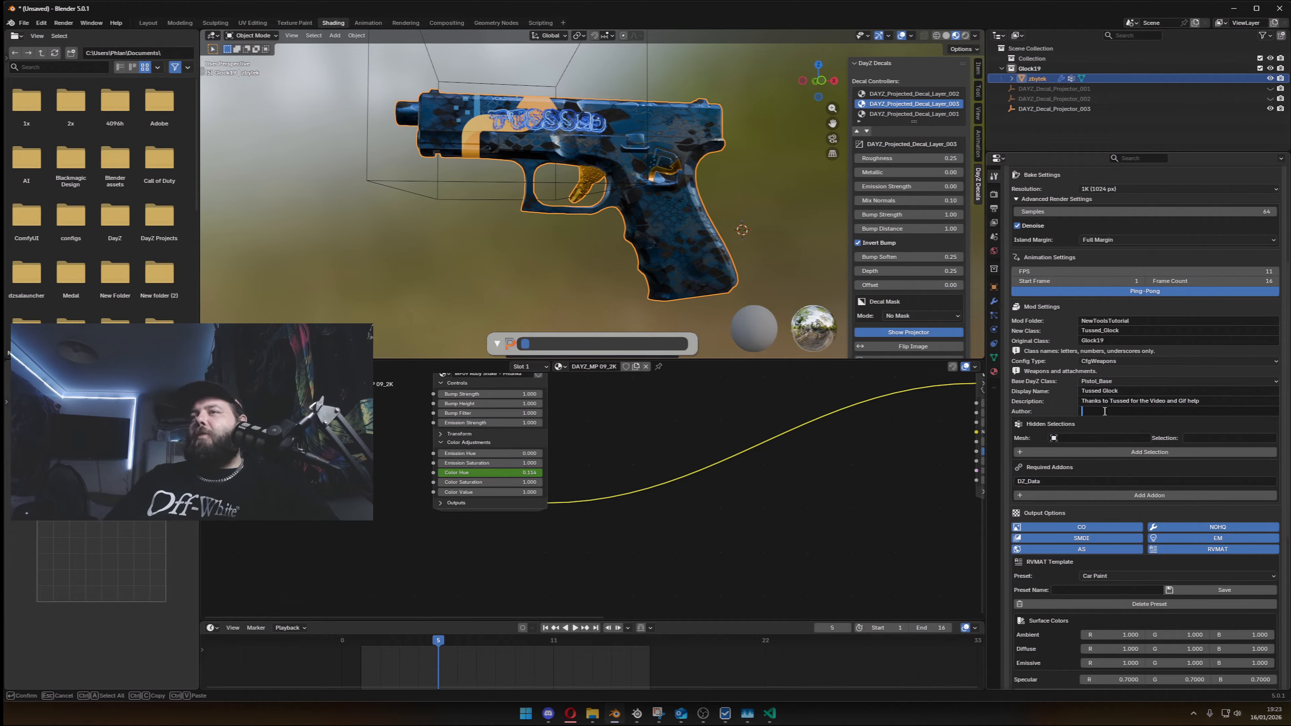
{"action": "type", "text": "Ph"}
{"action": "type", "text": "lank"}
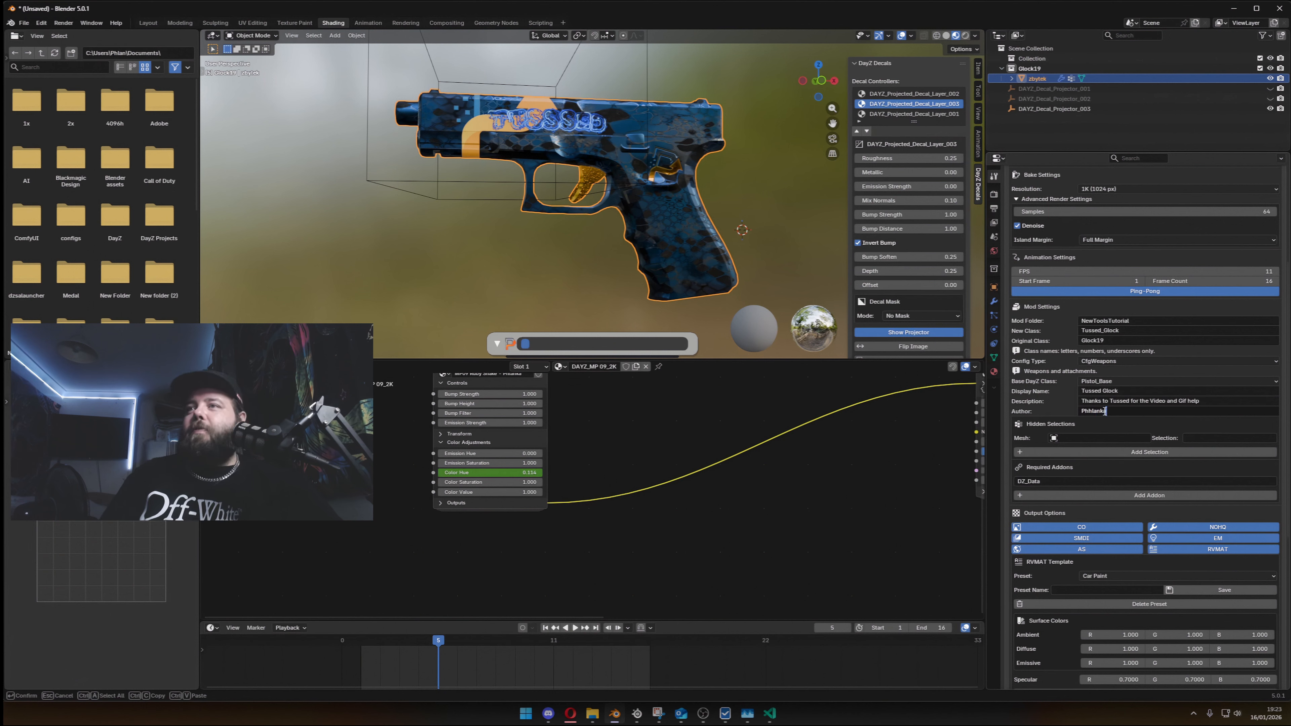
{"action": "type", "text": "a"}
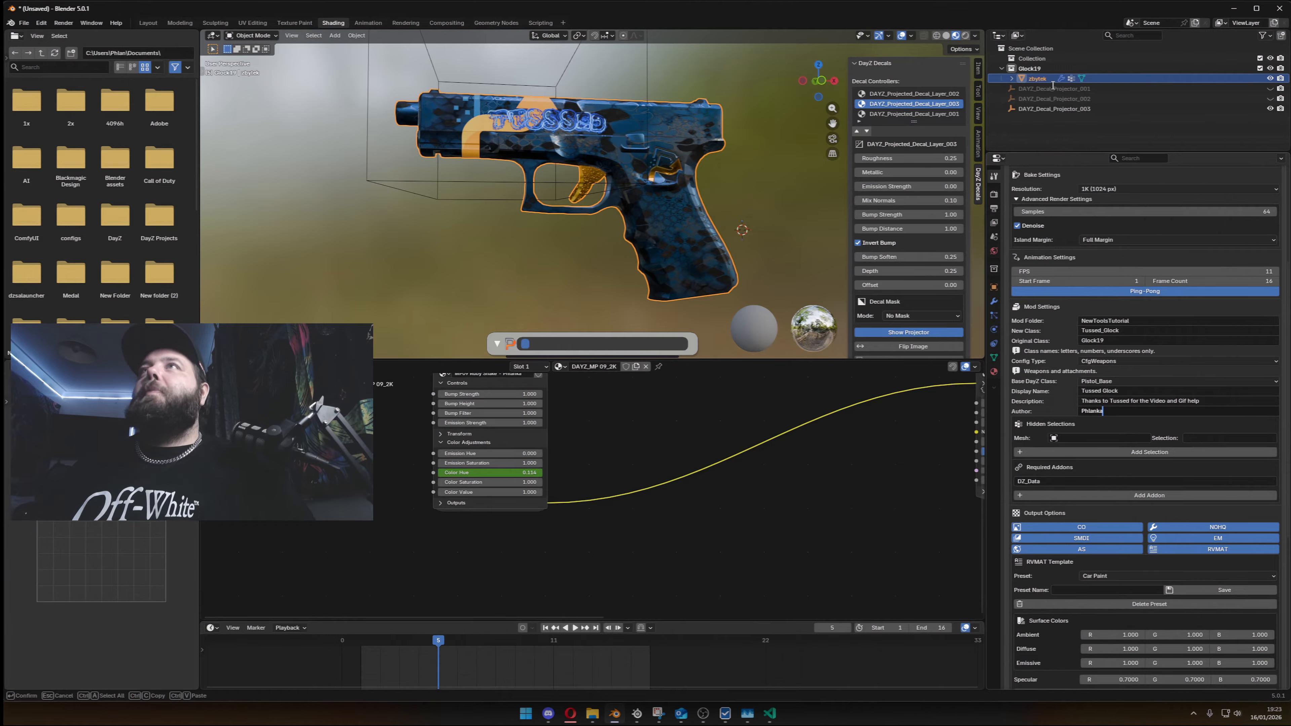
- Assign zbytek as both mesh and selection name of the hidden selection, and add and remove an extra selection entry
{"action": "left_click", "coordinate": [1087, 438]}
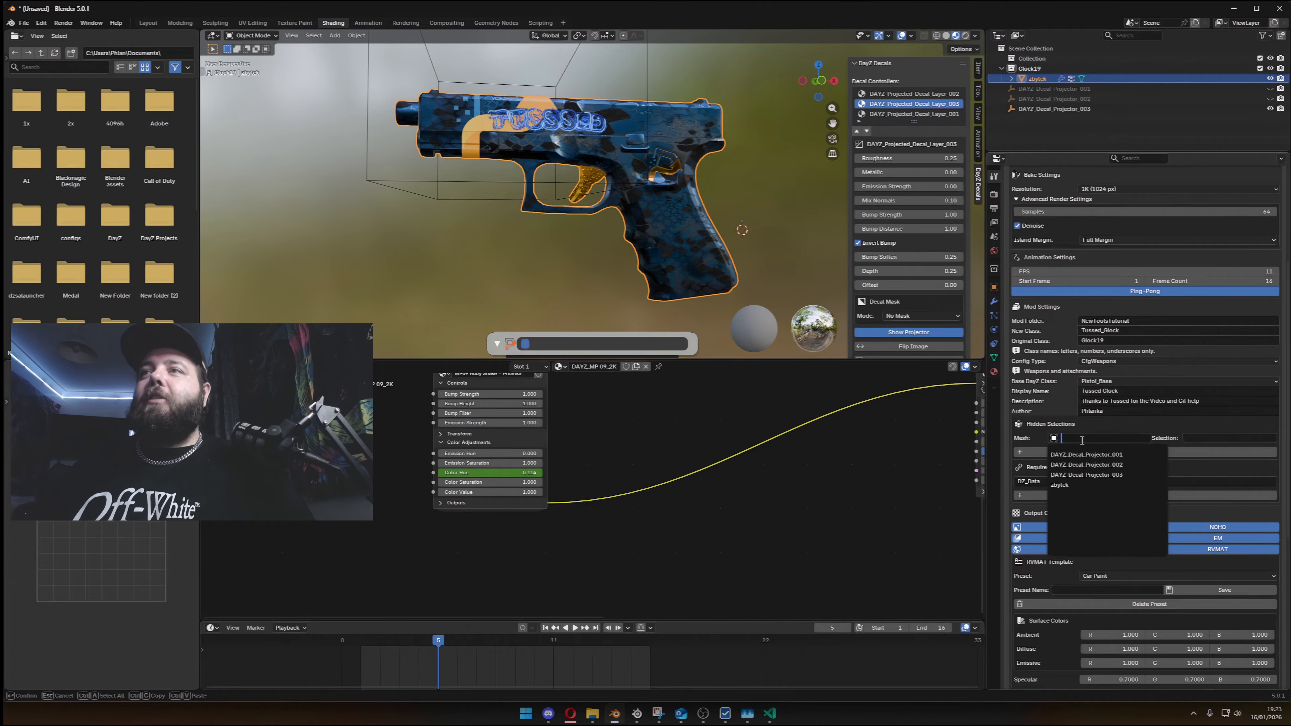
{"action": "left_click", "coordinate": [1068, 487]}
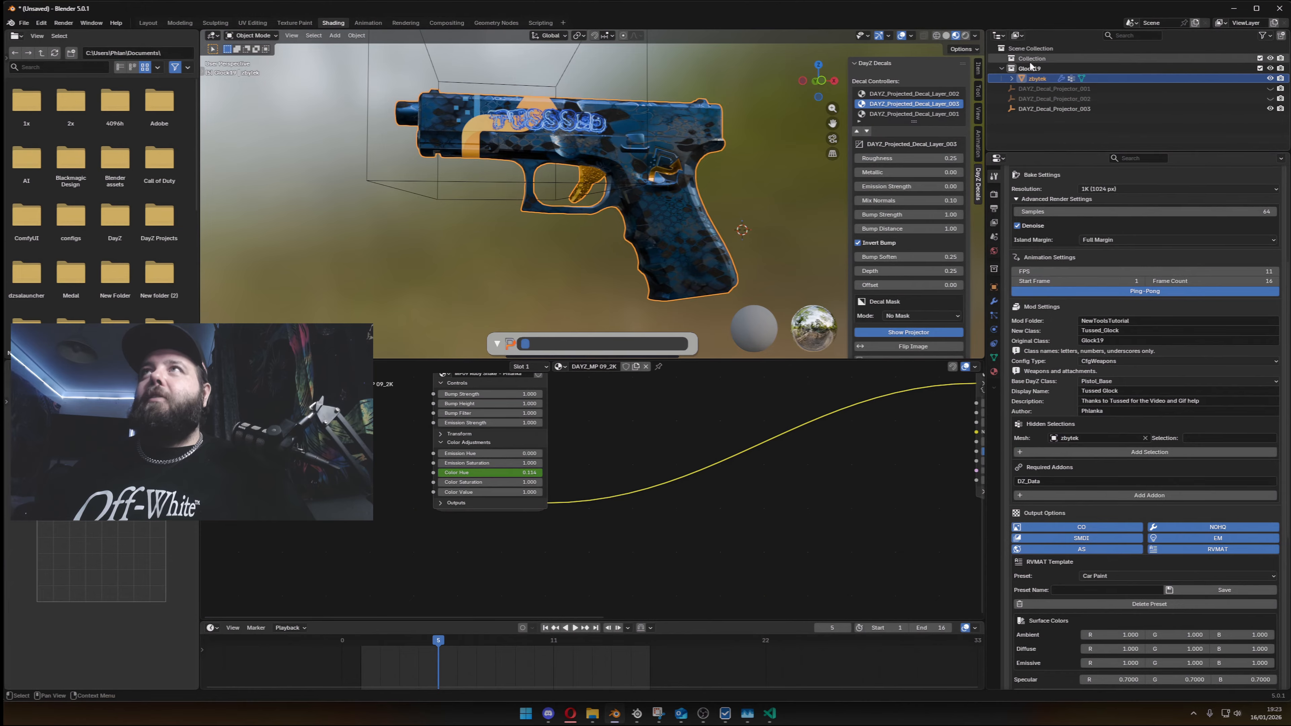
{"action": "double_click", "coordinate": [1032, 78]}
{"action": "key", "text": "ctrl+c"}
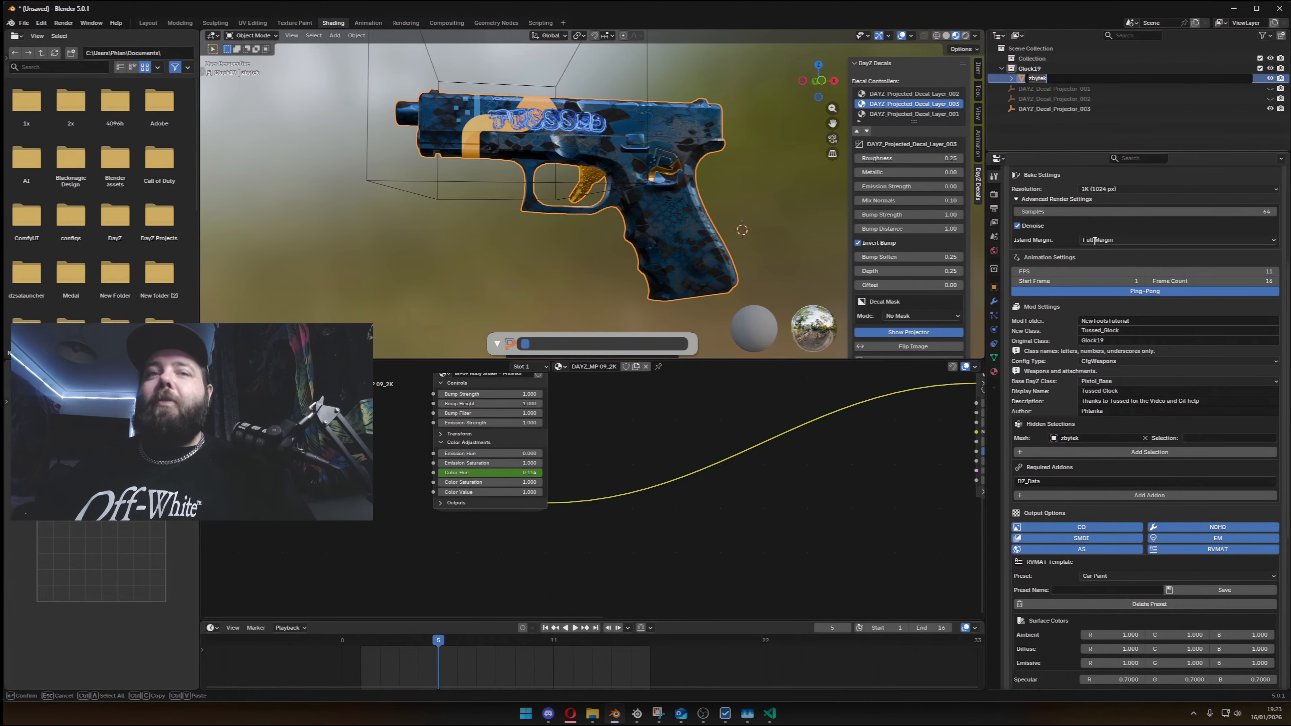
{"action": "double_click", "coordinate": [1198, 437]}
{"action": "key", "text": "ctrl+v"}
{"action": "left_click", "coordinate": [1204, 424]}
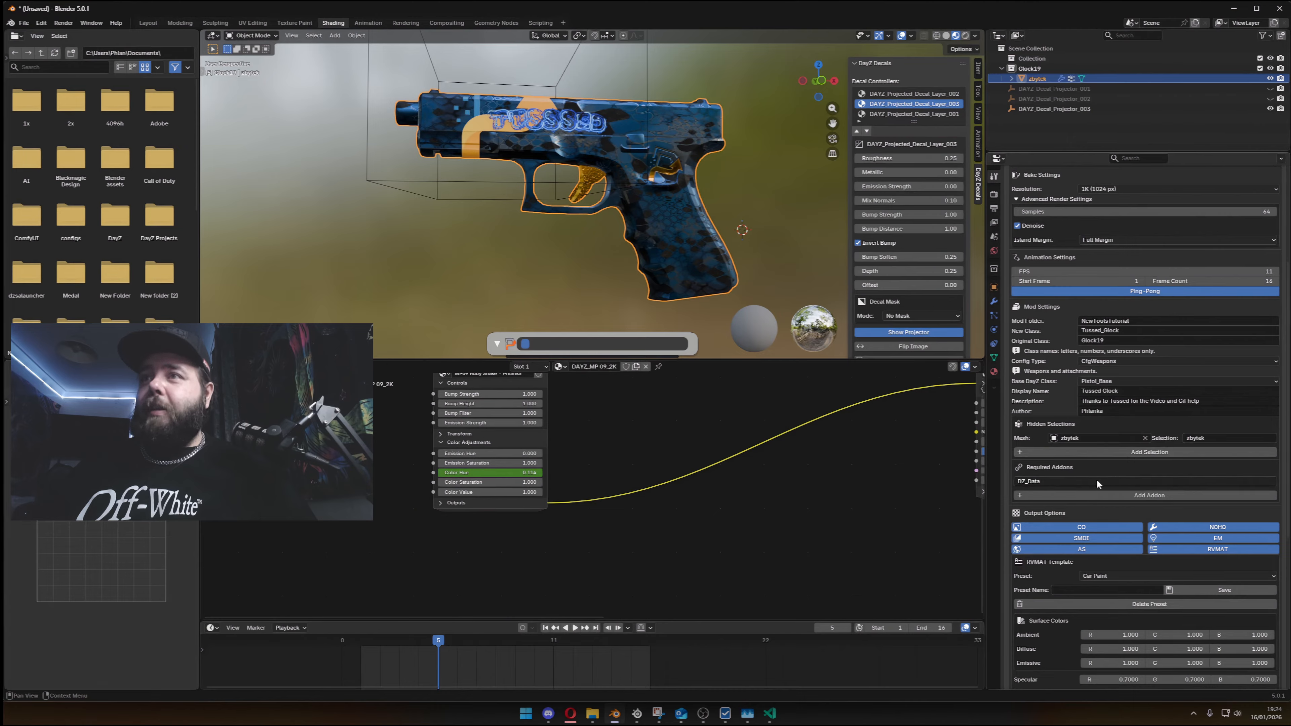
{"action": "left_click", "coordinate": [1112, 454]}
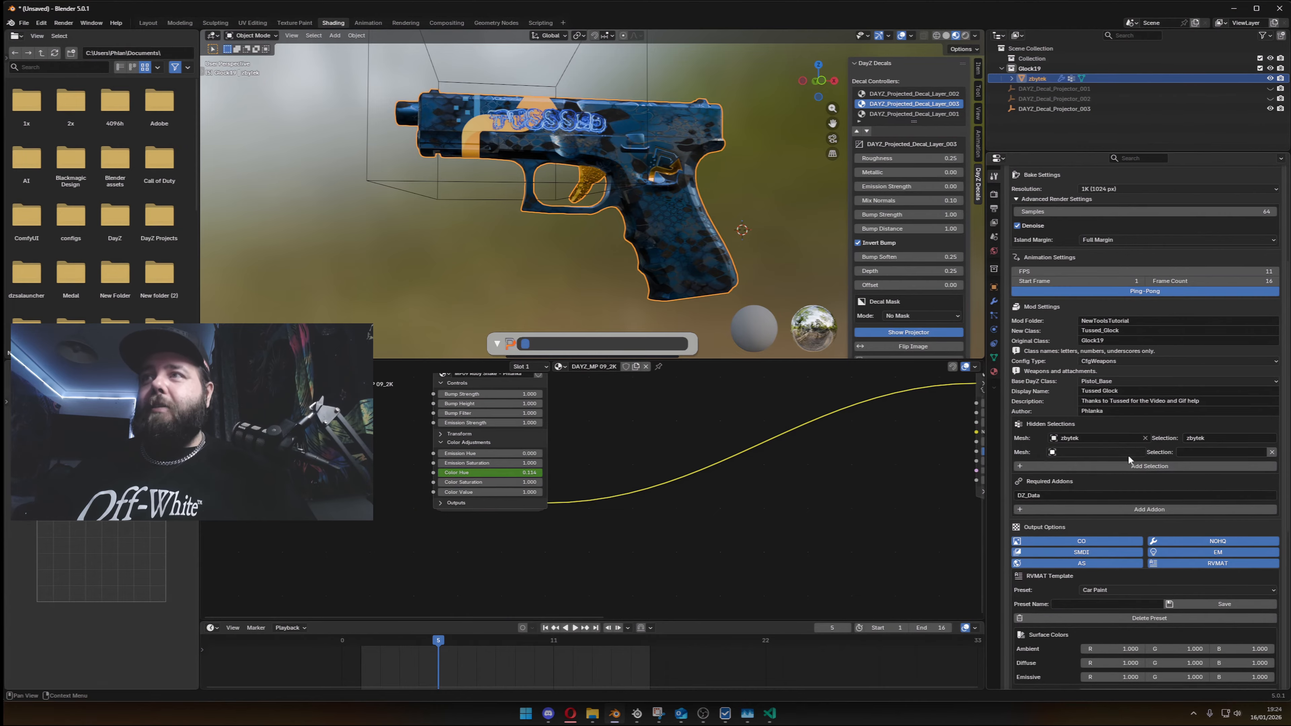
{"action": "left_click", "coordinate": [1272, 452]}
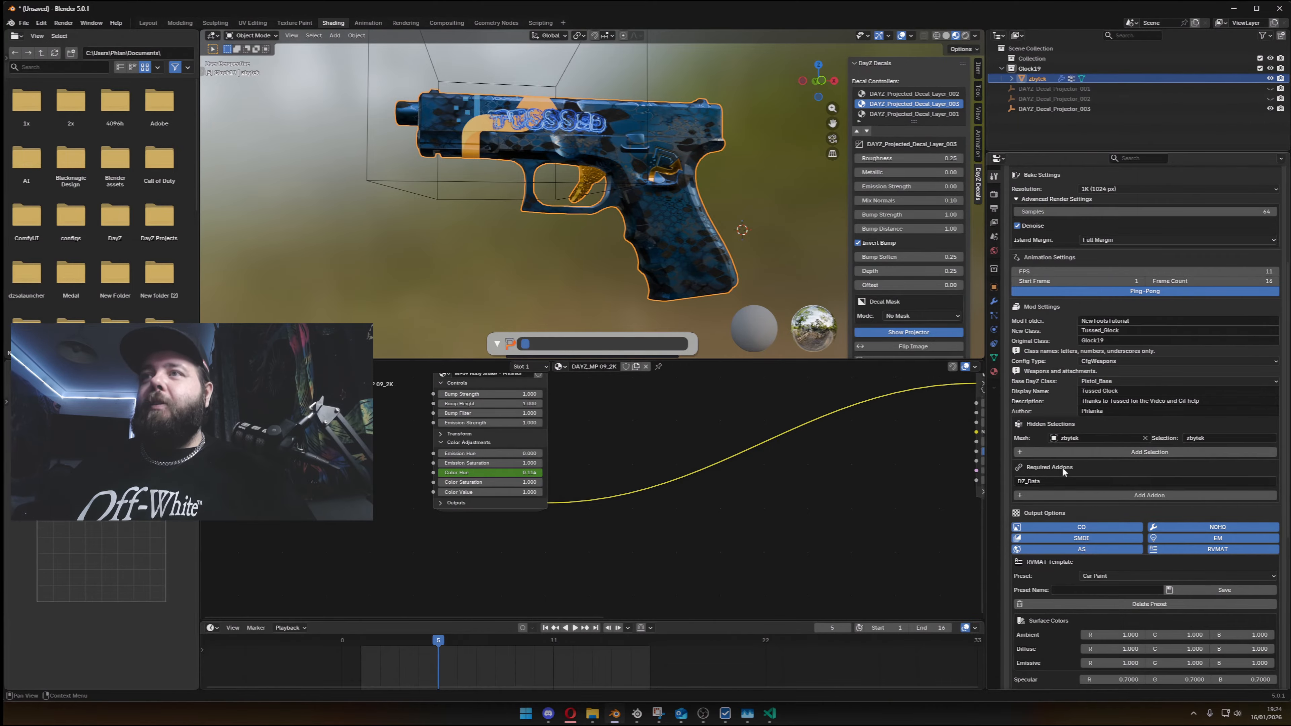
- Switch to config.cpp in Visual Studio Code and copy the DZ_Pistols entry from the requiredAddons line
{"action": "key", "text": "alt+Tab"}
{"action": "key", "text": "alt+Tab"}
{"action": "key", "text": "alt+Tab"}
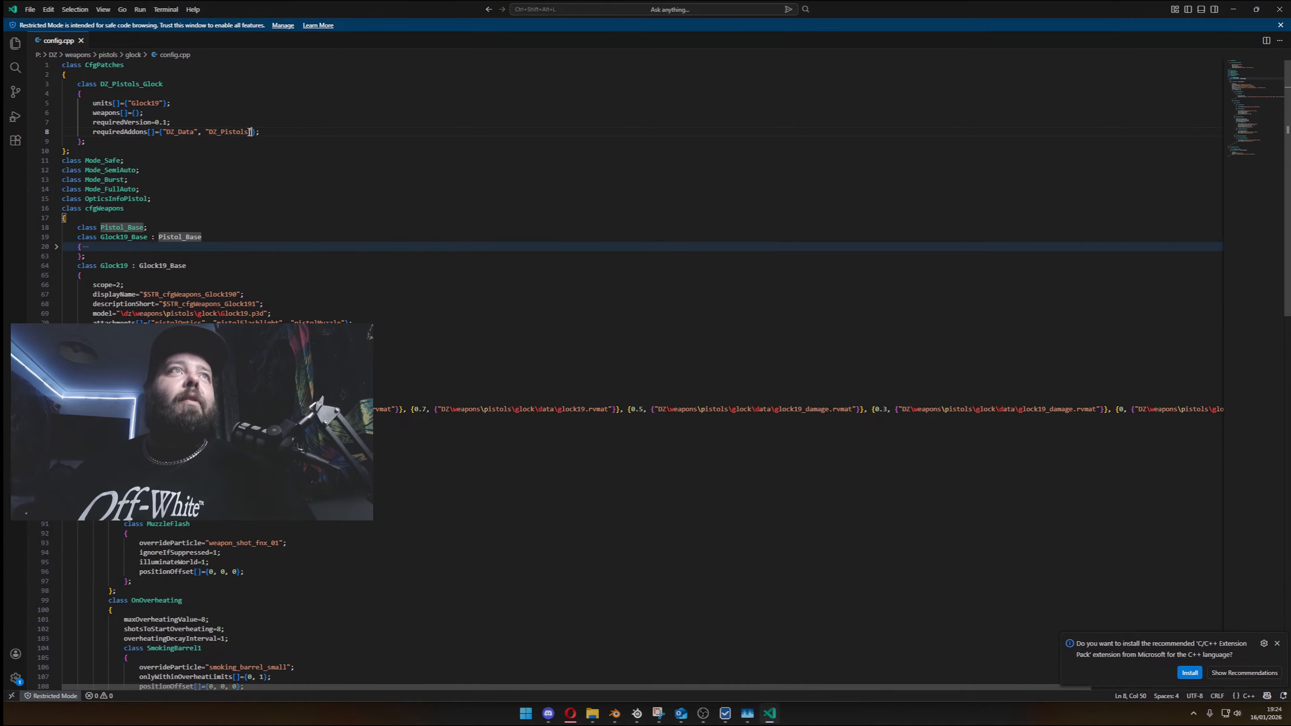
{"action": "left_click_drag", "start_coordinate": [253, 132], "coordinate": [163, 132]}
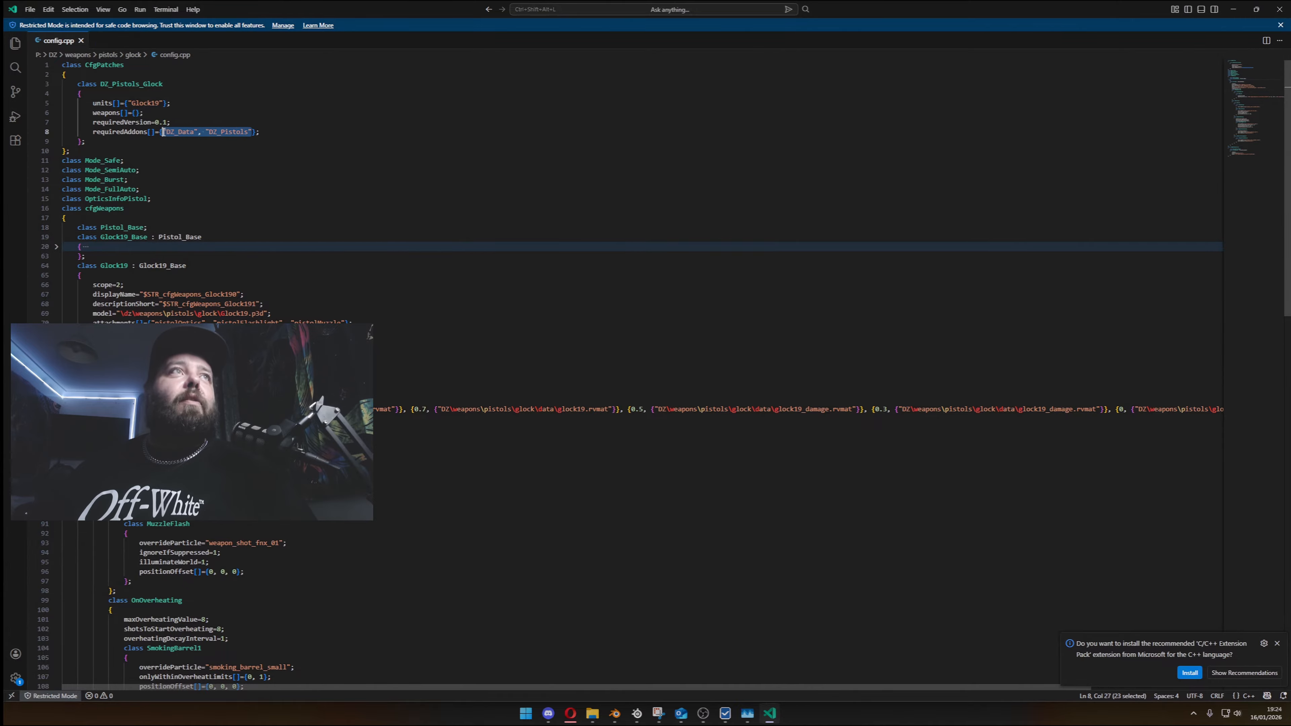
{"action": "double_click", "coordinate": [180, 132]}
{"action": "double_click", "coordinate": [231, 132]}
{"action": "key", "text": "ctrl+c"}
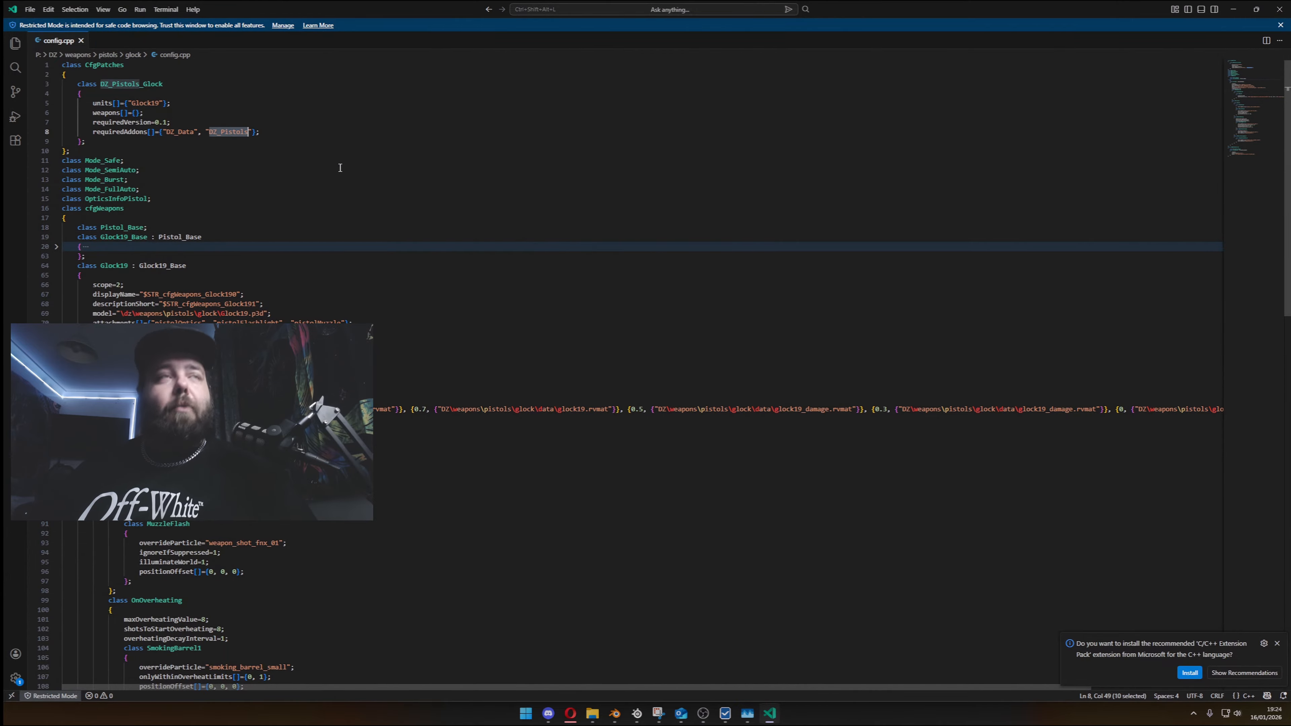
- Return to Blender and add DZ_Pistols as a second required addon
{"action": "key", "text": "alt+Tab"}
{"action": "key", "text": "alt+Tab"}
{"action": "key", "text": "alt+Tab"}
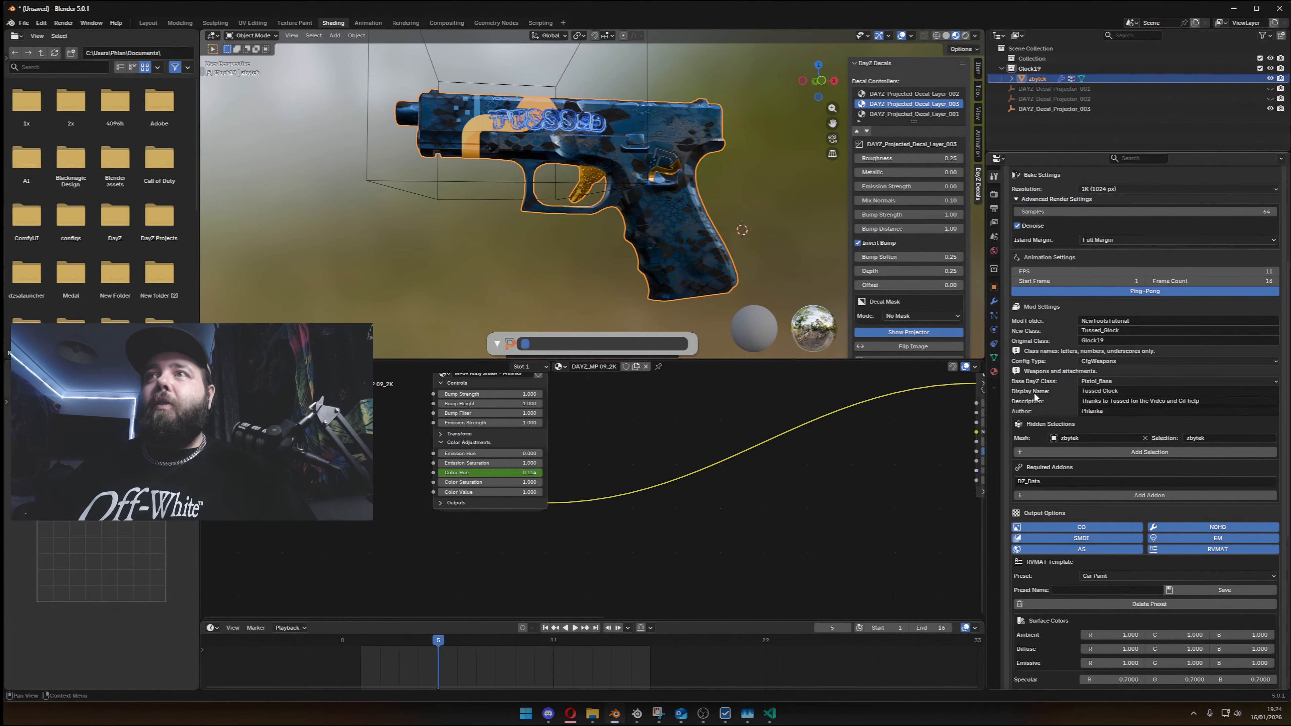
{"action": "left_click", "coordinate": [1154, 496]}
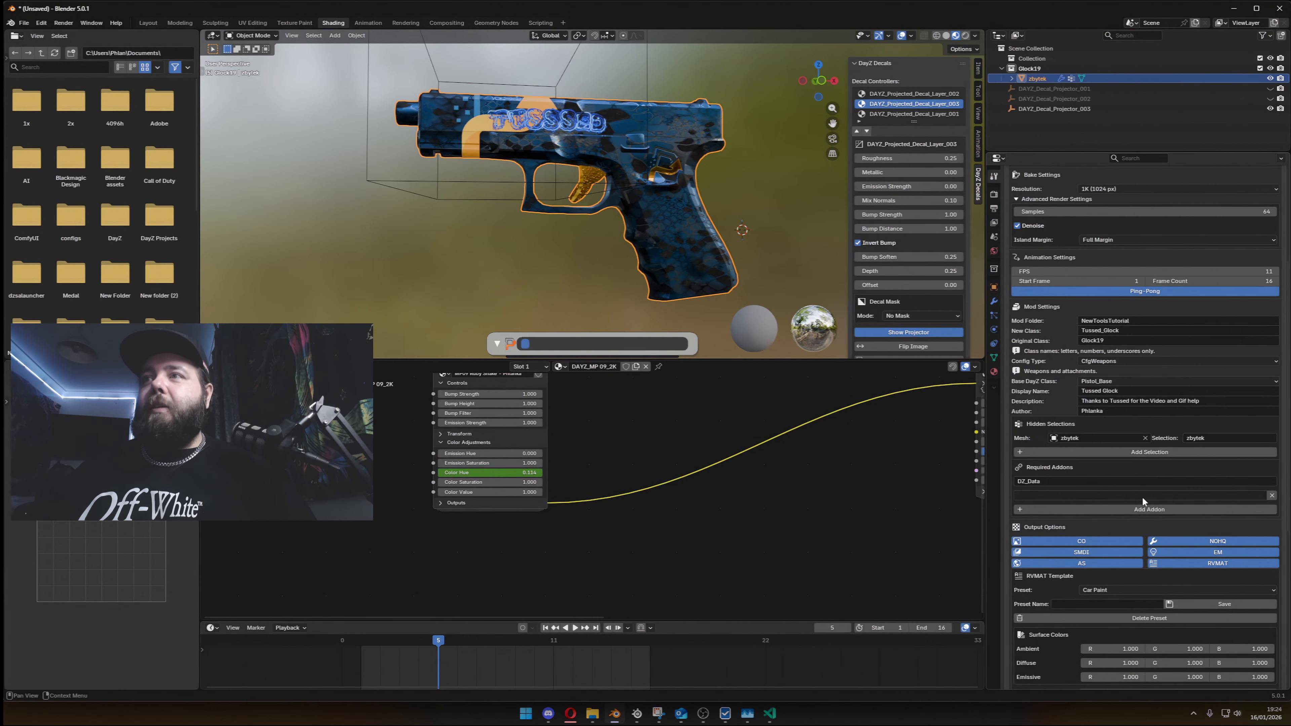
{"action": "left_click", "coordinate": [1142, 495]}
{"action": "key", "text": "ctrl+v"}
{"action": "key", "text": "Return"}
- Set the RVMAT ambient surface colour to 0.8 for red, green and blue
{"action": "scroll", "coordinate": [1066, 528], "scroll_direction": "down", "scroll_amount": 3}
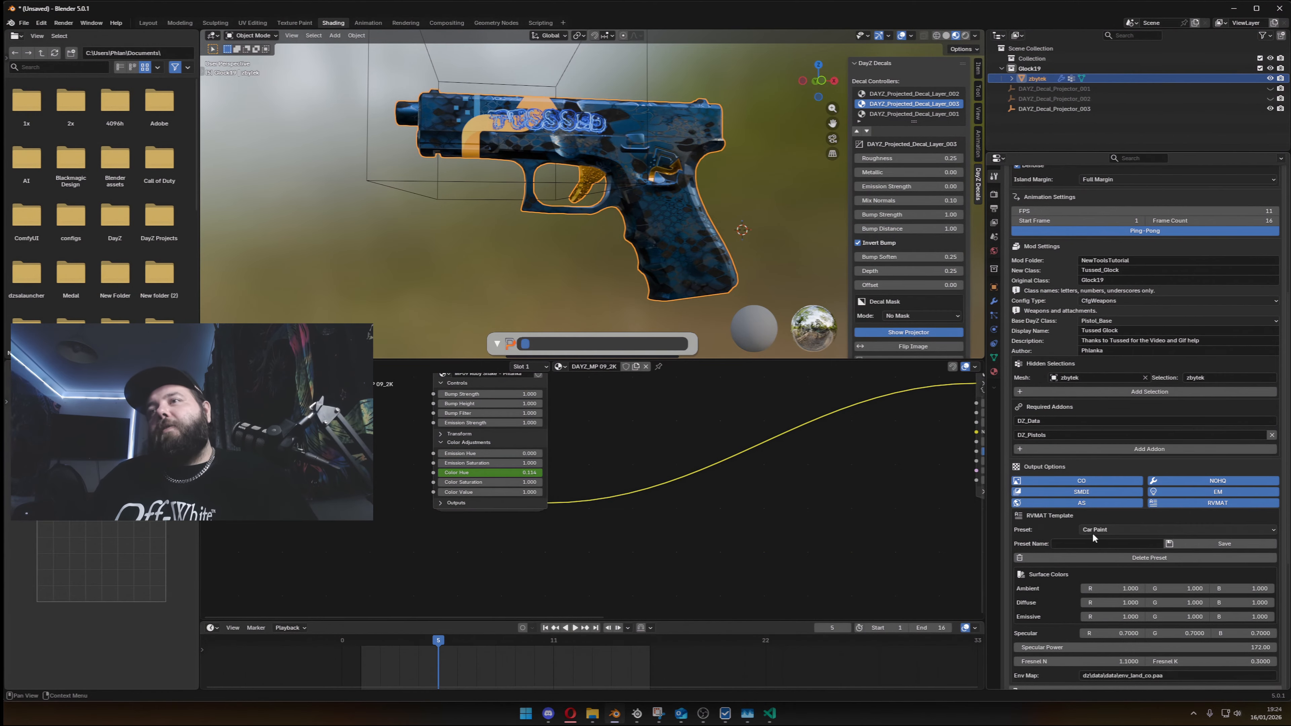
{"action": "scroll", "coordinate": [1097, 548], "scroll_direction": "down", "scroll_amount": 2}
{"action": "left_click", "coordinate": [1111, 548]}
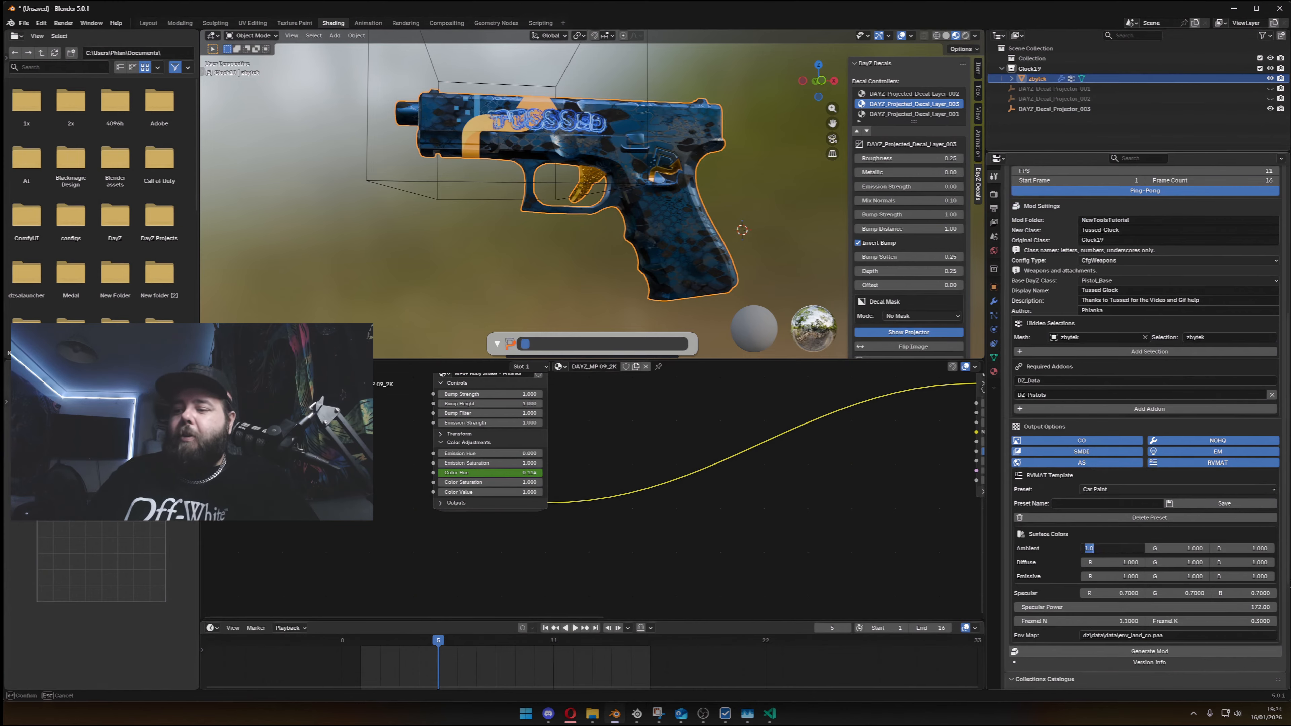
{"action": "type", "text": "0.8"}
{"action": "key", "text": "Tab"}
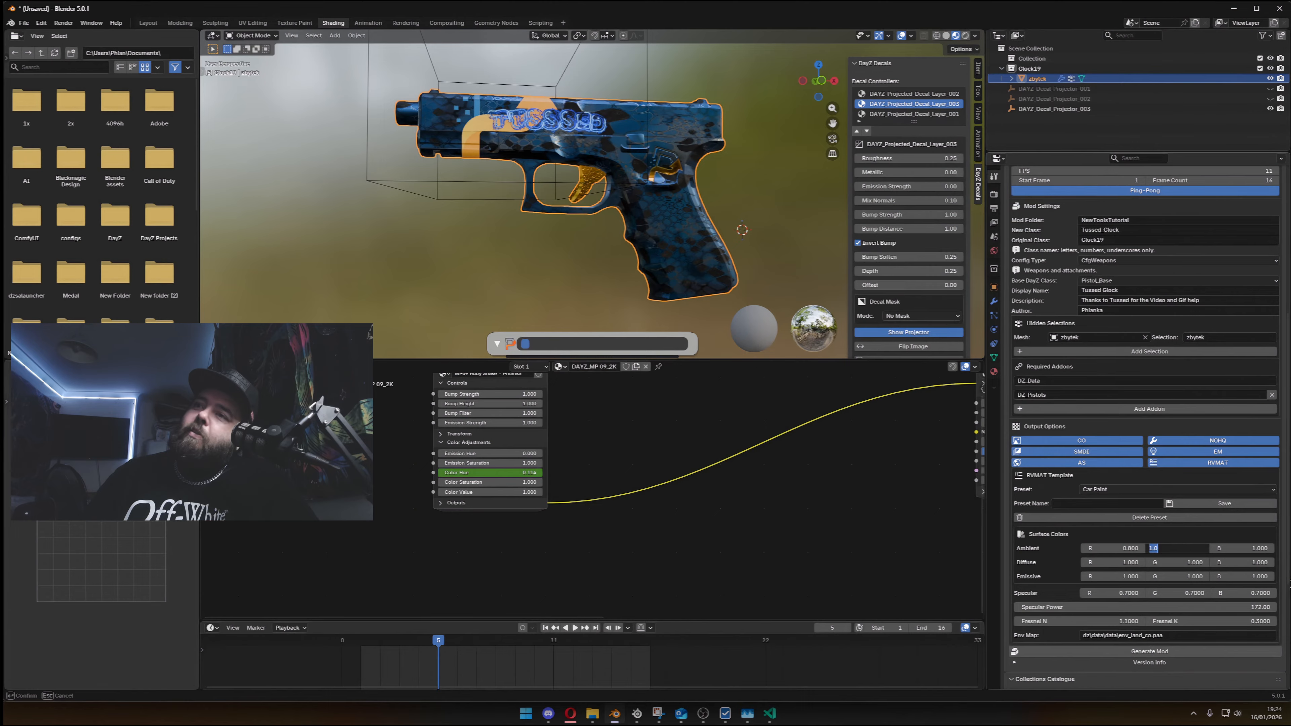
- Set the RVMAT diffuse surface colour to 0.8 for red, green and blue
{"action": "type", "text": "0.8"}
{"action": "key", "text": "Tab"}
{"action": "type", "text": "0."}
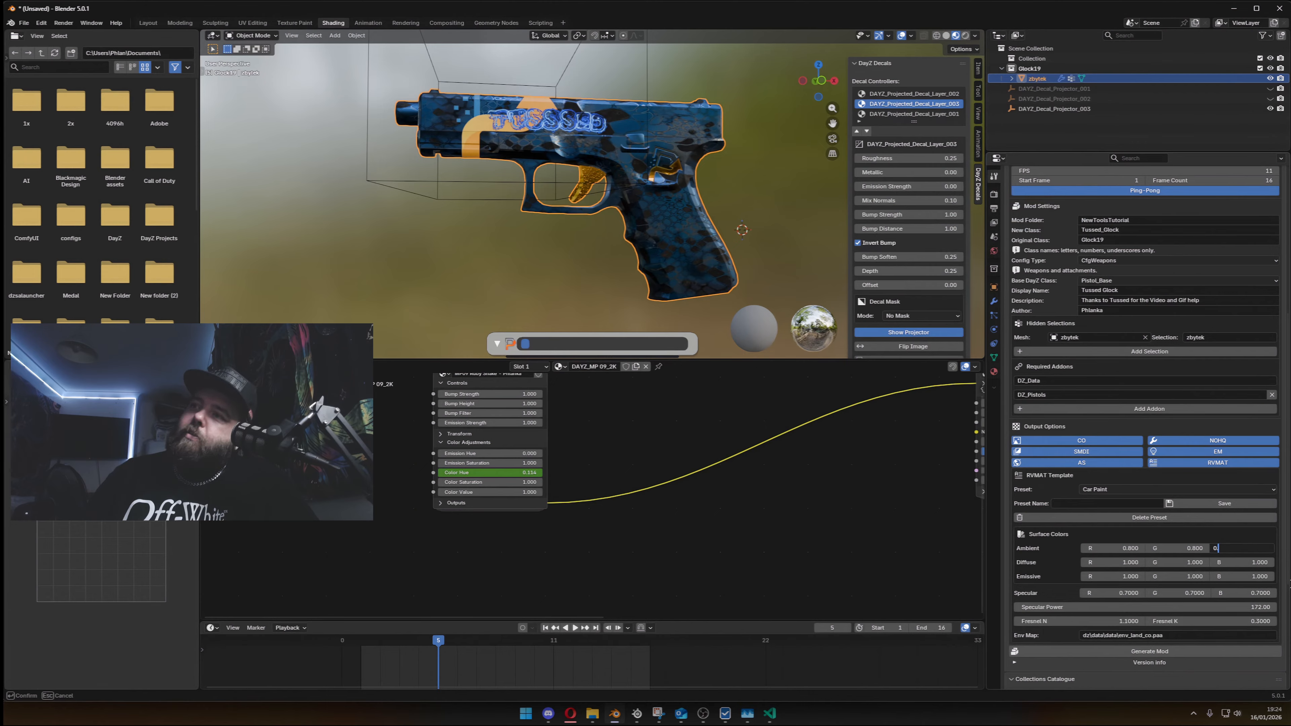
{"action": "key", "text": "Tab"}
{"action": "type", "text": "0.8"}
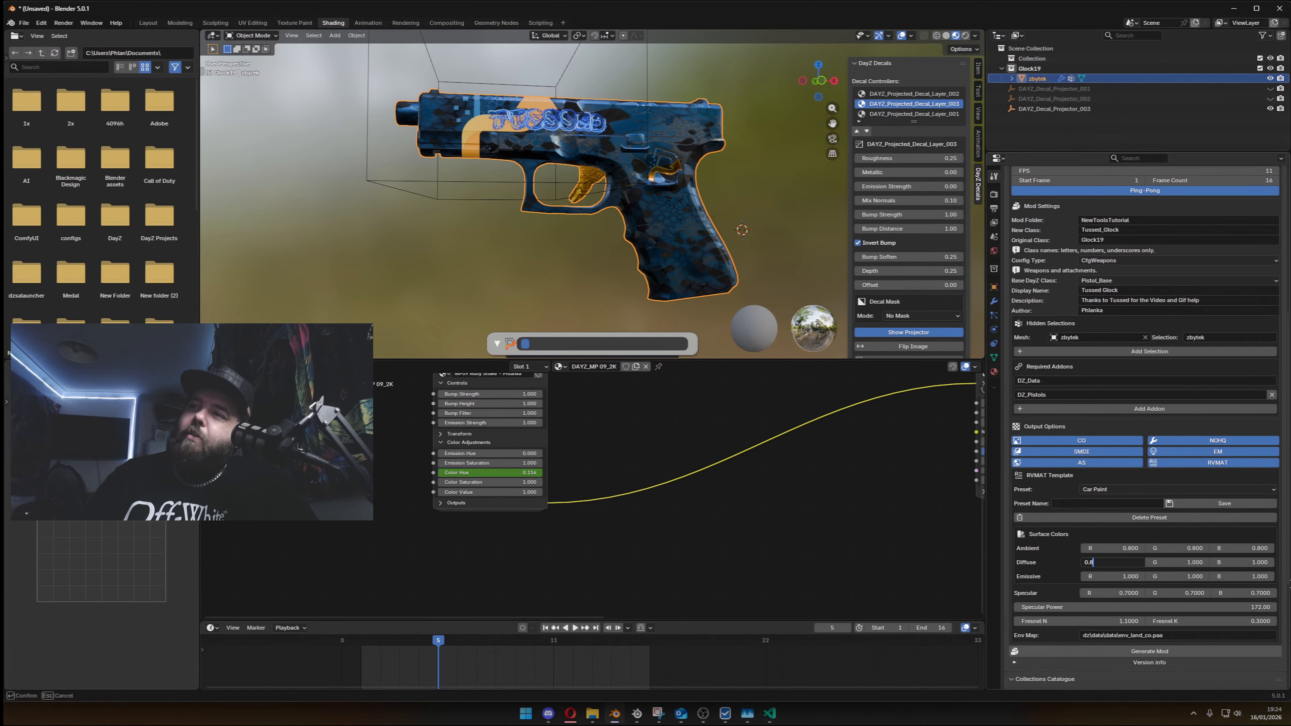
{"action": "key", "text": "Tab"}
{"action": "type", "text": "0.8"}
{"action": "key", "text": "Tab"}
{"action": "type", "text": "0."}
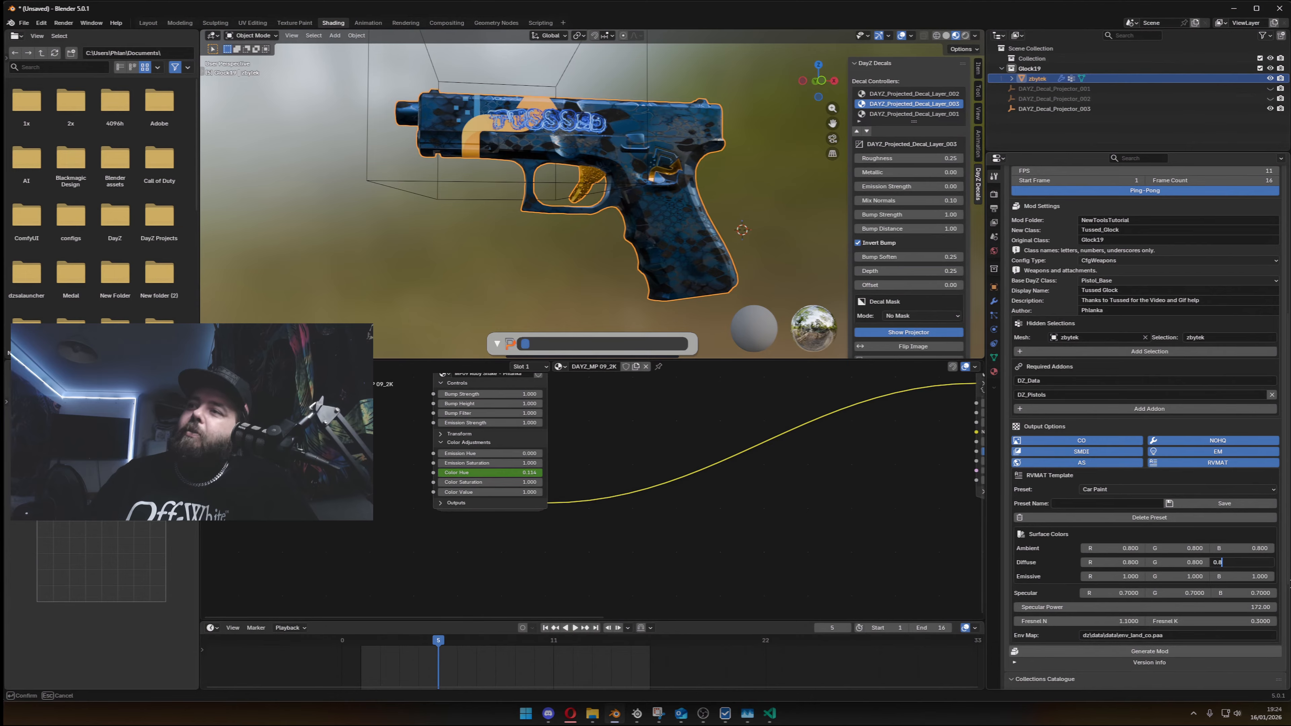
{"action": "key", "text": "Return"}
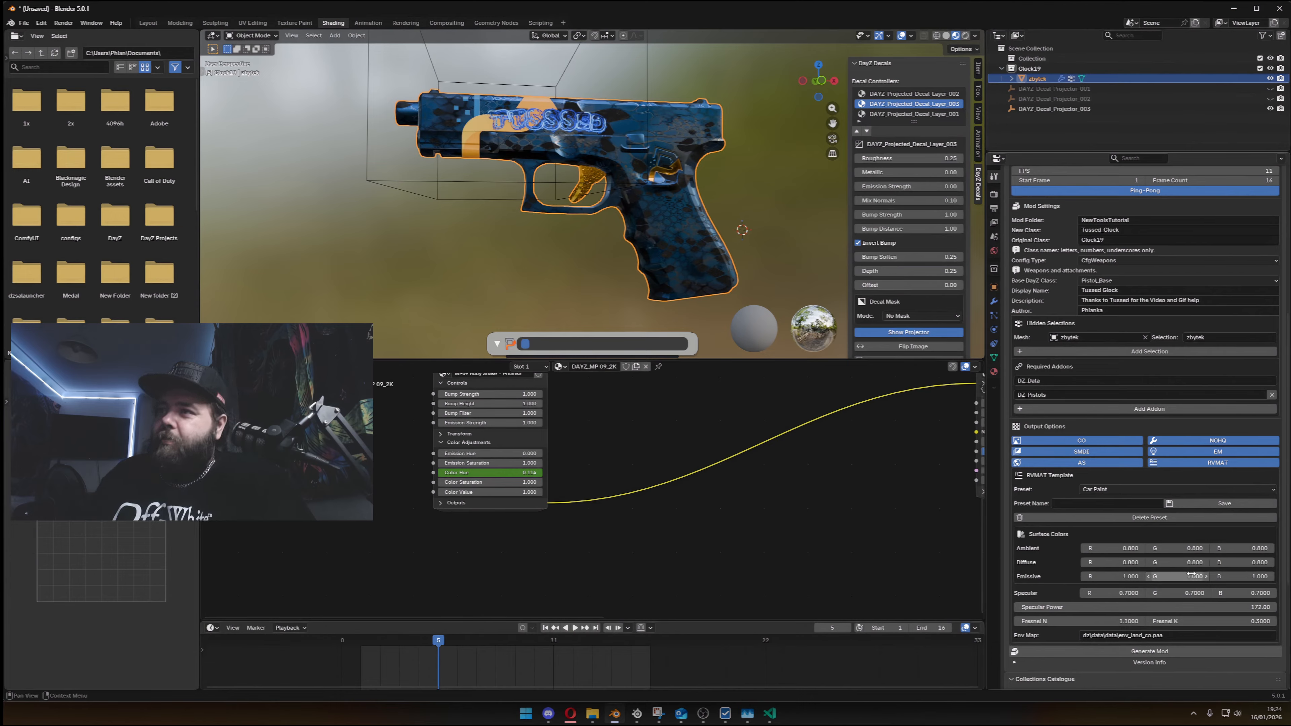
- Set the specular colour to 0.2 on all three channels and the specular power to 500
{"action": "left_click", "coordinate": [1106, 592]}
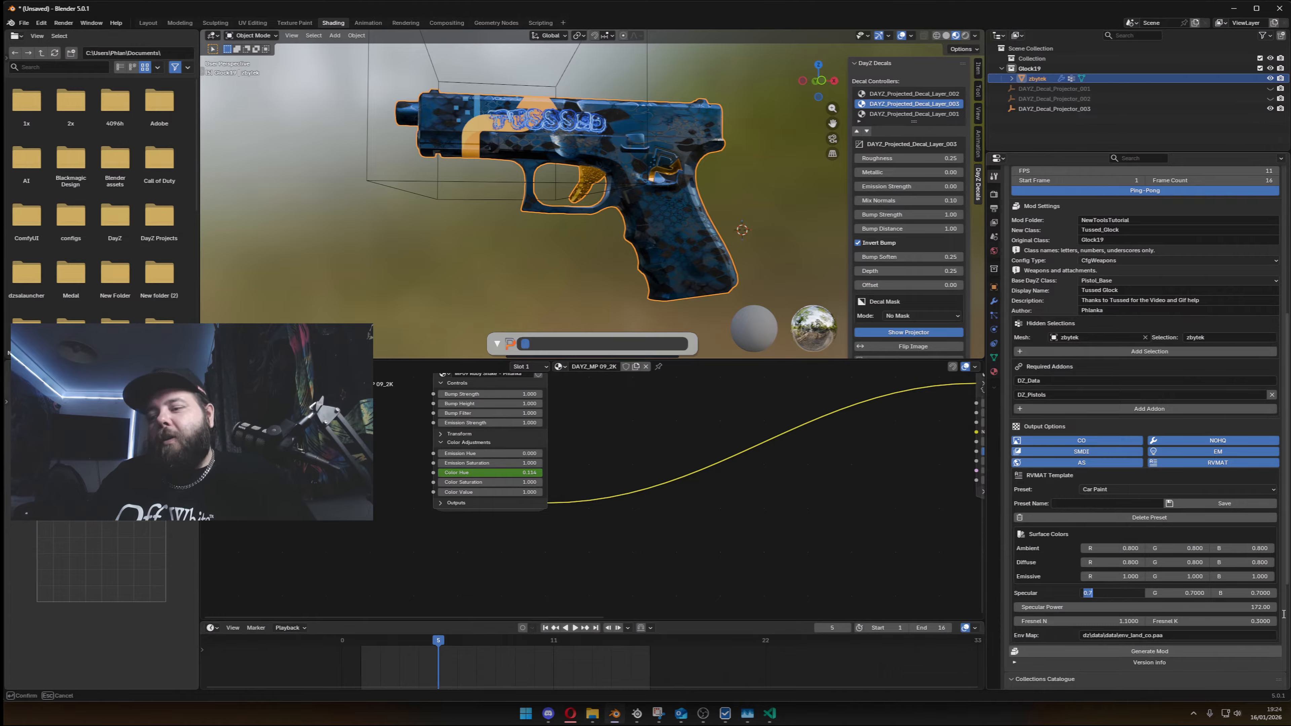
{"action": "type", "text": "0.2"}
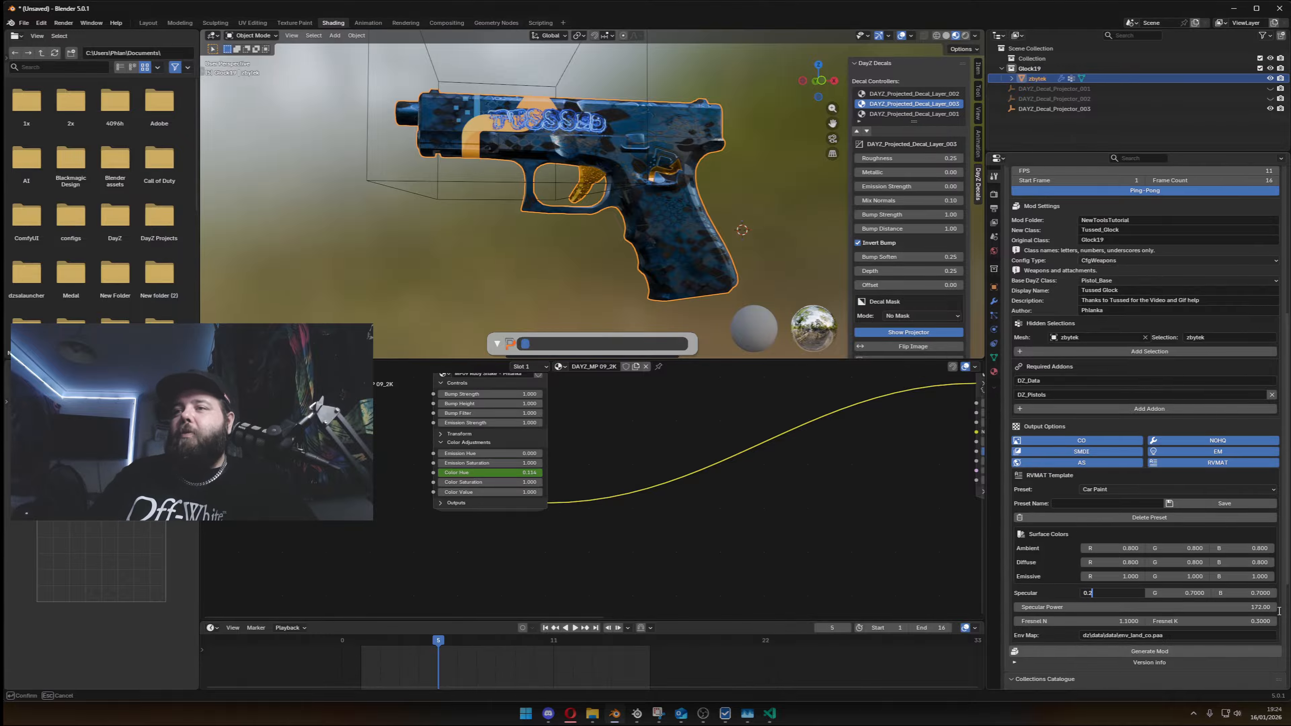
{"action": "key", "text": "Tab"}
{"action": "type", "text": "0.2"}
{"action": "key", "text": "Tab"}
{"action": "type", "text": "0.2"}
{"action": "key", "text": "Tab"}
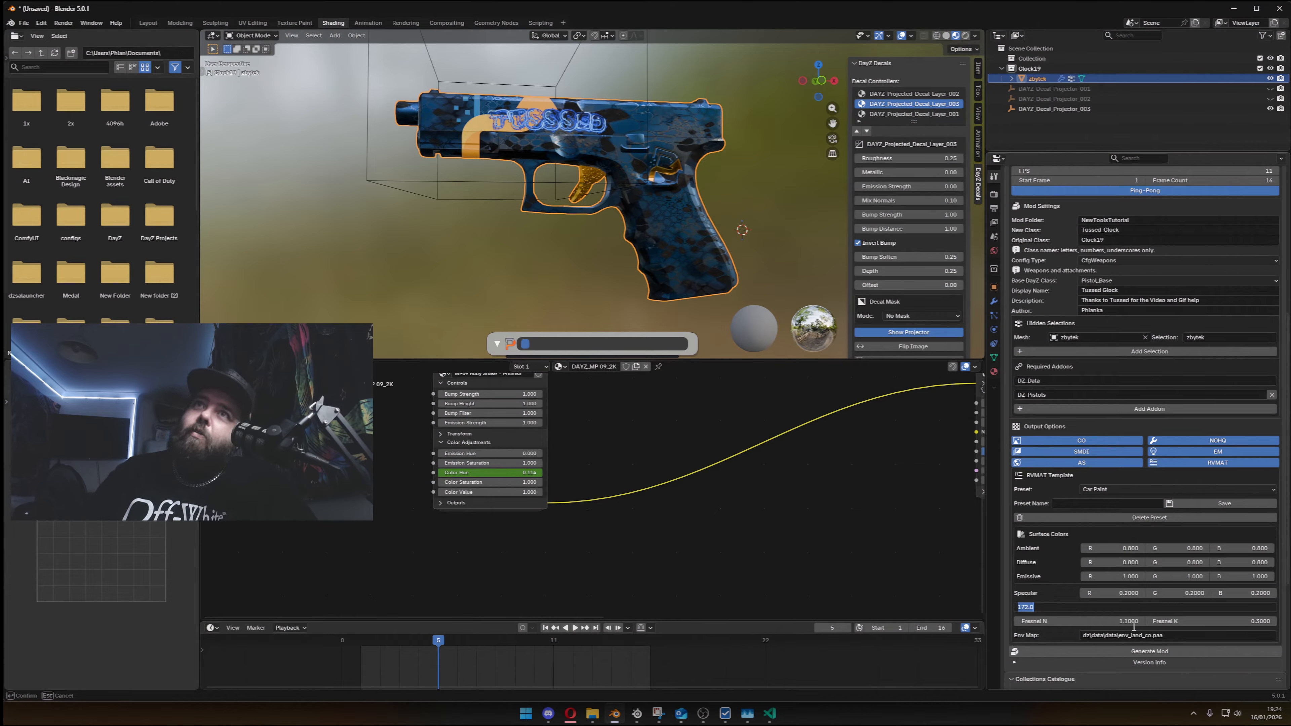
{"action": "type", "text": "500"}
{"action": "key", "text": "Return"}
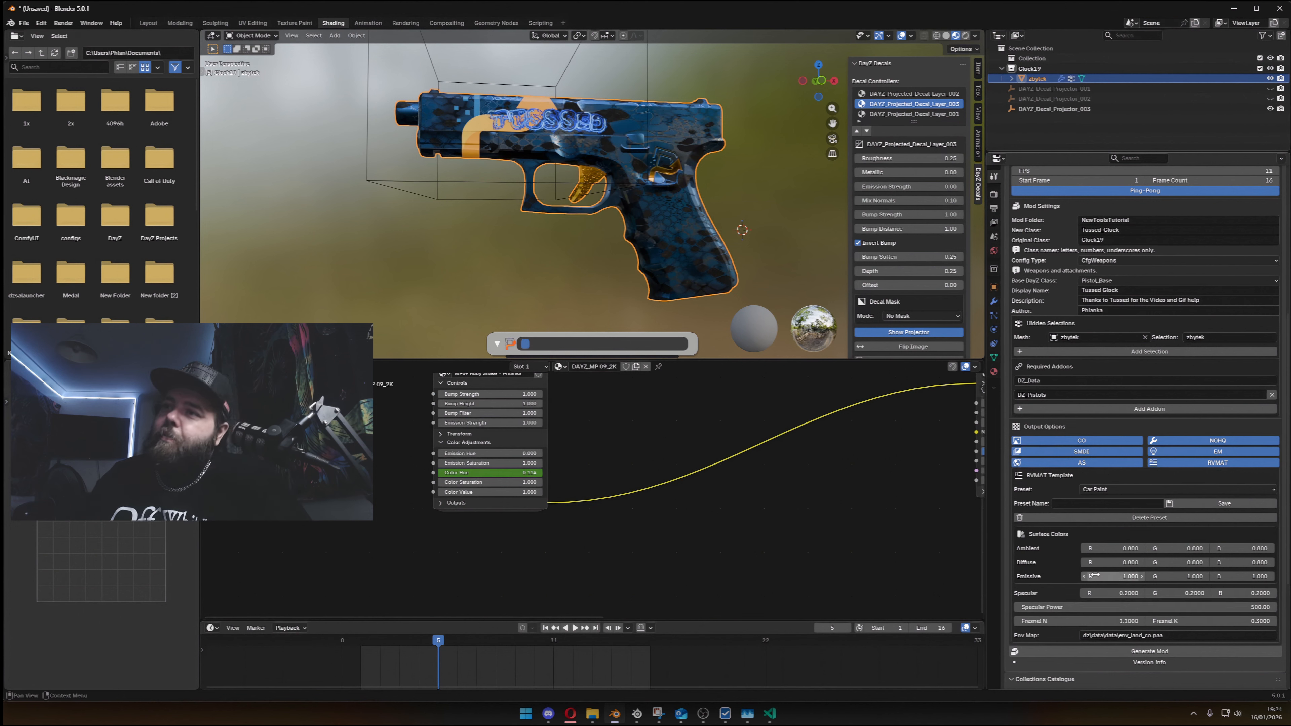
- Review the mod settings, required addons, output options and RVMAT values ahead of generating the mod
{"action": "scroll", "coordinate": [1028, 590], "scroll_direction": "down", "scroll_amount": 3}
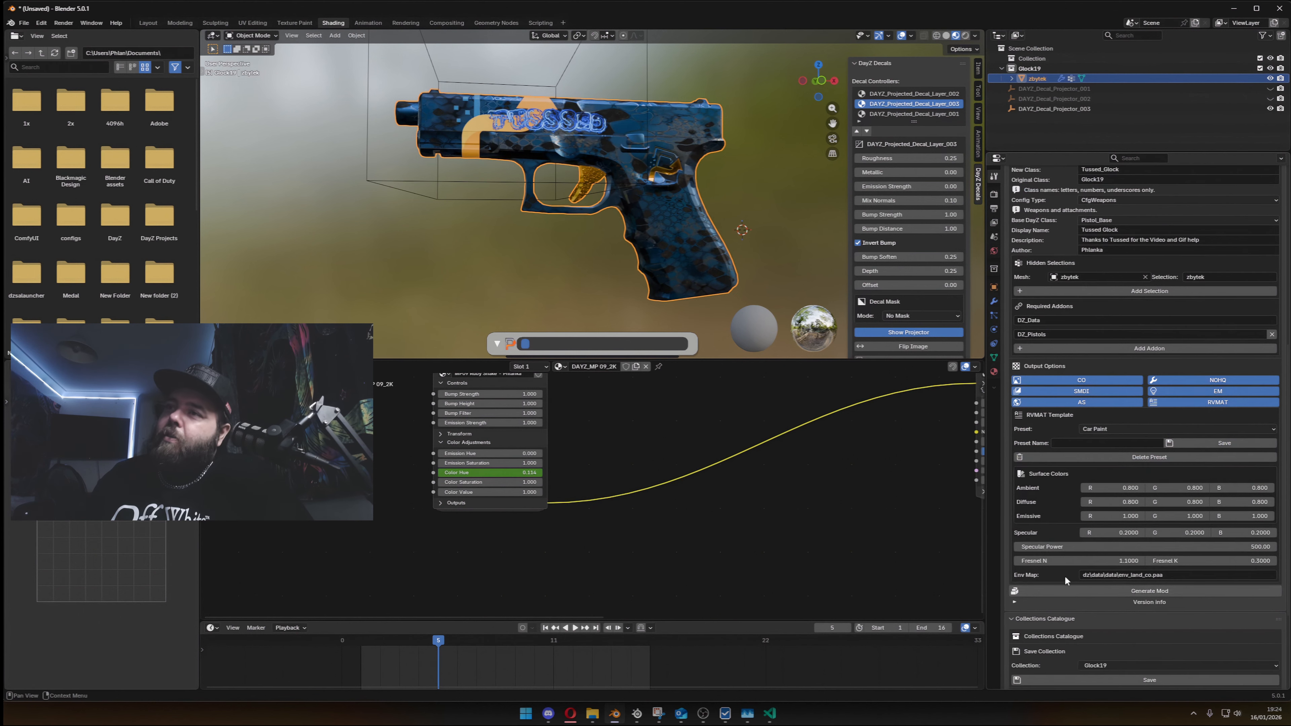
{"action": "scroll", "coordinate": [1064, 575], "scroll_direction": "down", "scroll_amount": 1}
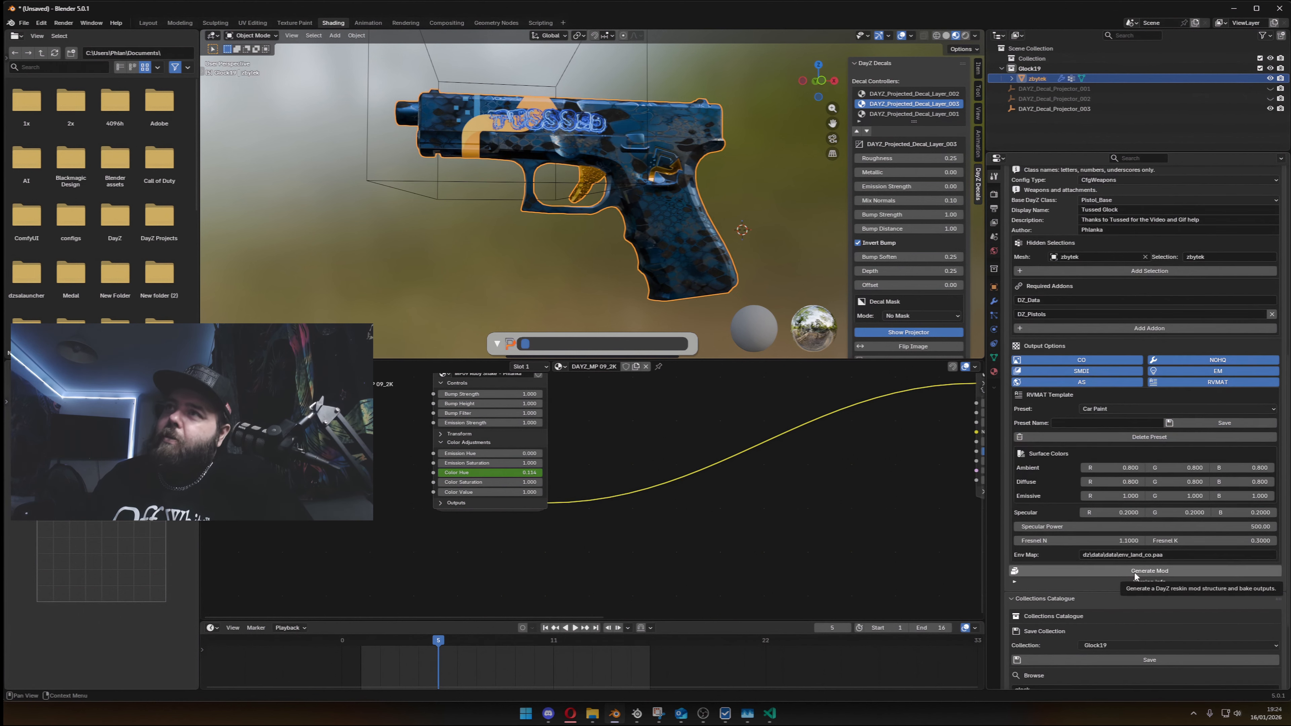
{"action": "scroll", "coordinate": [1075, 286], "scroll_direction": "up", "scroll_amount": 6}
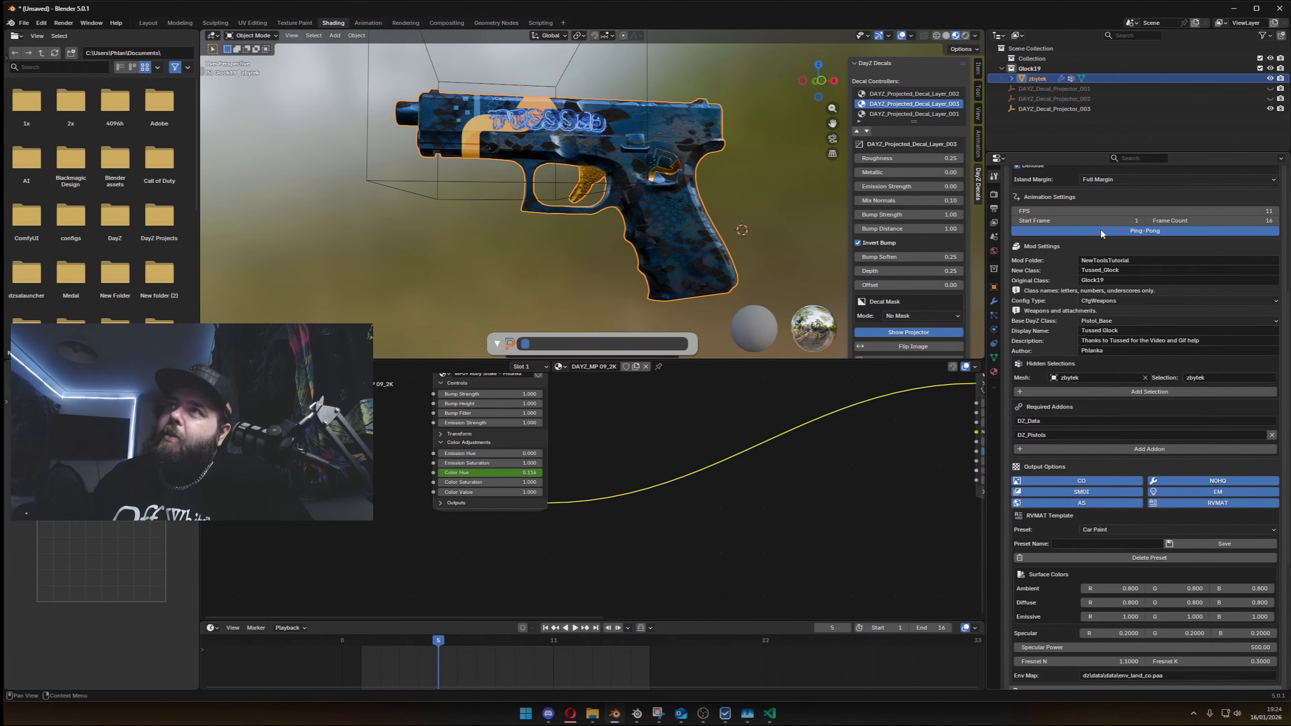
{"action": "scroll", "coordinate": [1079, 378], "scroll_direction": "down", "scroll_amount": 4}
{"action": "scroll", "coordinate": [1085, 498], "scroll_direction": "up", "scroll_amount": 6}
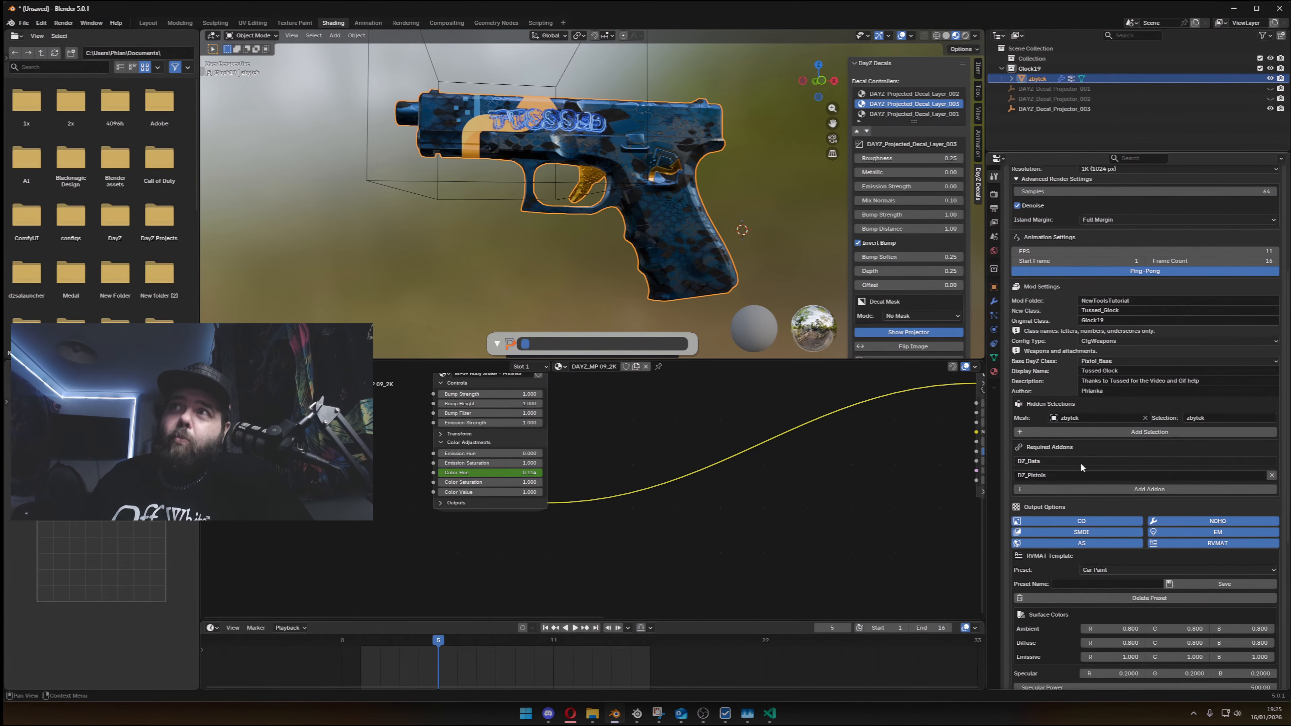
{"action": "scroll", "coordinate": [1080, 463], "scroll_direction": "down", "scroll_amount": 13}
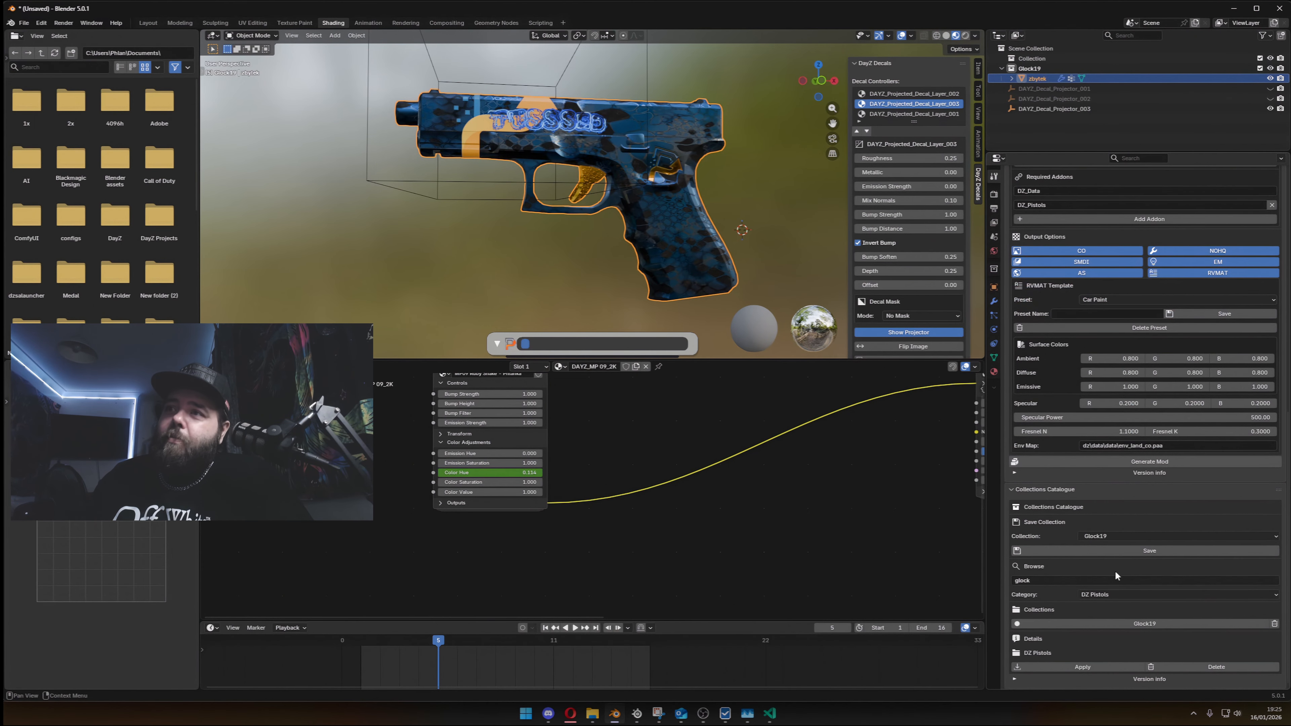
- Save the Glock19 collection to the catalogue under DZ Pistols, including its animator settings and materials
{"action": "left_click", "coordinate": [1128, 551]}
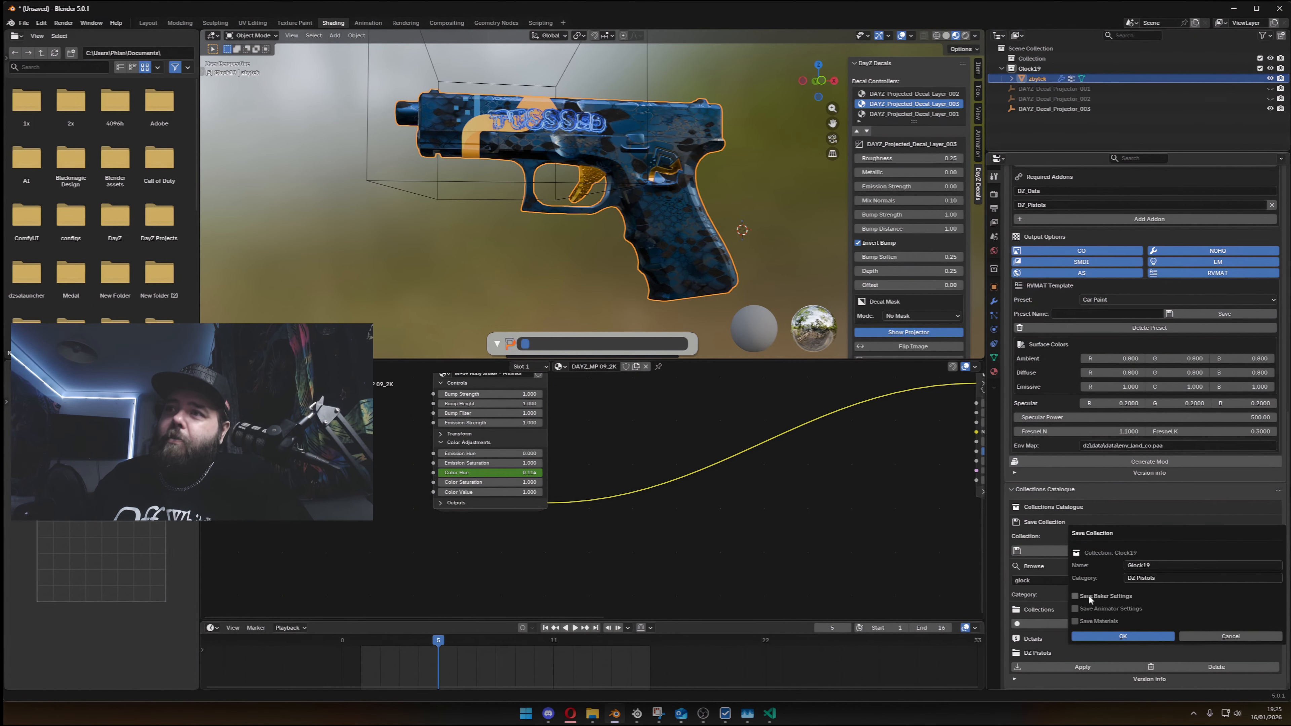
{"action": "left_click", "coordinate": [1075, 608]}
{"action": "left_click", "coordinate": [1075, 621]}
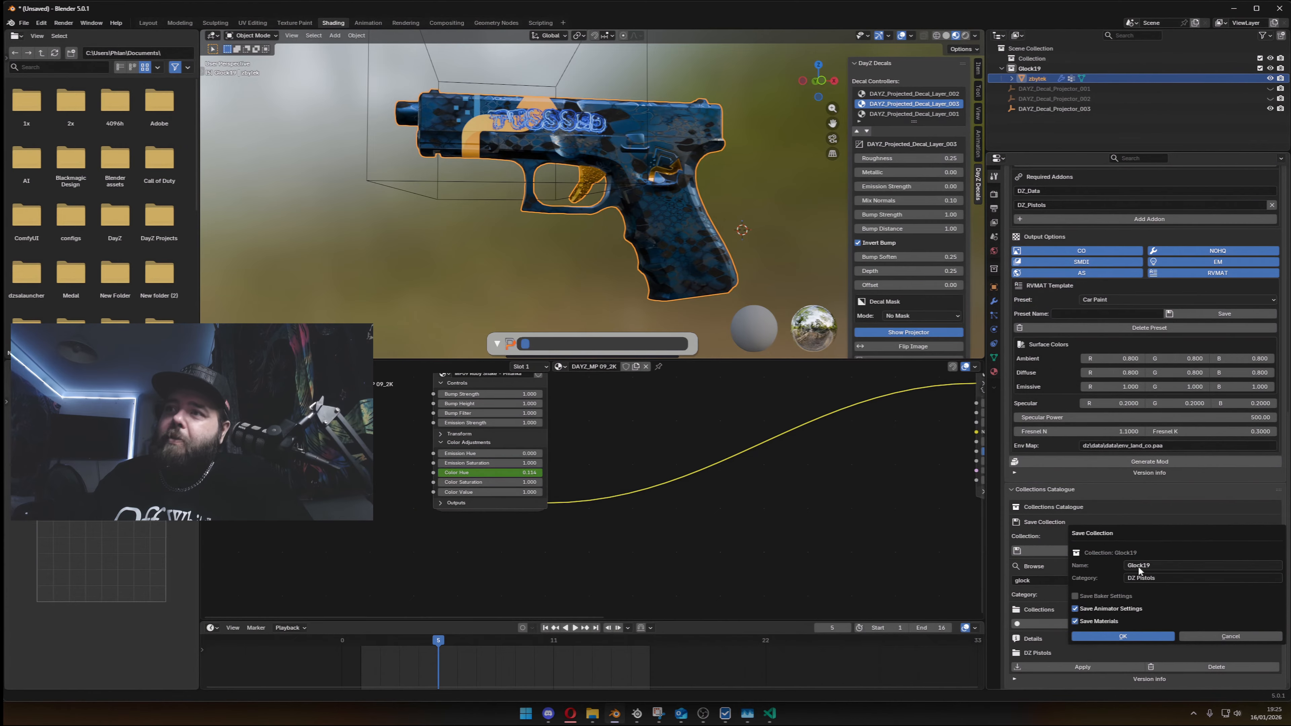
{"action": "left_click", "coordinate": [1098, 636]}
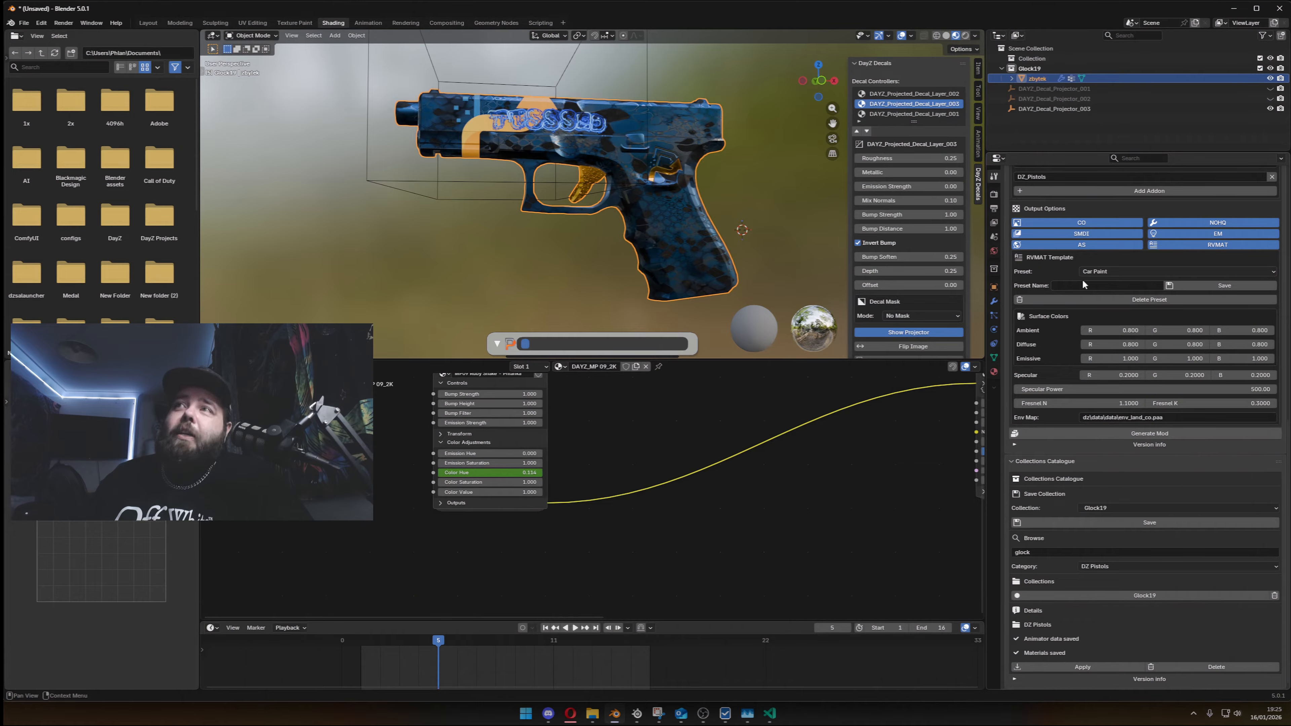
{"action": "scroll", "coordinate": [1082, 279], "scroll_direction": "up", "scroll_amount": 10}
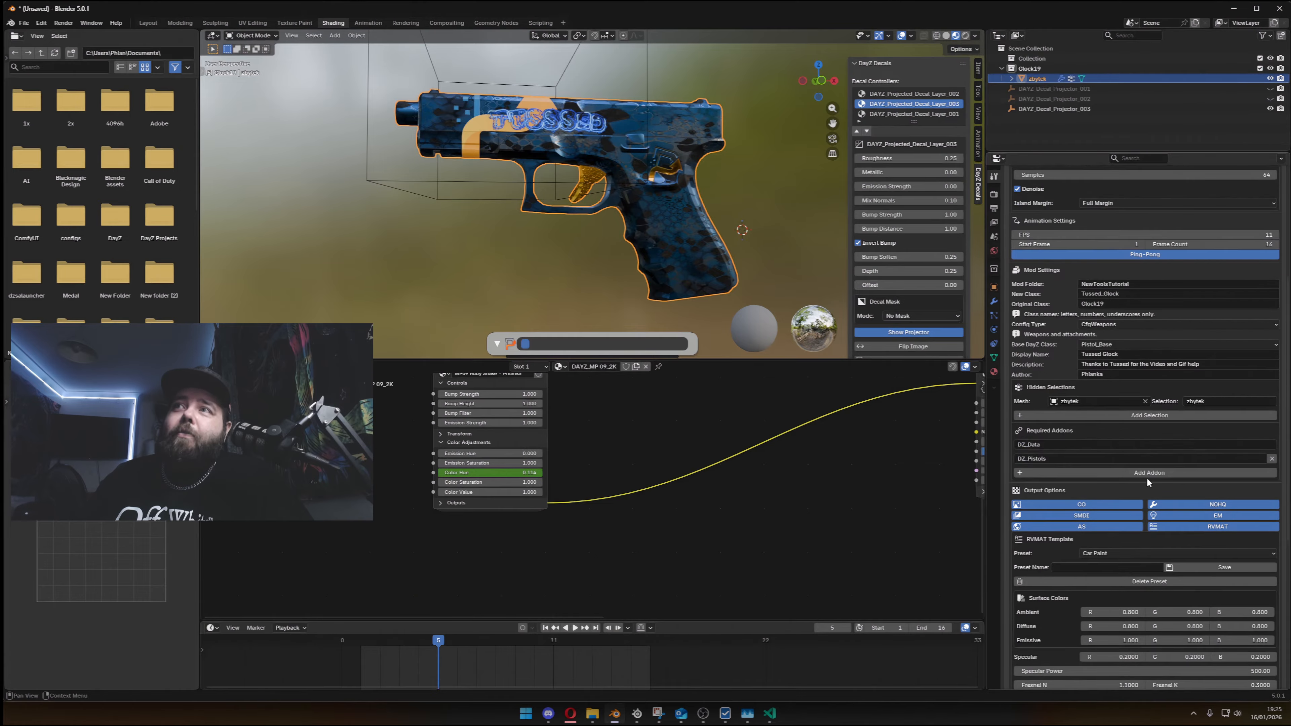
{"action": "left_click", "coordinate": [1128, 295]}
{"action": "left_click", "coordinate": [1128, 294]}
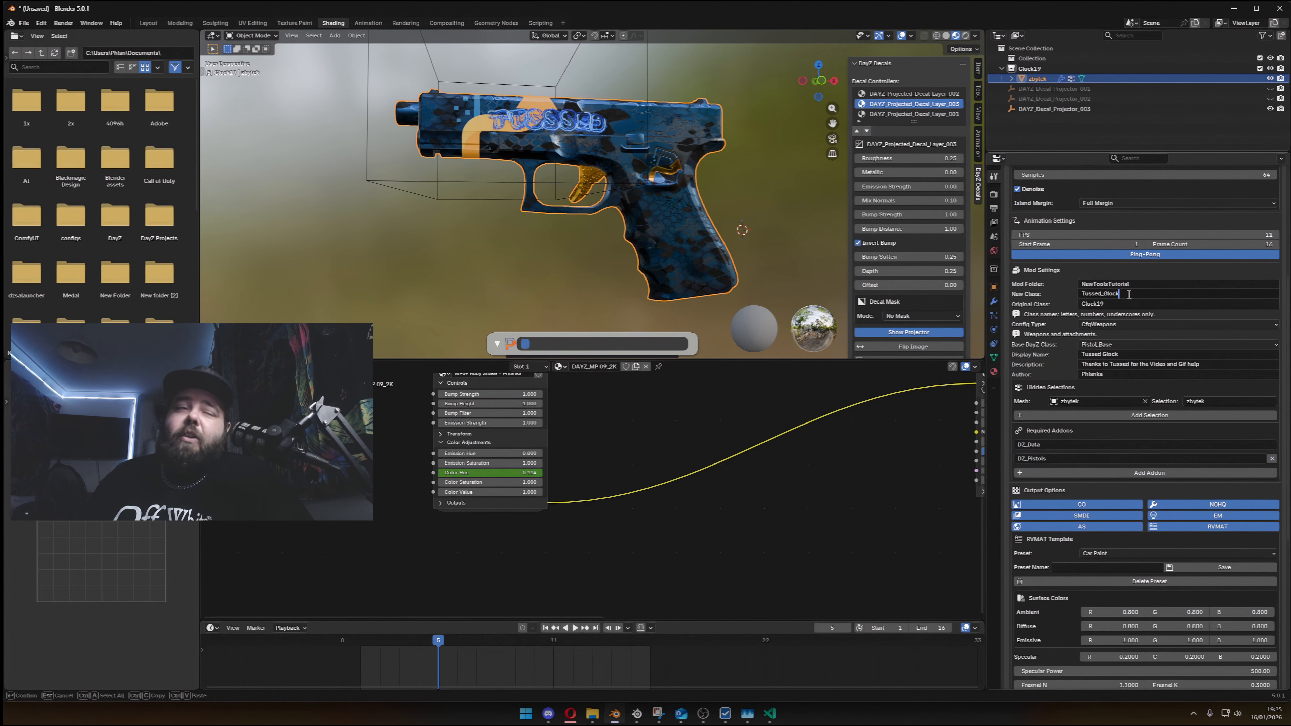
{"action": "key", "text": "Return"}
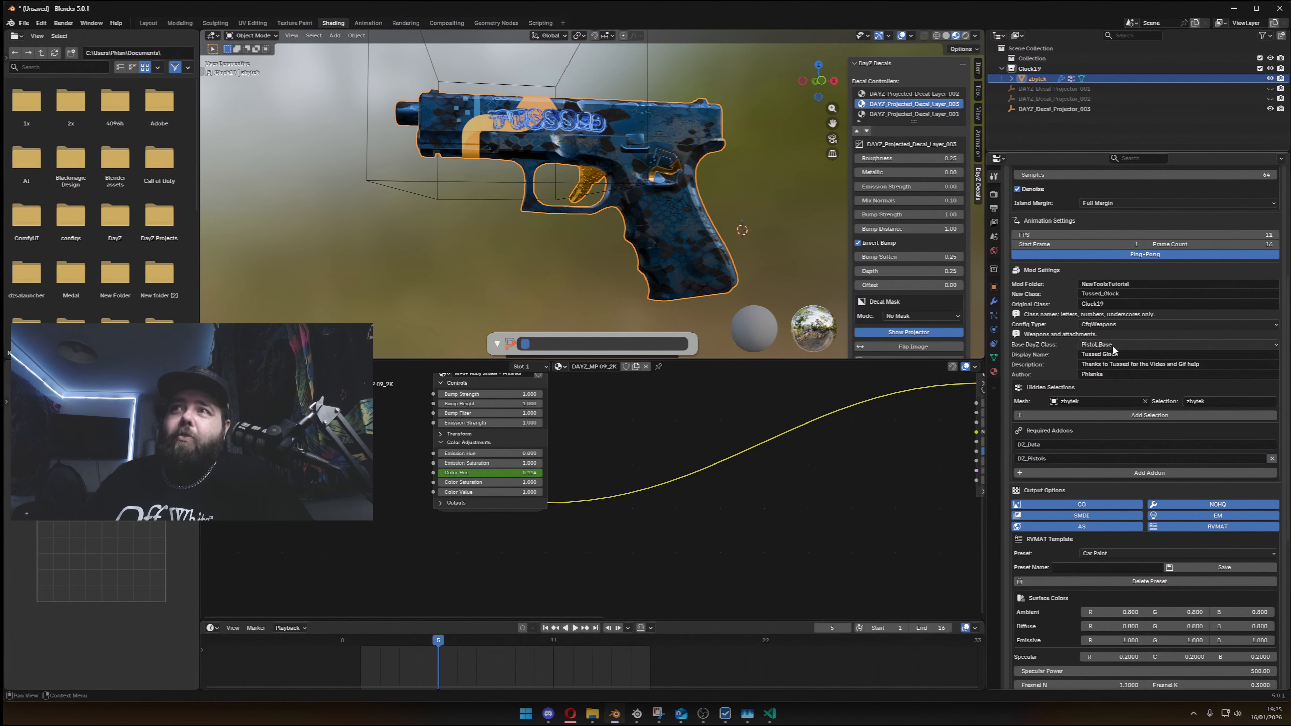
- Lower the green value of the RVMAT ambient surface colour to 0.53
{"action": "scroll", "coordinate": [1113, 345], "scroll_direction": "down", "scroll_amount": 3}
{"action": "scroll", "coordinate": [1176, 318], "scroll_direction": "down", "scroll_amount": 2}
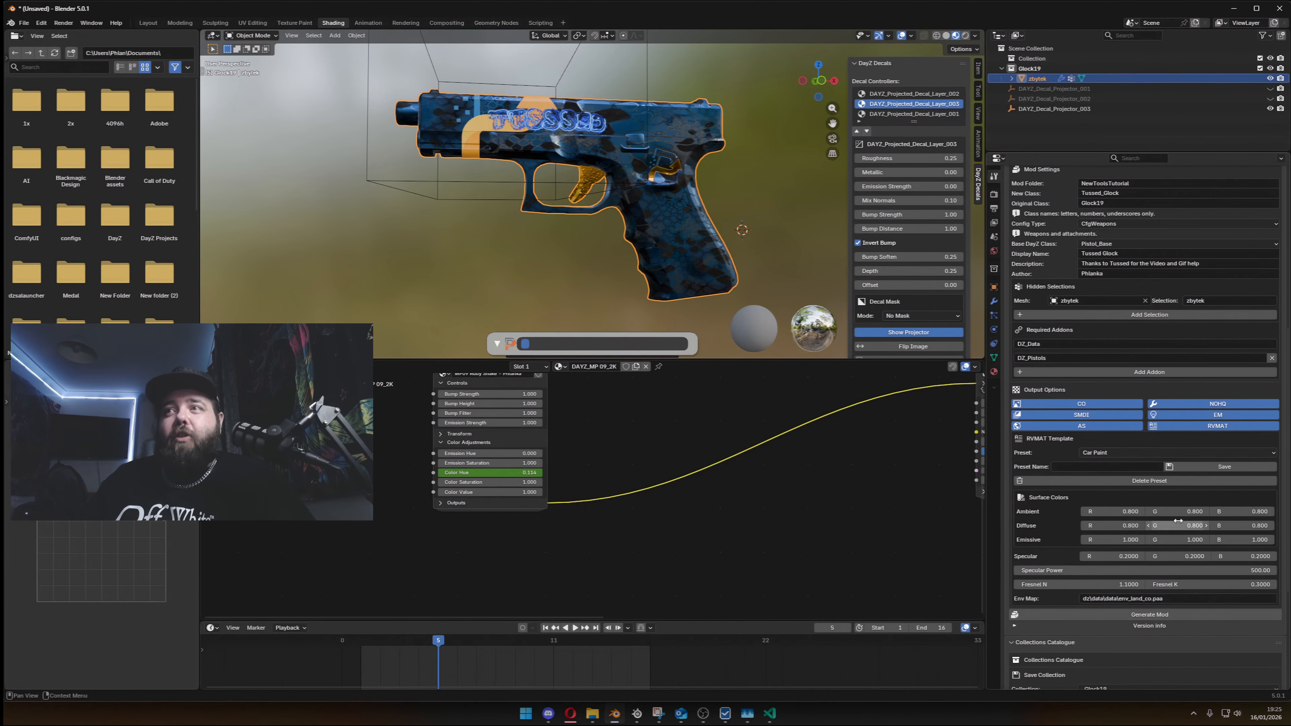
{"action": "left_click_drag", "start_coordinate": [1182, 511], "coordinate": [1177, 512]}
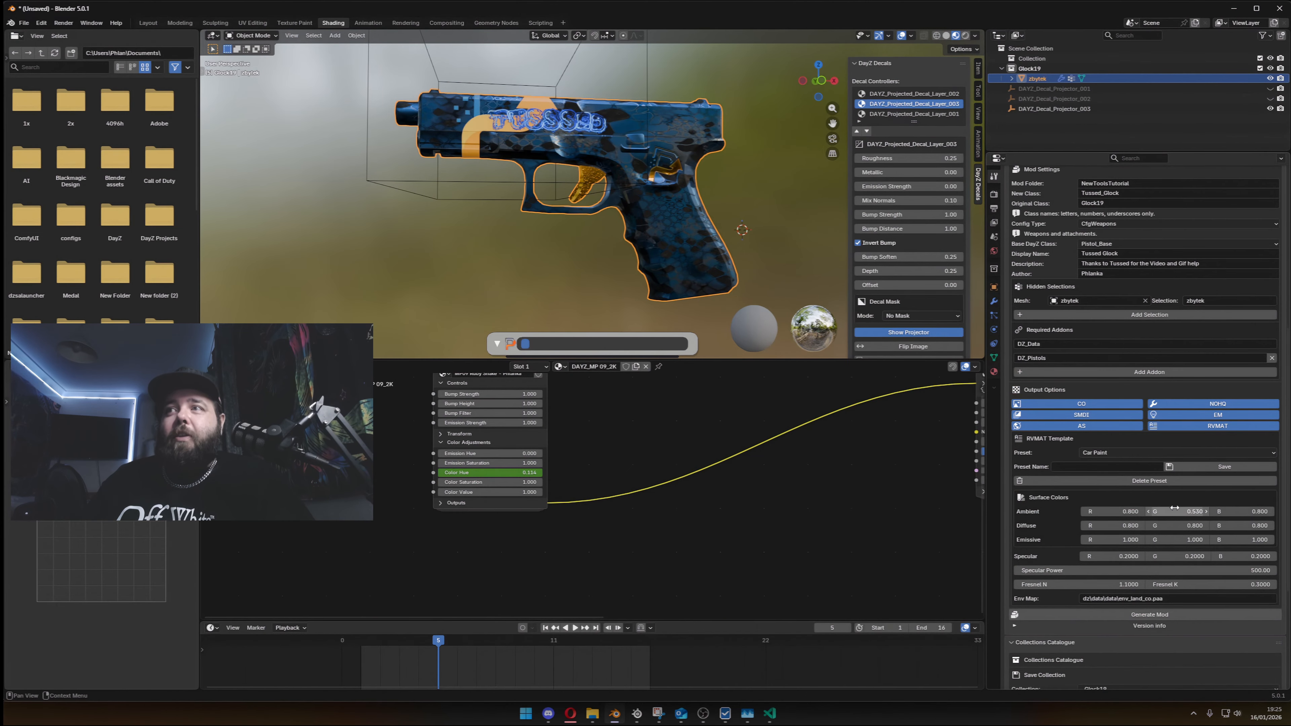
{"action": "scroll", "coordinate": [1164, 513], "scroll_direction": "down", "scroll_amount": 9}
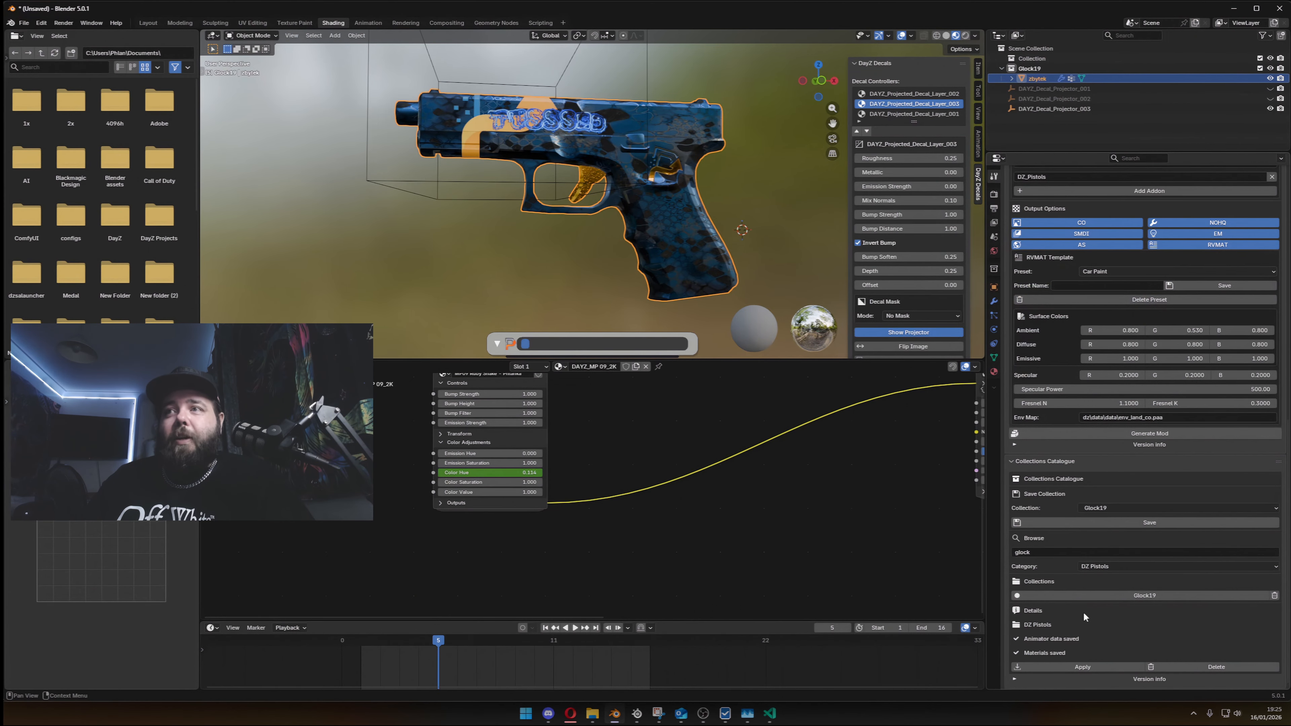
{"action": "left_click", "coordinate": [1147, 520]}
{"action": "left_click", "coordinate": [1153, 551]}
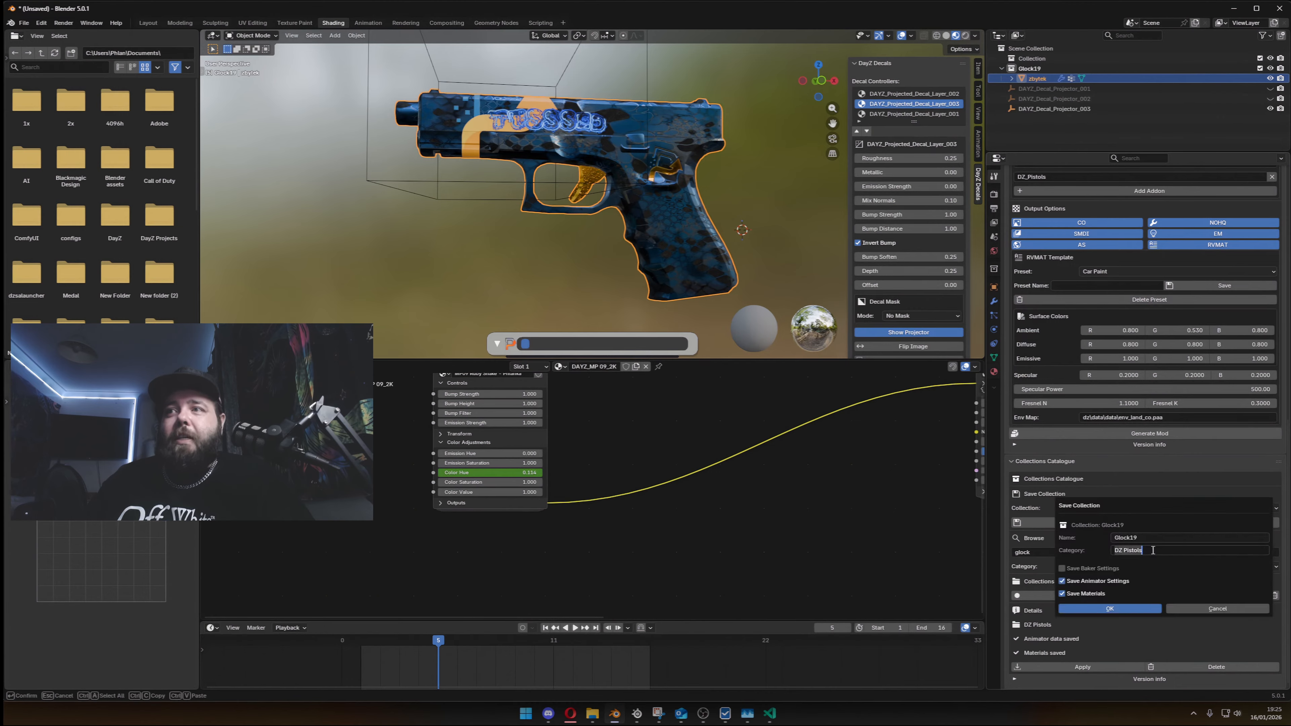
{"action": "left_click", "coordinate": [1216, 608]}
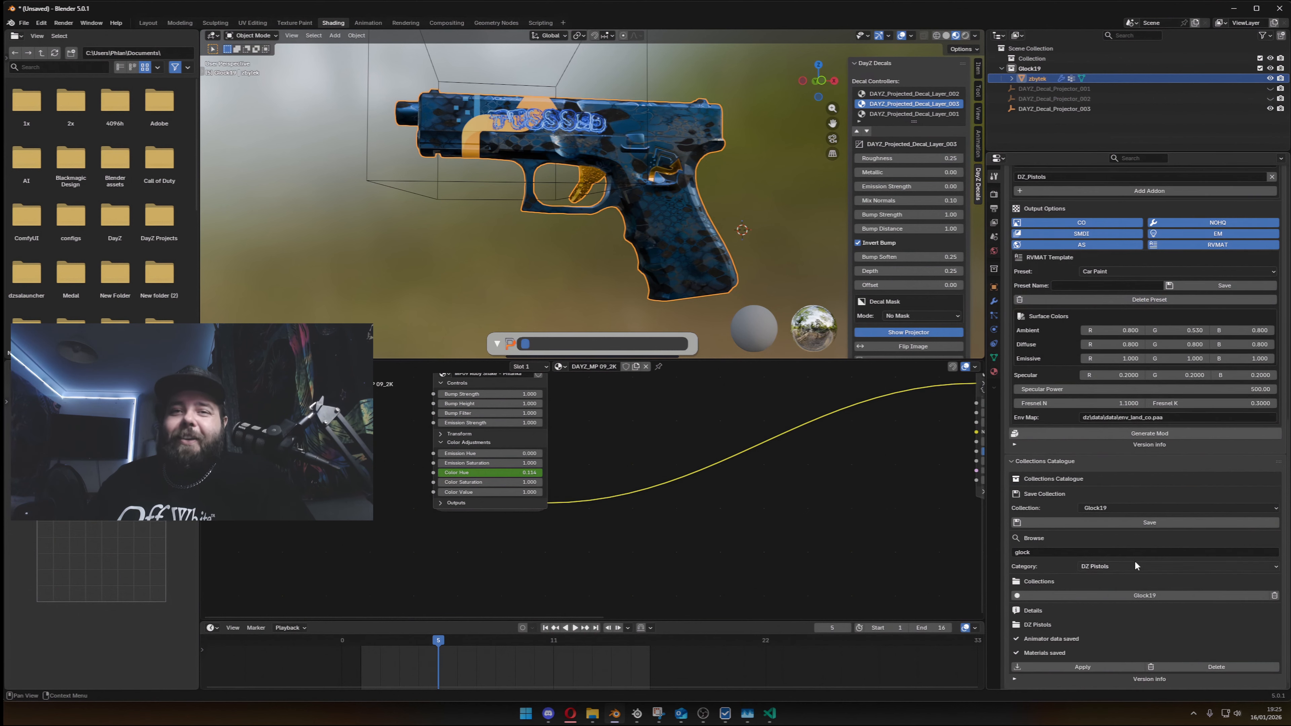
- Set the green value of the RVMAT ambient surface colour to 0.8
{"action": "scroll", "coordinate": [1145, 526], "scroll_direction": "up", "scroll_amount": 8}
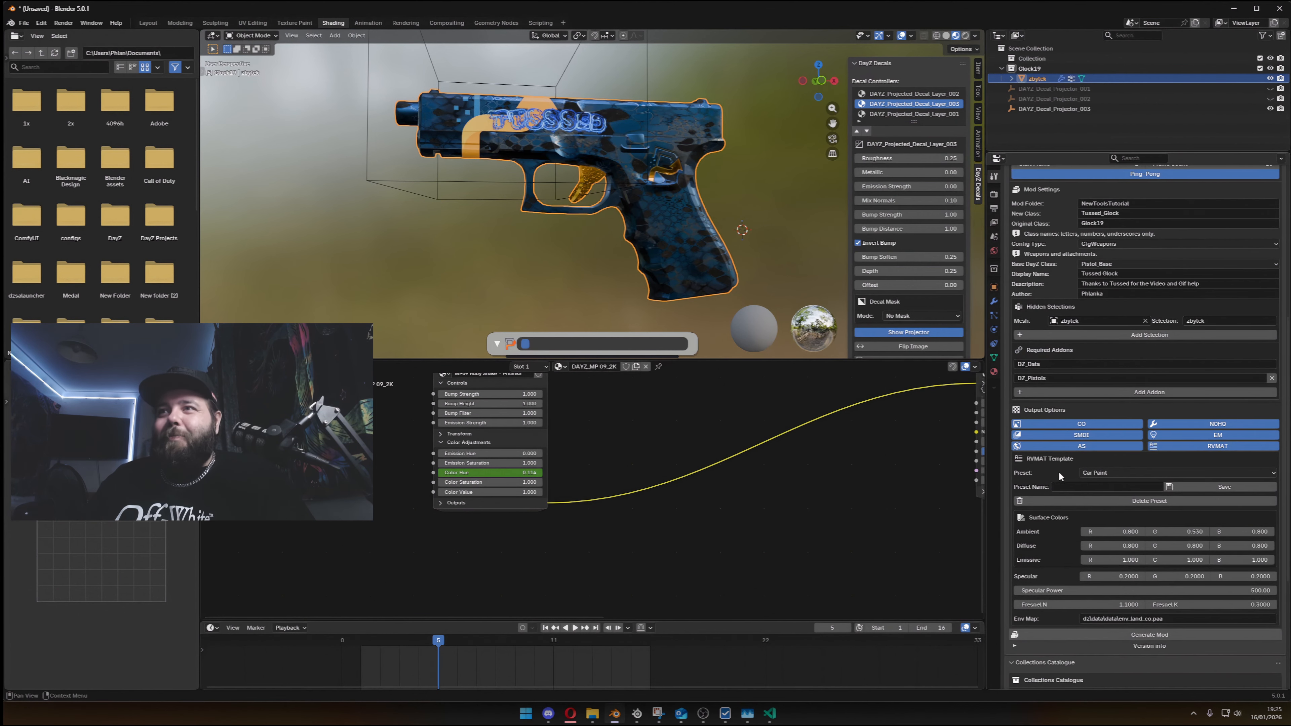
{"action": "left_click", "coordinate": [1182, 530]}
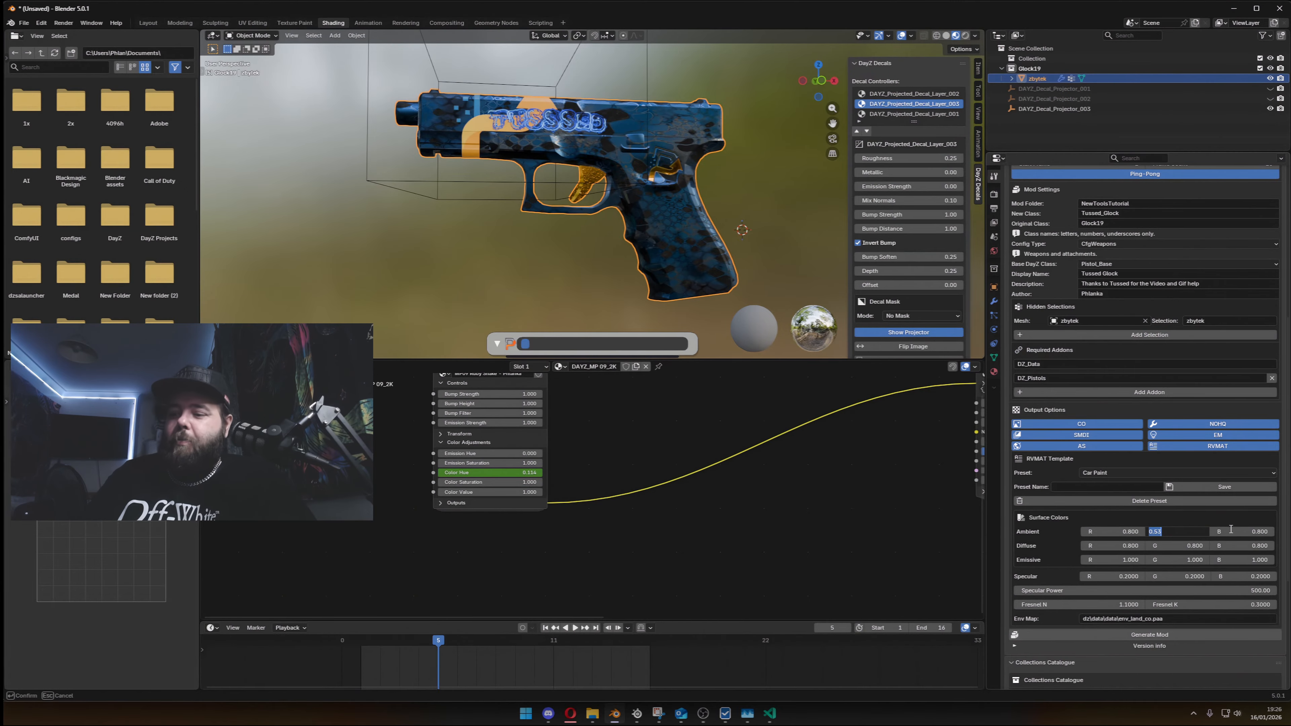
{"action": "type", "text": "0"}
{"action": "key", "text": "Return"}
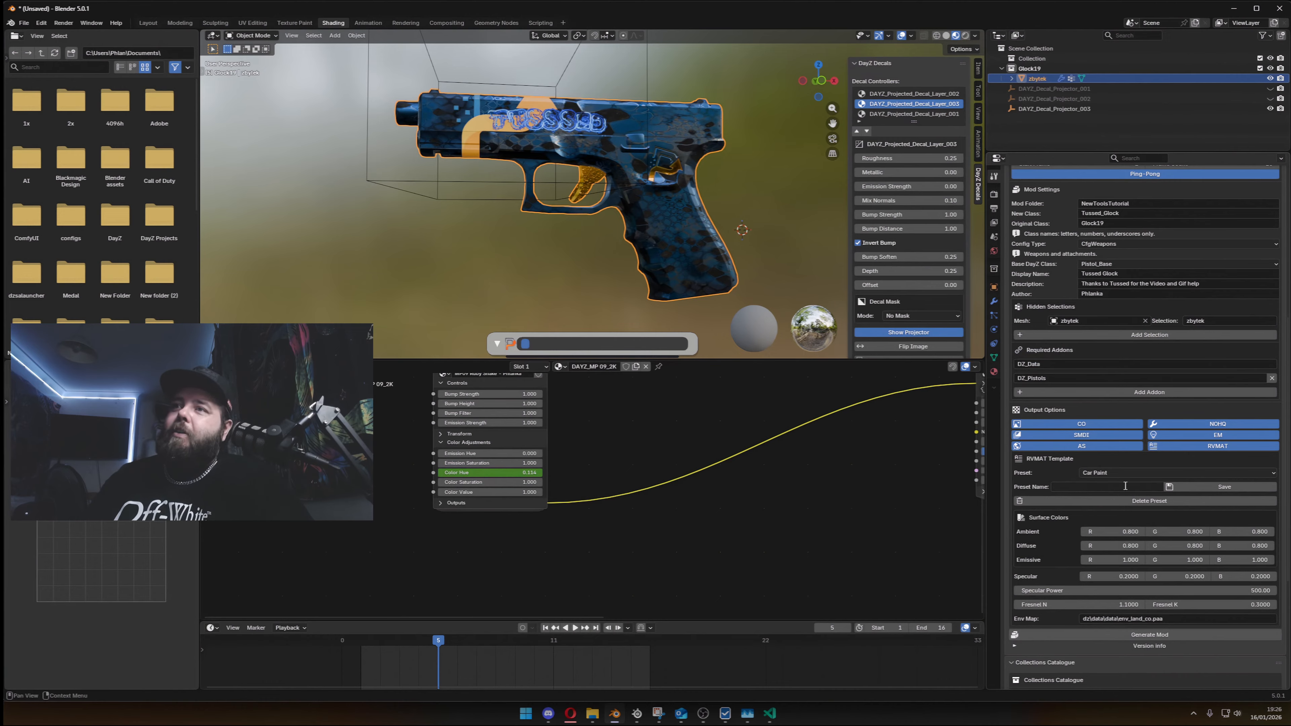
- Save the current RVMAT values as a new preset named Phlankas Shiny
{"action": "left_click", "coordinate": [1125, 486]}
{"action": "type", "text": "Phl"}
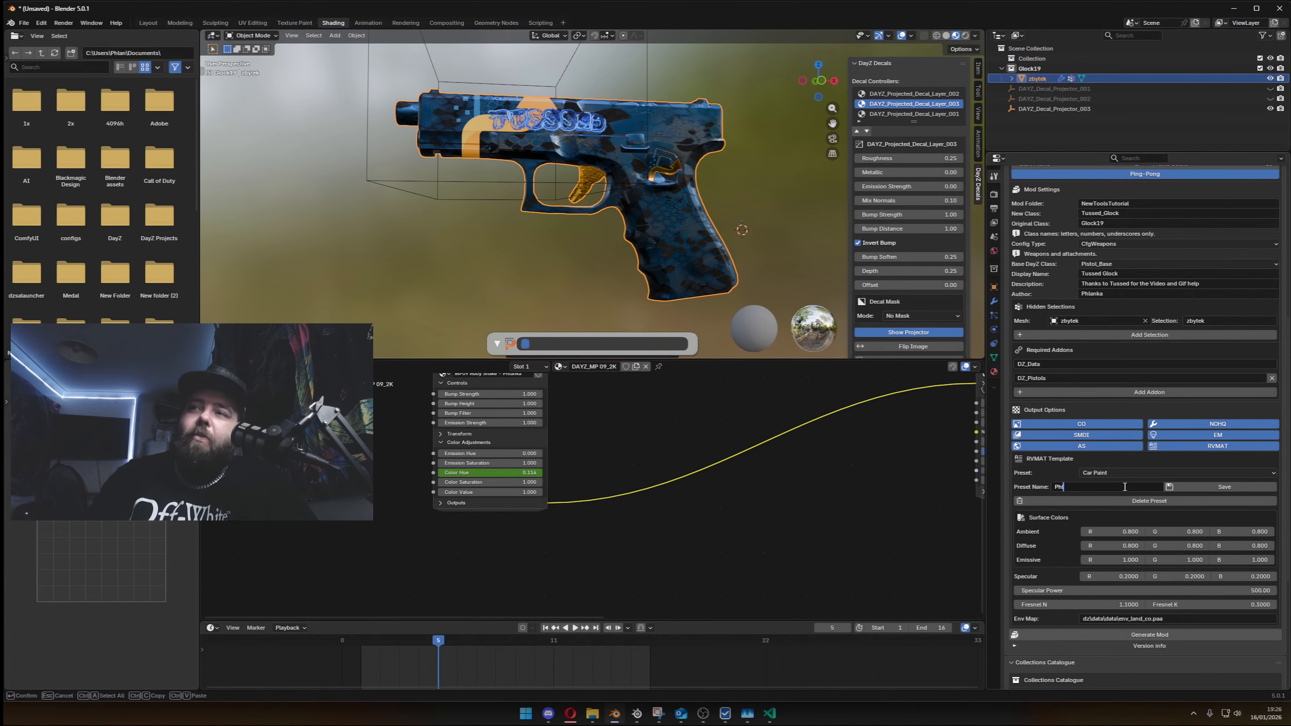
{"action": "type", "text": "ankas Shiny"}
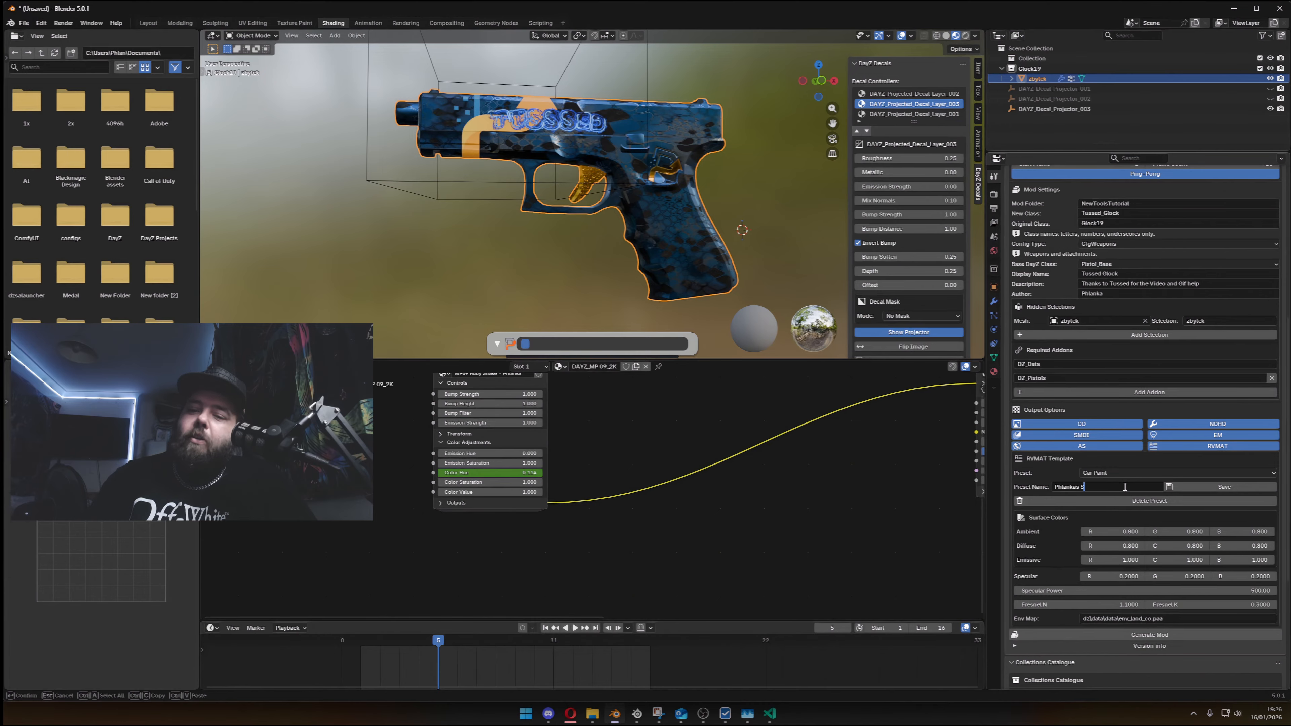
{"action": "key", "text": "Return"}
{"action": "left_click", "coordinate": [1185, 485]}
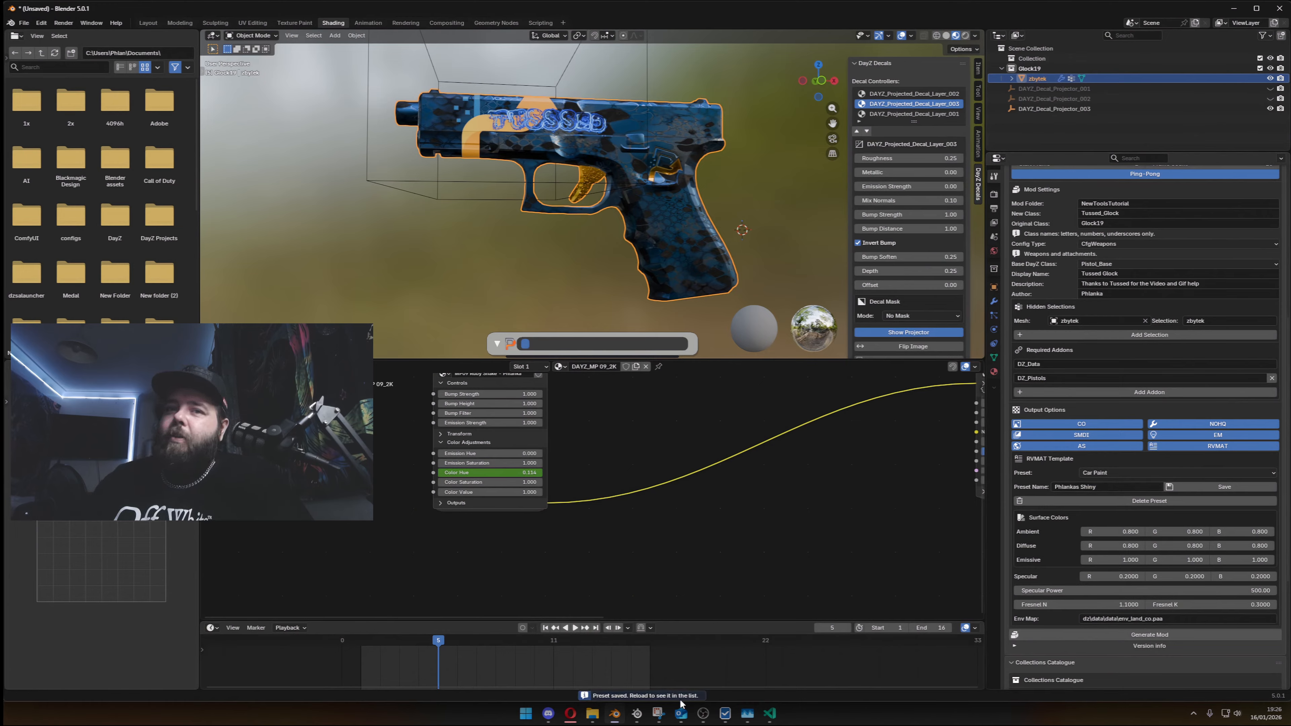
- Check the RVMAT preset list and the Scripting workspace's report log for the newly saved preset
{"action": "left_click", "coordinate": [1125, 472]}
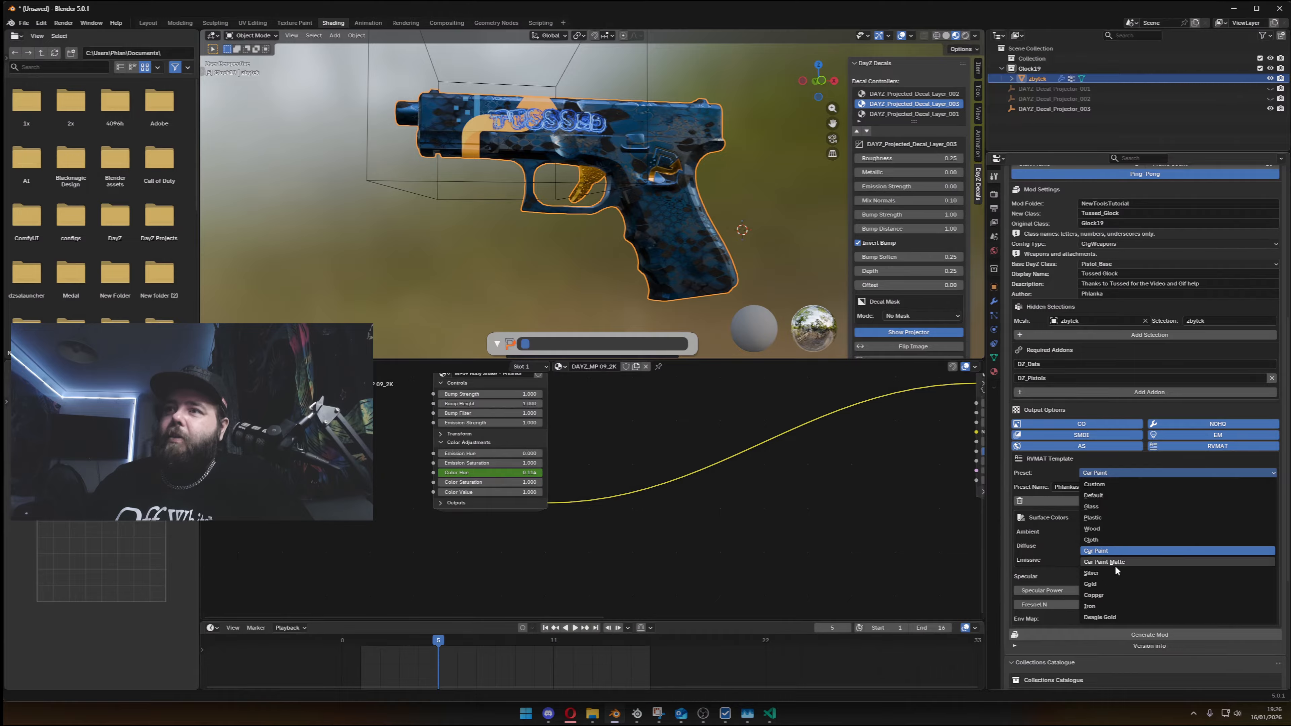
{"action": "left_click", "coordinate": [1092, 470]}
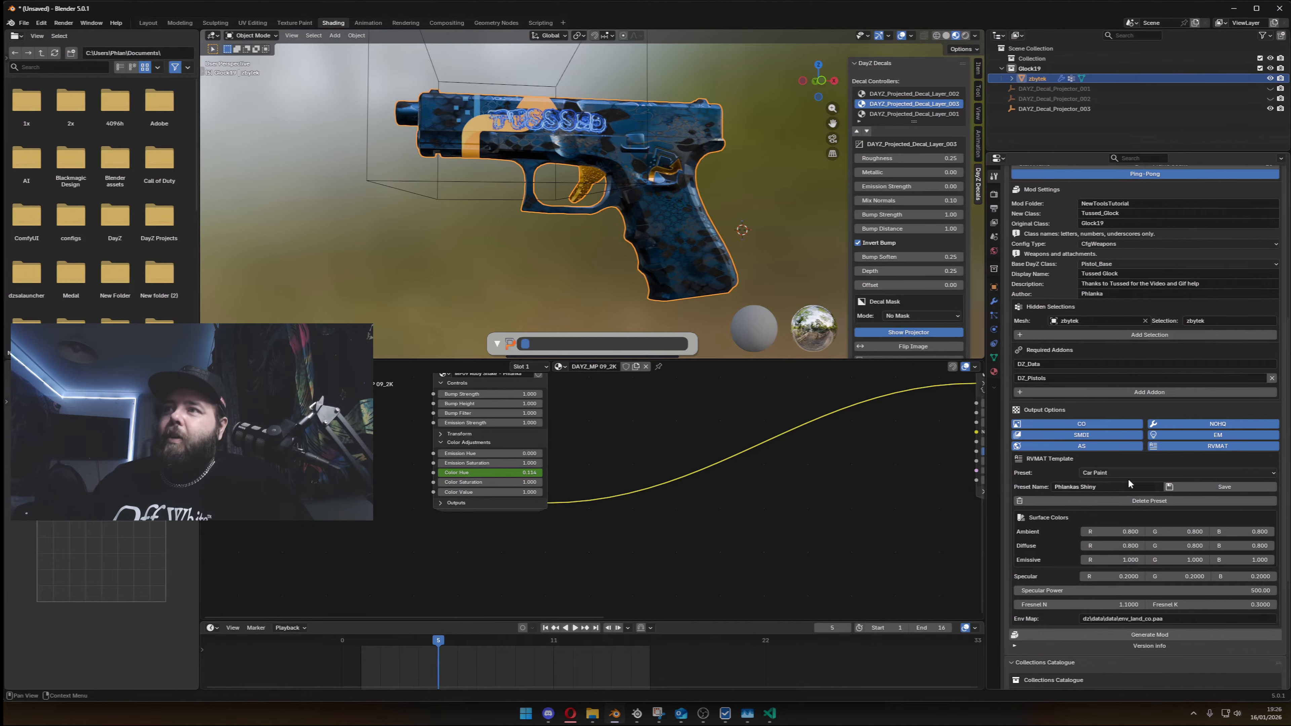
{"action": "left_click", "coordinate": [540, 23]}
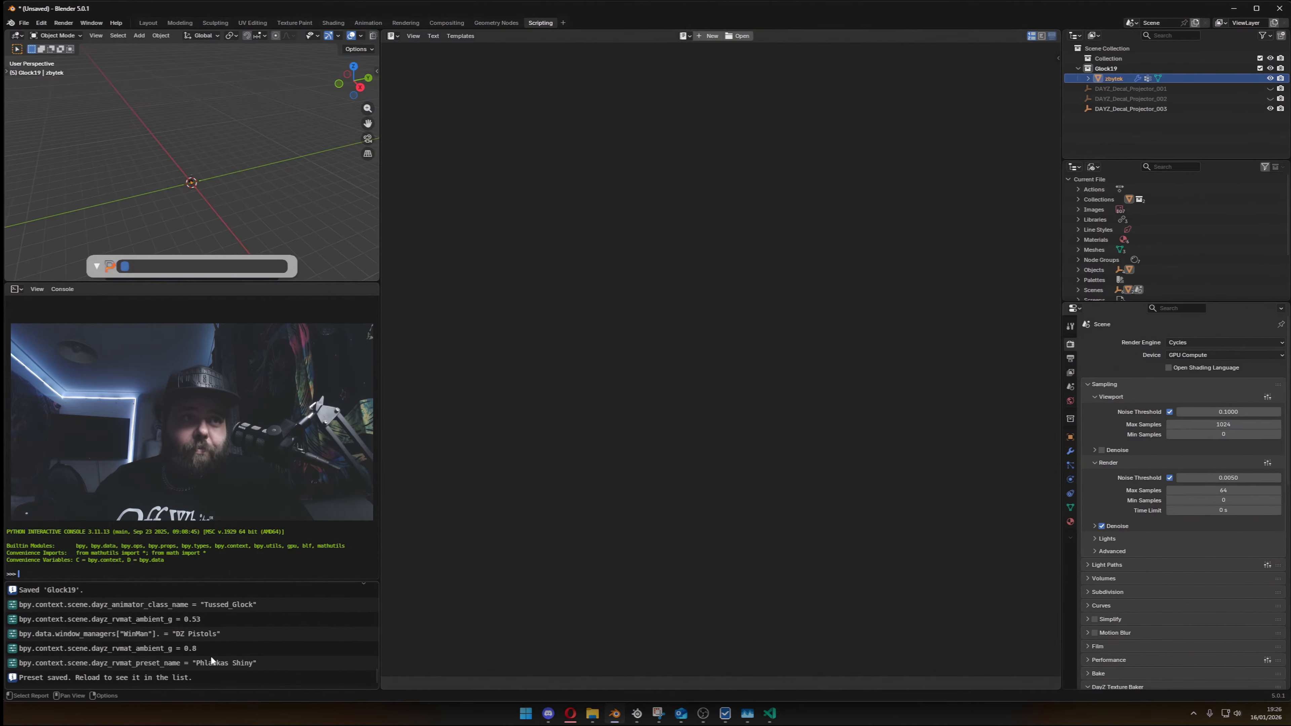
{"action": "left_click", "coordinate": [108, 680]}
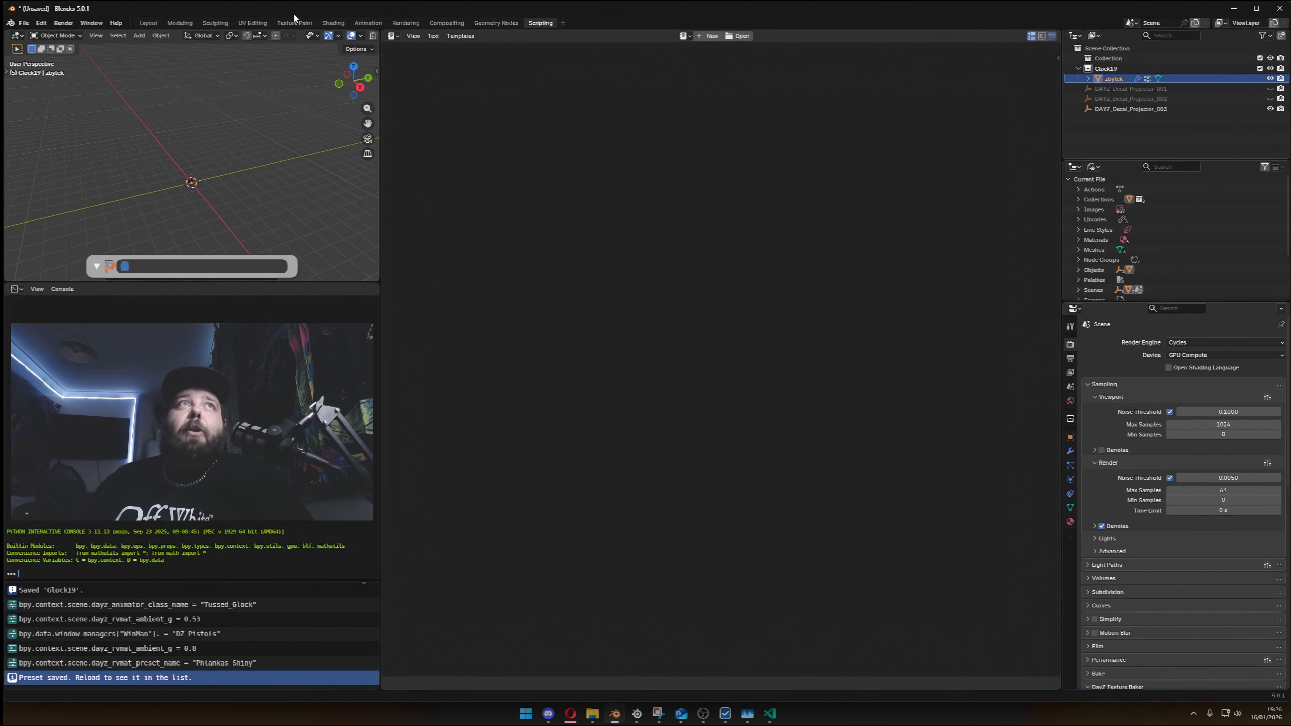
{"action": "left_click", "coordinate": [333, 23]}
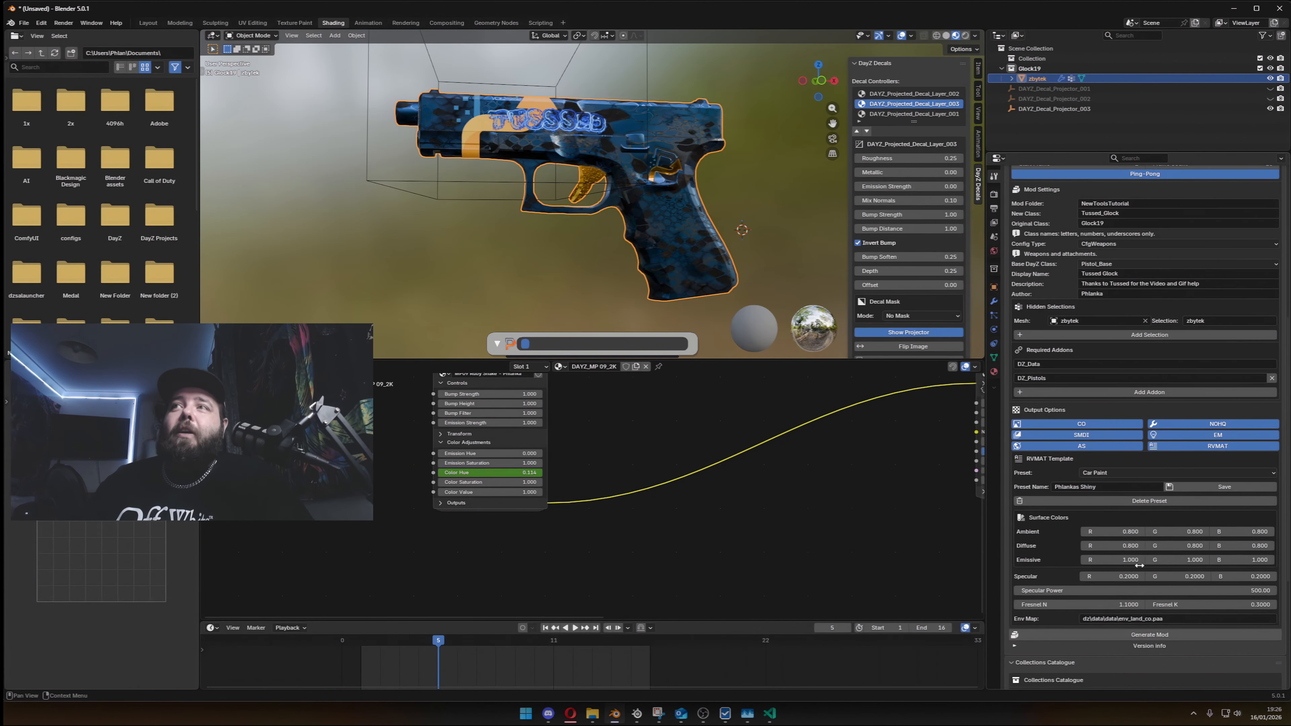
- Review the output folder, animation, mod and RVMAT settings and the available island margin options ahead of generating the mod
{"action": "scroll", "coordinate": [1139, 565], "scroll_direction": "down", "scroll_amount": 3}
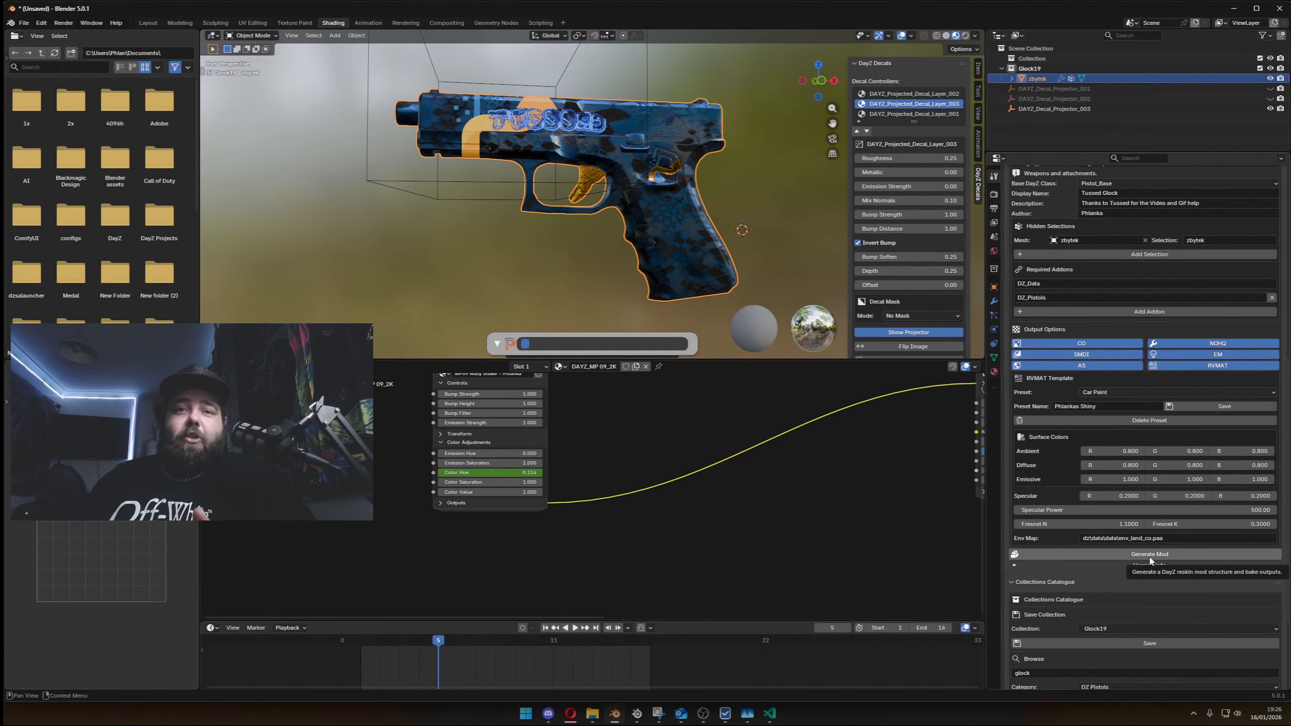
{"action": "mouse_move", "coordinate": [705, 719]}
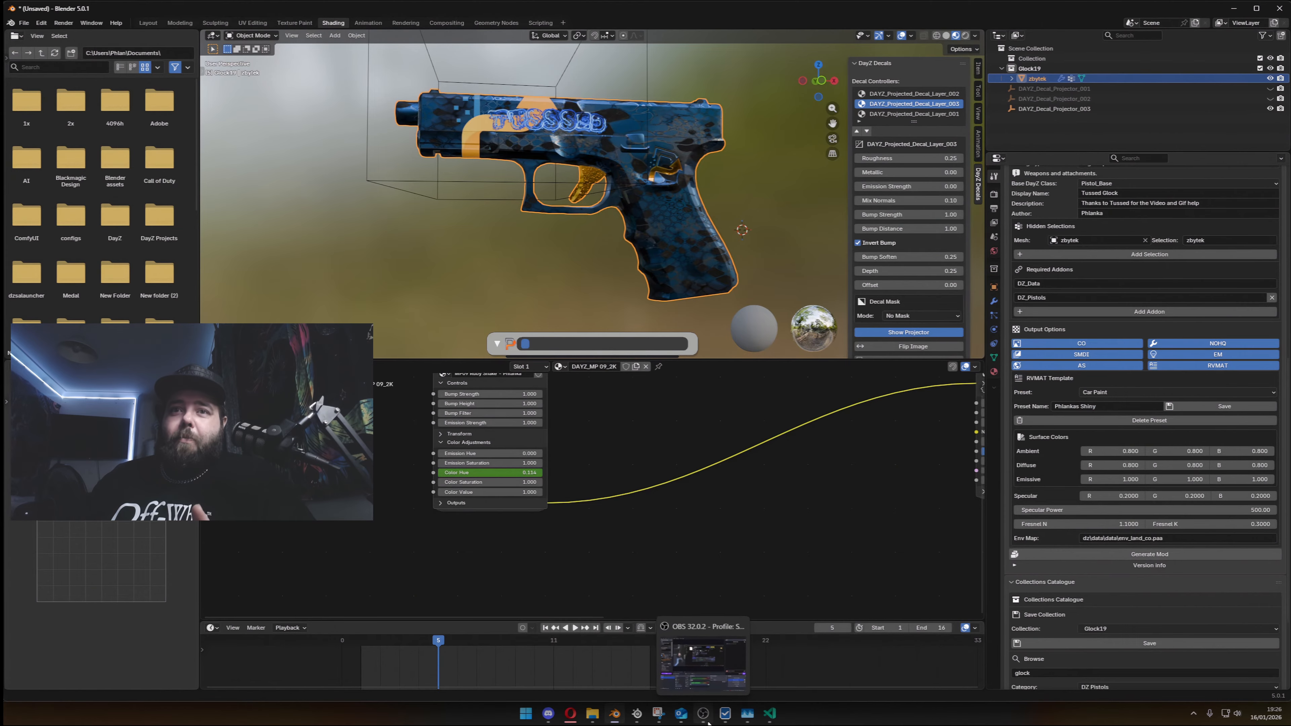
{"action": "mouse_move", "coordinate": [729, 644]}
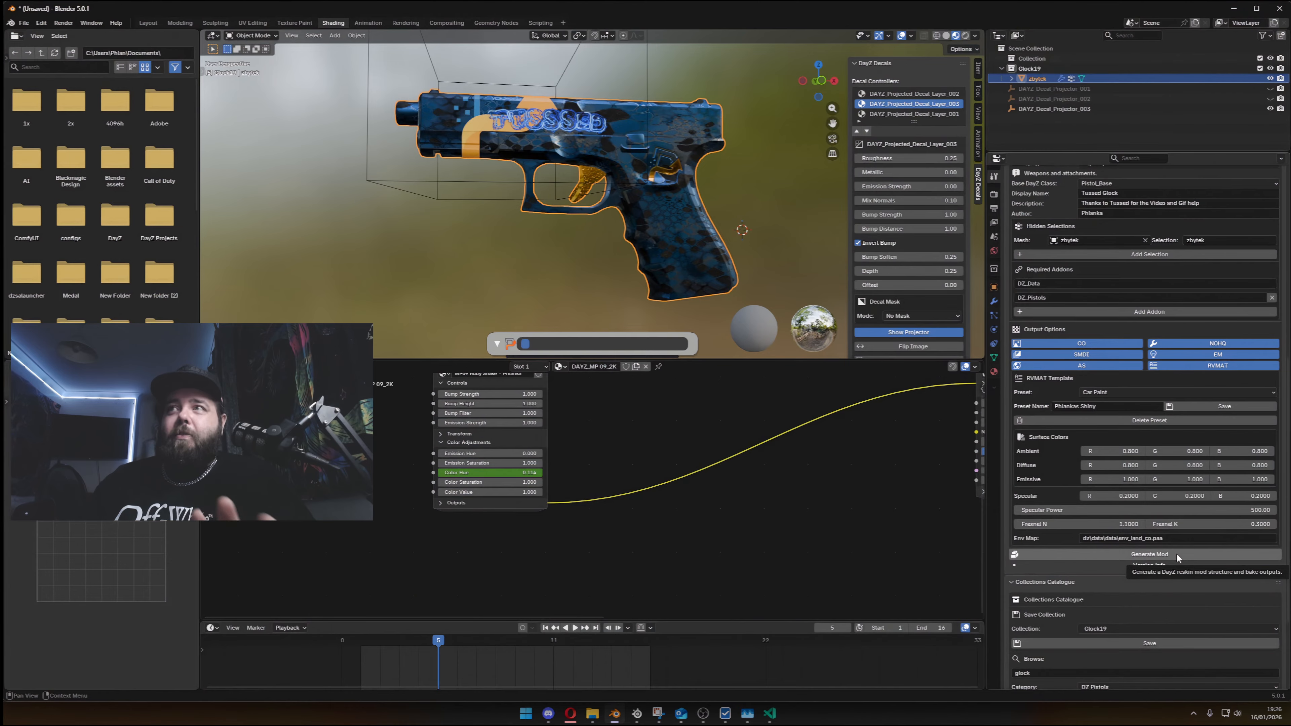
{"action": "scroll", "coordinate": [1185, 319], "scroll_direction": "up", "scroll_amount": 10}
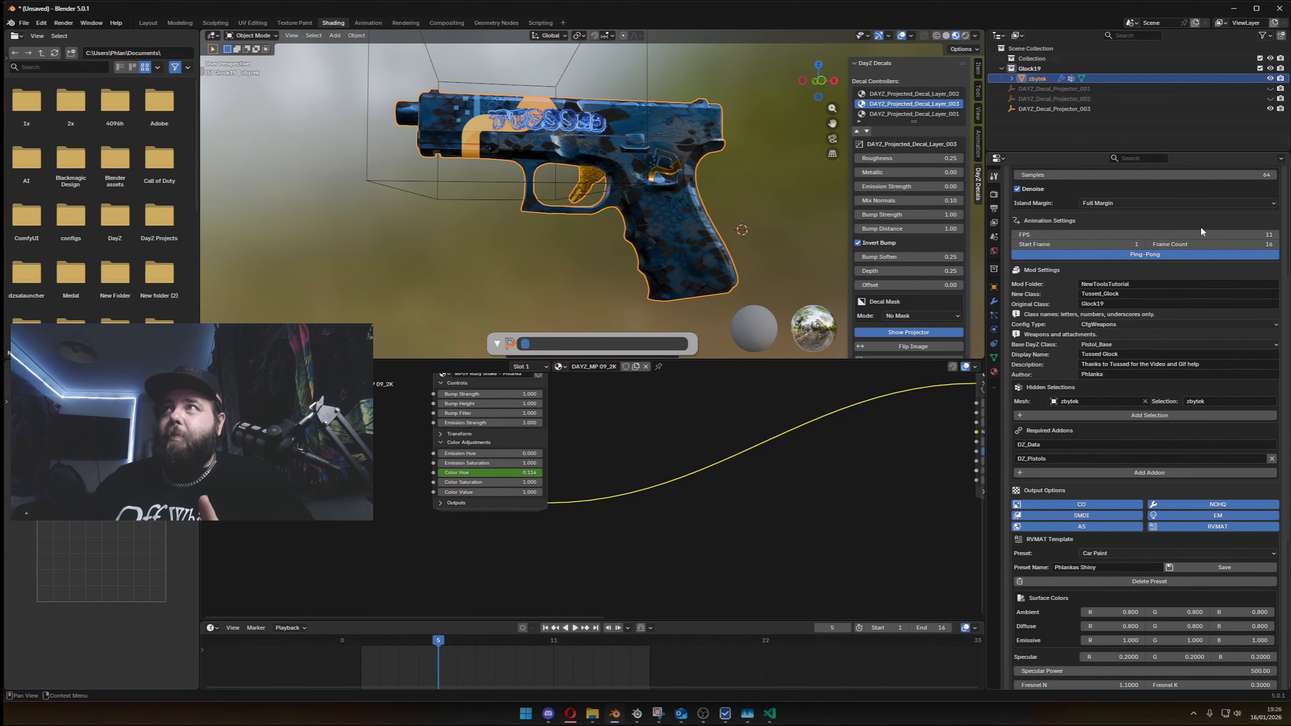
{"action": "scroll", "coordinate": [1209, 249], "scroll_direction": "up", "scroll_amount": 6}
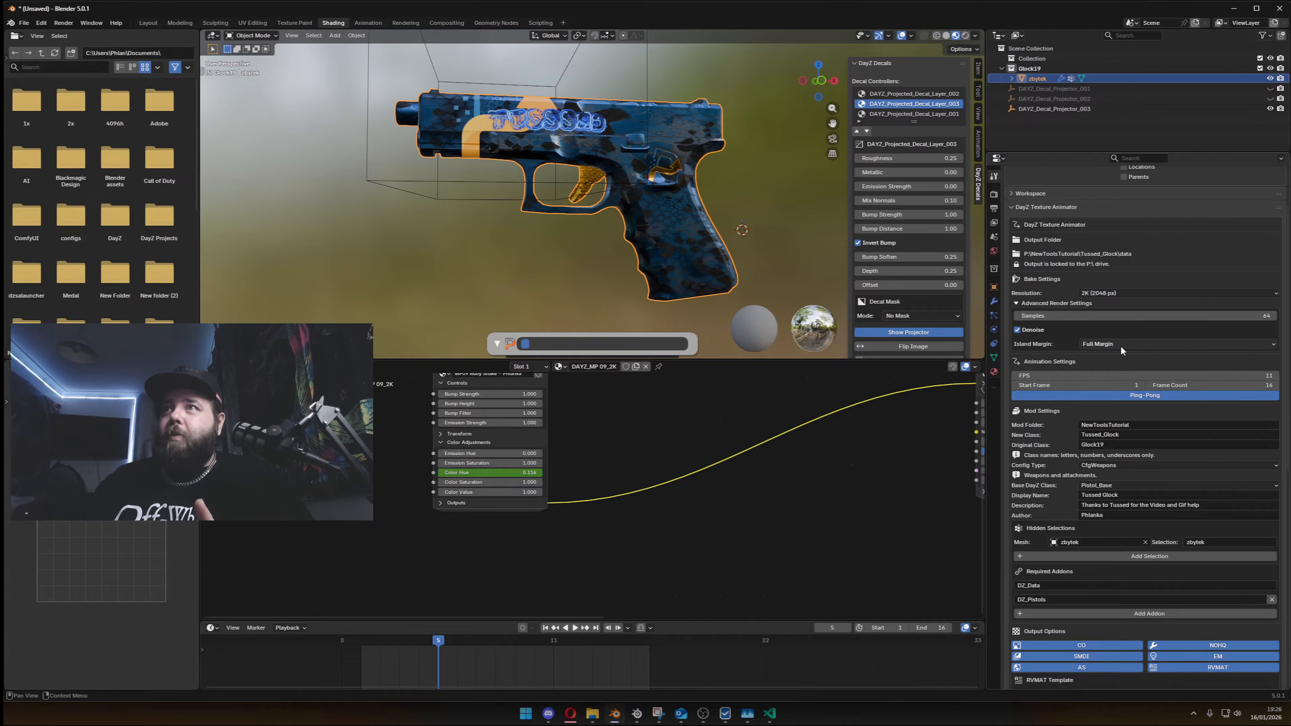
{"action": "scroll", "coordinate": [1120, 346], "scroll_direction": "down", "scroll_amount": 15}
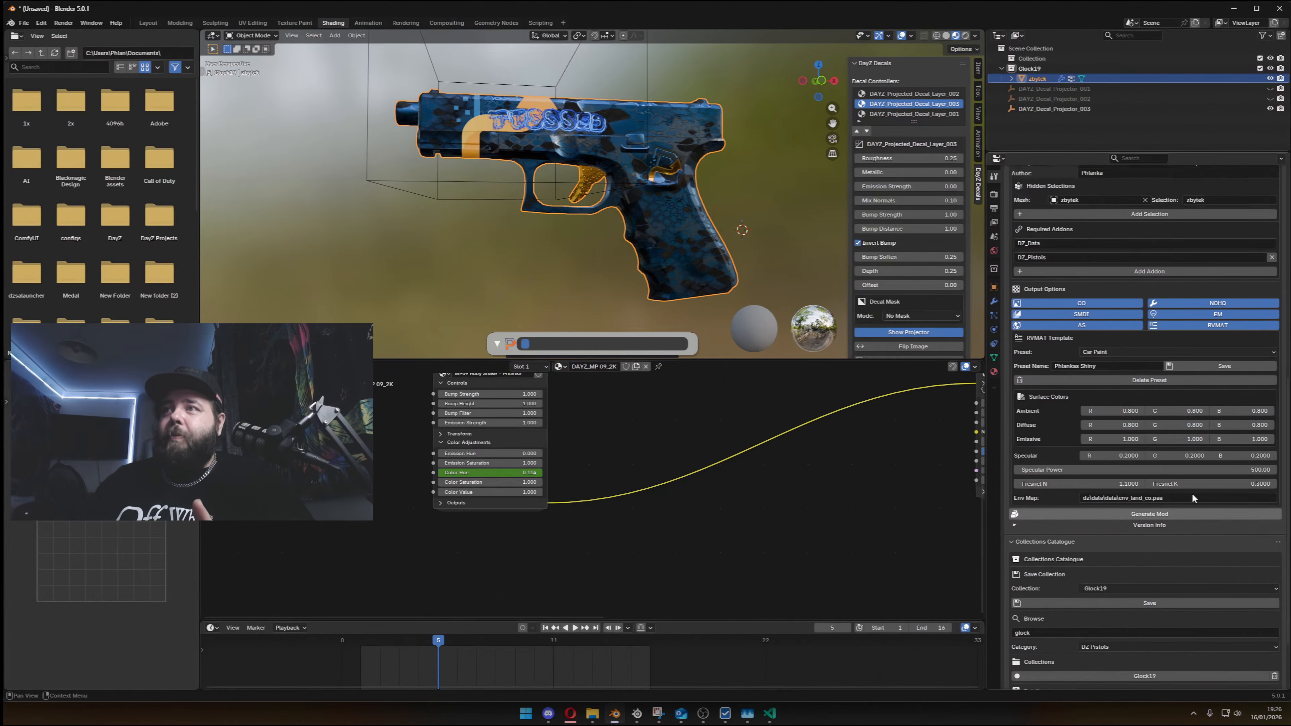
{"action": "scroll", "coordinate": [1192, 493], "scroll_direction": "up", "scroll_amount": 8}
{"action": "left_click", "coordinate": [1173, 223]}
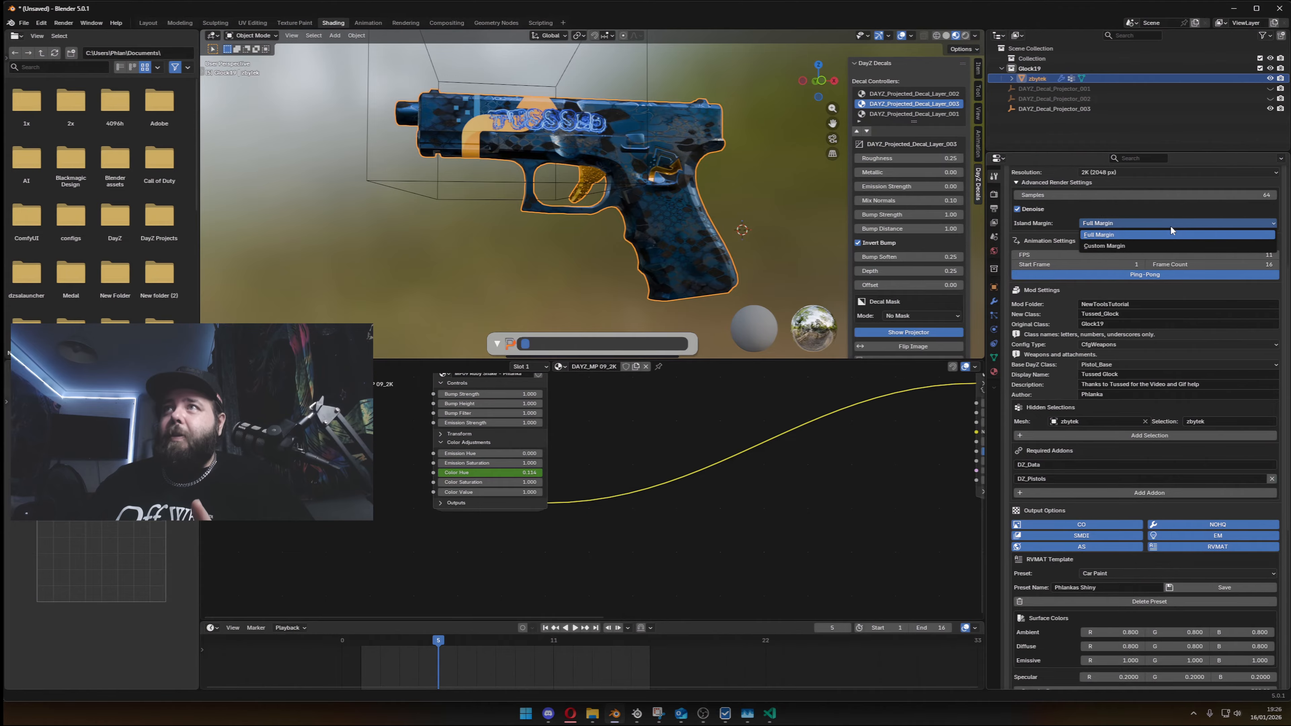
{"action": "left_click", "coordinate": [1170, 225]}
- Try the Custom bake resolution with widths of 4096, 2048 and 1024
{"action": "scroll", "coordinate": [1170, 224], "scroll_direction": "up", "scroll_amount": 3}
{"action": "left_click", "coordinate": [1164, 234]}
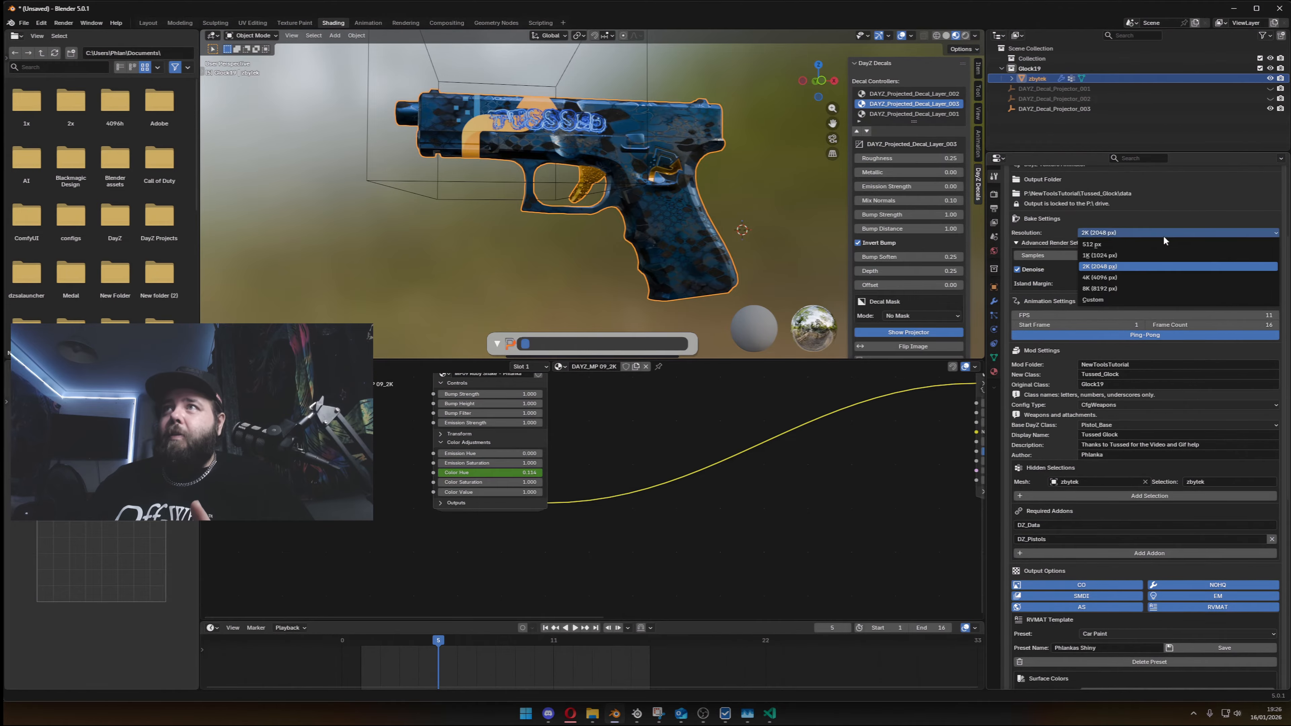
{"action": "left_click", "coordinate": [1103, 299]}
{"action": "left_click", "coordinate": [1073, 242]}
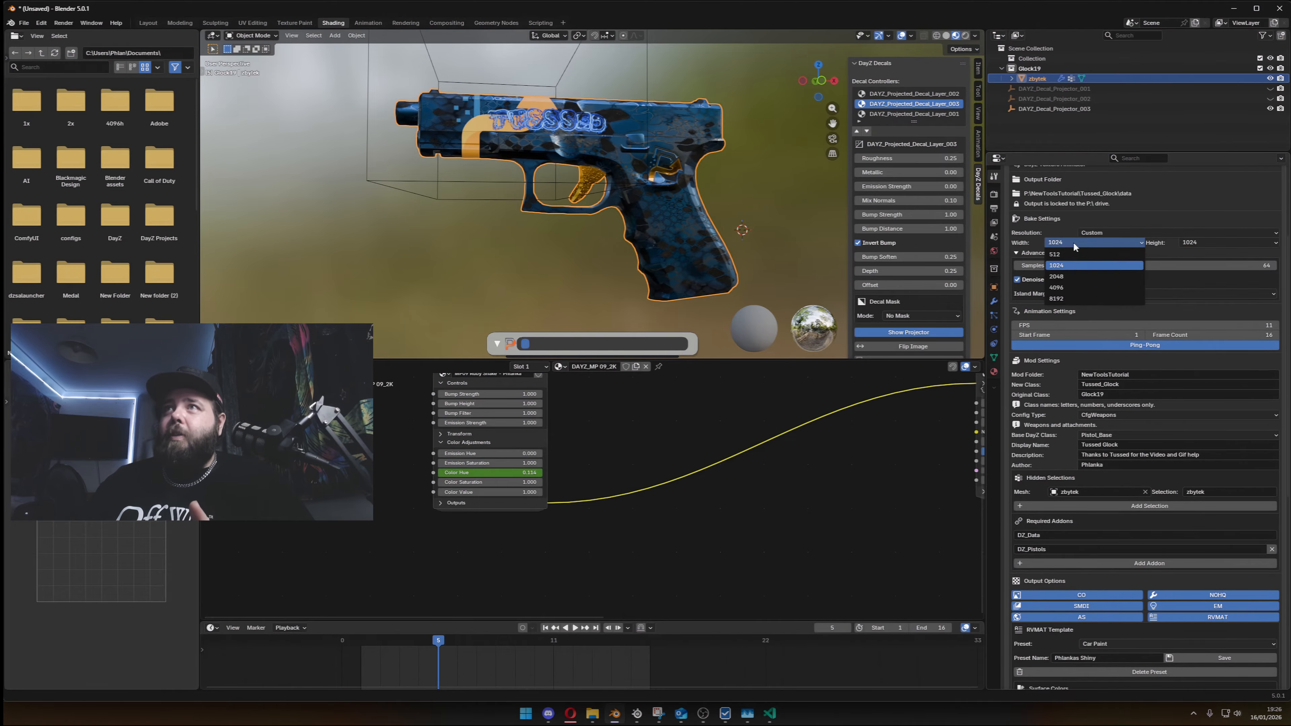
{"action": "left_click", "coordinate": [1064, 288]}
{"action": "left_click", "coordinate": [1203, 242]}
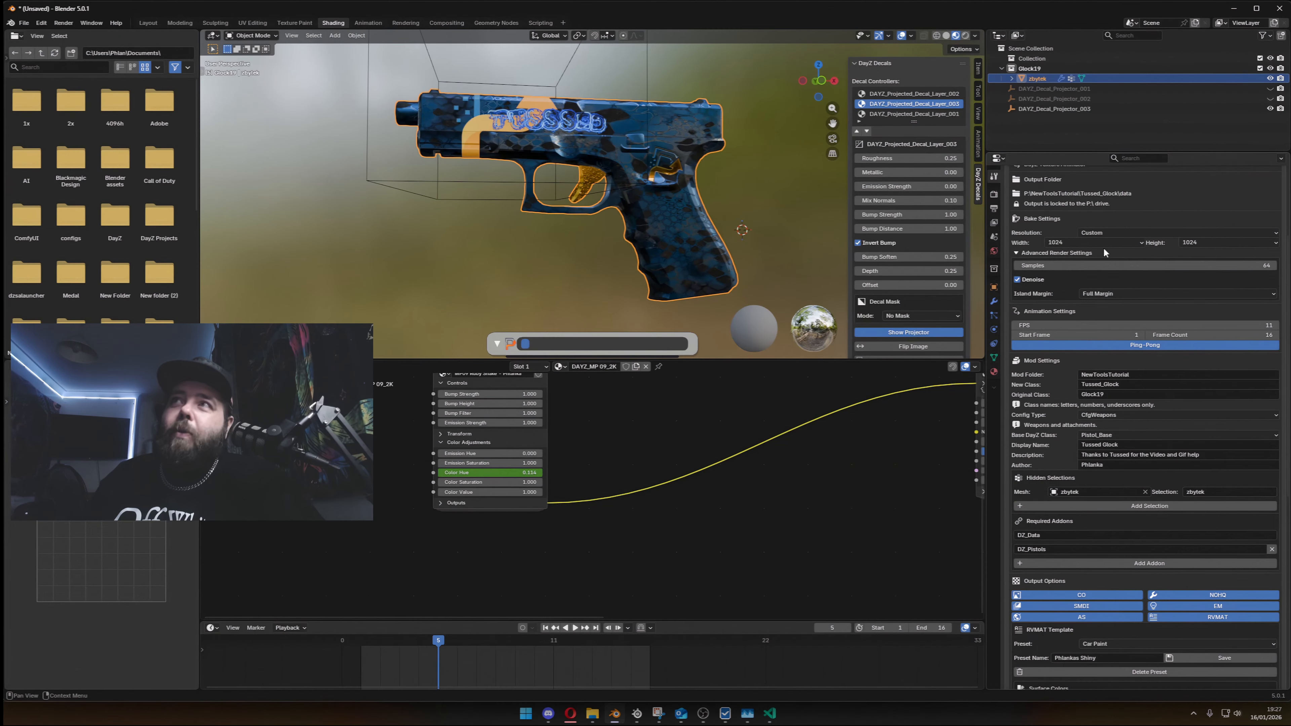
{"action": "left_click", "coordinate": [1102, 243]}
{"action": "left_click", "coordinate": [1080, 272]}
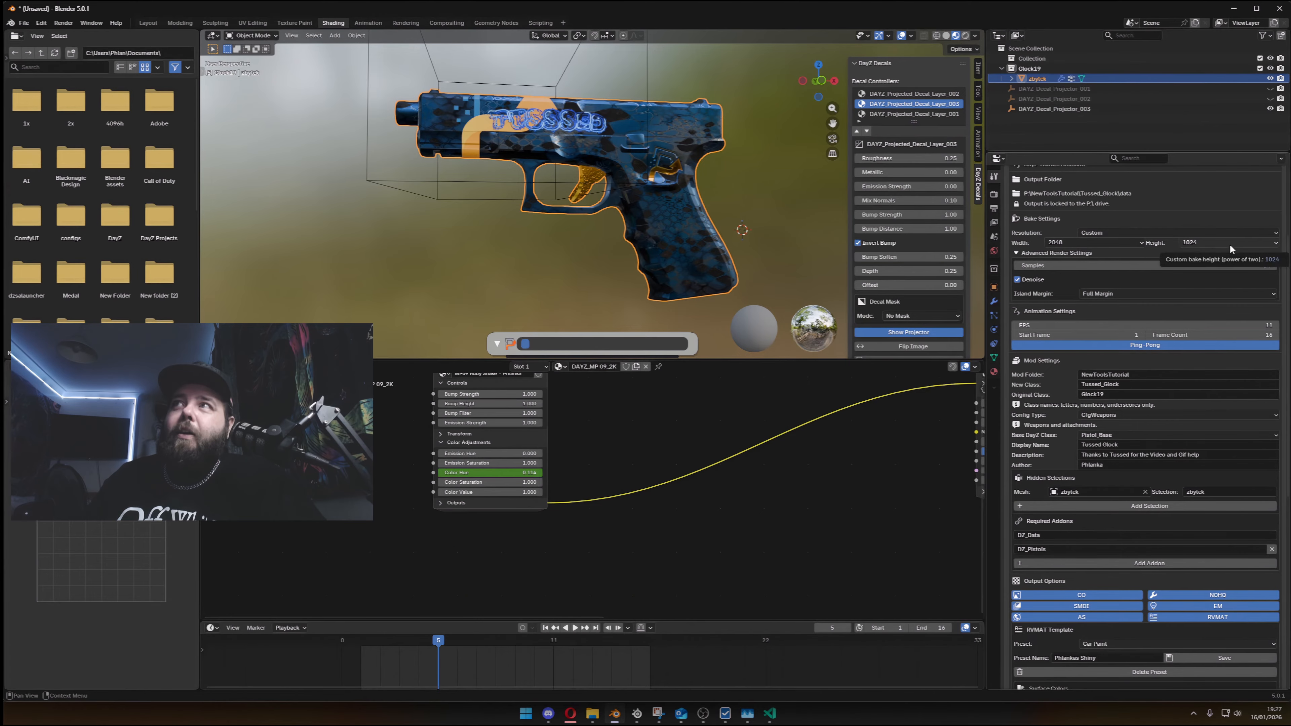
{"action": "left_click", "coordinate": [1093, 243]}
{"action": "left_click", "coordinate": [1083, 263]}
- Set the bake resolution to the 2K (2048 px) option
{"action": "left_click", "coordinate": [1122, 234]}
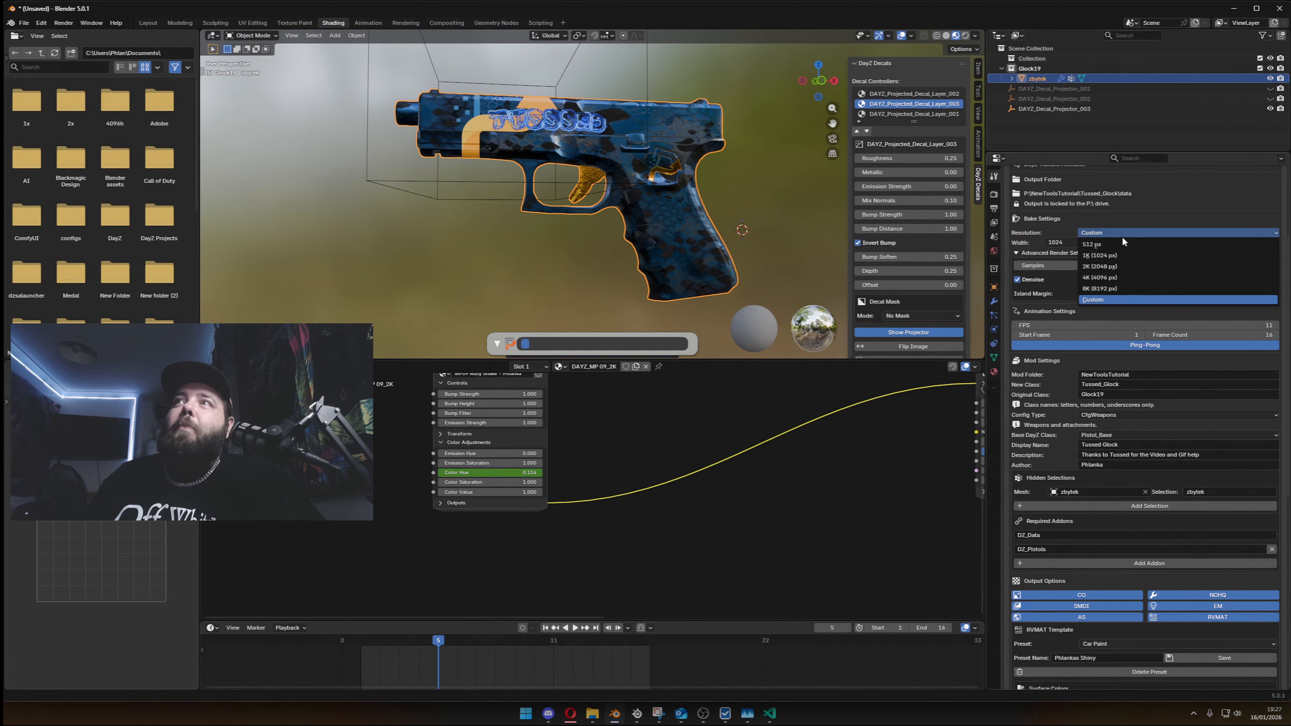
{"action": "left_click", "coordinate": [1112, 267]}
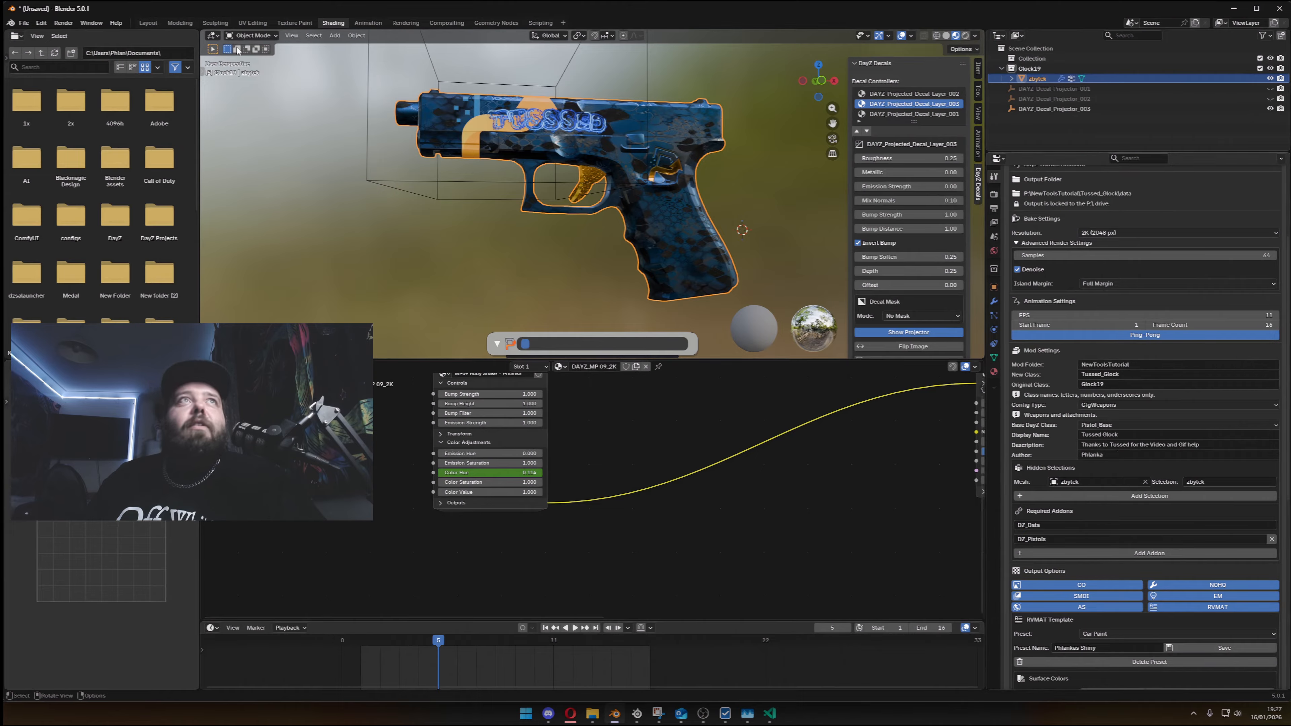
- Check the Glock19's UV layout in the UV Editing workspace and return to the Shading workspace
{"action": "left_click", "coordinate": [252, 23]}
{"action": "key", "text": "Home"}
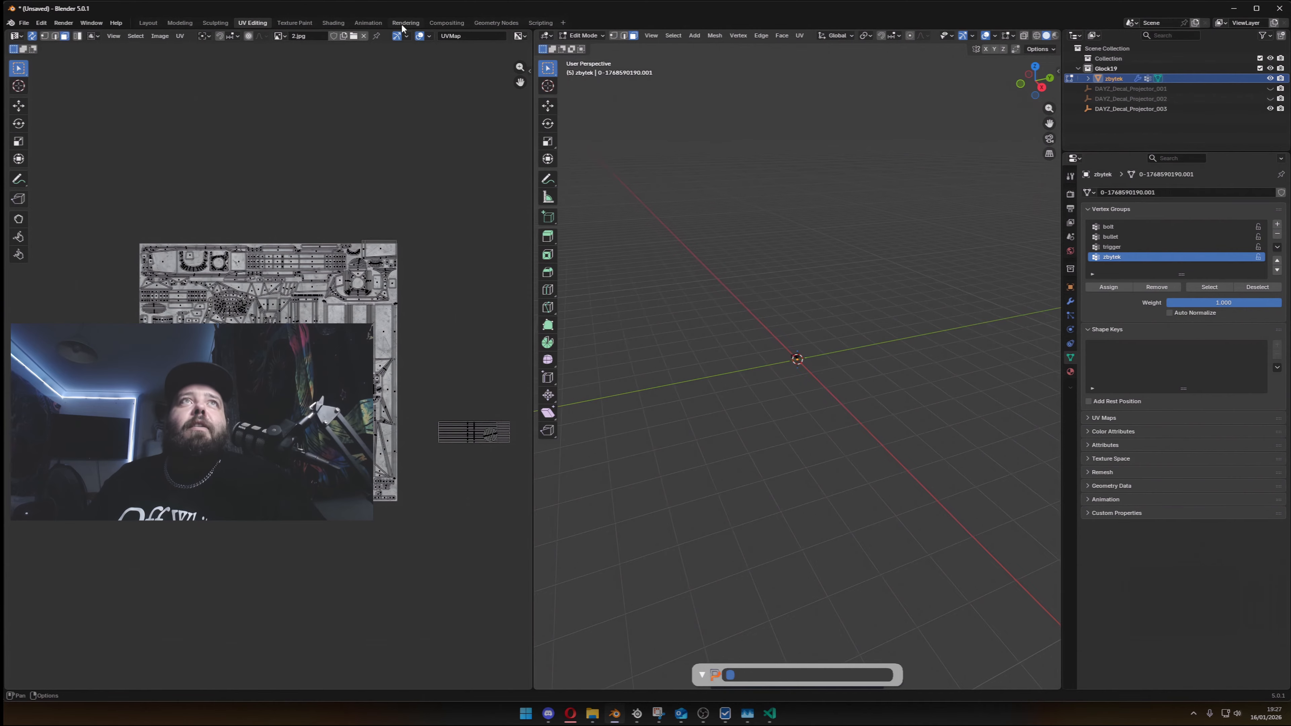
{"action": "left_click", "coordinate": [333, 23]}
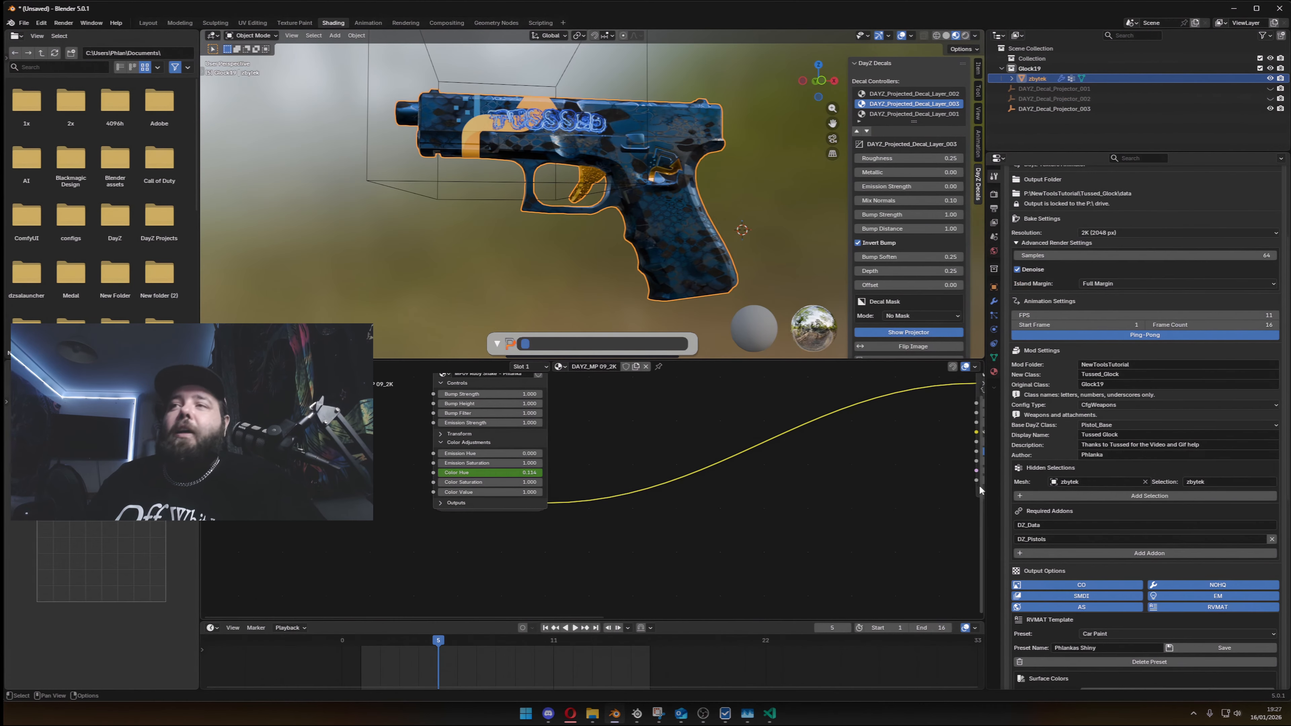
- Generate the mod from the configured bake, animation, mod and RVMAT settings
{"action": "key", "text": "ctrl+s"}
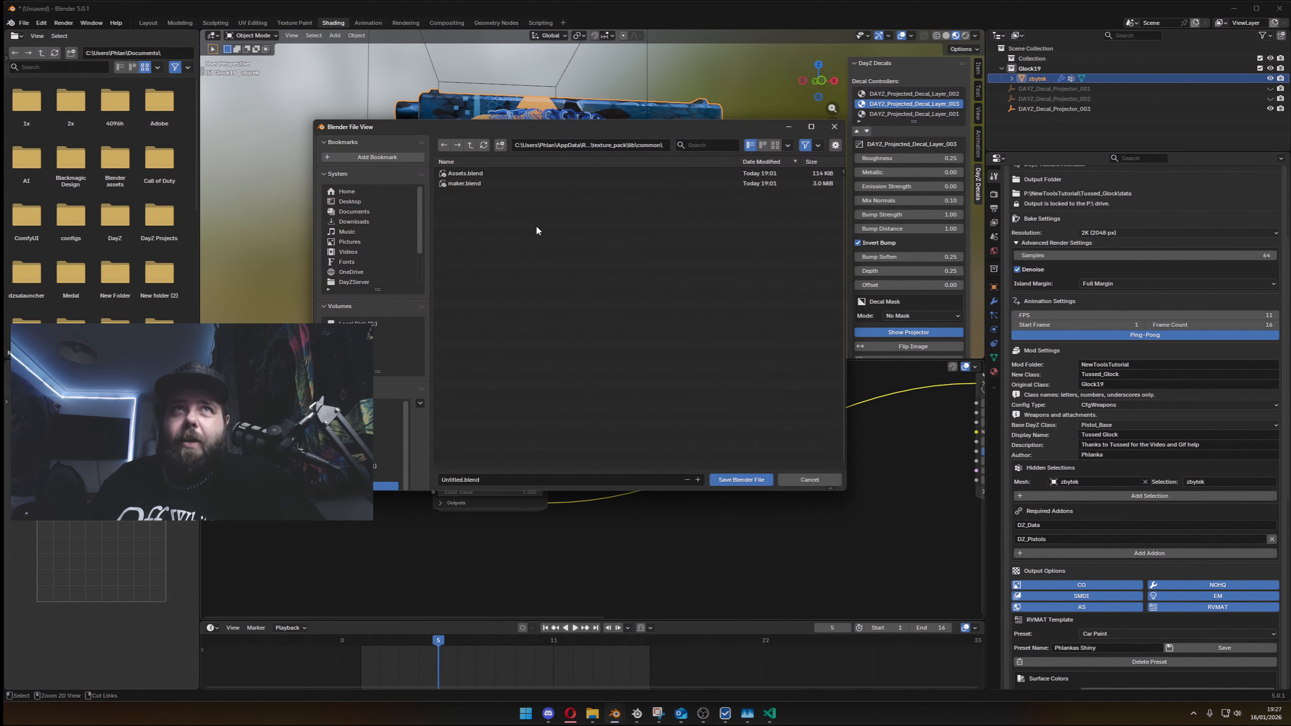
{"action": "left_click", "coordinate": [808, 480]}
{"action": "scroll", "coordinate": [1124, 649], "scroll_direction": "down", "scroll_amount": 6}
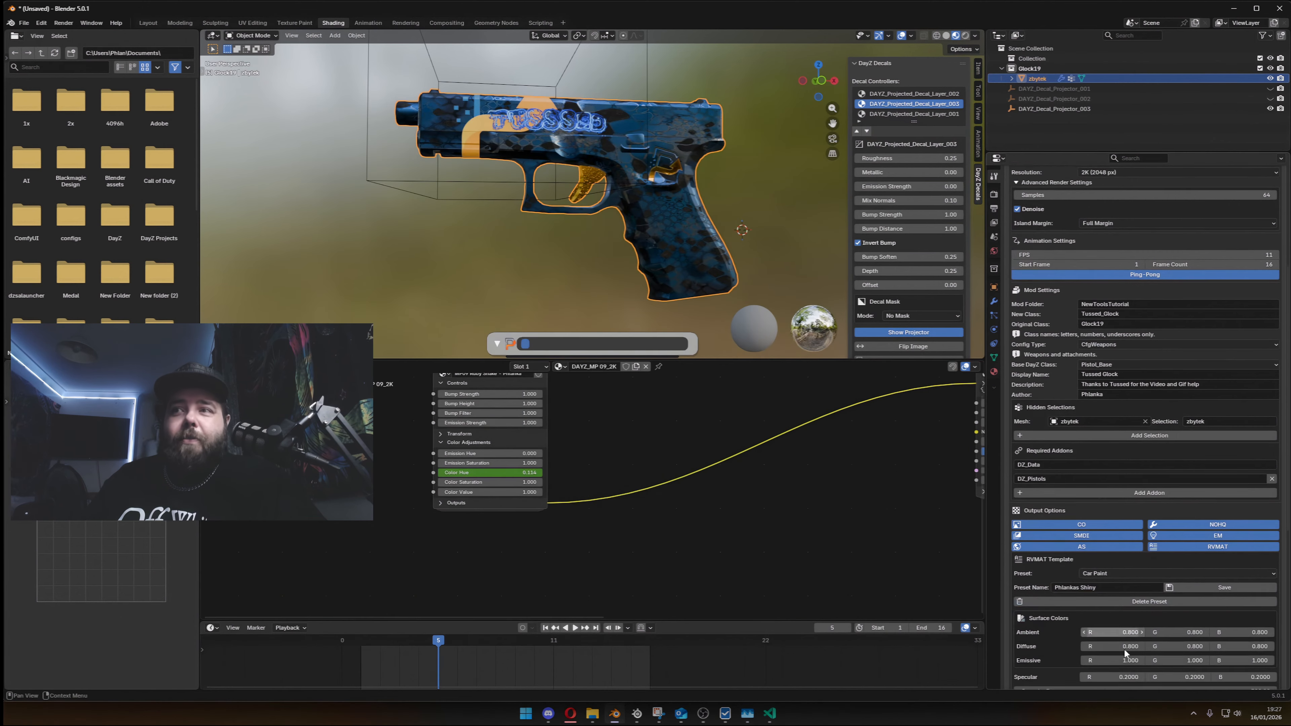
{"action": "scroll", "coordinate": [1115, 663], "scroll_direction": "down", "scroll_amount": 5}
{"action": "scroll", "coordinate": [1118, 641], "scroll_direction": "up", "scroll_amount": 4}
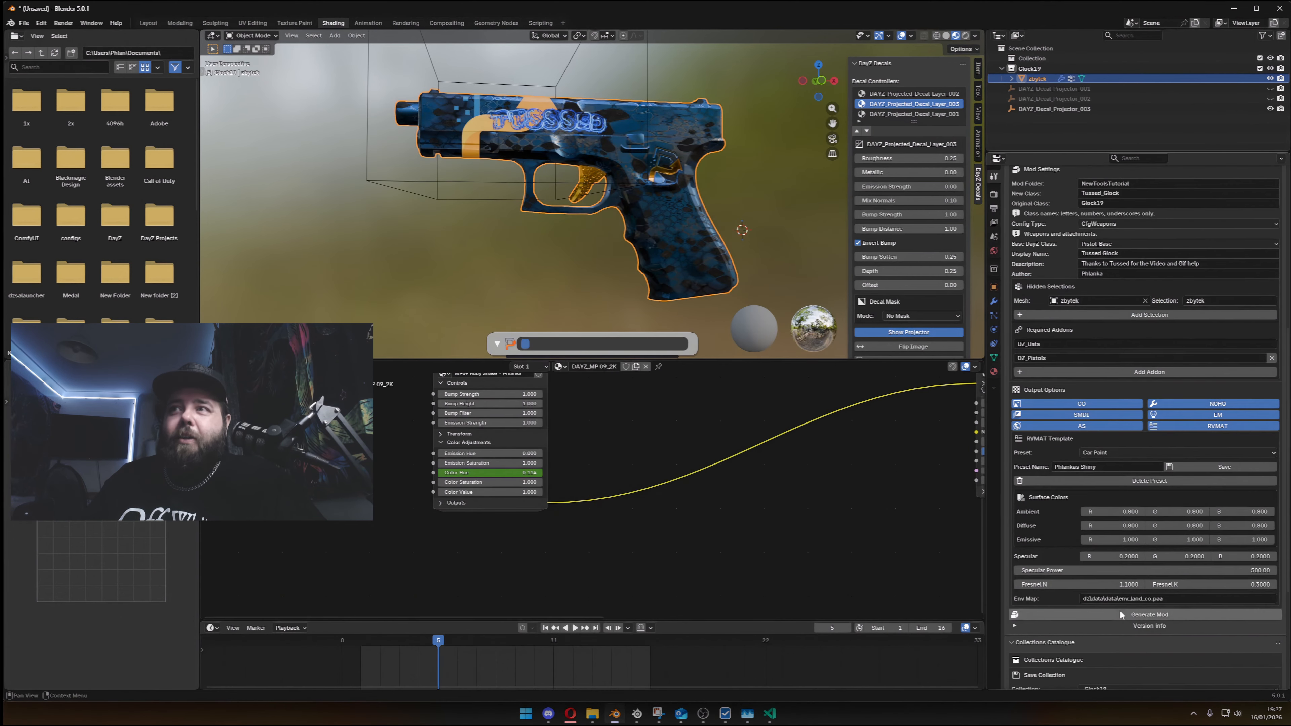
{"action": "left_click", "coordinate": [1164, 616]}
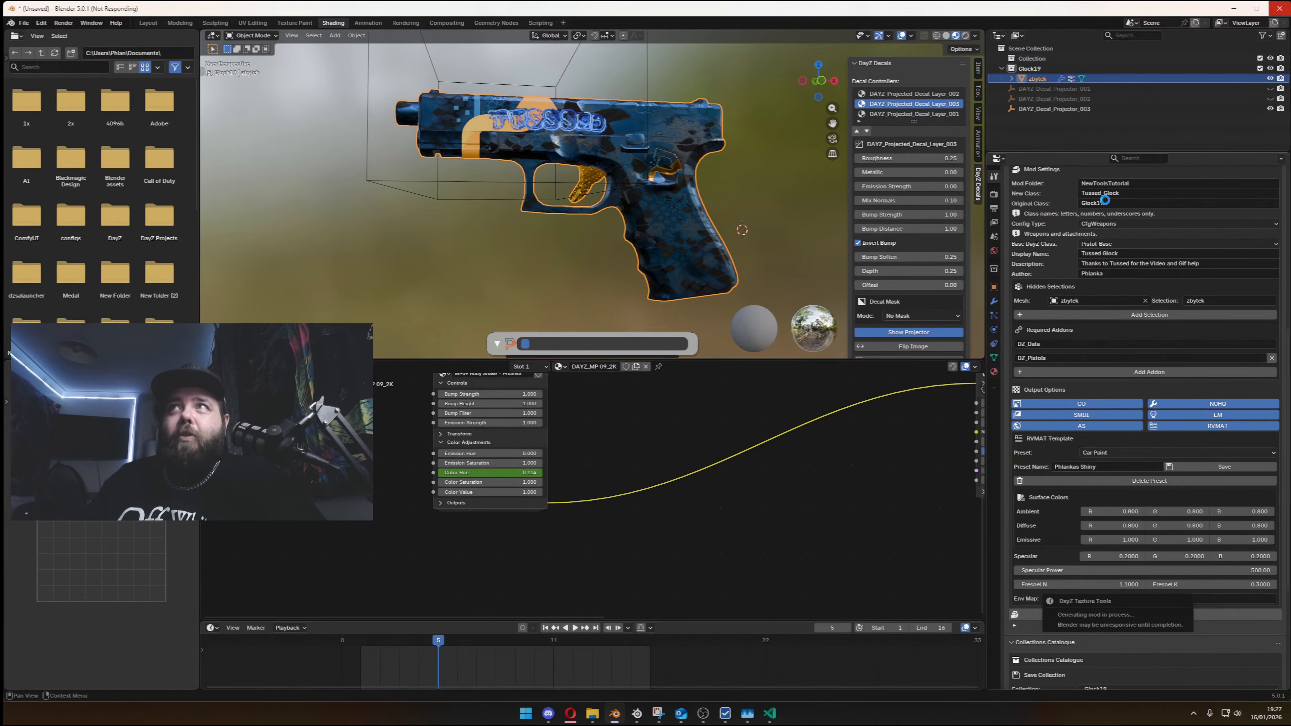
- In File Explorer, inspect the generated textures in P:\NewToolsTutorial\tmp_7191\Tussed_Glock\data and return to the NewToolsTutorial folder
{"action": "mouse_move", "coordinate": [590, 713]}
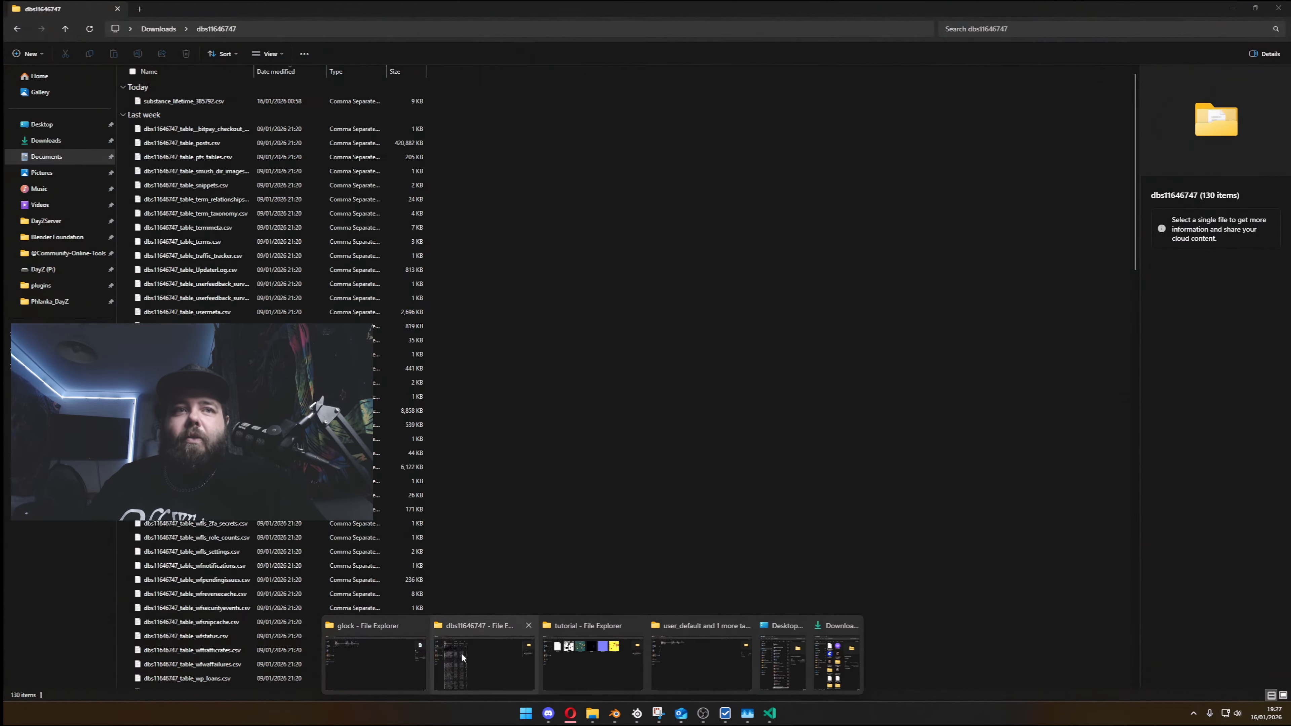
{"action": "left_click", "coordinate": [386, 659]}
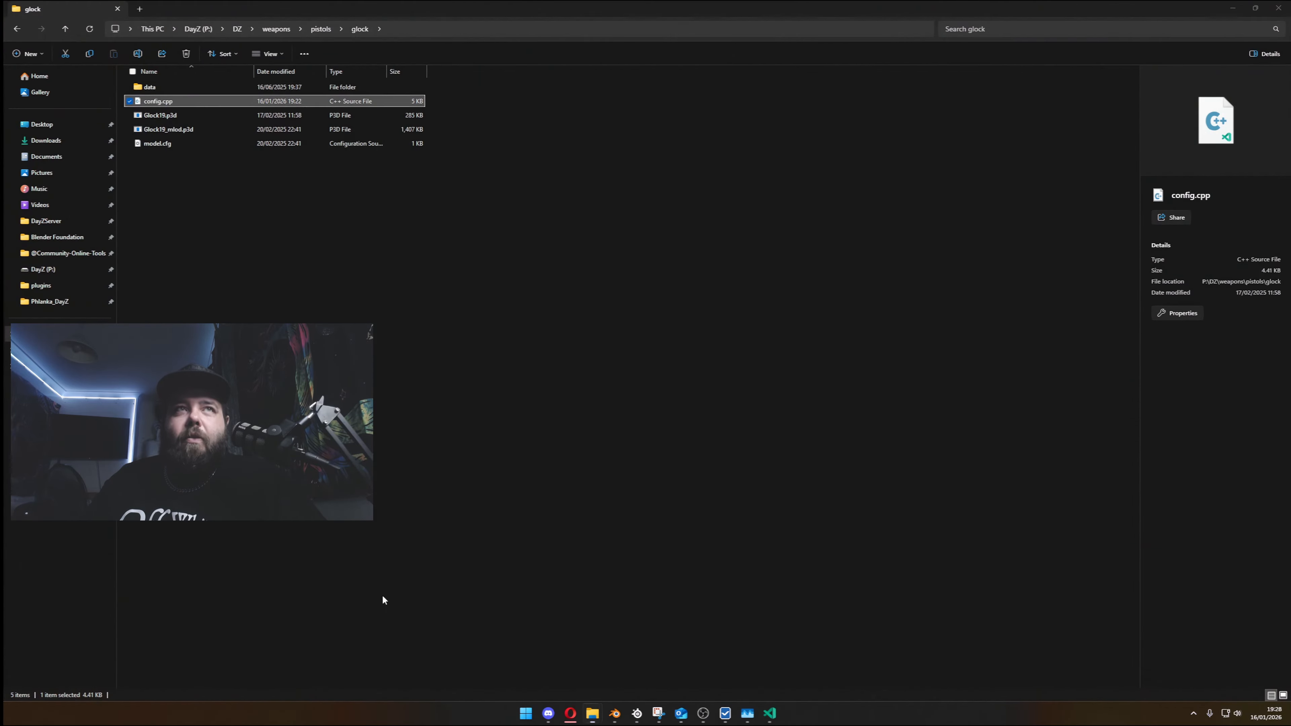
{"action": "left_click", "coordinate": [199, 29]}
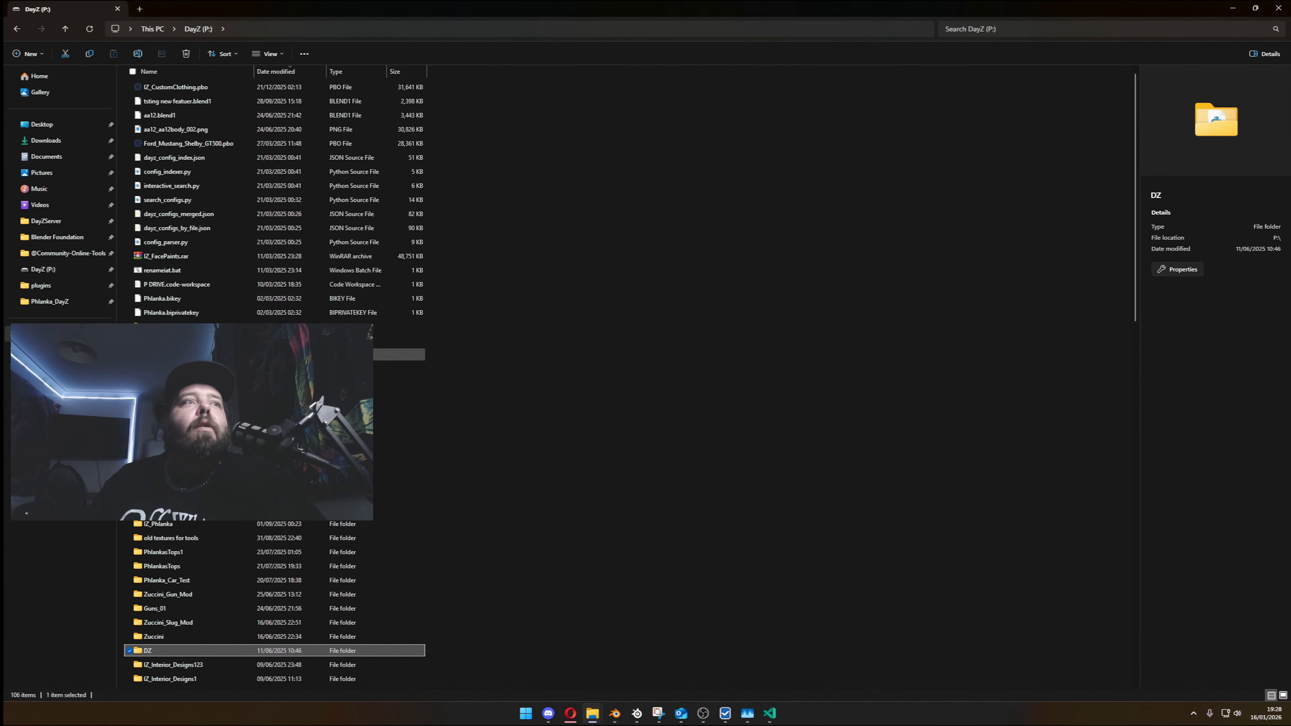
{"action": "double_click", "coordinate": [223, 326]}
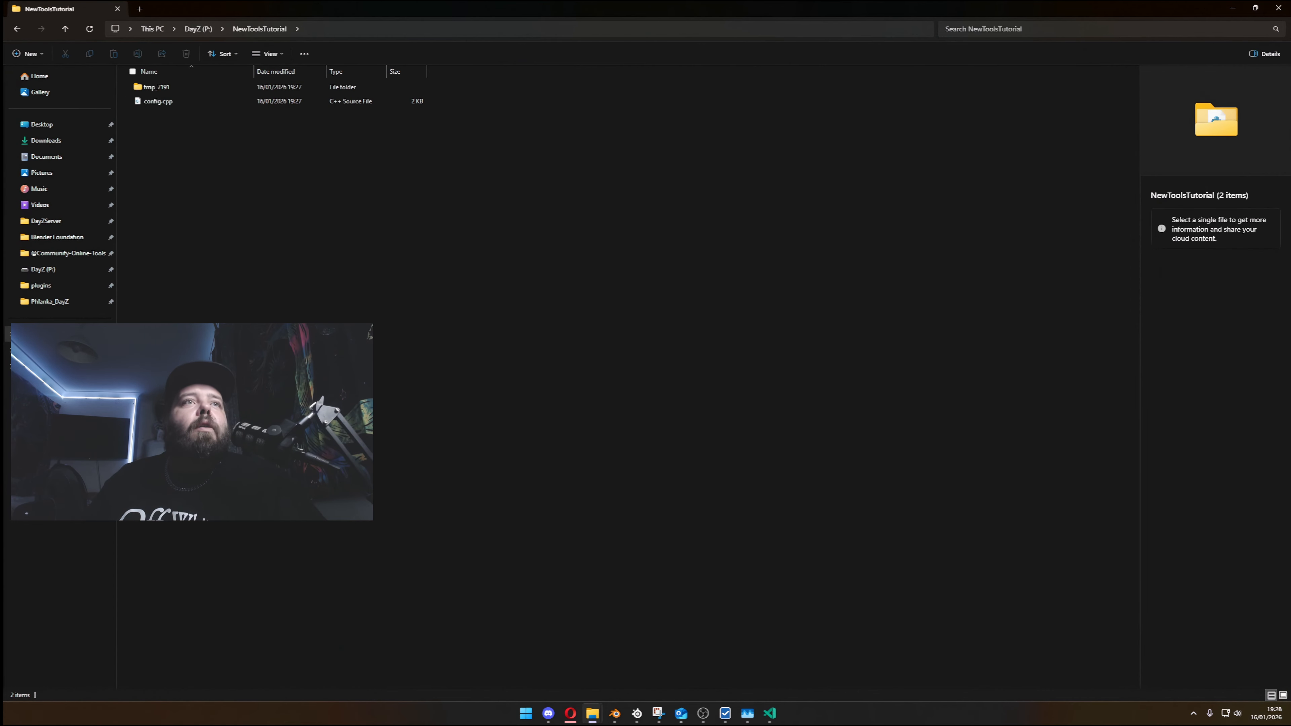
{"action": "double_click", "coordinate": [232, 87]}
{"action": "double_click", "coordinate": [223, 100]}
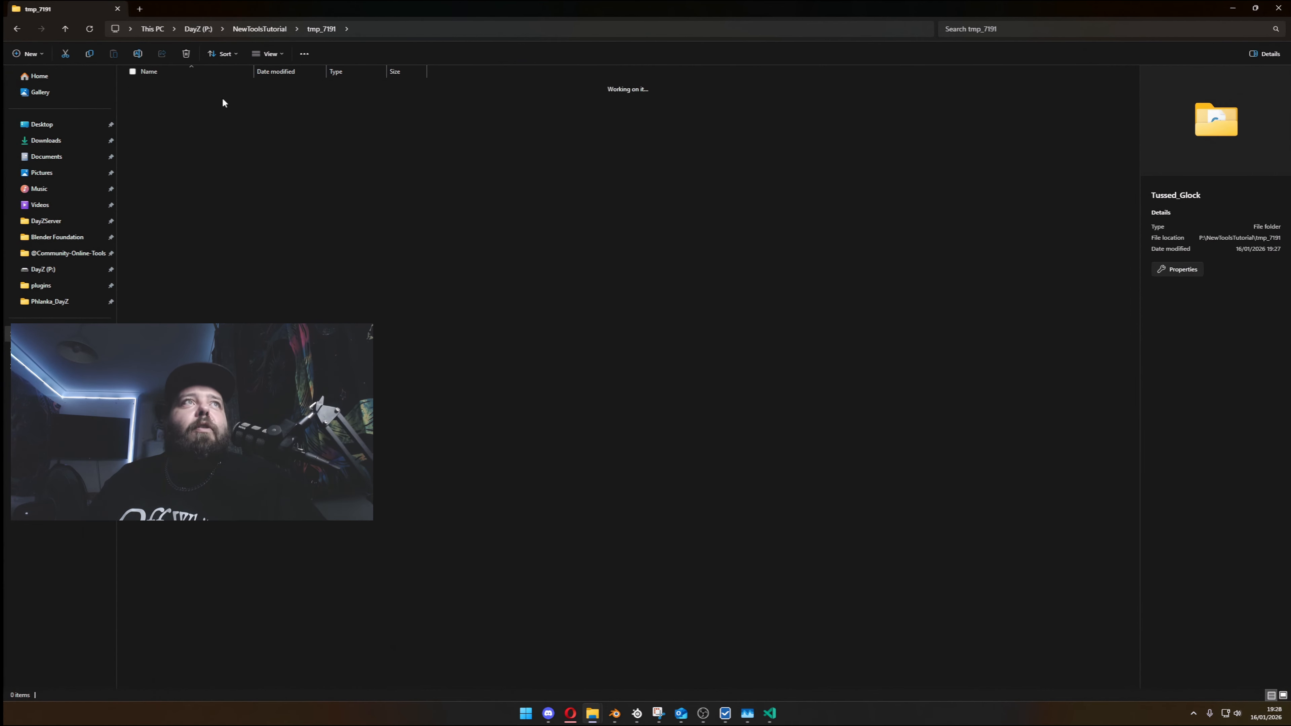
{"action": "double_click", "coordinate": [224, 86]}
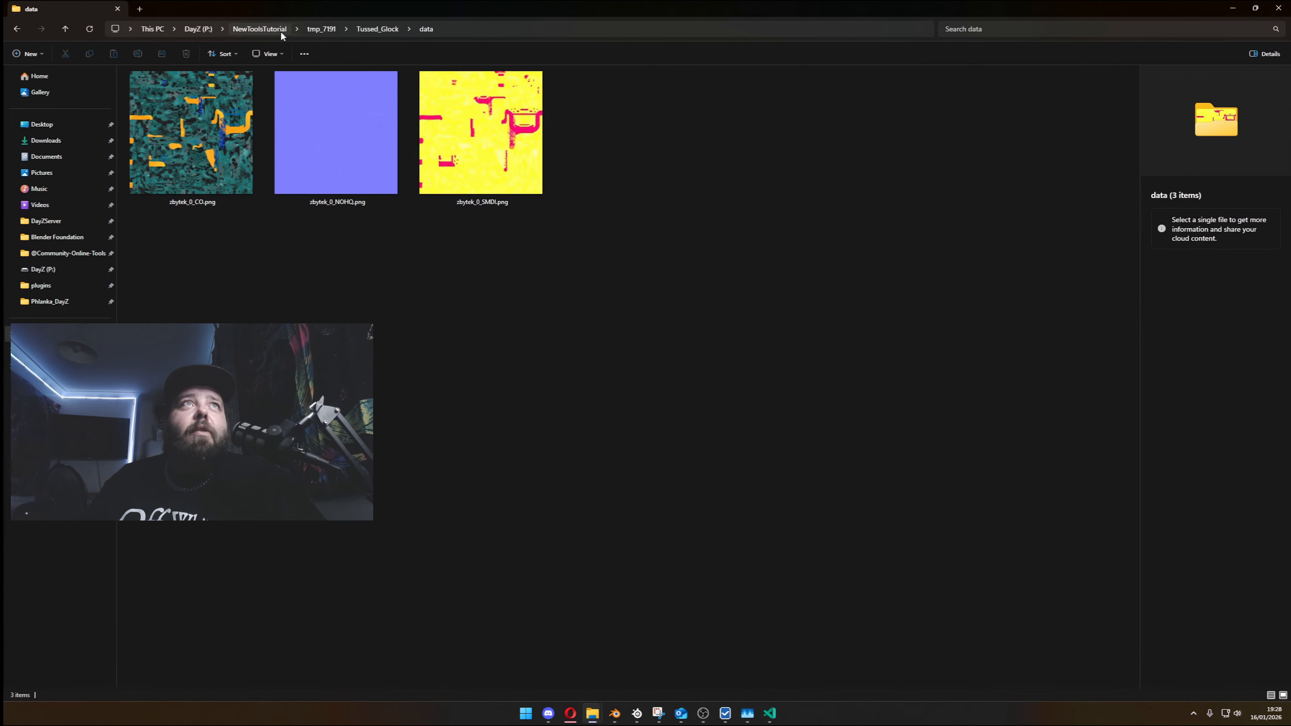
{"action": "left_click", "coordinate": [272, 29]}
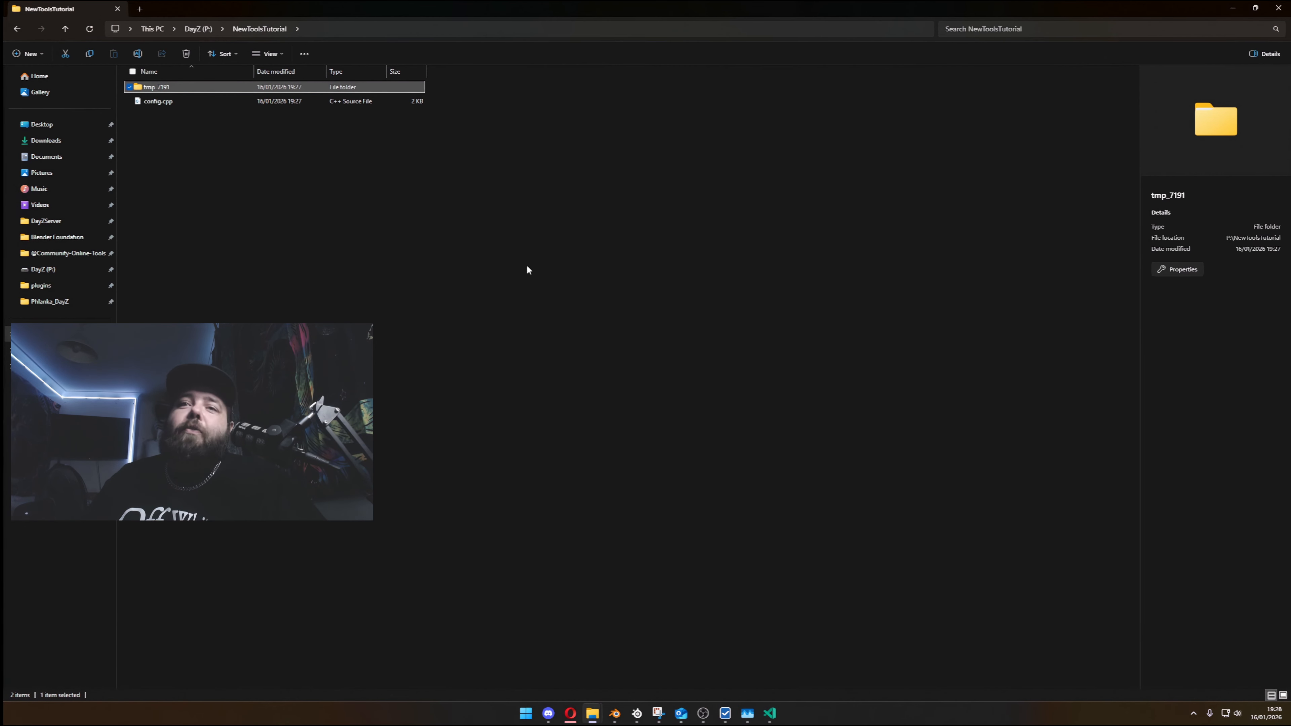
- Switch to the Glock config.cpp in Visual Studio Code and return to Blender to check the mod generation
{"action": "left_click", "coordinate": [152, 80]}
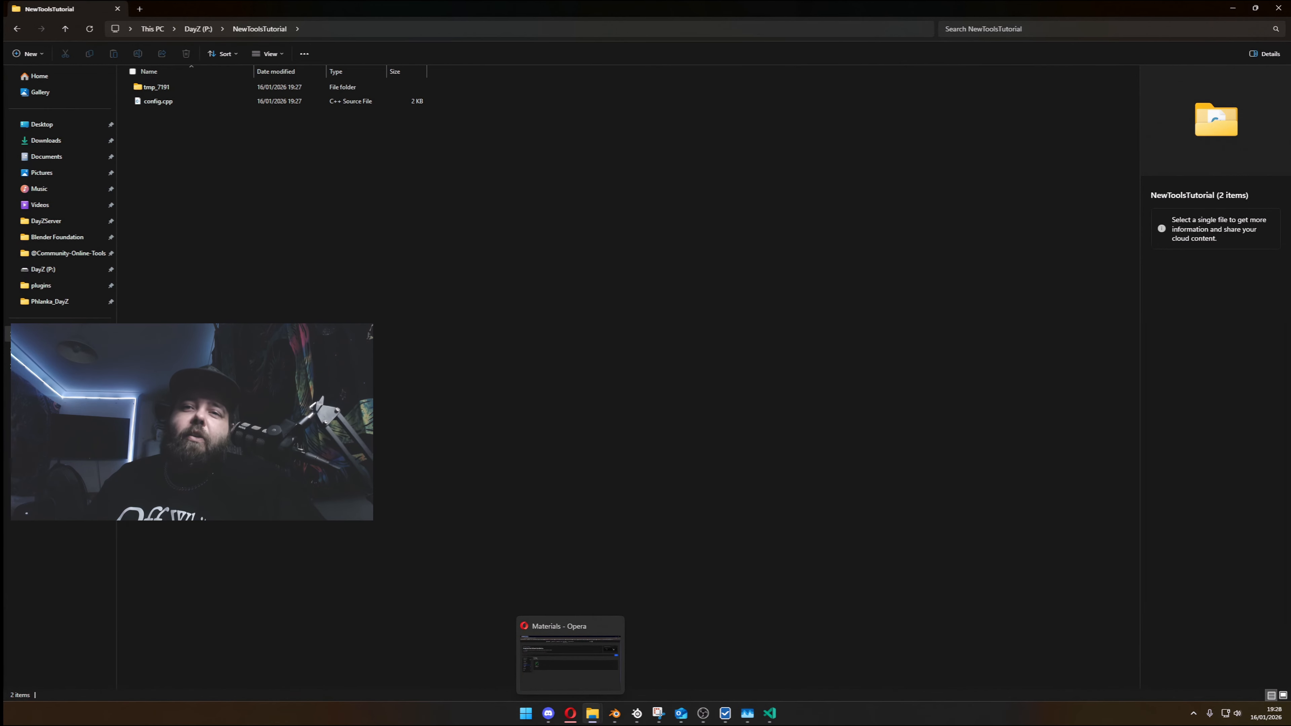
{"action": "left_click", "coordinate": [769, 713]}
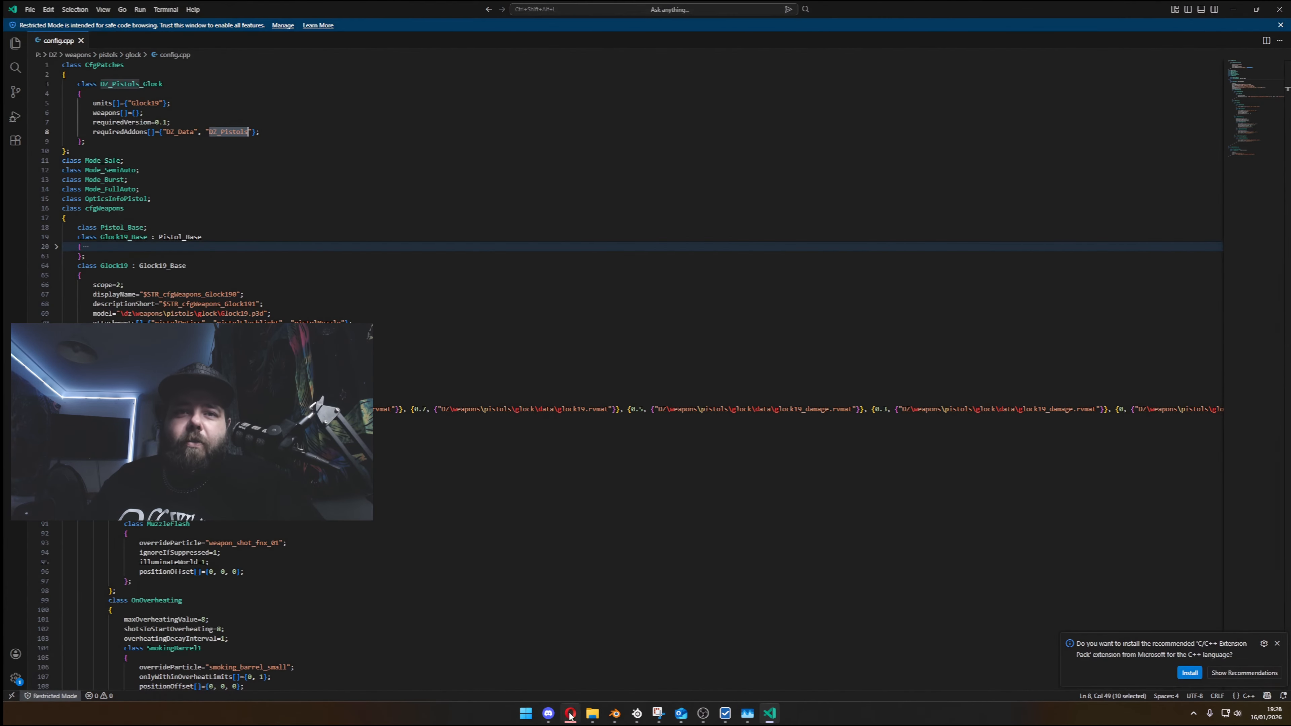
{"action": "left_click", "coordinate": [615, 715]}
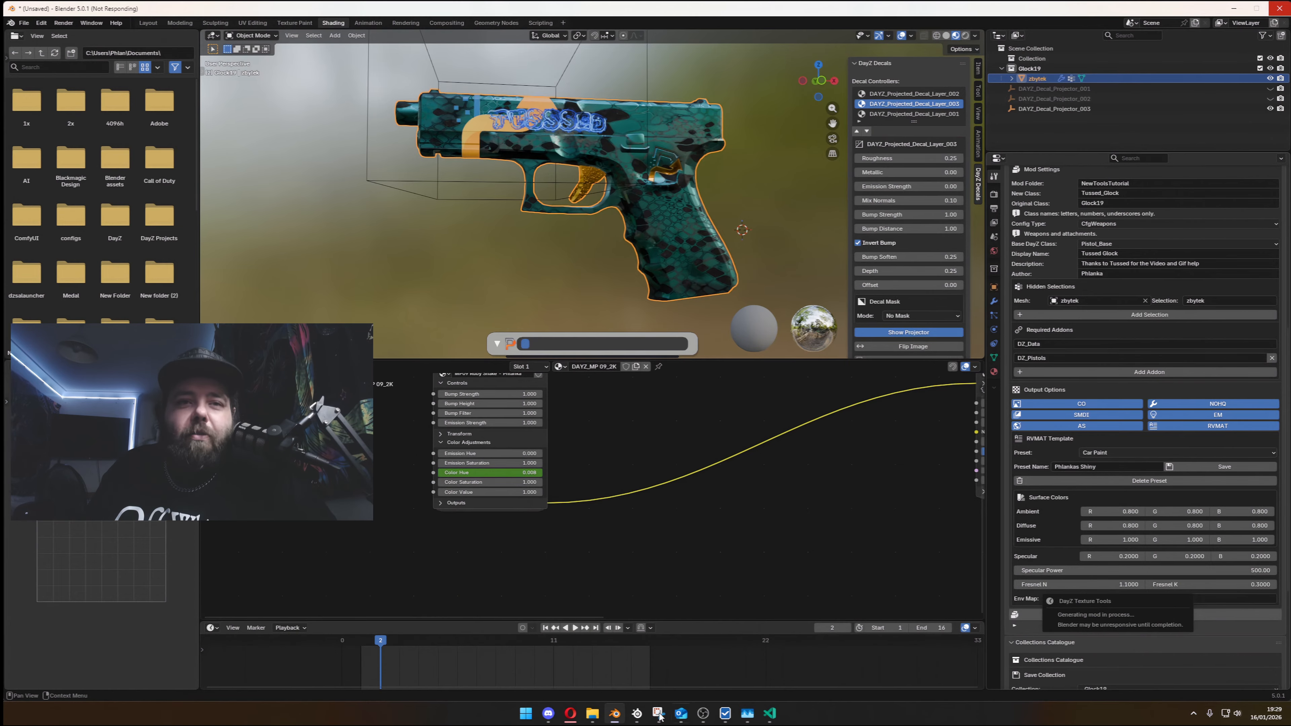
- Review the earlier baked textures in the Desktop tutorial folder in File Explorer and close that window
{"action": "mouse_move", "coordinate": [592, 713]}
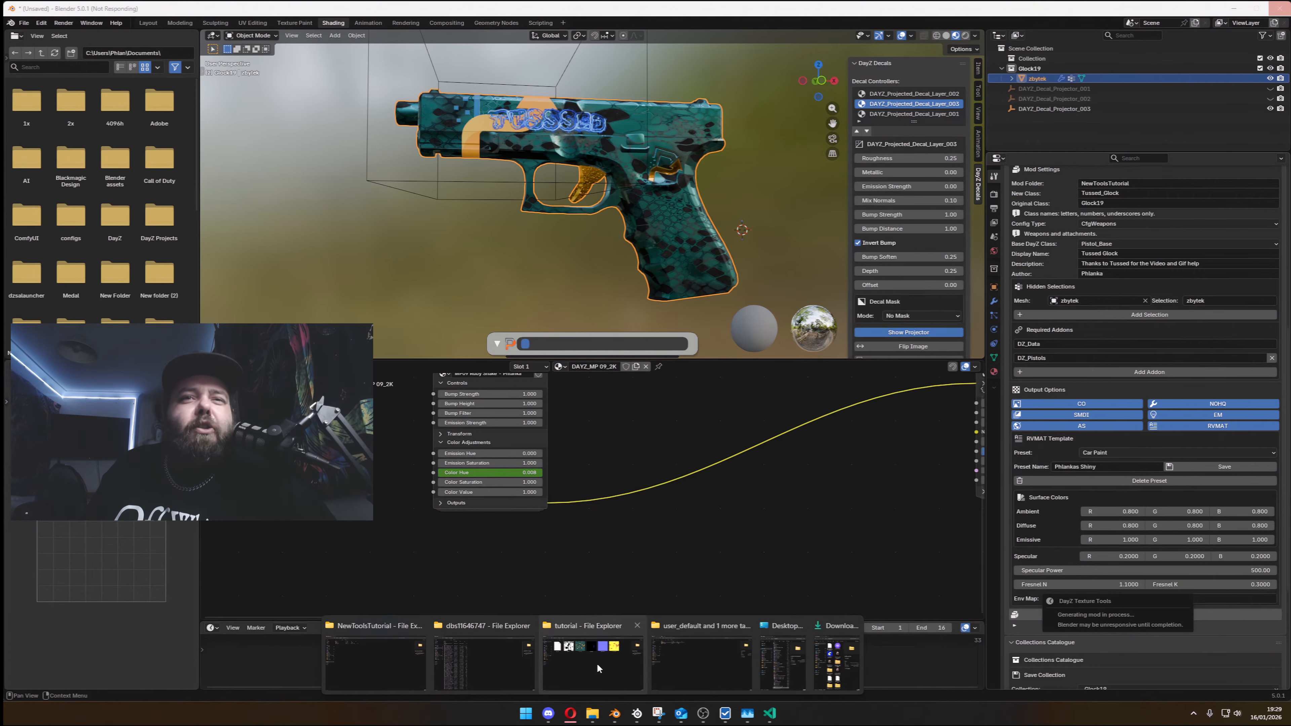
{"action": "left_click", "coordinate": [619, 653]}
{"action": "scroll", "coordinate": [497, 437], "scroll_direction": "down", "scroll_amount": 3, "text": "ctrl"}
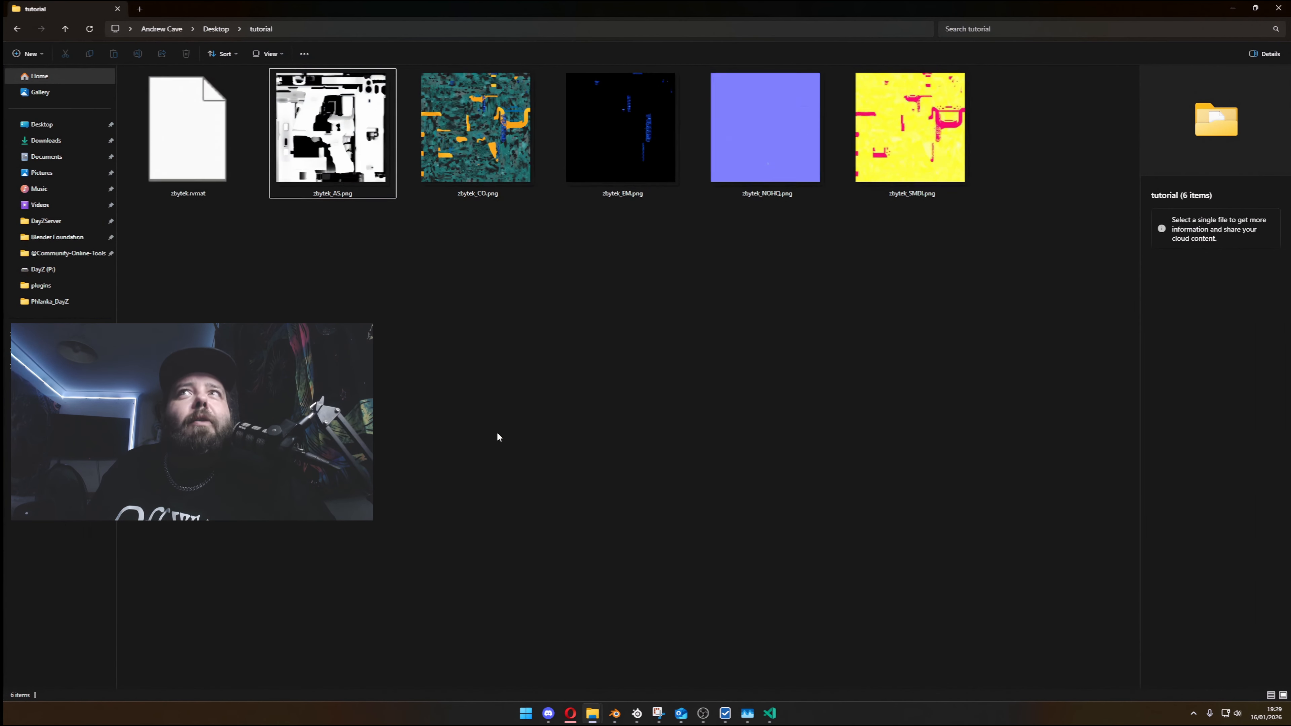
{"action": "scroll", "coordinate": [496, 436], "scroll_direction": "up", "scroll_amount": 1, "text": "ctrl"}
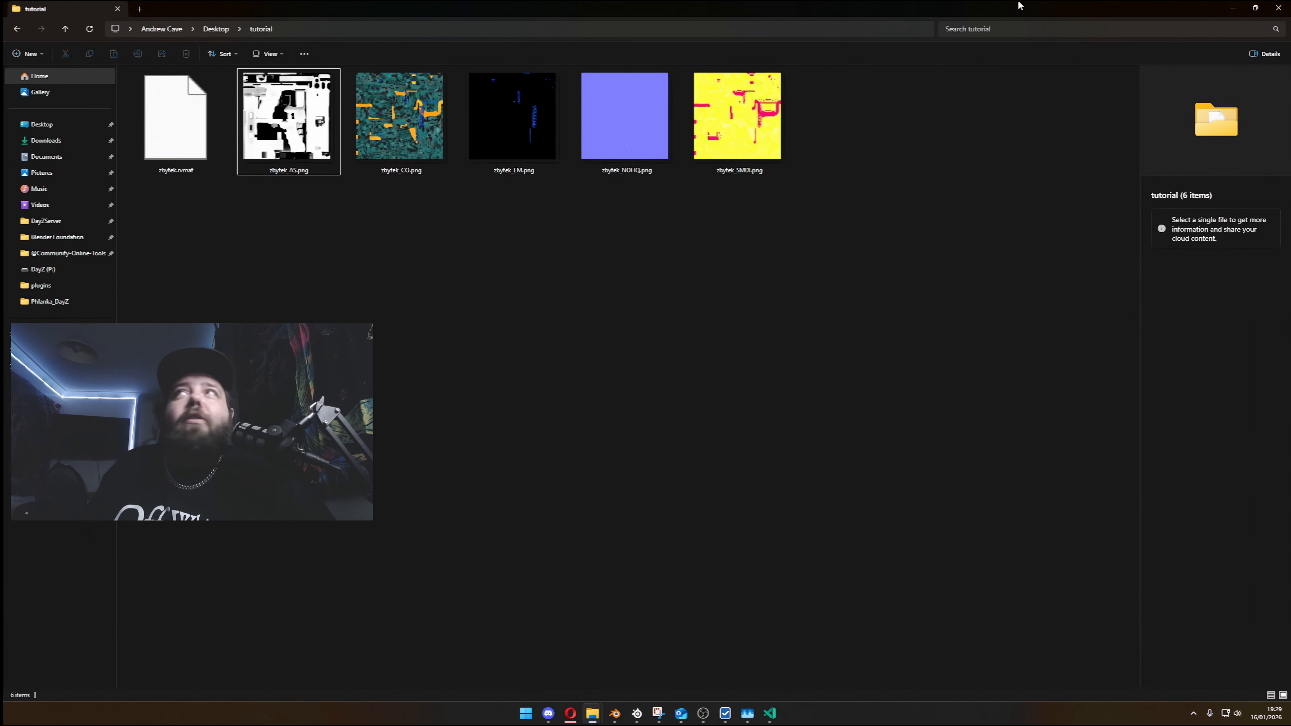
{"action": "left_click", "coordinate": [1277, 6]}
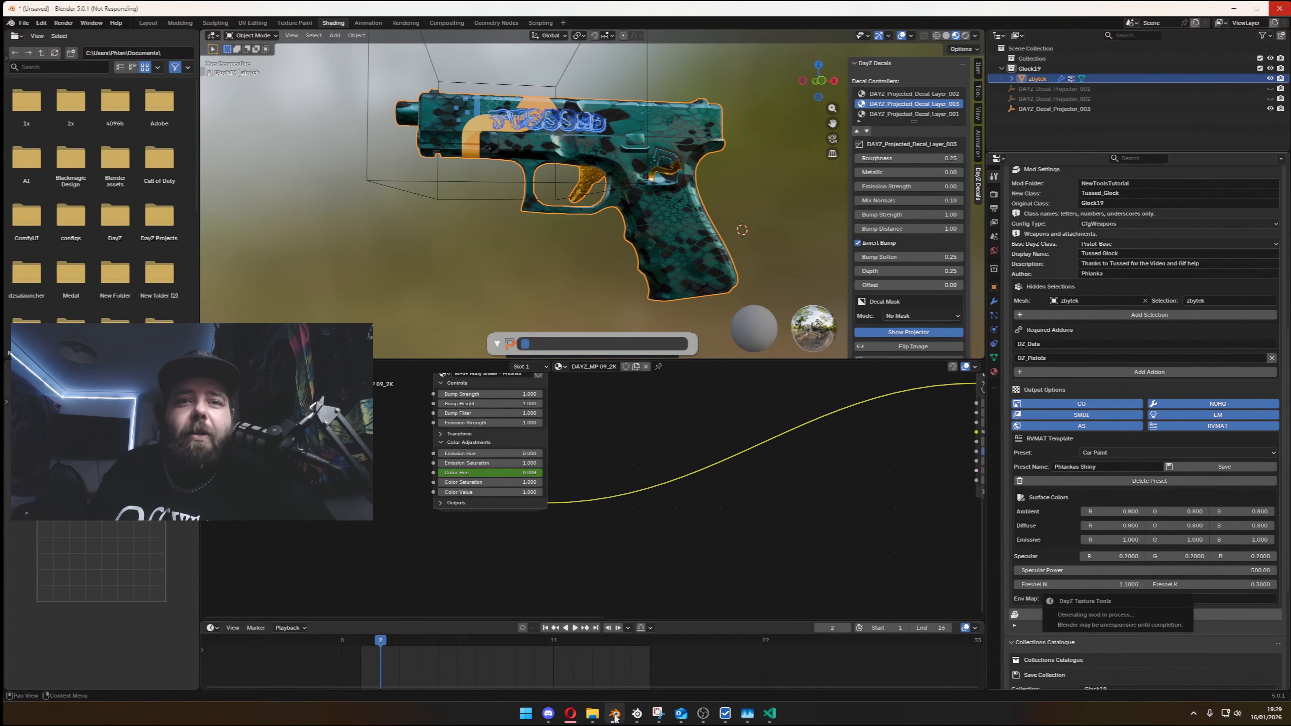
- Reopen the Tussed_Glock data folder inside NewToolsTutorial\tmp_7191 and examine the per-frame texture files
{"action": "mouse_move", "coordinate": [592, 714]}
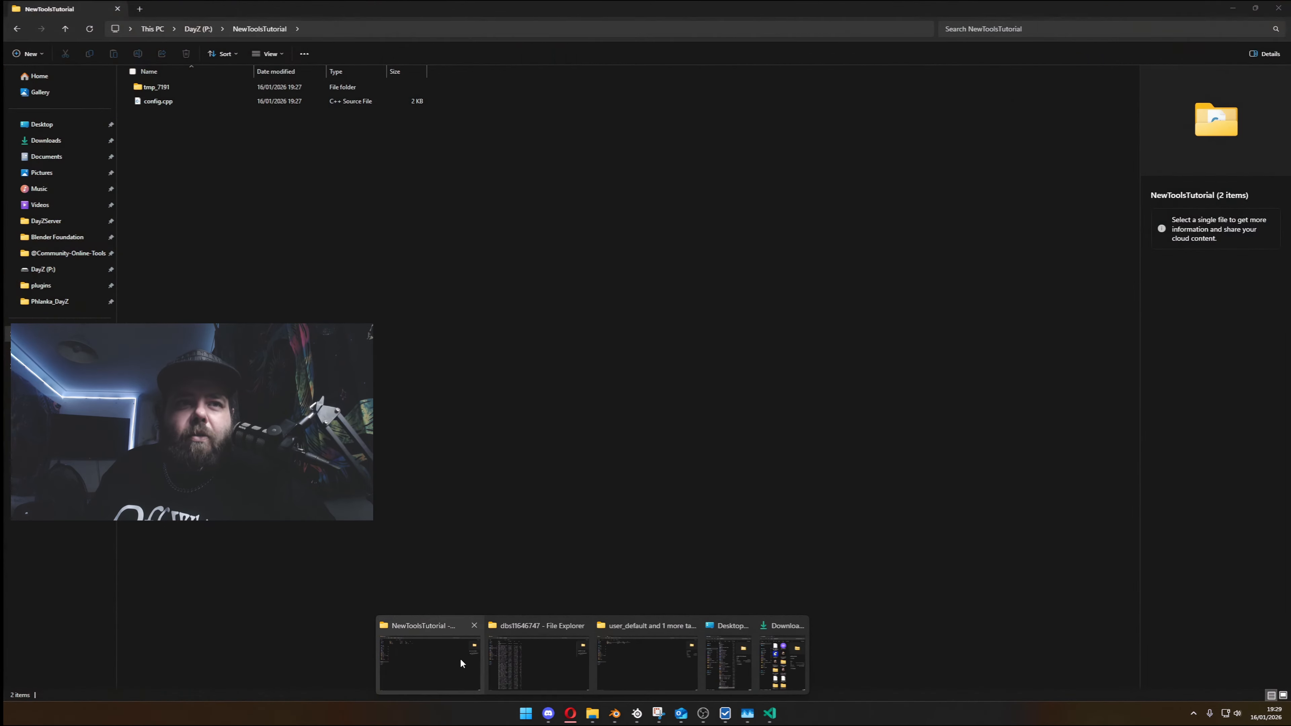
{"action": "left_click", "coordinate": [460, 658]}
{"action": "left_click", "coordinate": [203, 86]}
{"action": "double_click", "coordinate": [204, 86]}
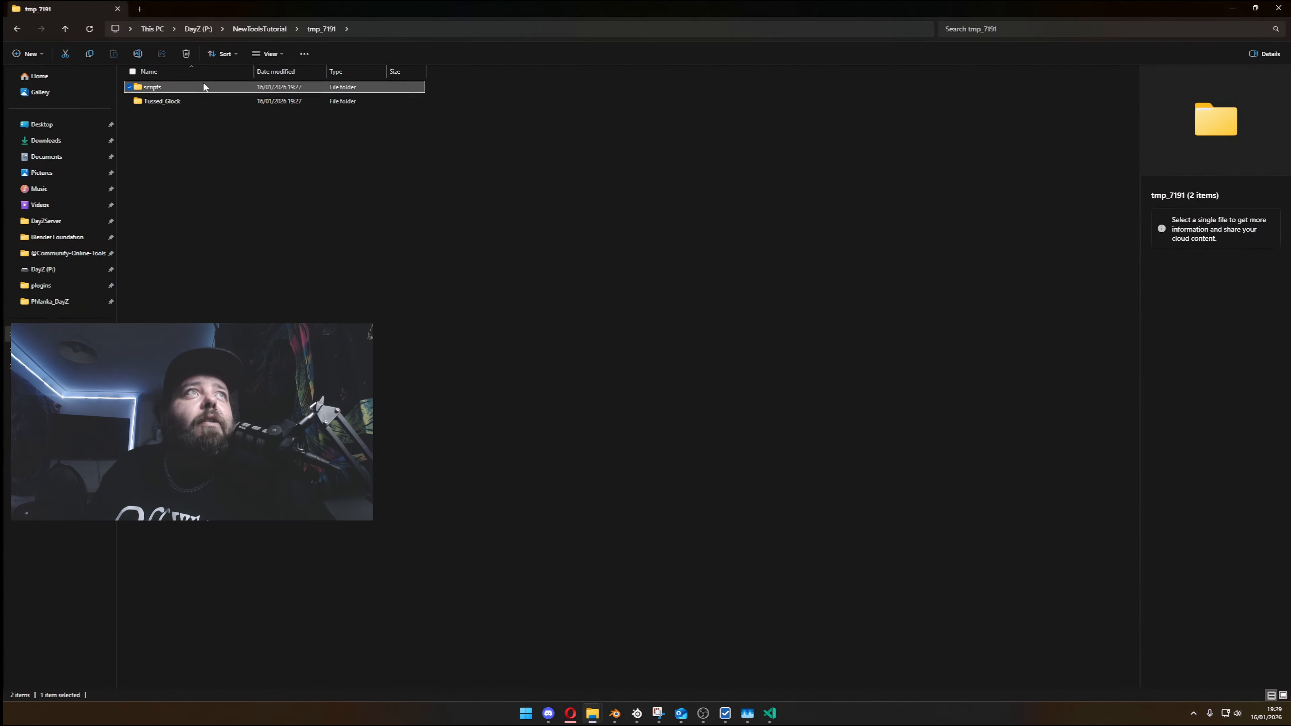
{"action": "left_click", "coordinate": [202, 101]}
{"action": "double_click", "coordinate": [202, 101]}
{"action": "left_click", "coordinate": [203, 90]}
{"action": "double_click", "coordinate": [204, 89]}
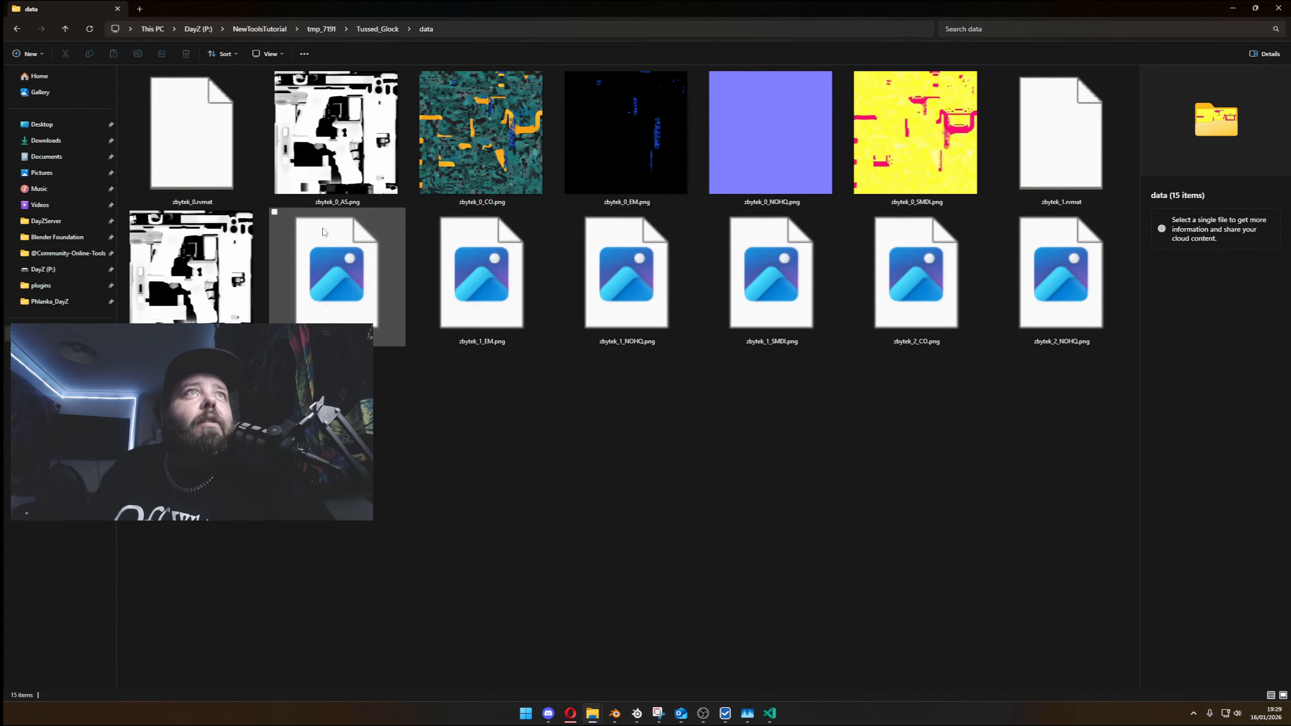
{"action": "scroll", "coordinate": [429, 398], "scroll_direction": "down", "scroll_amount": 2, "text": "ctrl"}
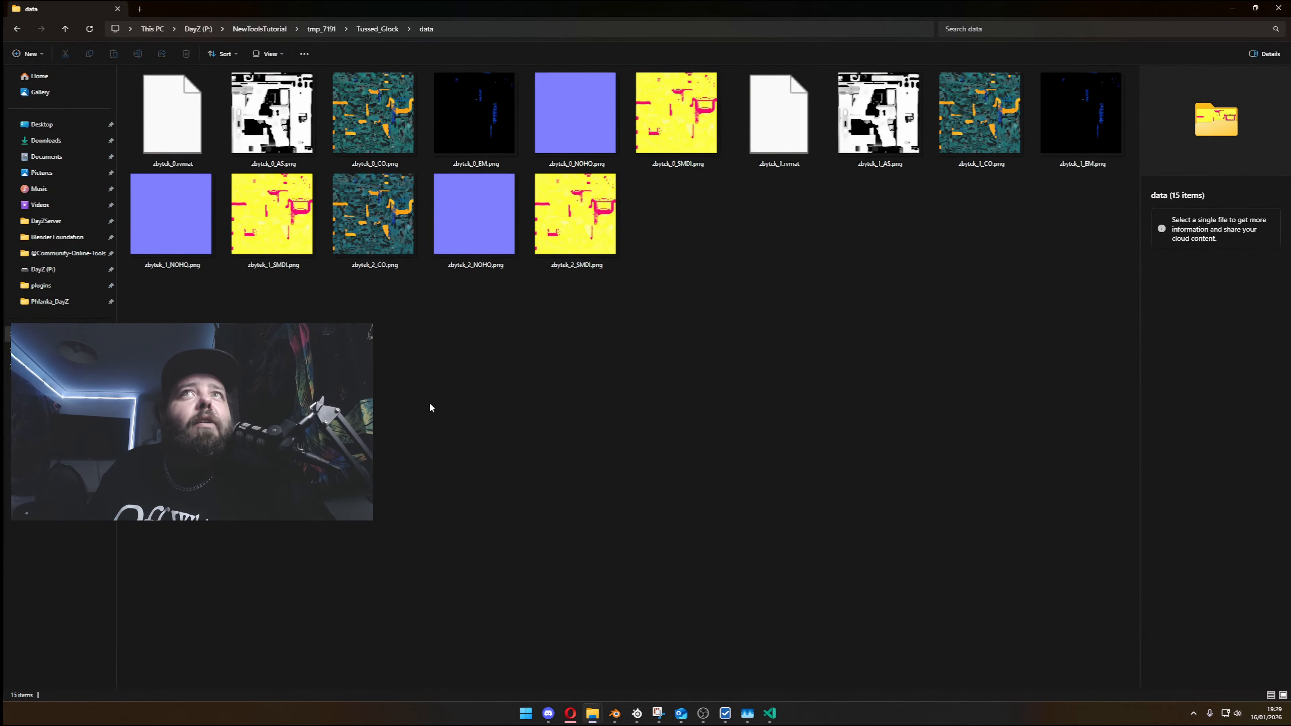
{"action": "scroll", "coordinate": [429, 402], "scroll_direction": "up", "scroll_amount": 2, "text": "ctrl"}
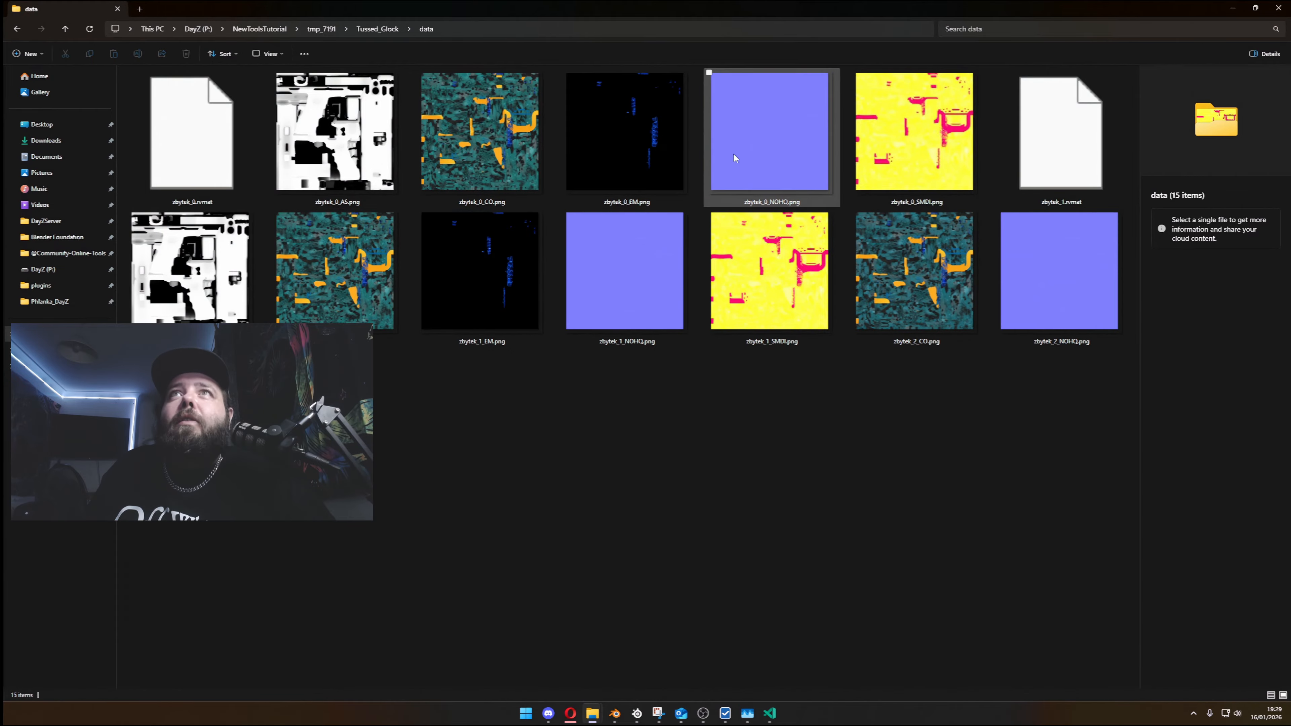
- Open zbytek_1_NOHQ.png in the image viewer and examine the baked normal details of the decals and patterns across the texture
{"action": "left_click", "coordinate": [633, 246]}
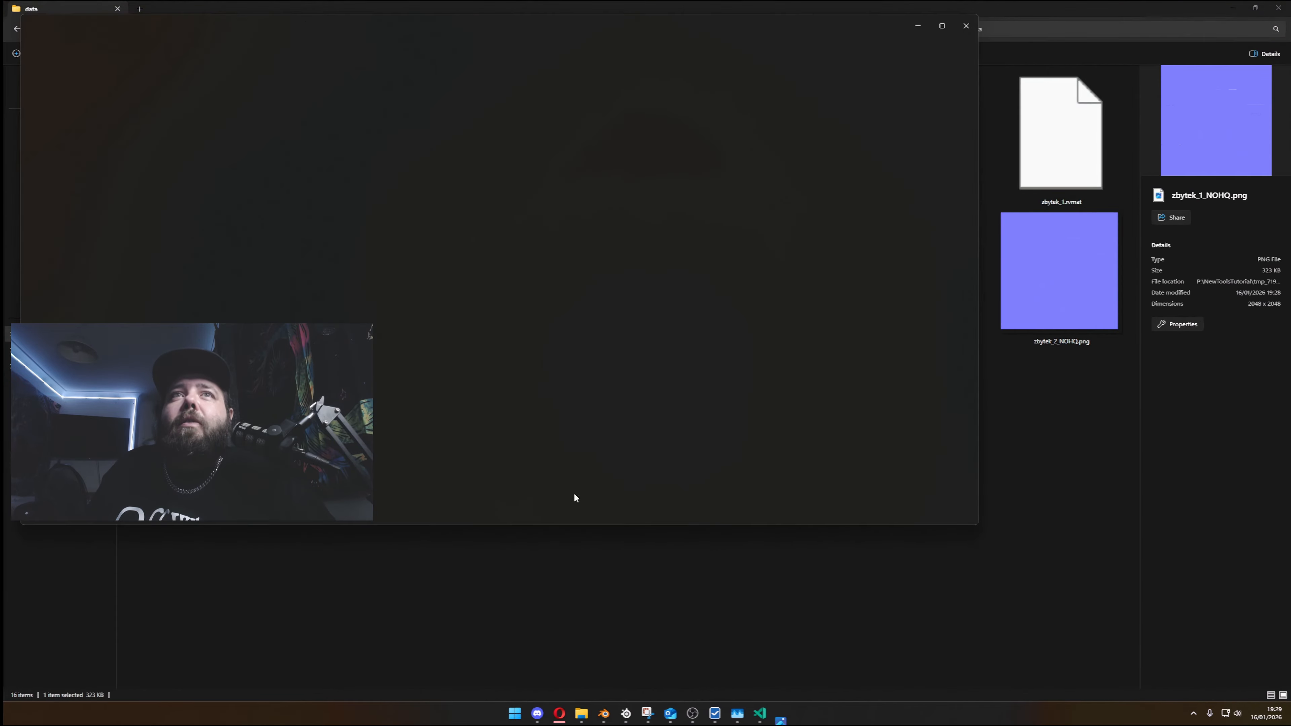
{"action": "scroll", "coordinate": [523, 347], "scroll_direction": "up", "scroll_amount": 4}
{"action": "scroll", "coordinate": [583, 432], "scroll_direction": "up", "scroll_amount": 3}
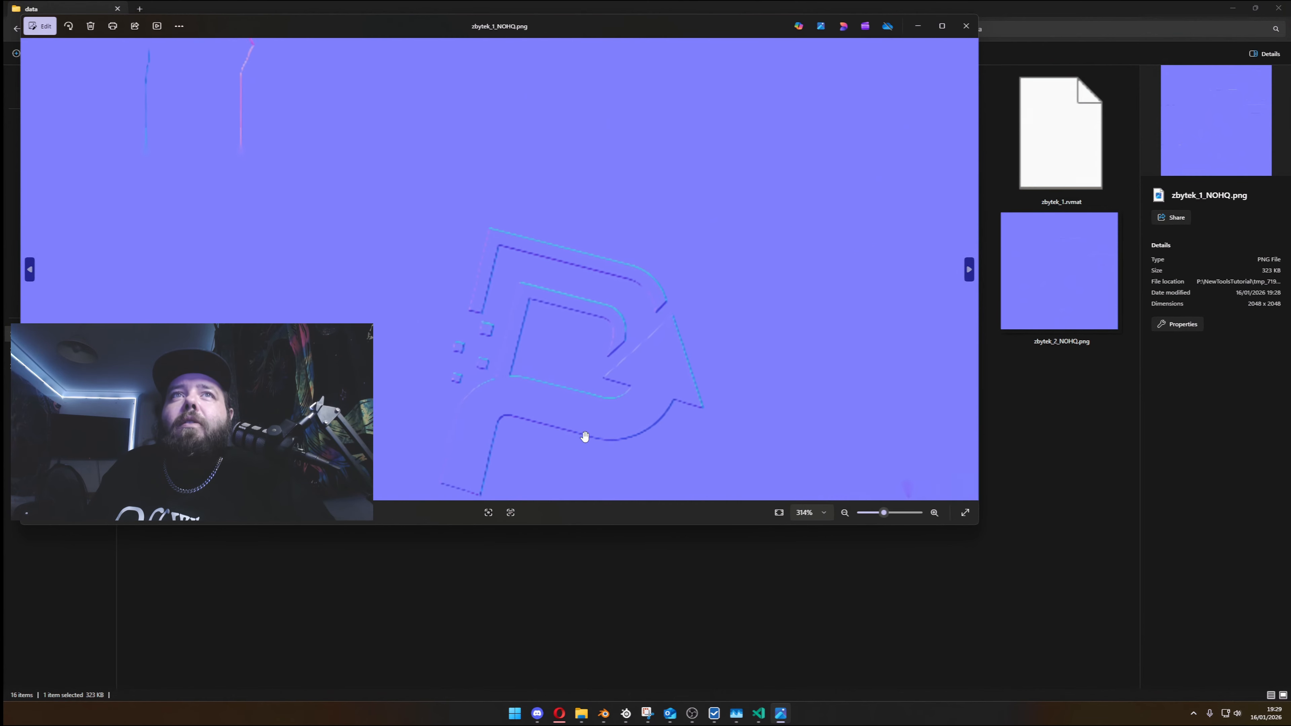
{"action": "scroll", "coordinate": [584, 435], "scroll_direction": "down", "scroll_amount": 2}
{"action": "left_click_drag", "start_coordinate": [719, 254], "coordinate": [497, 471]}
{"action": "scroll", "coordinate": [612, 385], "scroll_direction": "down", "scroll_amount": 3}
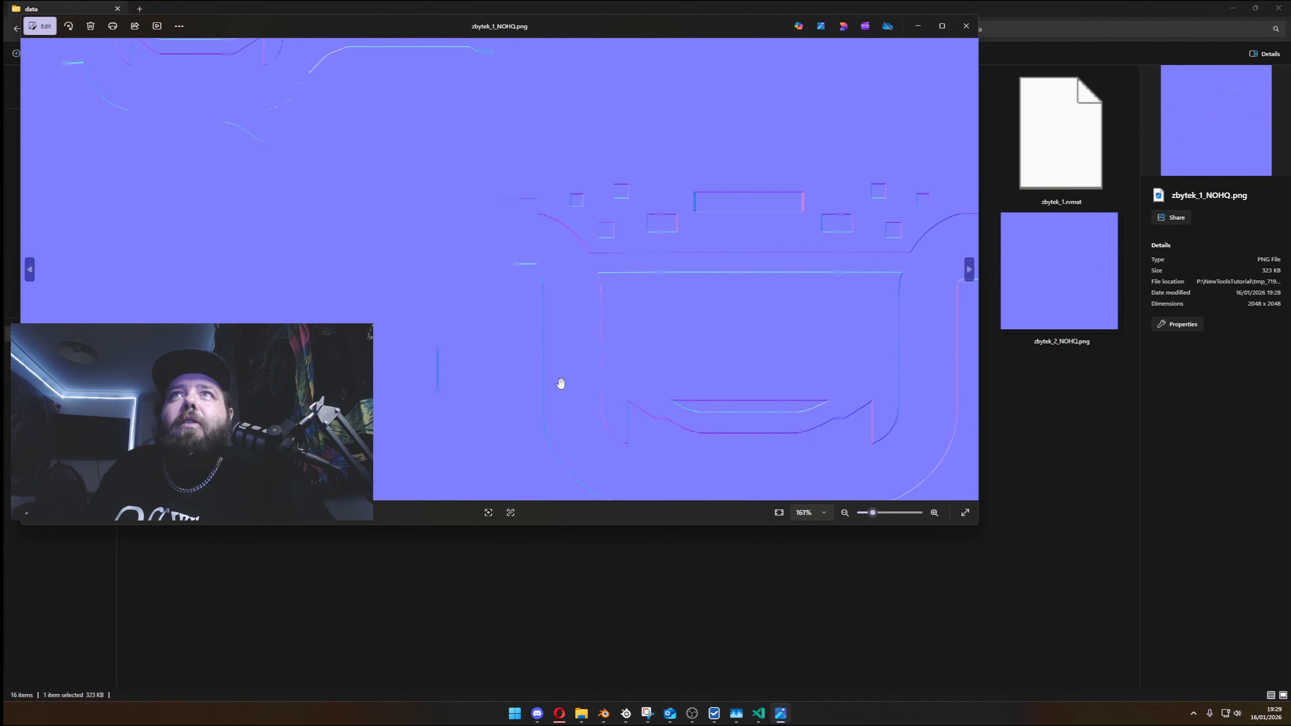
{"action": "left_click_drag", "start_coordinate": [518, 276], "coordinate": [510, 455]}
{"action": "left_click_drag", "start_coordinate": [305, 371], "coordinate": [633, 442]}
{"action": "left_click_drag", "start_coordinate": [349, 482], "coordinate": [615, 403]}
{"action": "scroll", "coordinate": [614, 403], "scroll_direction": "up", "scroll_amount": 4}
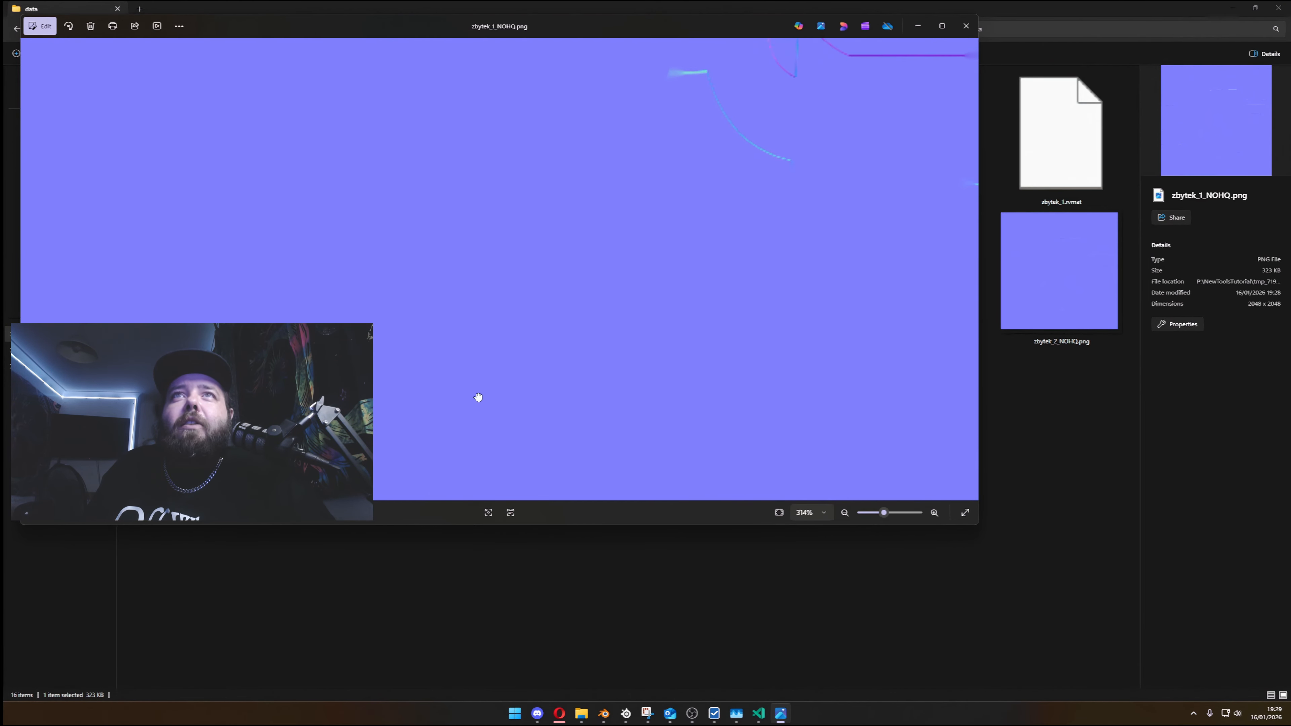
{"action": "scroll", "coordinate": [548, 334], "scroll_direction": "down", "scroll_amount": 4}
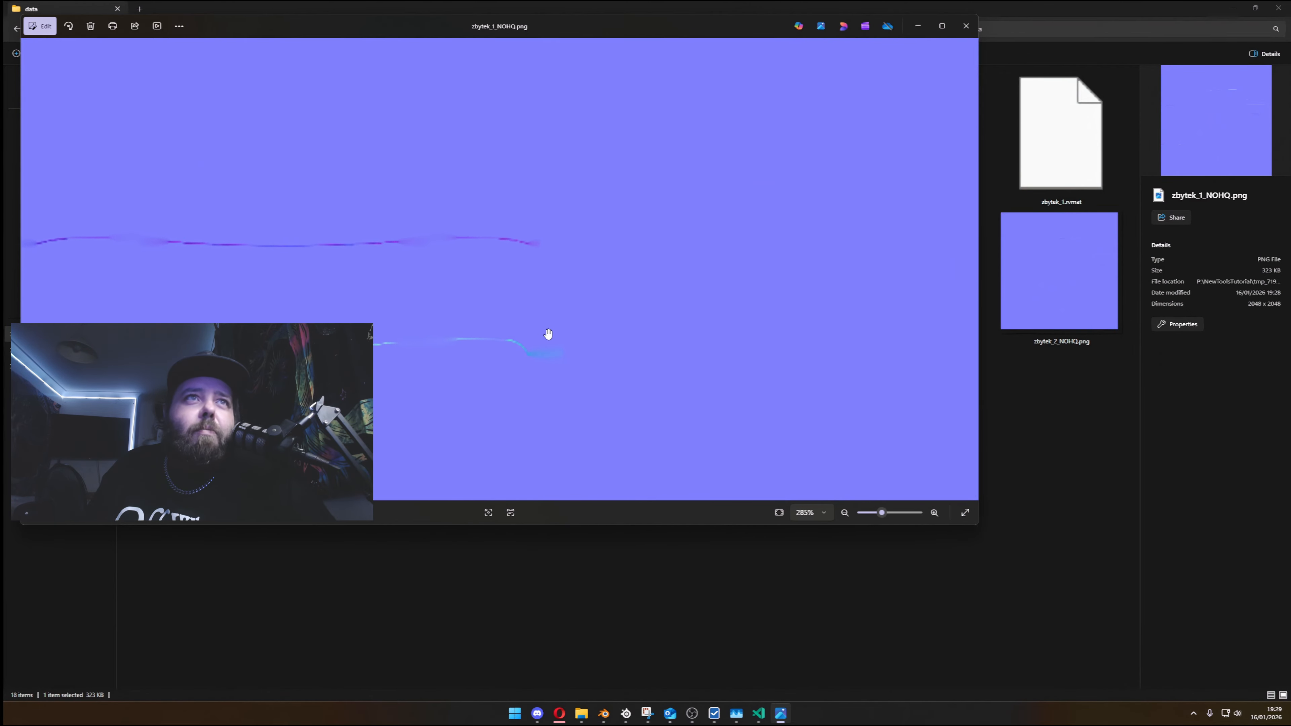
{"action": "left_click_drag", "start_coordinate": [618, 298], "coordinate": [490, 185]}
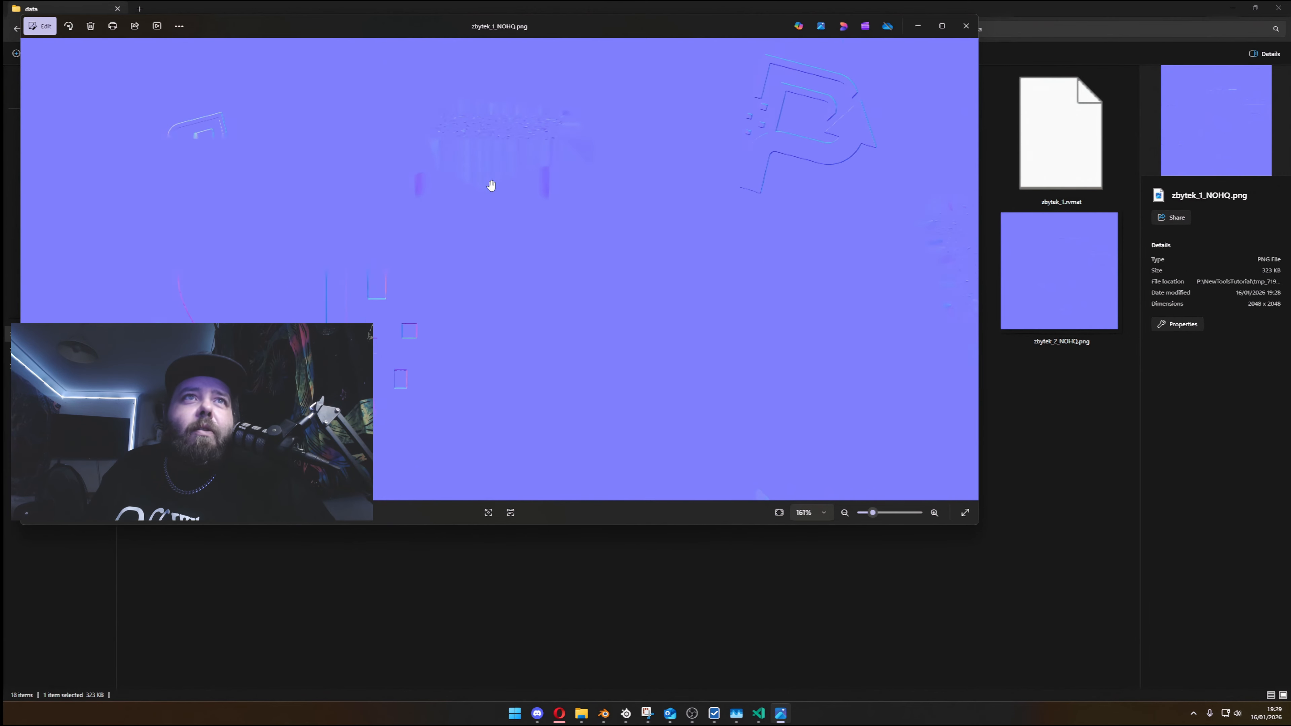
{"action": "left_click_drag", "start_coordinate": [523, 325], "coordinate": [305, 144]}
{"action": "left_click_drag", "start_coordinate": [626, 349], "coordinate": [407, 351]}
{"action": "scroll", "coordinate": [496, 330], "scroll_direction": "down", "scroll_amount": 4}
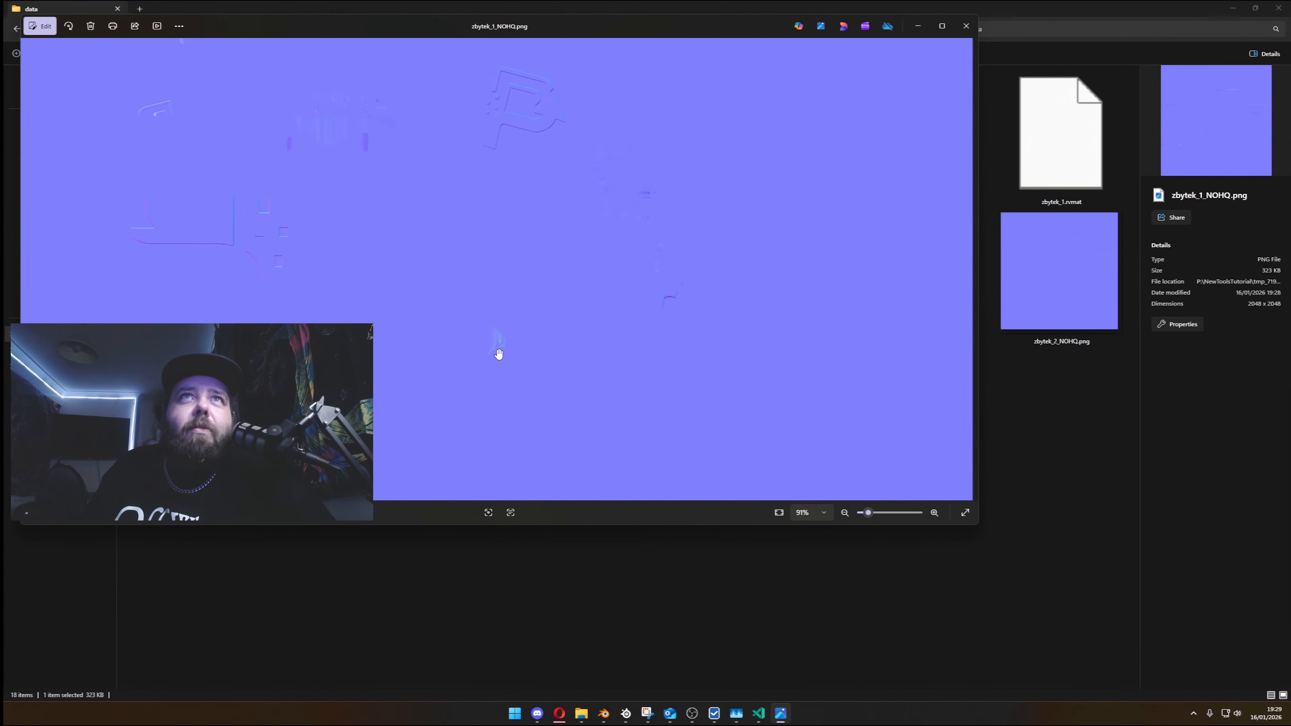
{"action": "scroll", "coordinate": [488, 308], "scroll_direction": "up", "scroll_amount": 12}
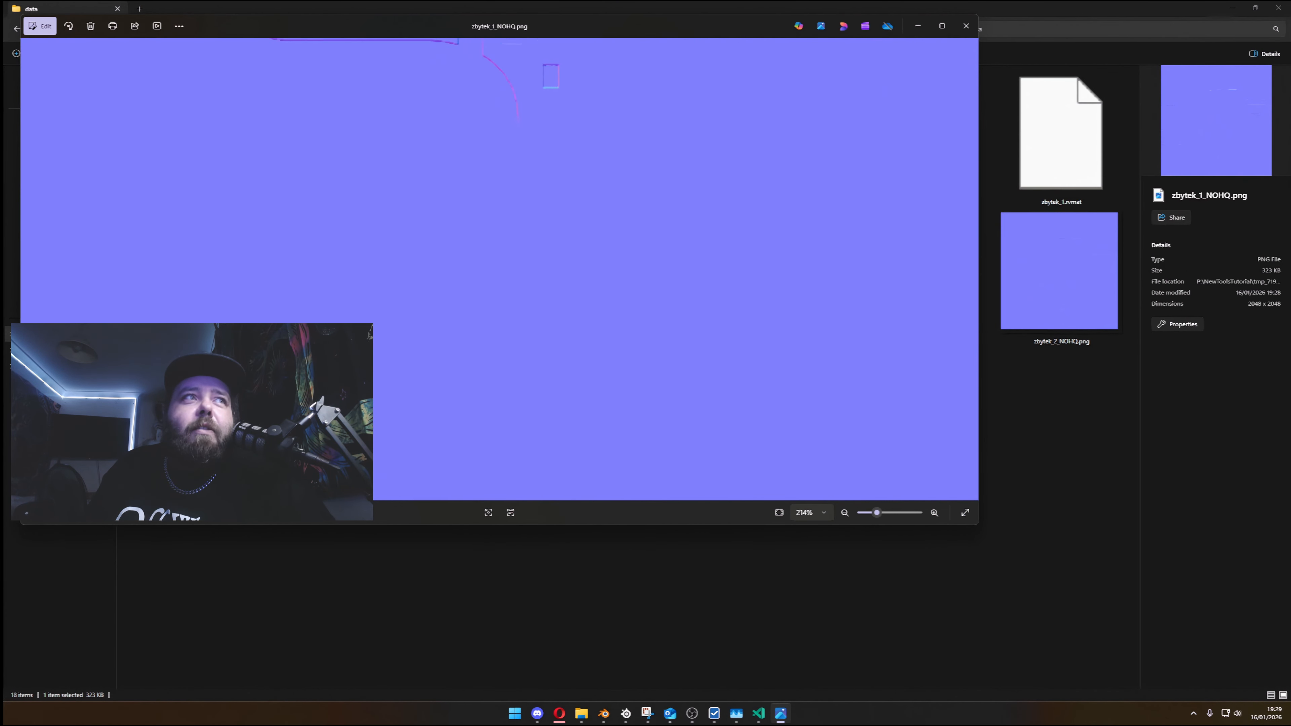
{"action": "scroll", "coordinate": [643, 397], "scroll_direction": "down", "scroll_amount": 12}
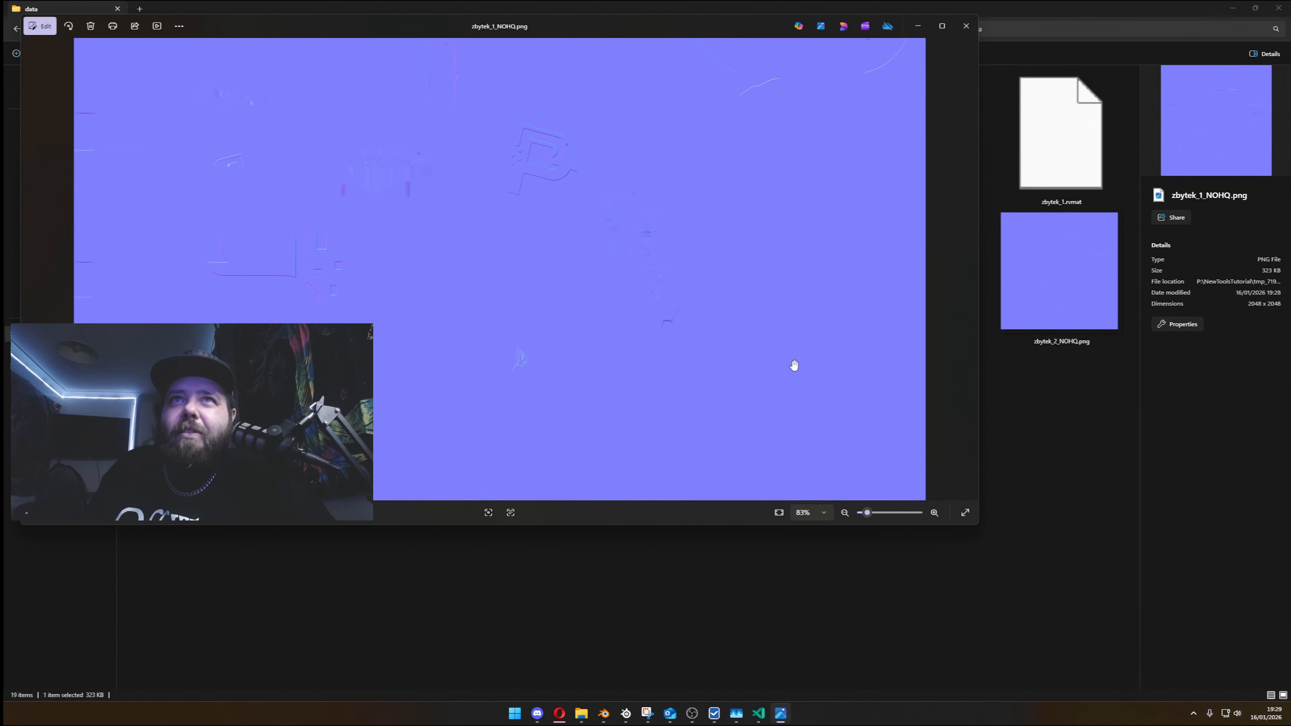
{"action": "scroll", "coordinate": [743, 350], "scroll_direction": "up", "scroll_amount": 5}
{"action": "left_click_drag", "start_coordinate": [740, 345], "coordinate": [753, 459]}
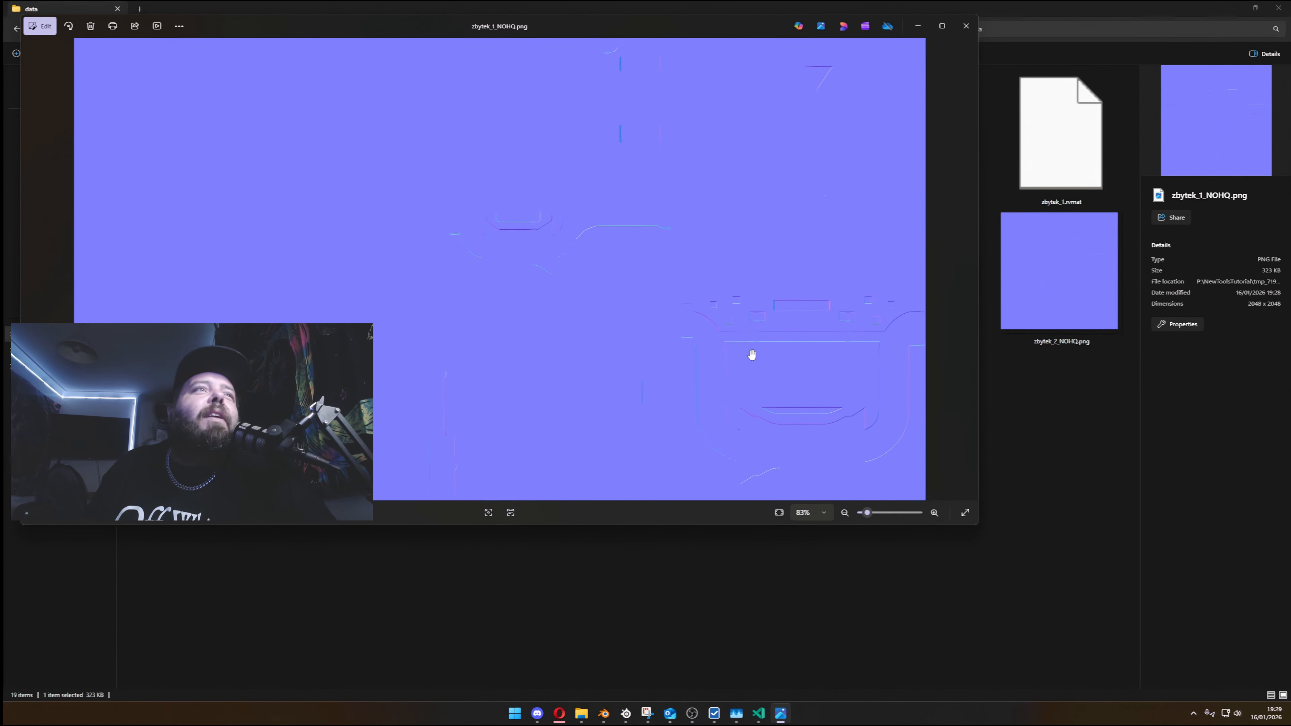
- Magnify zbytek_1_NOHQ.png further, examine the baked normal lines across the texture, and close the image
{"action": "scroll", "coordinate": [827, 107], "scroll_direction": "up", "scroll_amount": 5}
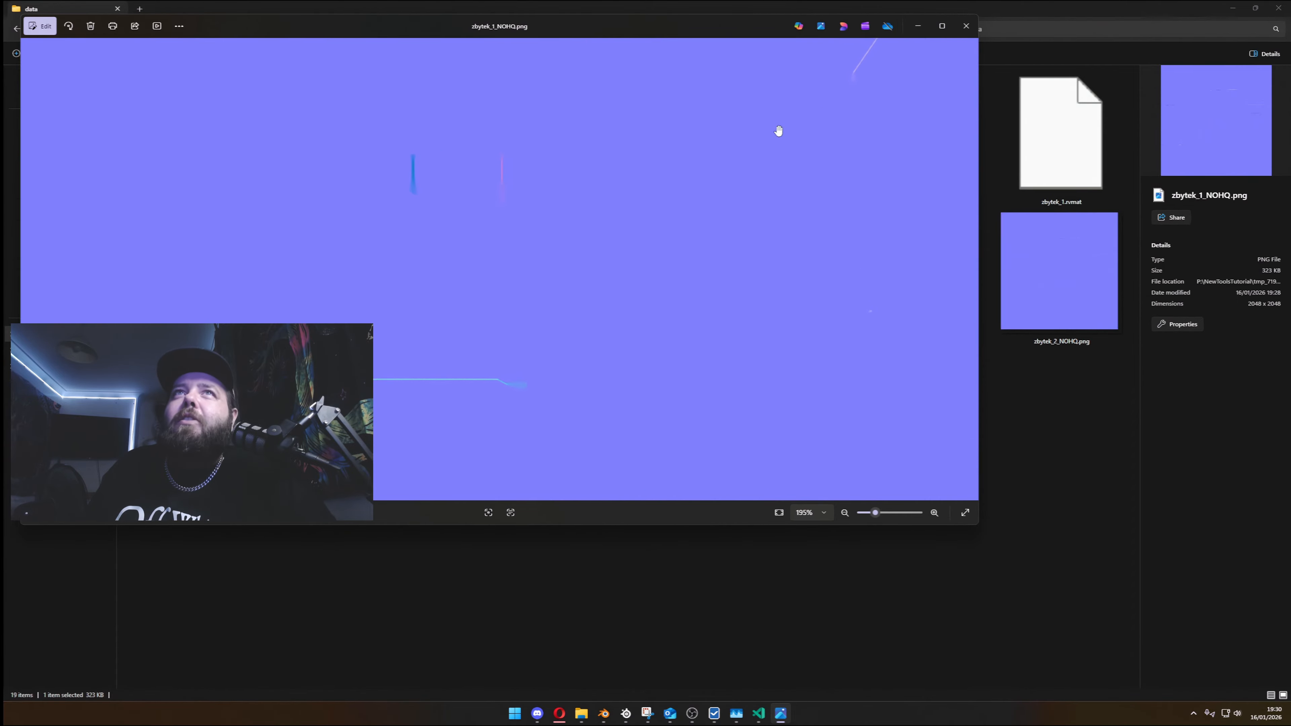
{"action": "left_click_drag", "start_coordinate": [369, 135], "coordinate": [820, 98]}
{"action": "left_click", "coordinate": [966, 26]}
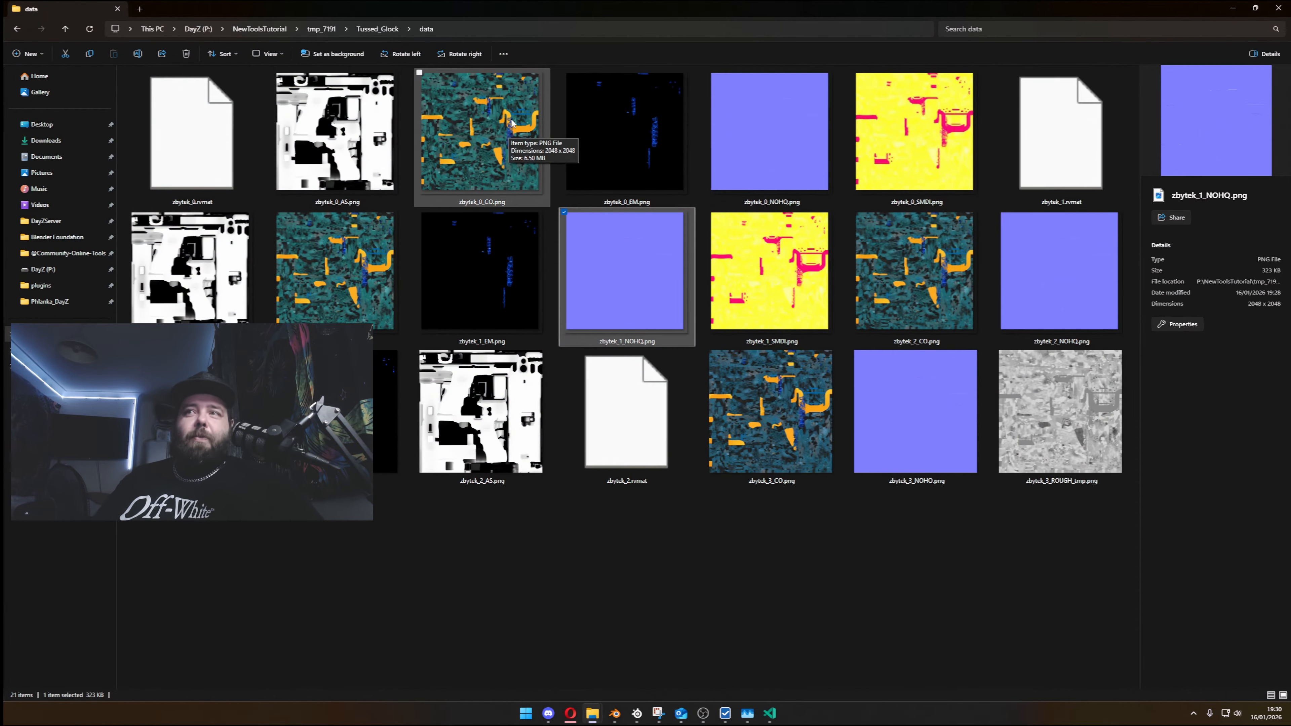
- Reopen zbytek_1_NOHQ.png, inspect individual bump edges at high magnification, and close the image viewer
{"action": "double_click", "coordinate": [639, 277]}
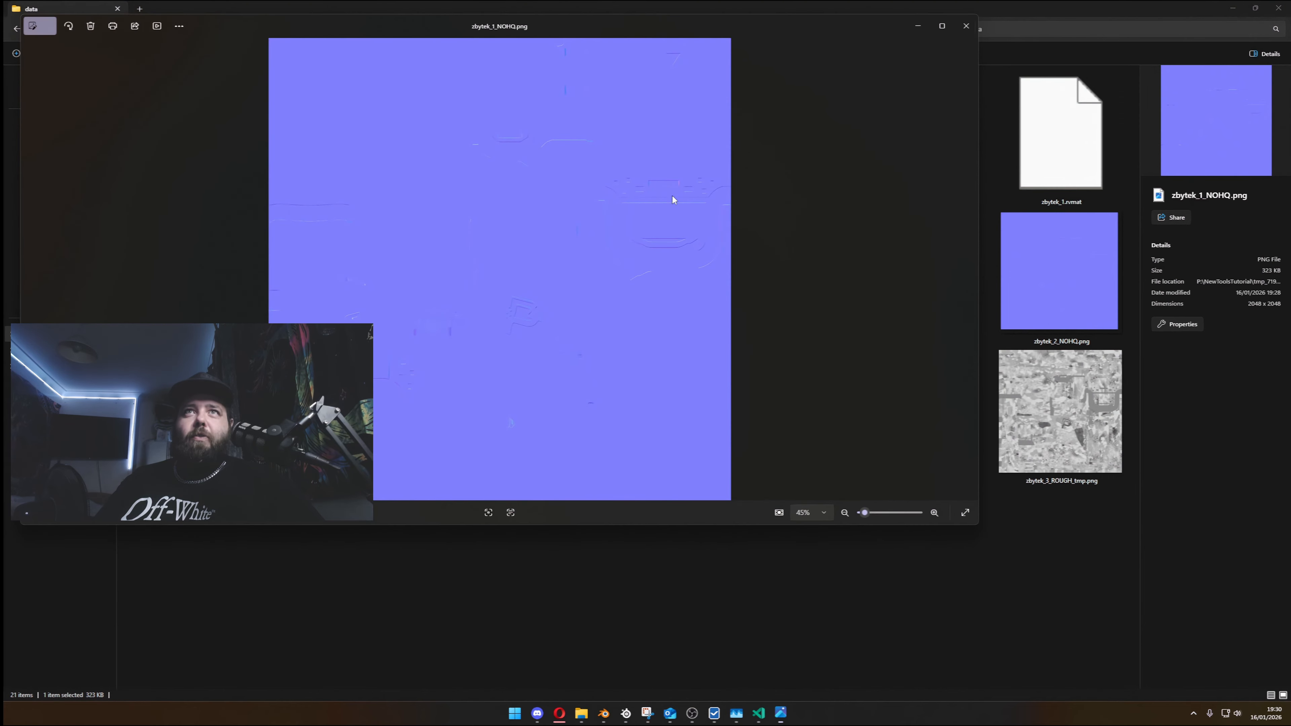
{"action": "scroll", "coordinate": [636, 196], "scroll_direction": "up", "scroll_amount": 10}
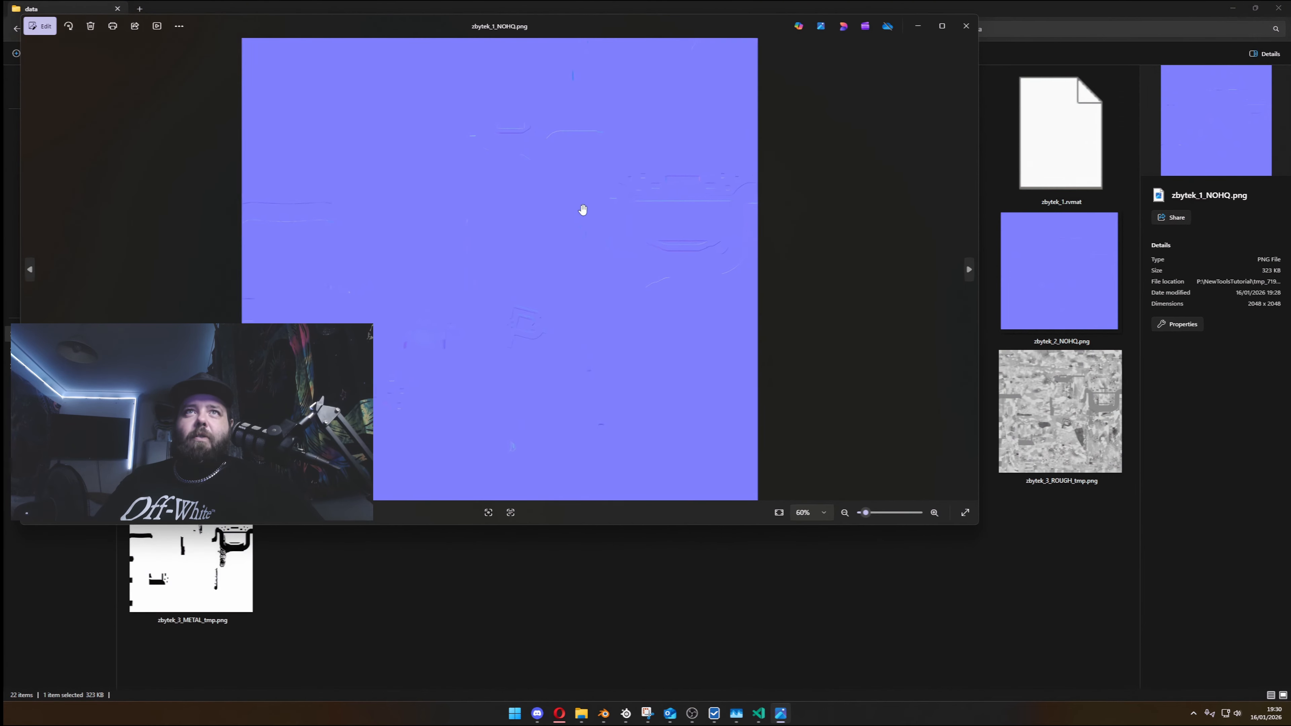
{"action": "left_click_drag", "start_coordinate": [711, 182], "coordinate": [545, 133]}
{"action": "scroll", "coordinate": [664, 324], "scroll_direction": "up", "scroll_amount": 3}
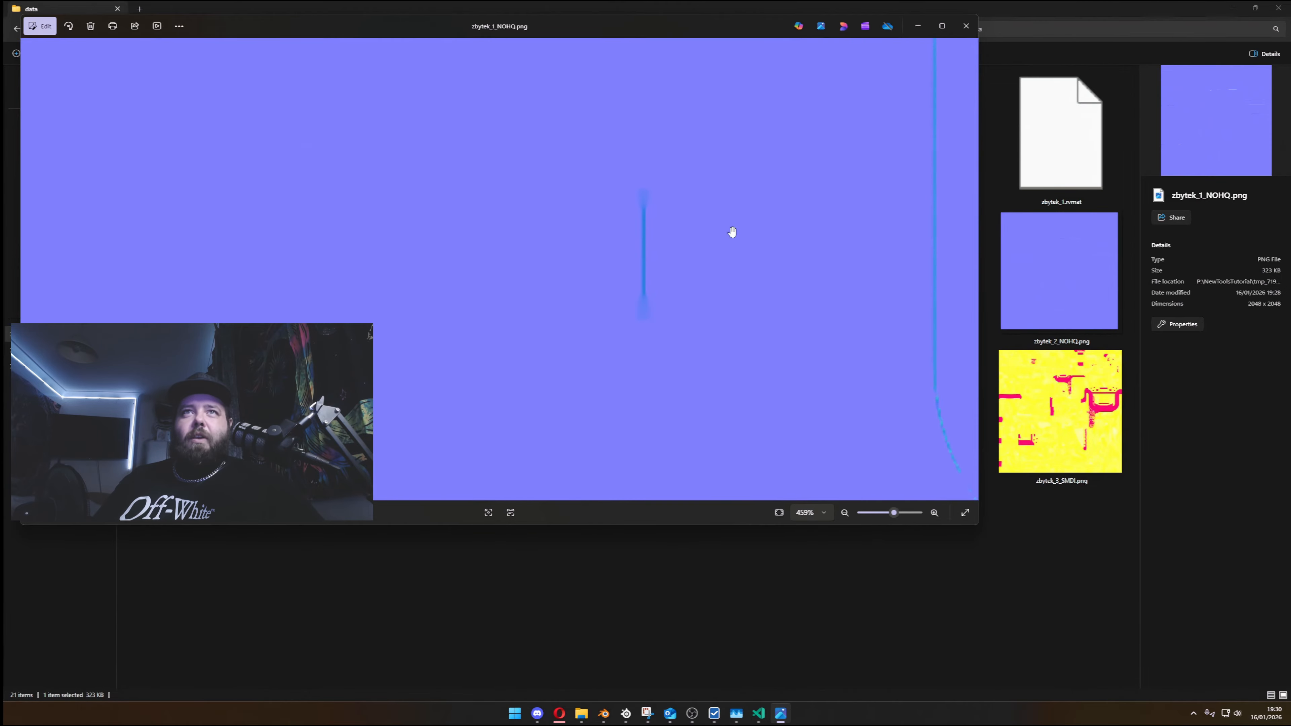
{"action": "left_click", "coordinate": [967, 26]}
- Select zbytek_3_SMDI.png in the data folder, and go back up to the NewToolsTutorial folder
{"action": "left_click", "coordinate": [1052, 468]}
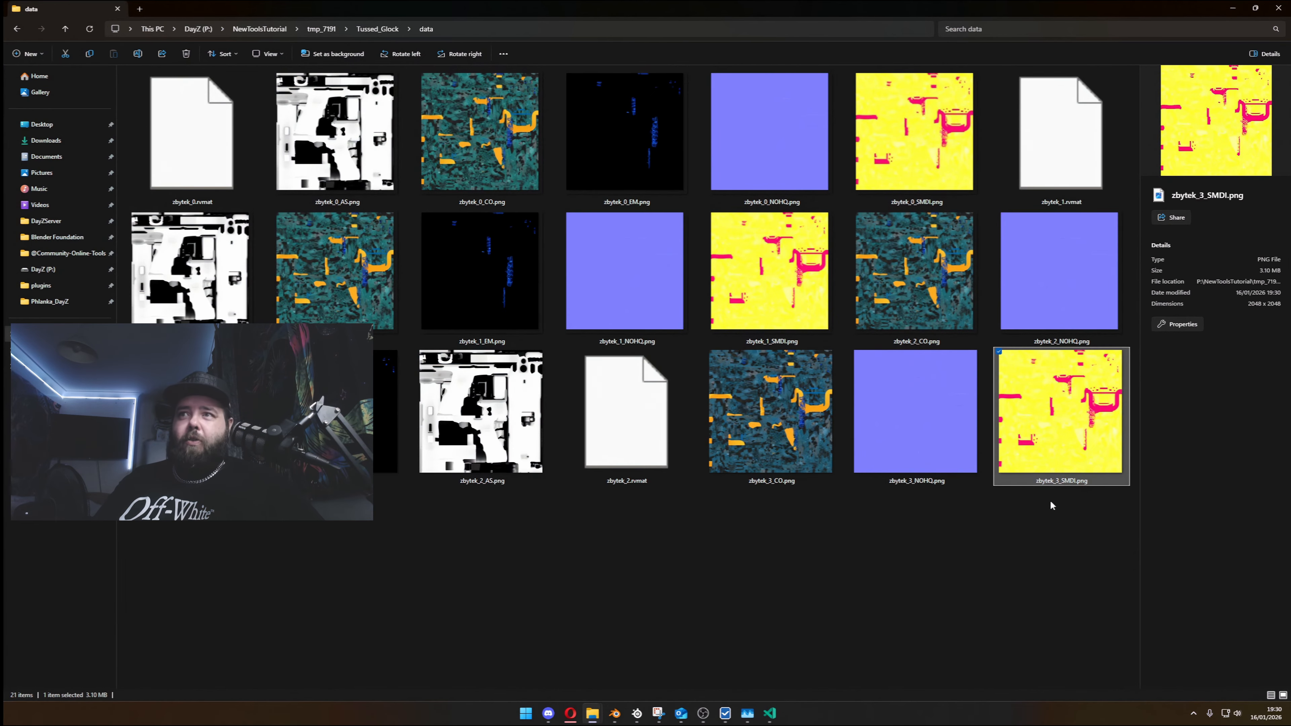
{"action": "key", "text": "alt+Tab"}
{"action": "key", "text": "alt+Tab"}
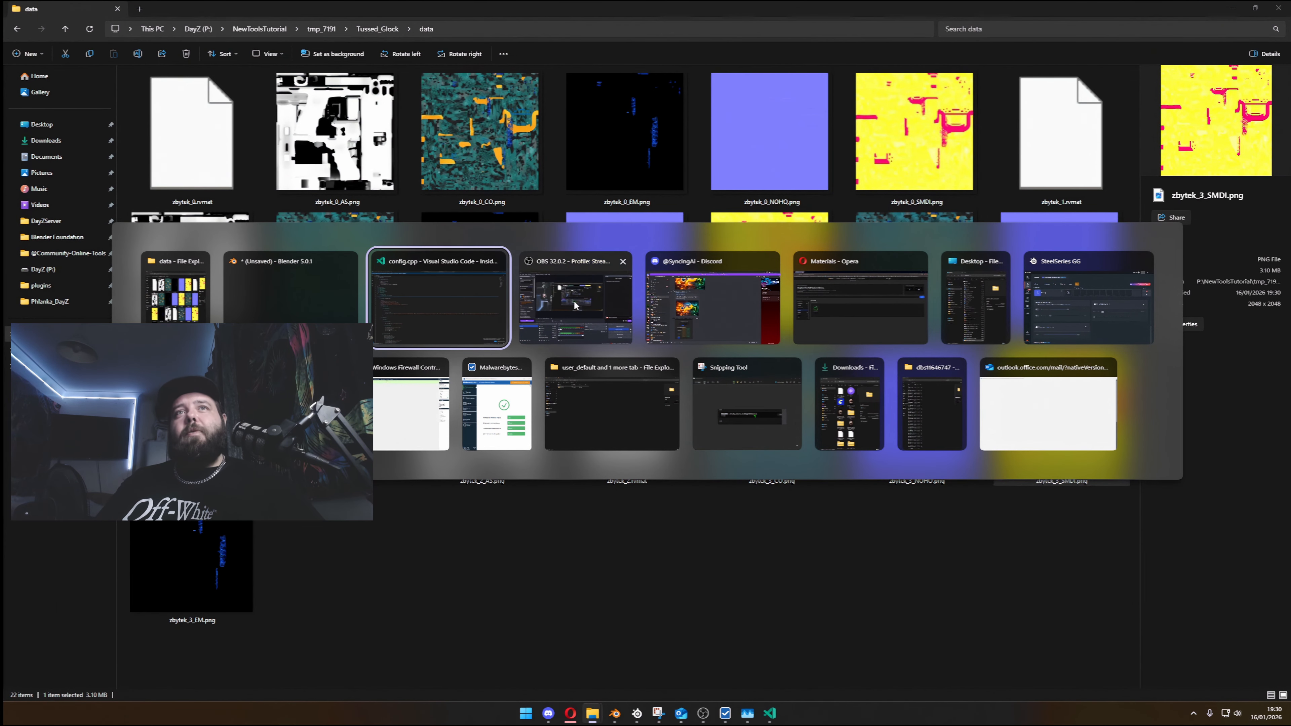
{"action": "key", "text": "Escape"}
{"action": "left_click", "coordinate": [363, 28]}
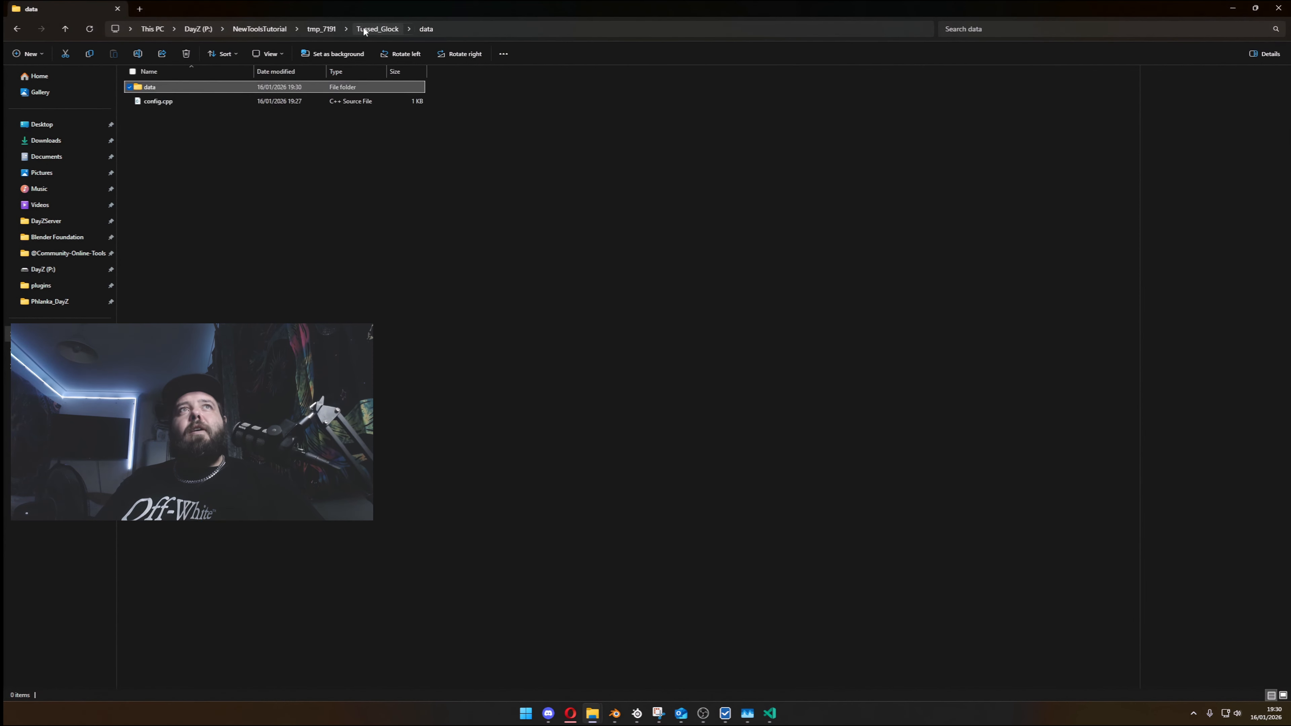
{"action": "left_click", "coordinate": [266, 29]}
- Switch to the Blender window to check the progress of the mod generation
{"action": "key", "text": "alt+Tab"}
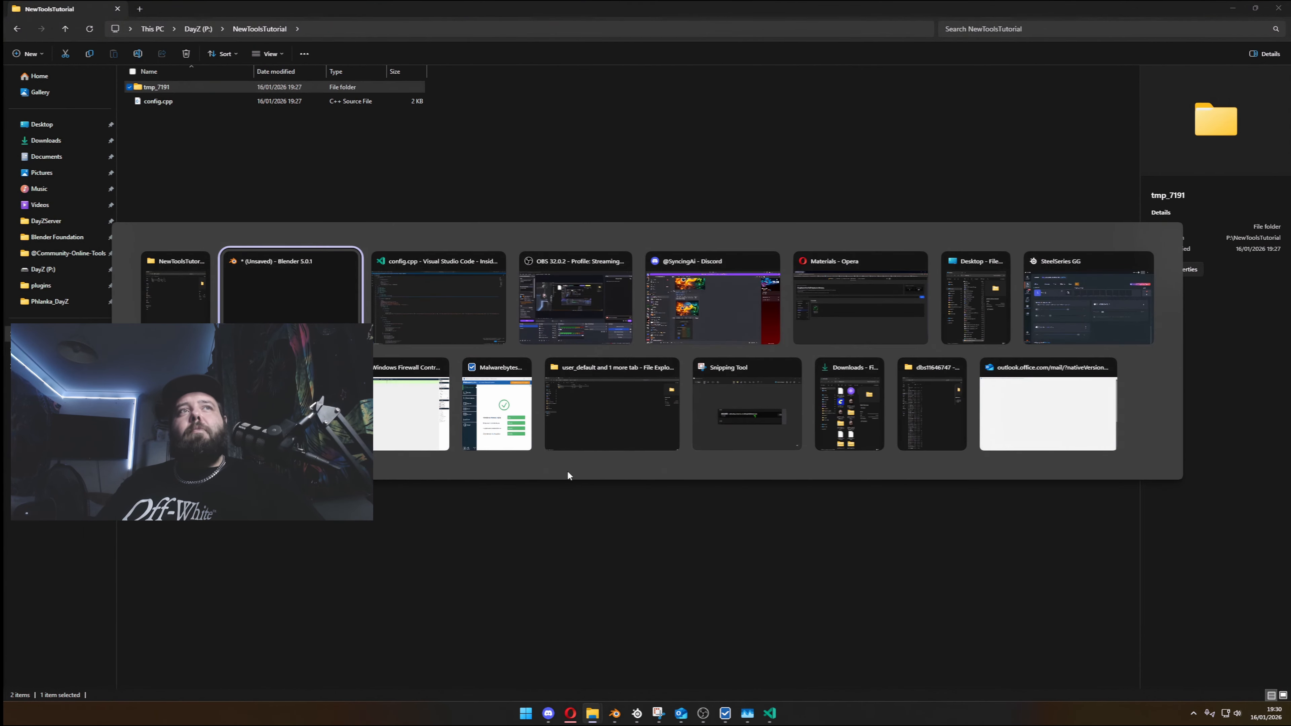
{"action": "key", "text": "Escape"}
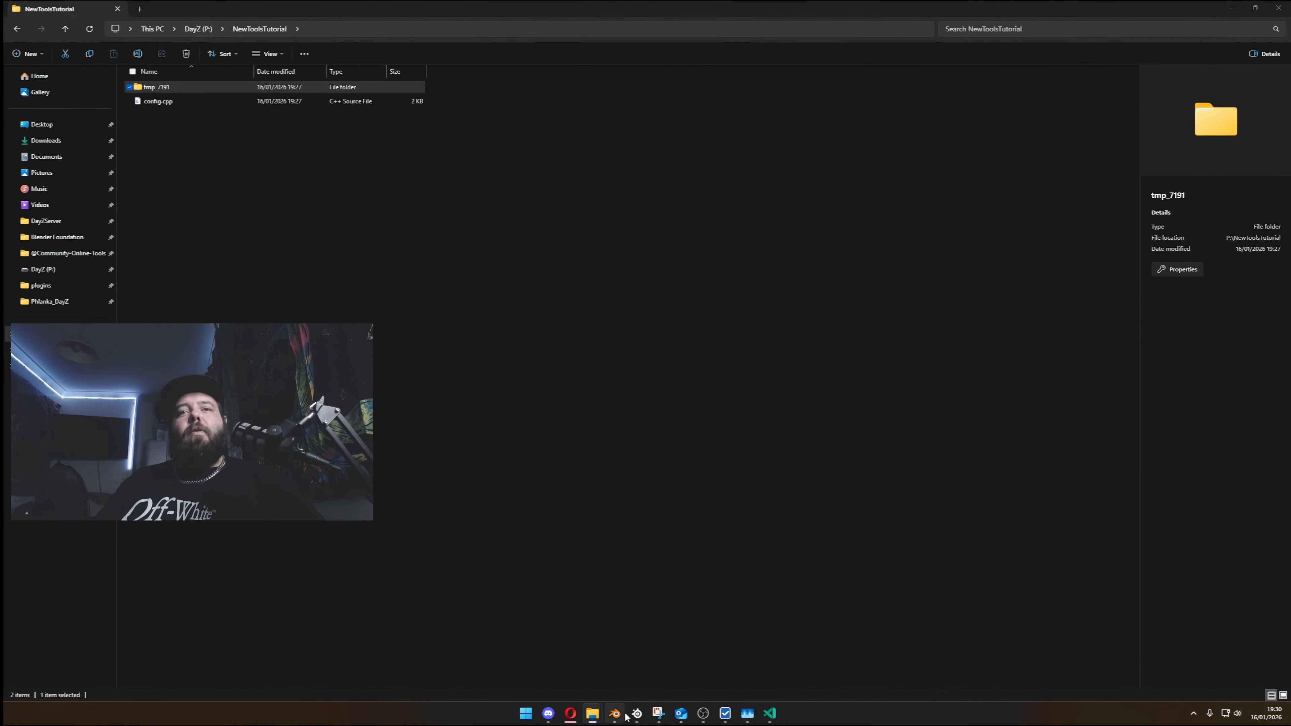
{"action": "mouse_move", "coordinate": [623, 714]}
{"action": "left_click", "coordinate": [624, 654]}
{"action": "left_click", "coordinate": [611, 645]}
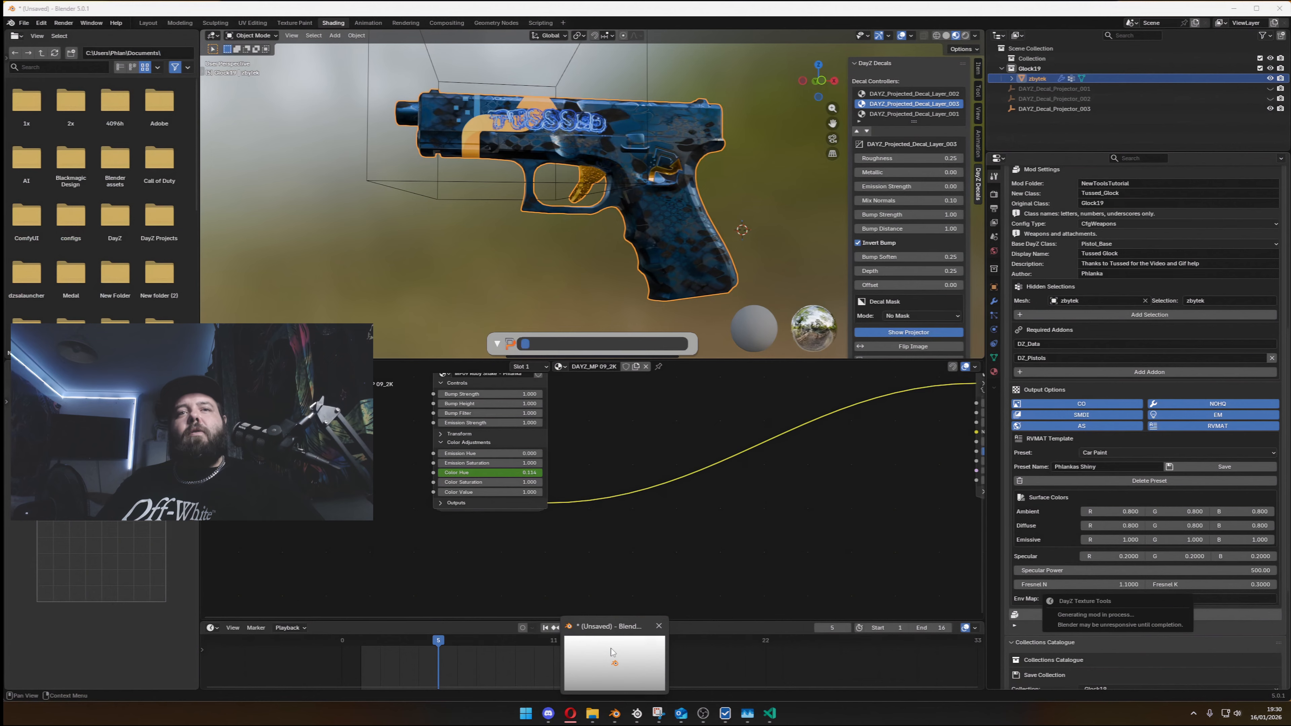
{"action": "left_click", "coordinate": [611, 648]}
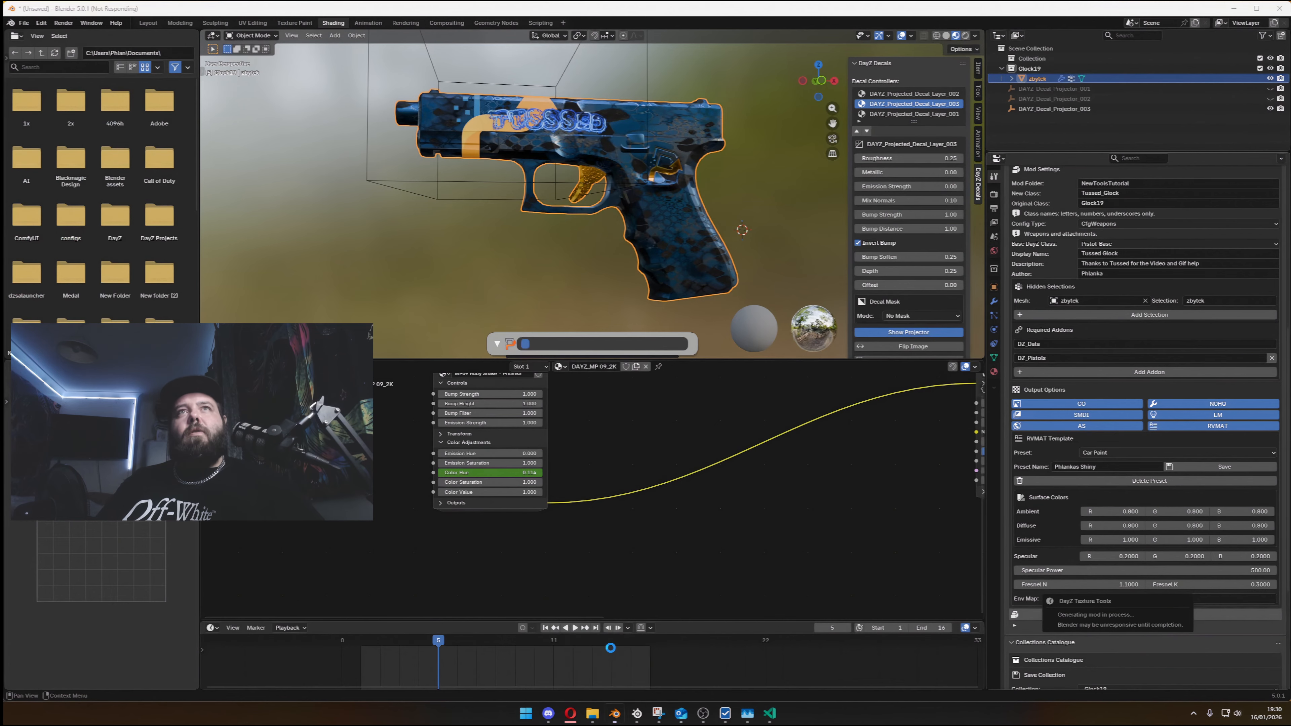
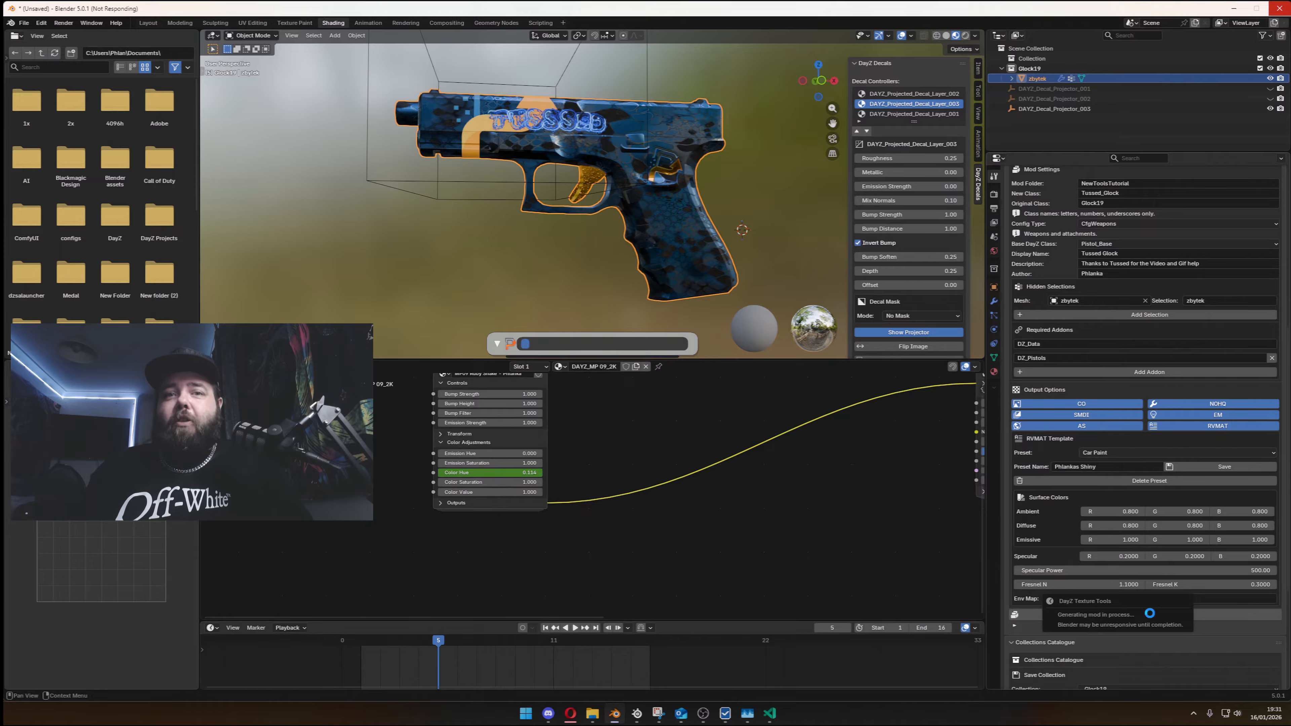
- Check the recording in OBS, minimise it and return to Blender to check the finished bake
{"action": "left_click", "coordinate": [705, 715]}
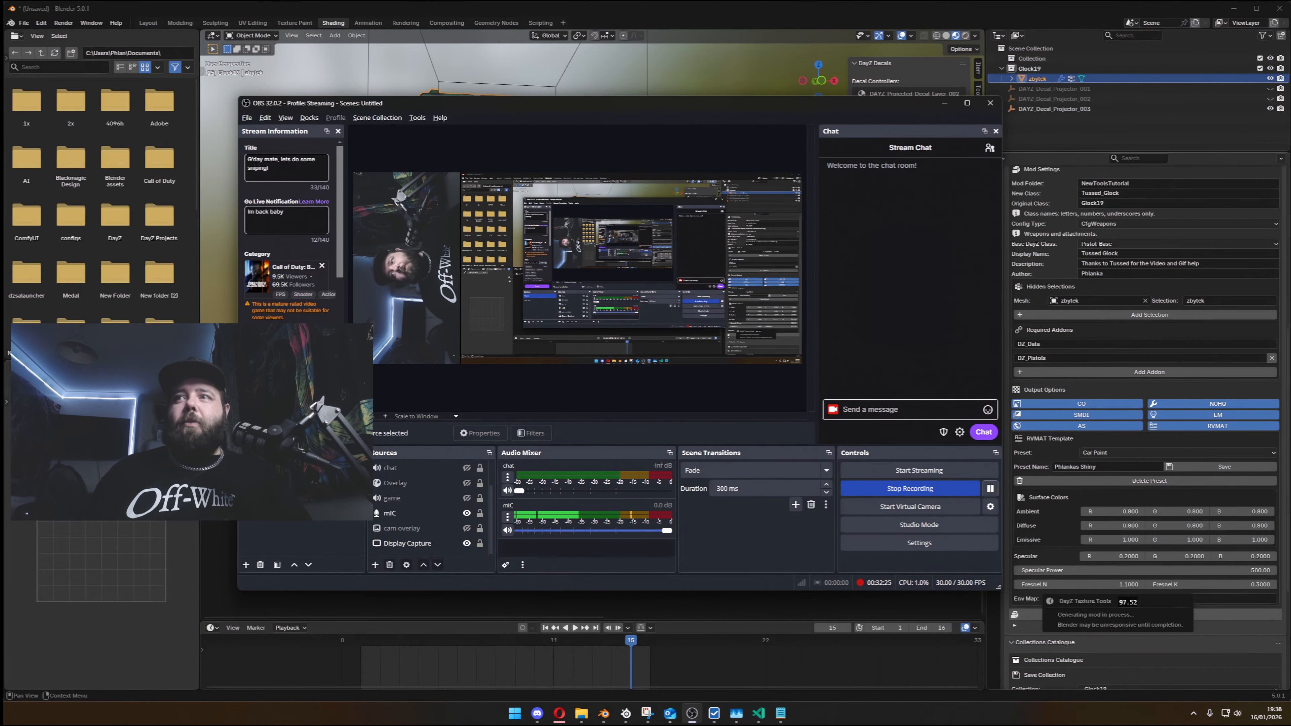
{"action": "mouse_move", "coordinate": [583, 715]}
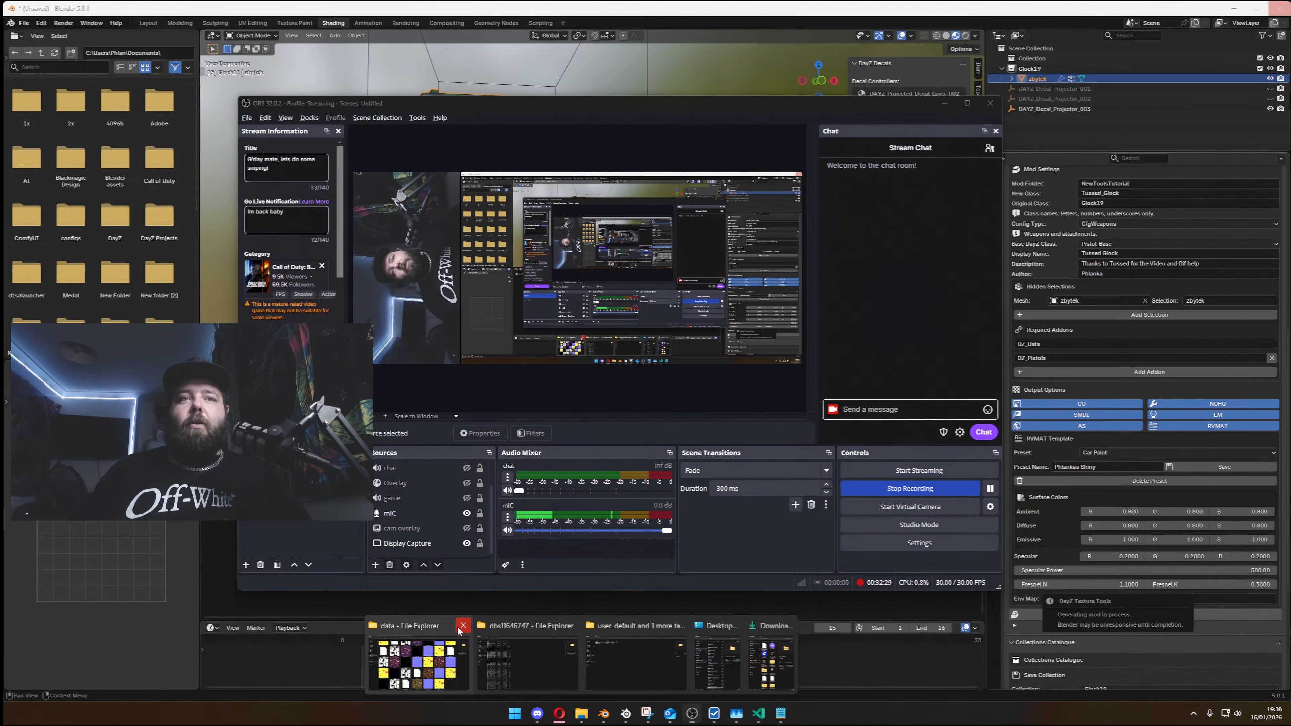
{"action": "left_click", "coordinate": [462, 625]}
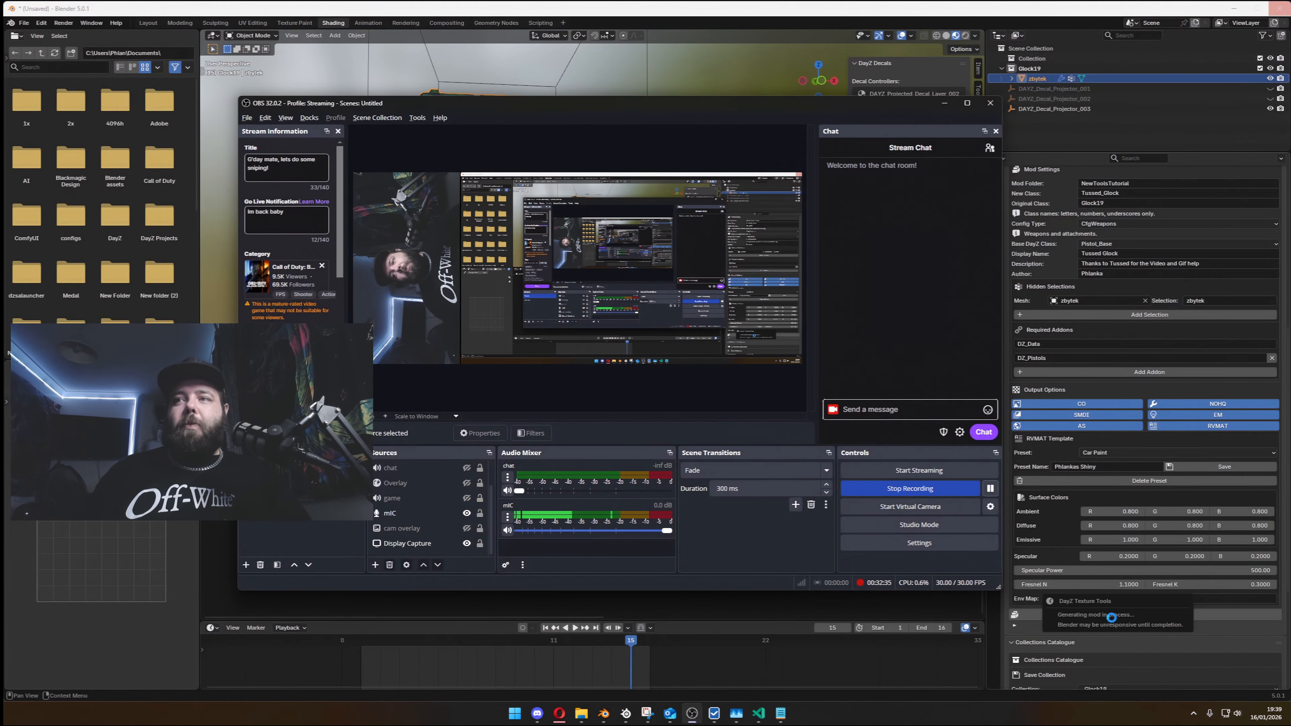
{"action": "left_click", "coordinate": [944, 103]}
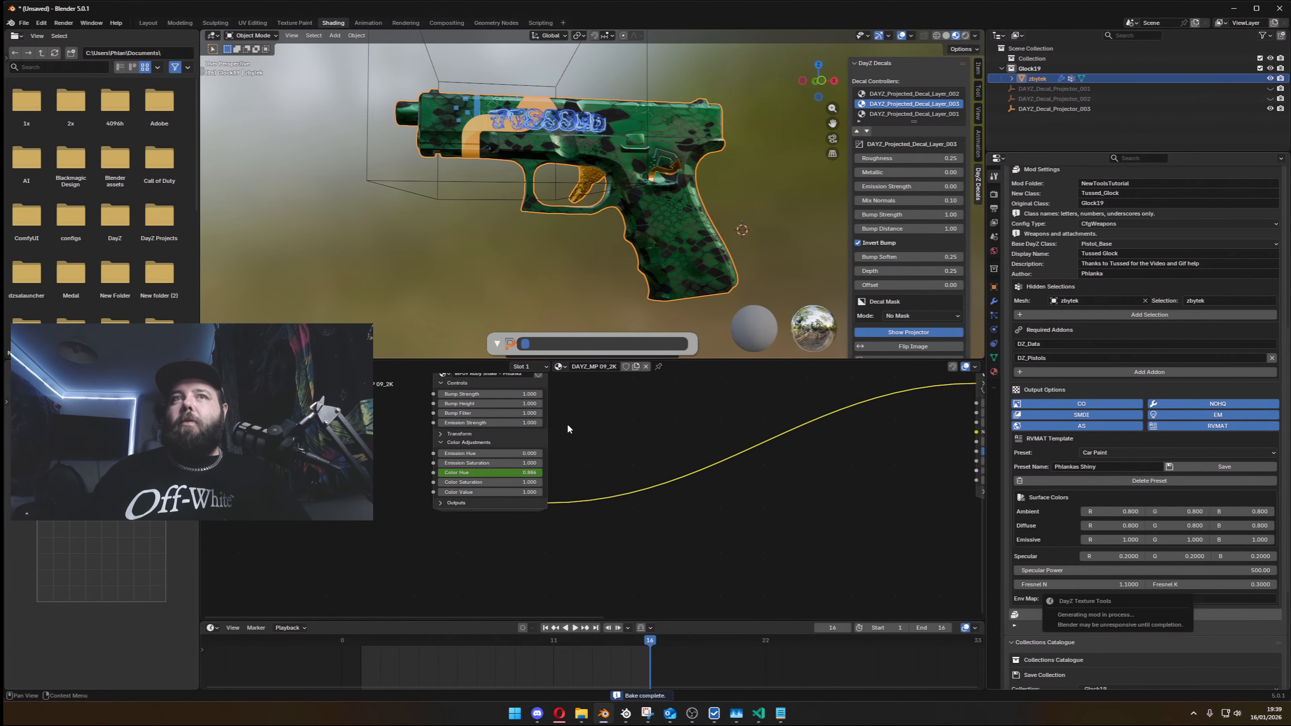
{"action": "middle_click_drag", "start_coordinate": [573, 420], "coordinate": [614, 455]}
{"action": "mouse_move", "coordinate": [657, 261]}
{"action": "middle_mouse_down"}
{"action": "mouse_move", "coordinate": [638, 256]}
{"action": "mouse_move", "coordinate": [651, 255]}
{"action": "middle_mouse_up"}
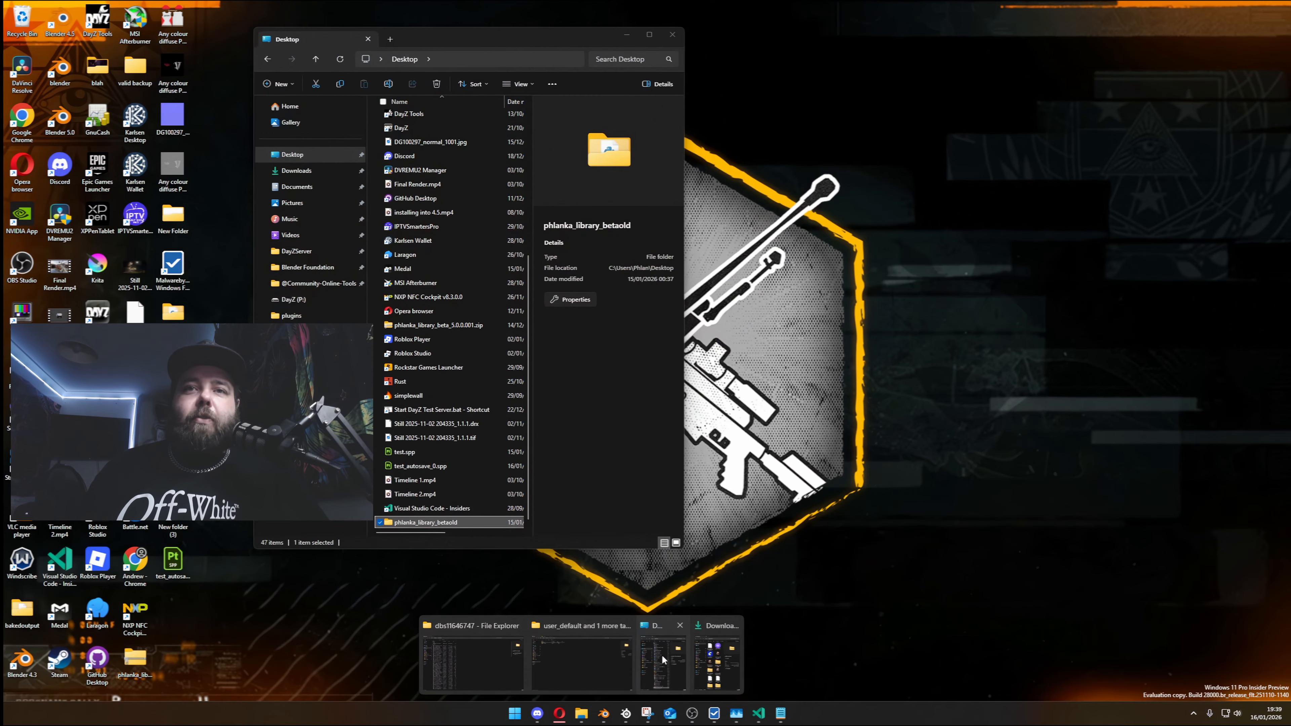
- Switch to File Explorer, browse to P:\NewToolsTutorial\Tussed_Glock\data in a maximised window, and look over the generated textures
{"action": "left_click", "coordinate": [662, 660]}
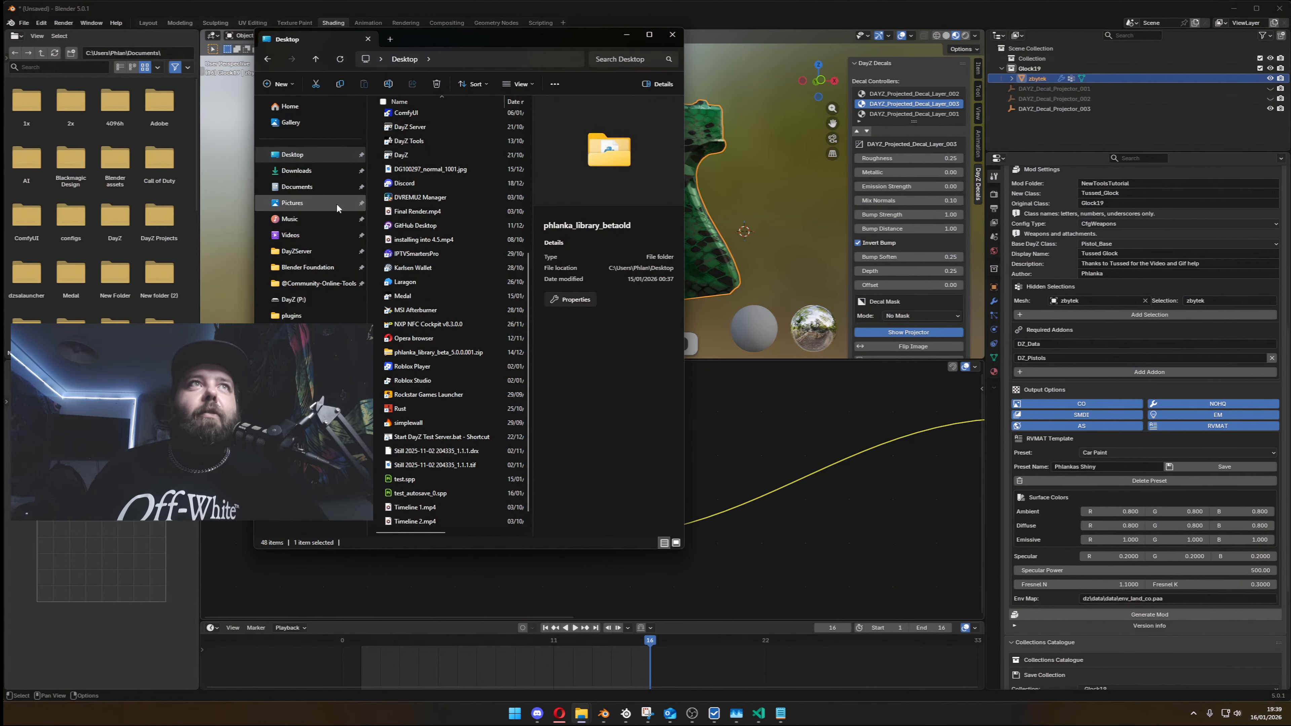
{"action": "left_click", "coordinate": [311, 380]}
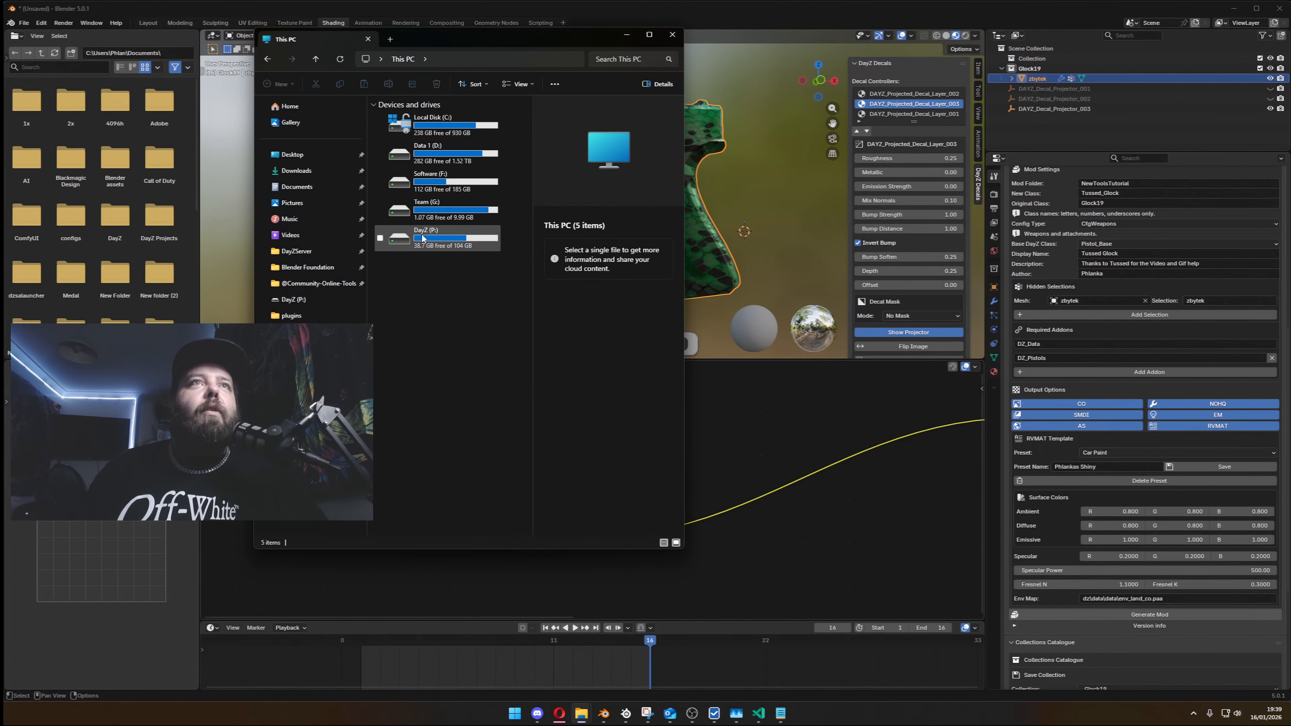
{"action": "double_click", "coordinate": [455, 242]}
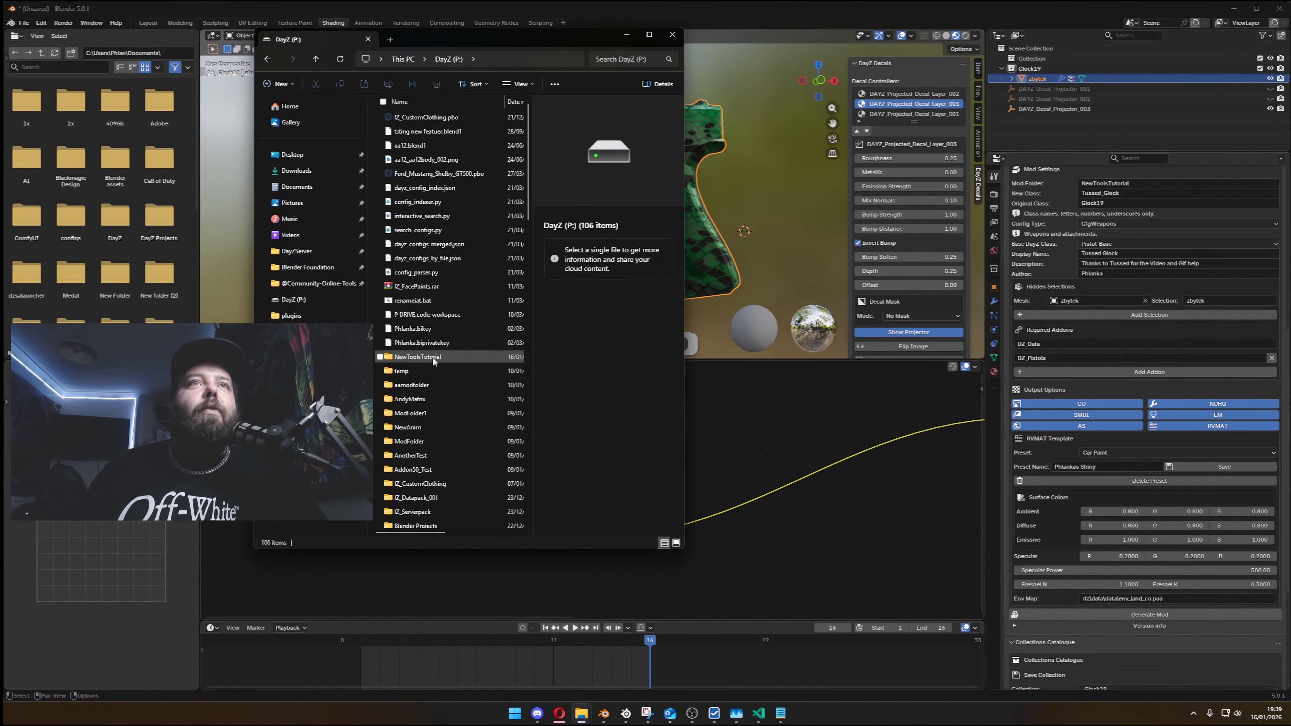
{"action": "double_click", "coordinate": [433, 356]}
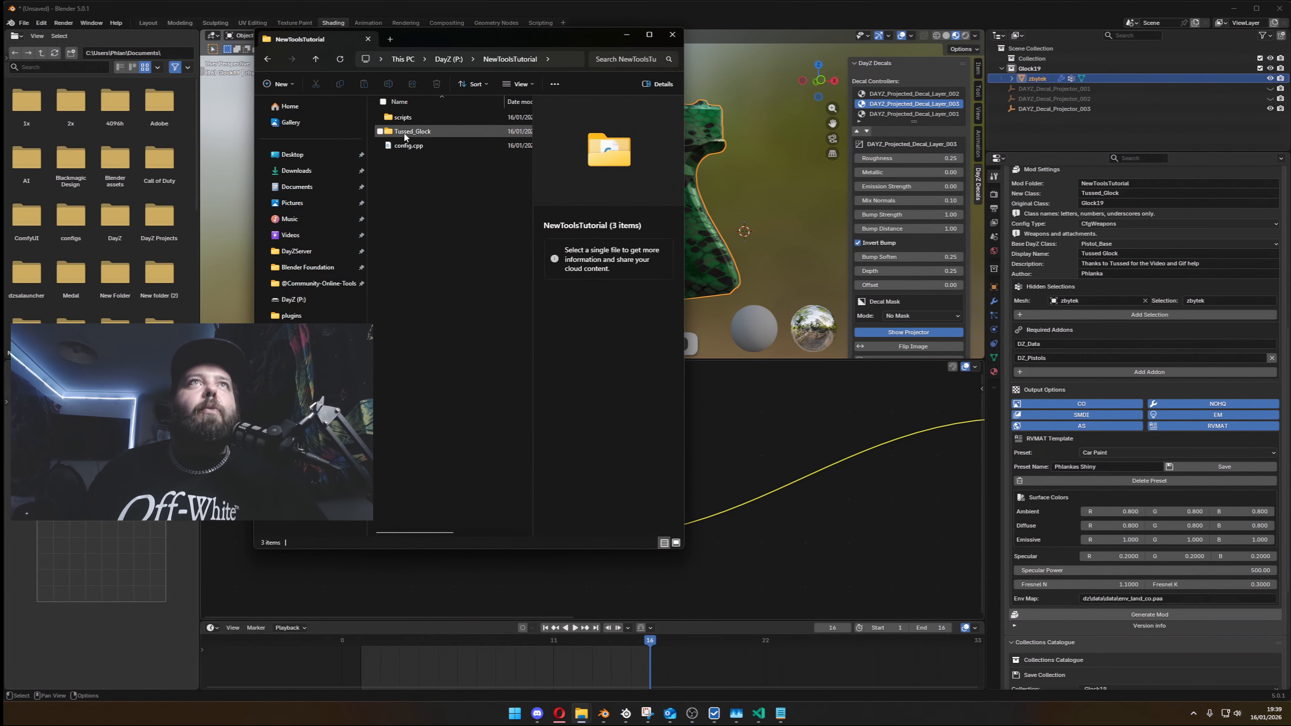
{"action": "left_click", "coordinate": [649, 34]}
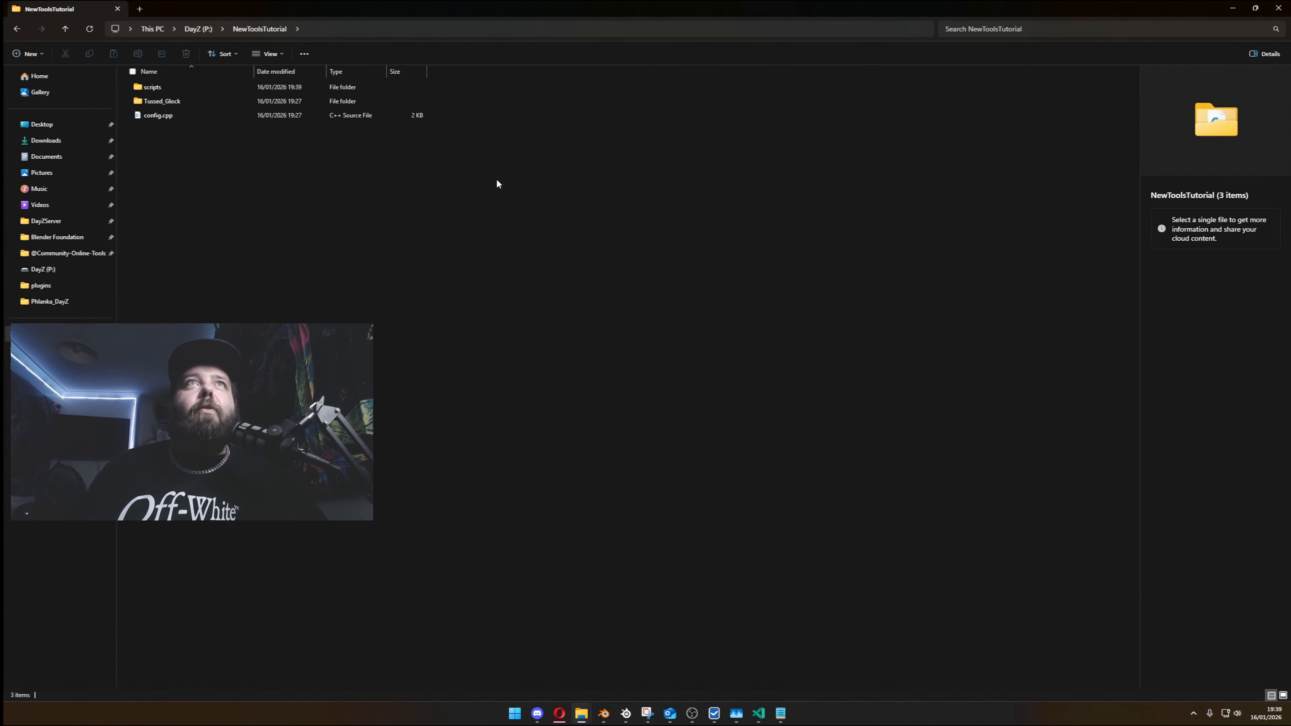
{"action": "double_click", "coordinate": [196, 94]}
{"action": "double_click", "coordinate": [200, 90]}
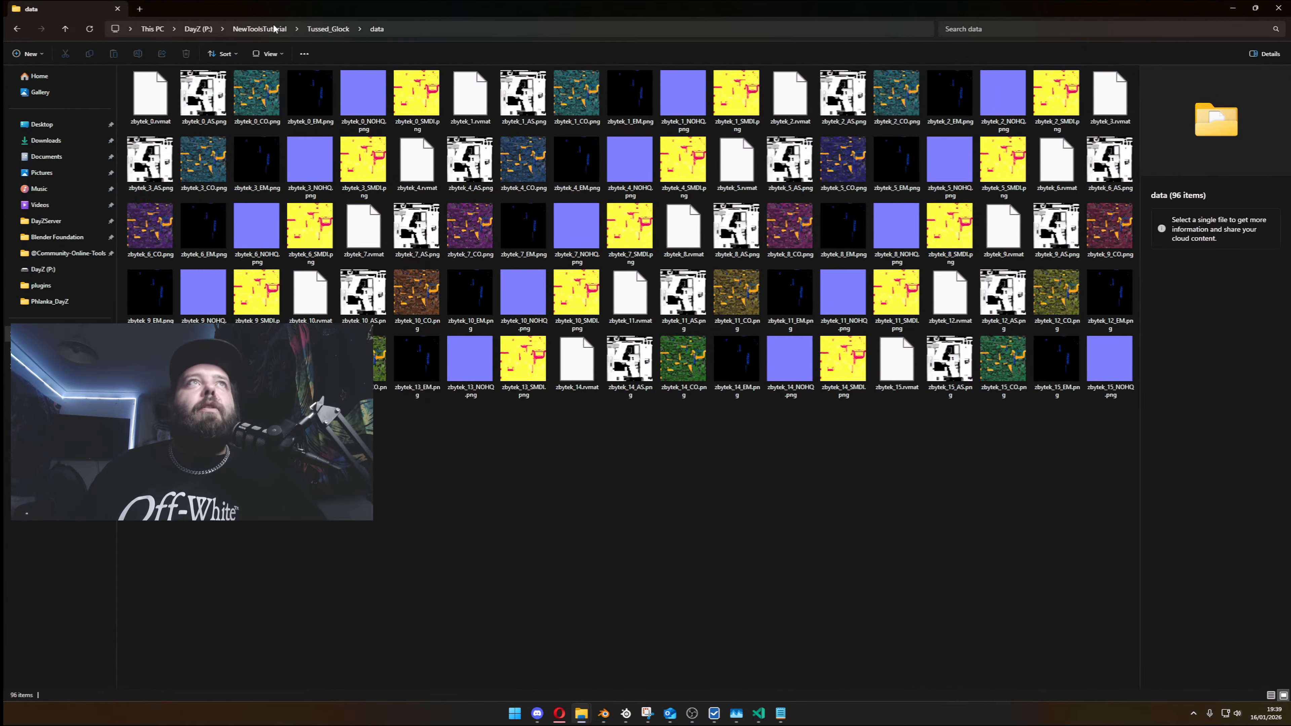
- Open config.cpp from the Tussed_Glock folder in VS Code and review its weapon class and hidden selections
{"action": "left_click", "coordinate": [328, 29]}
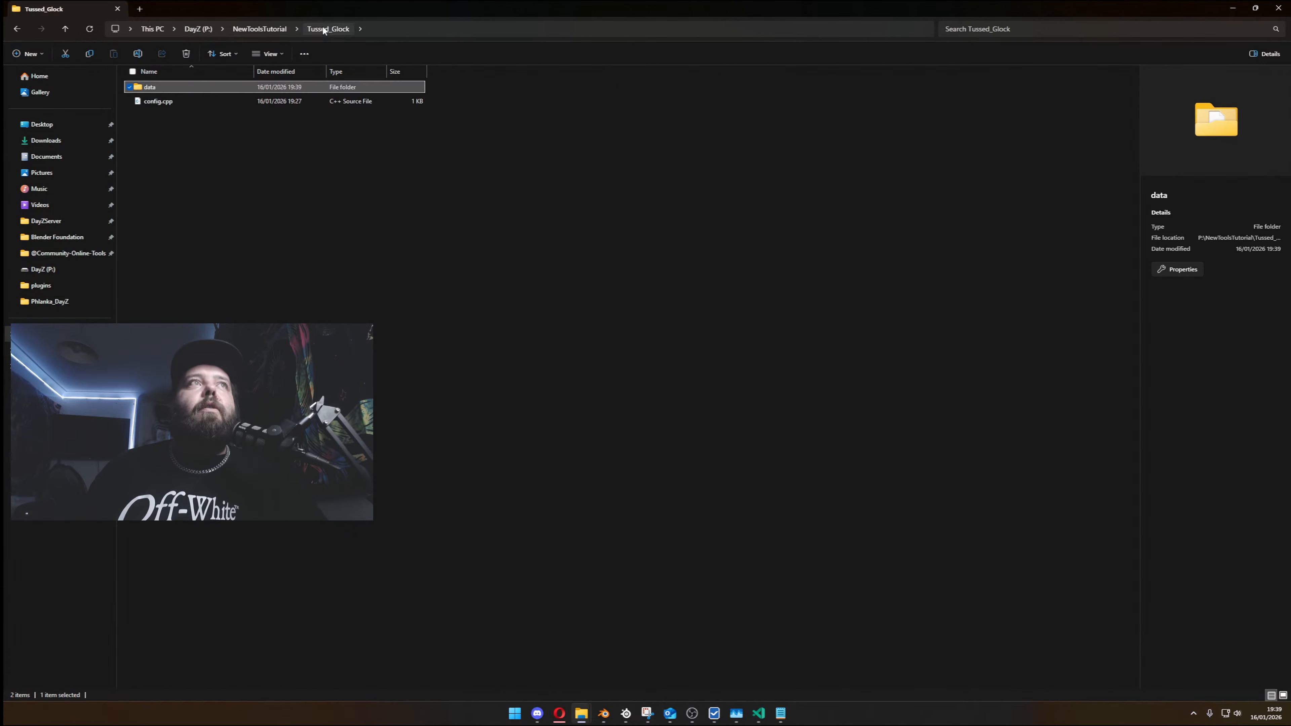
{"action": "left_click", "coordinate": [180, 100]}
{"action": "left_click_drag", "start_coordinate": [105, 199], "coordinate": [465, 283]}
{"action": "left_click", "coordinate": [465, 283]}
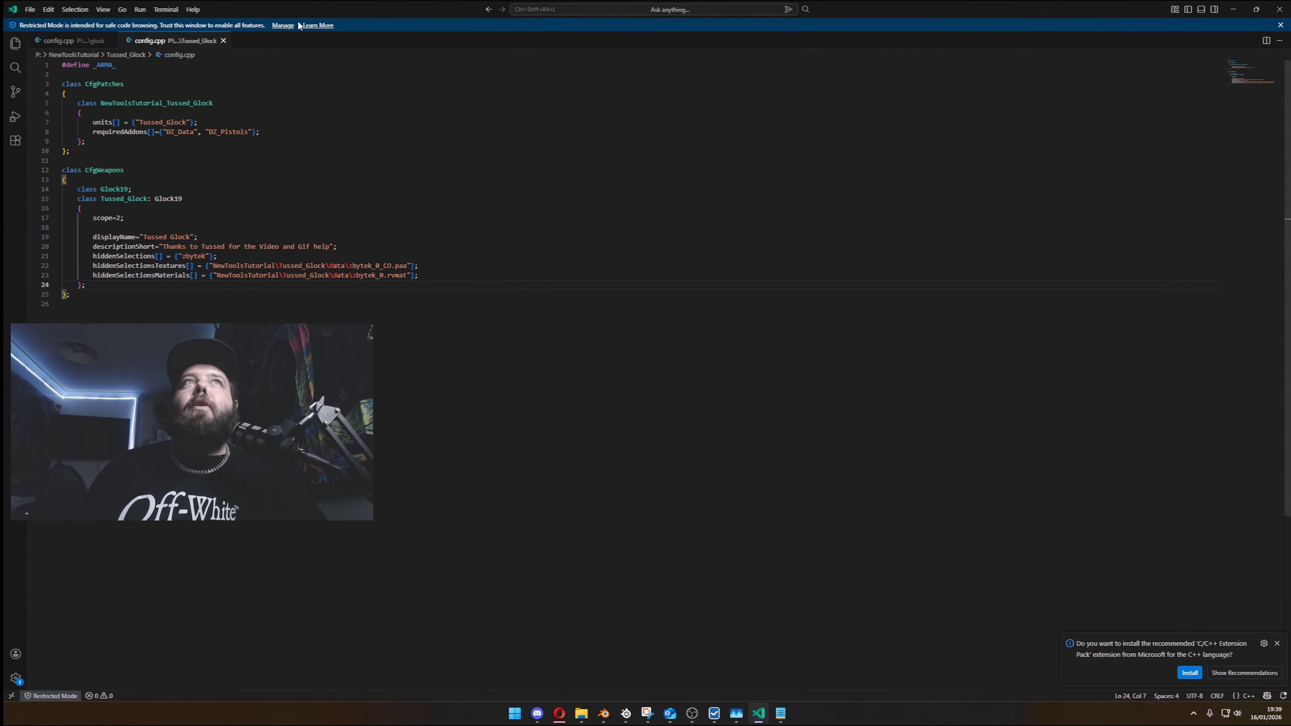
- Close both config.cpp files and exit VS Code
{"action": "left_click", "coordinate": [223, 41]}
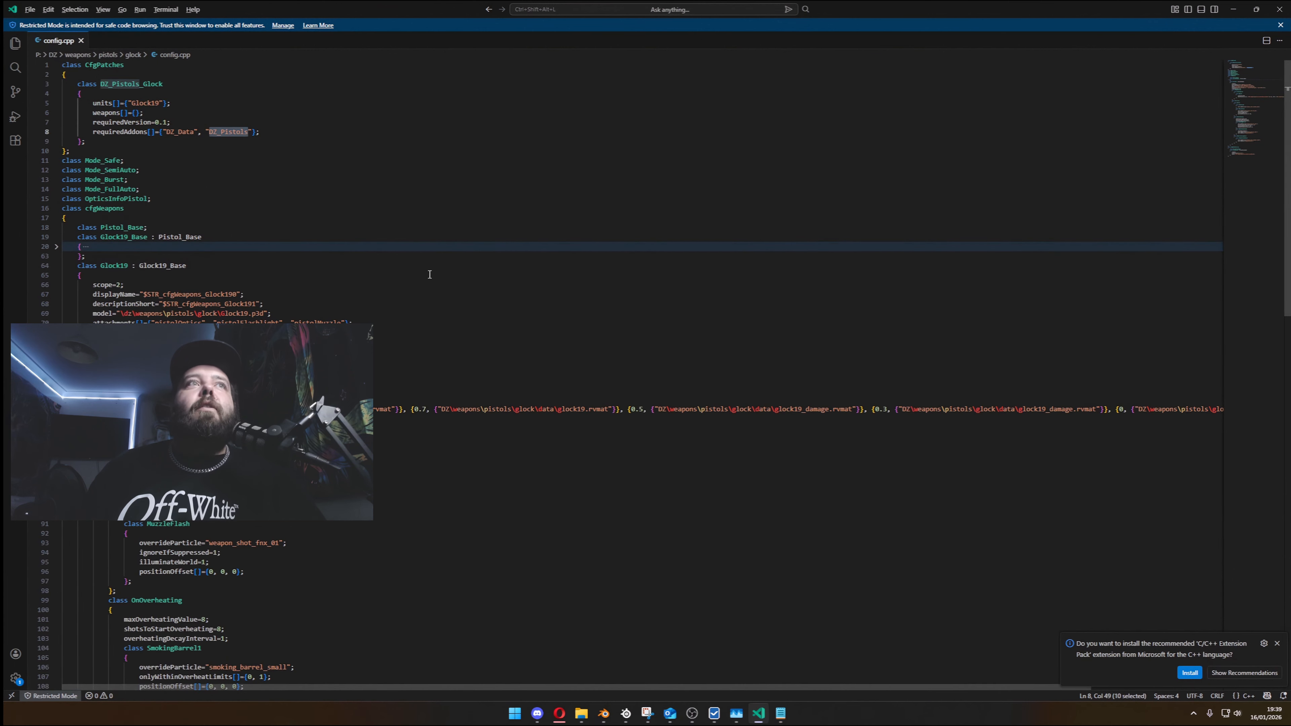
{"action": "left_click", "coordinate": [81, 42]}
{"action": "key", "text": "alt"}
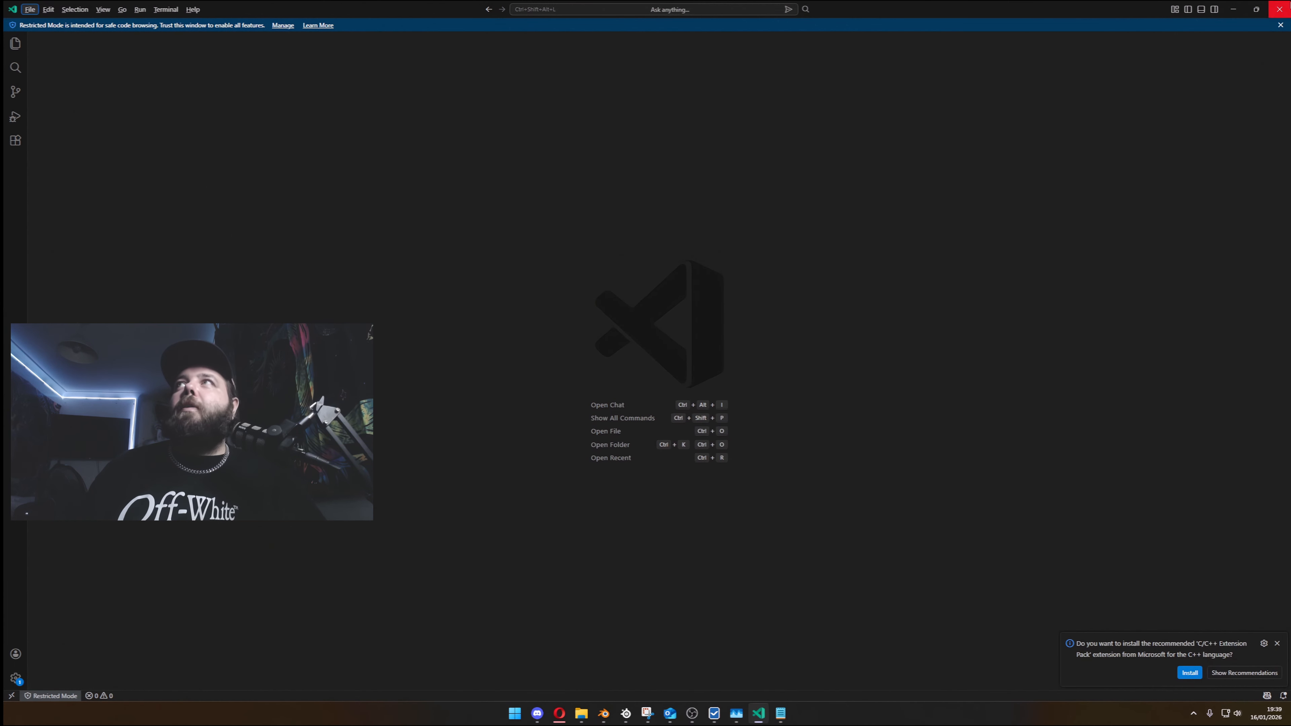
{"action": "left_click", "coordinate": [1279, 9]}
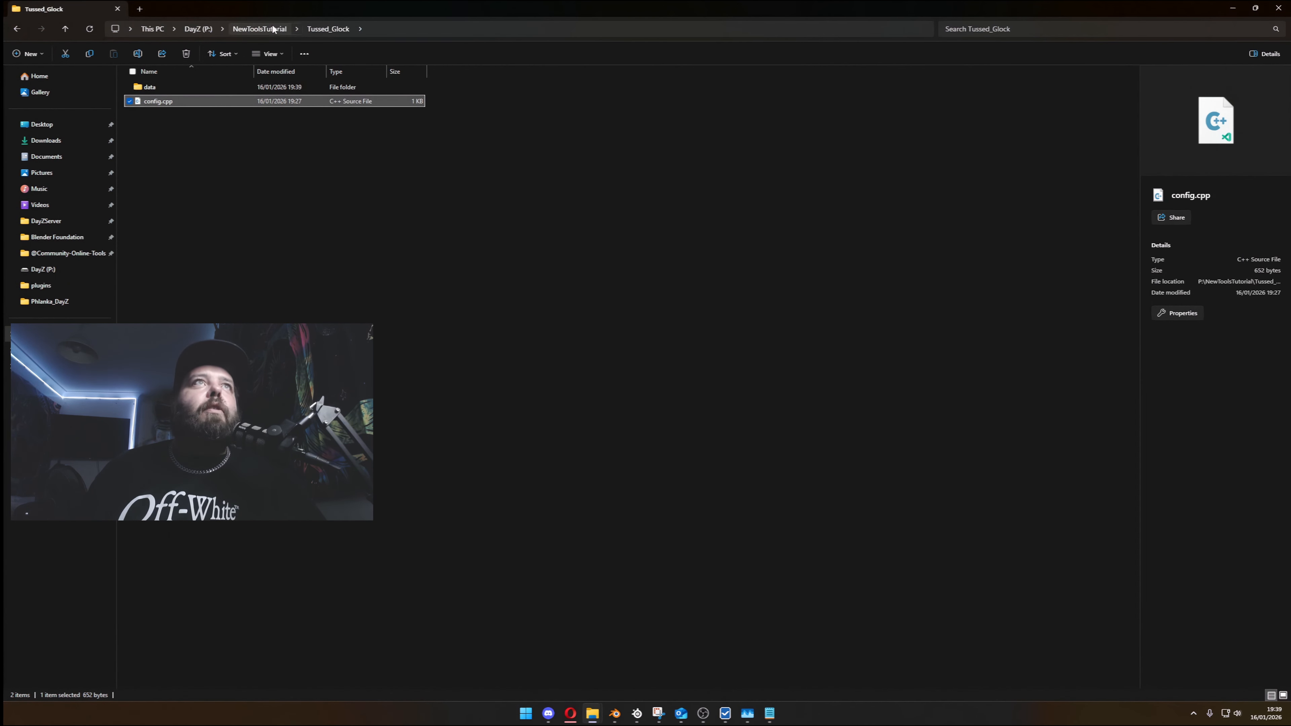
- Browse to scripts\4_world in the NewToolsTutorial folder and open Tussed_Glock_texture_anim.c
{"action": "left_click", "coordinate": [260, 29]}
{"action": "double_click", "coordinate": [172, 86]}
{"action": "double_click", "coordinate": [176, 88]}
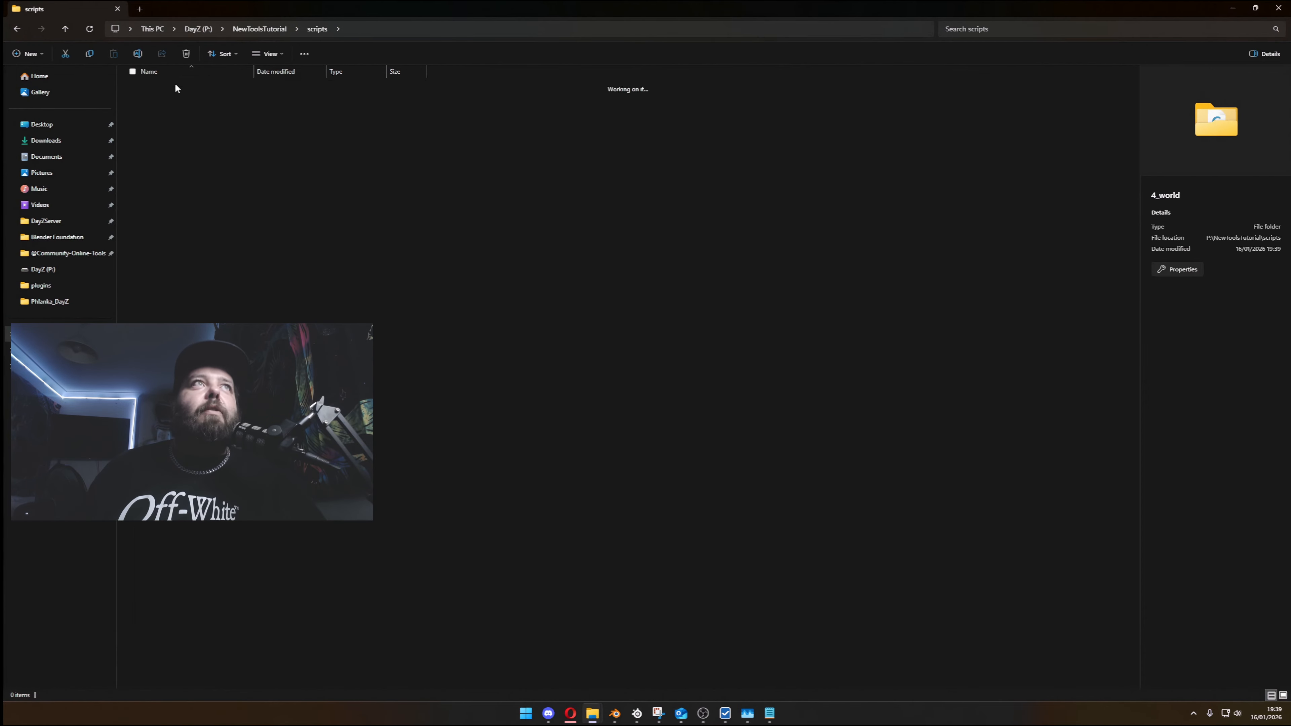
{"action": "double_click", "coordinate": [175, 89]}
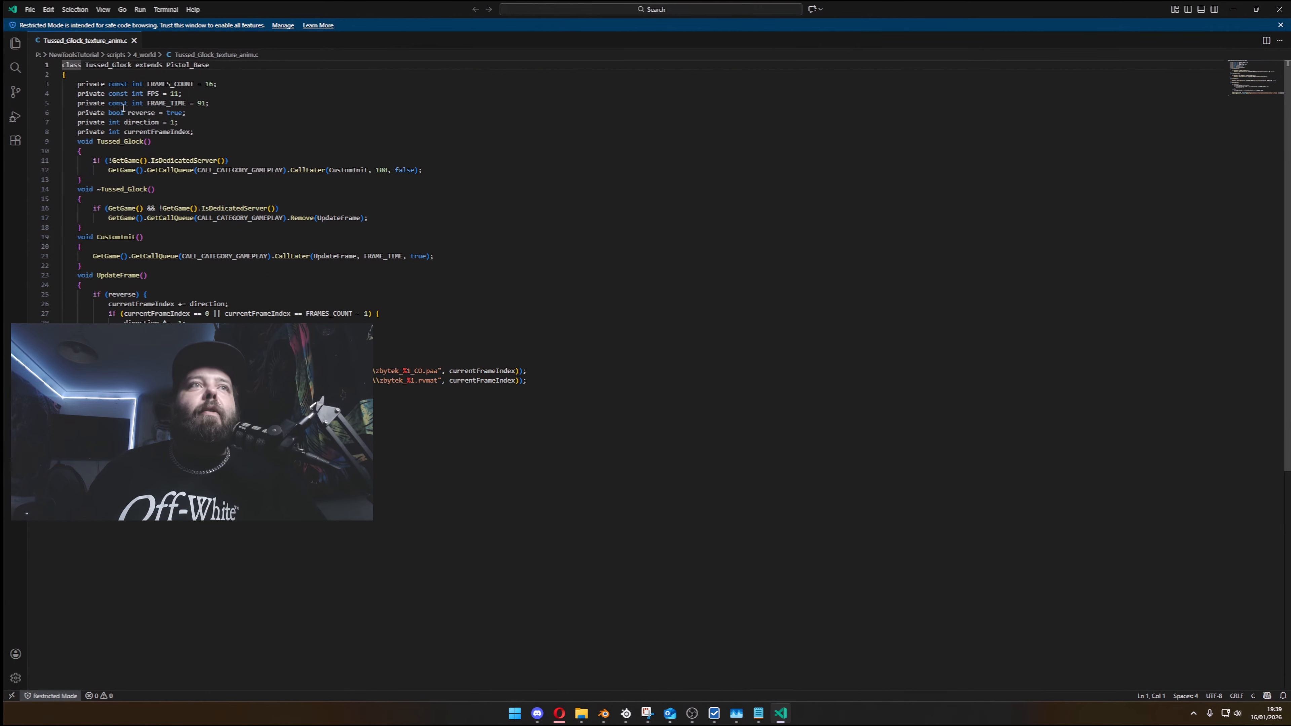
- Review the texture paths, FPS constant and Pistol_Base parent class in the animation script, and close the file
{"action": "left_click", "coordinate": [411, 371]}
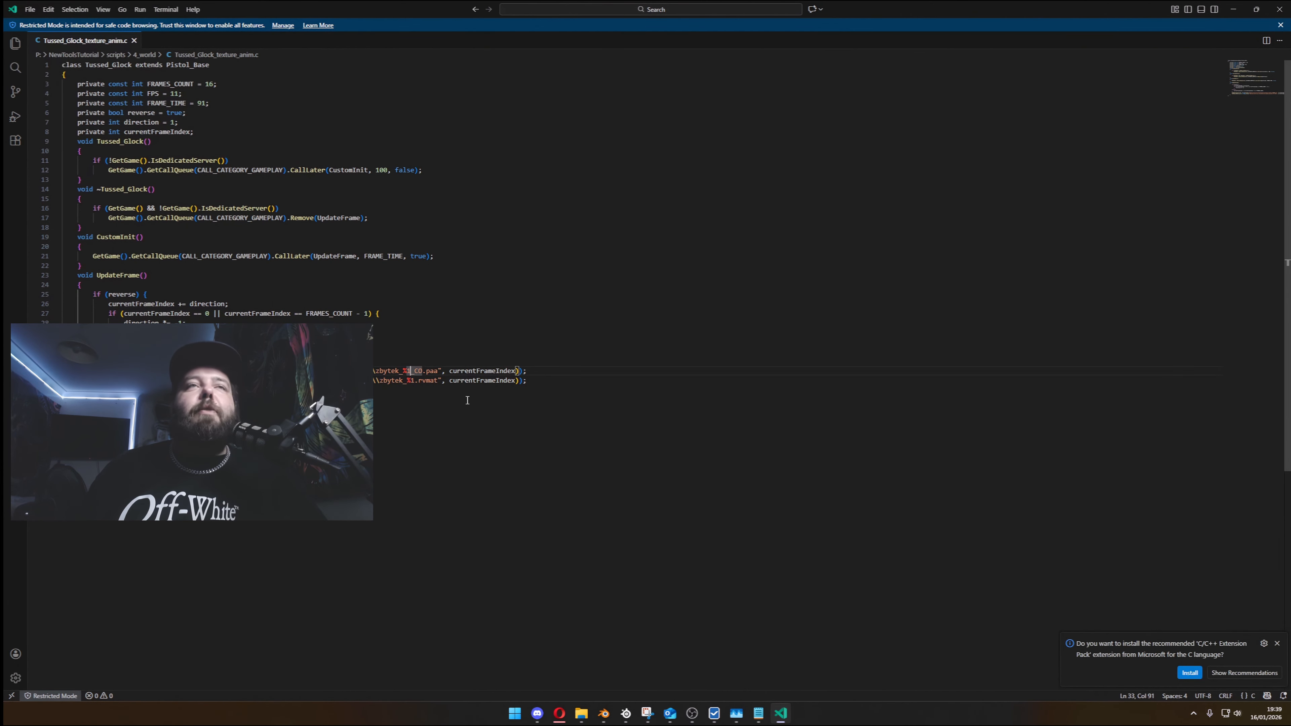
{"action": "left_click_drag", "start_coordinate": [148, 93], "coordinate": [205, 93]}
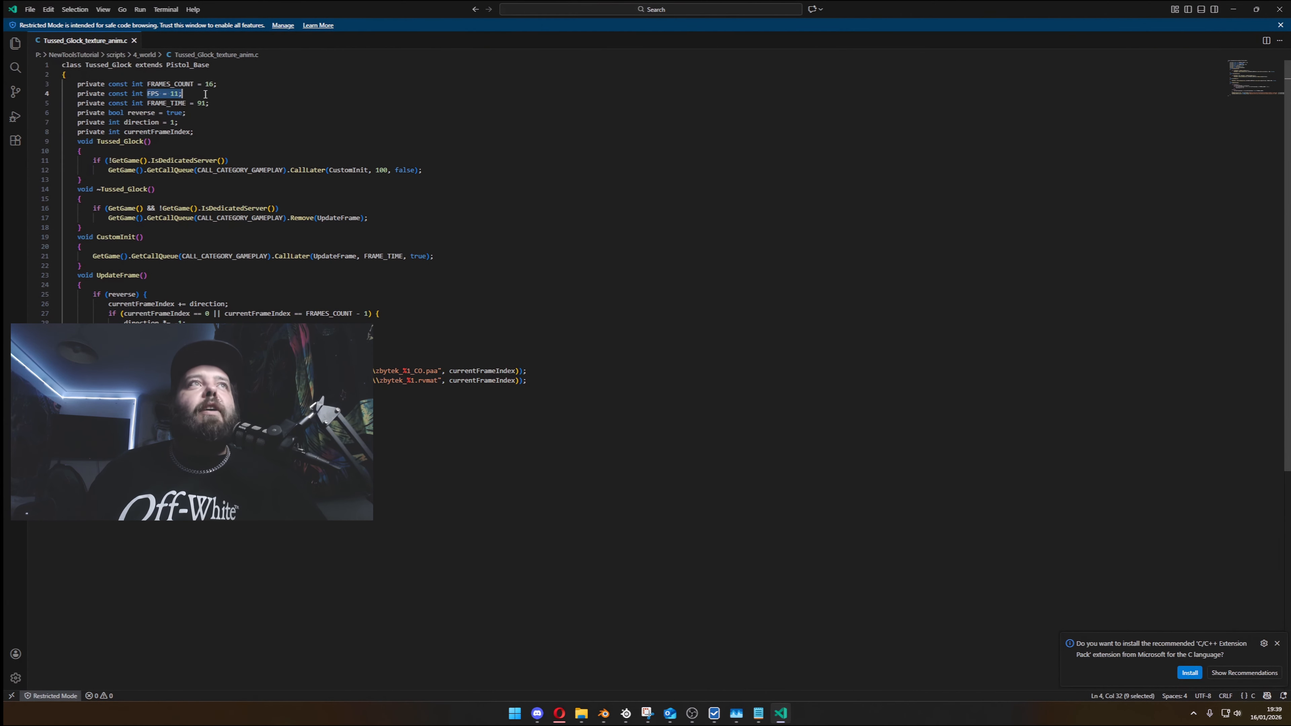
{"action": "left_click", "coordinate": [234, 106]}
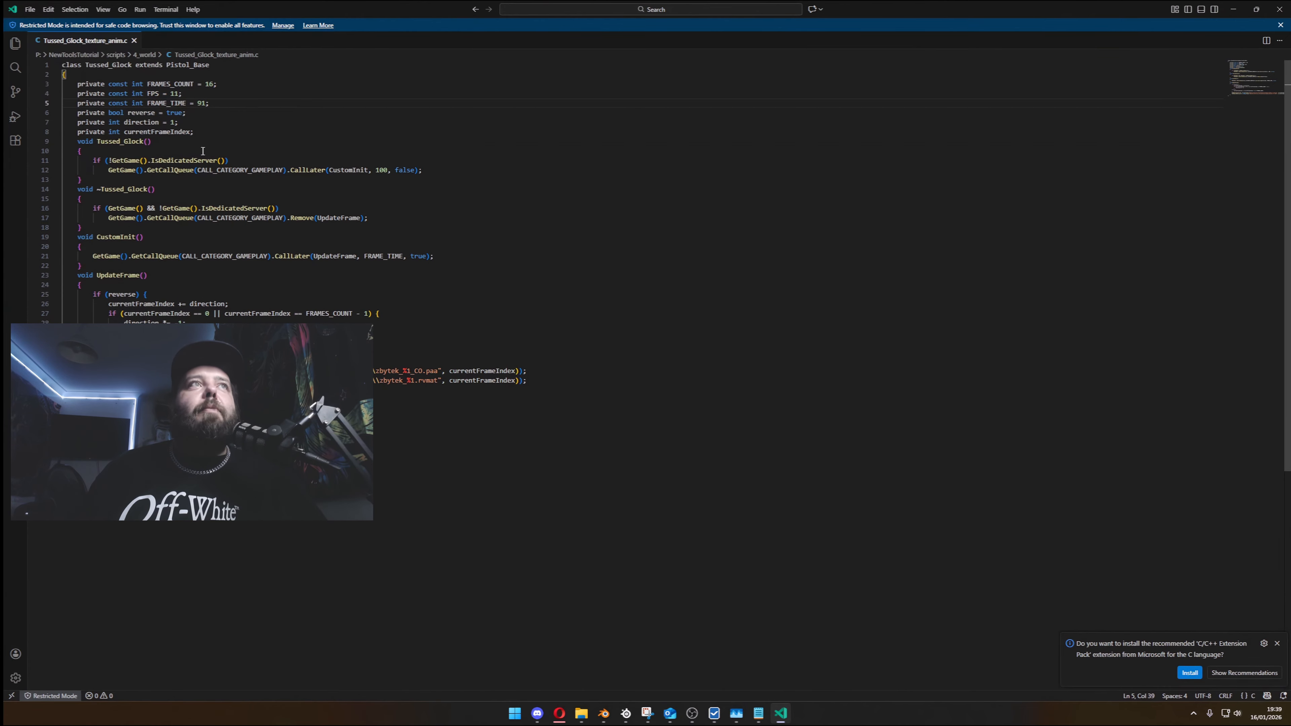
{"action": "scroll", "coordinate": [203, 151], "scroll_direction": "down", "scroll_amount": 5}
{"action": "scroll", "coordinate": [227, 273], "scroll_direction": "up", "scroll_amount": 5}
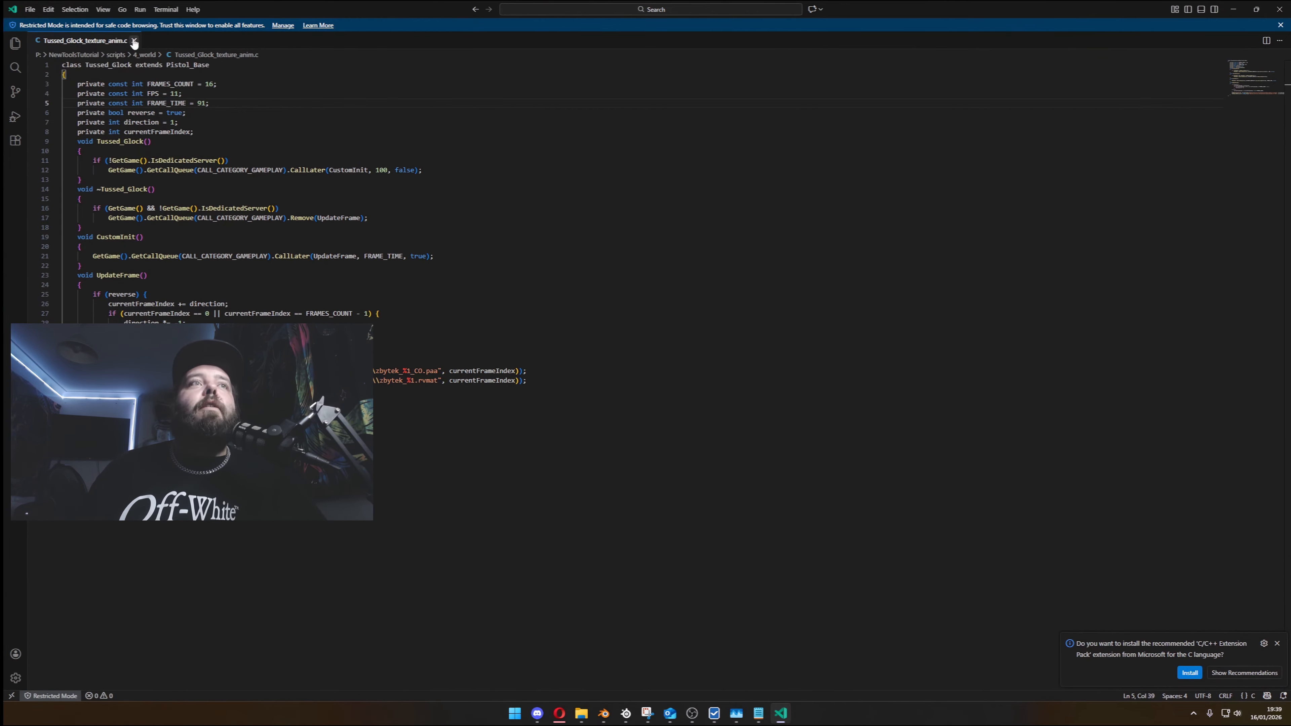
{"action": "left_click_drag", "start_coordinate": [209, 64], "coordinate": [167, 65]}
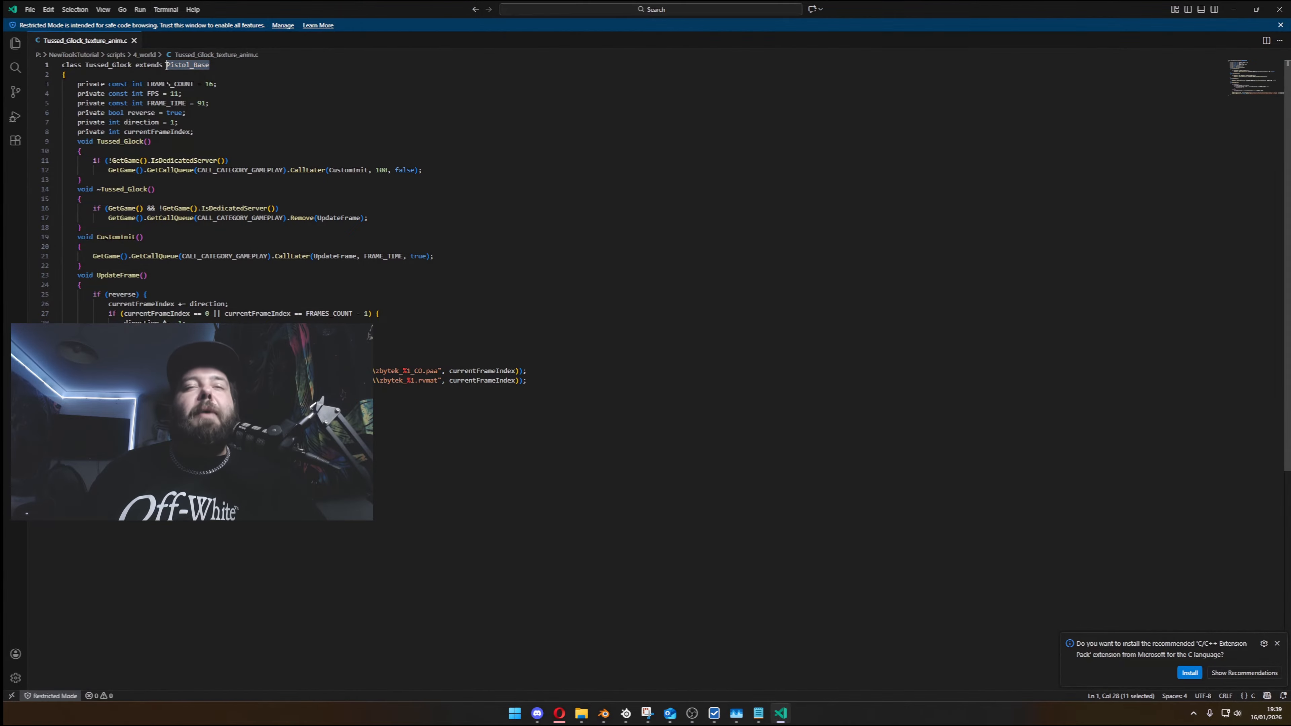
{"action": "left_click", "coordinate": [134, 41]}
- Search for pboProject in Windows and launch it
{"action": "key", "text": "super"}
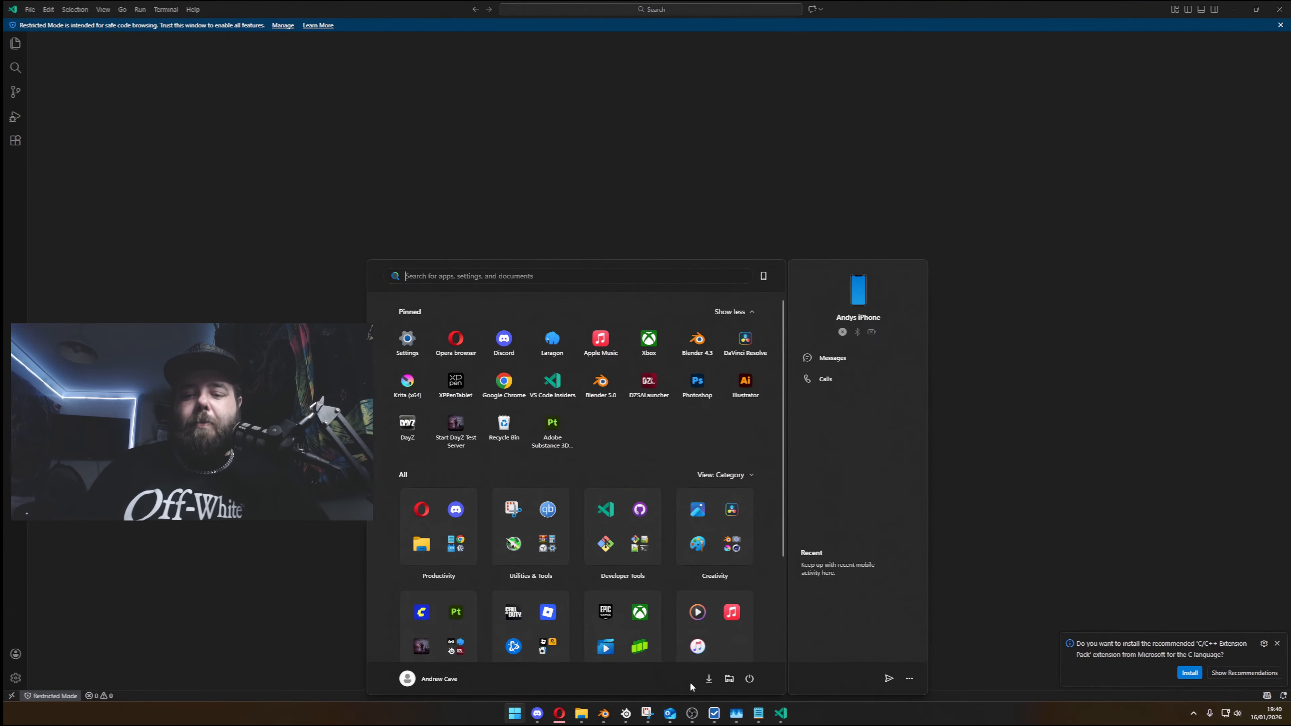
{"action": "type", "text": "pboProject"}
{"action": "key", "text": "Return"}
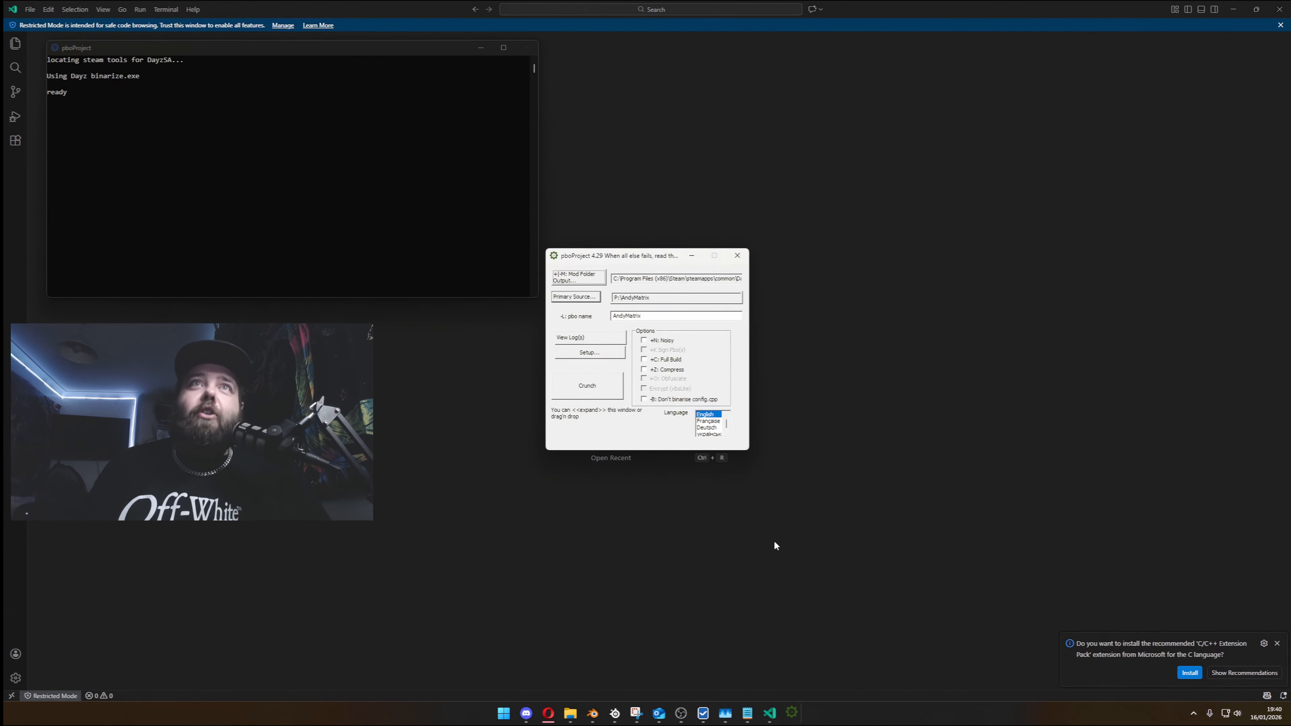
- Set the primary source to P:\NewToolsTutorial and crunch the mod into a PBO
{"action": "left_click", "coordinate": [586, 297]}
{"action": "left_click", "coordinate": [620, 251]}
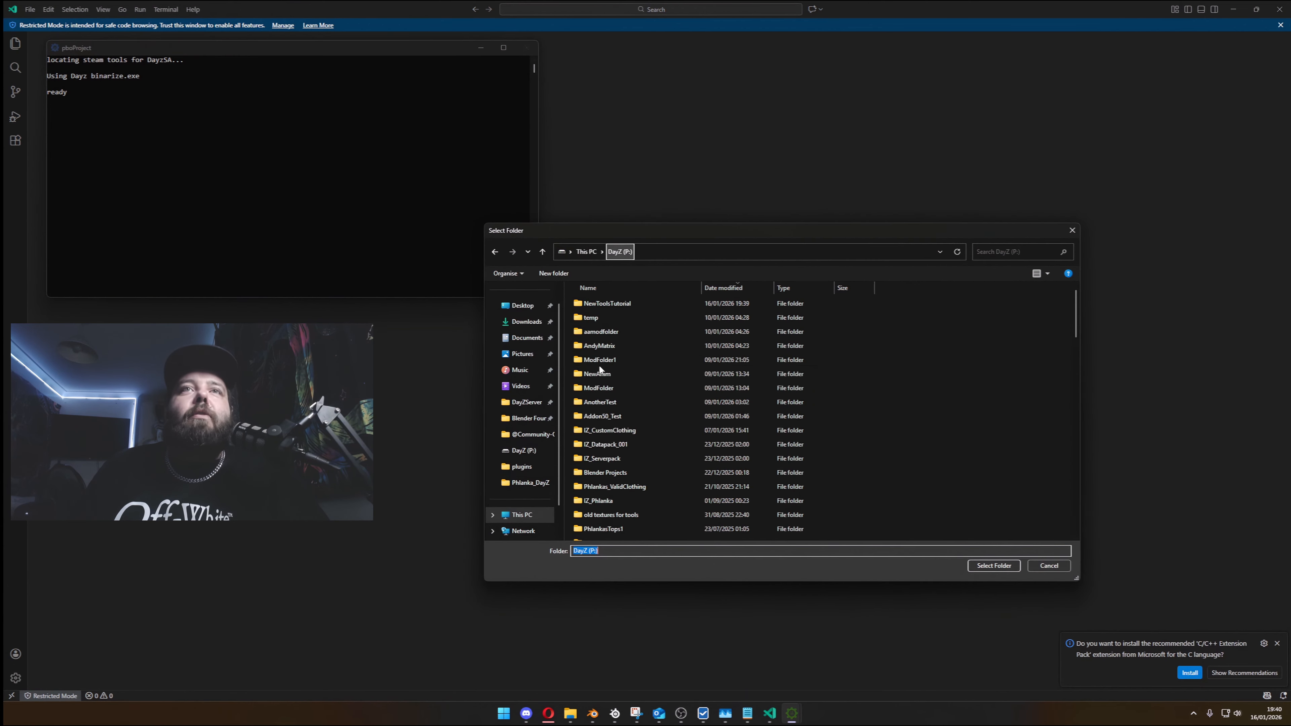
{"action": "double_click", "coordinate": [628, 302]}
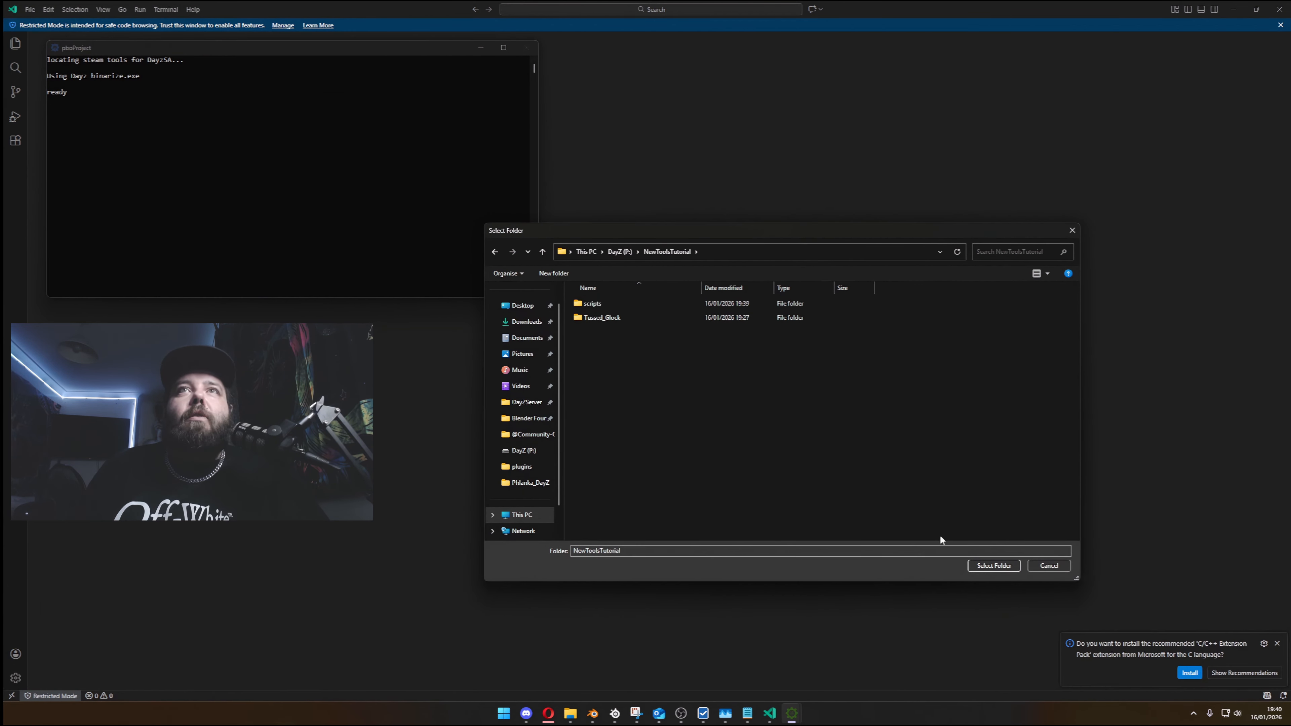
{"action": "left_click", "coordinate": [992, 566]}
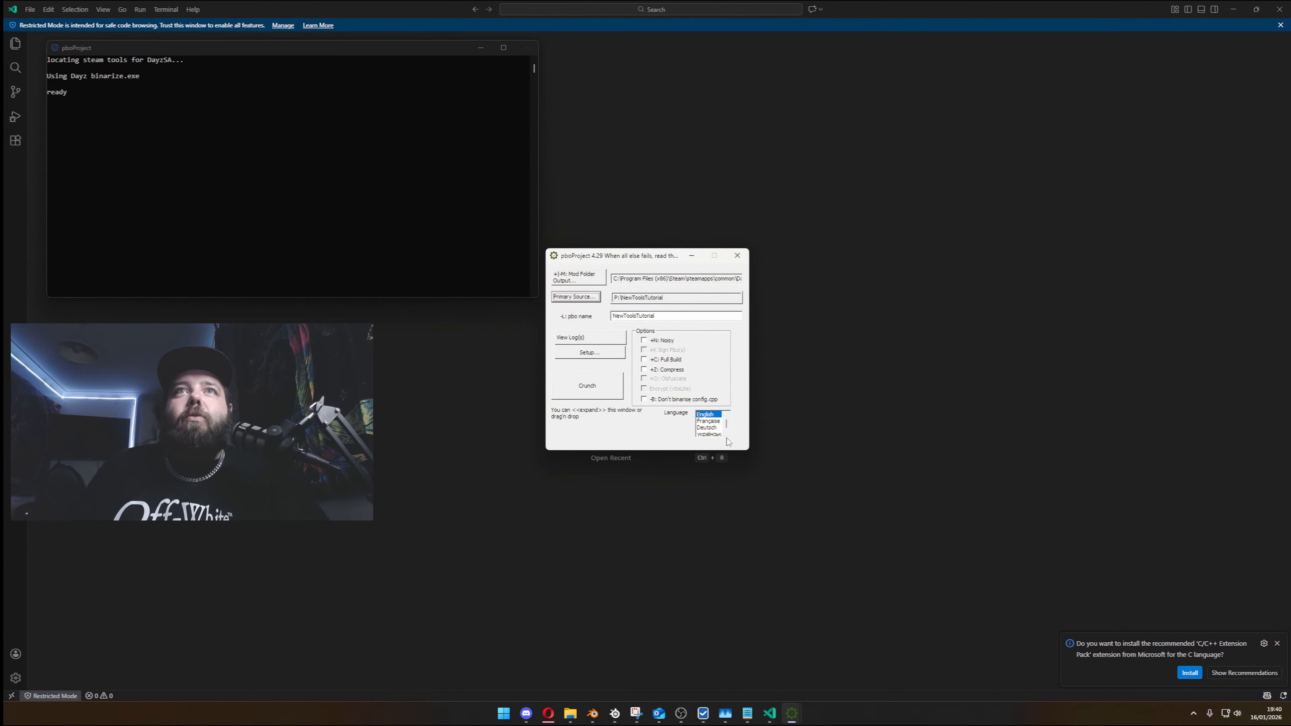
{"action": "left_click", "coordinate": [582, 395]}
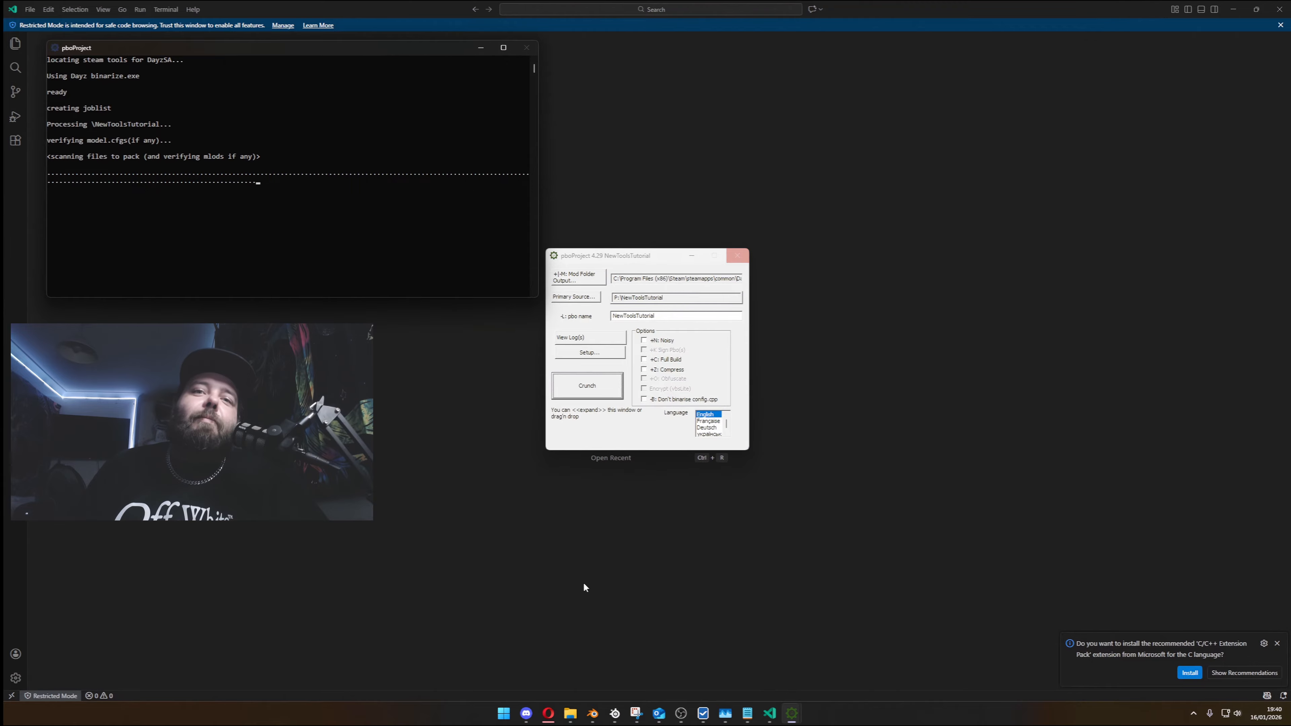
- Switch to Blender, close the Glock session without saving, and relaunch Blender with a new scene
{"action": "left_click", "coordinate": [592, 713]}
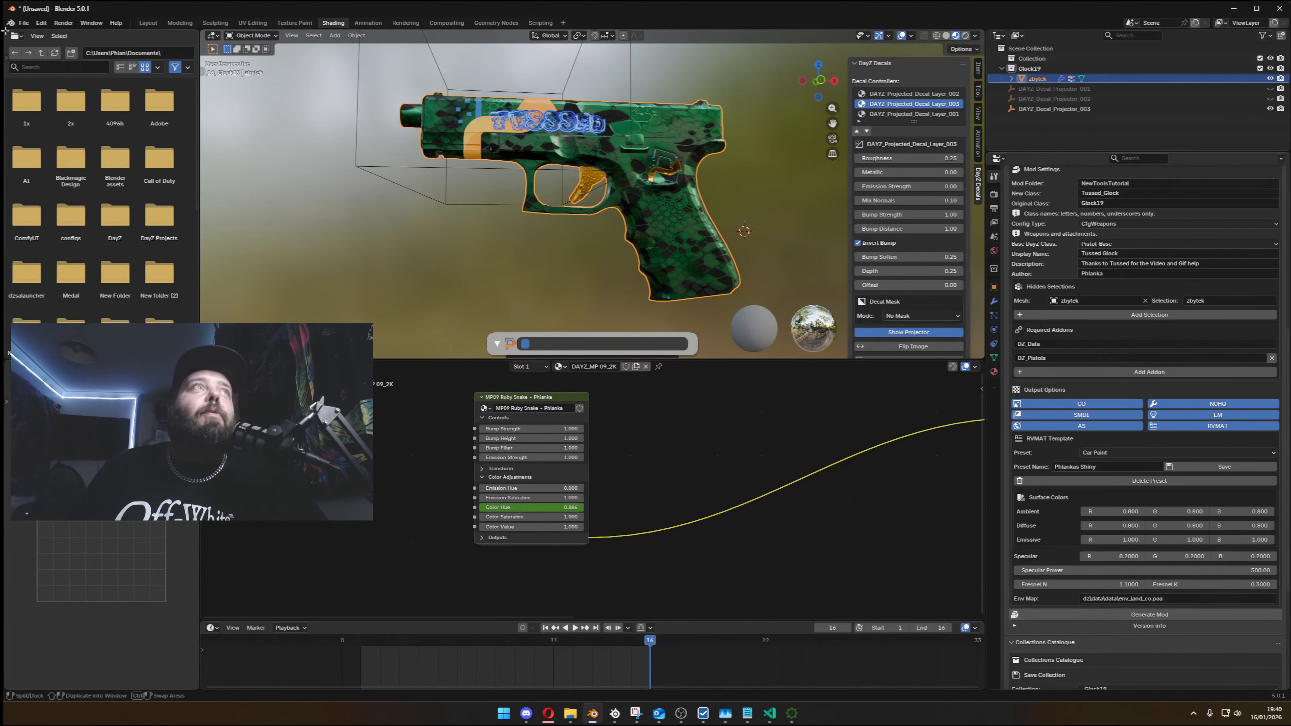
{"action": "left_click", "coordinate": [1279, 8]}
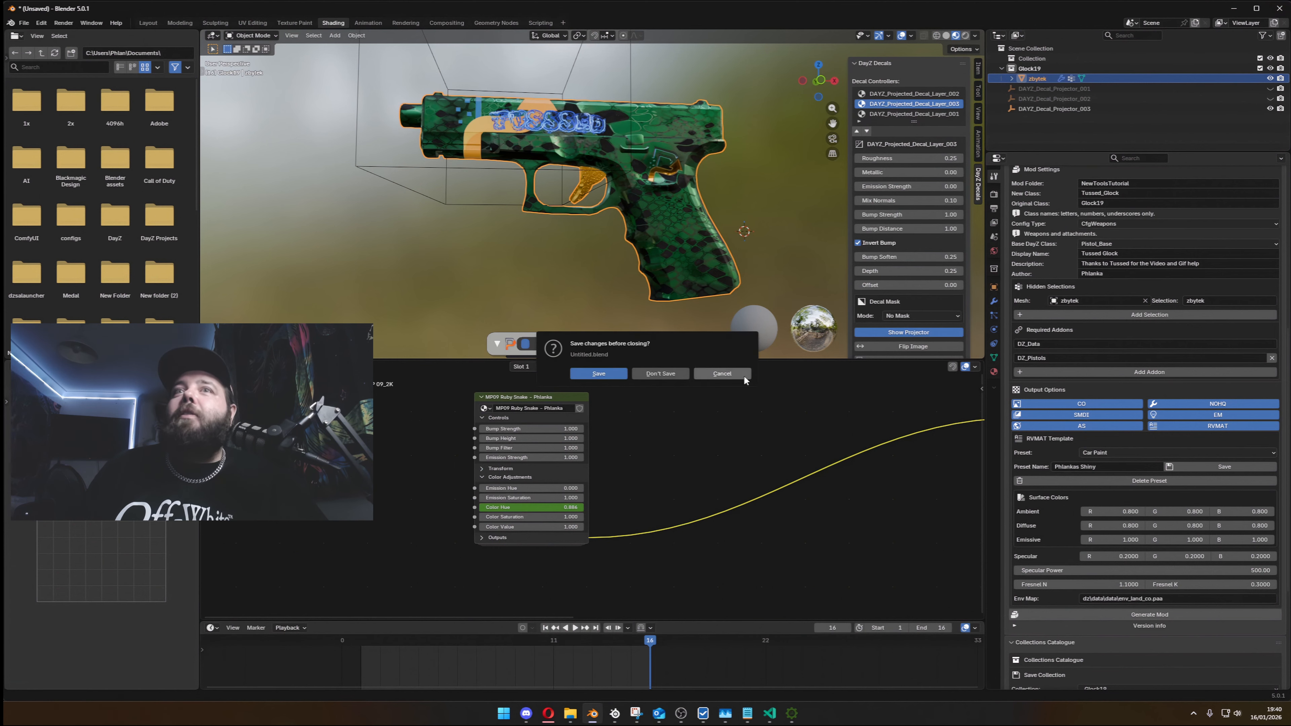
{"action": "left_click", "coordinate": [661, 374]}
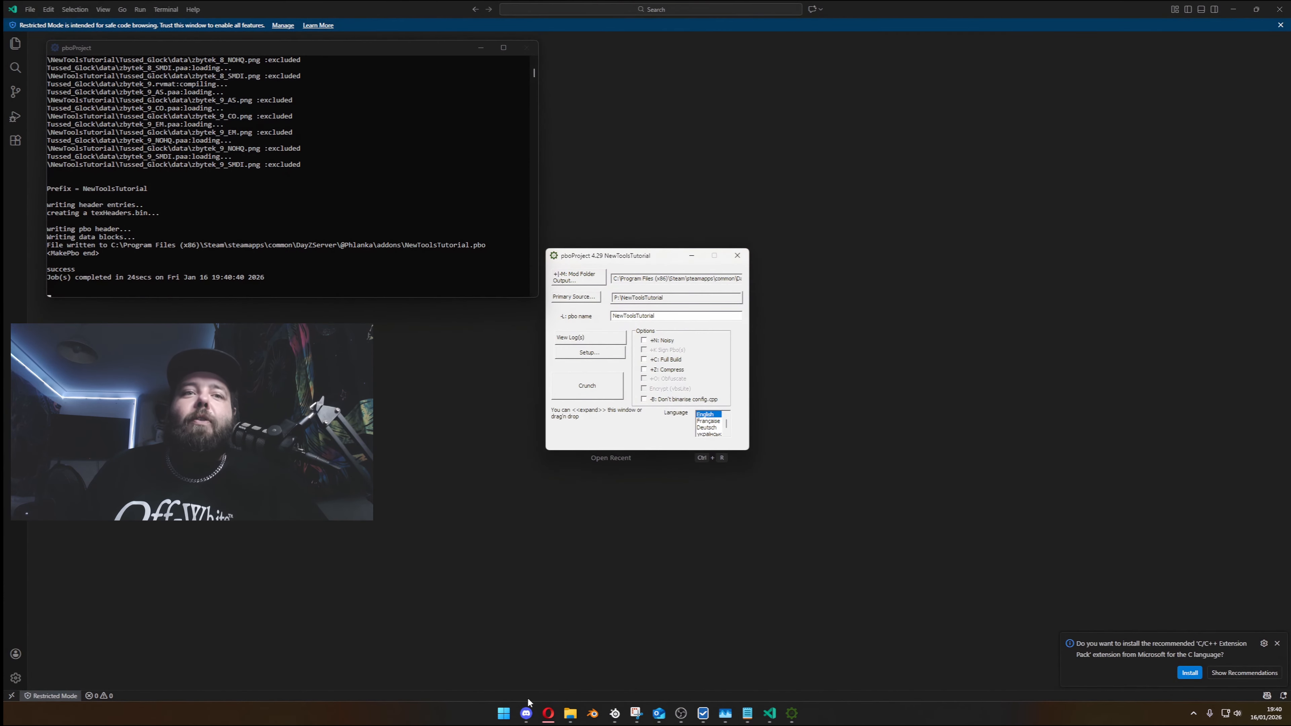
{"action": "left_click", "coordinate": [592, 713]}
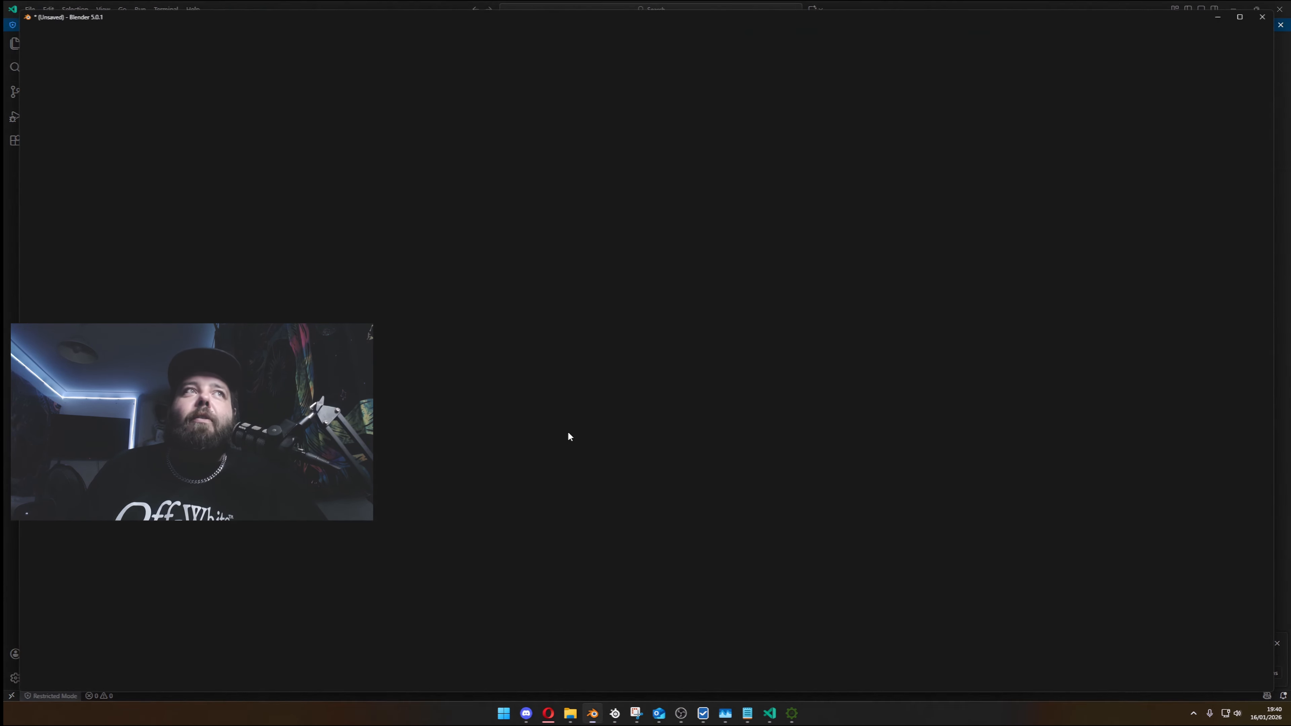
- Bring up the pboProject console to check the packing log, and minimise it to return to Blender
{"action": "mouse_move", "coordinate": [791, 713]}
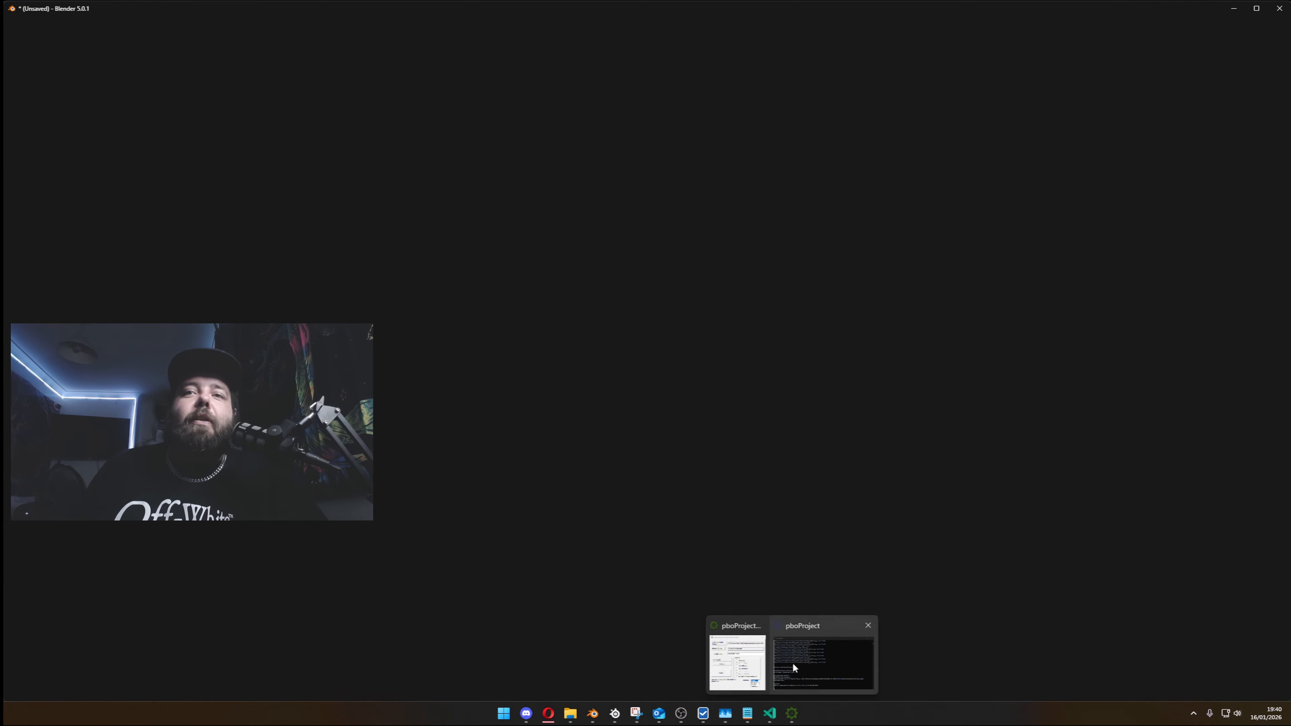
{"action": "left_click", "coordinate": [793, 663]}
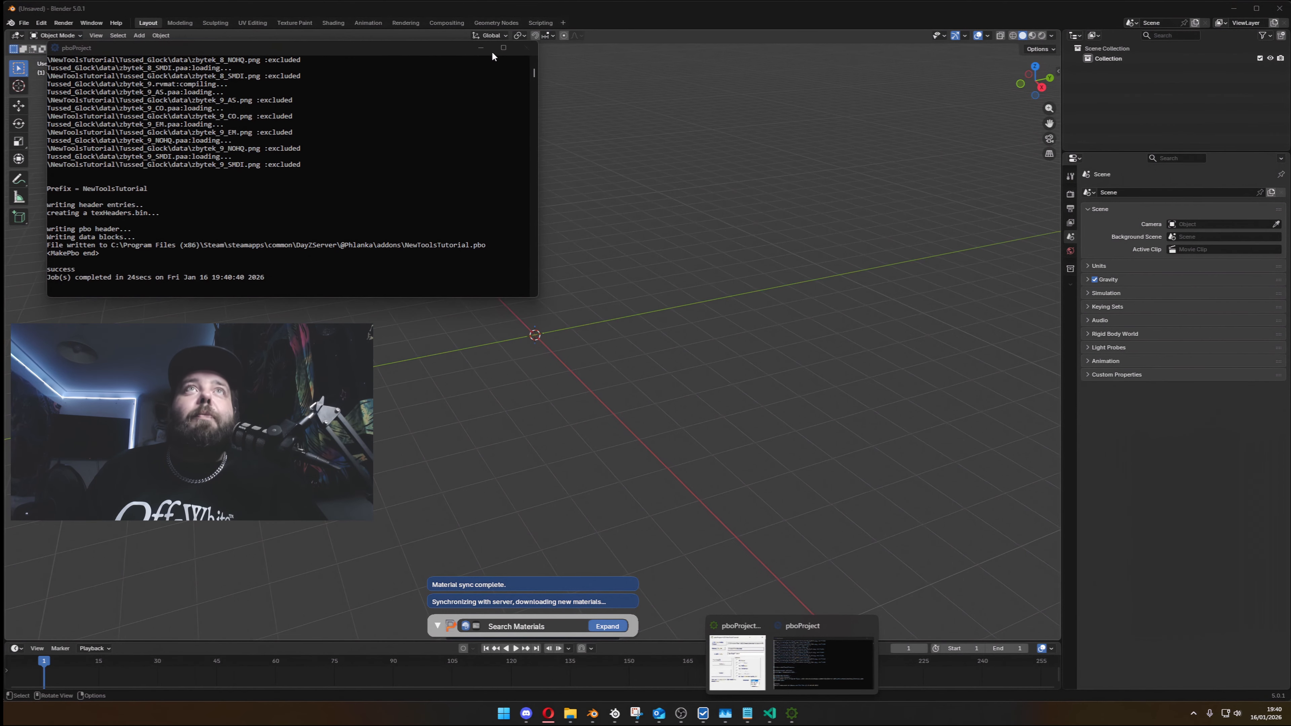
{"action": "left_click", "coordinate": [480, 47]}
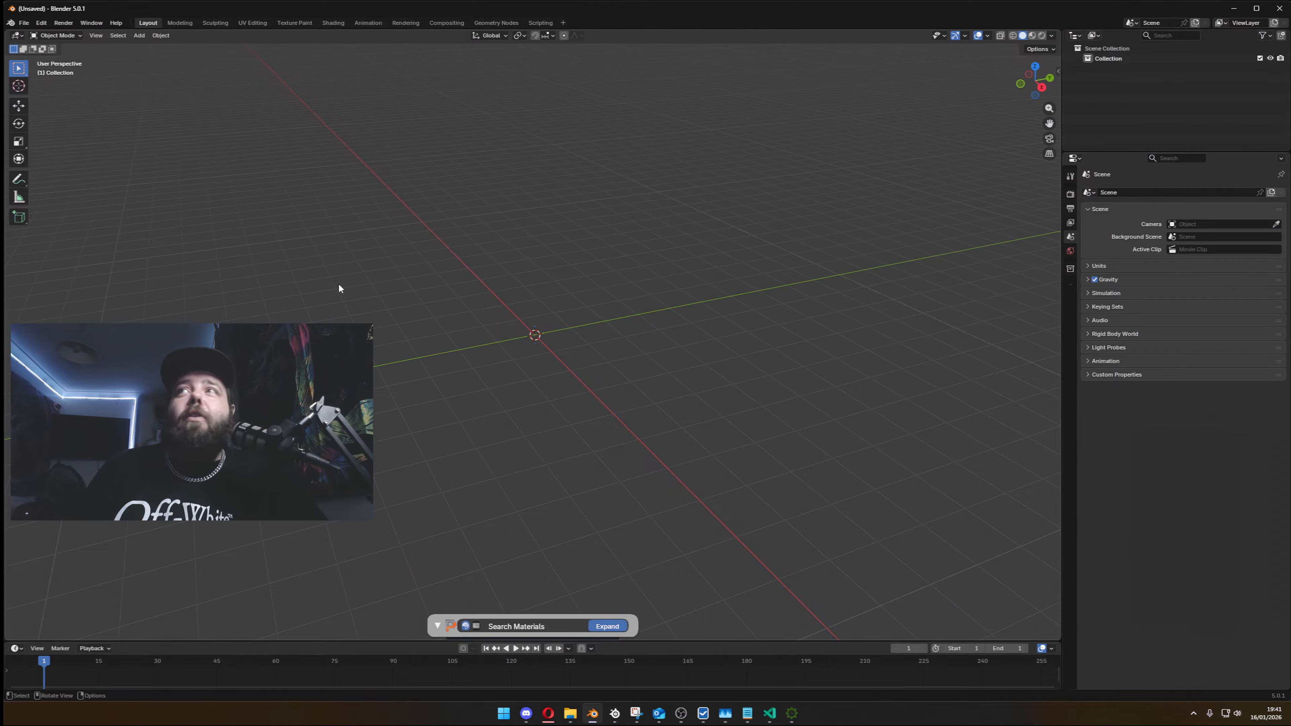
- Load the saved Glock19 collection from the Collections Catalogue and apply it to the new scene
{"action": "left_click", "coordinate": [1070, 175]}
{"action": "scroll", "coordinate": [1150, 534], "scroll_direction": "down", "scroll_amount": 8}
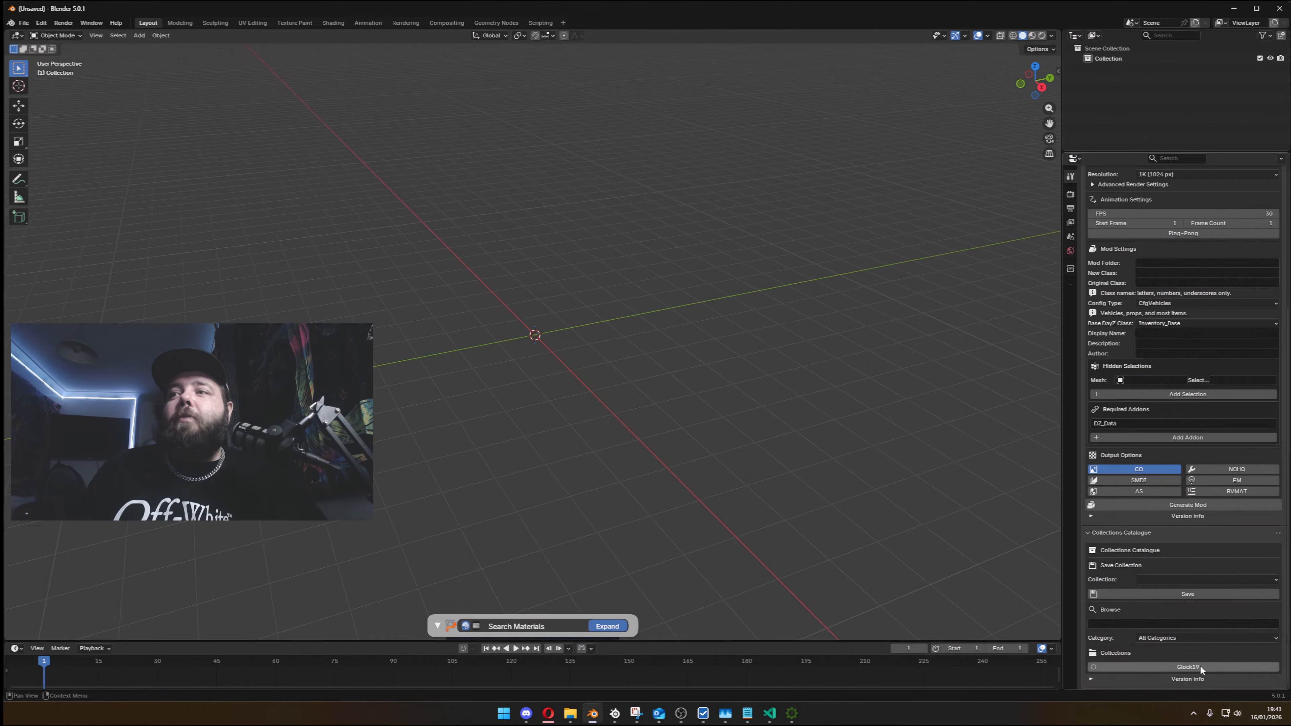
{"action": "left_click", "coordinate": [1165, 667]}
{"action": "scroll", "coordinate": [1147, 587], "scroll_direction": "down", "scroll_amount": 3}
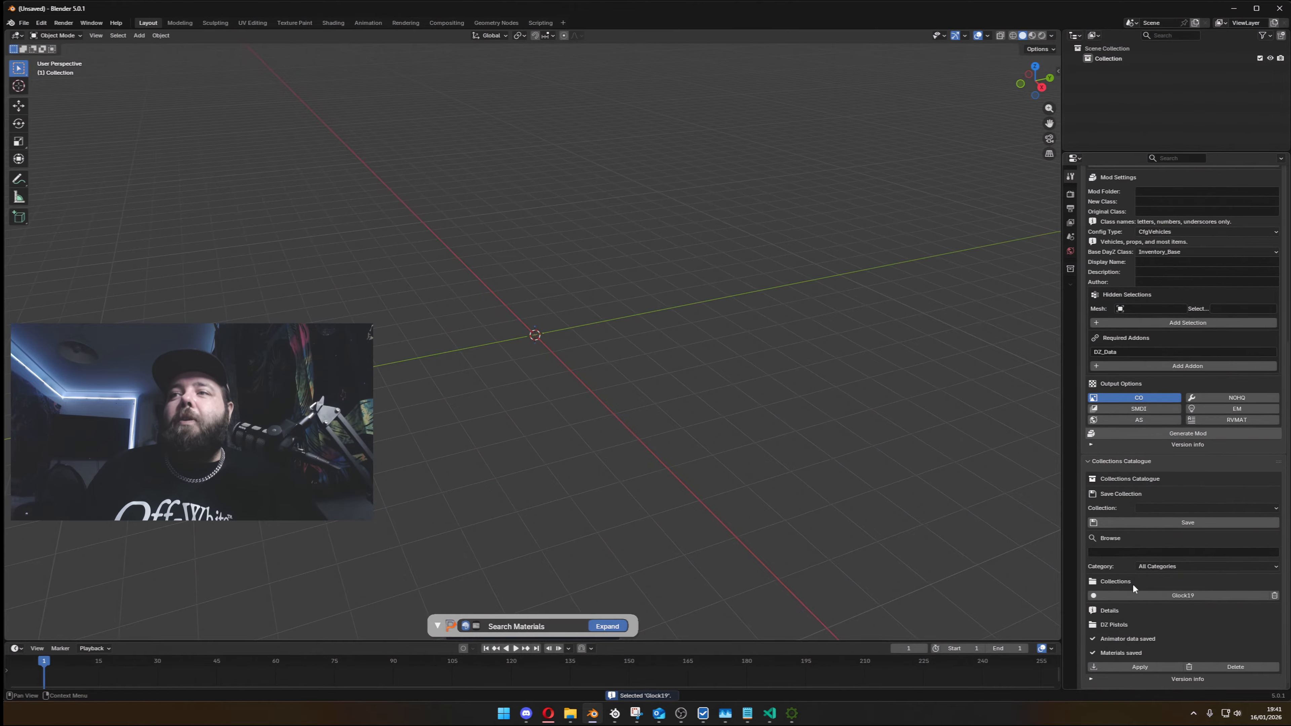
{"action": "left_click", "coordinate": [1156, 669]}
{"action": "left_click", "coordinate": [1156, 669]}
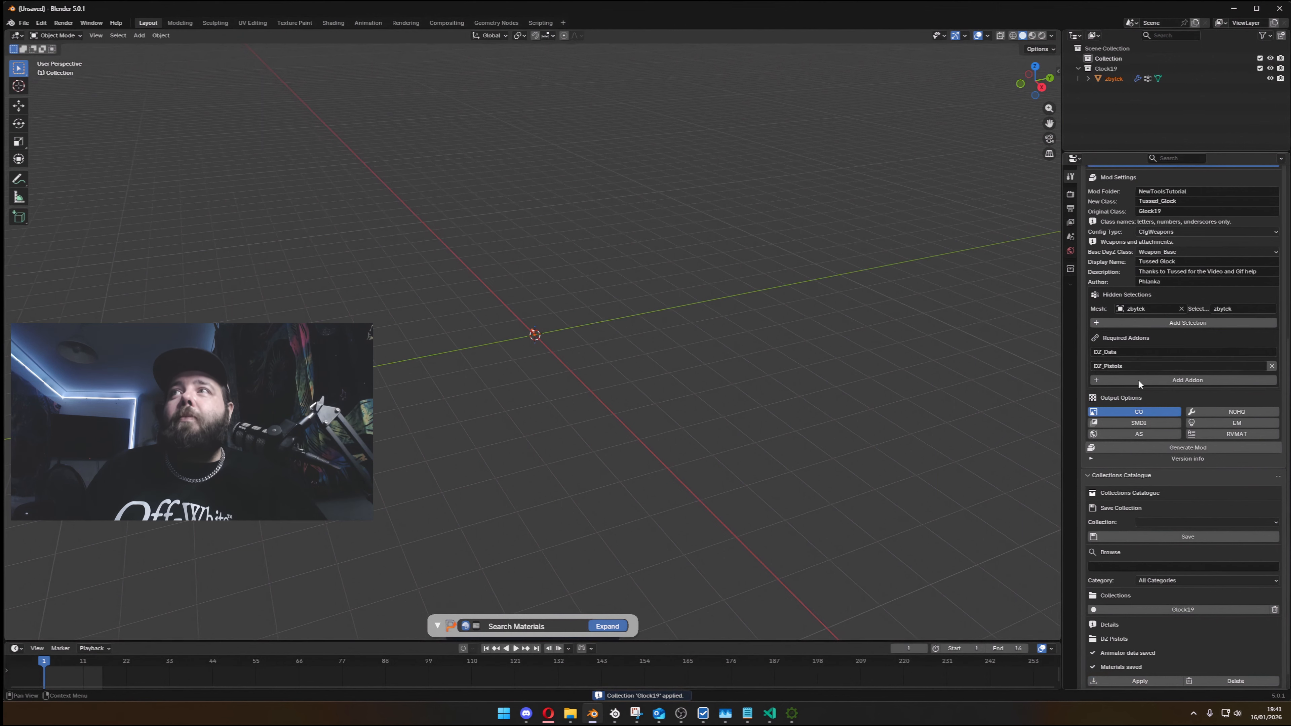
- Select the zbytek mesh, show the textured pistol in material preview, and review its restored animation and mod settings
{"action": "scroll", "coordinate": [1137, 380], "scroll_direction": "up", "scroll_amount": 8}
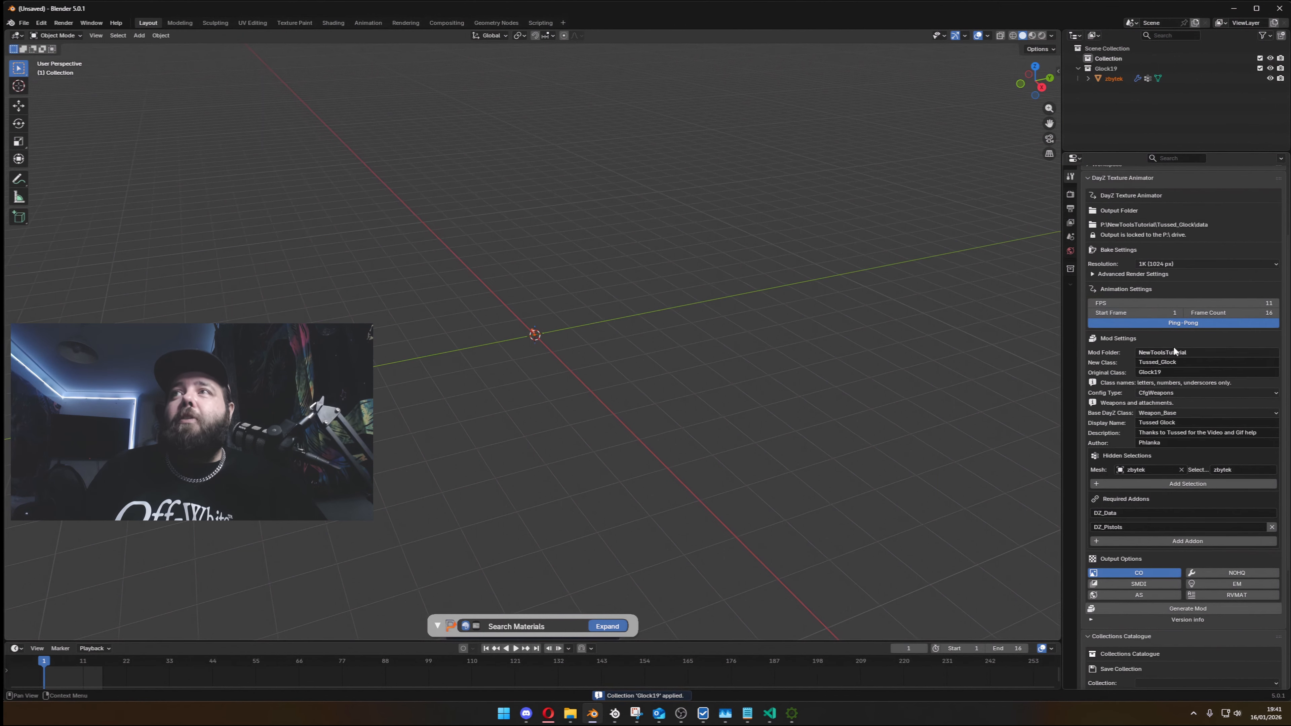
{"action": "scroll", "coordinate": [1173, 346], "scroll_direction": "up", "scroll_amount": 3}
{"action": "left_click", "coordinate": [1115, 77]}
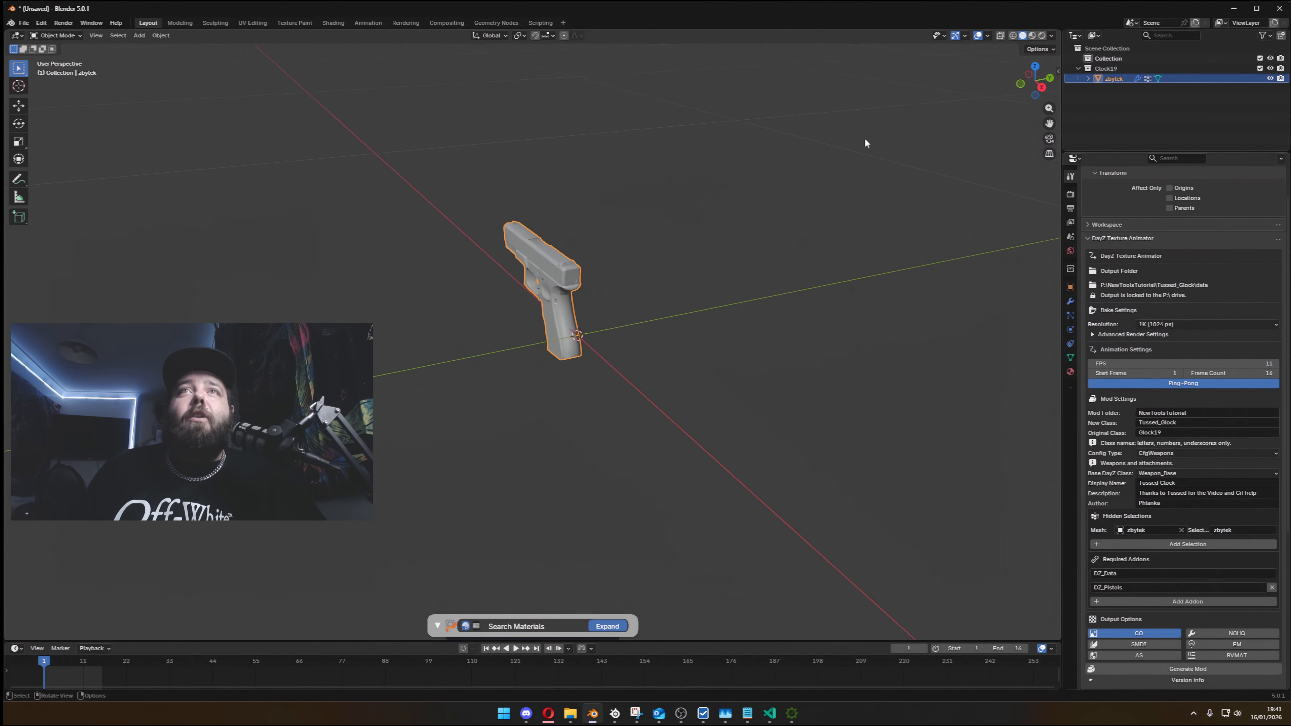
{"action": "left_click", "coordinate": [1032, 36]}
{"action": "middle_click_drag", "start_coordinate": [647, 255], "coordinate": [752, 216]}
{"action": "scroll", "coordinate": [632, 298], "scroll_direction": "up", "scroll_amount": 5}
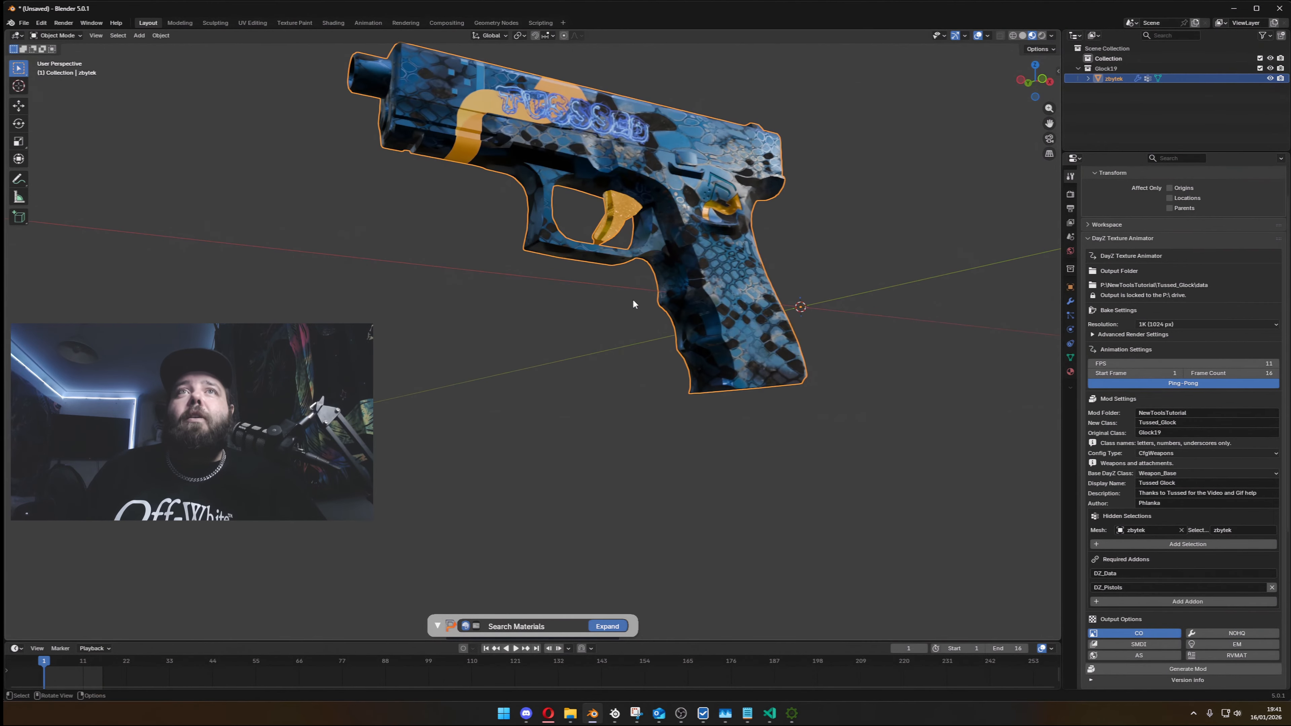
{"action": "middle_click_drag", "start_coordinate": [713, 271], "coordinate": [683, 351], "text": "shift"}
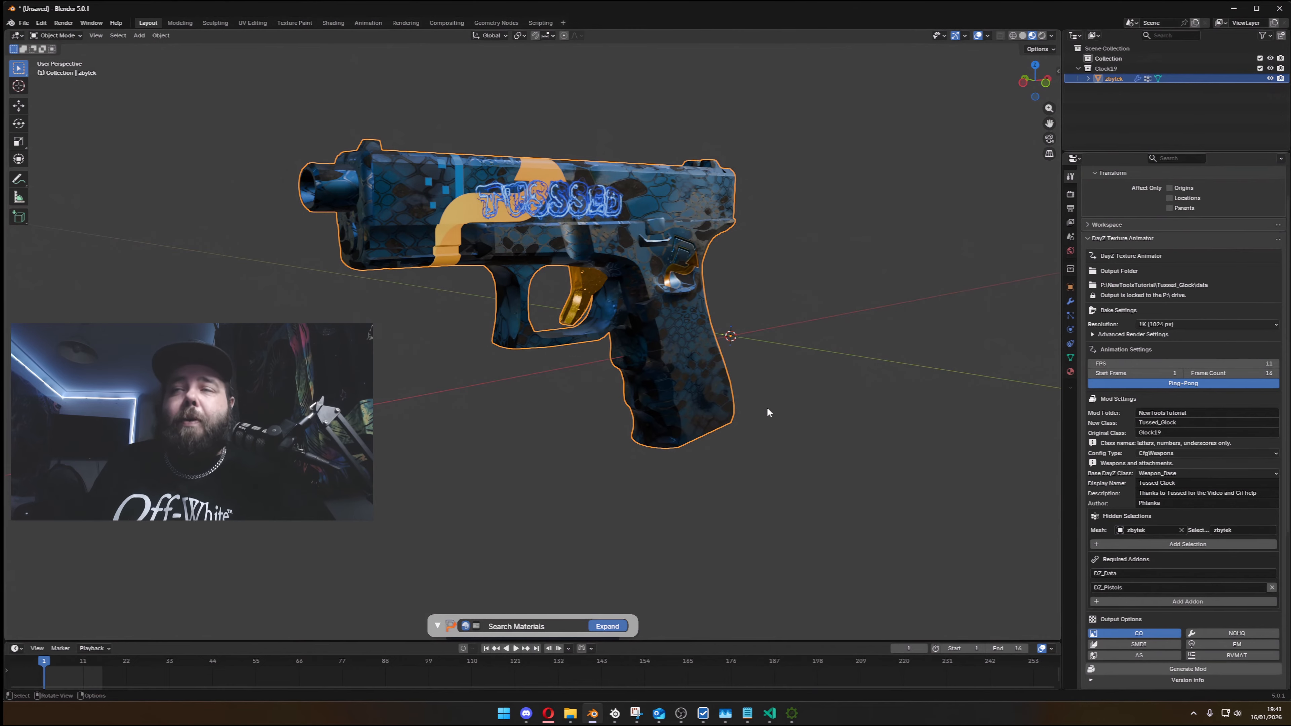
{"action": "scroll", "coordinate": [1187, 429], "scroll_direction": "down", "scroll_amount": 8}
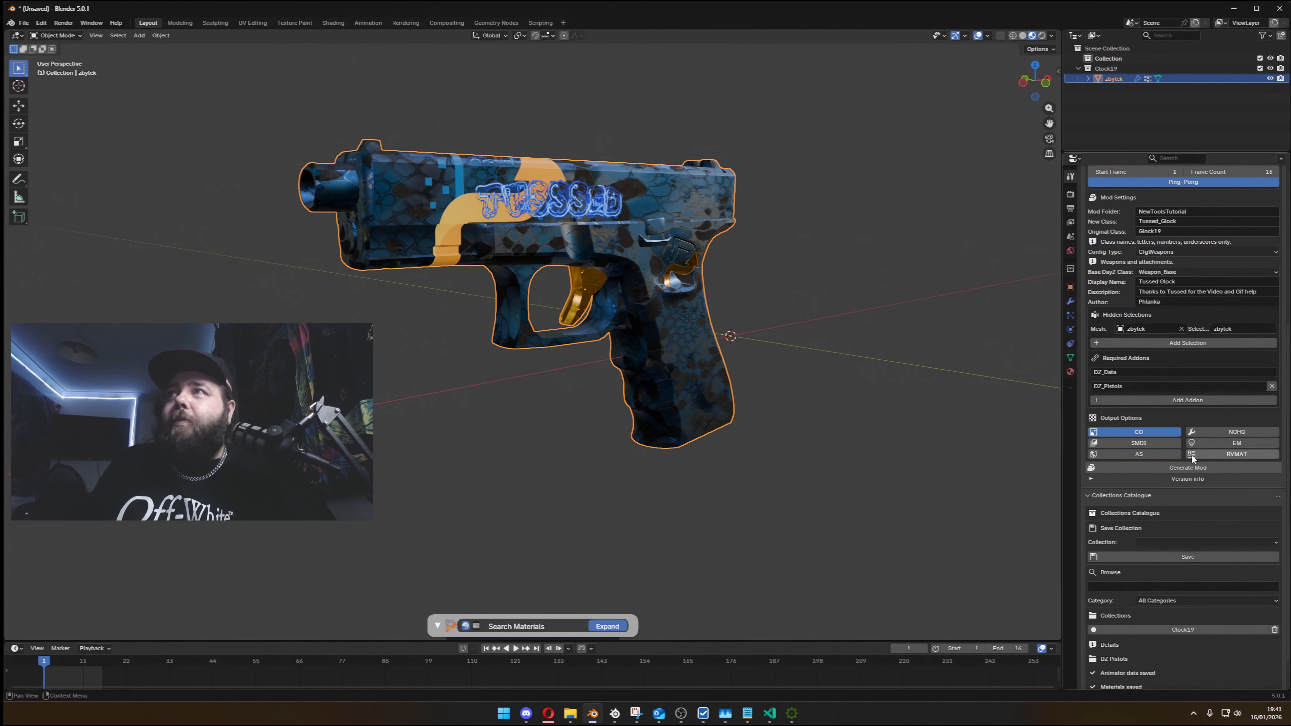
{"action": "scroll", "coordinate": [1204, 417], "scroll_direction": "up", "scroll_amount": 10}
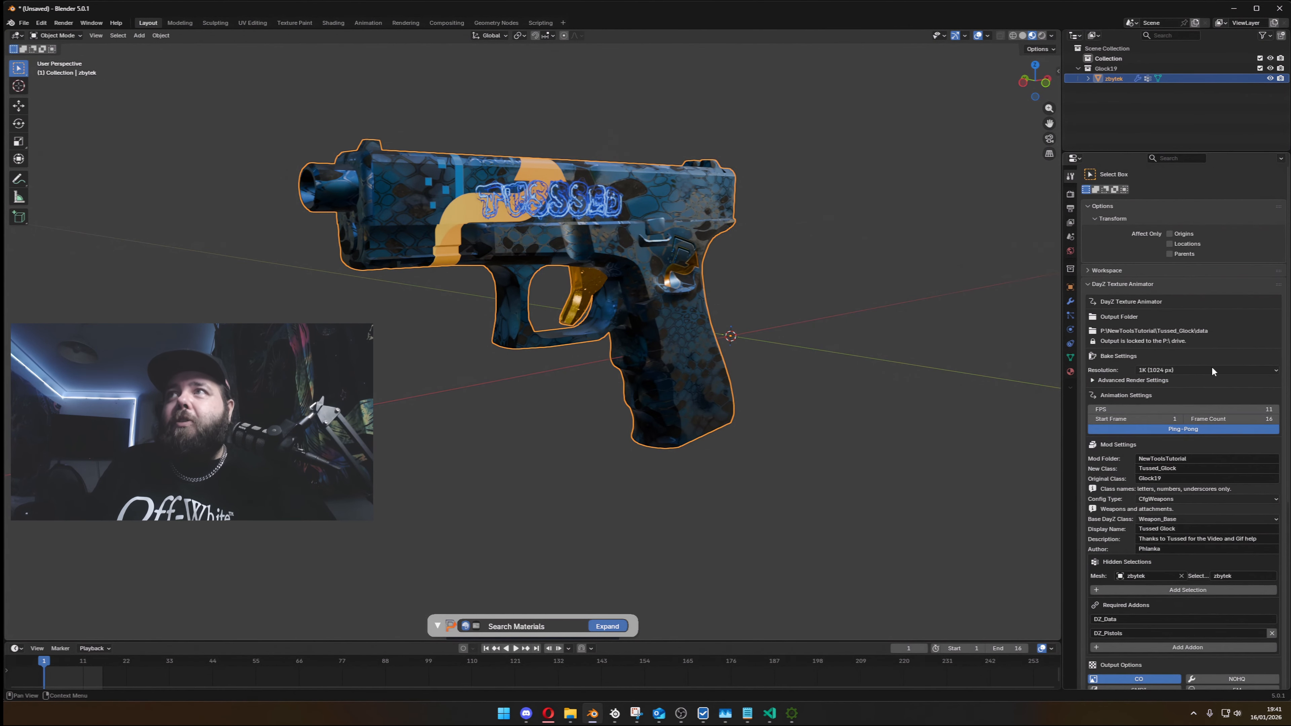
{"action": "scroll", "coordinate": [1184, 395], "scroll_direction": "down", "scroll_amount": 11}
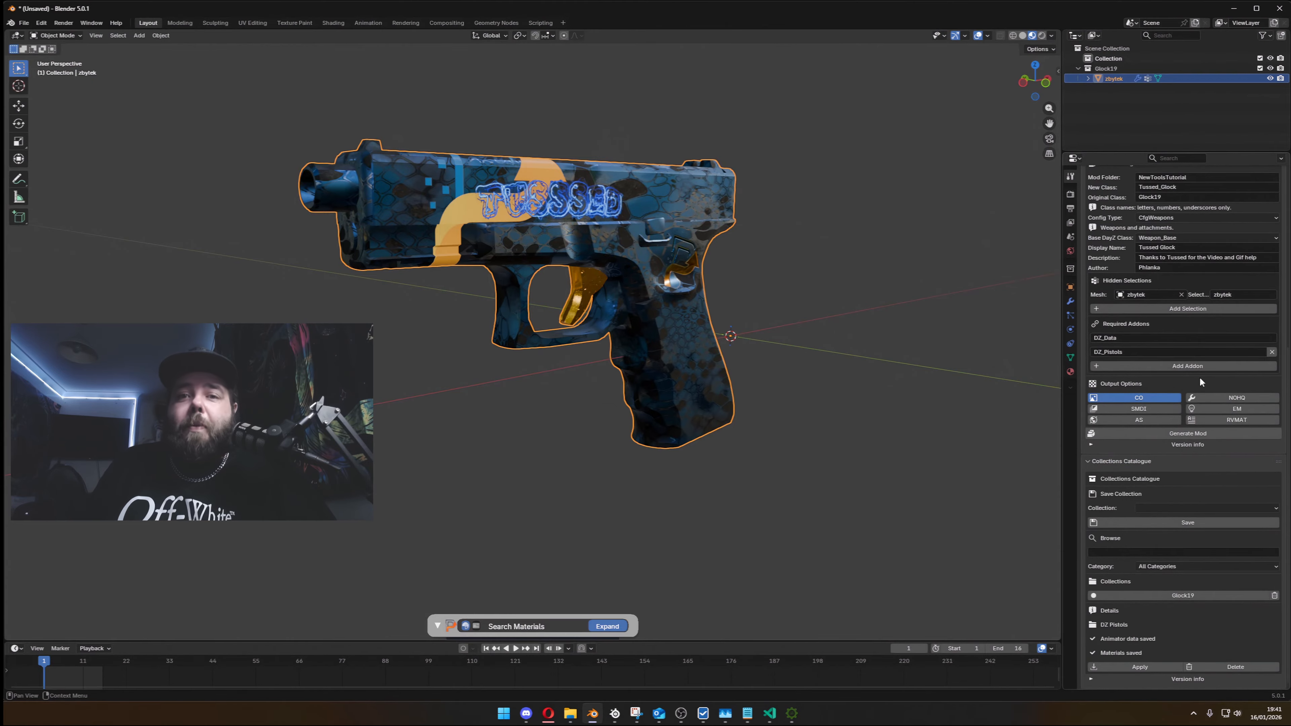
- Close the Blender session without saving and close pboProject
{"action": "left_click", "coordinate": [1280, 8]}
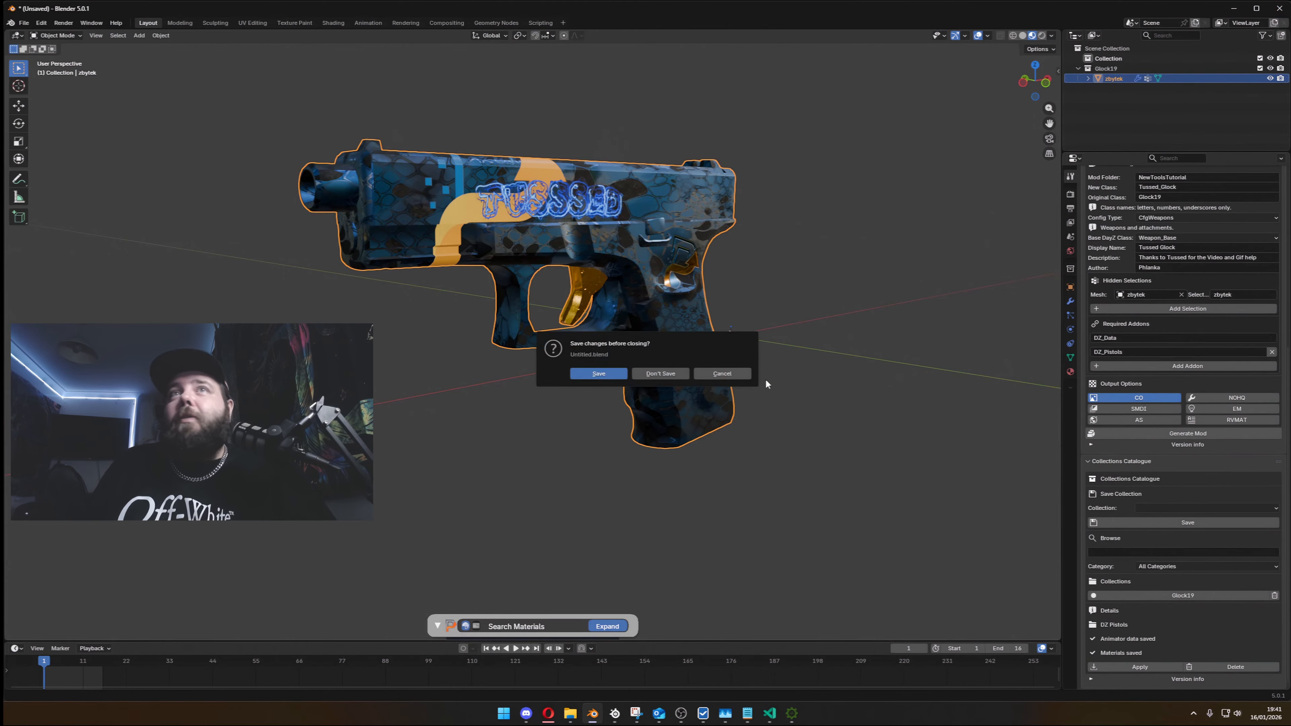
{"action": "left_click", "coordinate": [669, 374]}
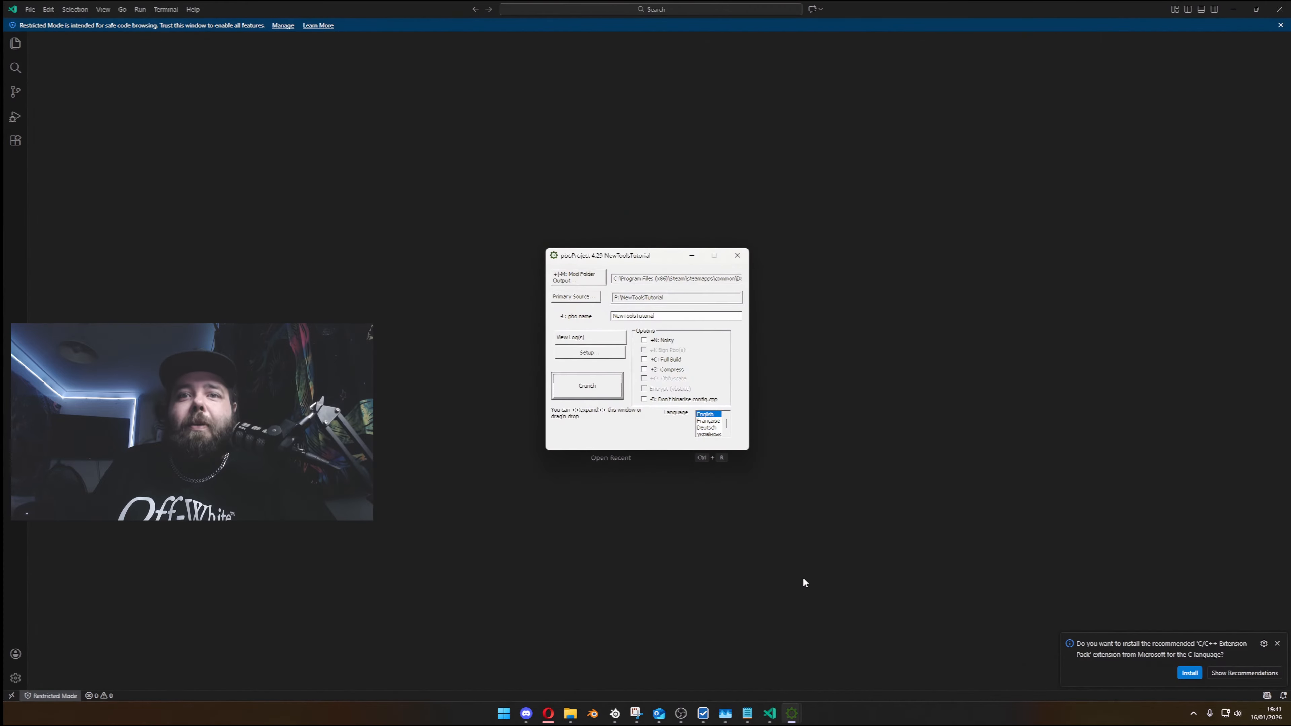
{"action": "left_click", "coordinate": [737, 255]}
- Launch Steam from a Windows search and start the DayZ test server with its mods
{"action": "key", "text": "super"}
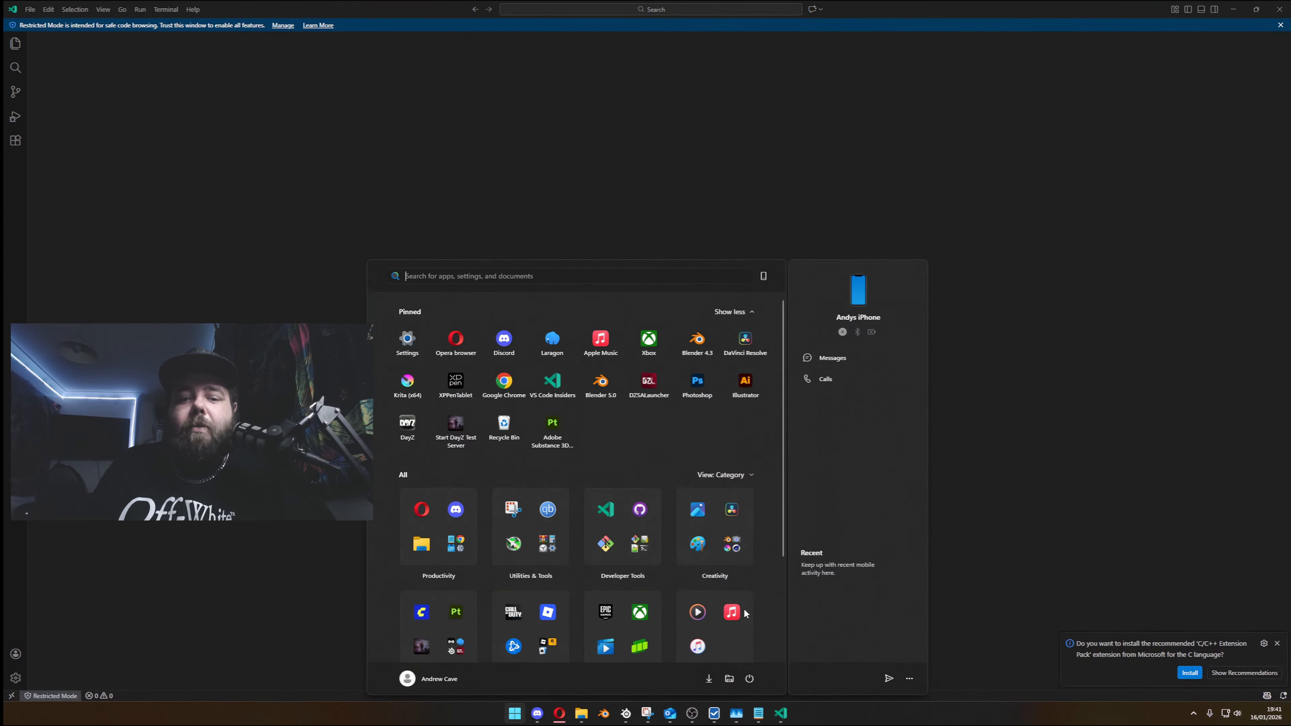
{"action": "type", "text": "steam"}
{"action": "left_click", "coordinate": [536, 360]}
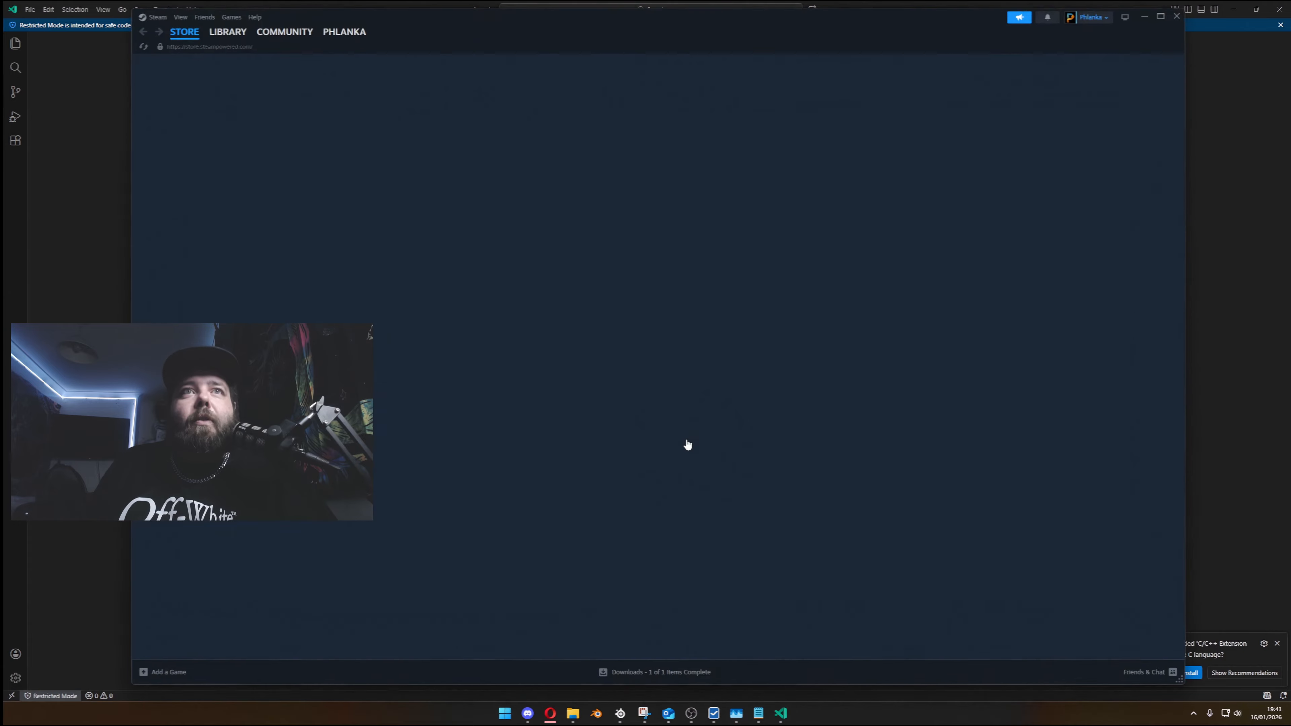
{"action": "key", "text": "super"}
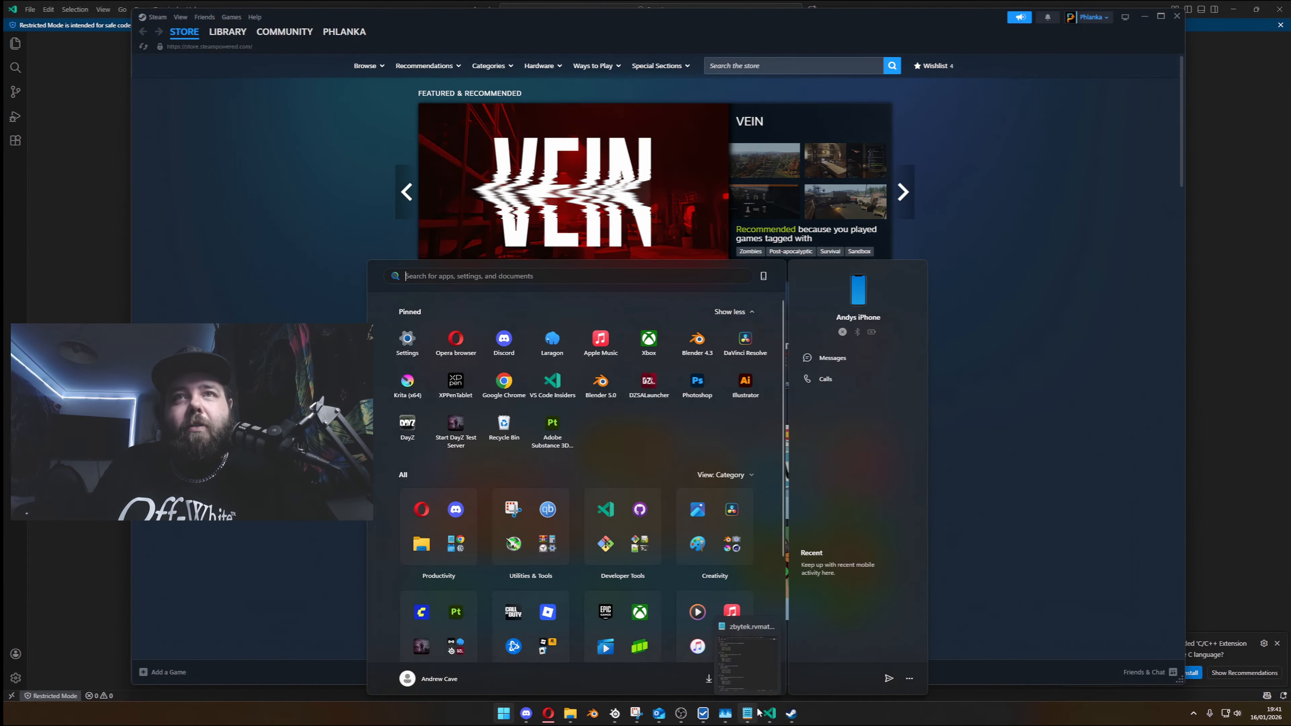
{"action": "left_click", "coordinate": [444, 427]}
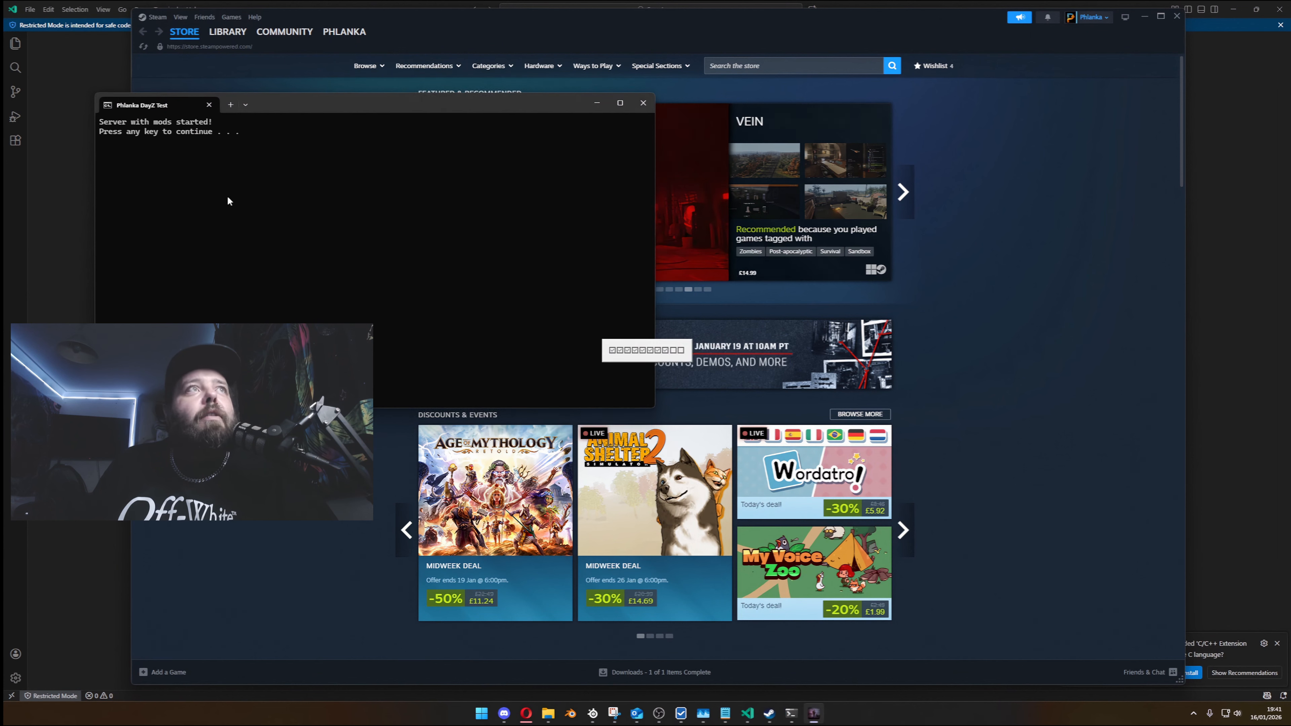
- Launch the DayZ launcher and display the LAN server list
{"action": "mouse_move", "coordinate": [646, 497]}
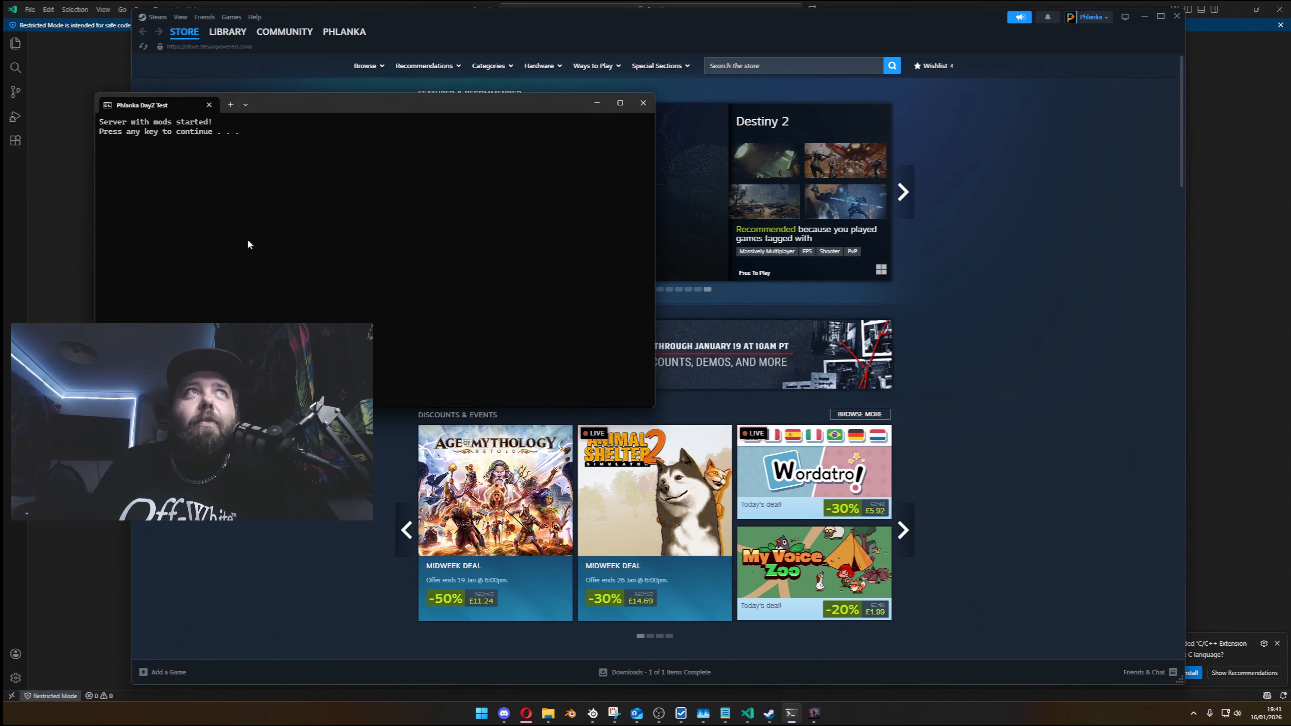
{"action": "left_click", "coordinate": [482, 714]}
{"action": "left_click", "coordinate": [420, 428]}
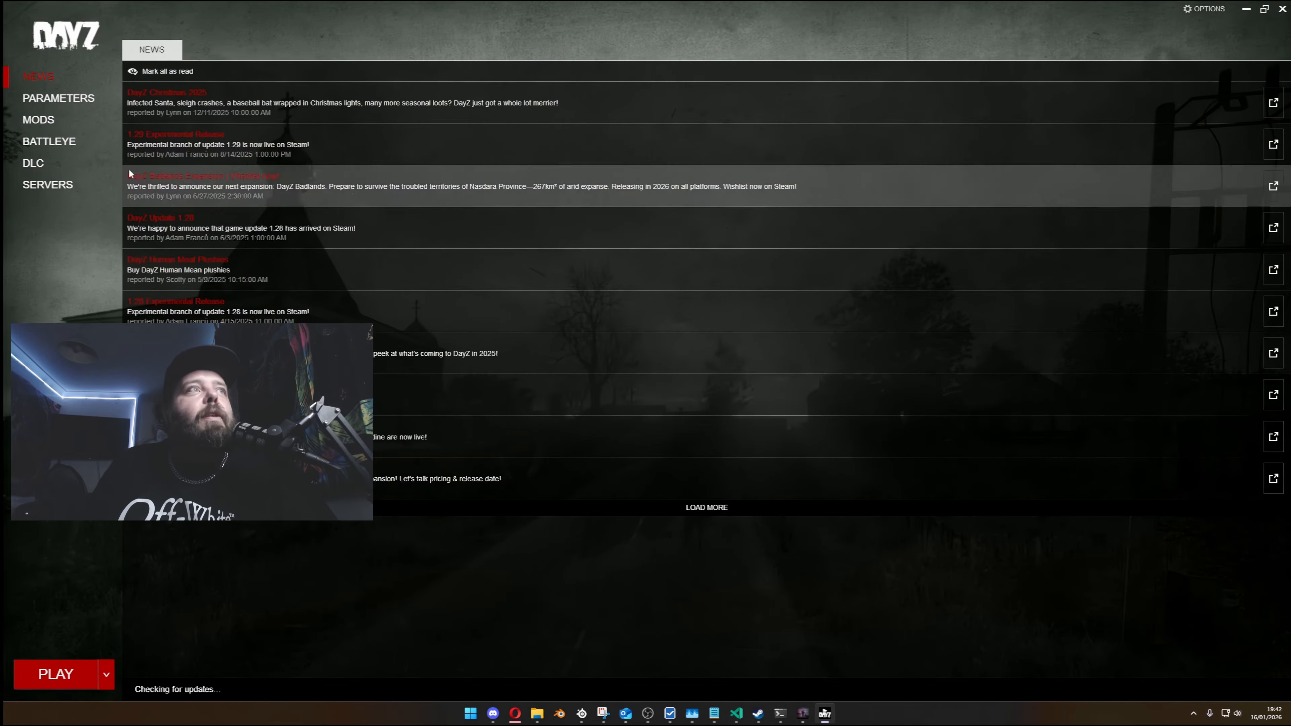
{"action": "left_click", "coordinate": [47, 184]}
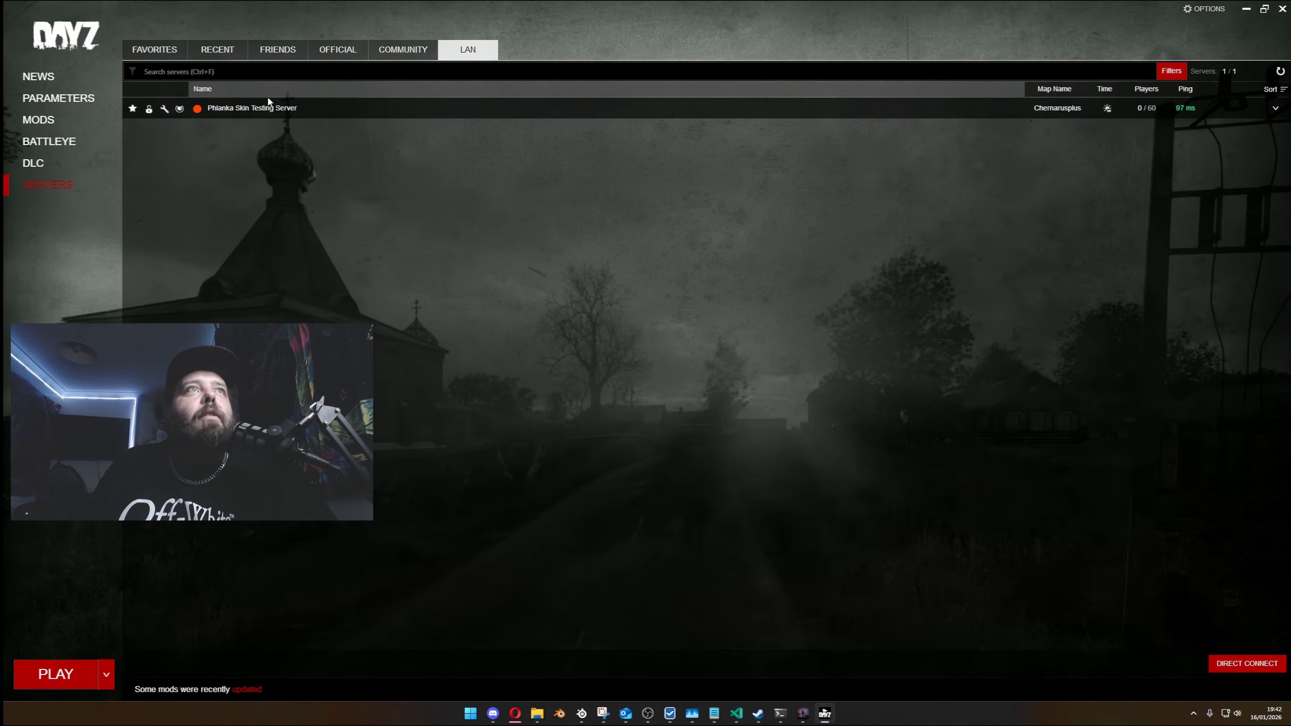
- Join the Phlanka Skin Testing Server with its required DLCs and mods set up, supplying the server password
{"action": "left_click", "coordinate": [1235, 108]}
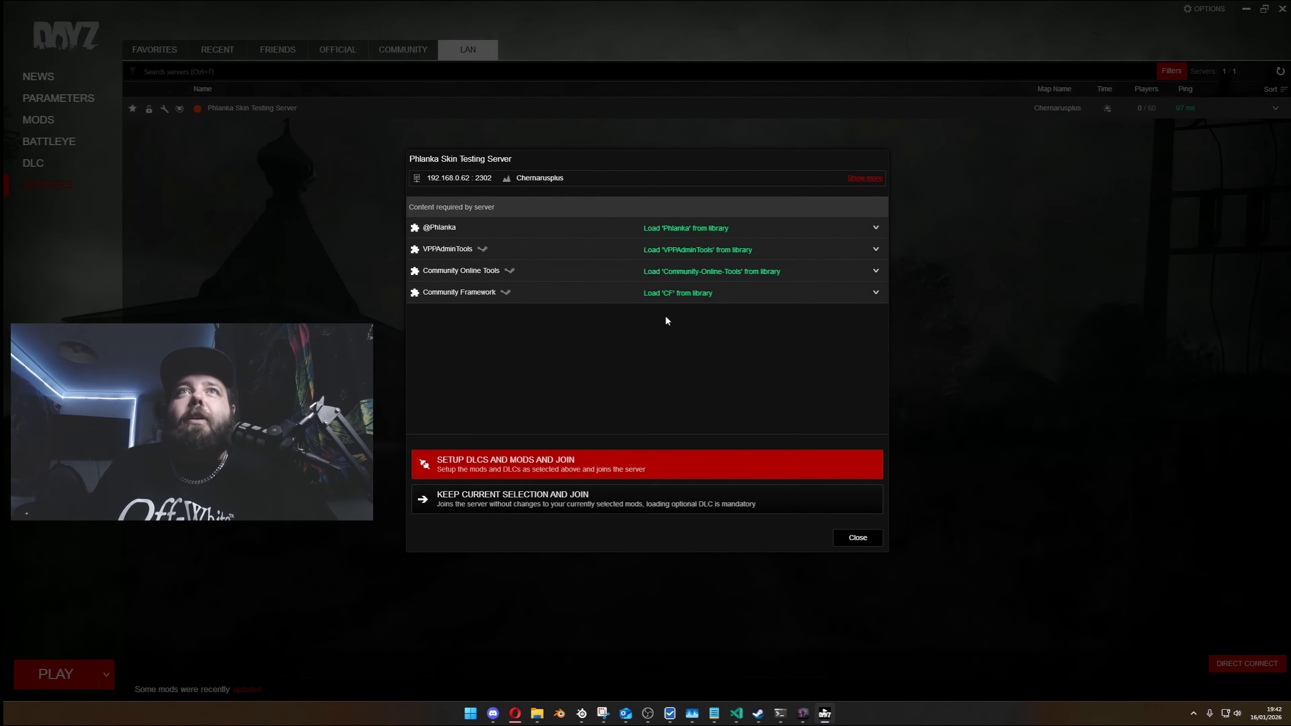
{"action": "left_click", "coordinate": [662, 460]}
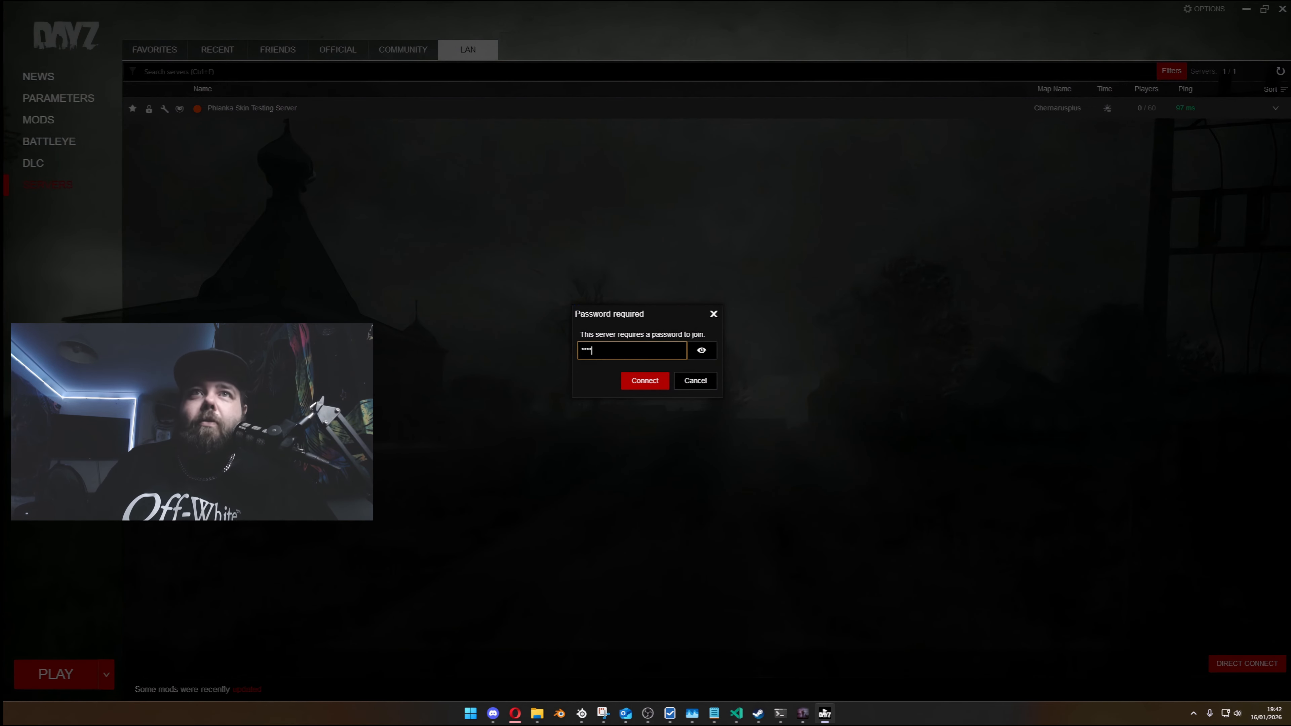
{"action": "key", "text": "Return"}
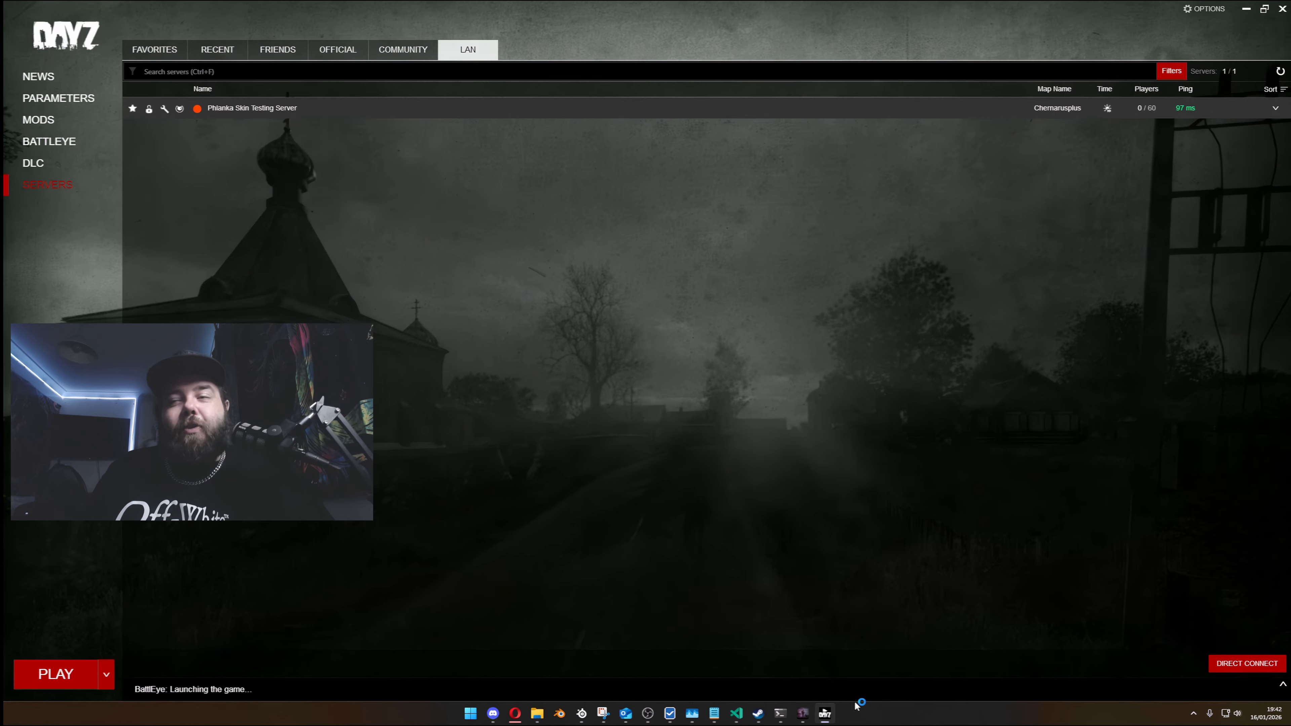
{"action": "mouse_move", "coordinate": [812, 718]}
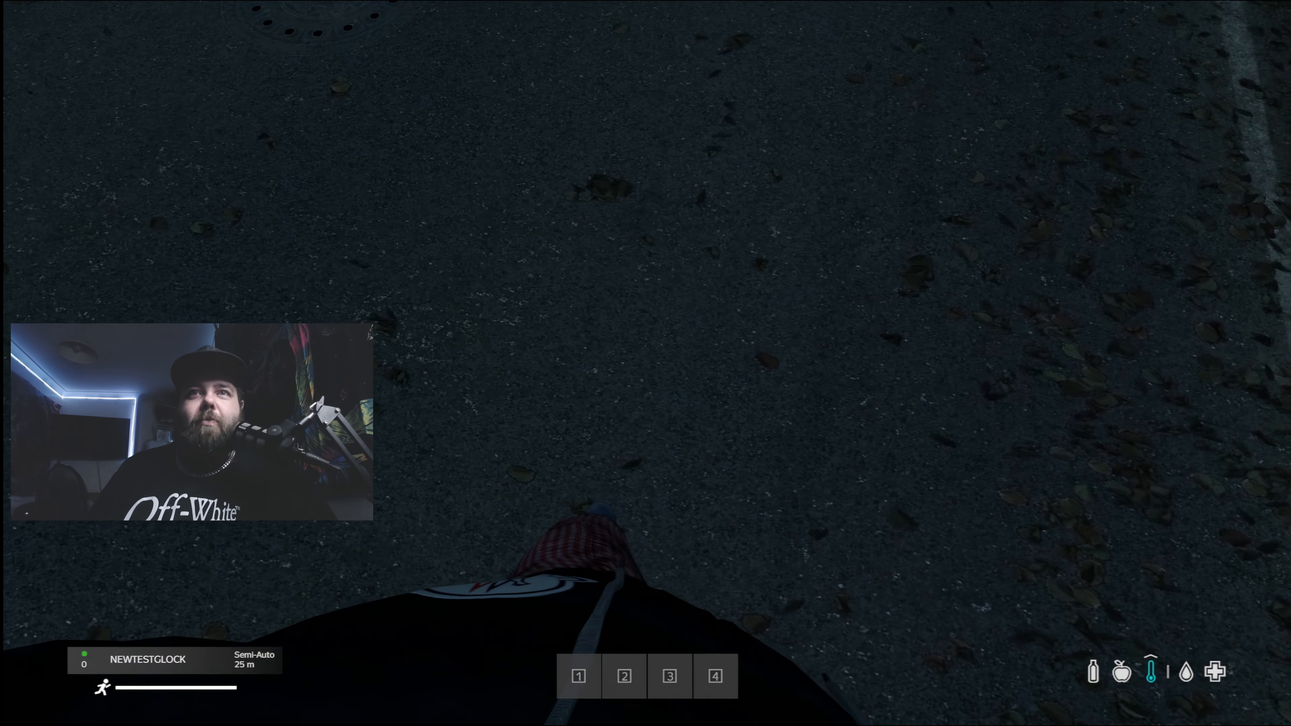
- Inspect the NewTestGlock held in the character's hands, rotating its model, and close the inventory
{"action": "key", "text": "Tab"}
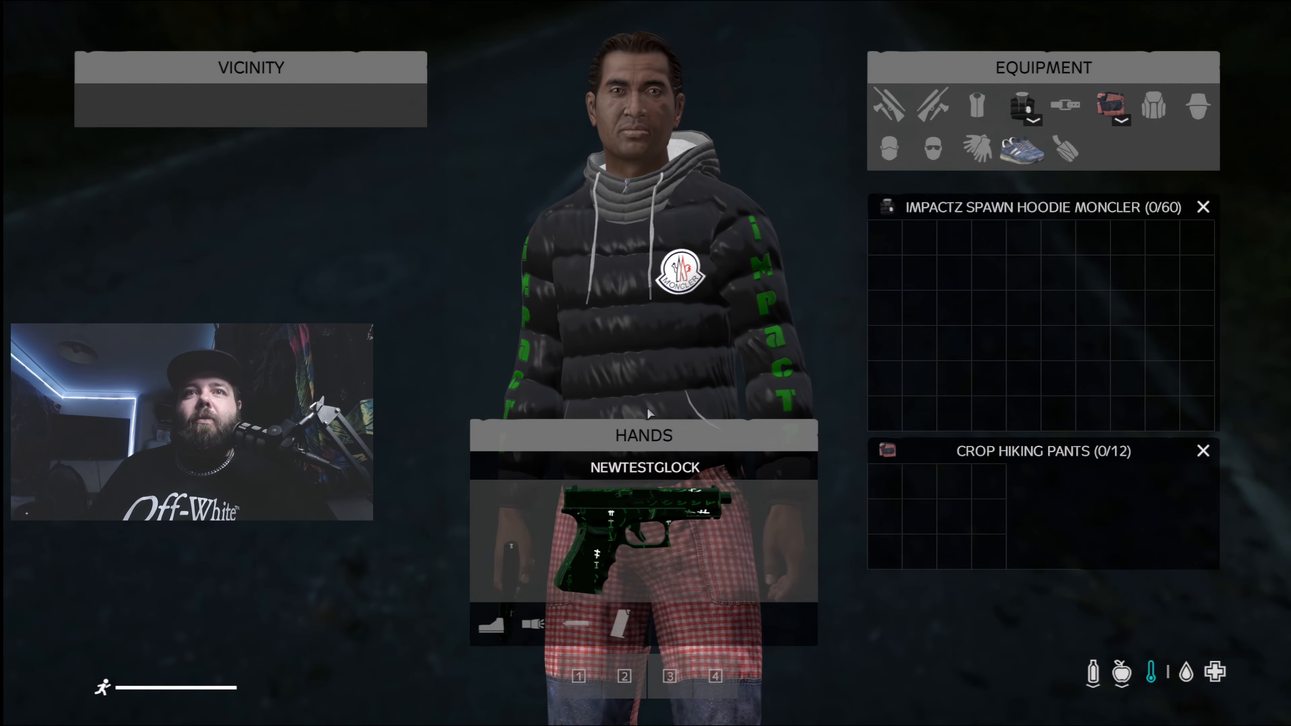
{"action": "middle_click", "coordinate": [636, 525]}
{"action": "scroll", "coordinate": [832, 359], "scroll_direction": "up", "scroll_amount": 2}
{"action": "left_click_drag", "start_coordinate": [832, 362], "coordinate": [927, 269]}
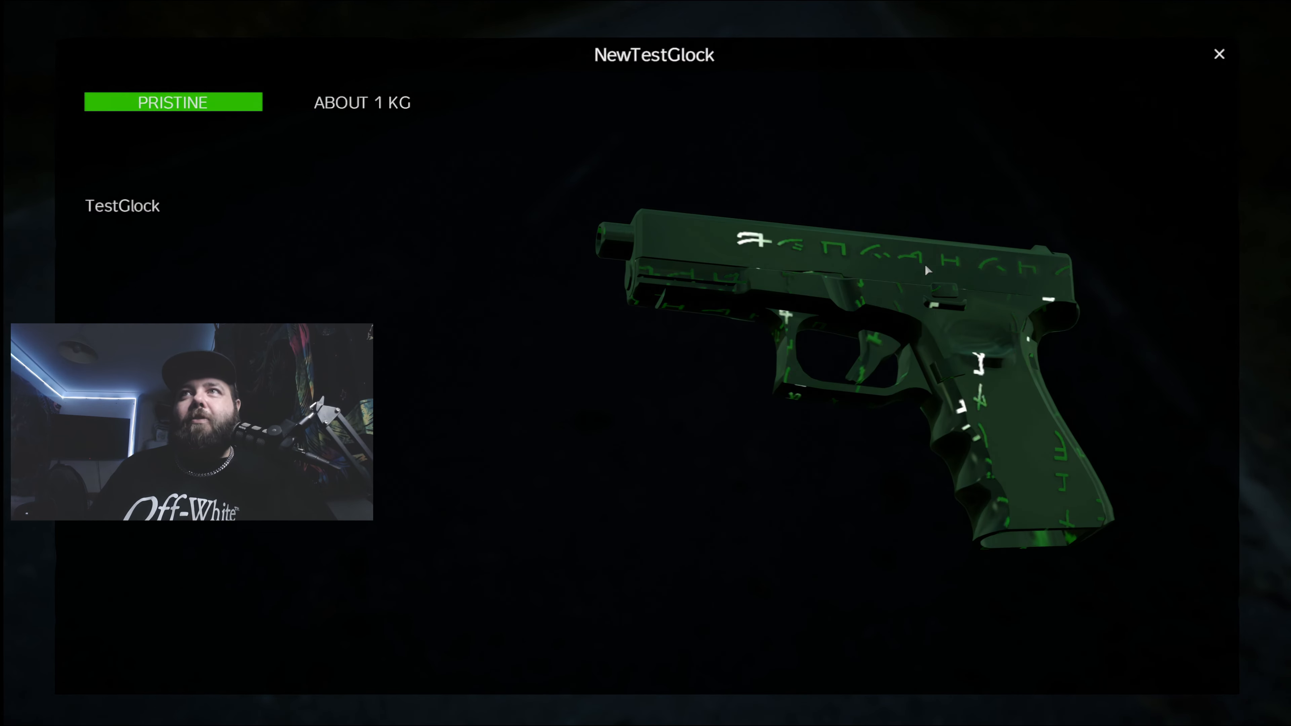
{"action": "left_click", "coordinate": [1215, 57]}
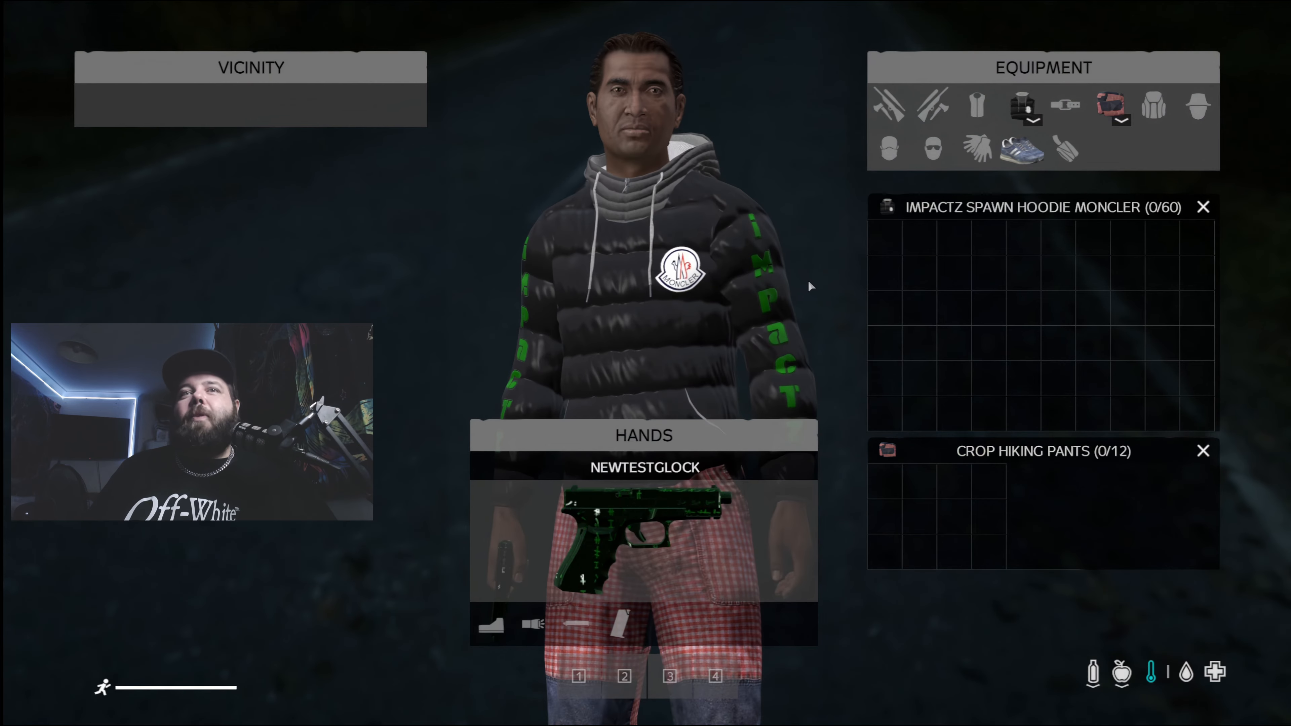
{"action": "key", "text": "Tab"}
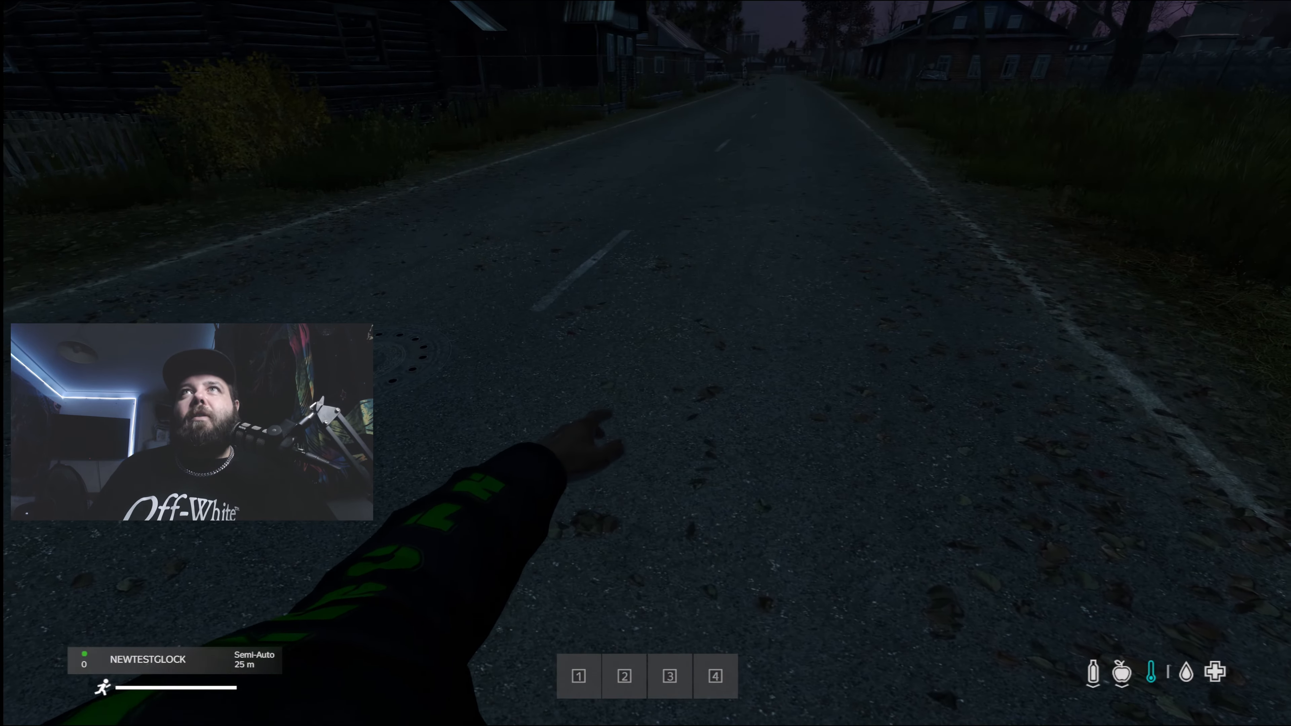
- Bring up the V++ Admin Tools weather editor and apply a wind force of 0
{"action": "left_click", "coordinate": [645, 363]}
{"action": "key", "text": "Home"}
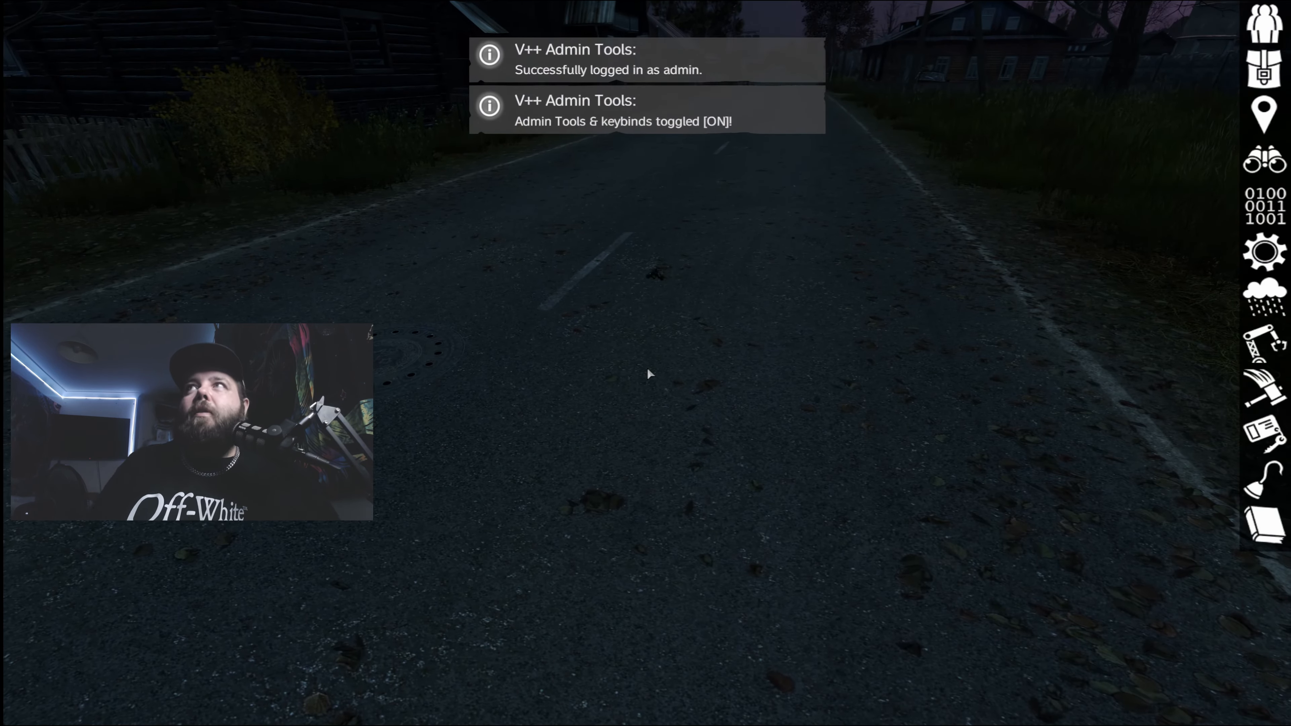
{"action": "left_click", "coordinate": [1256, 309]}
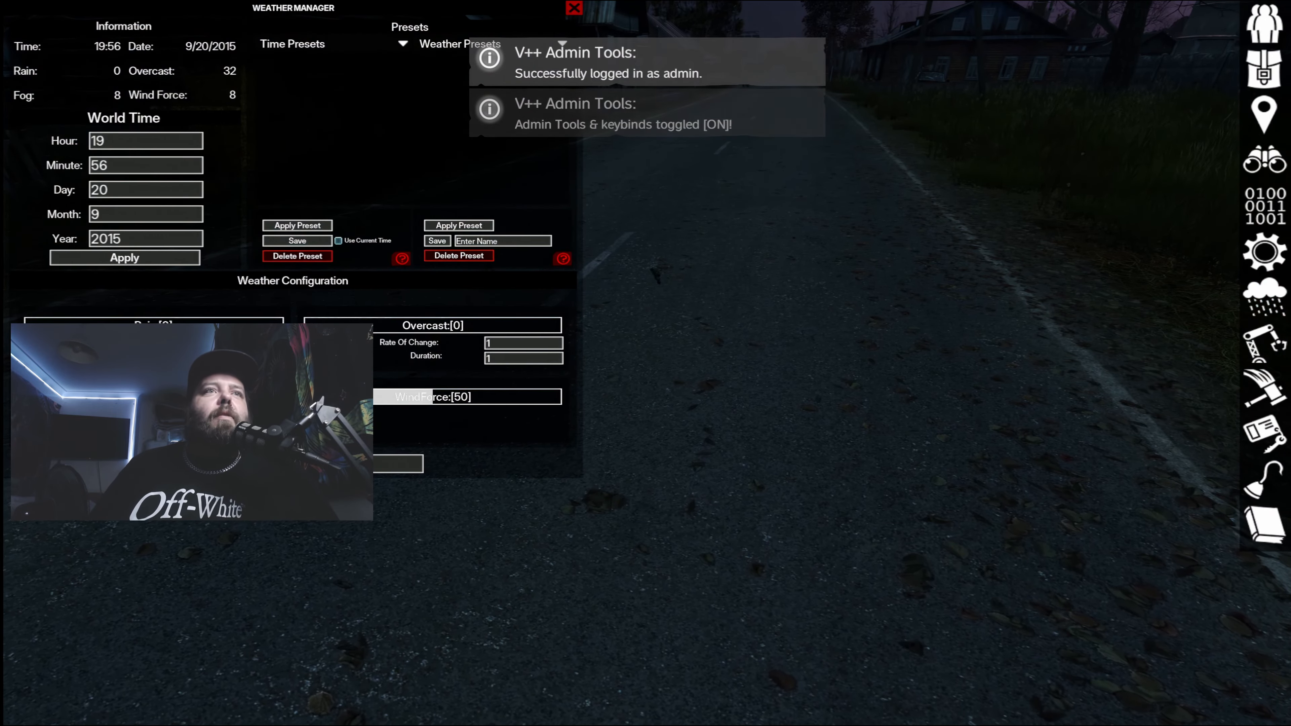
{"action": "left_click", "coordinate": [305, 397]}
{"action": "left_click", "coordinate": [297, 464]}
- Apply a world time hour of 10 and close the Weather Manager
{"action": "left_click", "coordinate": [127, 142]}
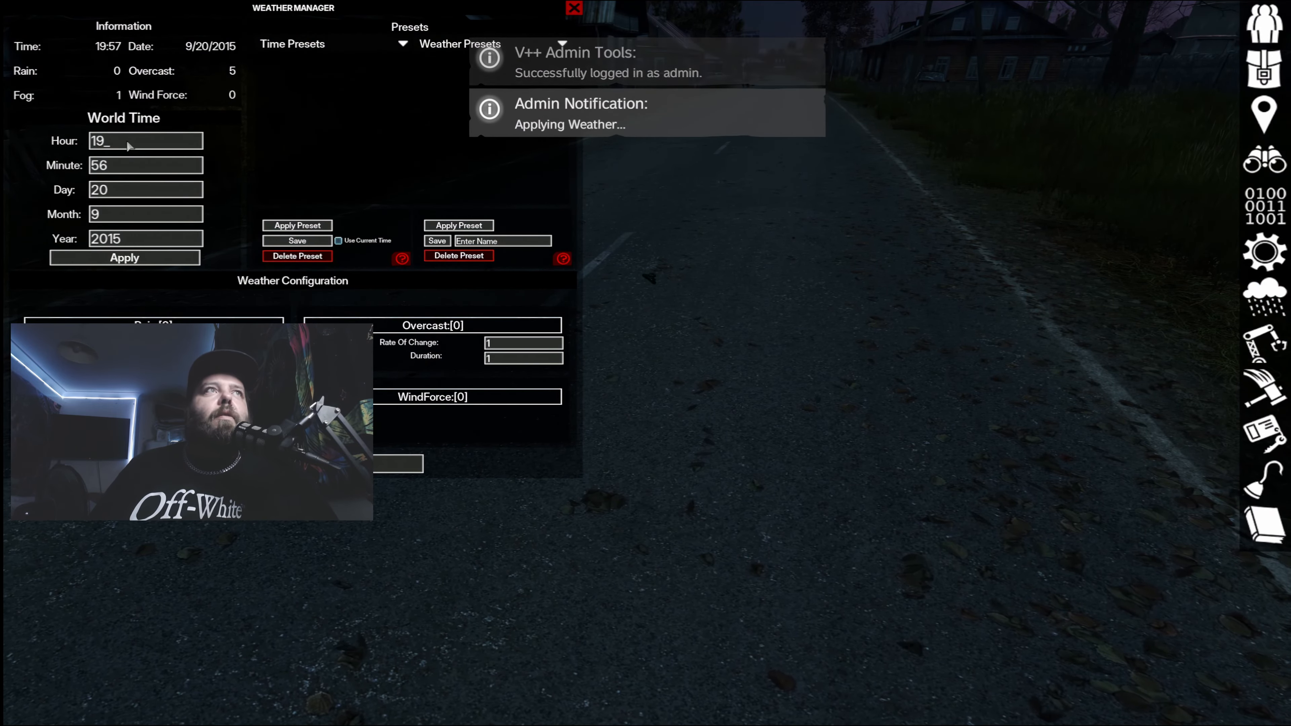
{"action": "key", "text": "BackSpace"}
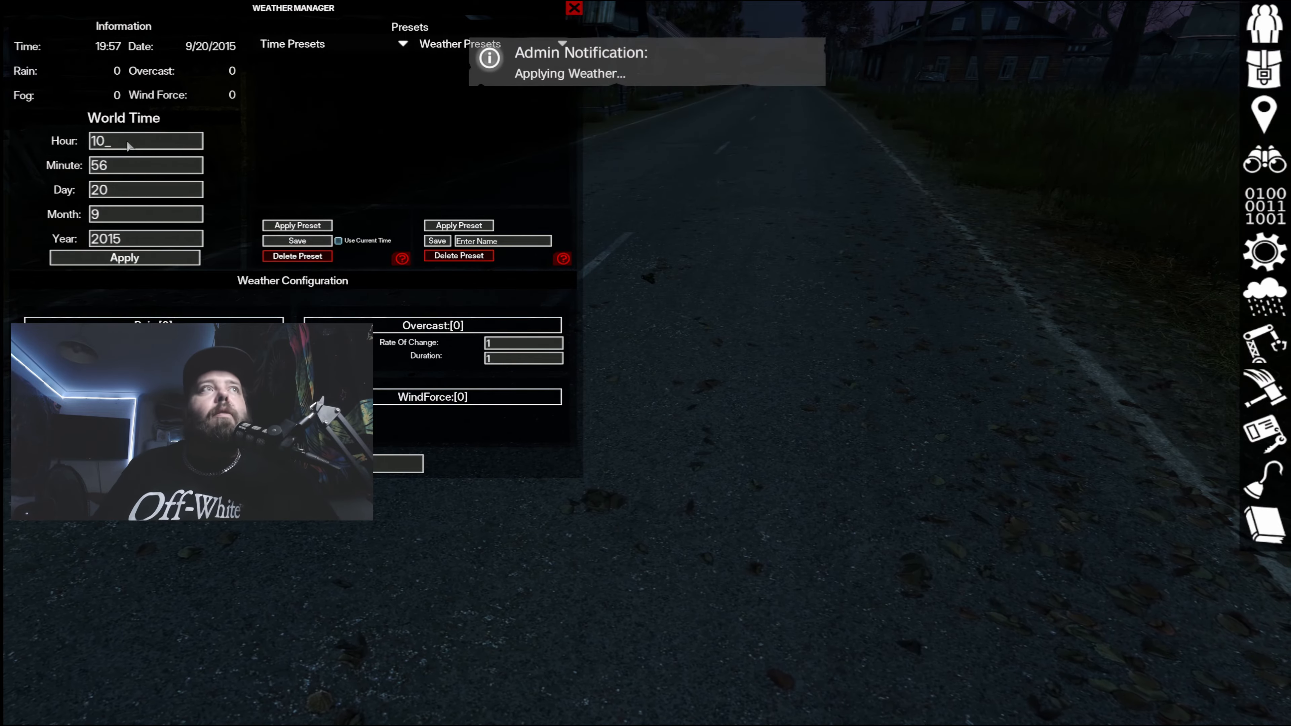
{"action": "left_click", "coordinate": [142, 260]}
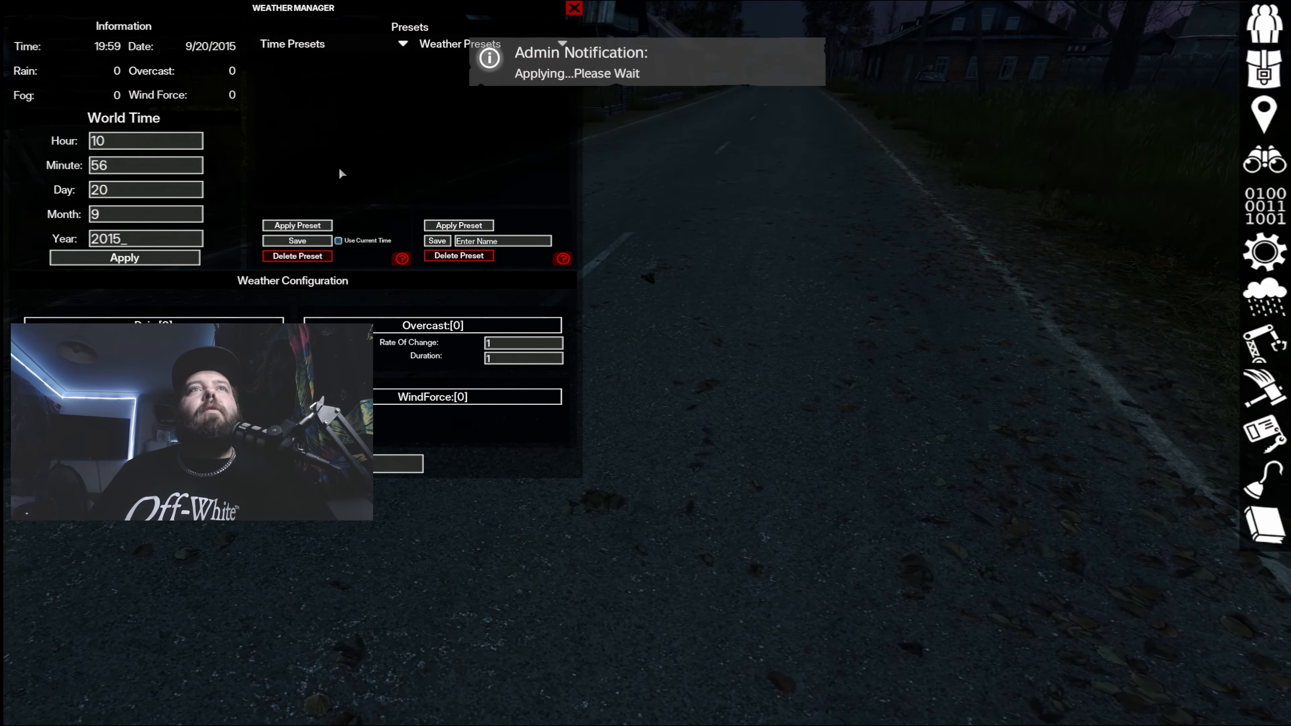
{"action": "left_click_drag", "start_coordinate": [415, 8], "coordinate": [584, 272]}
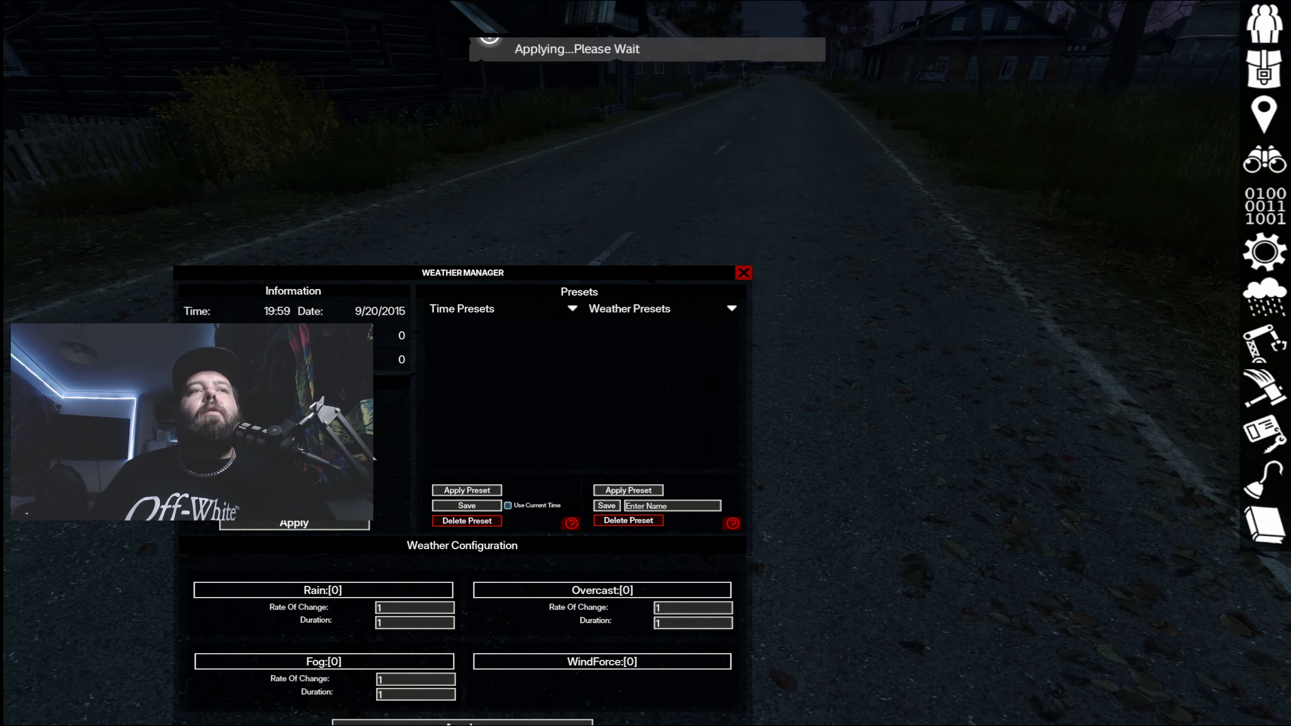
{"action": "left_click", "coordinate": [743, 273]}
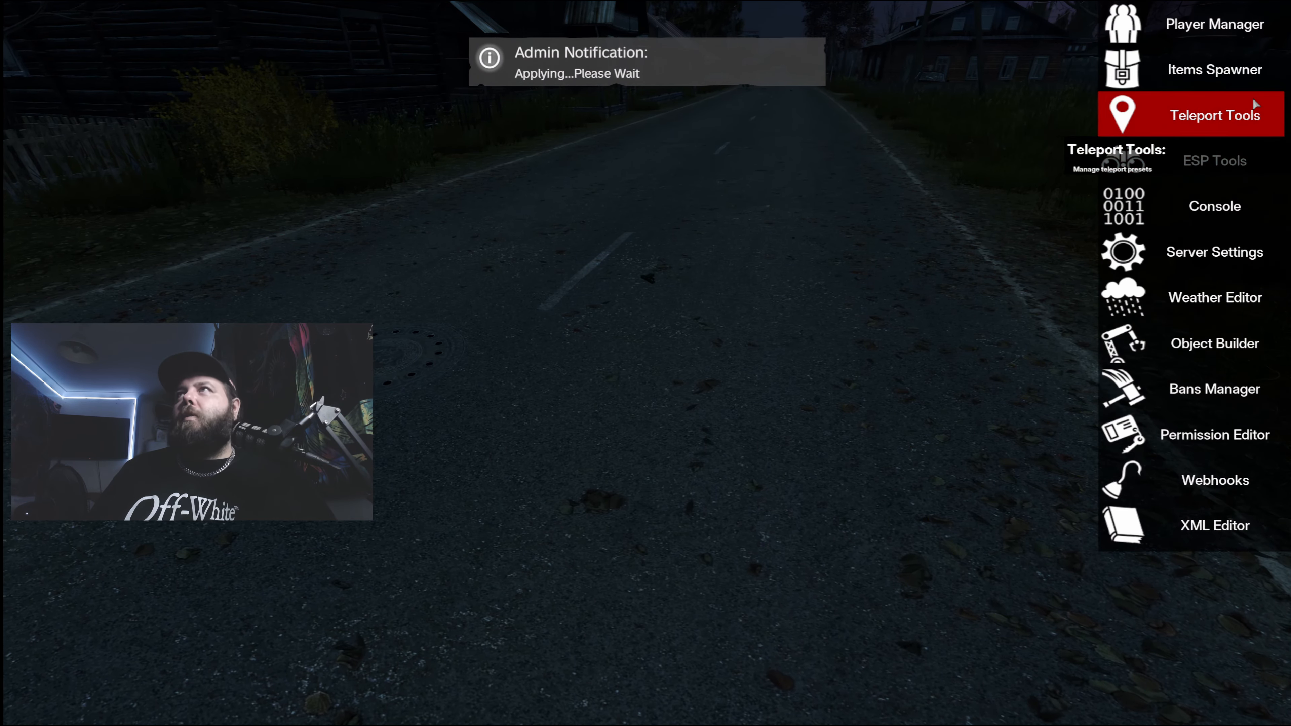
- Search the item spawner for "tussed", spawn the Tussed_Glock, and close the admin tools
{"action": "left_click", "coordinate": [1184, 63]}
{"action": "type", "text": "tussed"}
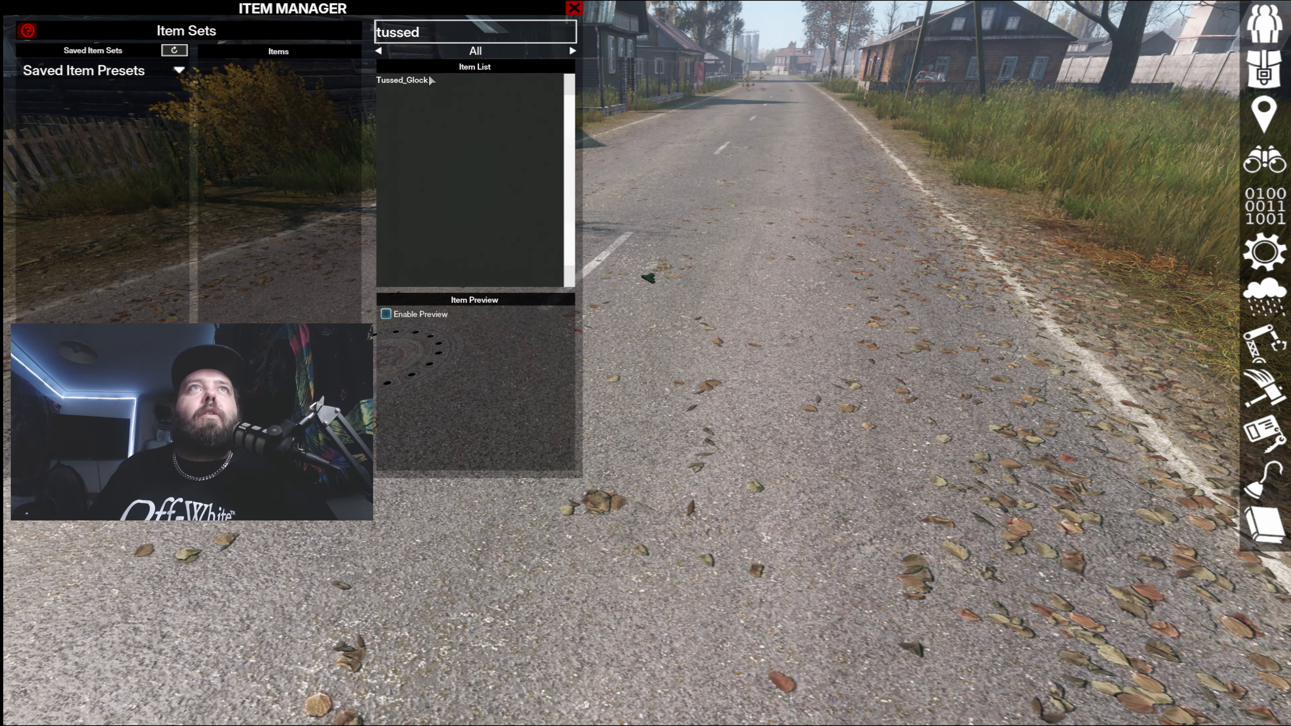
{"action": "left_click", "coordinate": [431, 83]}
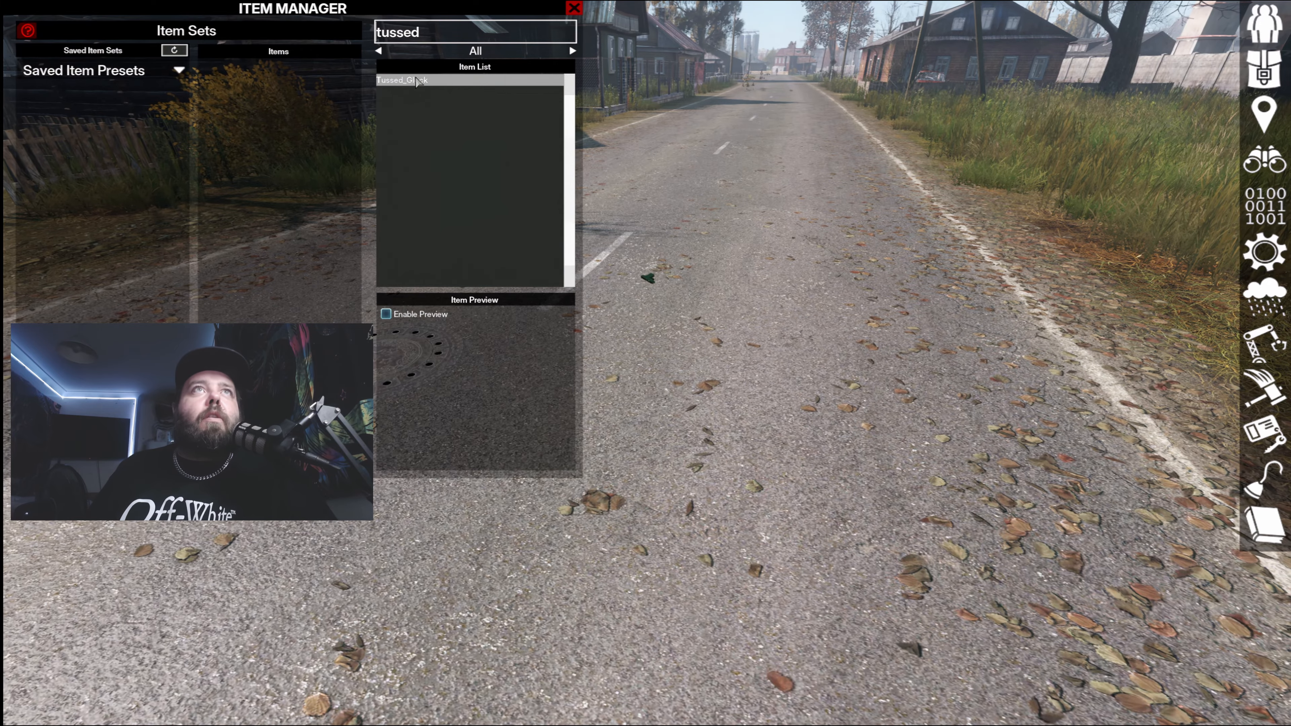
{"action": "key", "text": "Escape"}
- Move the Tussed Glock from the Crop Hiking Pants into the character's hands
{"action": "key", "text": "Tab"}
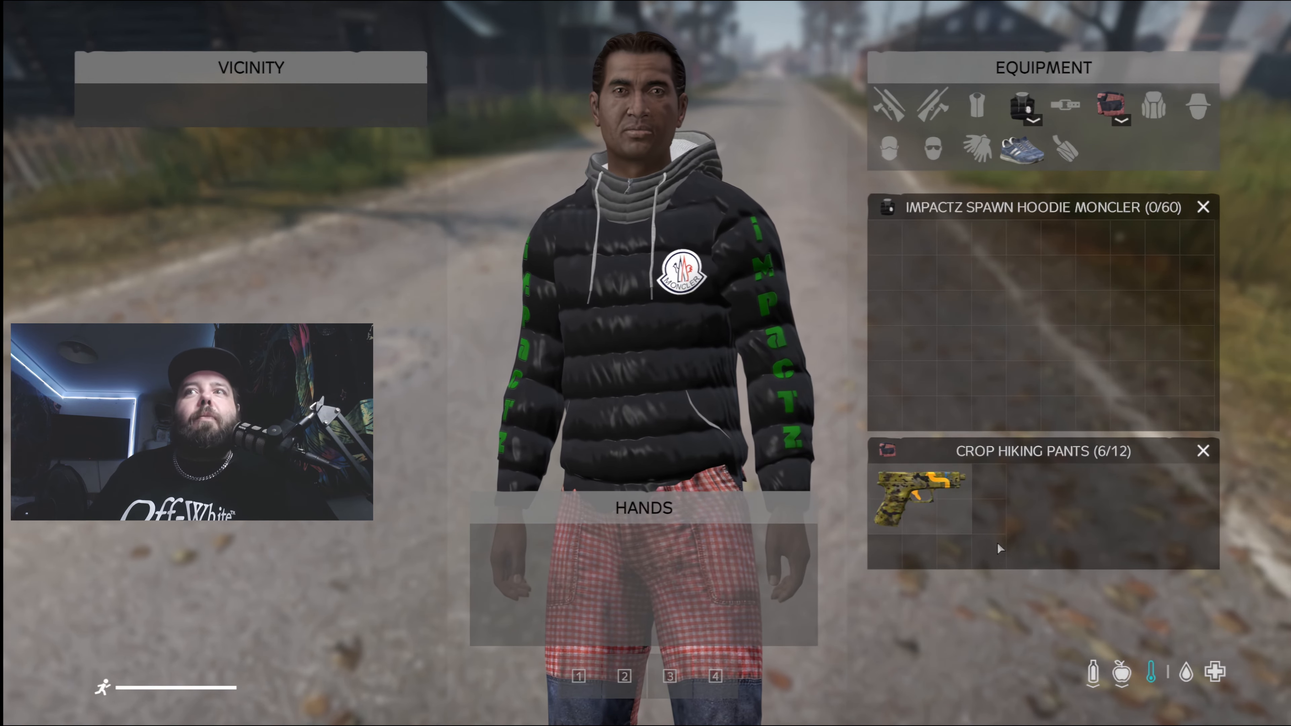
{"action": "mouse_move", "coordinate": [945, 504]}
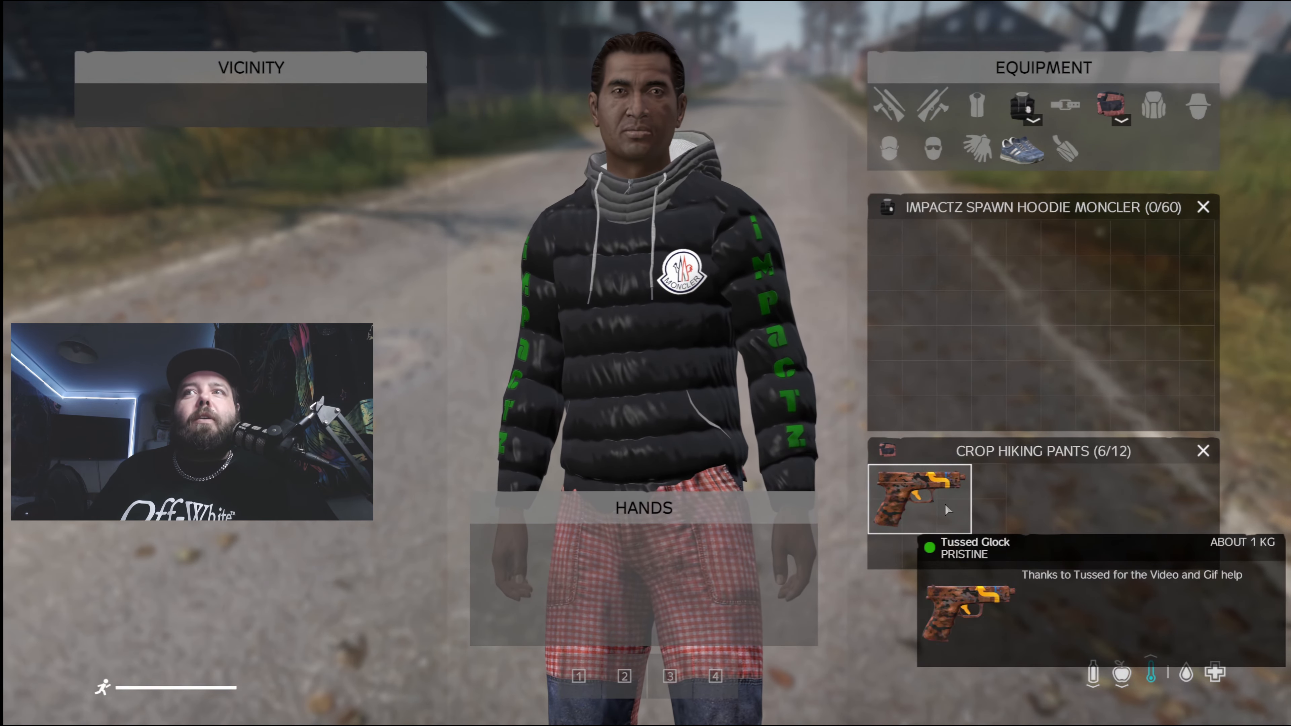
{"action": "left_click_drag", "start_coordinate": [944, 503], "coordinate": [718, 557]}
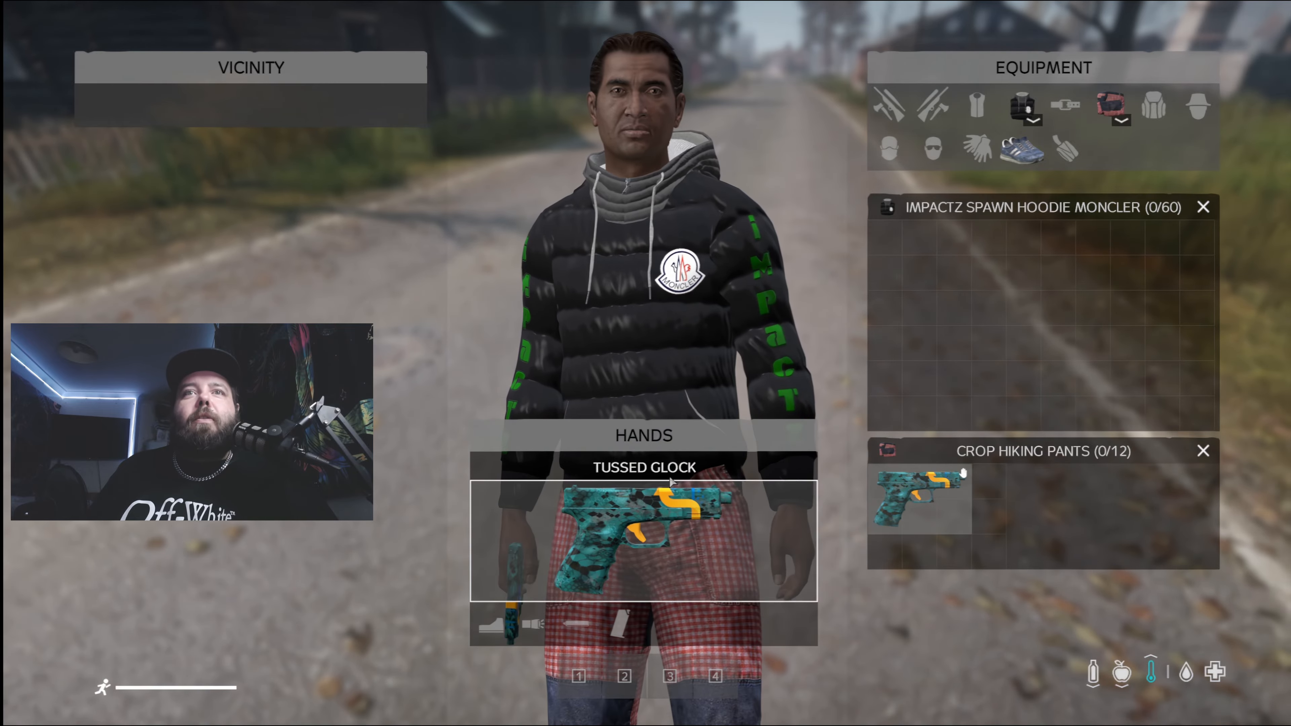
- Inspect the Tussed Glock held in the hands, rotating its model to view the animated texture, and close the inspection
{"action": "middle_click", "coordinate": [673, 493]}
{"action": "left_click_drag", "start_coordinate": [768, 418], "coordinate": [816, 320]}
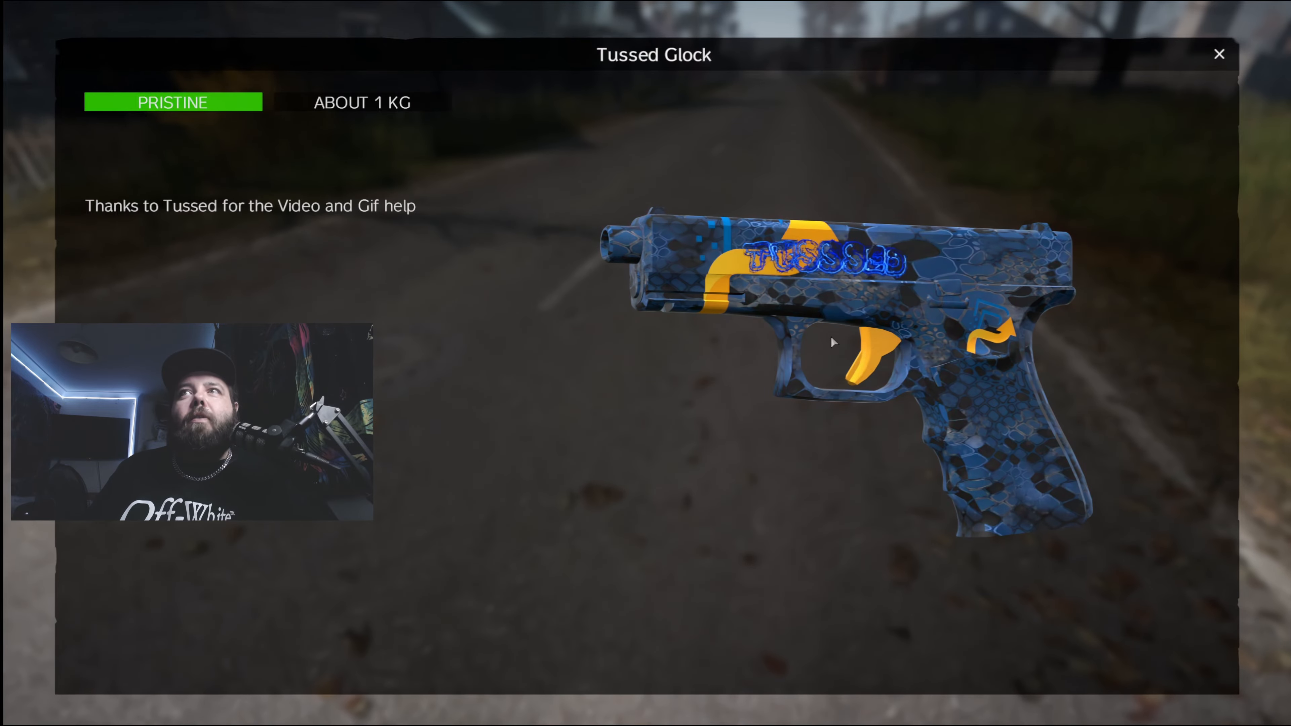
{"action": "left_click_drag", "start_coordinate": [968, 354], "coordinate": [939, 336]}
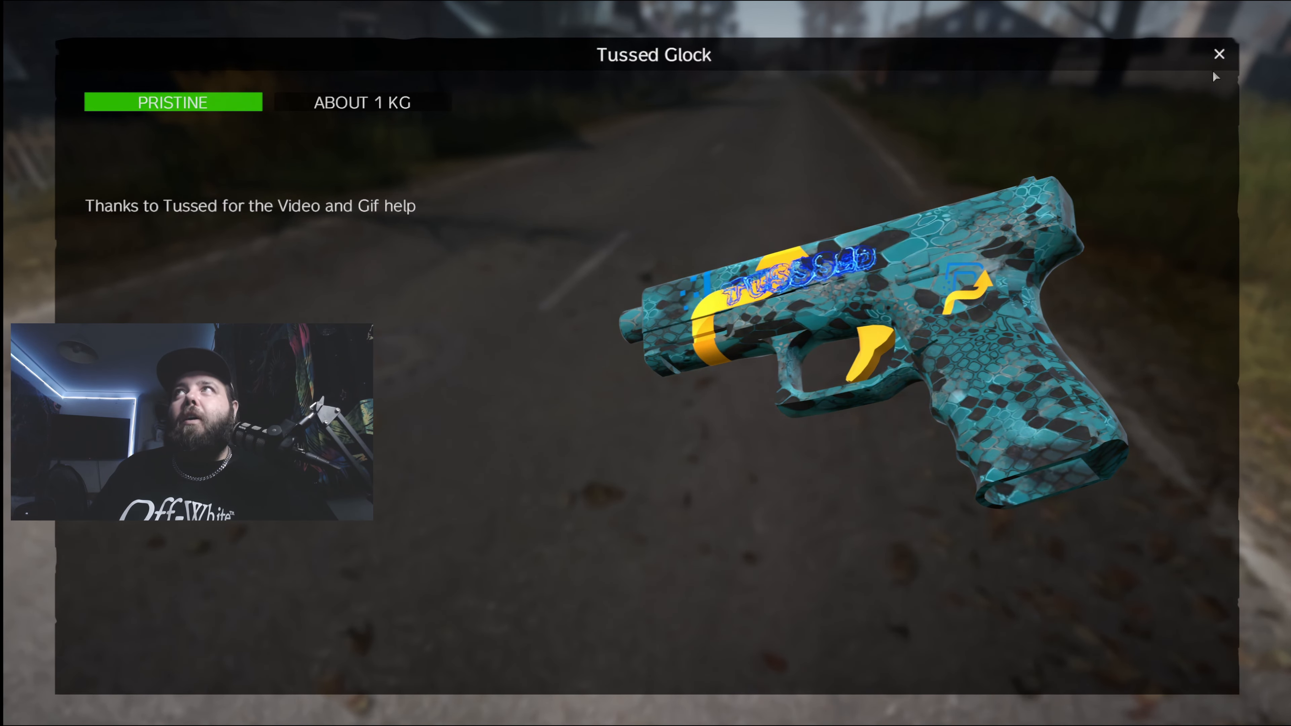
{"action": "left_click", "coordinate": [1218, 55]}
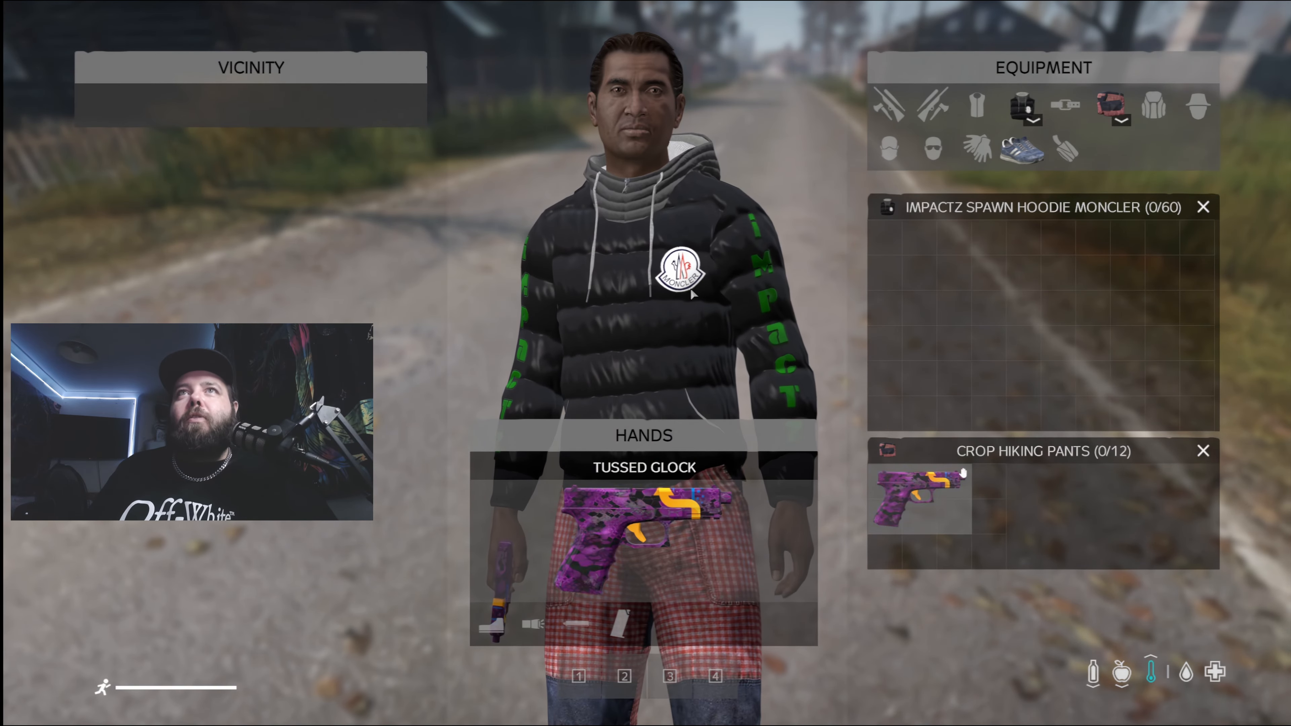
- Inspect the equipped ImpactZ Spawn Hoodie Moncler up close and close its inspection view
{"action": "middle_click", "coordinate": [1025, 108]}
{"action": "scroll", "coordinate": [882, 394], "scroll_direction": "up", "scroll_amount": 5}
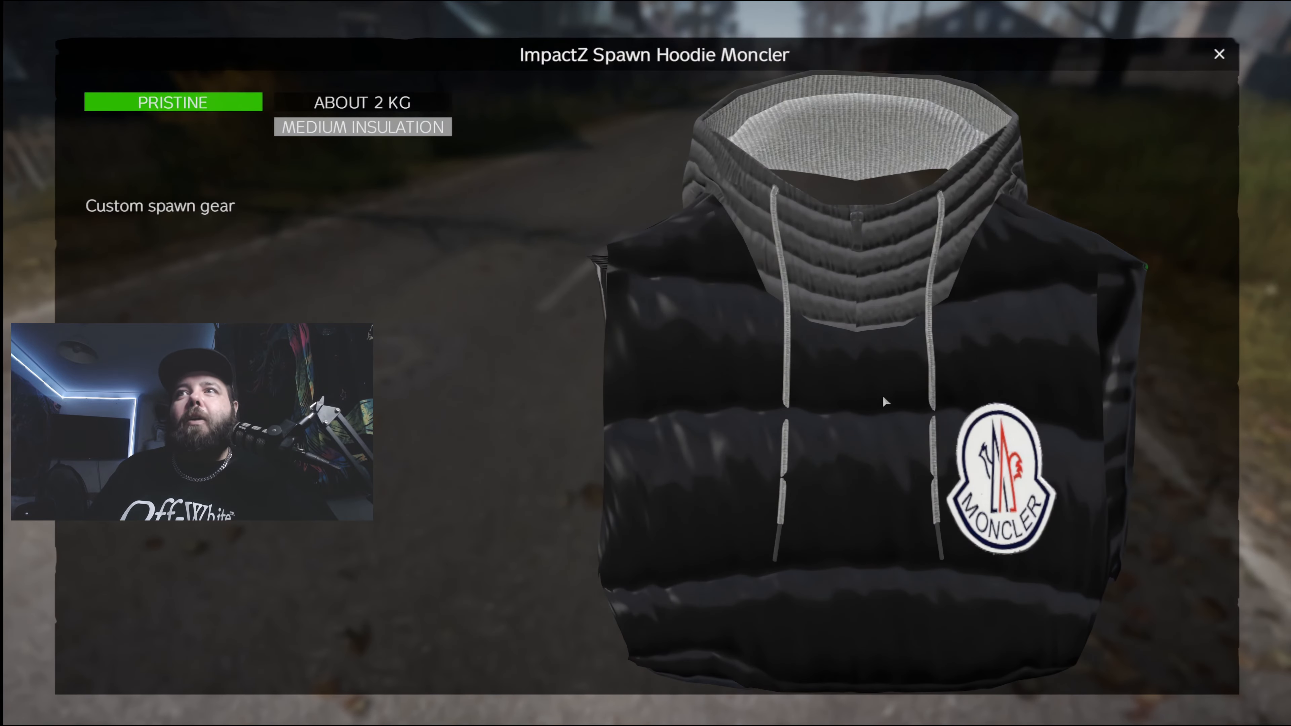
{"action": "scroll", "coordinate": [882, 394], "scroll_direction": "down", "scroll_amount": 4}
{"action": "left_click", "coordinate": [1220, 54]}
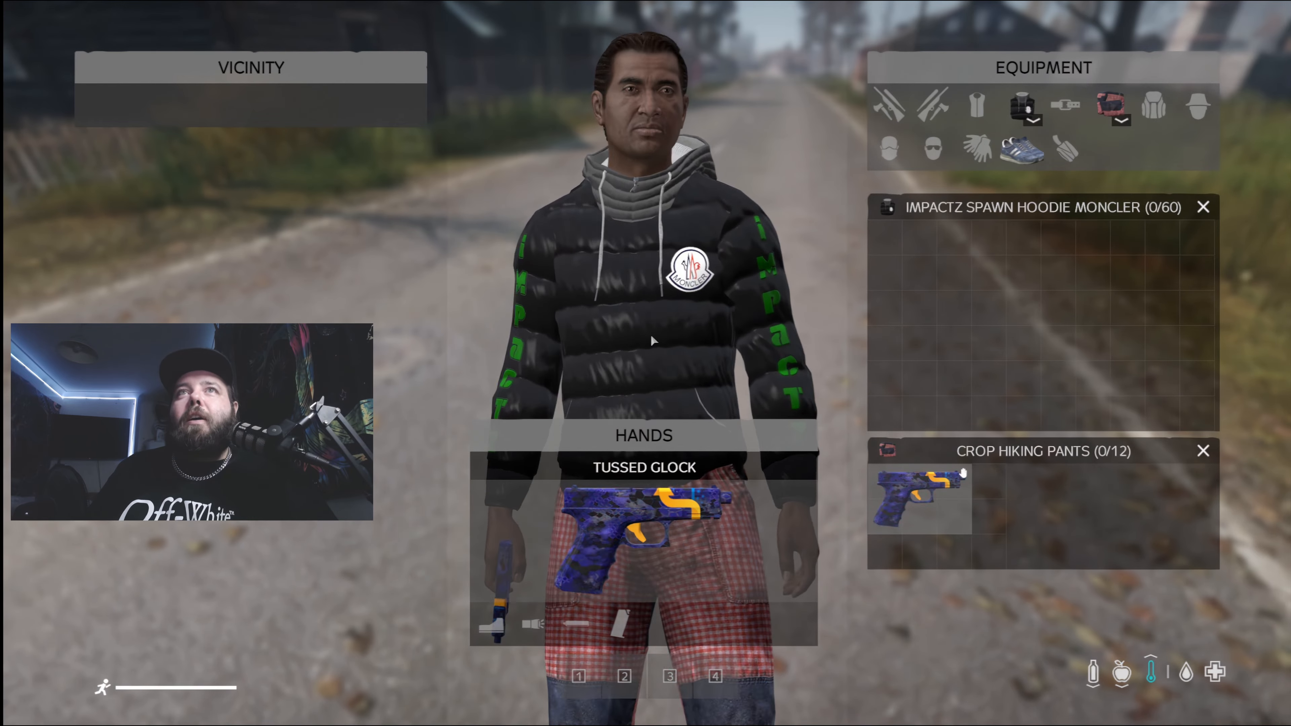
- Rotate the character in the inventory to view the hoodie's sleeve lettering, and return to the game
{"action": "left_click_drag", "start_coordinate": [651, 334], "coordinate": [693, 338]}
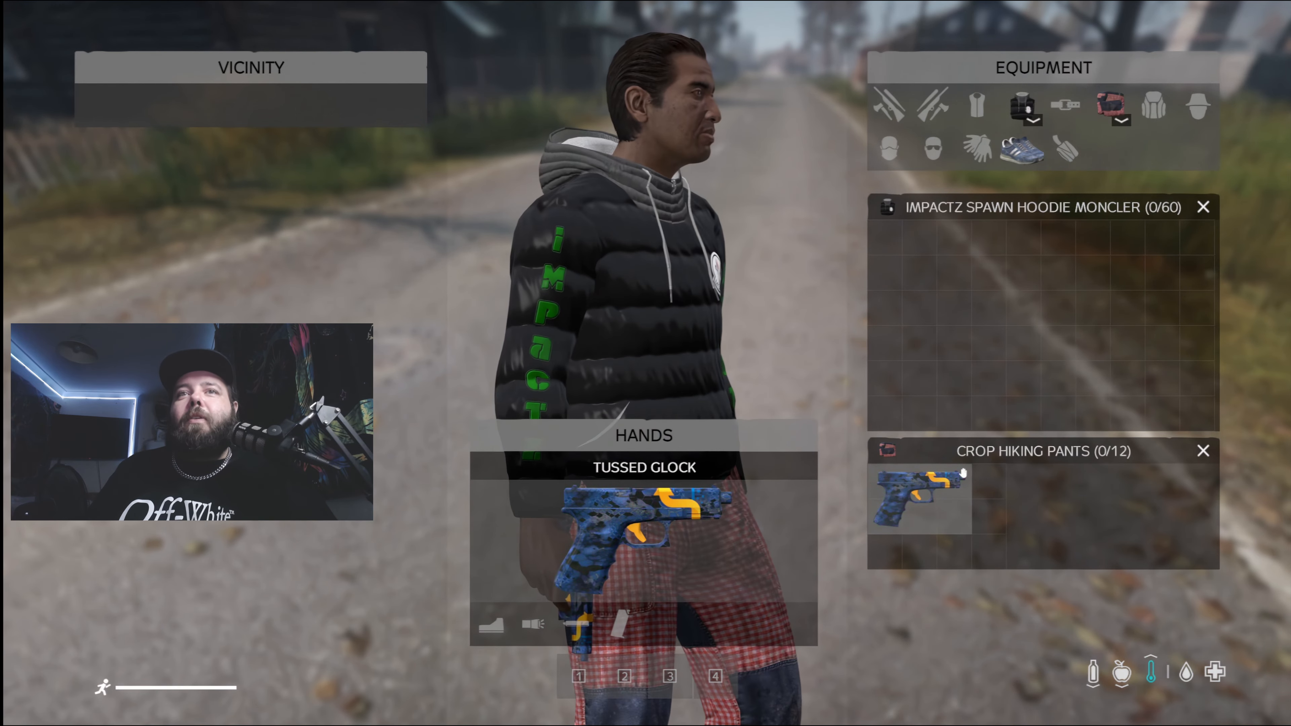
{"action": "key", "text": "Tab"}
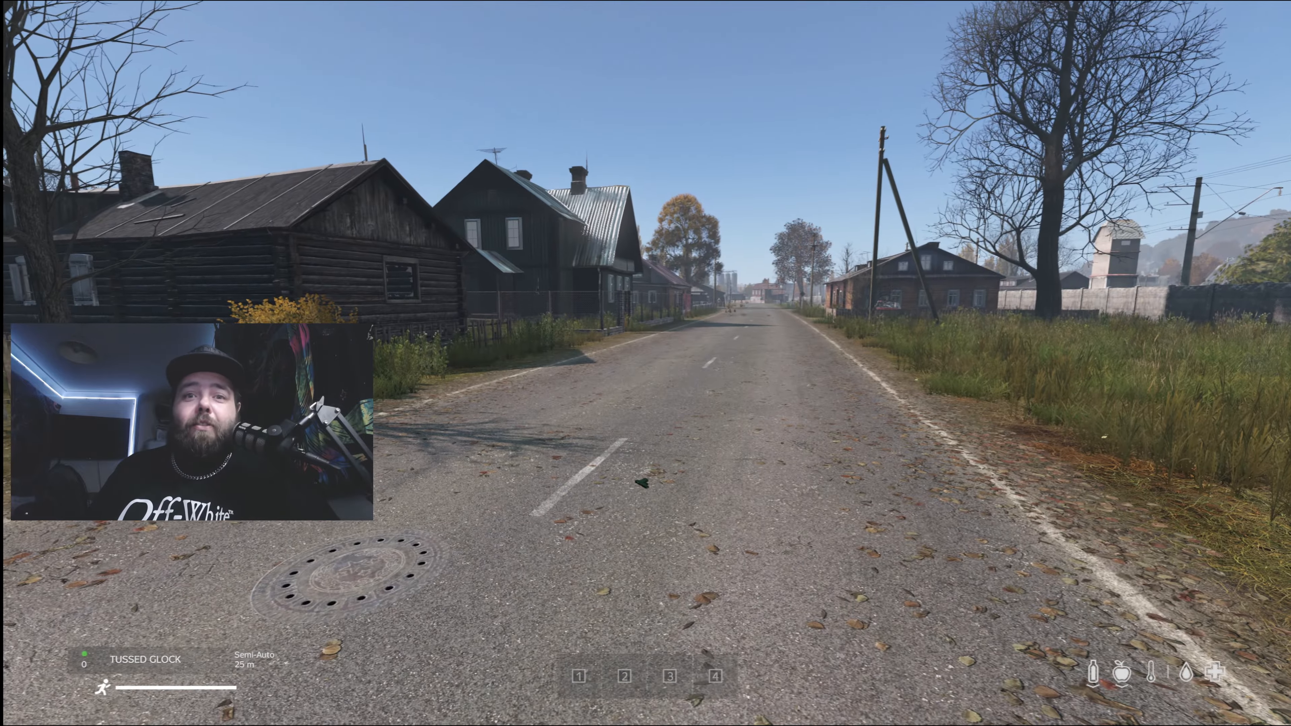
{"action": "key", "text": "Escape"}
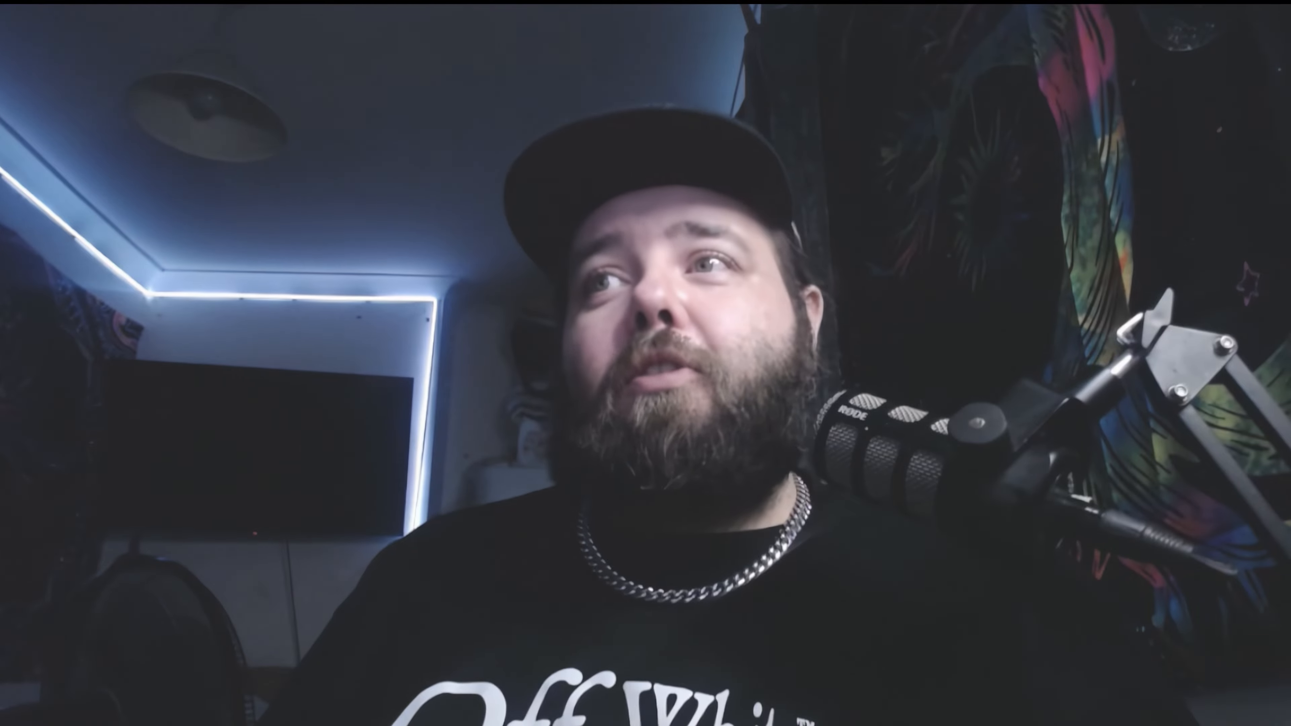